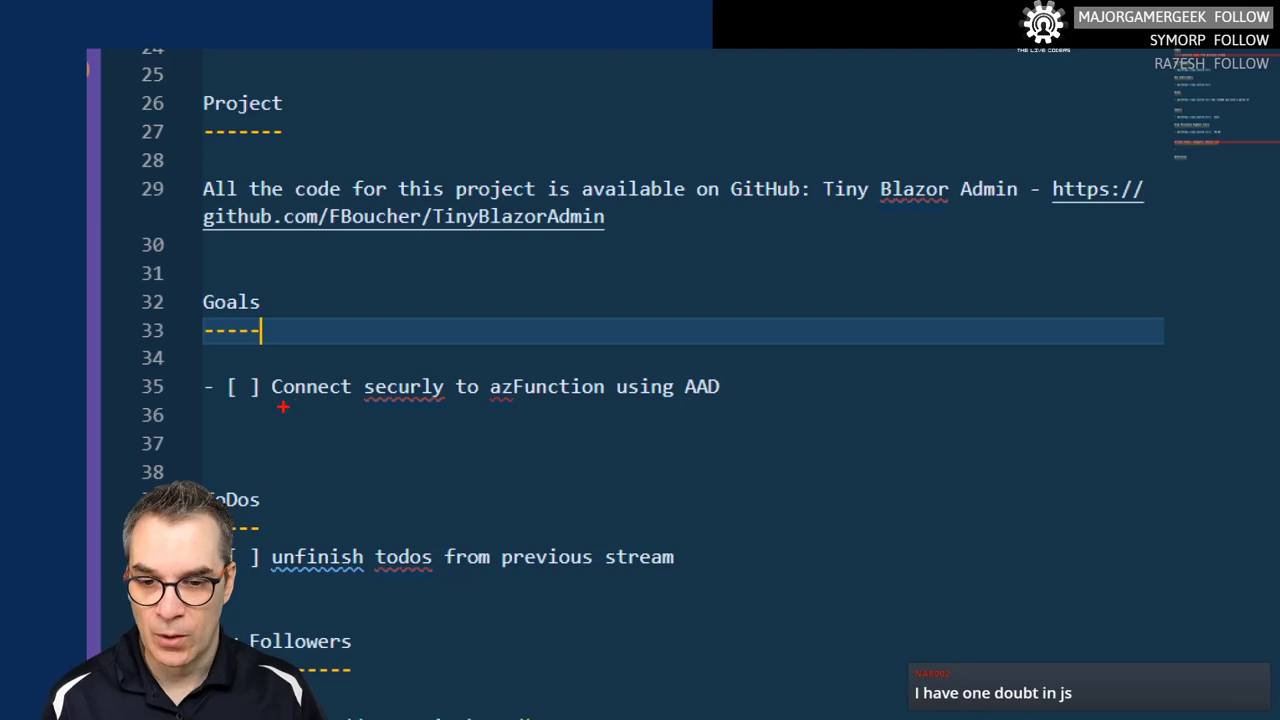
- Correct 'securly' to 'securely' in the AAD connection goal and save the stream notes file
drag(284, 407, 842, 407)
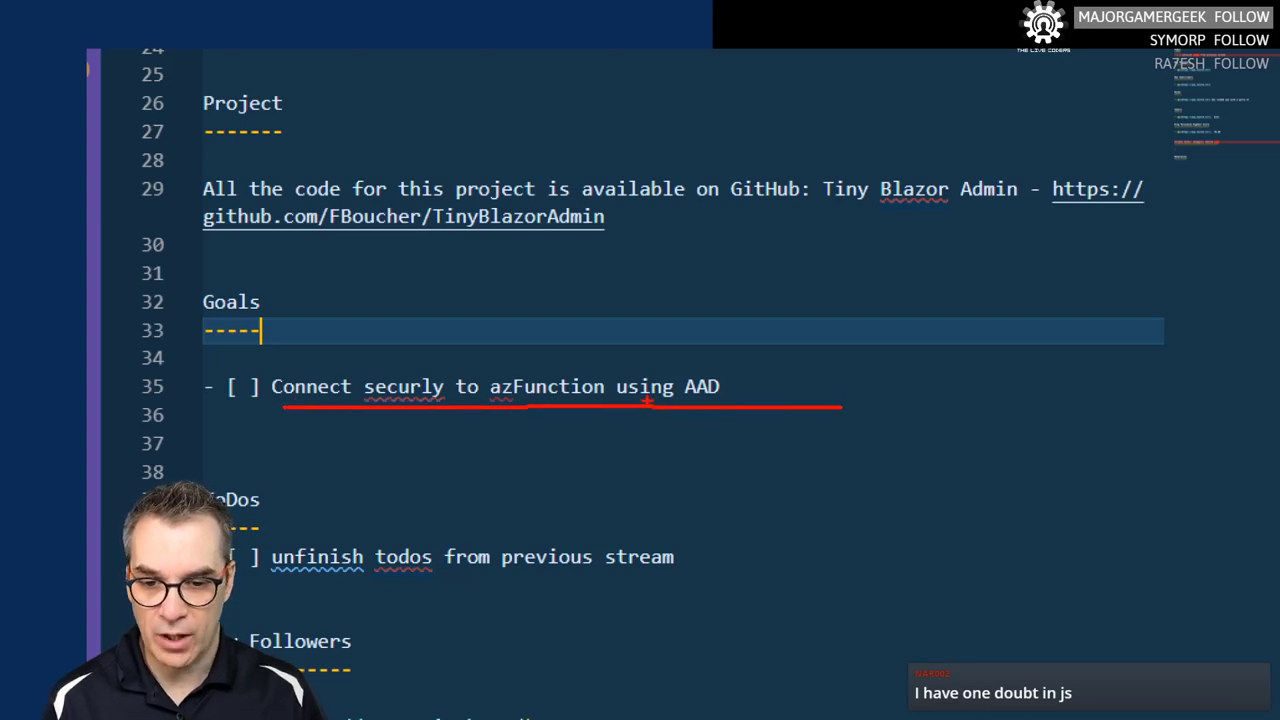
key(Escape)
right_click(341, 372)
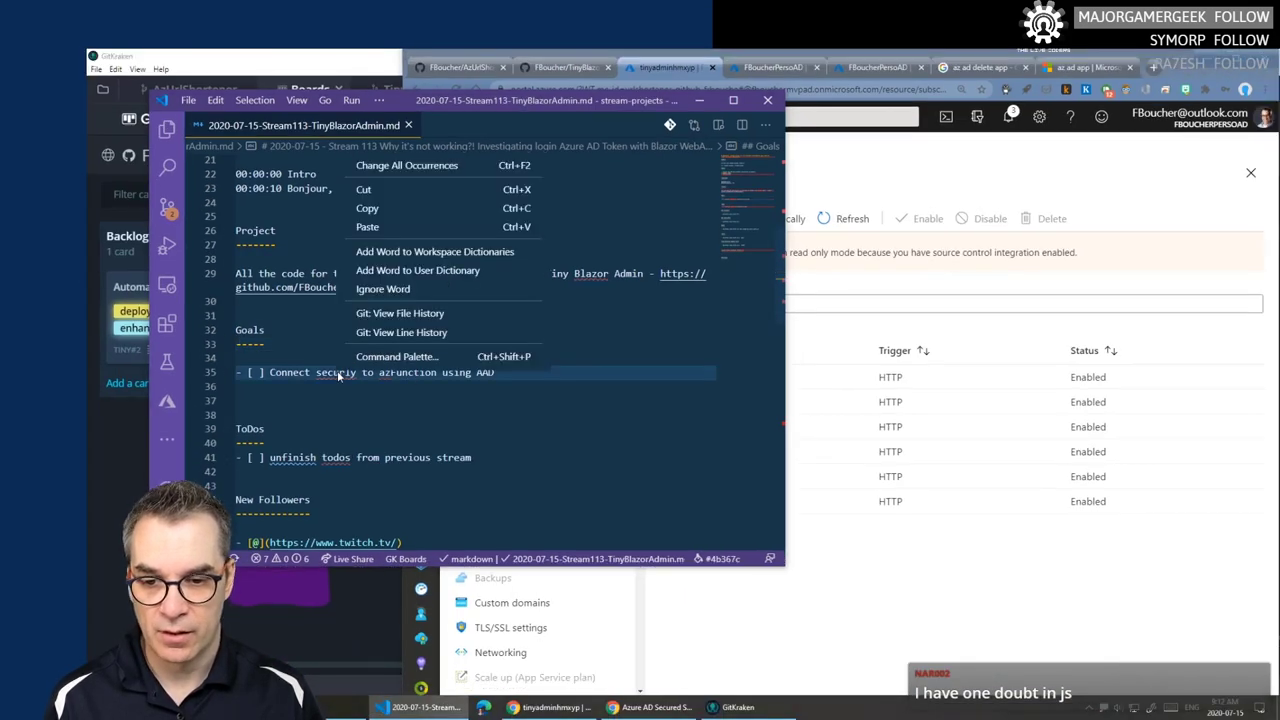
key(Escape)
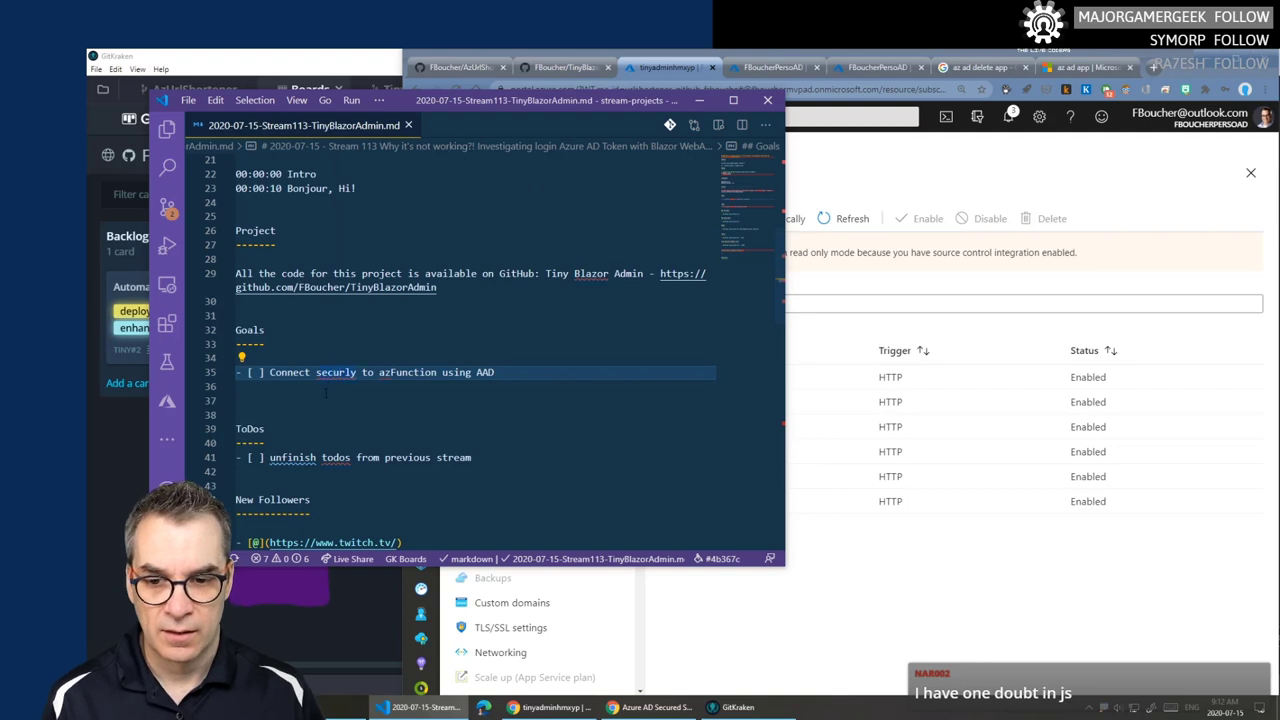
mouse_move(346, 372)
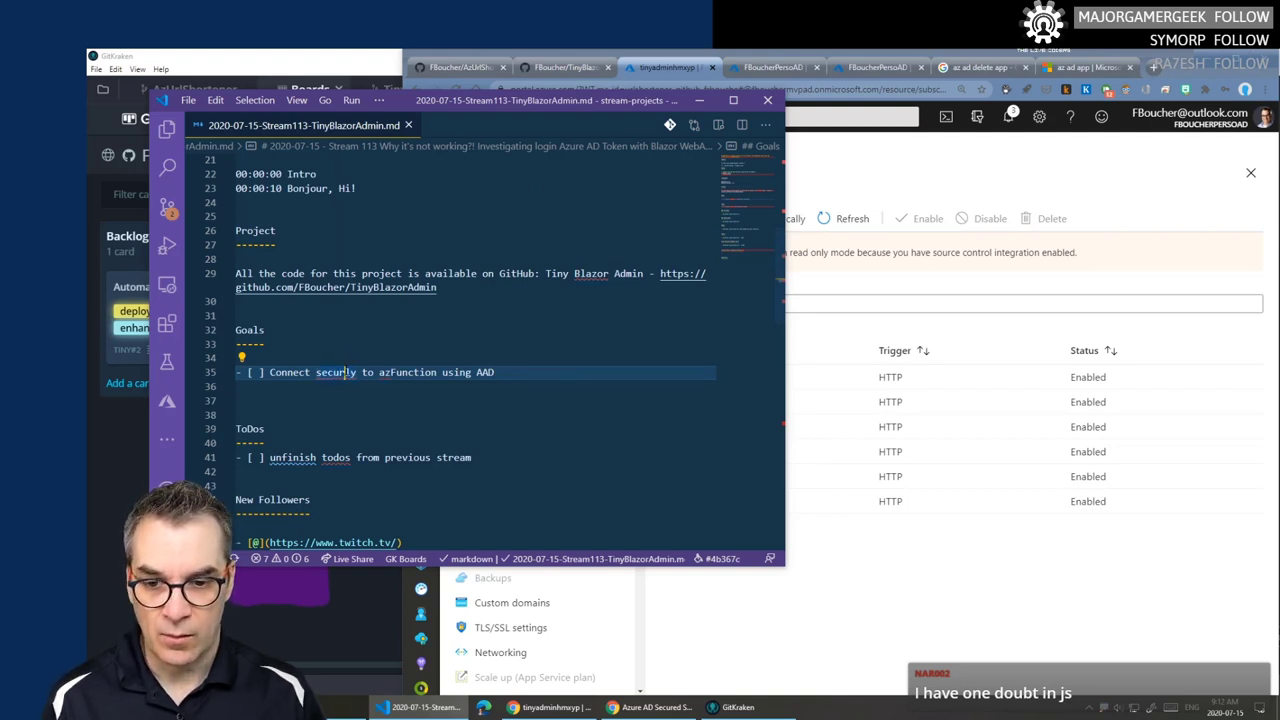
key(ctrl+.)
key(Return)
click(361, 403)
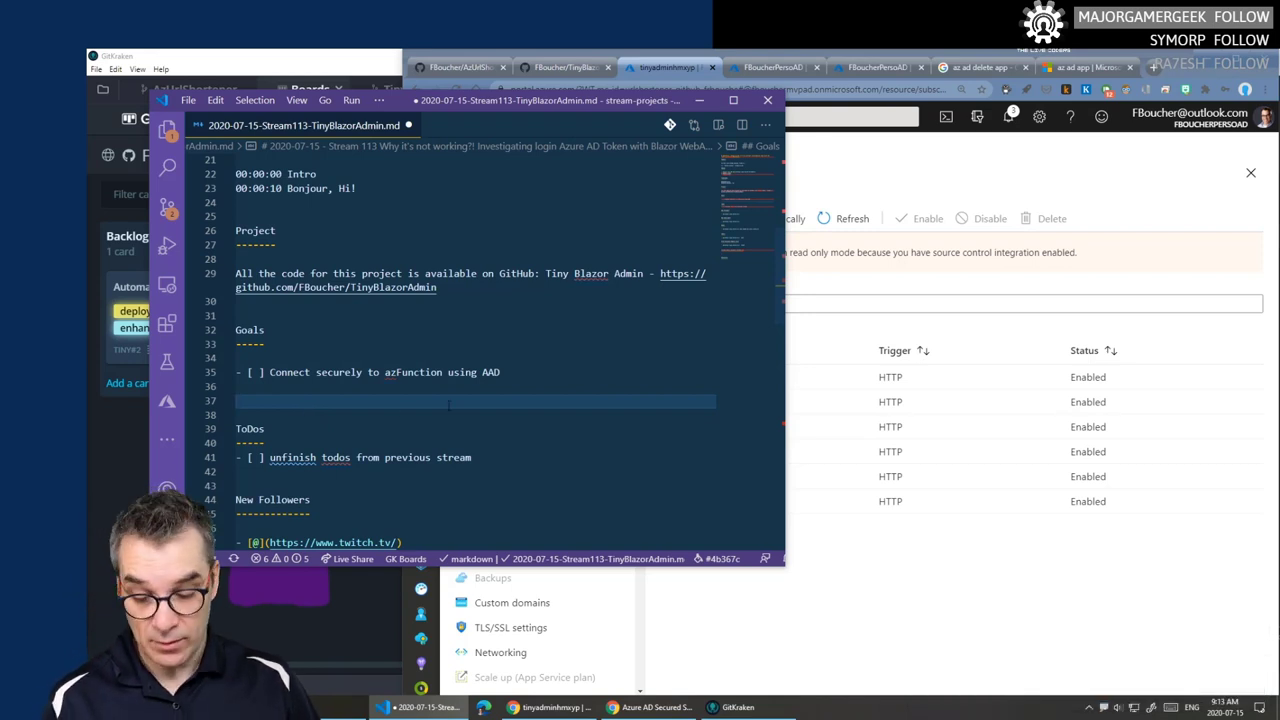
key(ctrl+s)
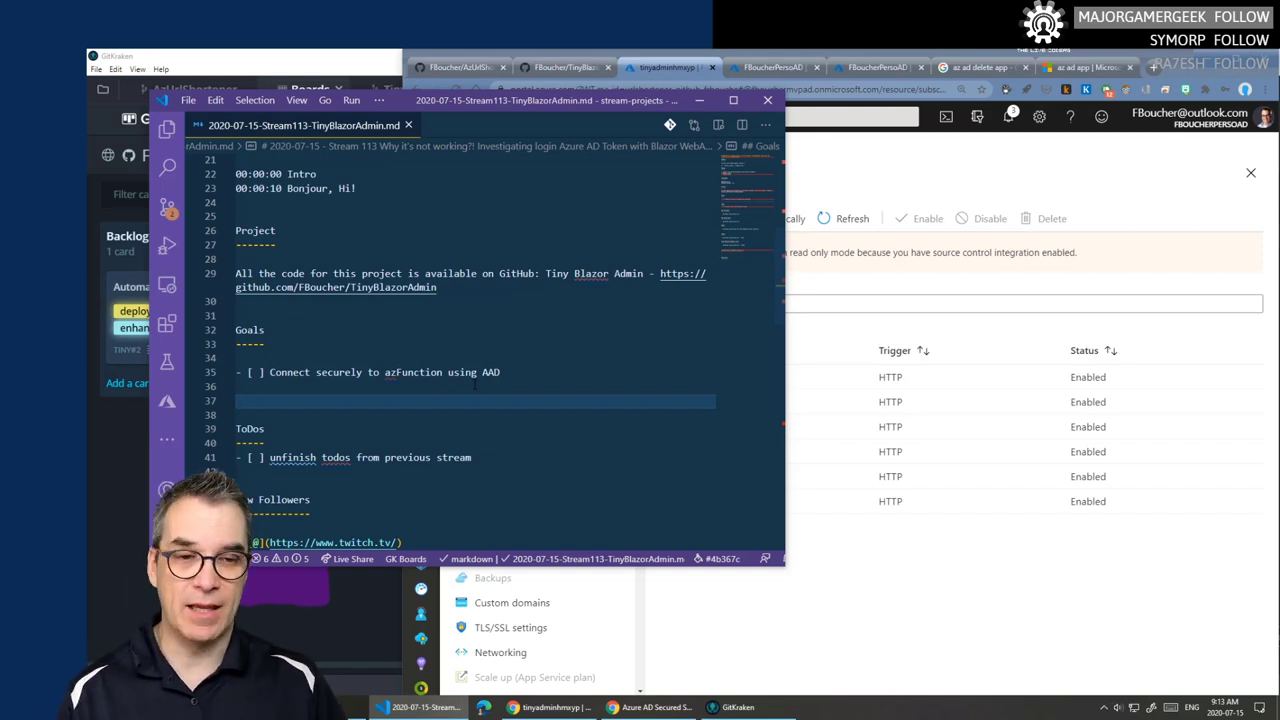
drag(553, 101, 574, 101)
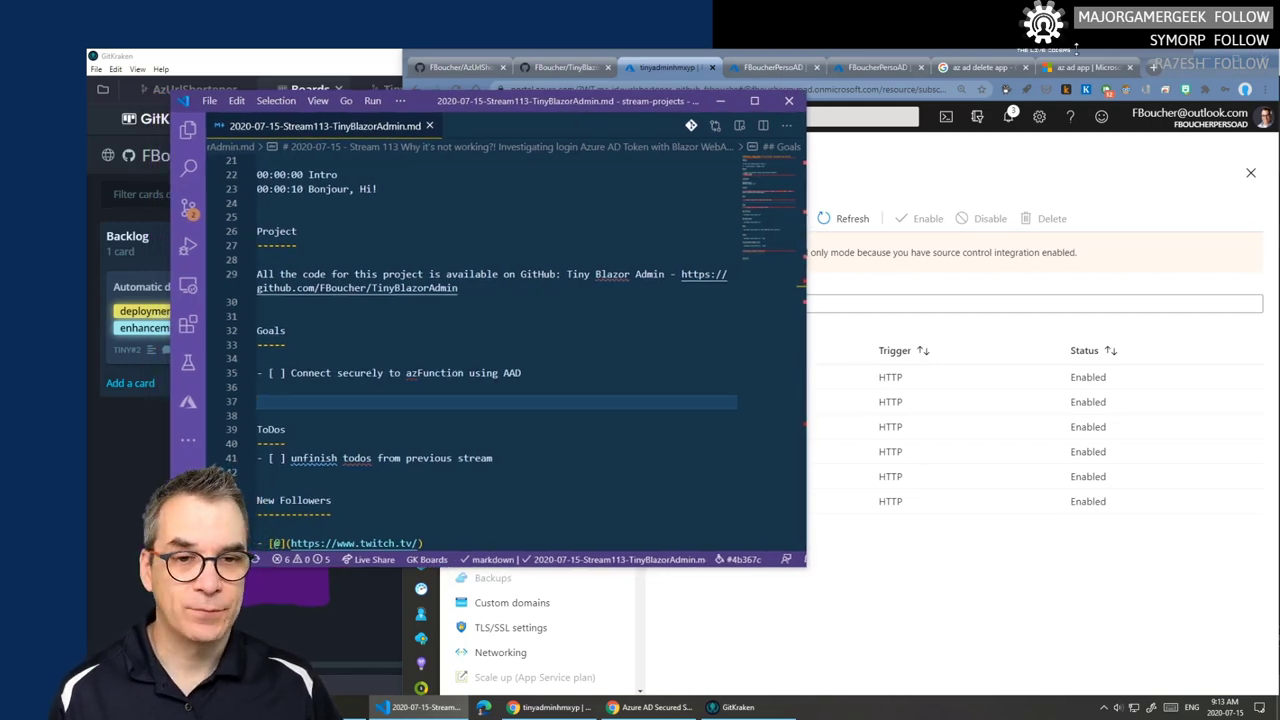
- Return to the Azure portal home page and turn on Az Mask to hide account details
click(1179, 62)
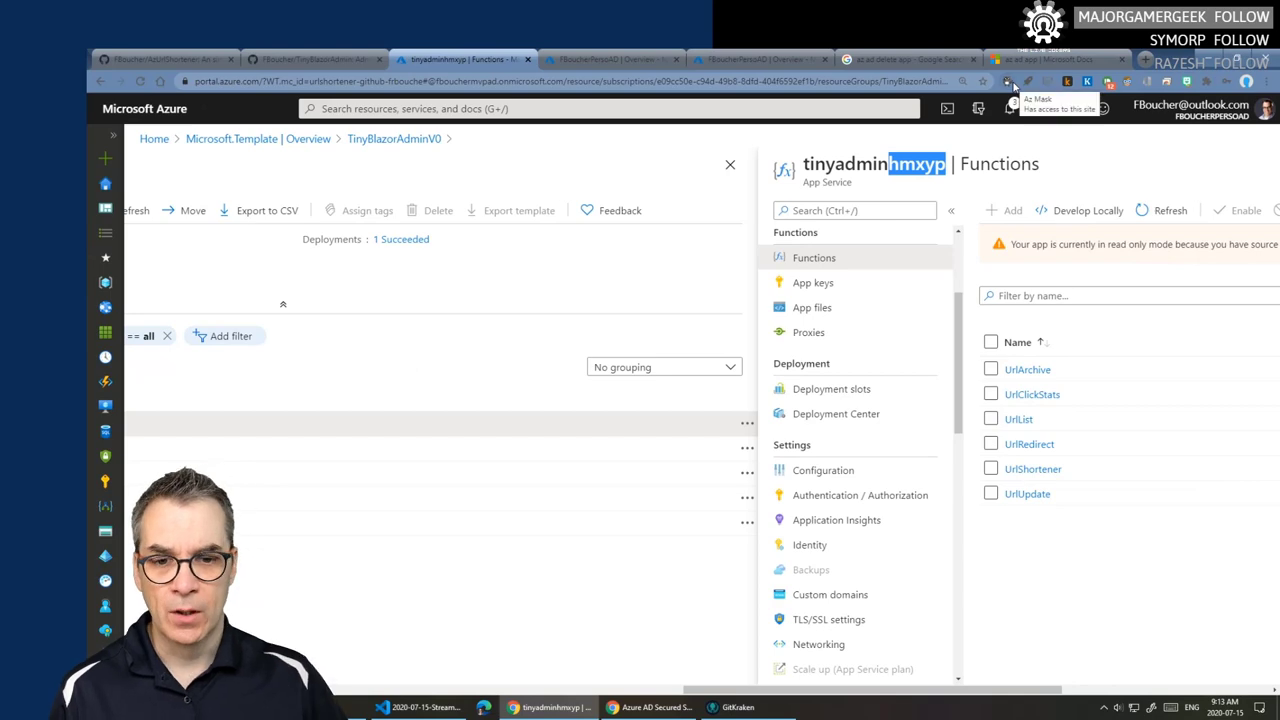
click(612, 59)
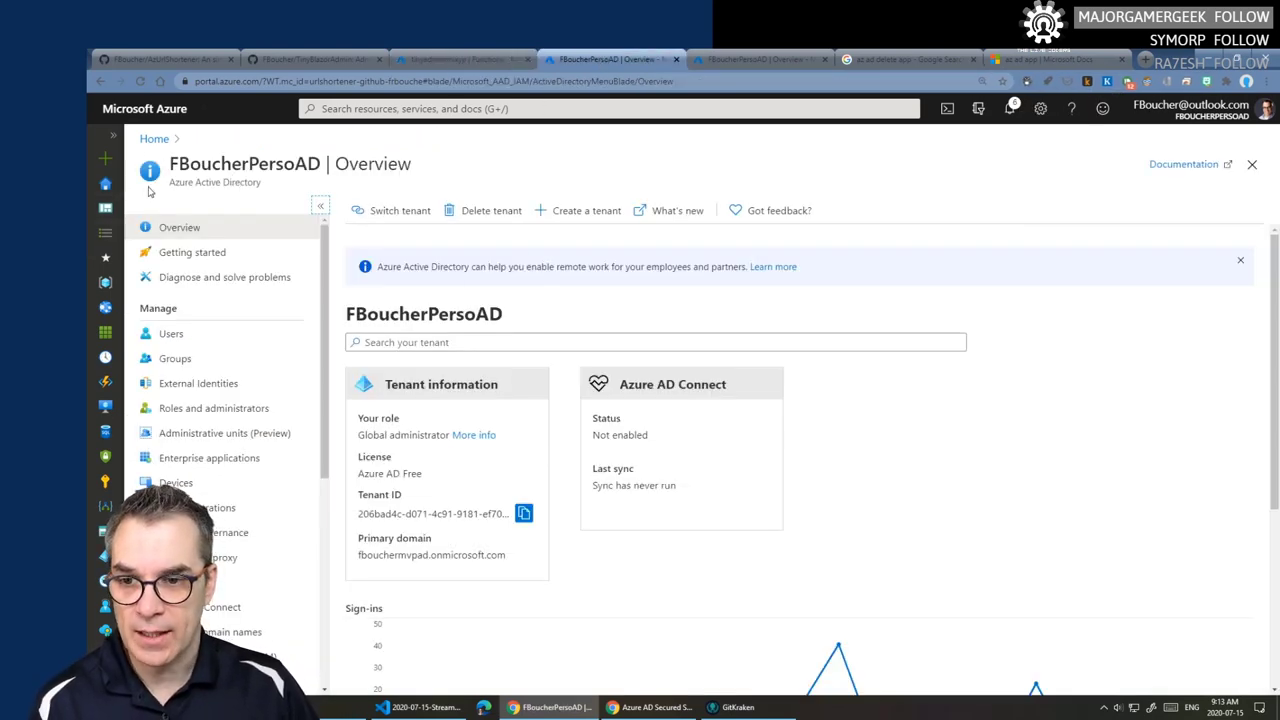
click(154, 139)
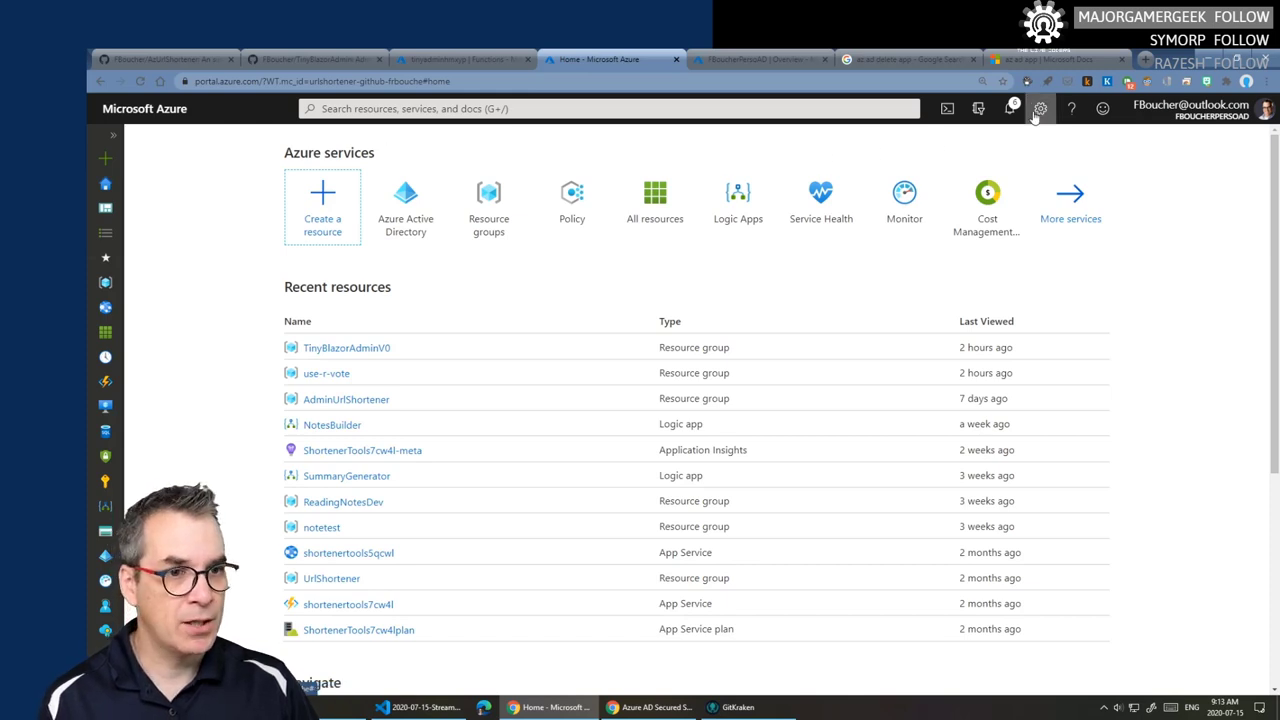
click(1028, 81)
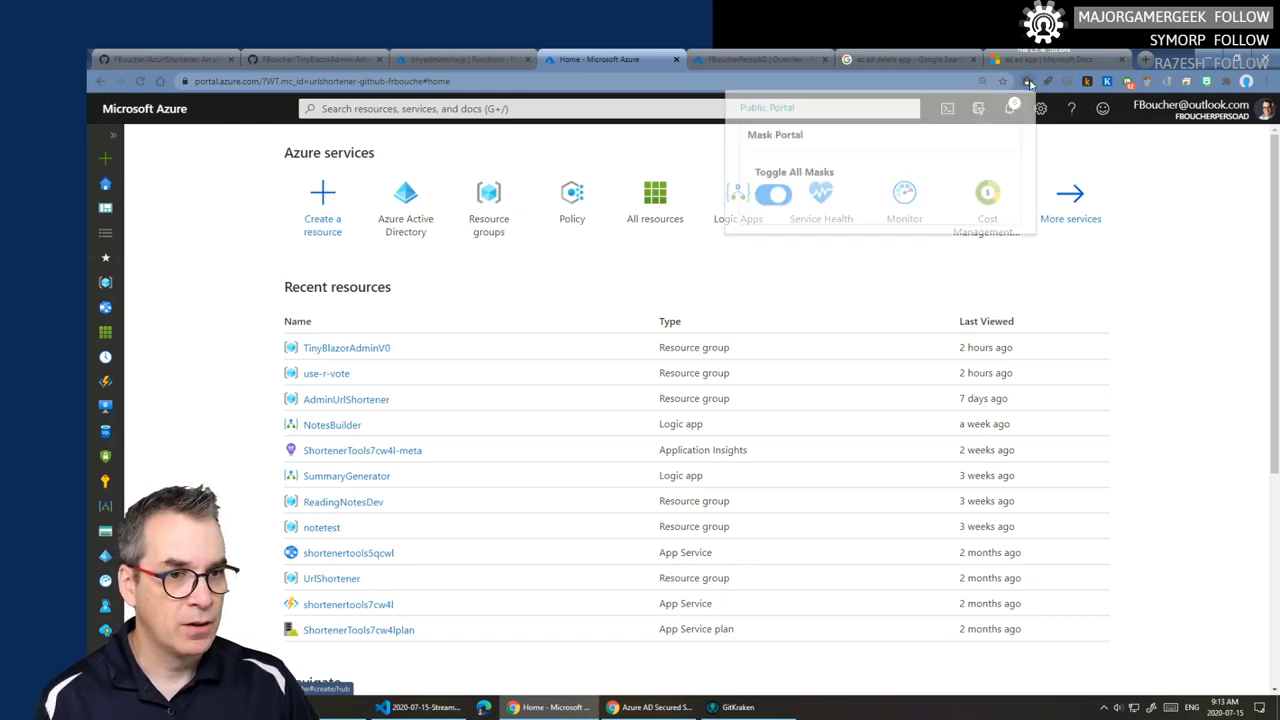
click(780, 196)
click(1167, 143)
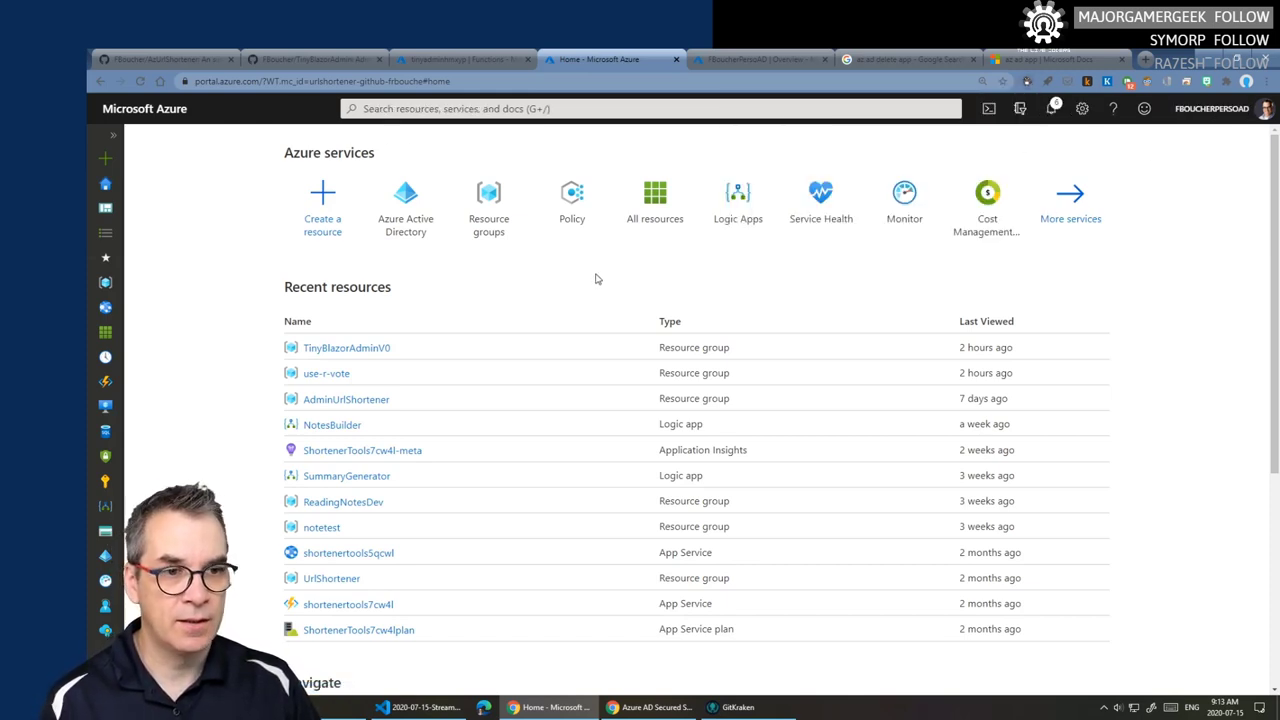
- Open the App registrations list in Azure Active Directory
click(404, 201)
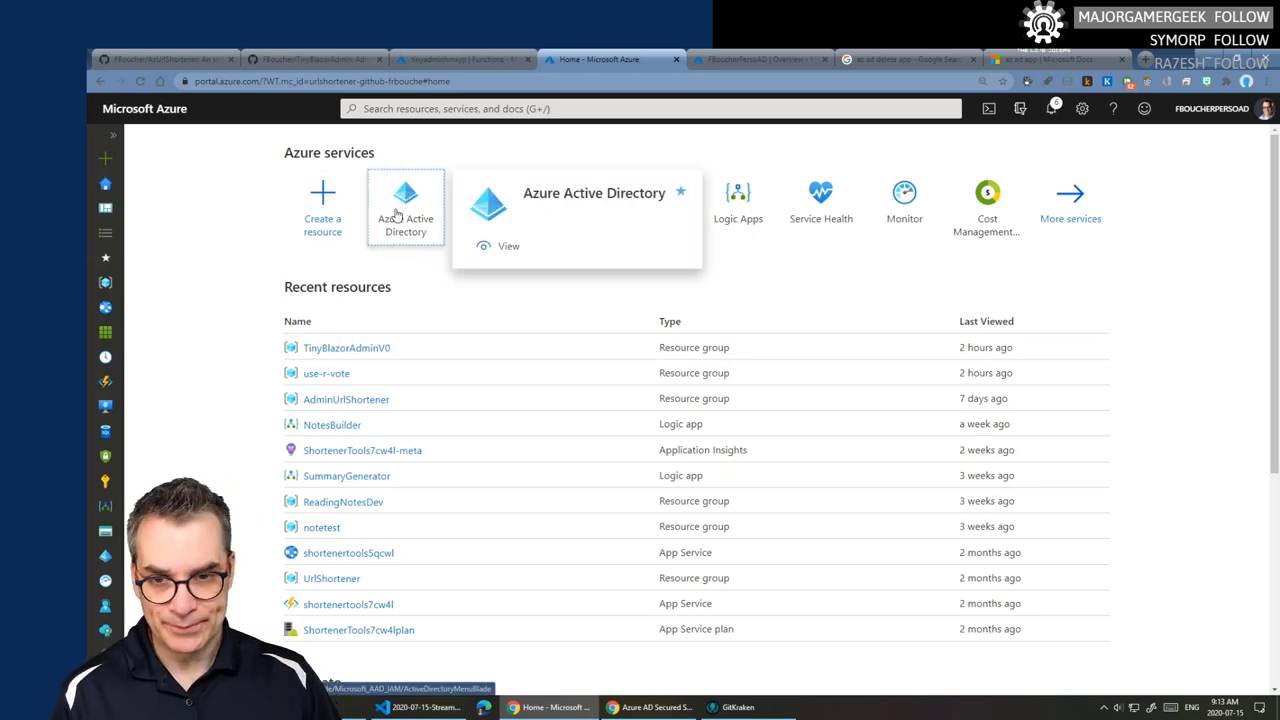
click(397, 208)
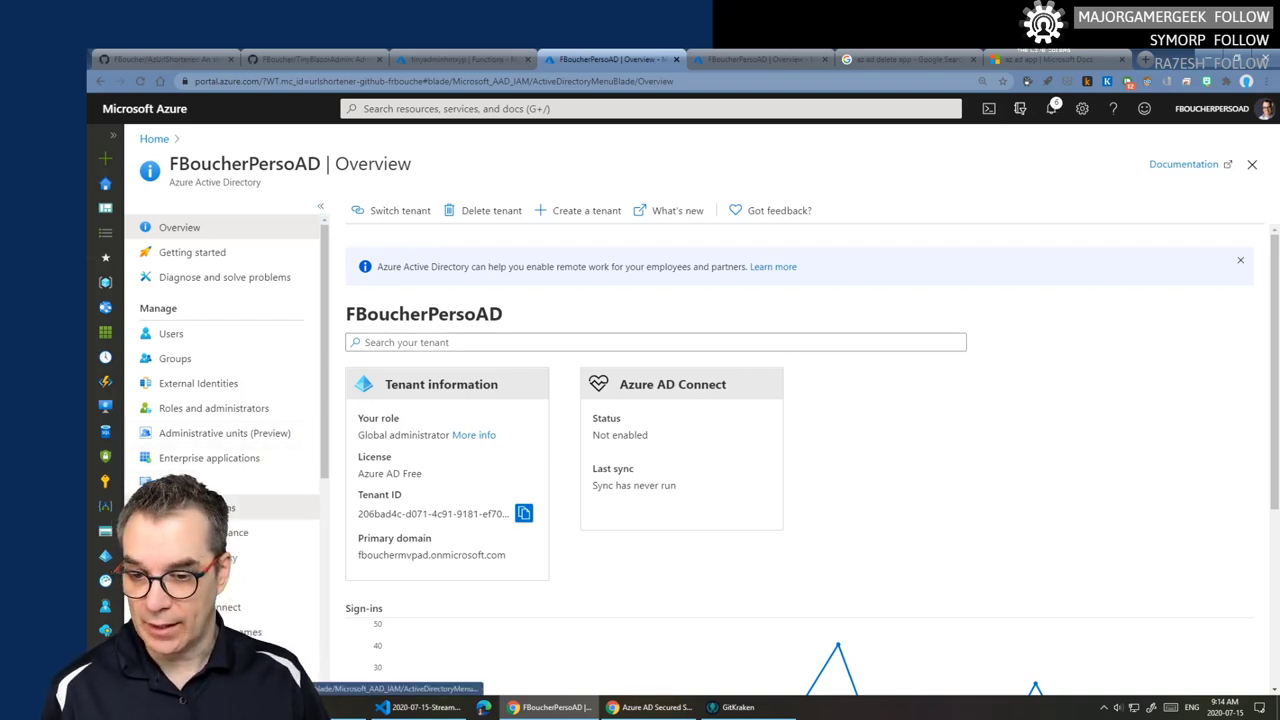
click(250, 507)
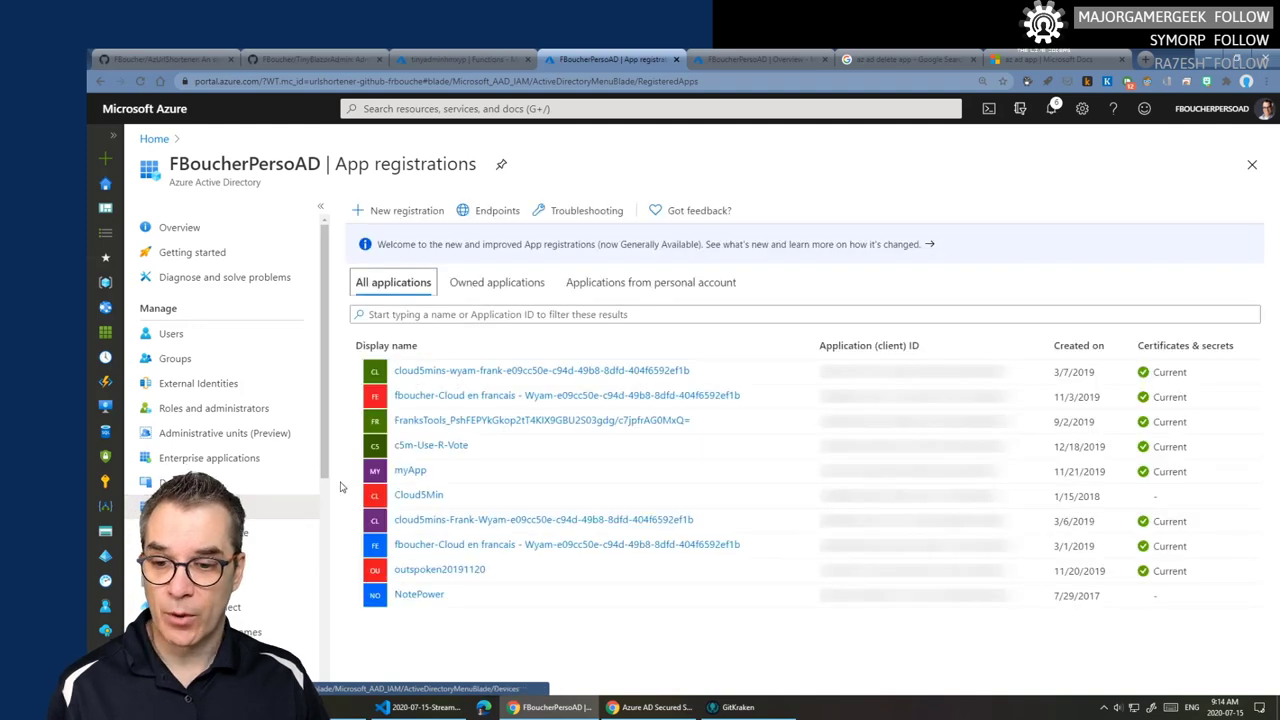
- Begin a new single-tenant app registration named TinyAdminDemo, moving on to the empty redirect URI
click(408, 212)
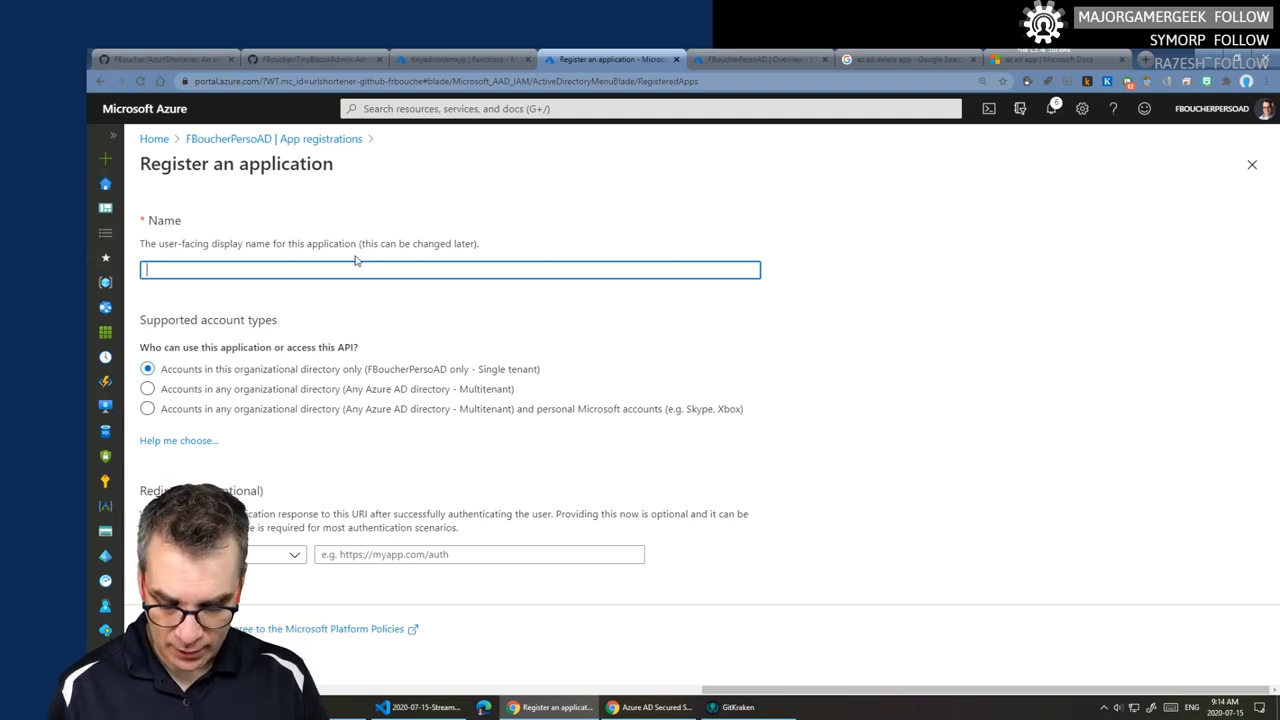
text(Tiny)
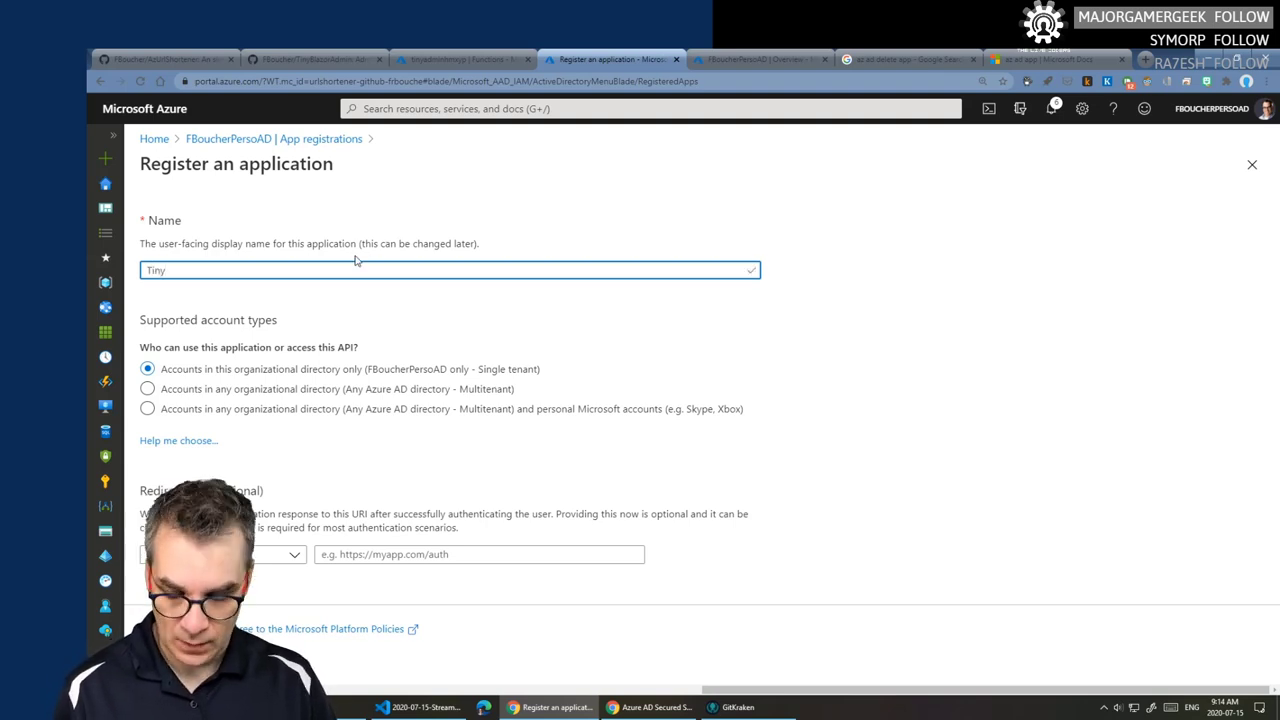
text(Demo)
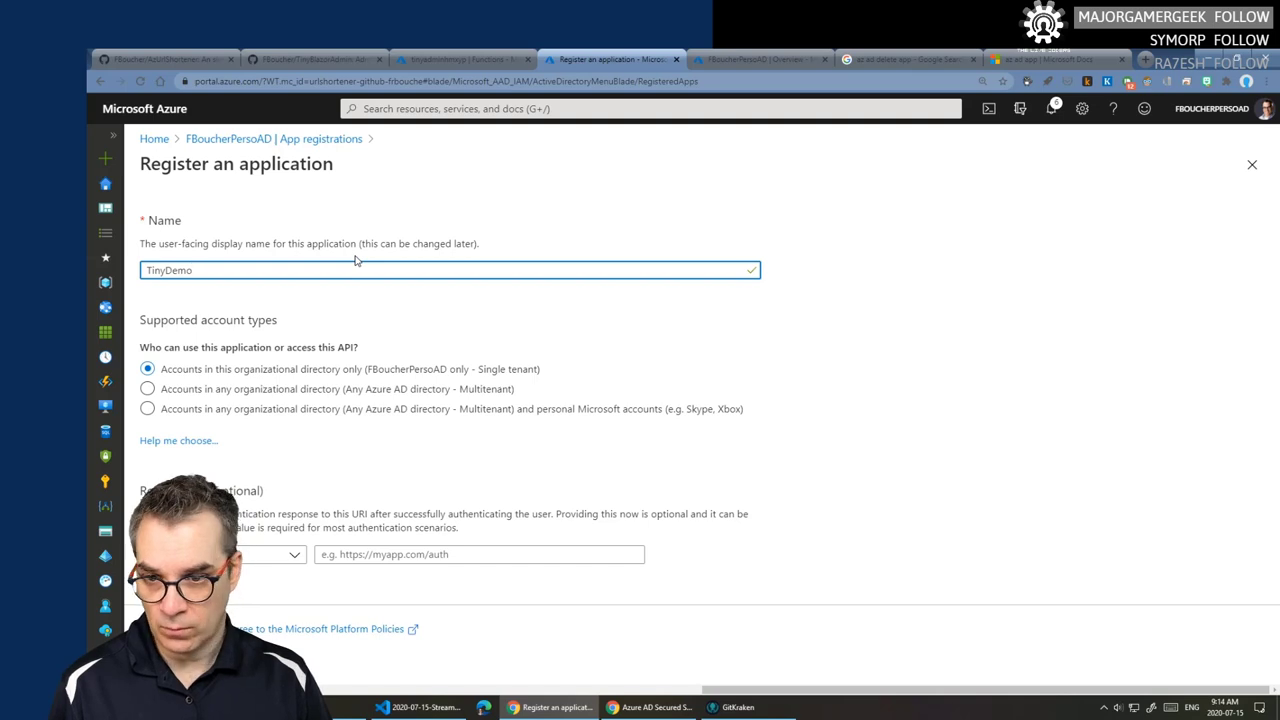
text(Admin)
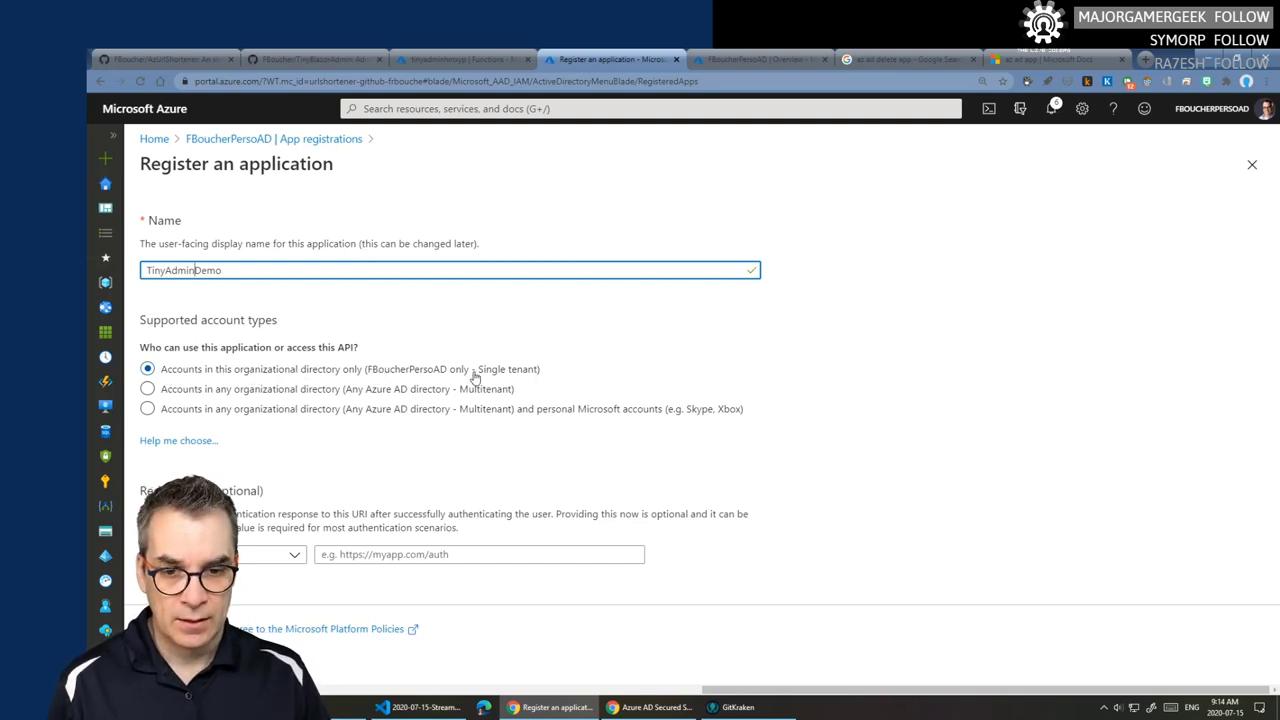
click(398, 554)
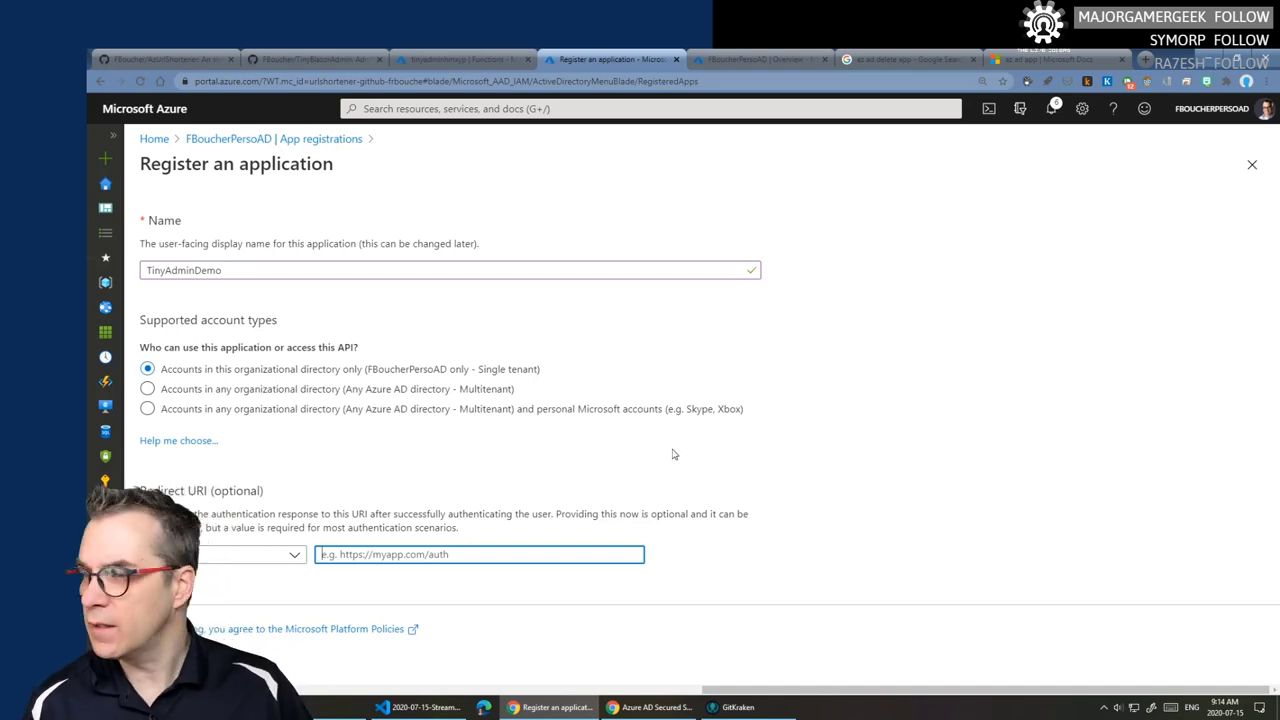
- Read through the Azure AD secured serverless blog post toward its Blazor authentication section
click(645, 708)
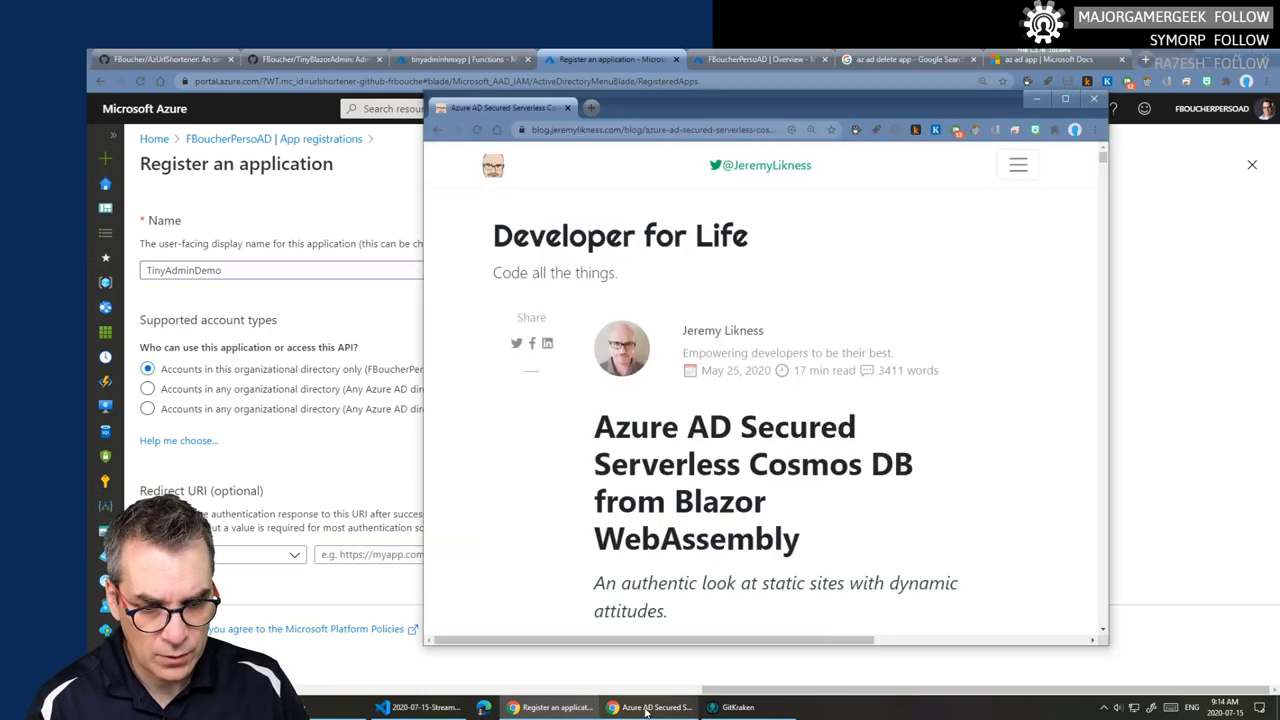
scroll(830, 150, down, 3)
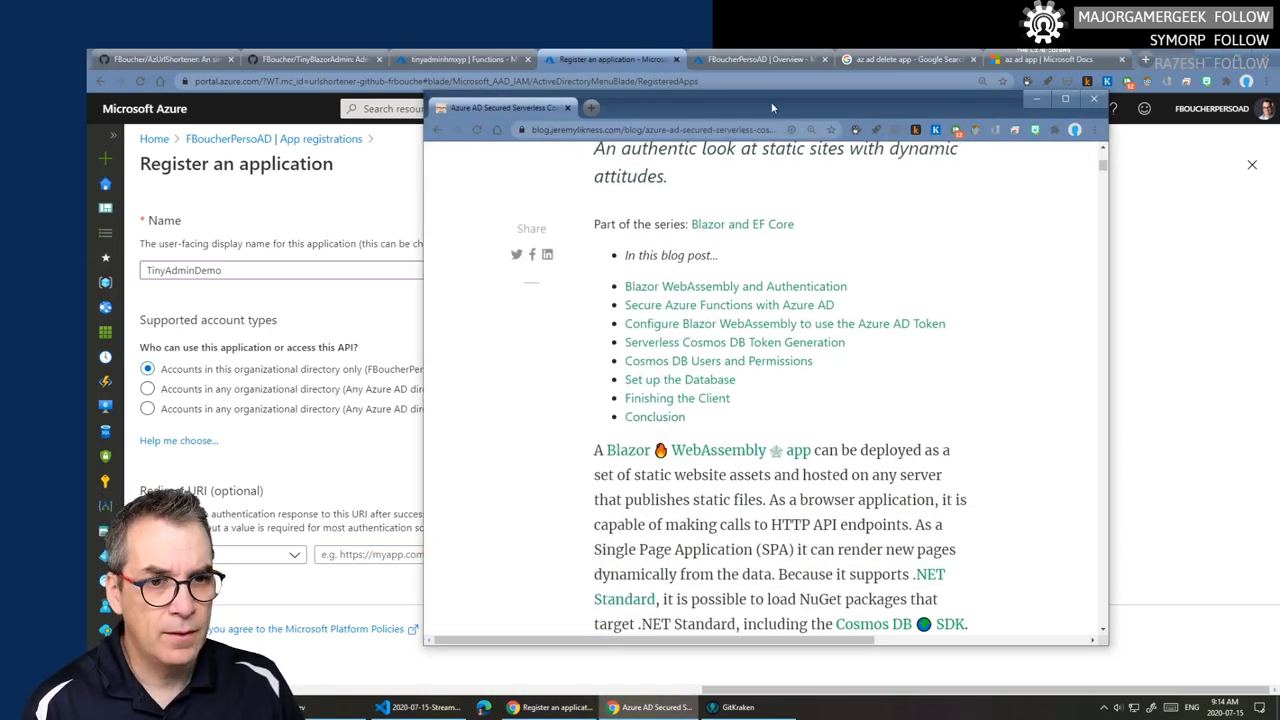
drag(769, 101, 612, 79)
scroll(768, 395, down, 3)
scroll(780, 396, down, 2)
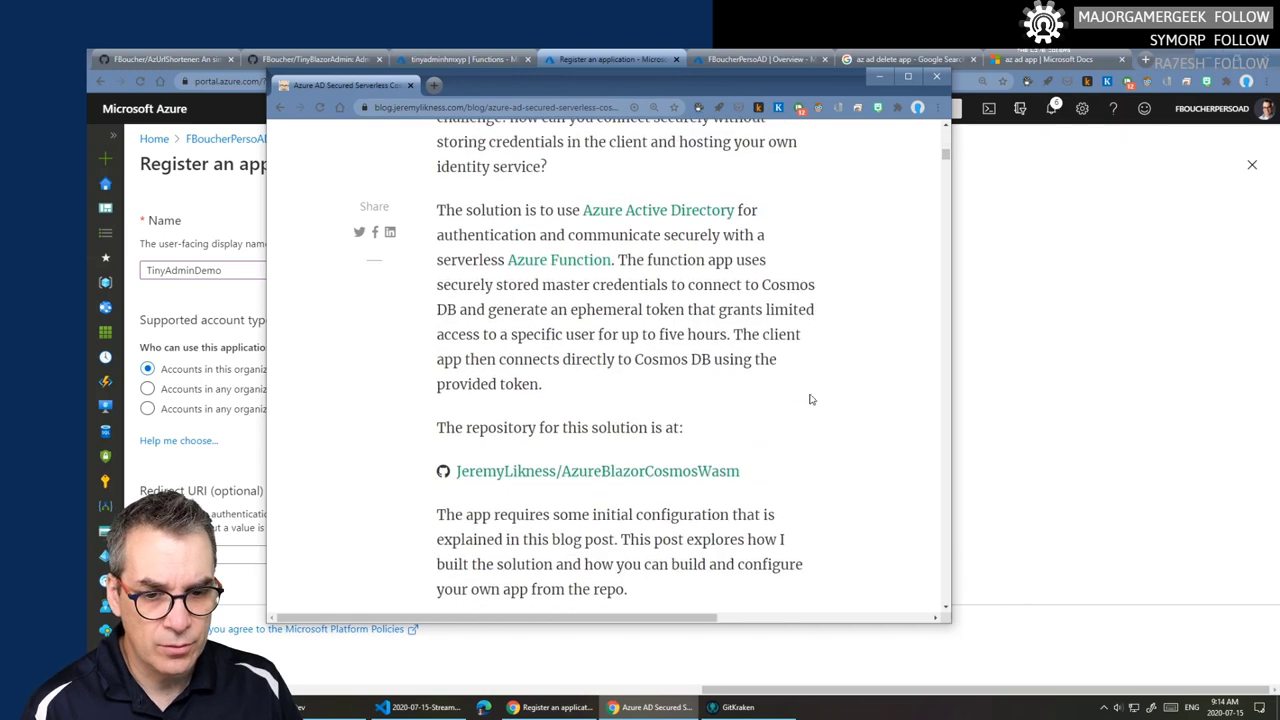
drag(952, 423, 1222, 423)
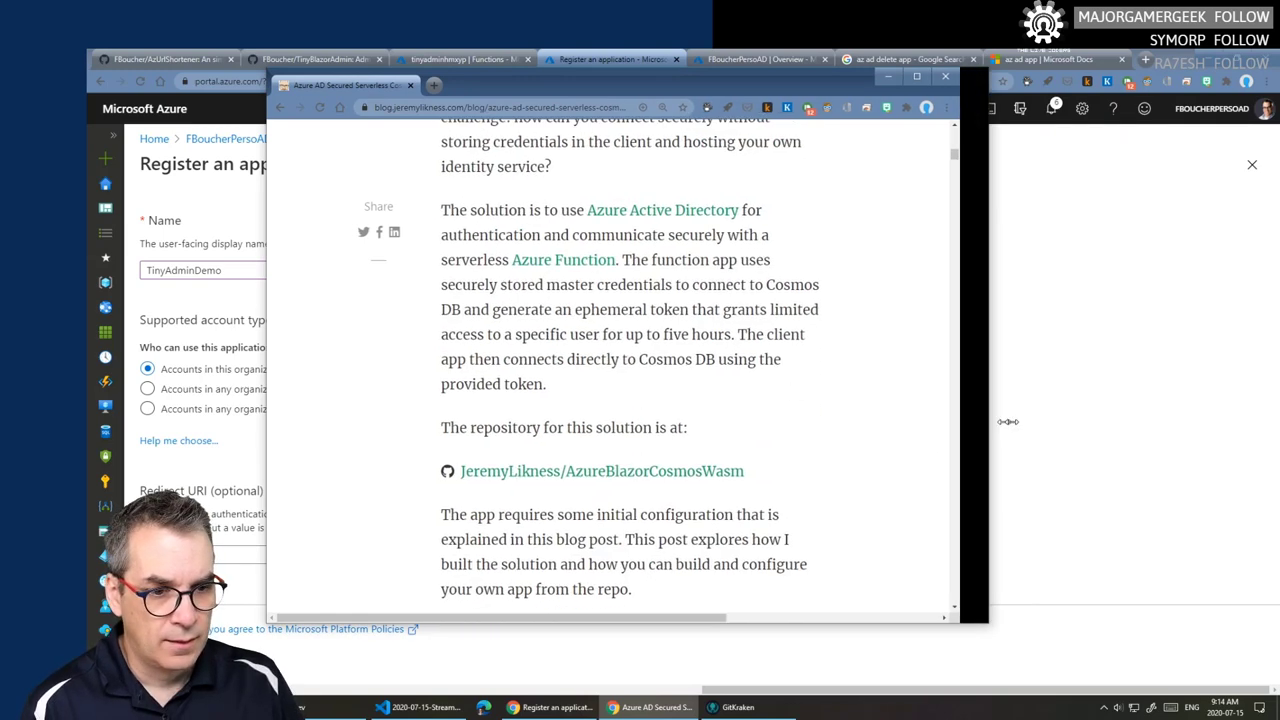
scroll(1040, 403, down, 4)
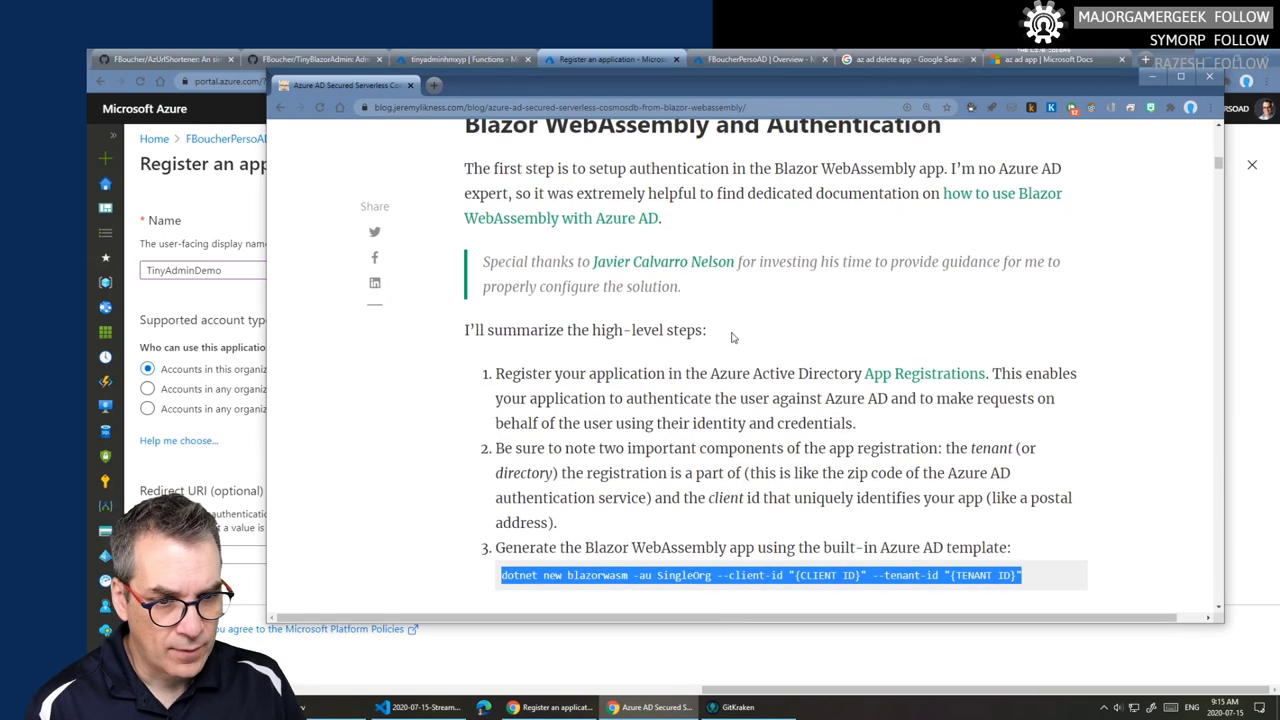
scroll(732, 346, down, 2)
scroll(730, 355, up, 1)
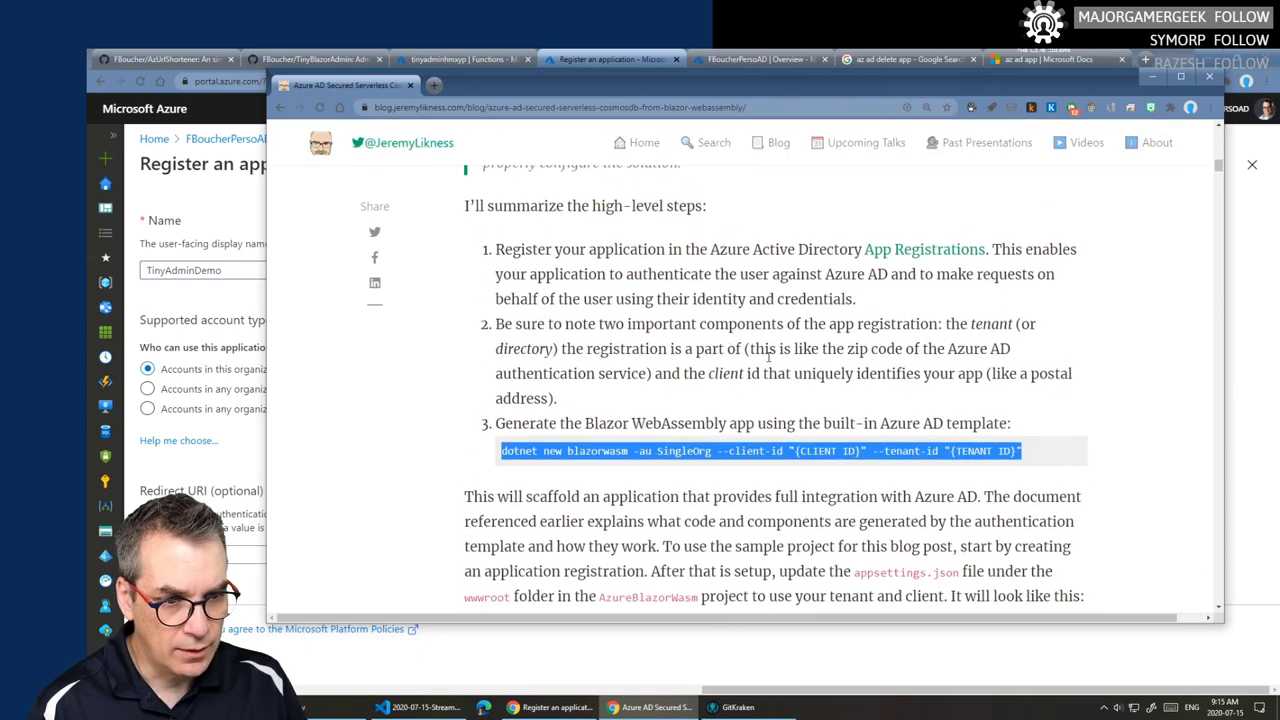
drag(495, 311, 1000, 322)
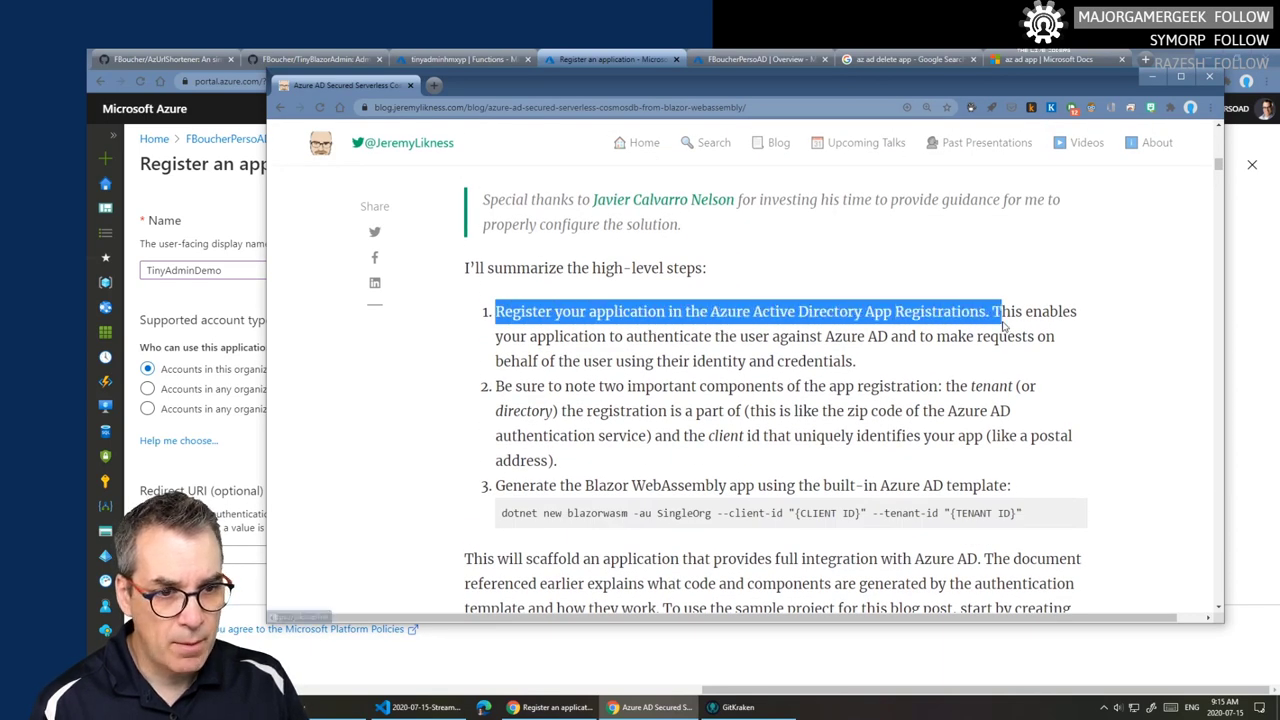
click(902, 302)
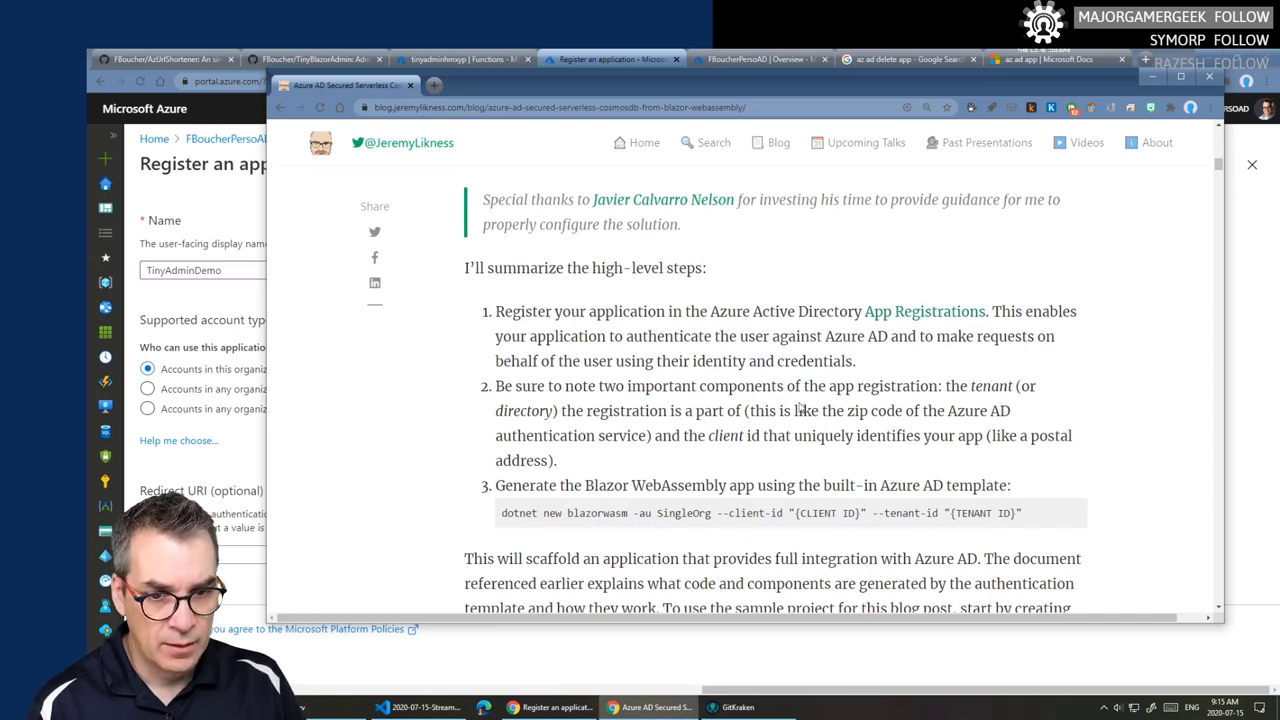
- Open the 'how to use Blazor WebAssembly with Azure AD' guide in a new tab
scroll(636, 420, down, 2)
scroll(636, 420, down, 1)
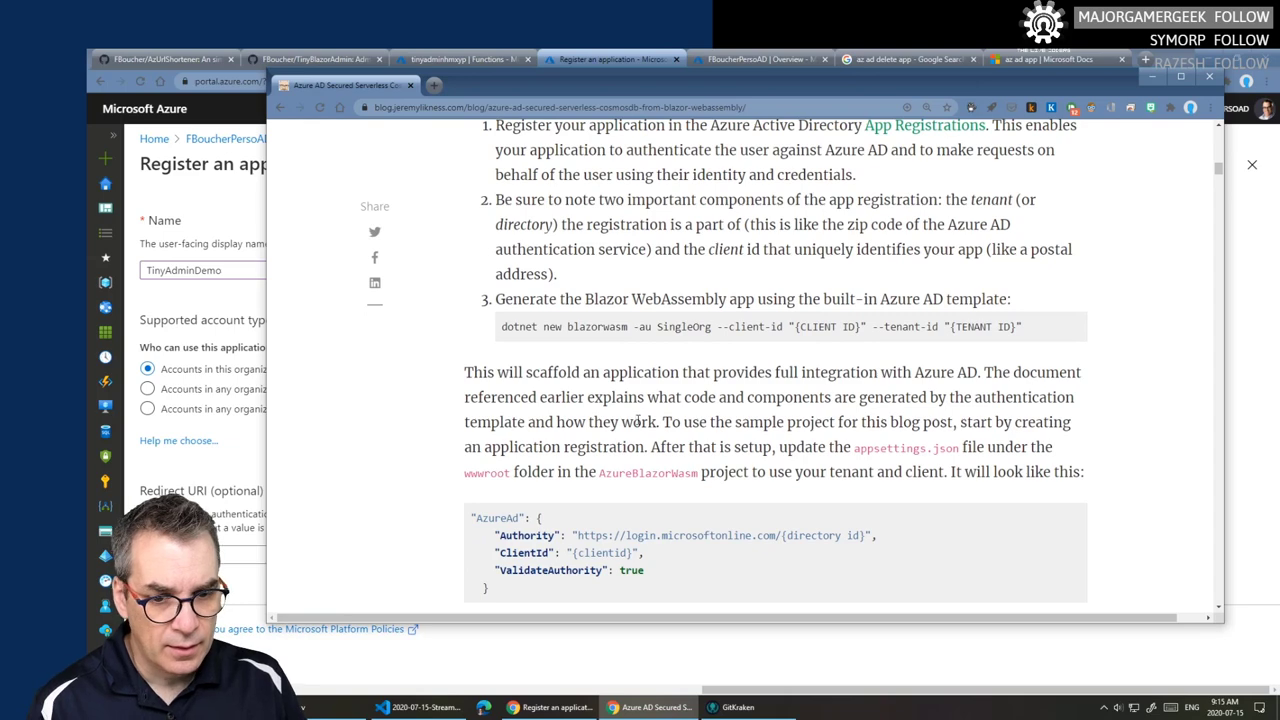
scroll(700, 522, up, 6)
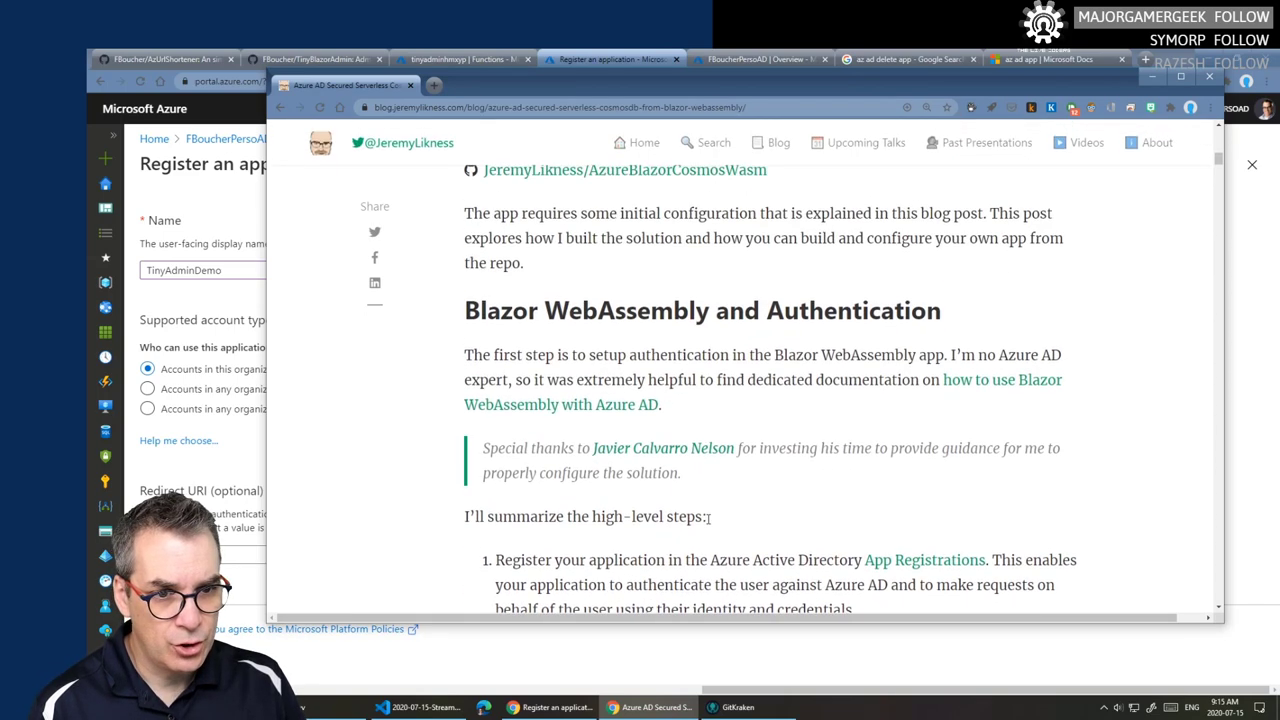
middle_click(1016, 386)
click(494, 88)
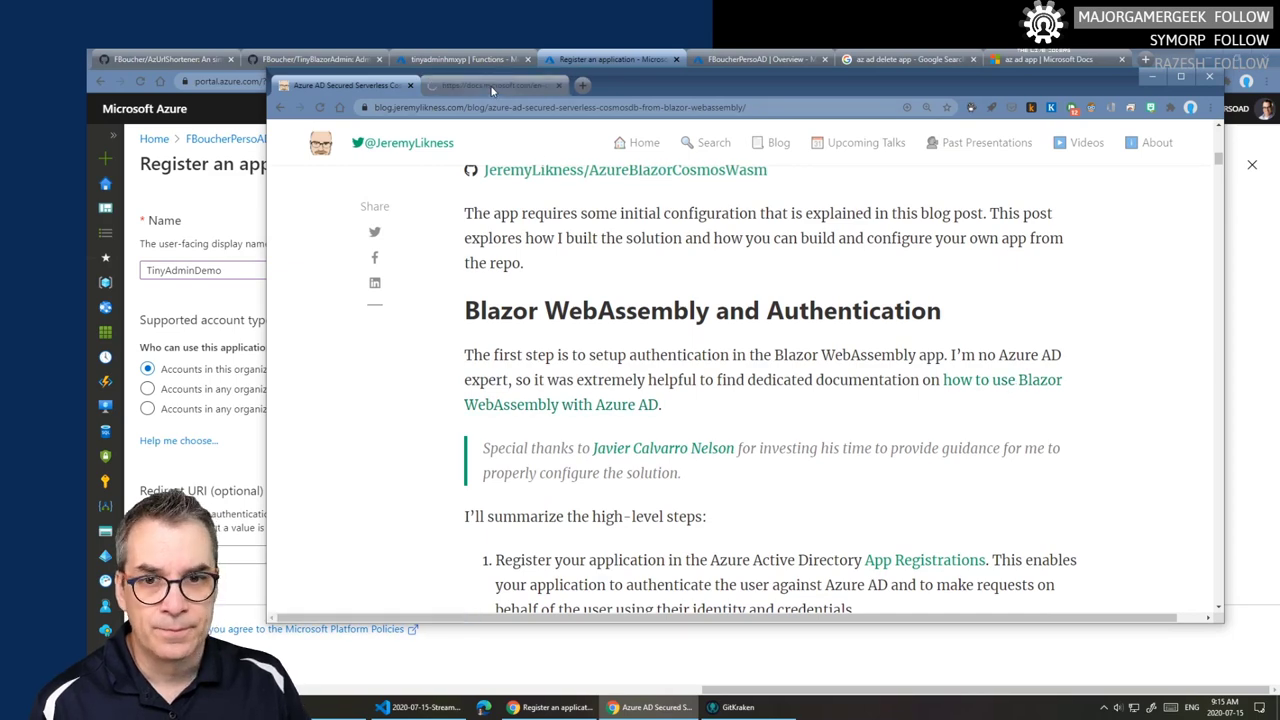
scroll(660, 300, down, 2)
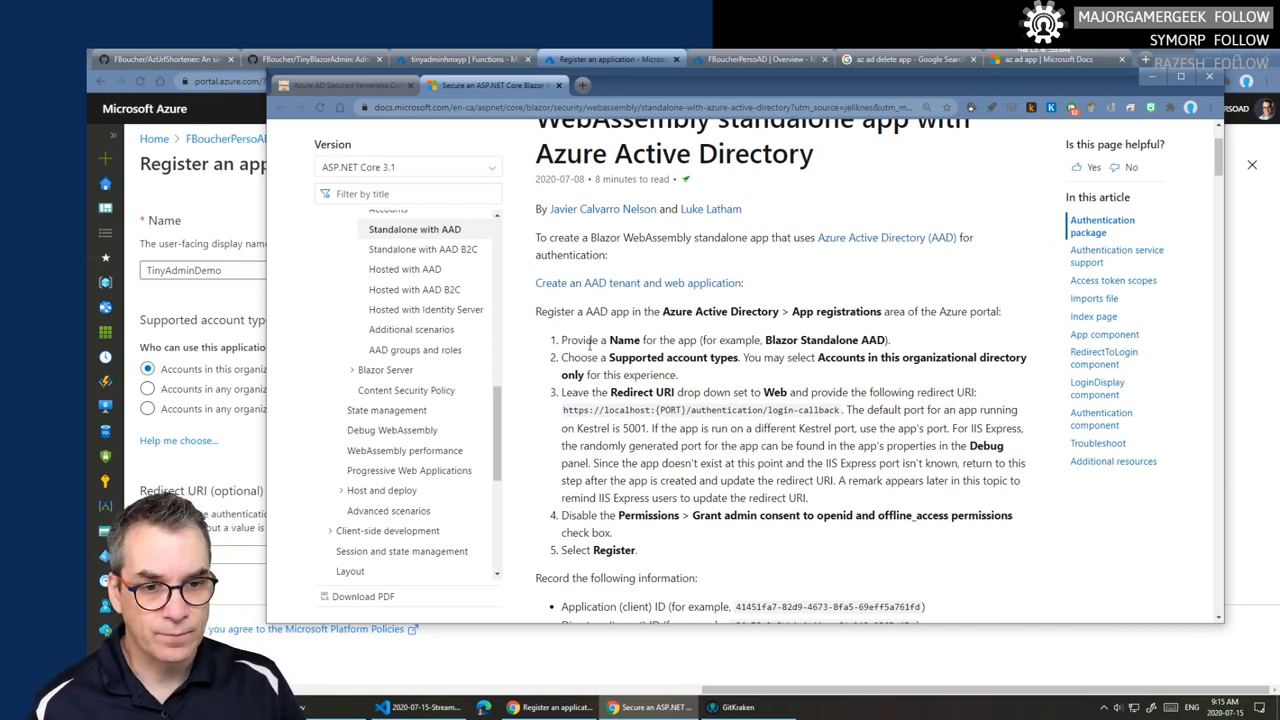
drag(609, 358, 740, 358)
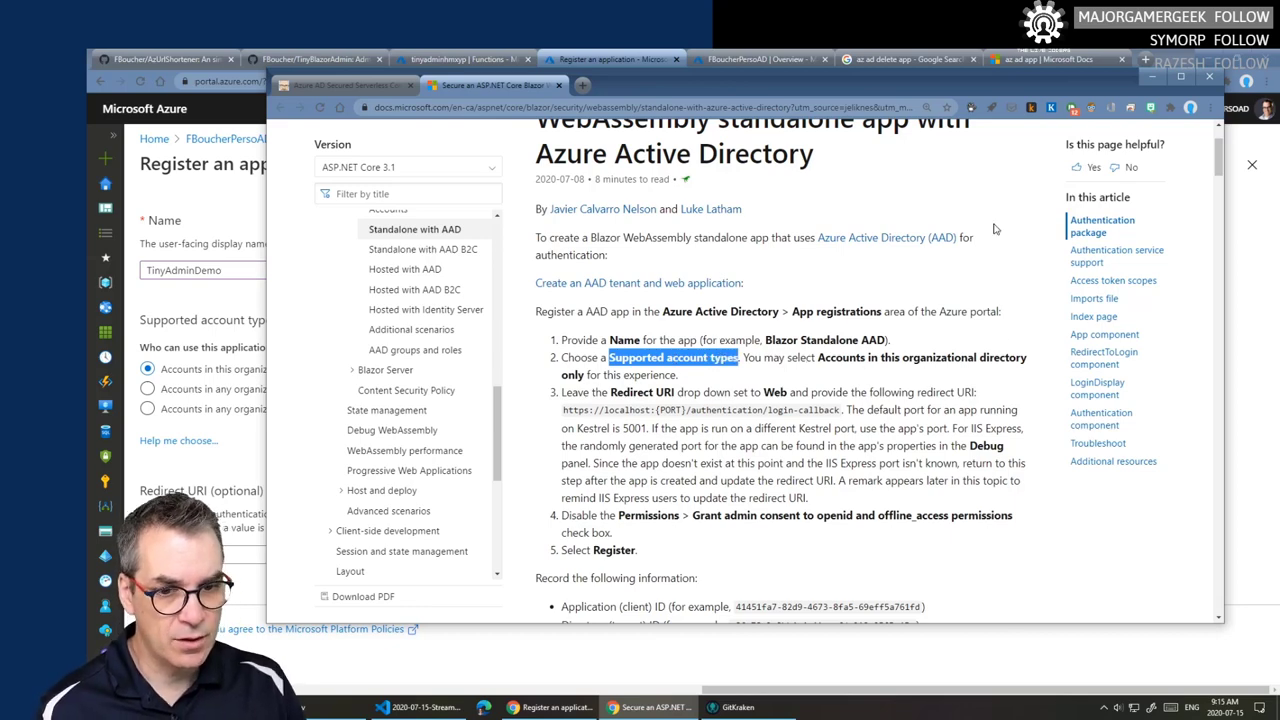
drag(765, 84, 813, 69)
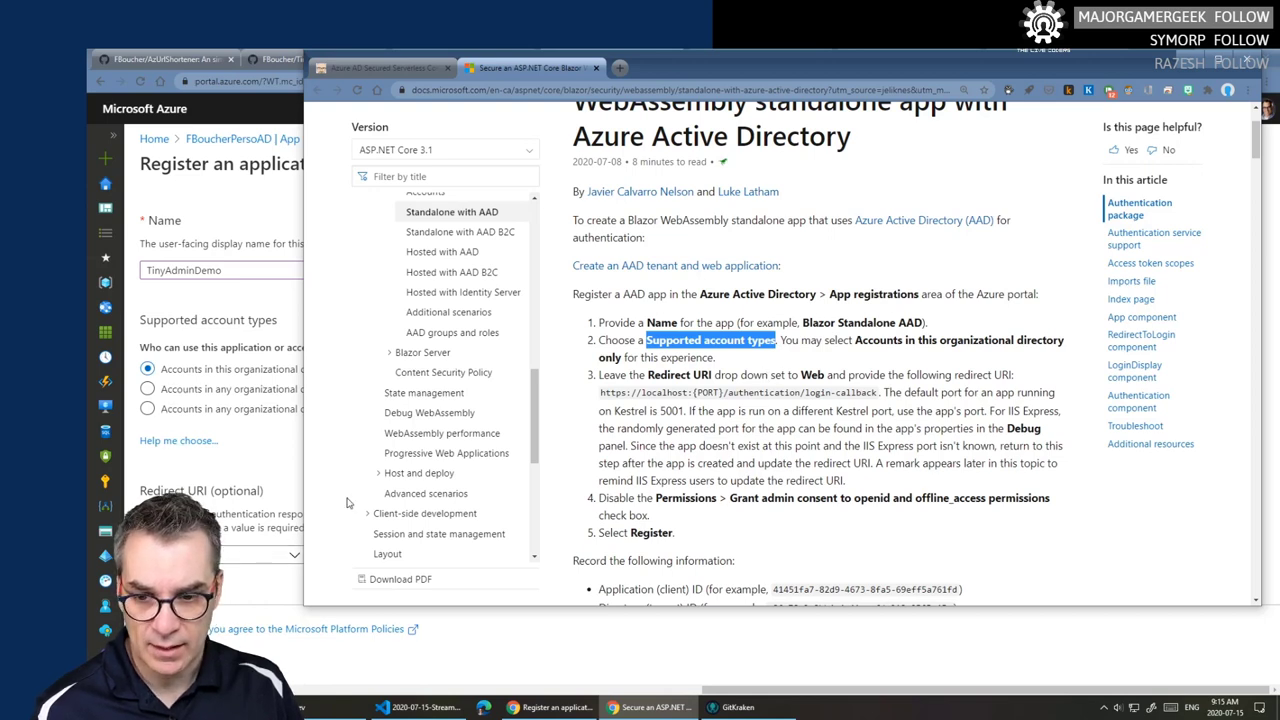
drag(600, 392, 880, 393)
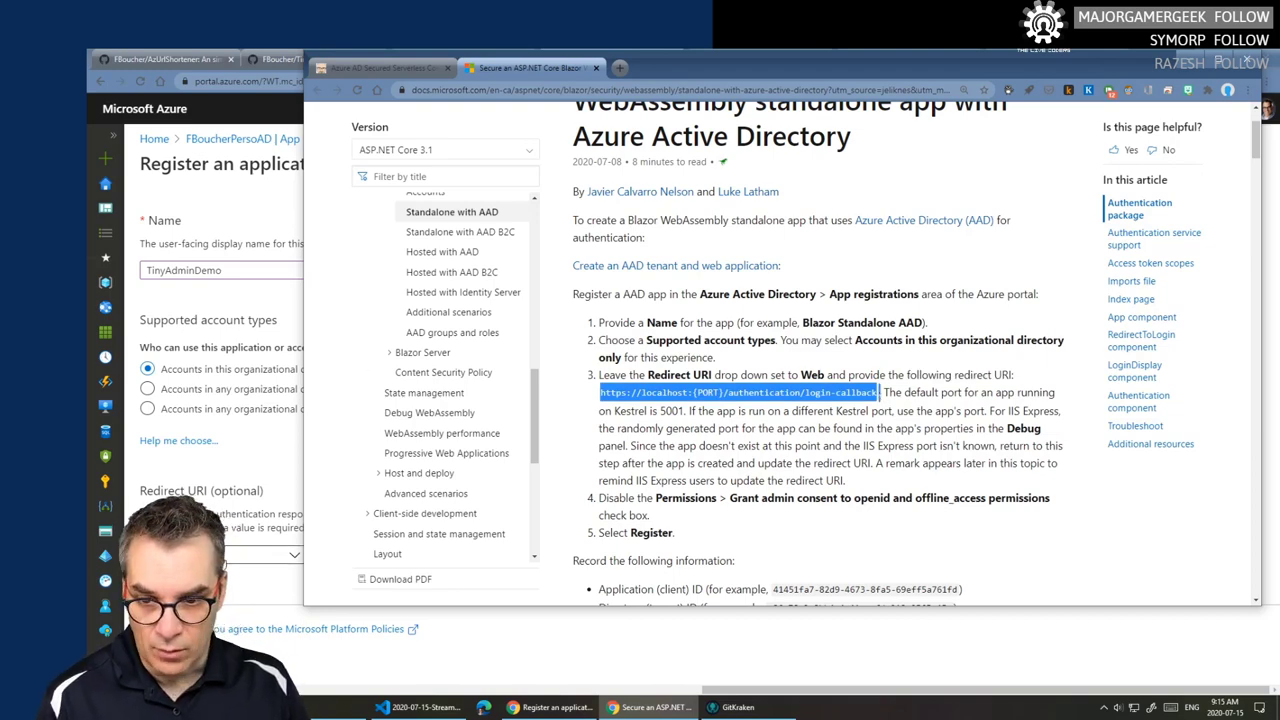
- Paste the login-callback redirect URI and replace {PORT} with 5001
click(273, 511)
click(400, 554)
text(https://localhost:{PORT}/authentication/login-callback.)
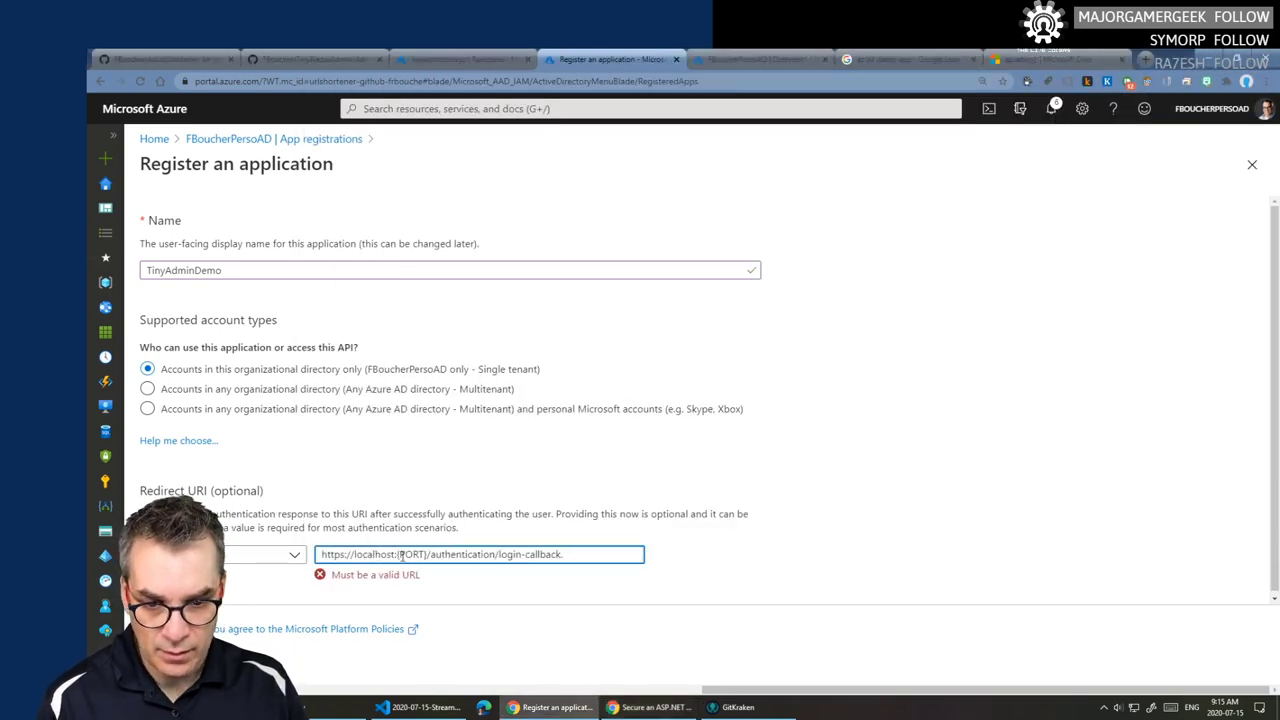
drag(397, 554, 429, 552)
text(5001)
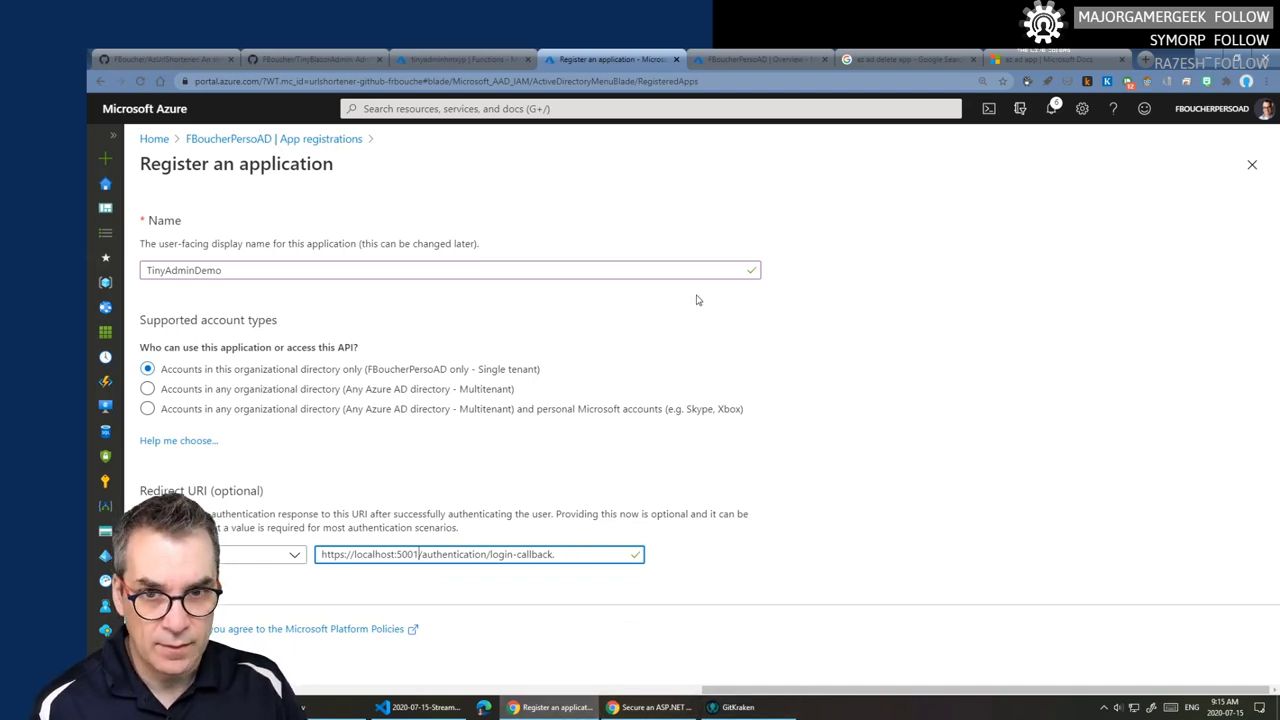
click(650, 707)
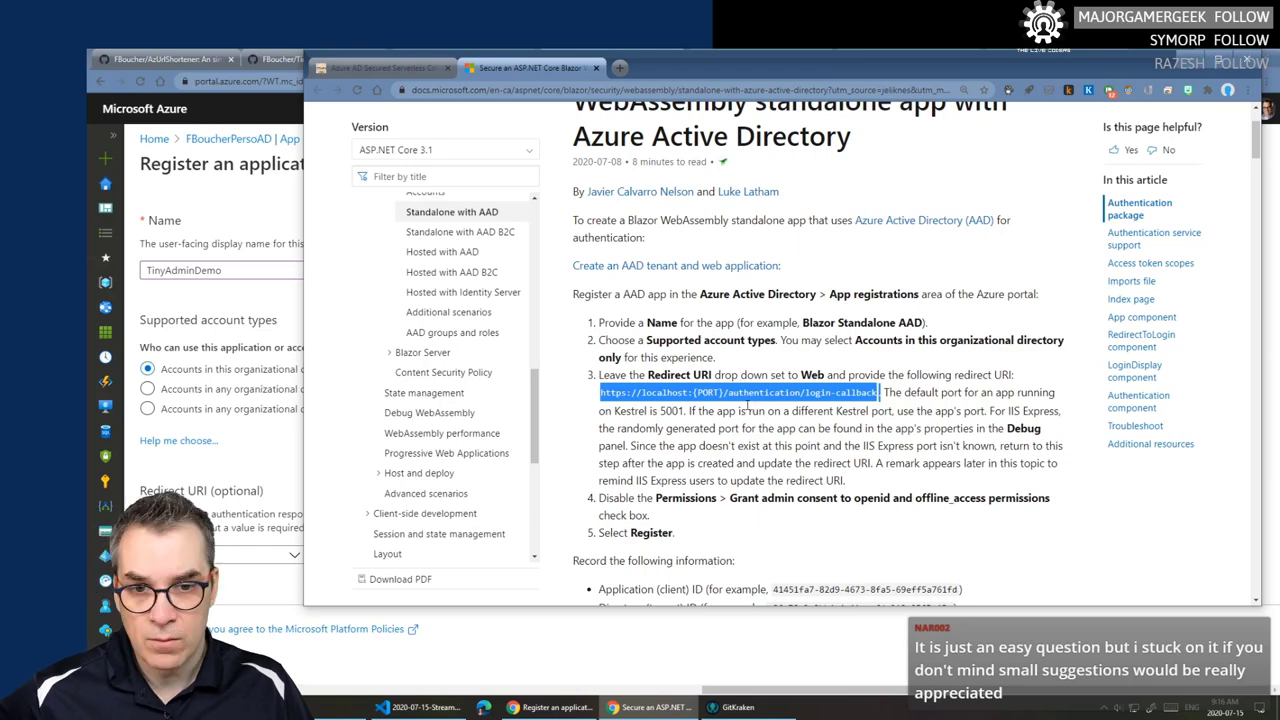
- Zoom the docs page to 125% and read step 4 on disabling admin consent permissions
click(1248, 95)
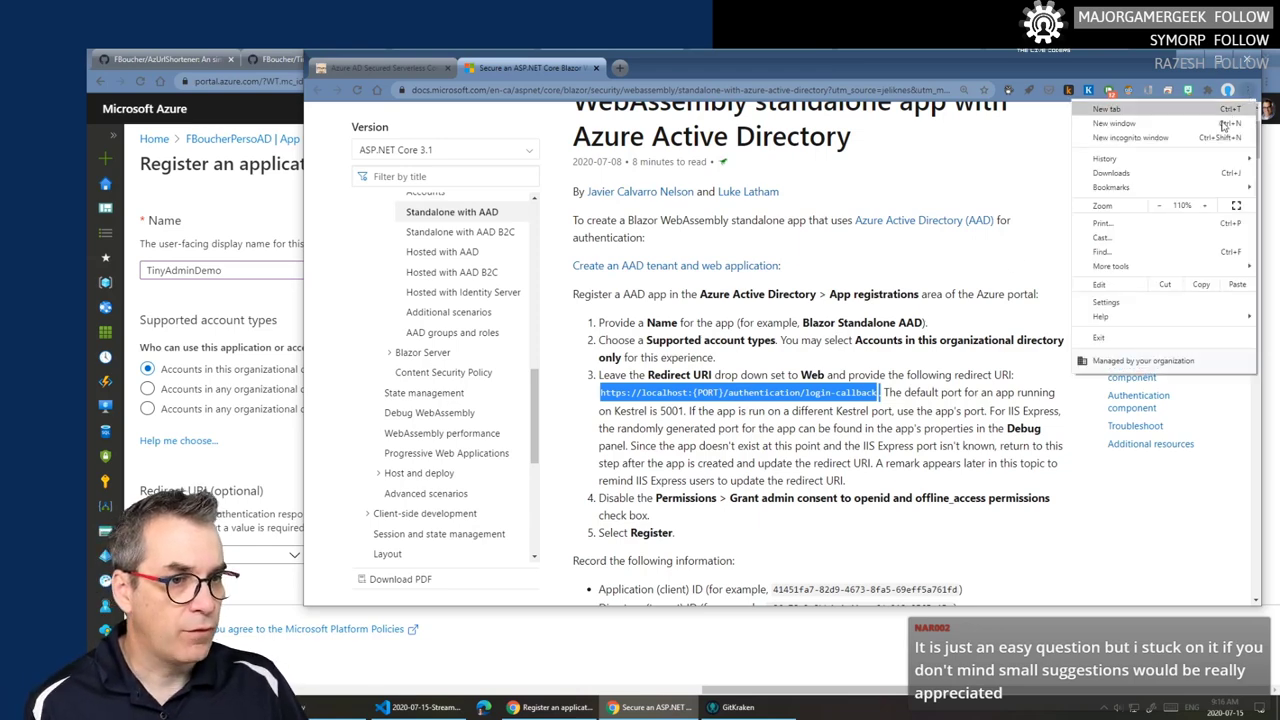
click(1207, 205)
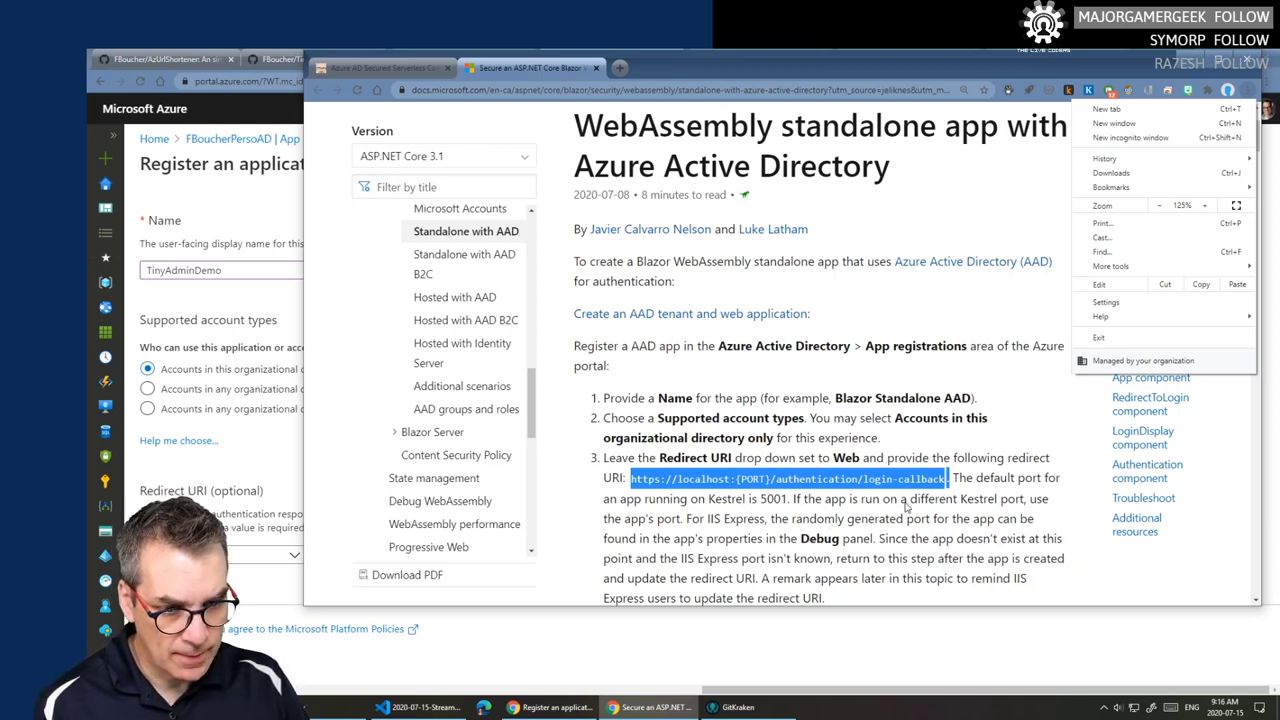
scroll(948, 520, down, 1)
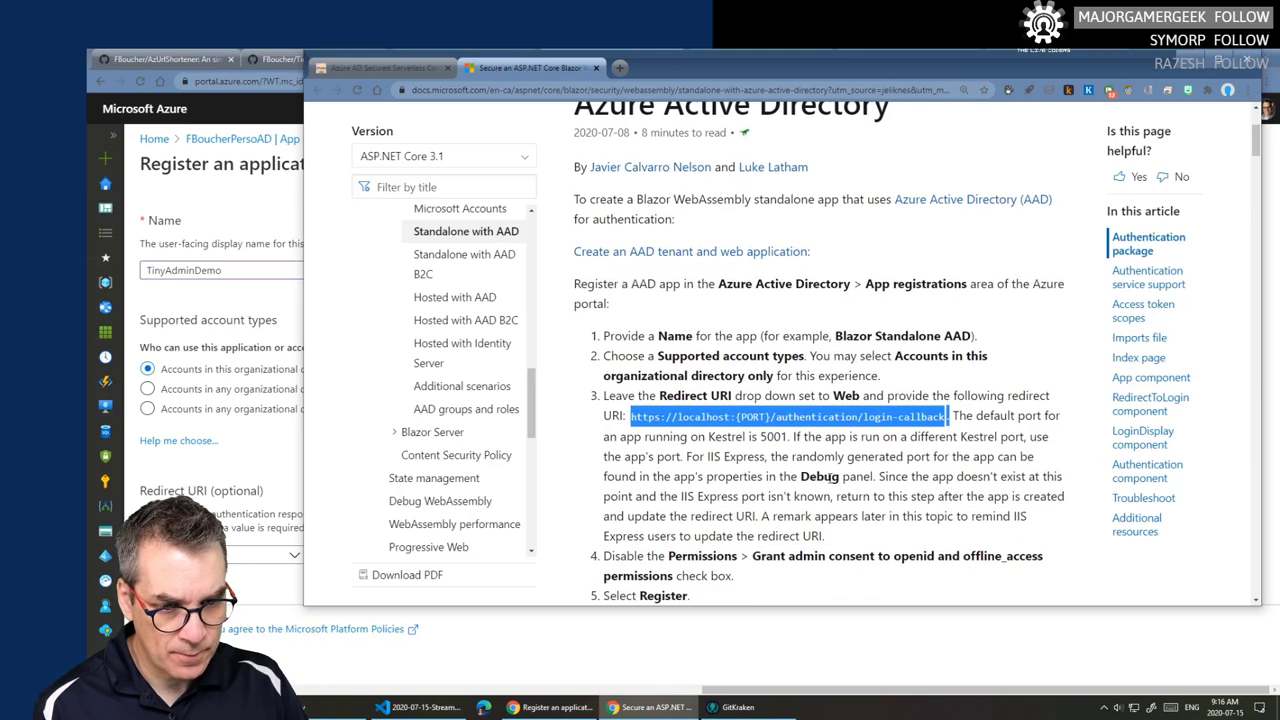
scroll(935, 488, down, 1)
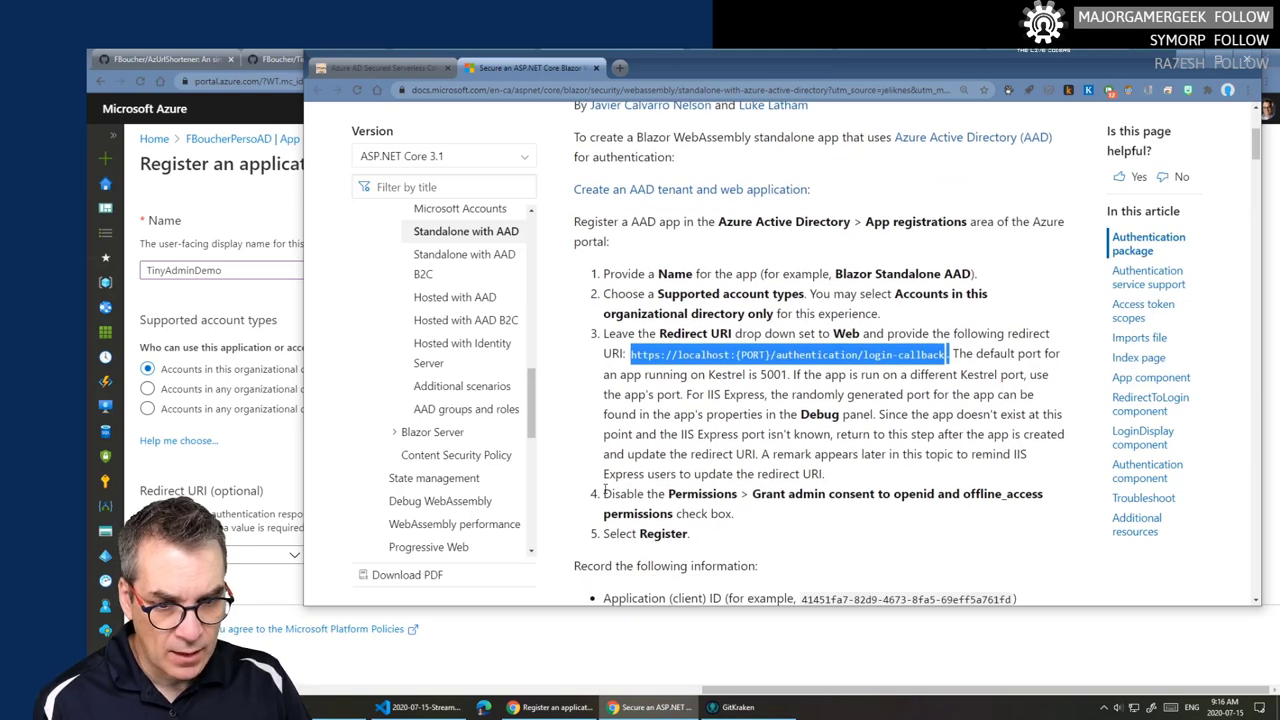
drag(605, 489, 748, 494)
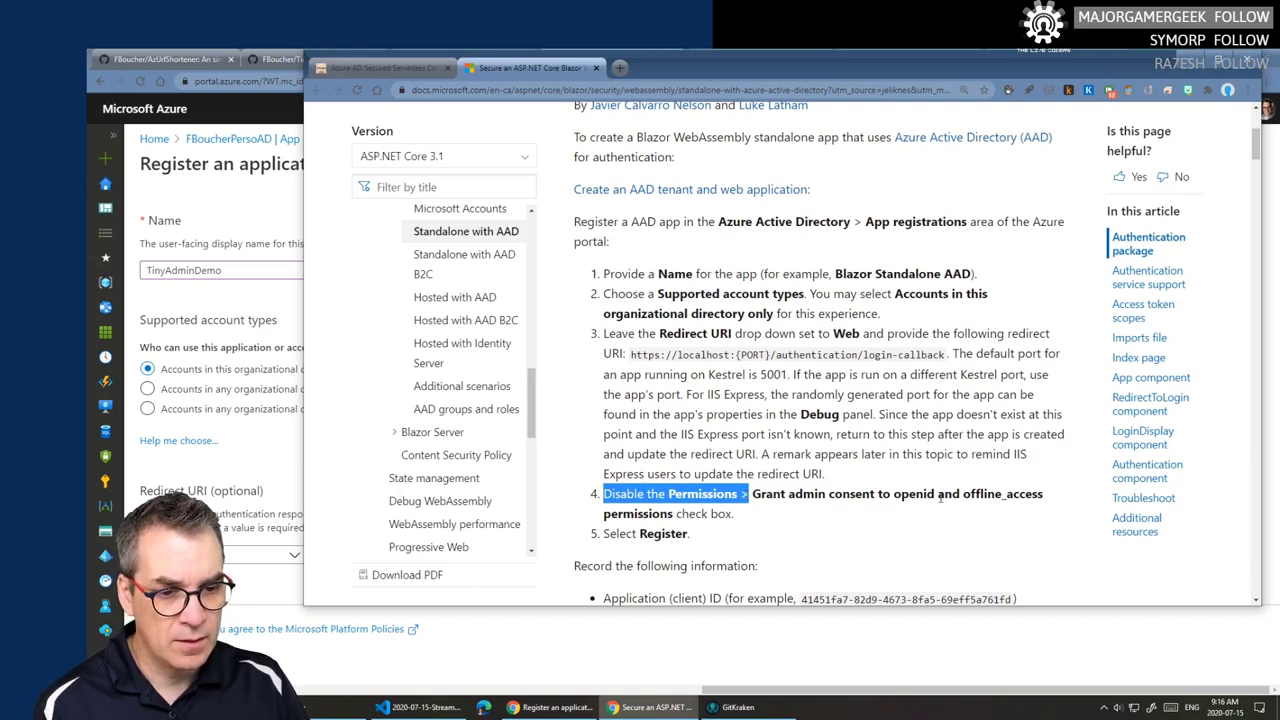
click(750, 632)
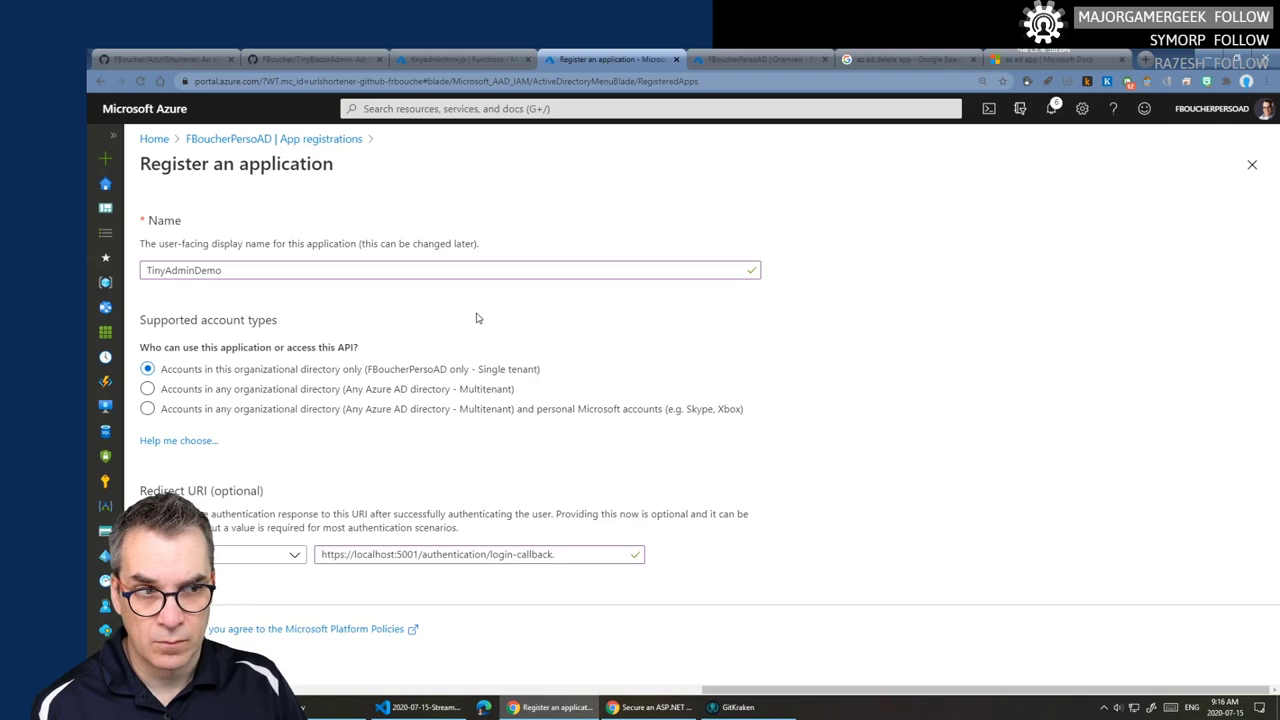
click(165, 665)
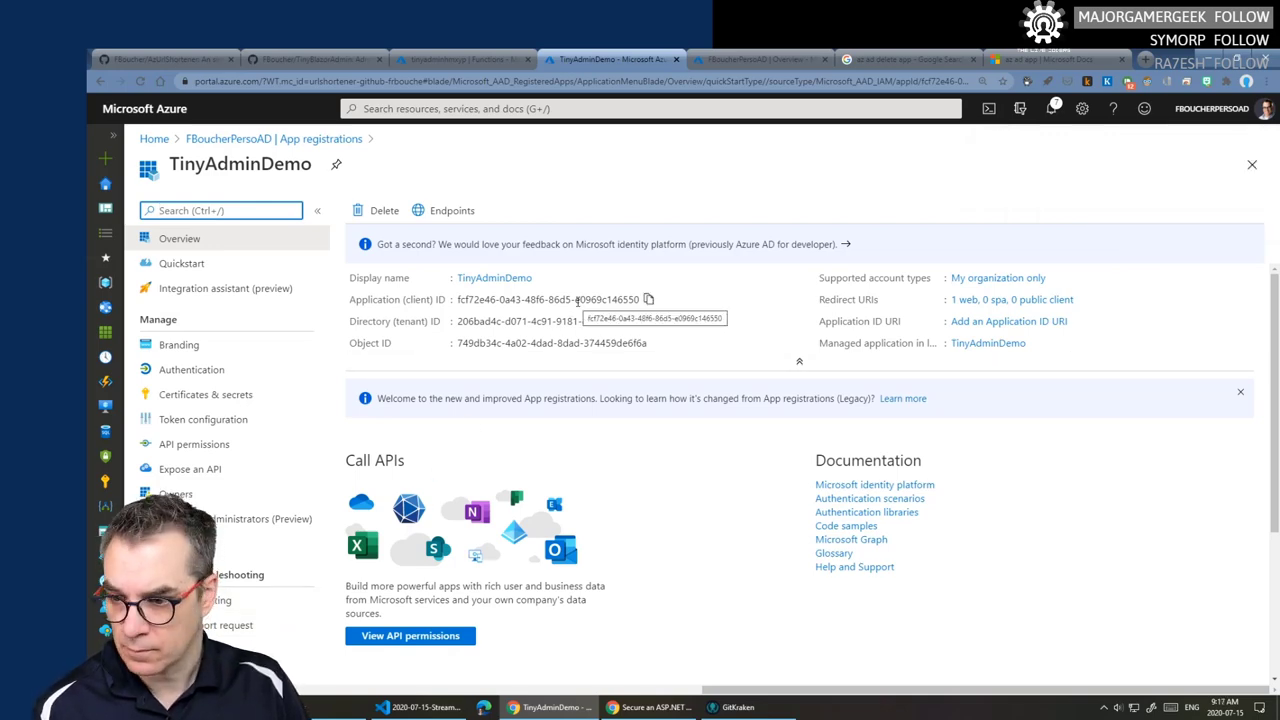
click(650, 707)
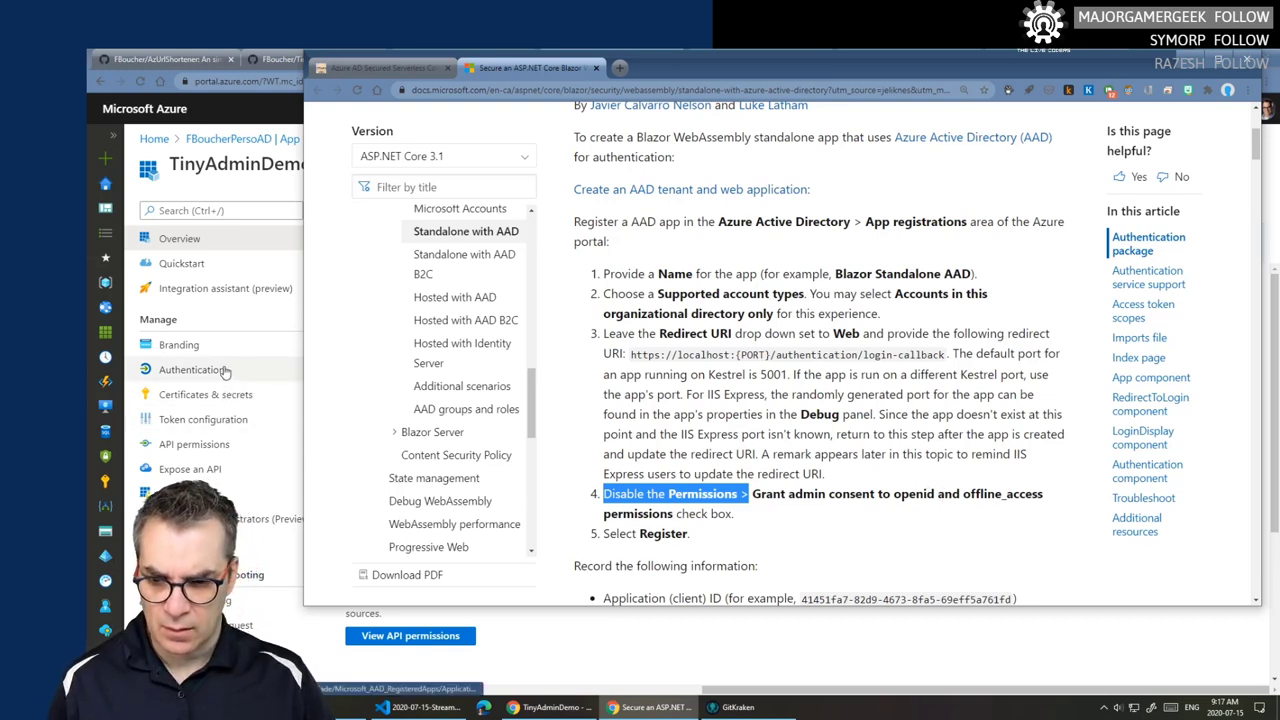
- Check TinyAdminDemo's delegated Microsoft Graph User.Read permission, then view its token configuration
click(213, 453)
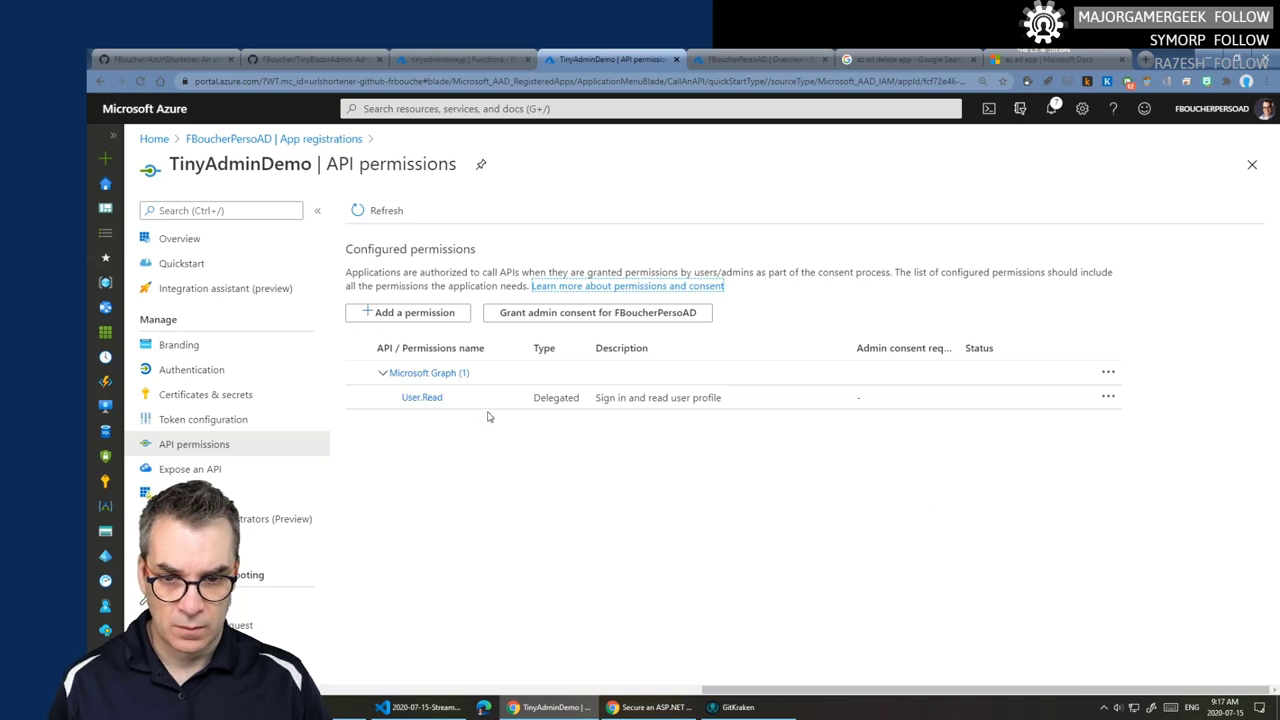
click(216, 421)
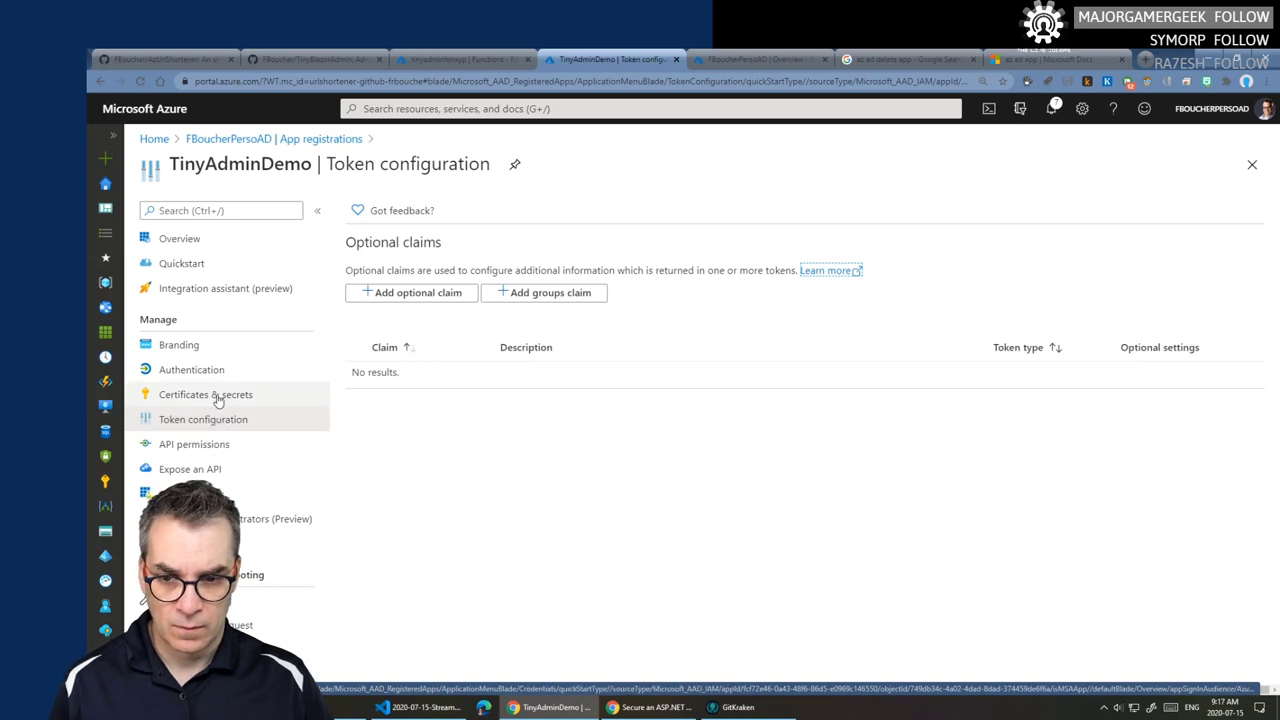
- Open TinyAdminDemo's Authentication page and review the personal-accounts warning under supported account types
click(213, 376)
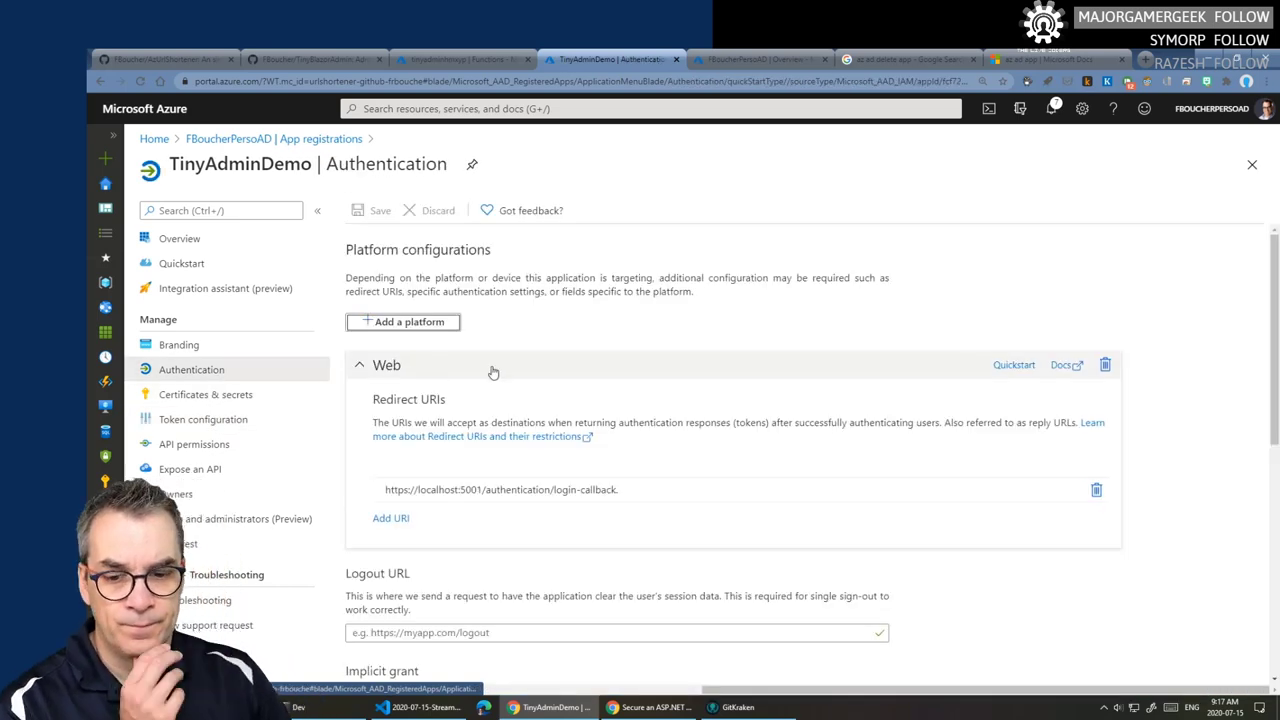
scroll(490, 380, down, 3)
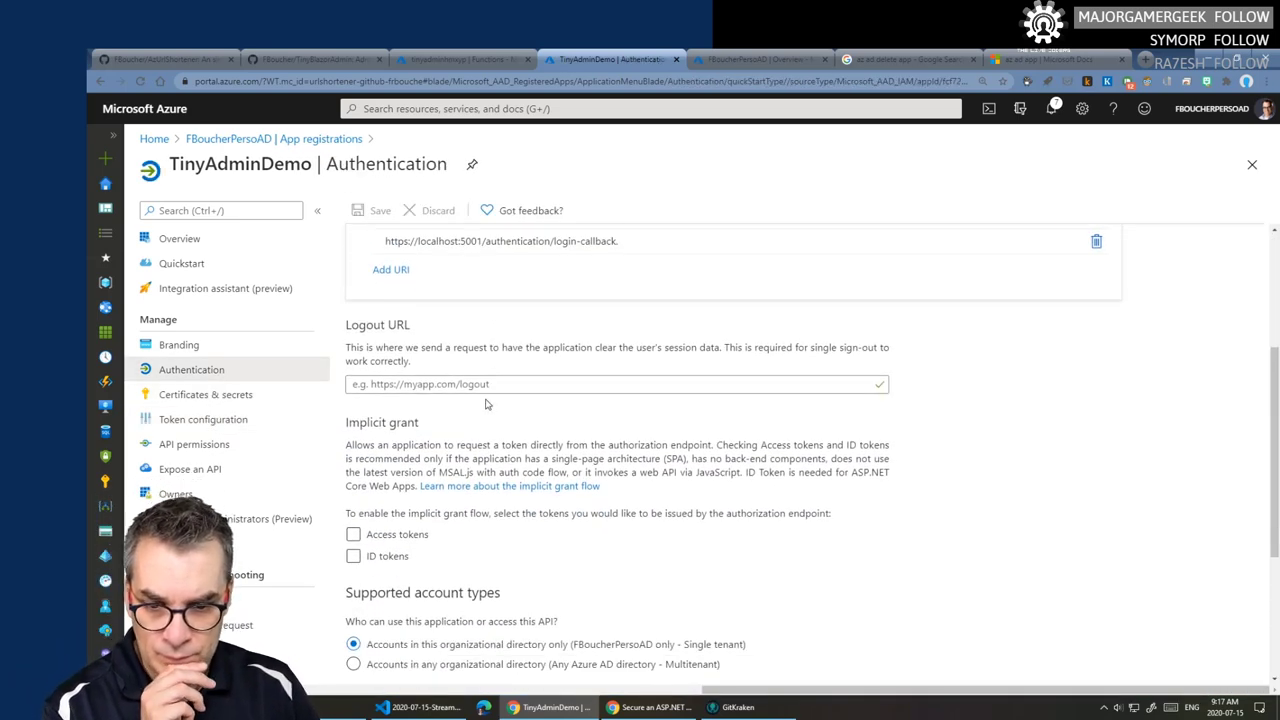
scroll(487, 403, down, 1)
scroll(487, 403, down, 1)
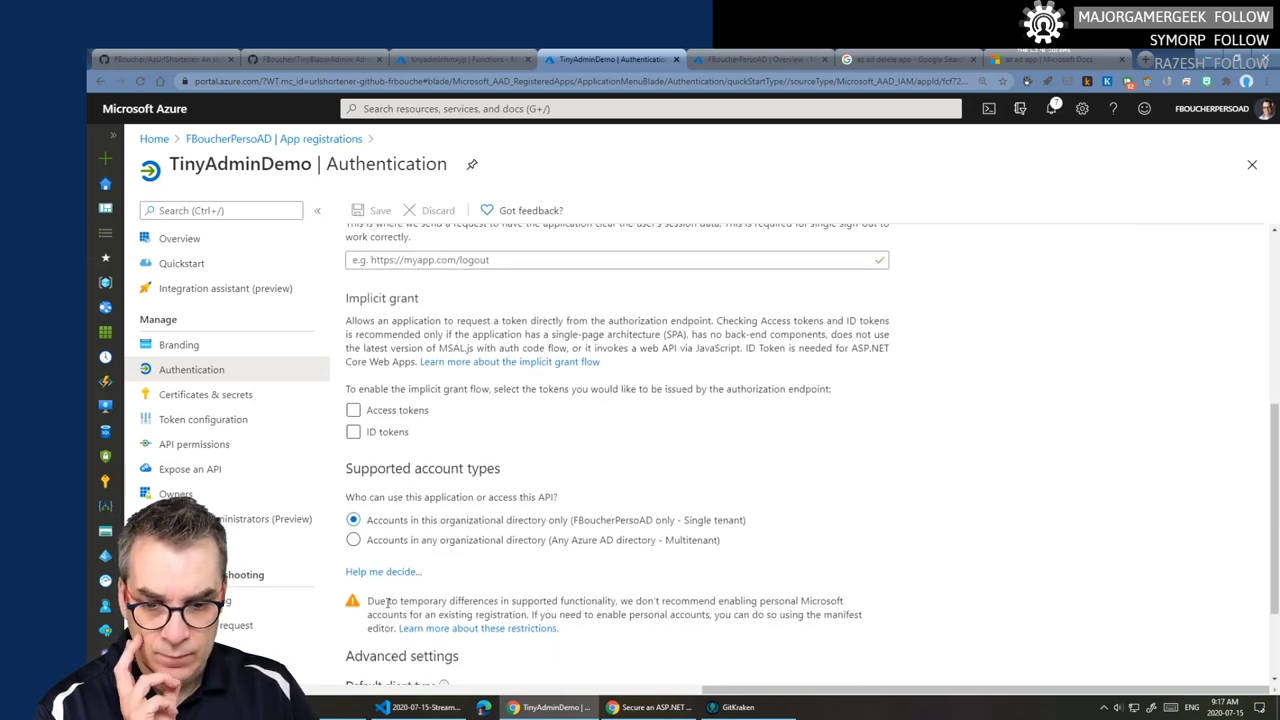
drag(368, 601, 853, 608)
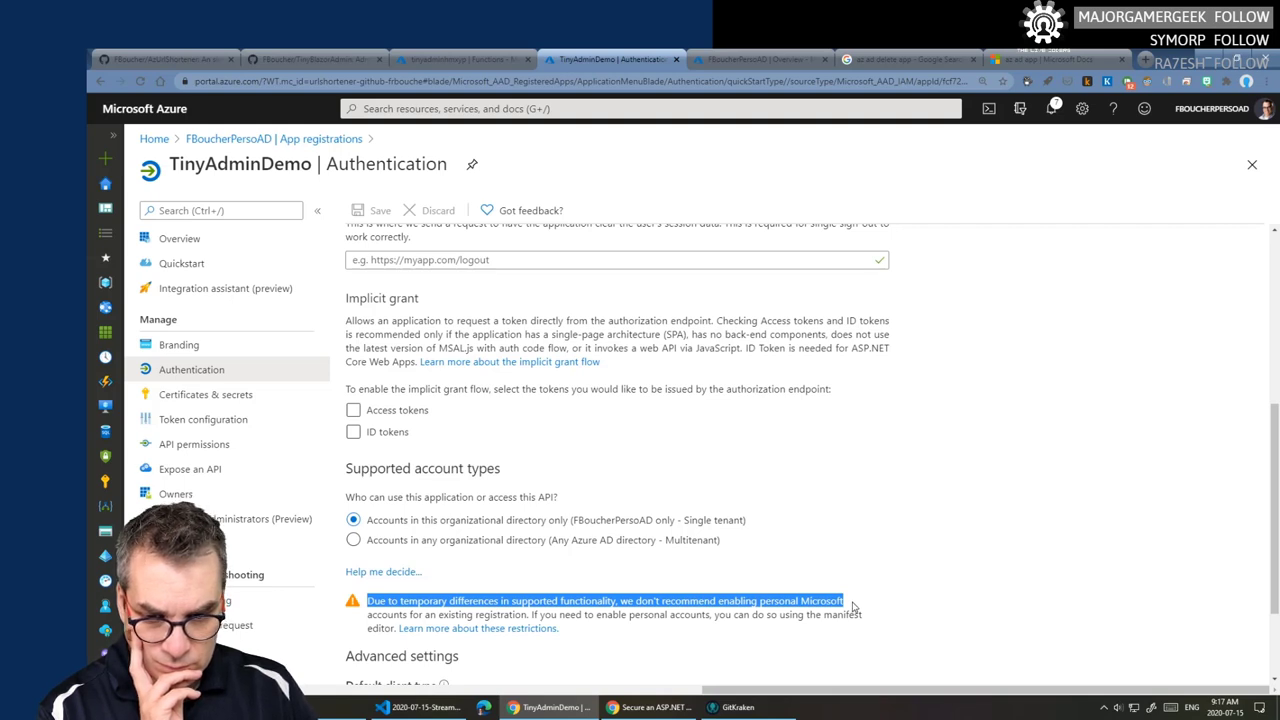
scroll(852, 607, down, 1)
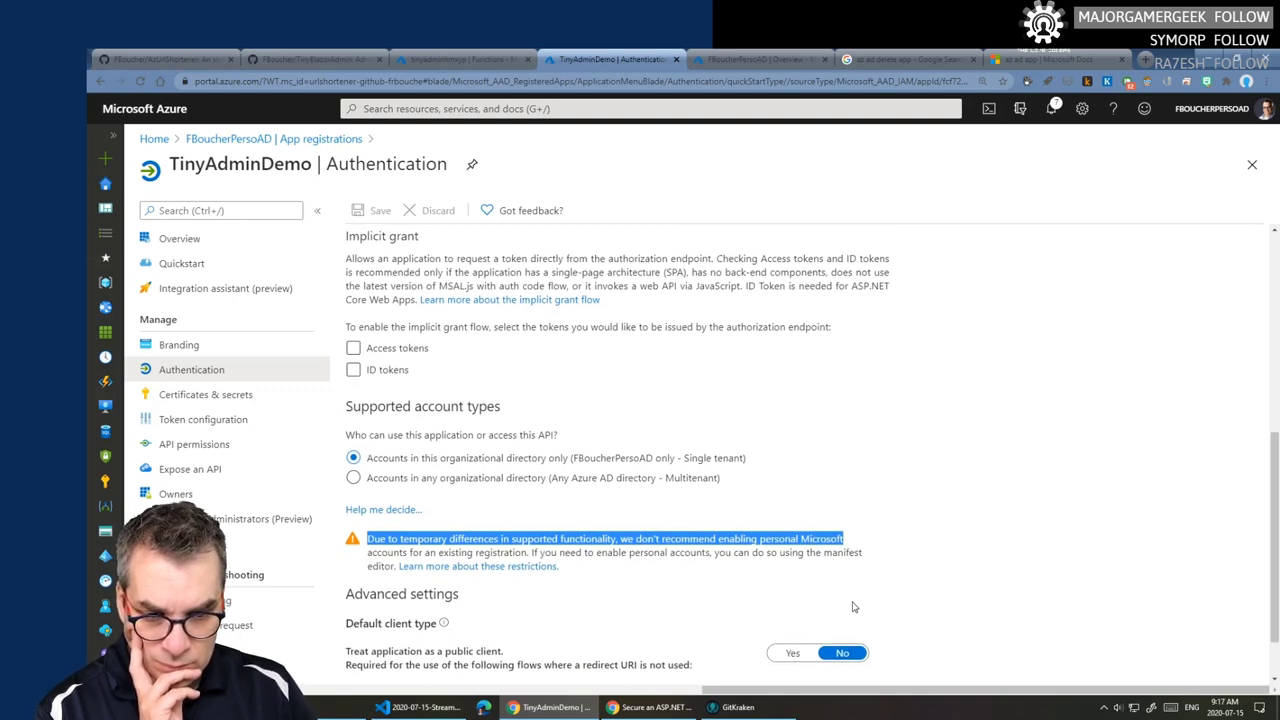
scroll(853, 607, down, 1)
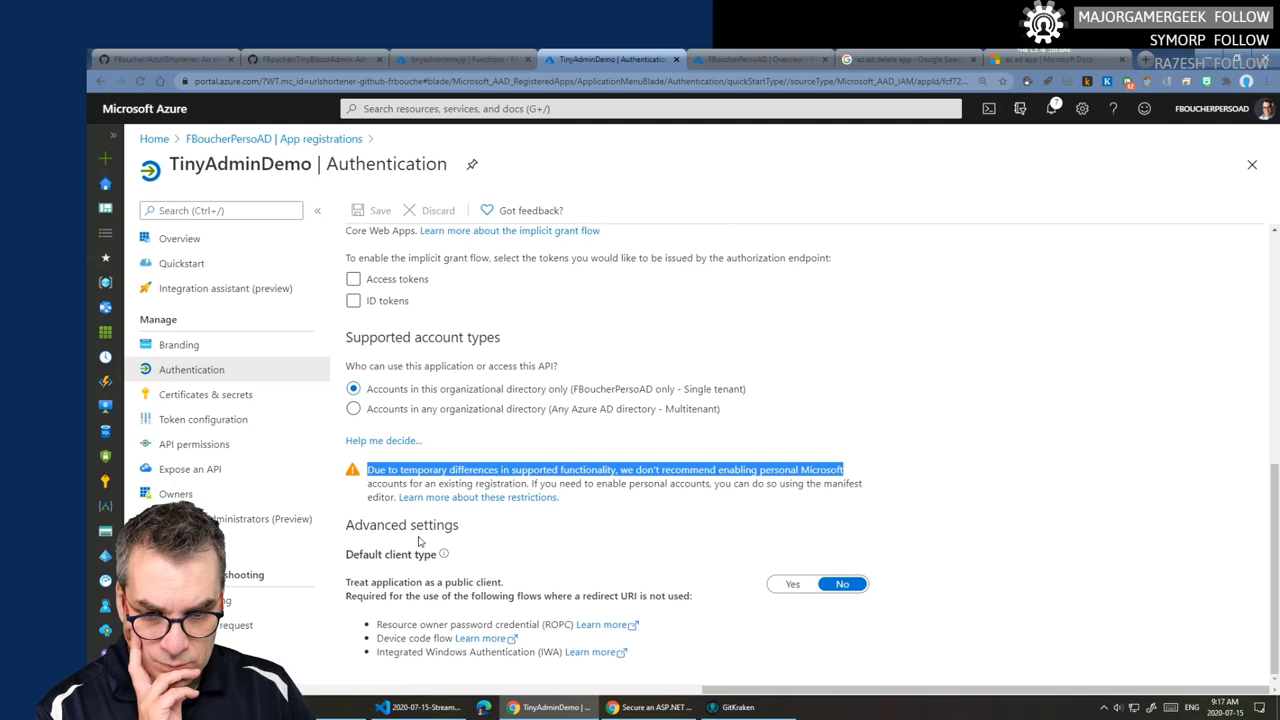
- Review the Implicit grant section, where access tokens and ID tokens are both unchecked
mouse_move(446, 557)
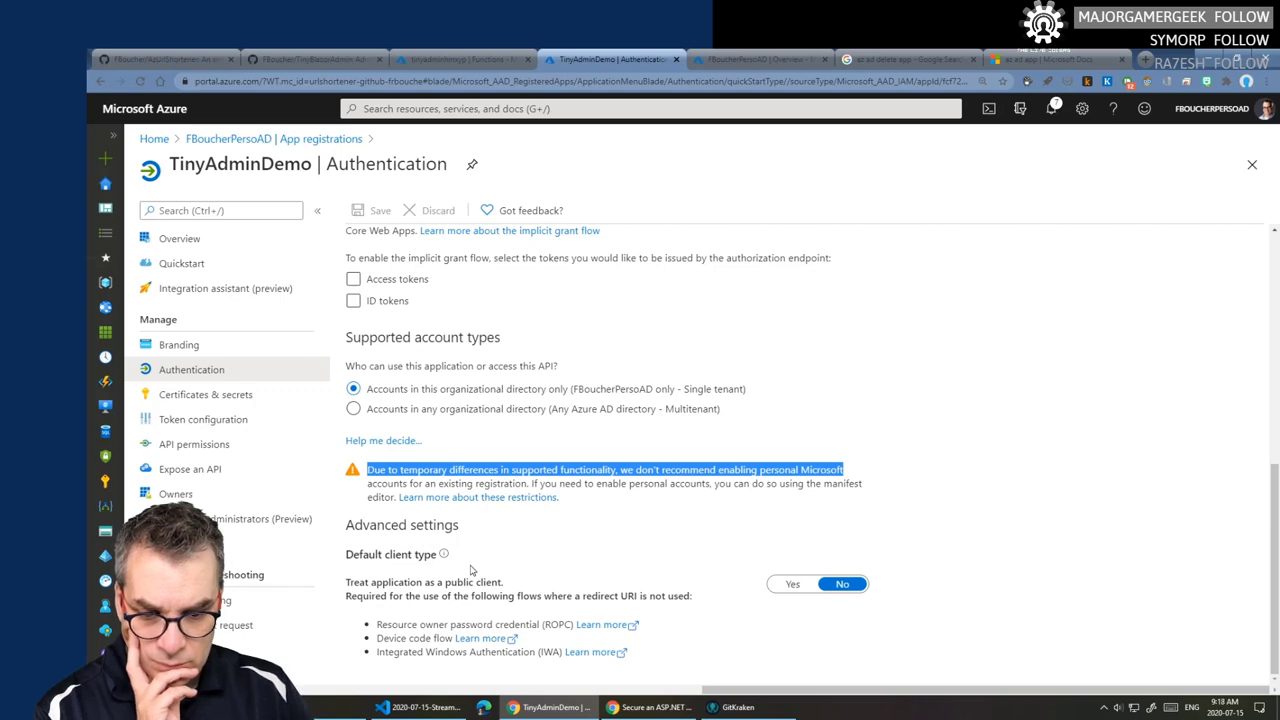
scroll(471, 569, up, 2)
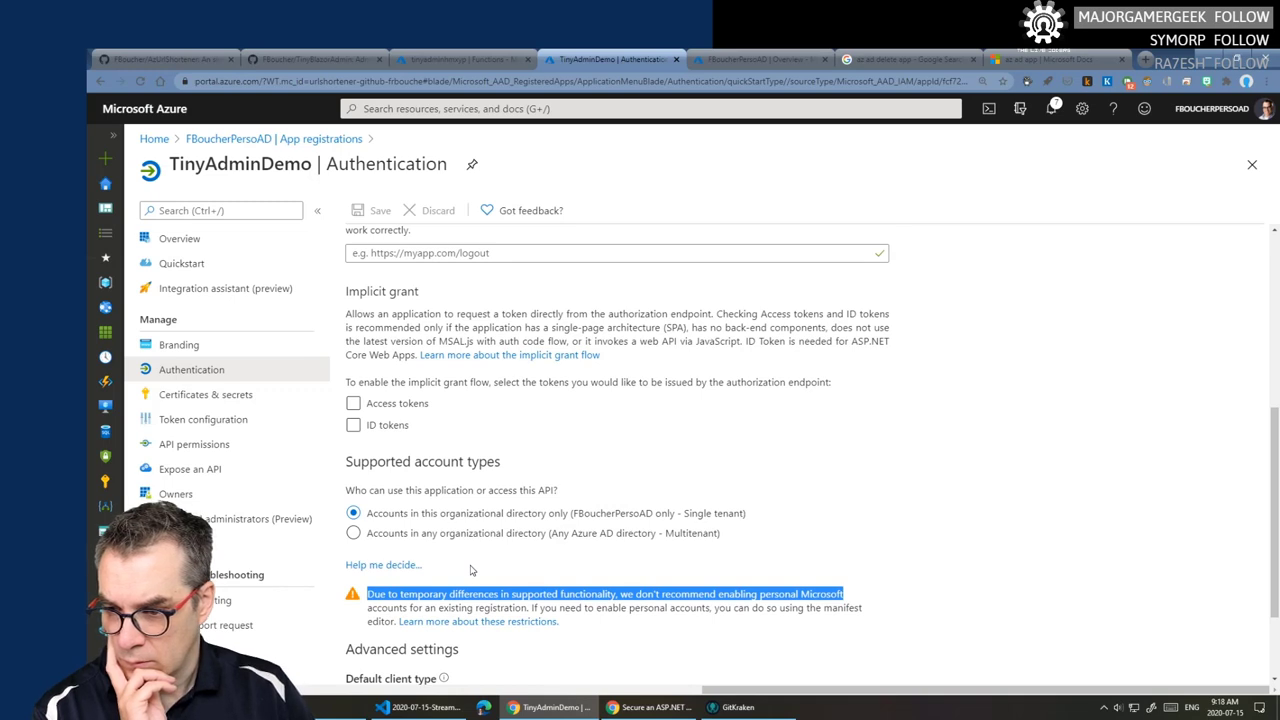
scroll(471, 569, up, 1)
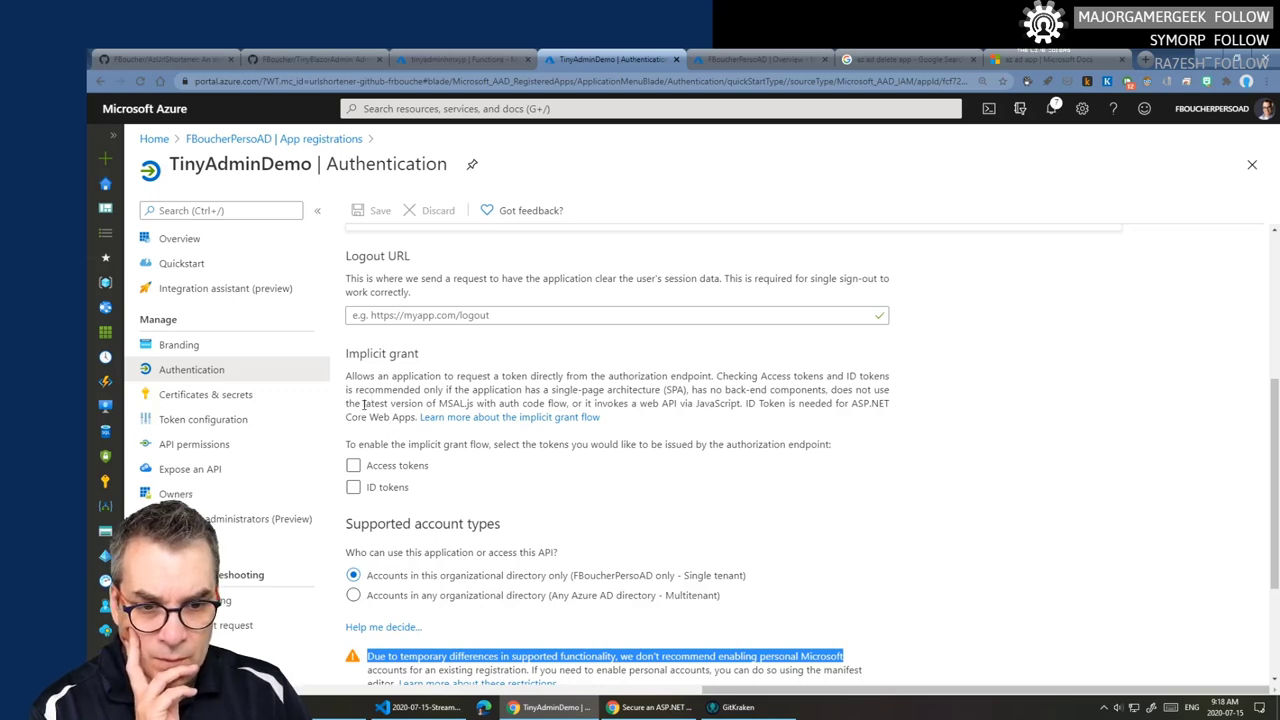
drag(349, 376, 517, 376)
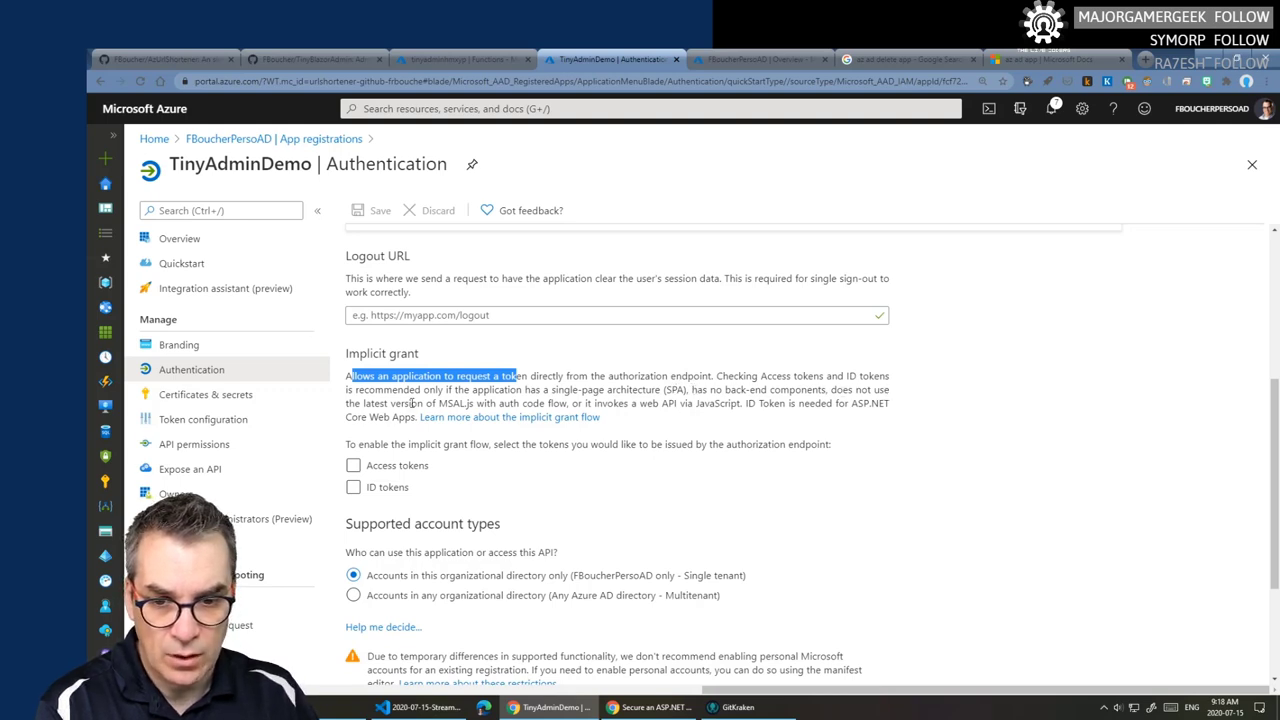
drag(449, 403, 476, 404)
- Toggle Access tokens under TinyAdminDemo's Implicit grant and leave it unchecked
click(477, 404)
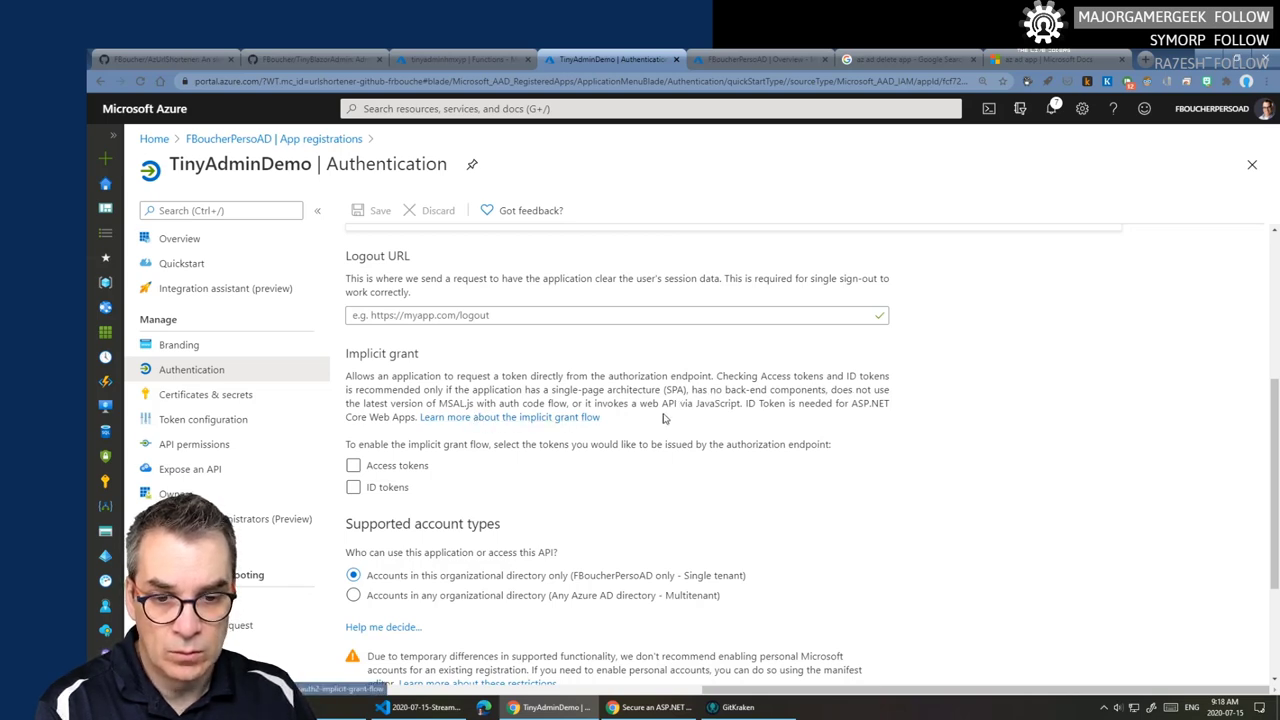
click(448, 467)
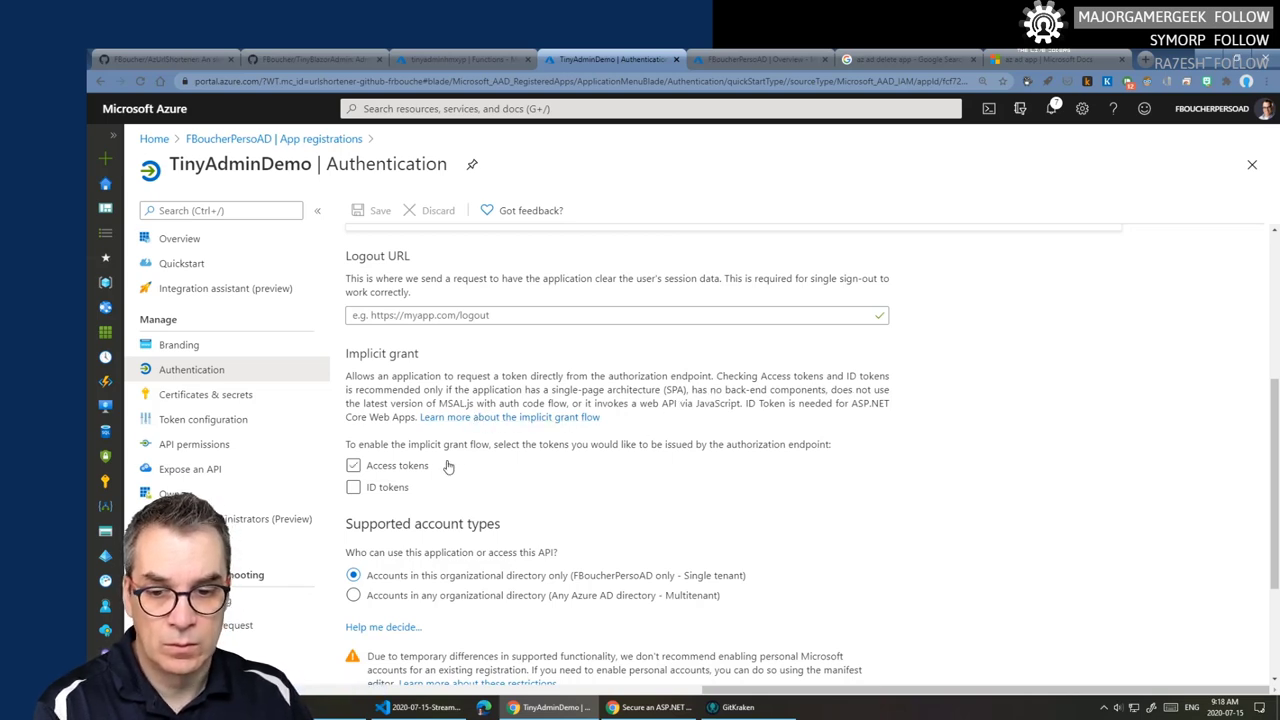
click(354, 466)
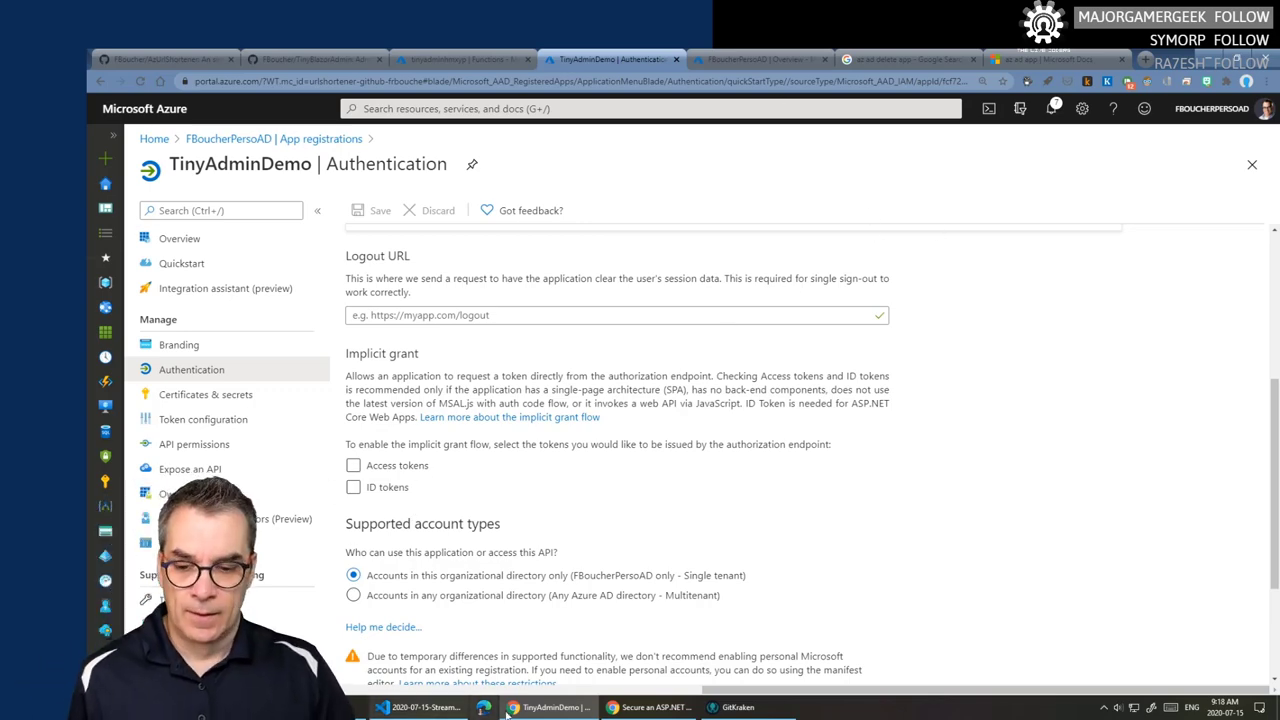
- Return to the Blazor WebAssembly Azure AD docs article and select its page address
click(650, 707)
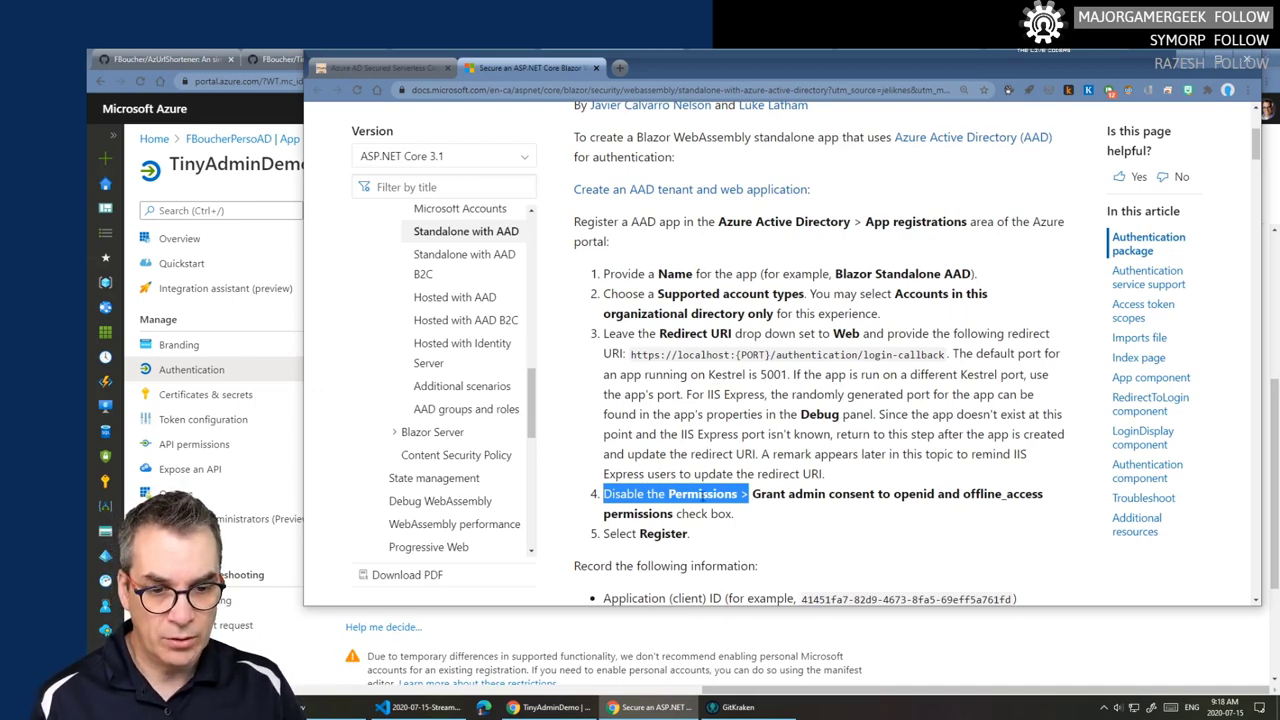
scroll(813, 503, down, 7)
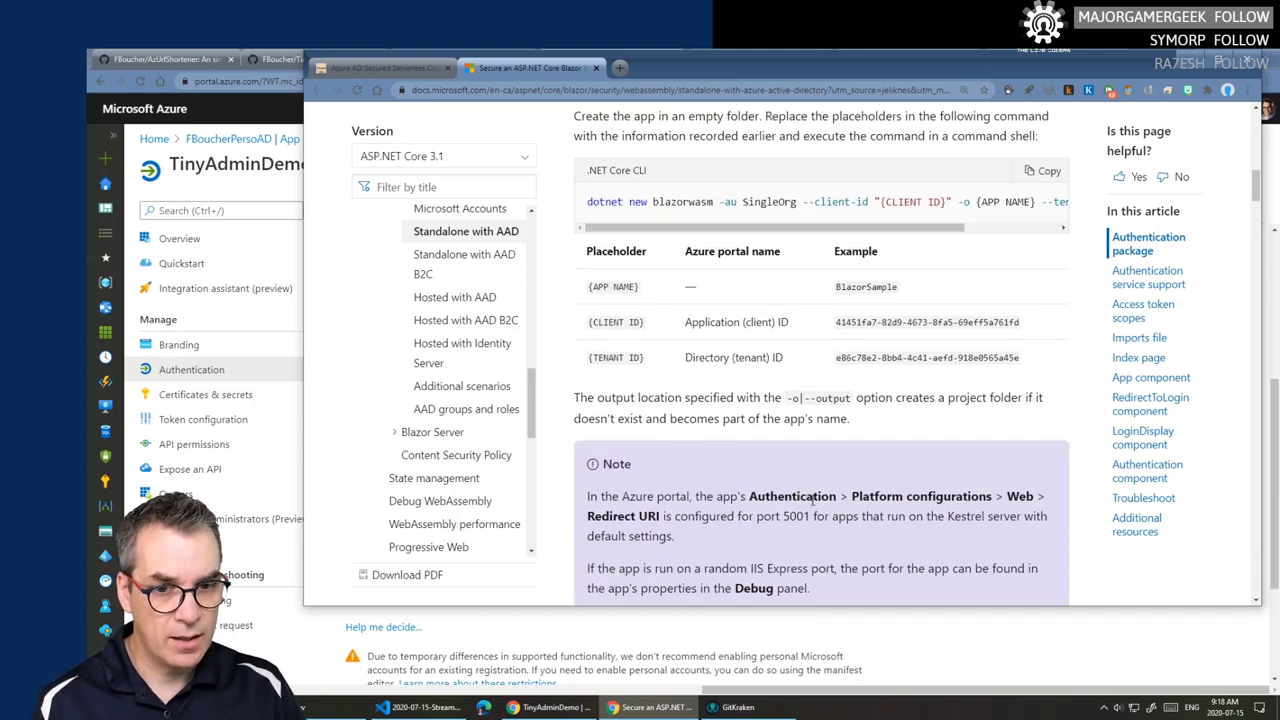
scroll(813, 503, down, 3)
scroll(813, 503, up, 7)
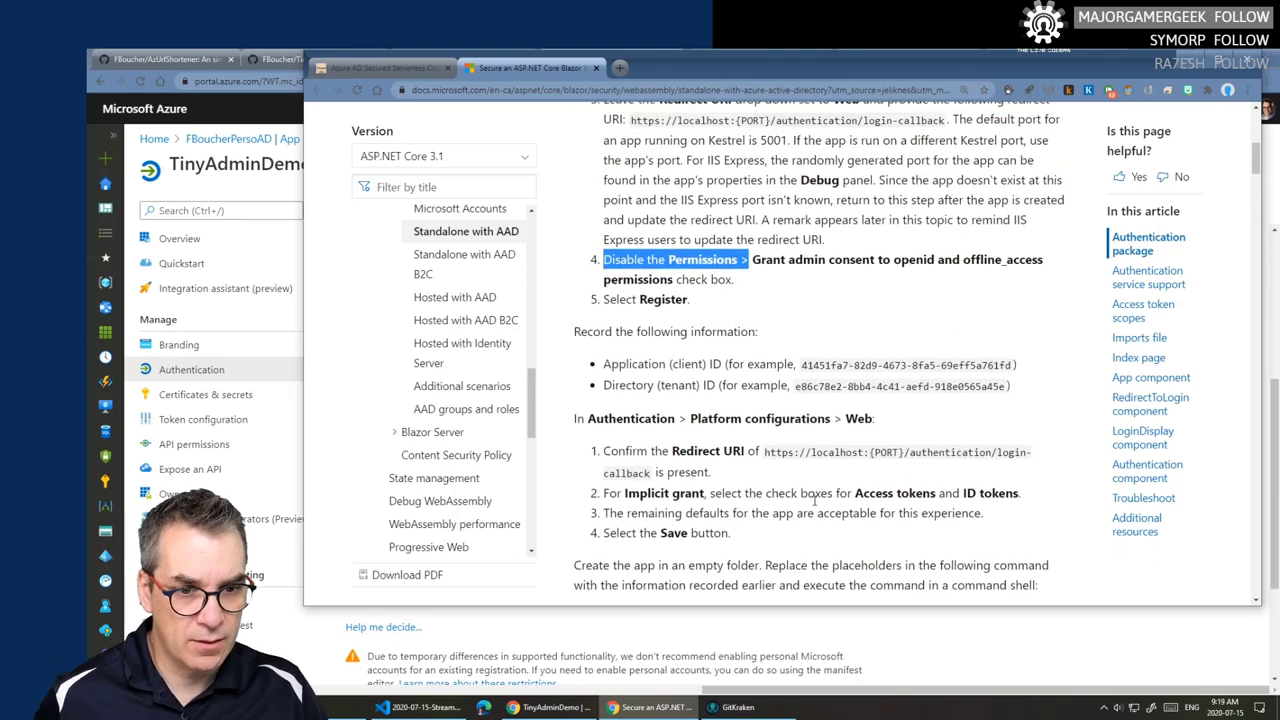
scroll(815, 500, up, 2)
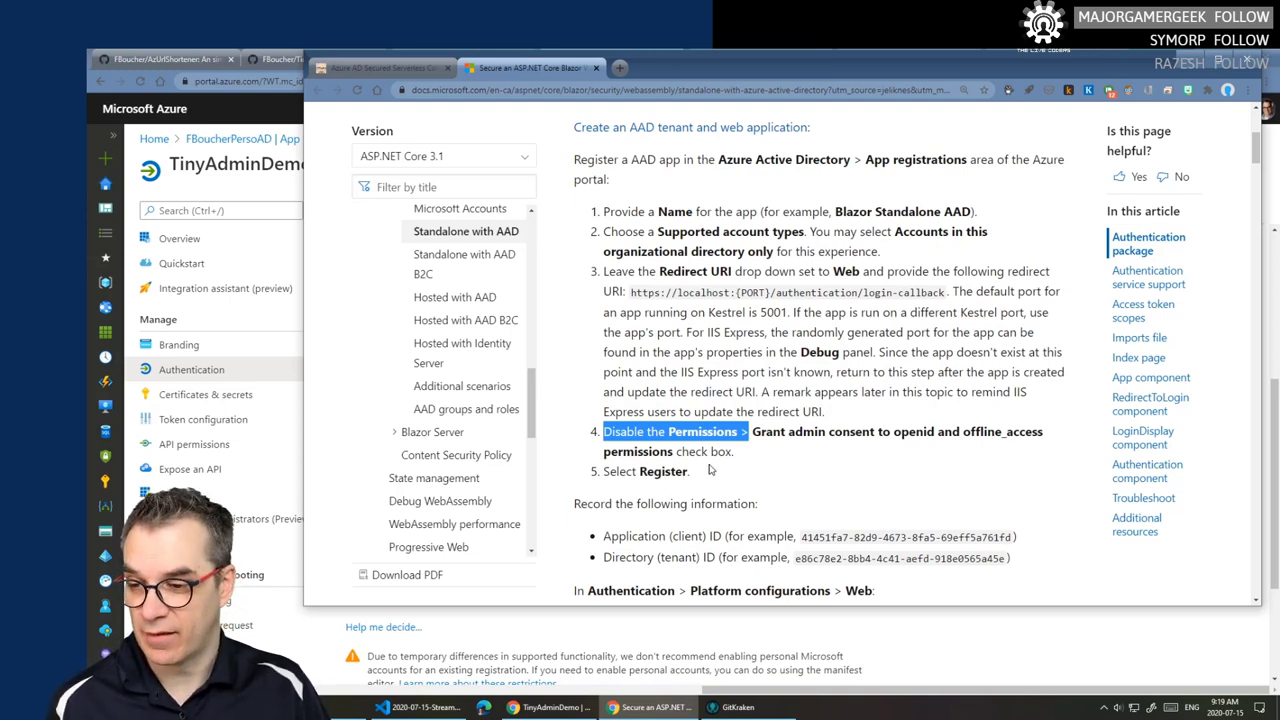
scroll(735, 460, up, 2)
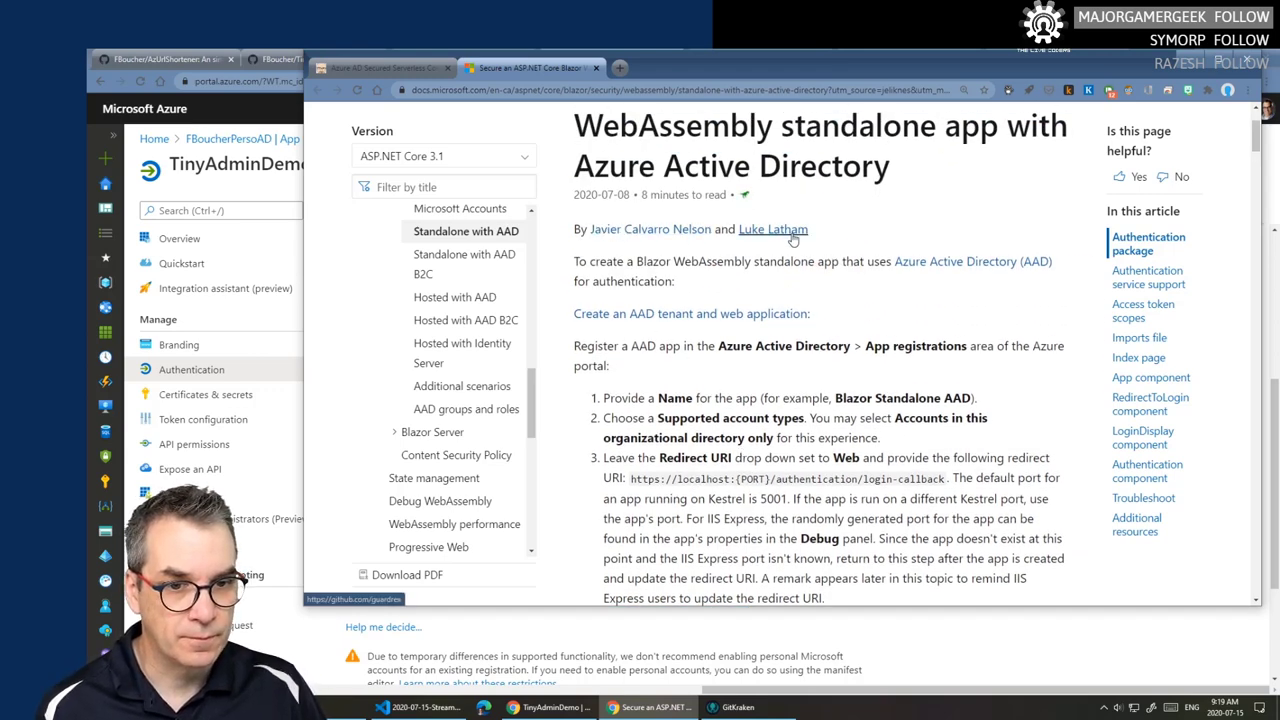
click(900, 92)
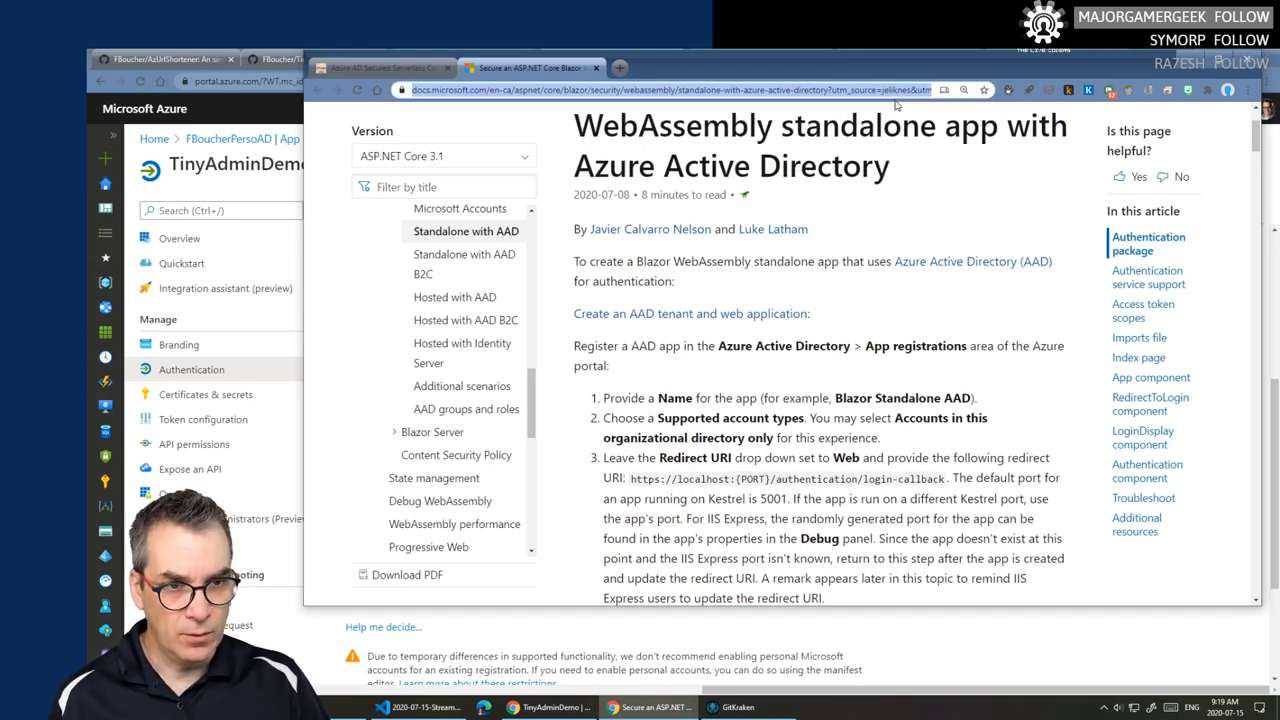
key(alt+Tab)
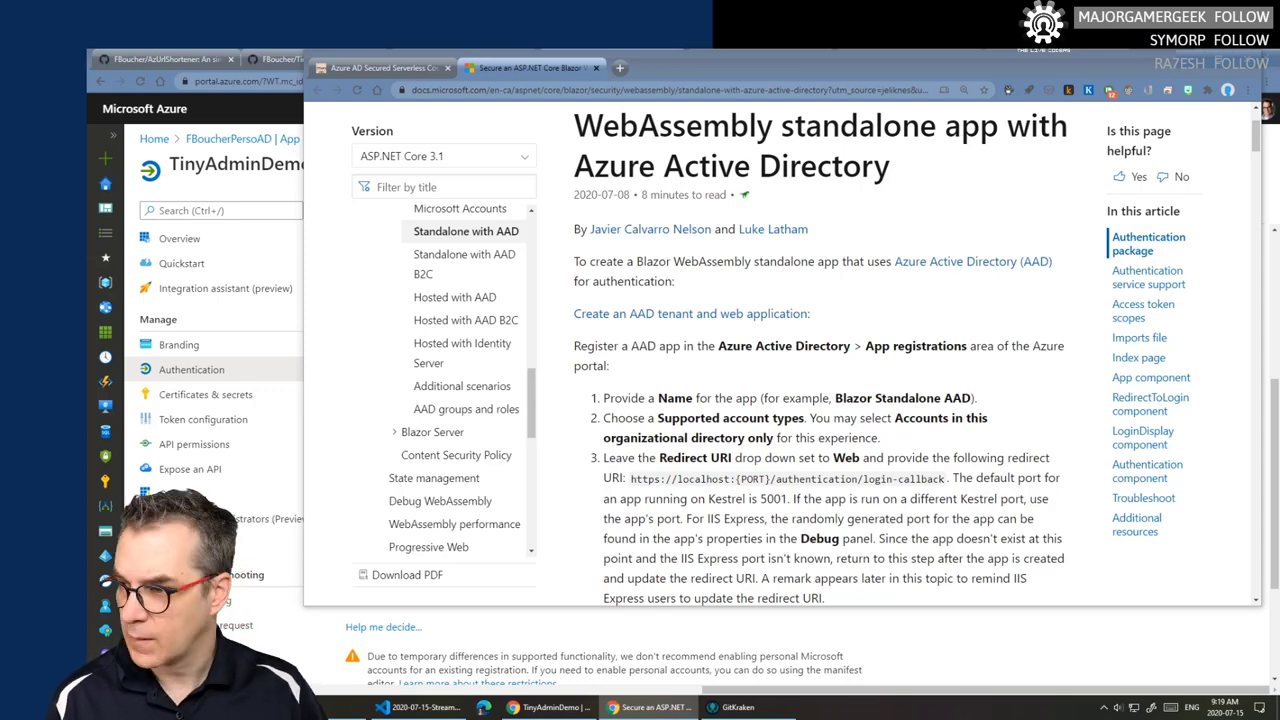
- Review the app registration steps and select the start of the example client ID
scroll(694, 427, down, 4)
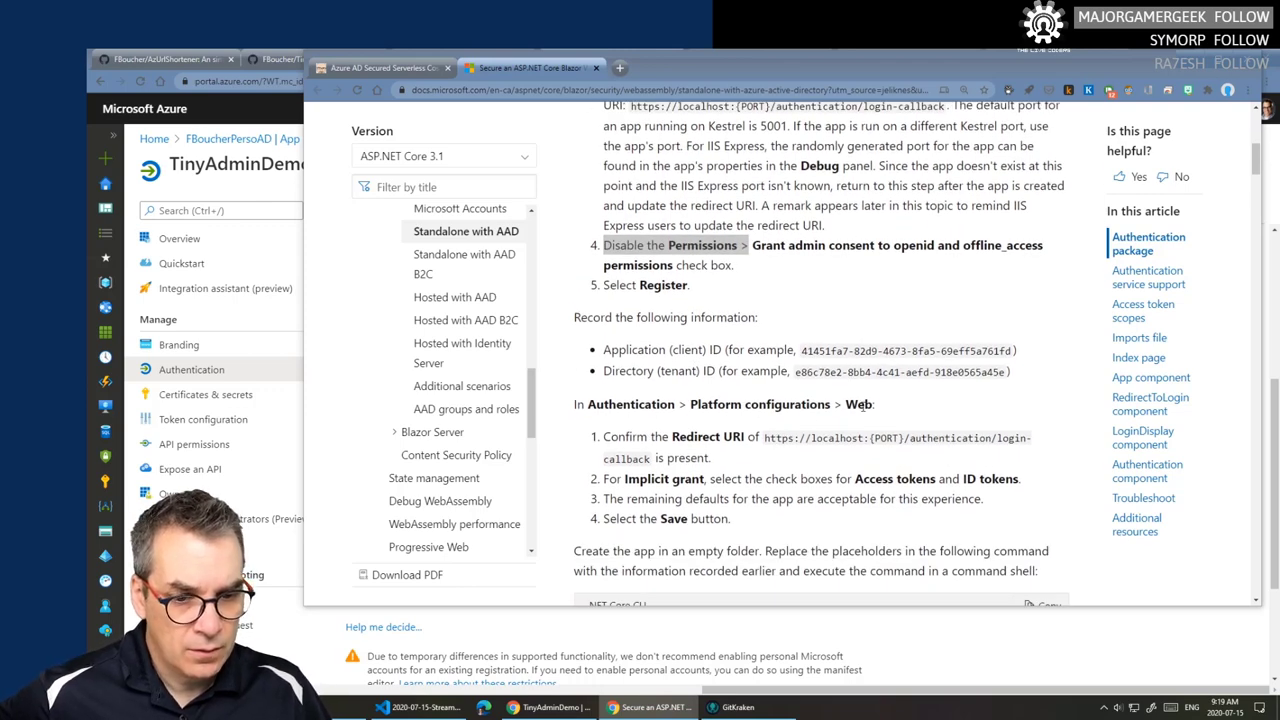
scroll(866, 431, down, 1)
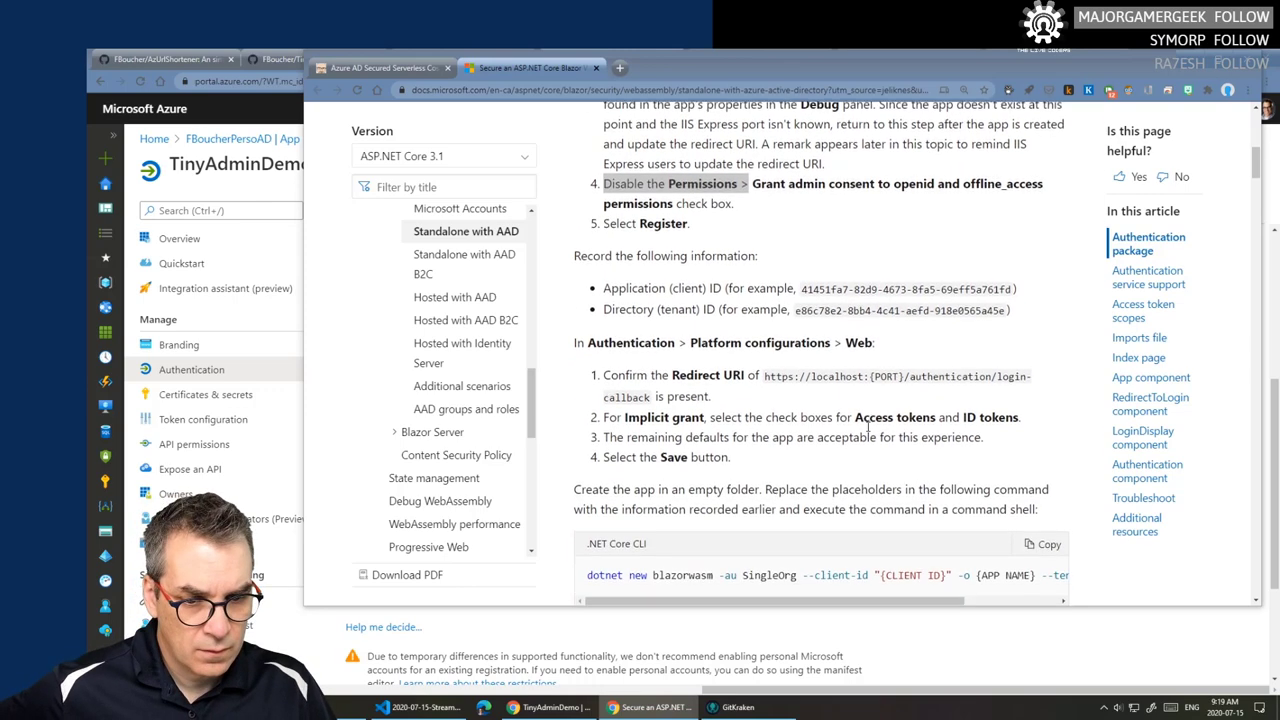
scroll(850, 432, up, 2)
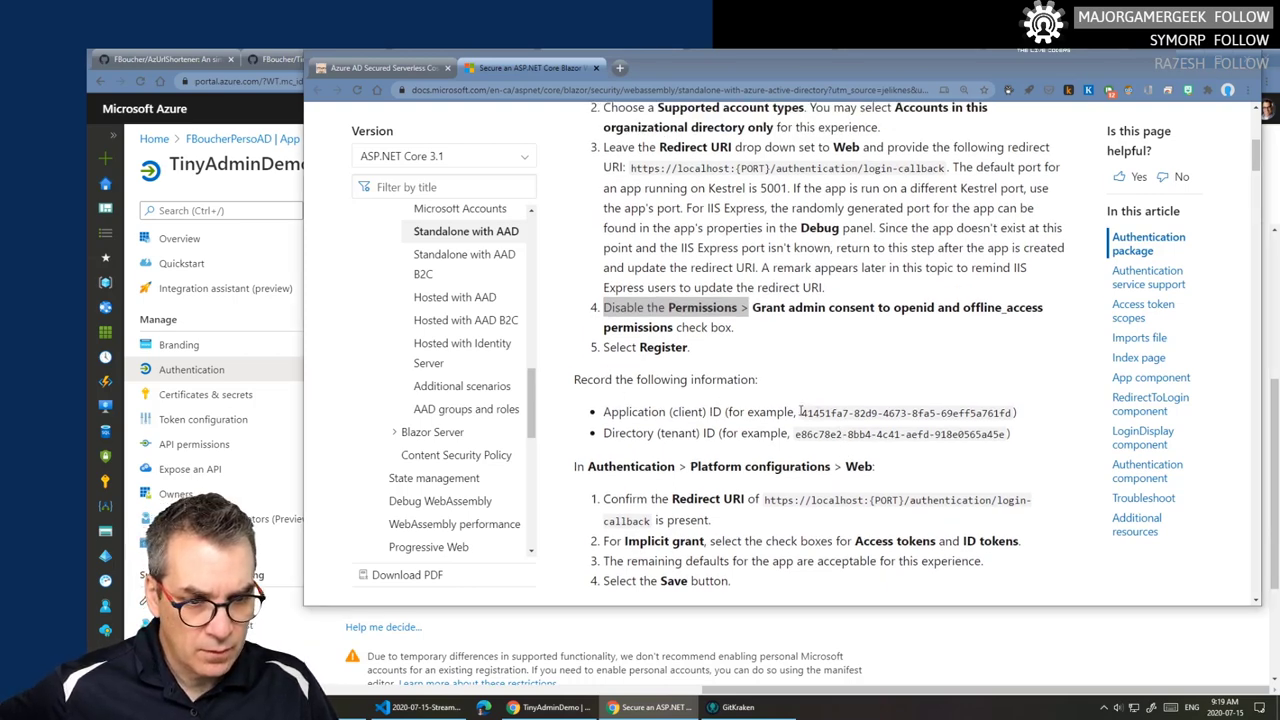
drag(801, 412, 918, 413)
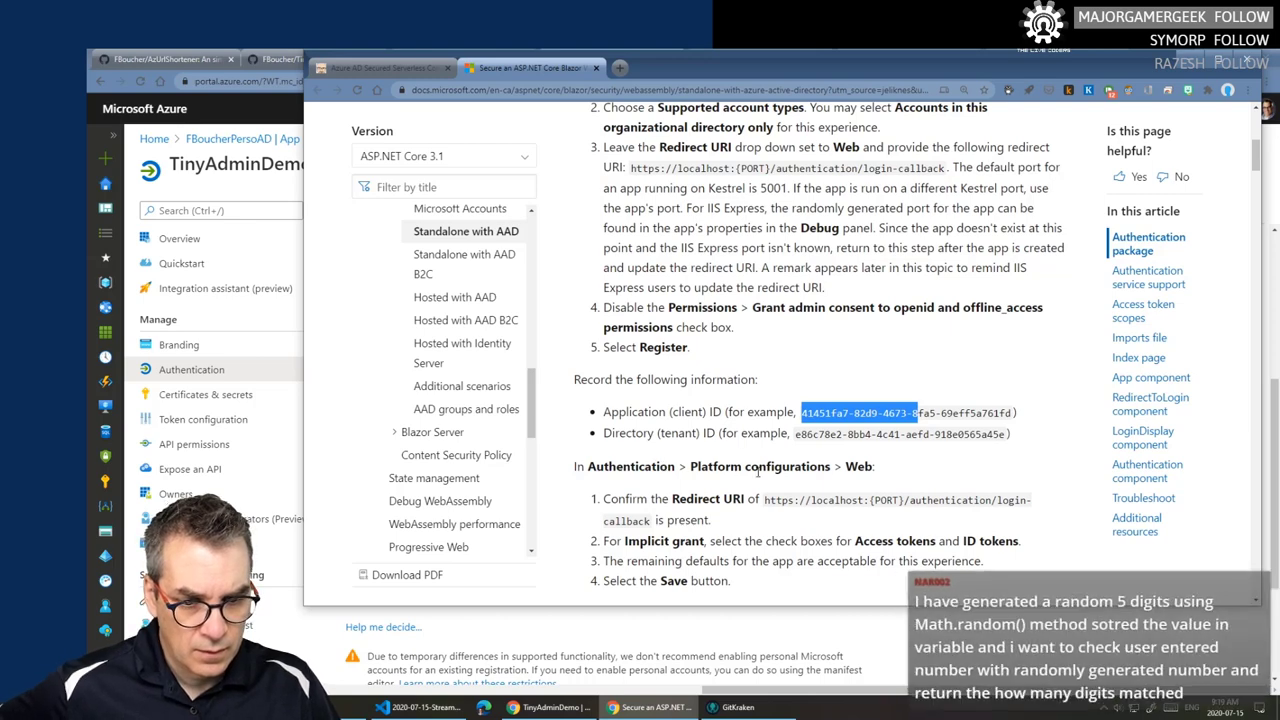
scroll(758, 474, down, 1)
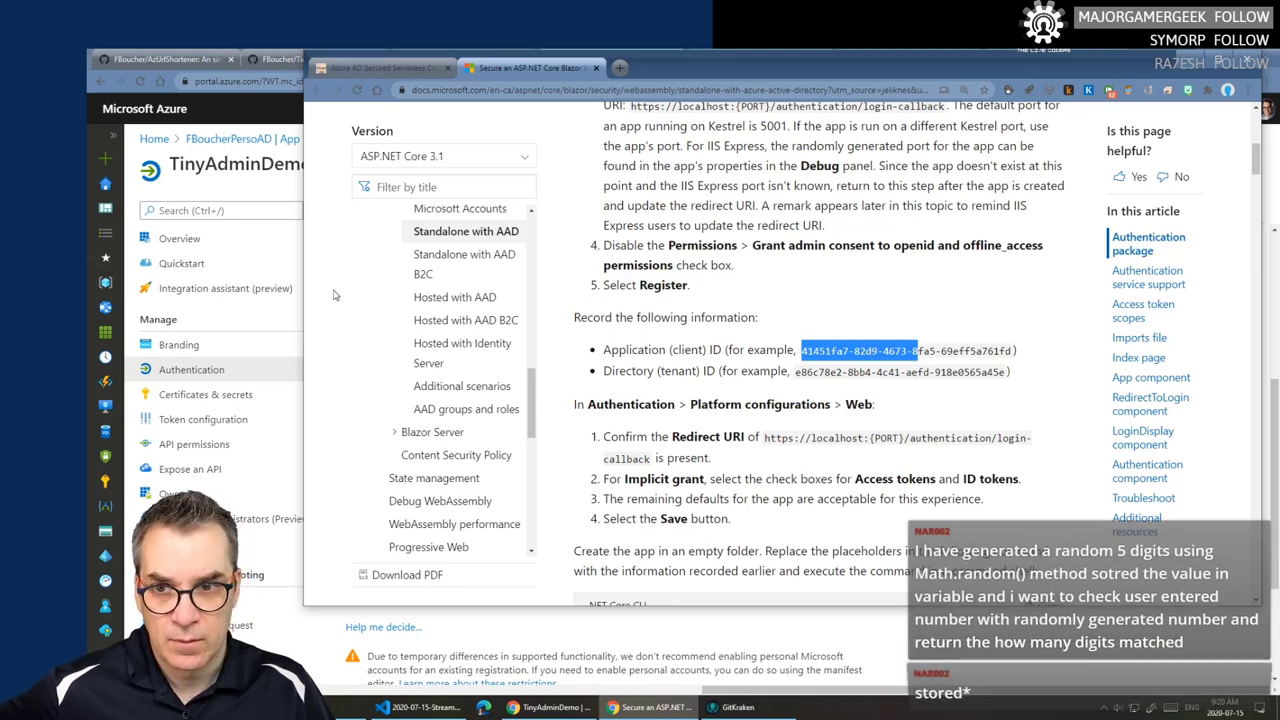
- Check Access tokens and ID tokens under TinyAdminDemo's Implicit grant and save
key(alt+Tab)
click(352, 466)
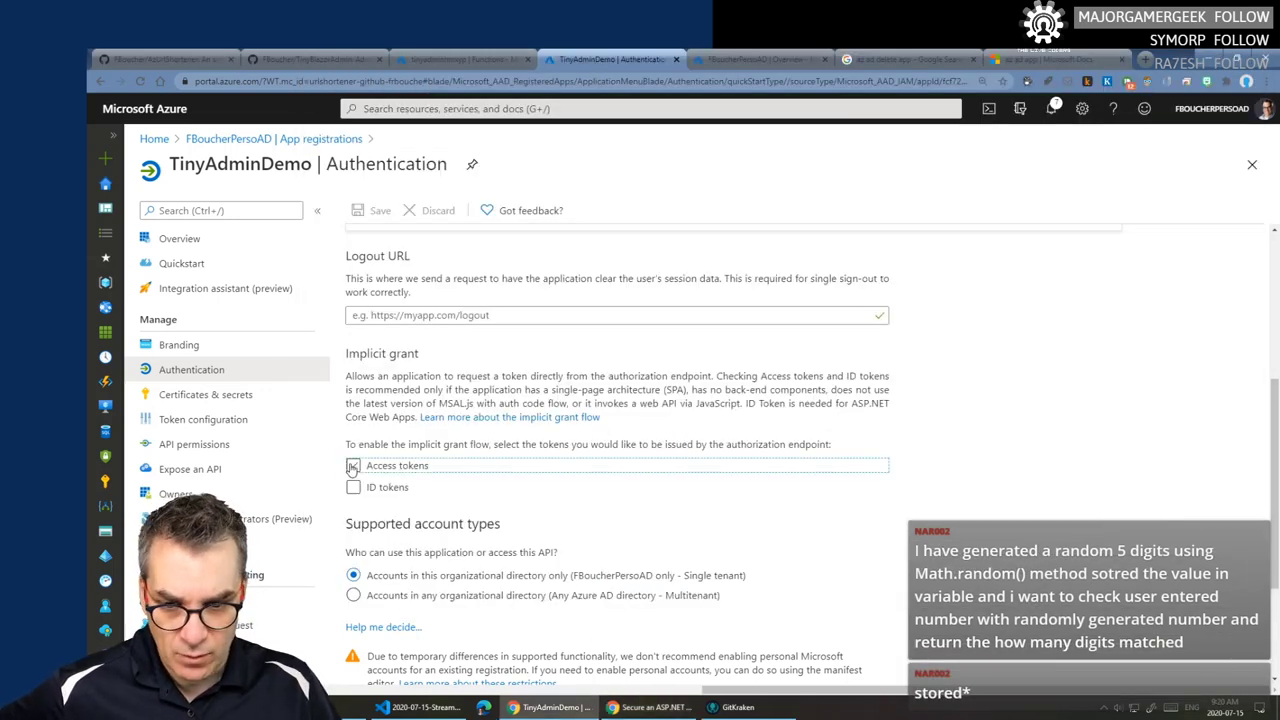
click(352, 487)
click(372, 210)
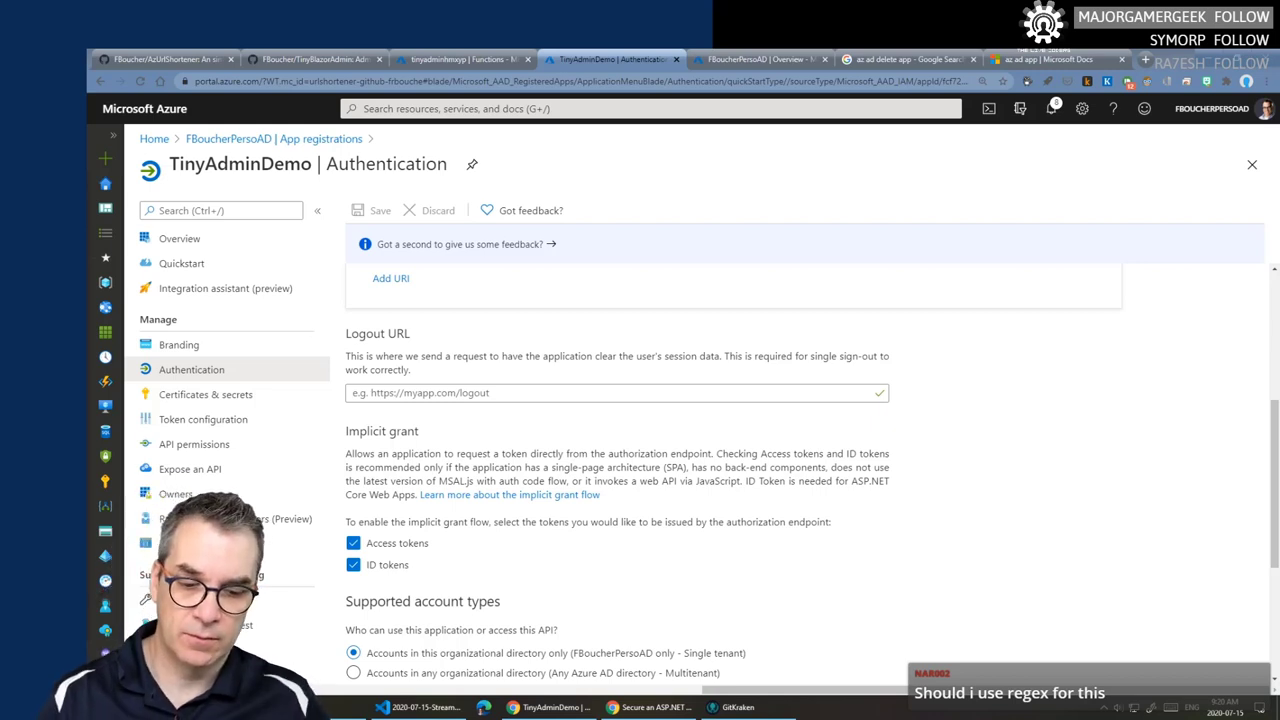
- Open a new Visual Studio Code window from the taskbar icon's jump list
key(super)
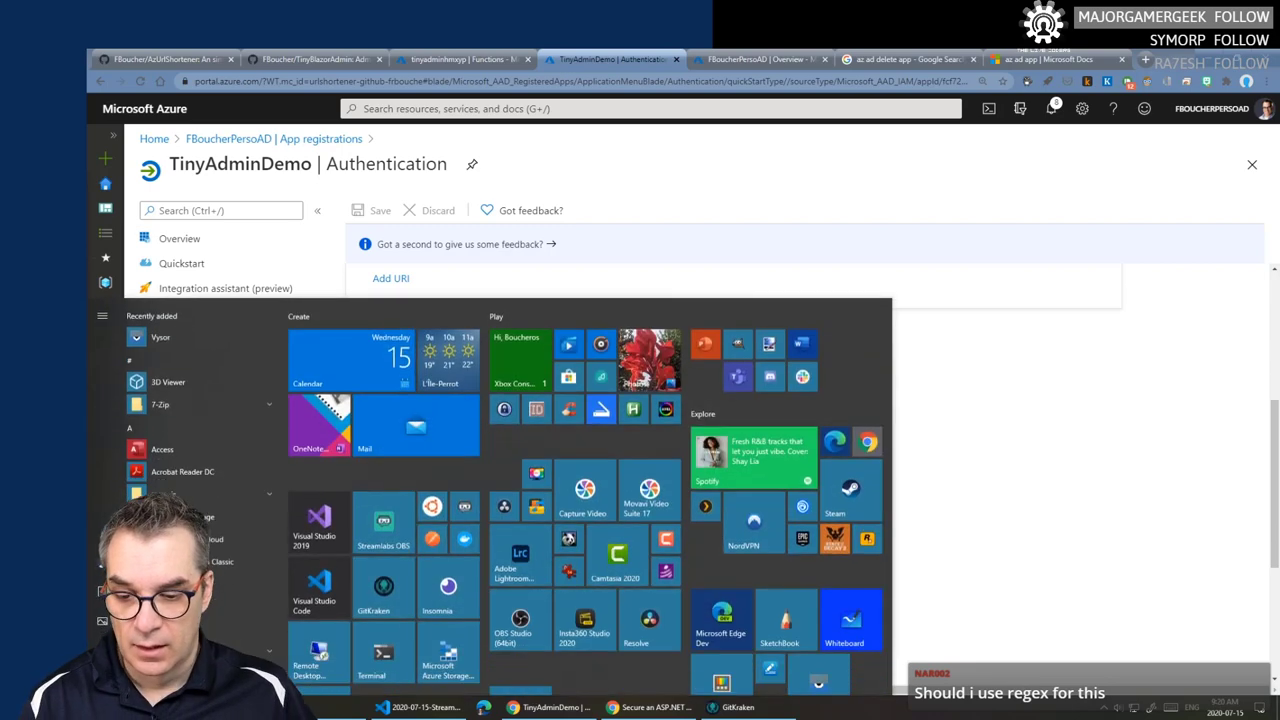
key(super)
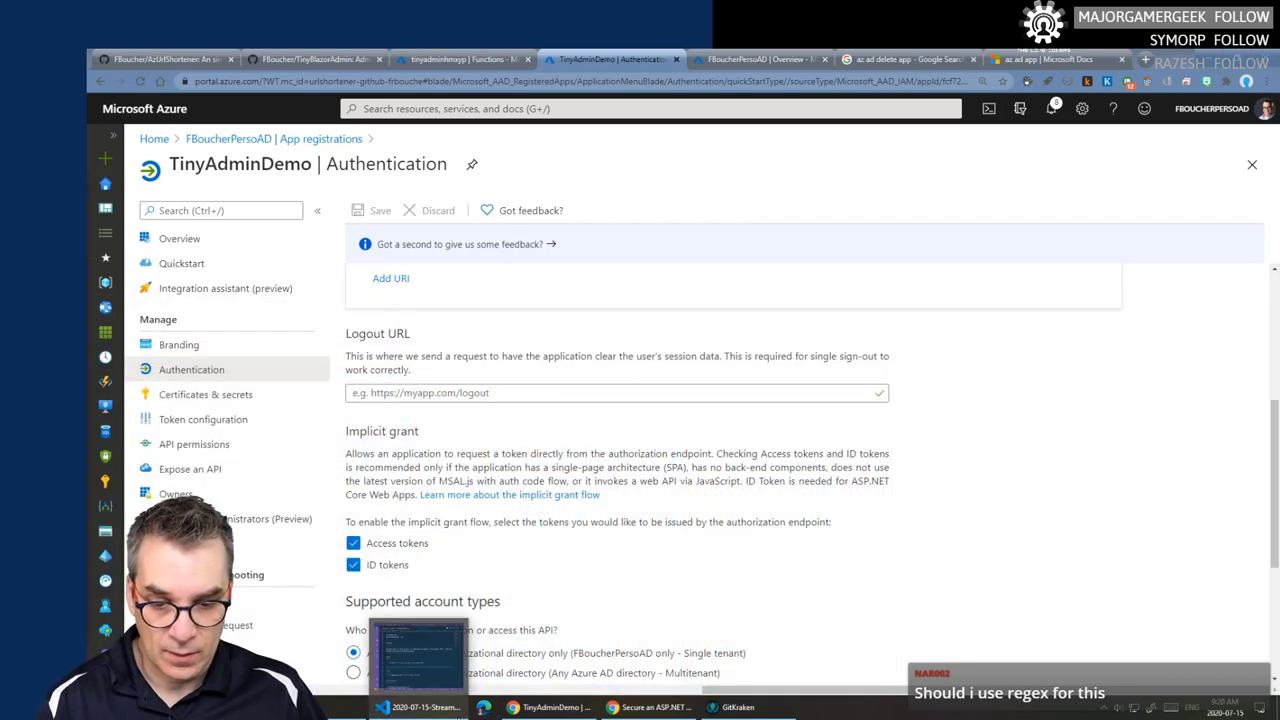
click(482, 708)
right_click(451, 712)
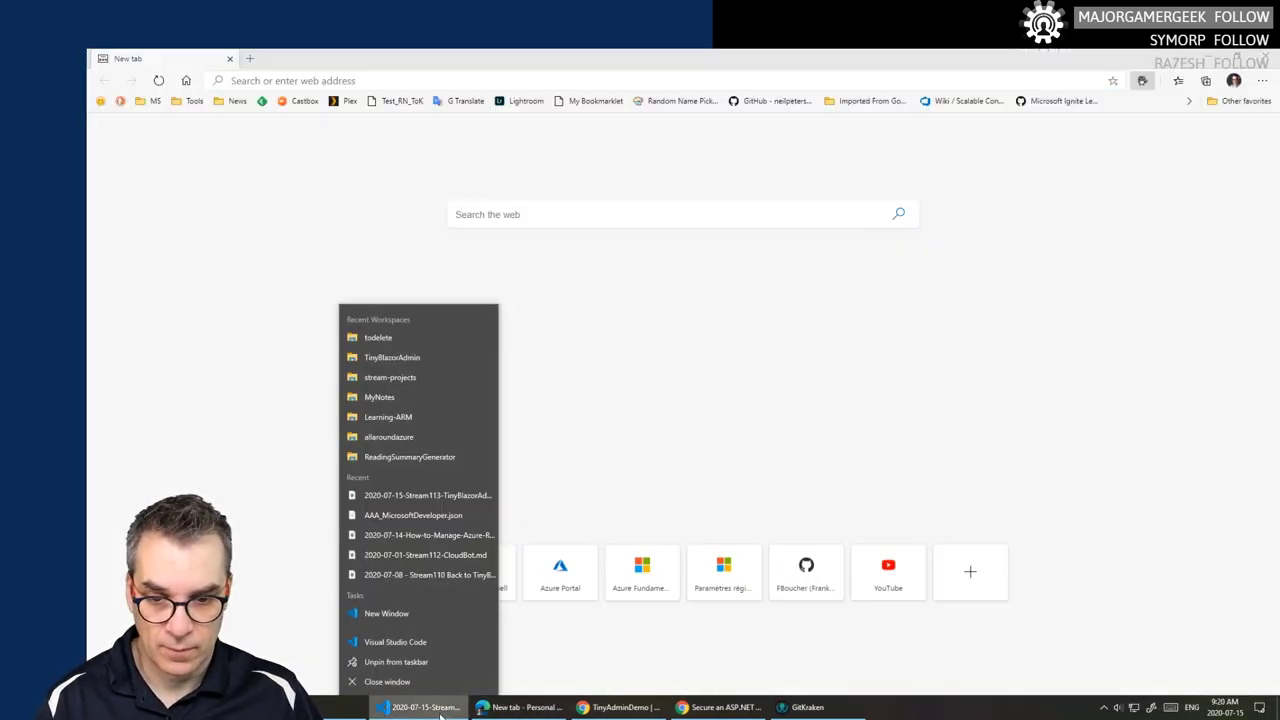
click(387, 612)
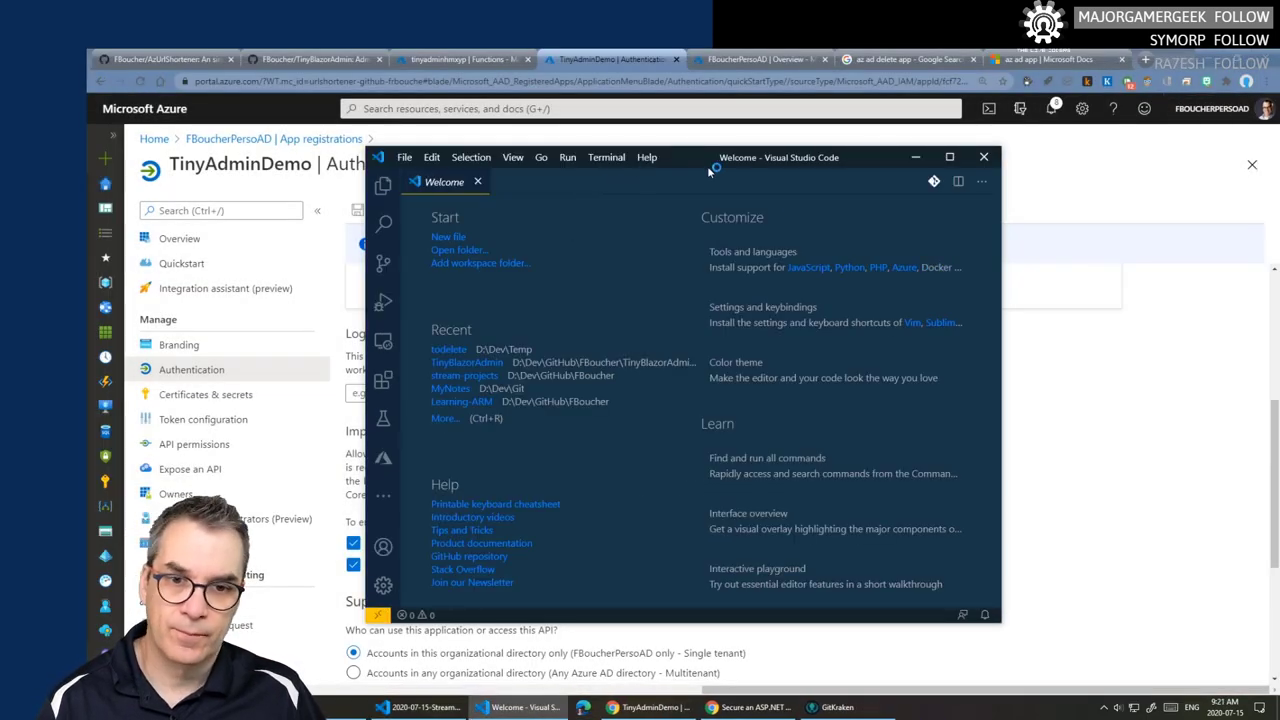
- Create an untitled scratch file with 12345 and 00005 on separate lines
key(ctrl+n)
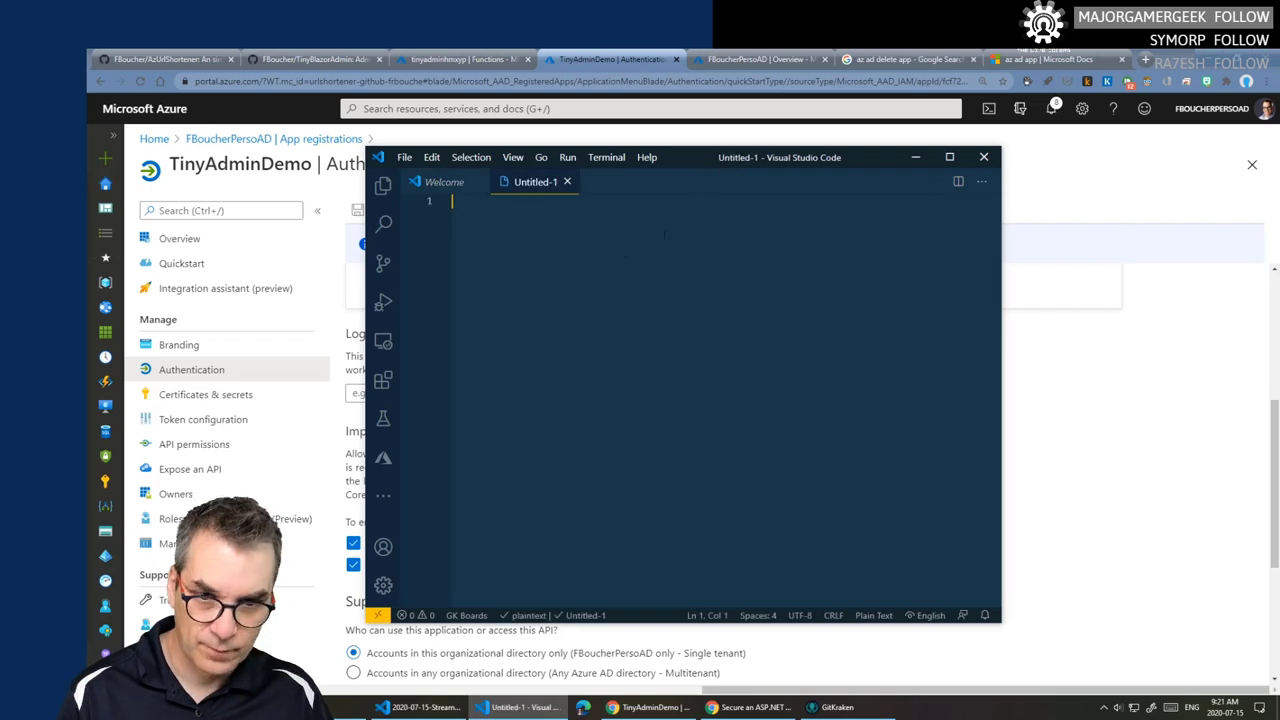
key(Return)
key(Return)
text(12345)
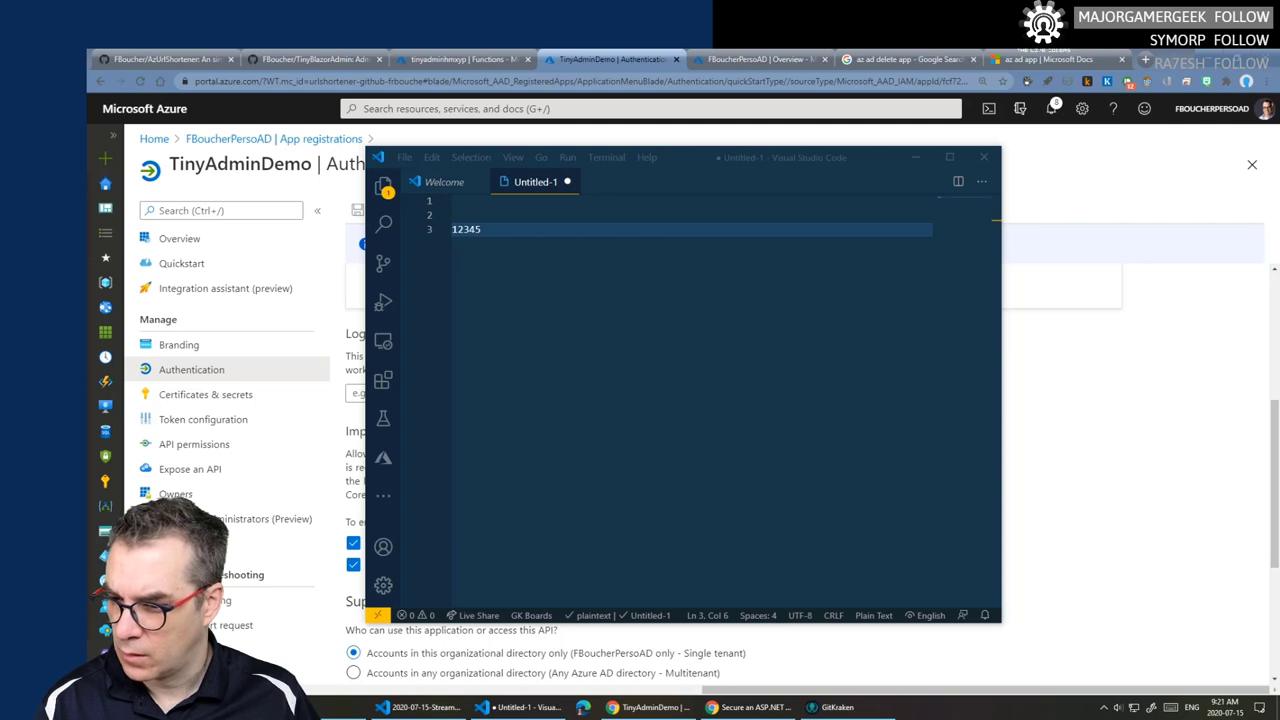
click(502, 229)
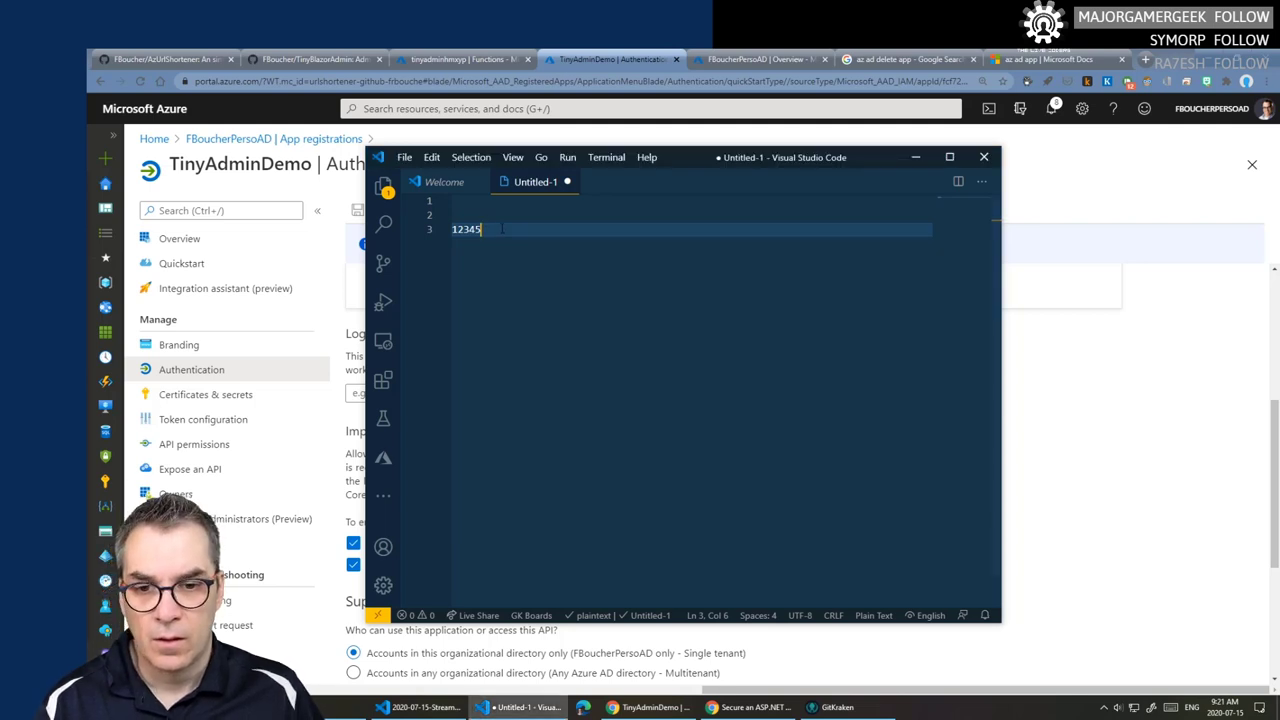
key(Return)
key(Return)
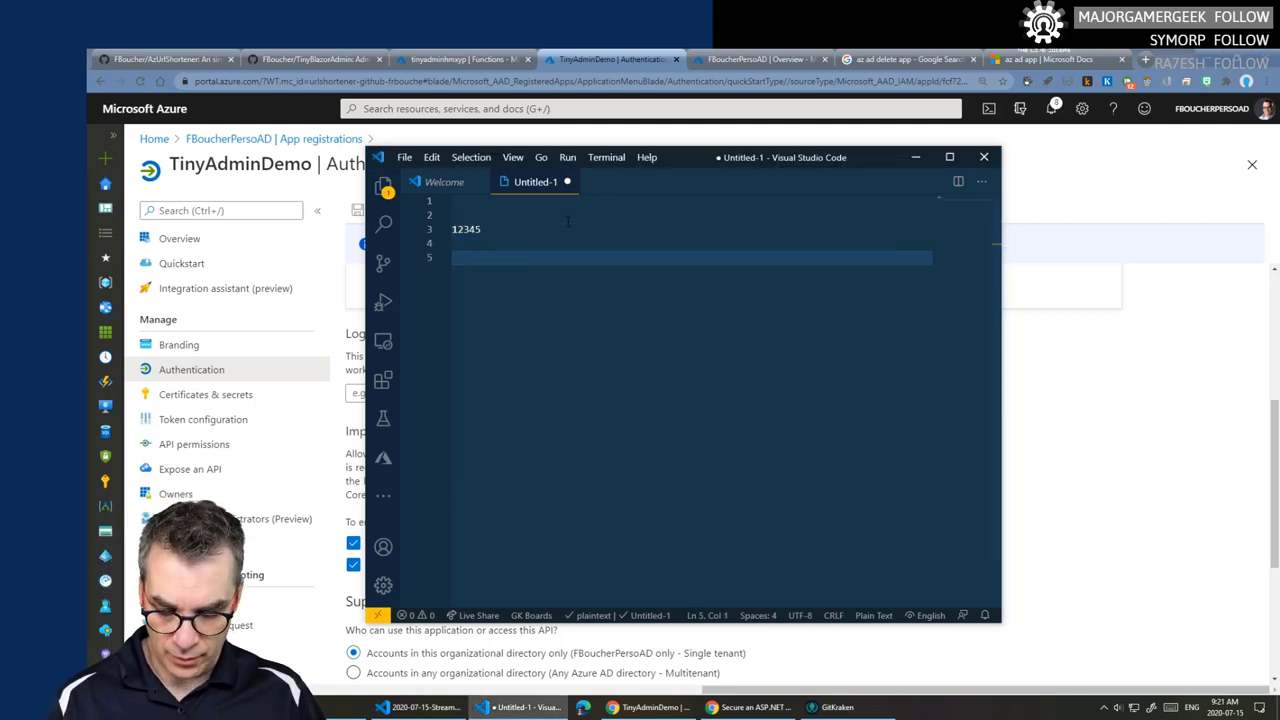
text(0000)
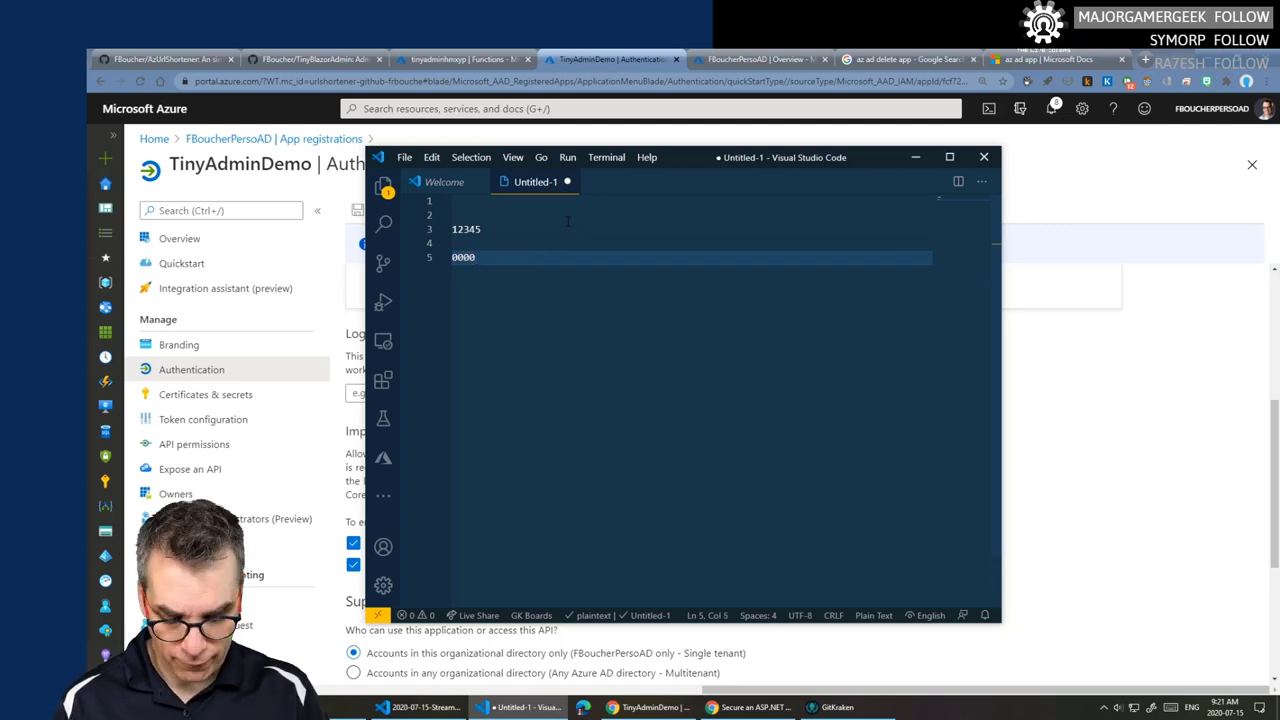
text(5)
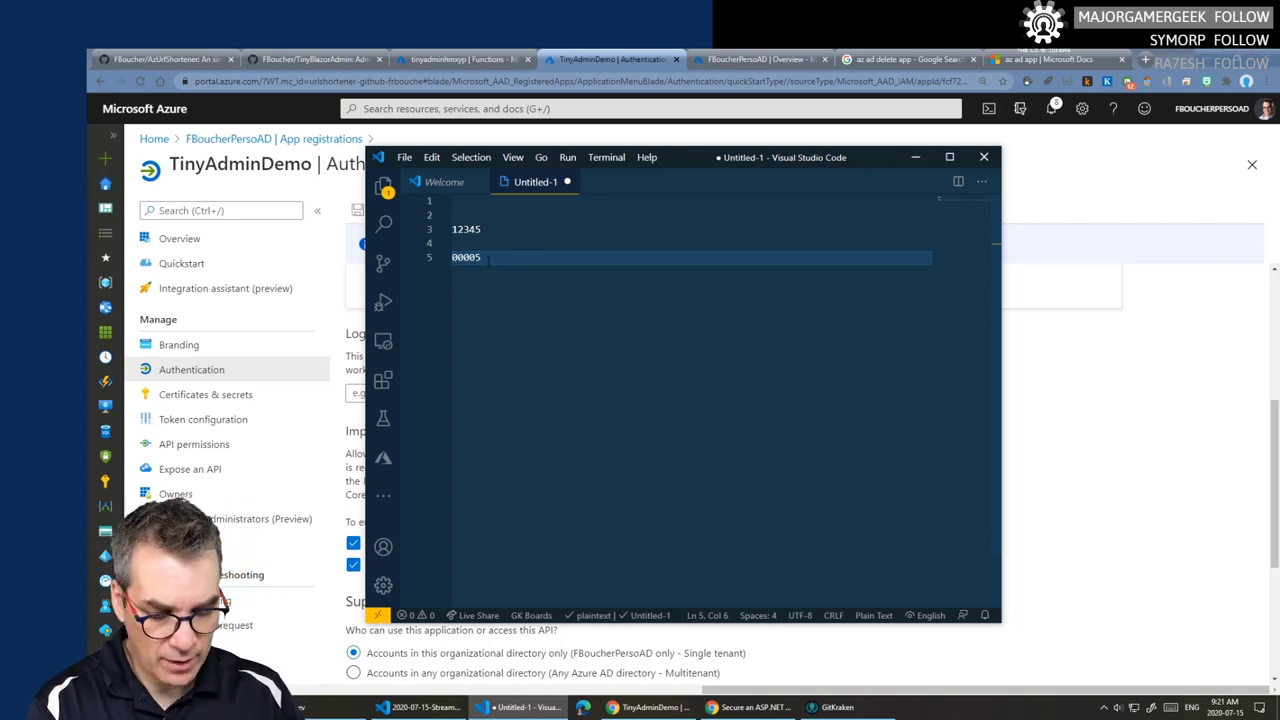
key(Return)
key(Return)
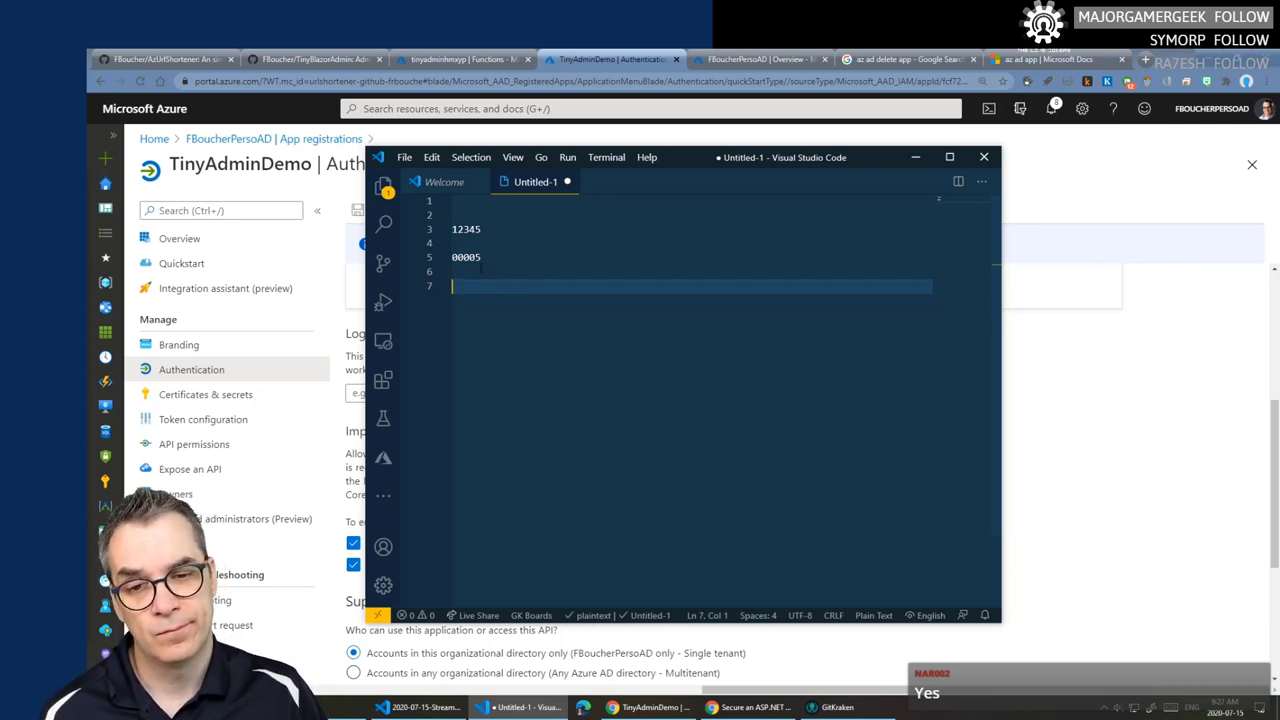
- Compare the digit positions of 00005 against 12345, then open a blank Chrome tab
drag(481, 258, 449, 259)
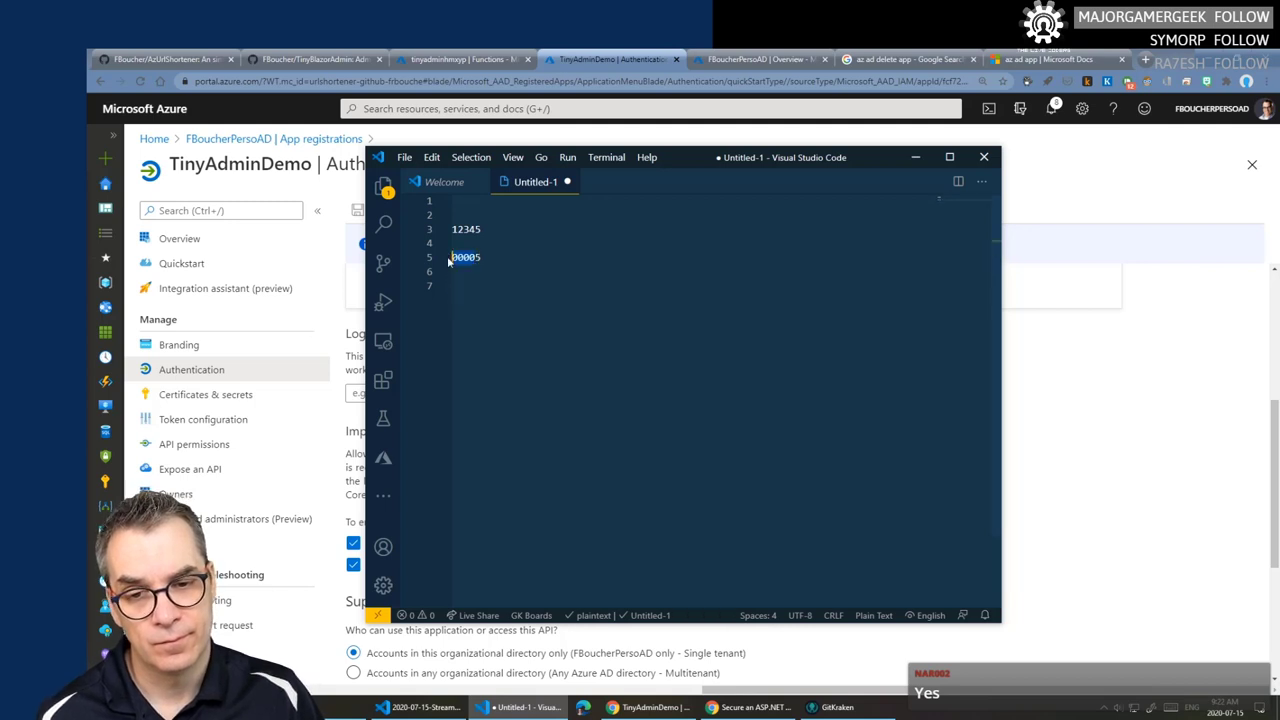
click(462, 287)
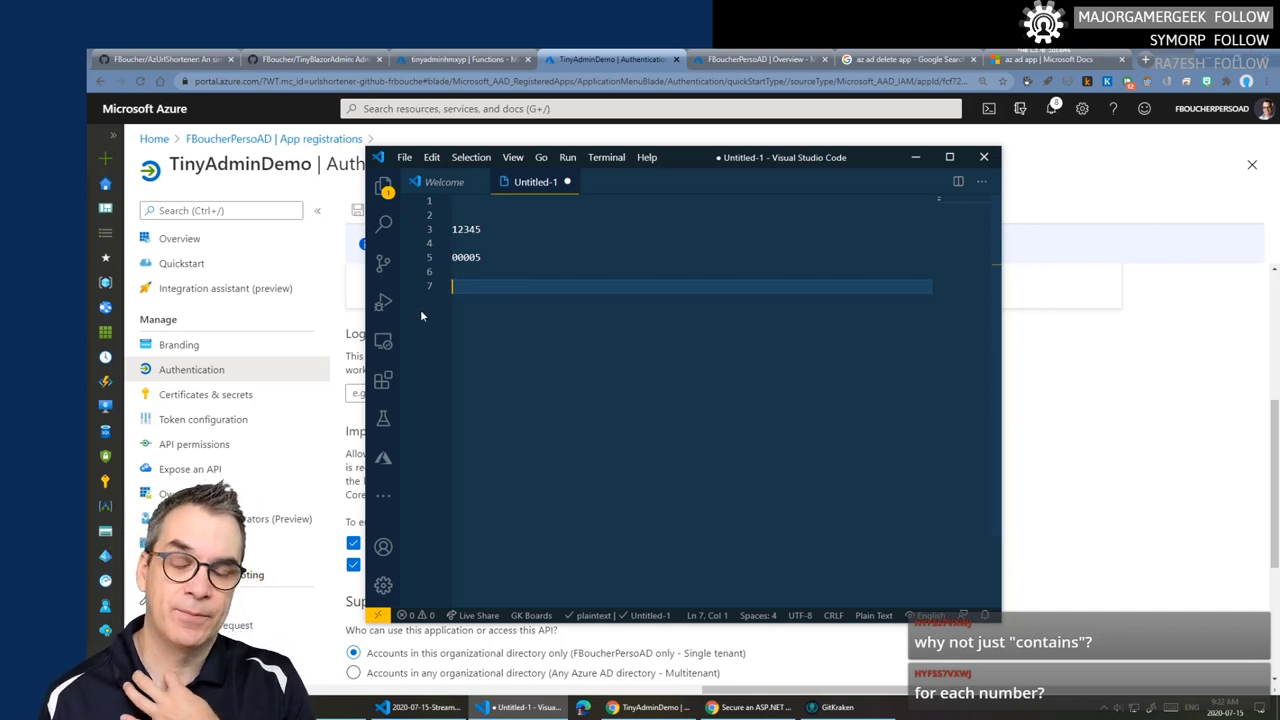
double_click(453, 257)
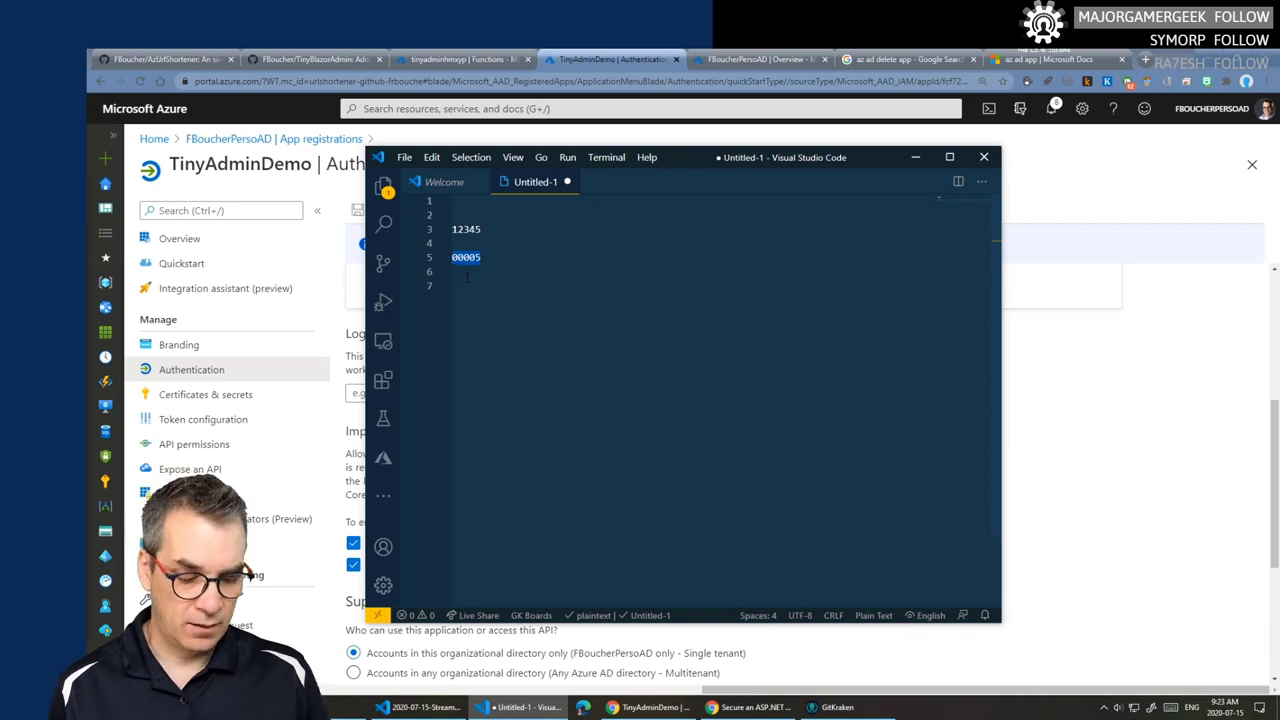
key(XF86AudioLowerVolume)
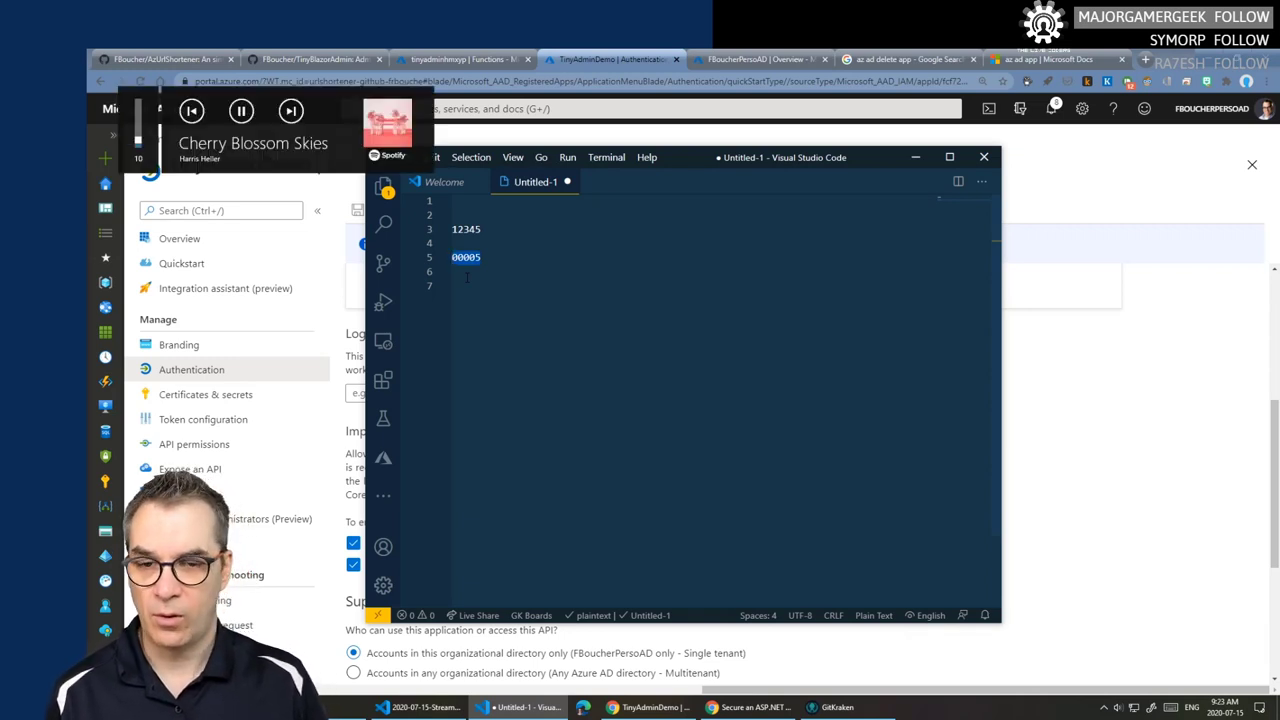
click(623, 55)
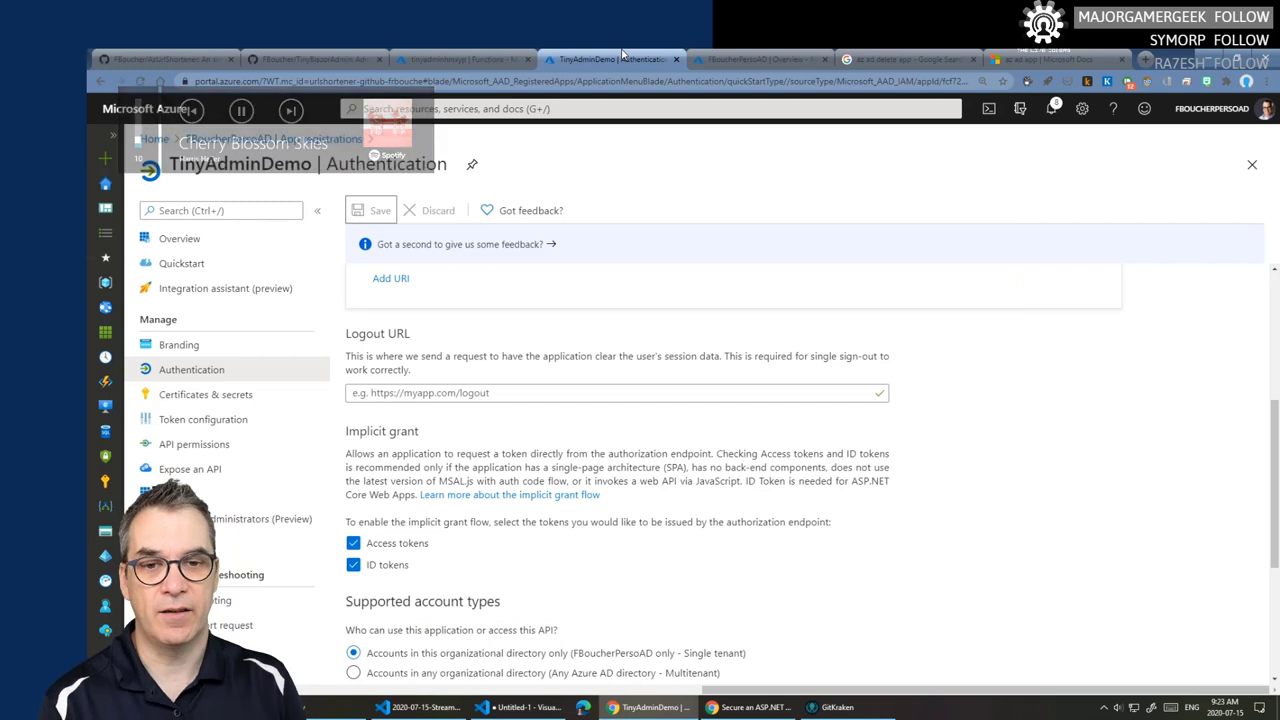
click(520, 707)
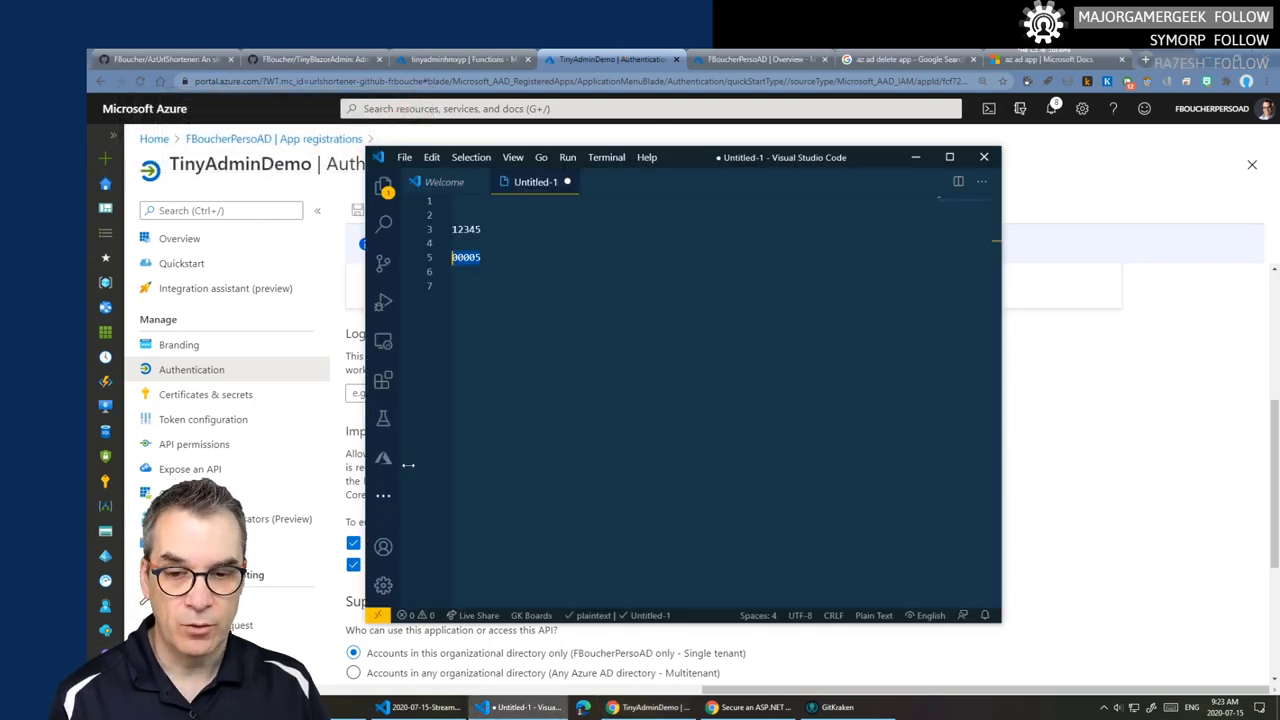
click(451, 229)
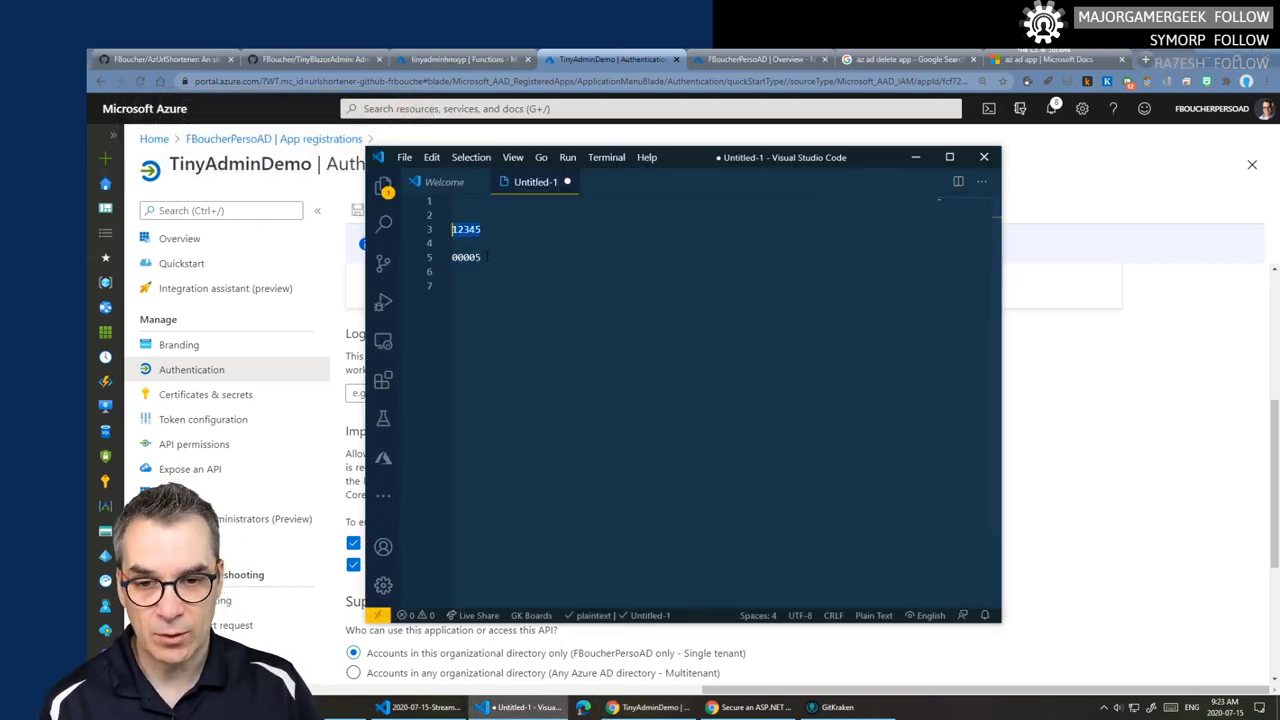
drag(481, 257, 451, 262)
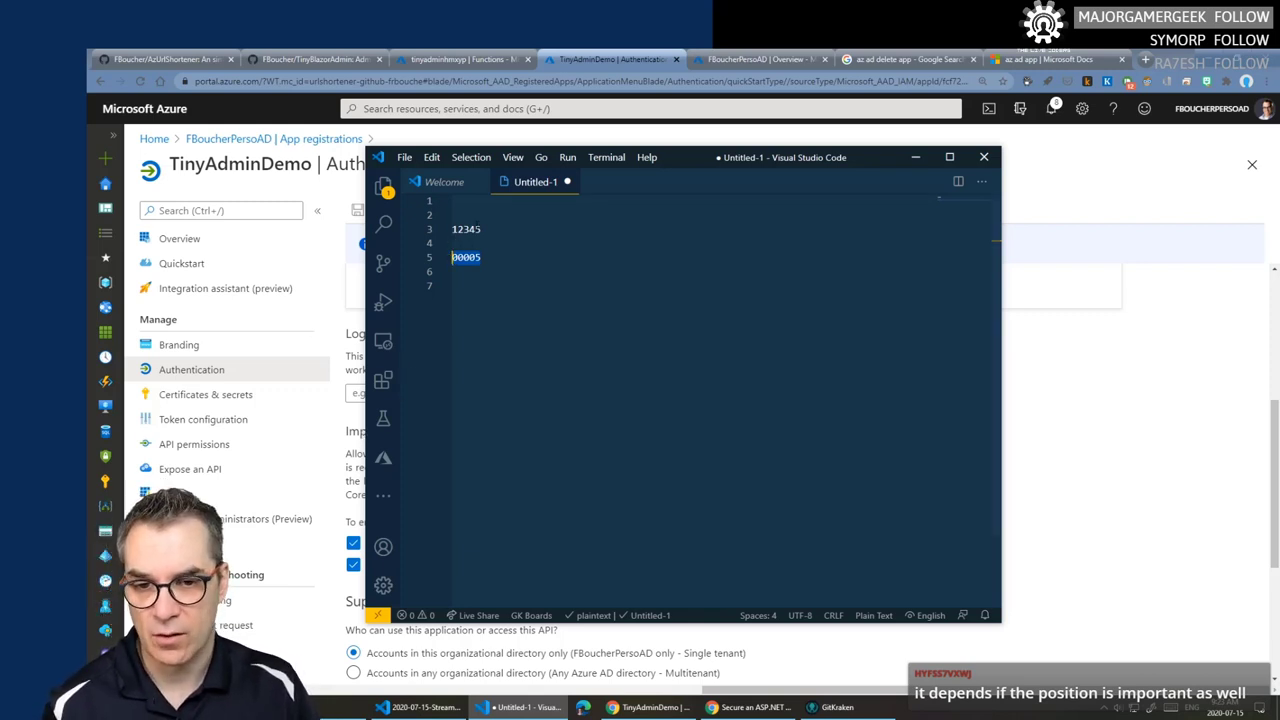
click(481, 229)
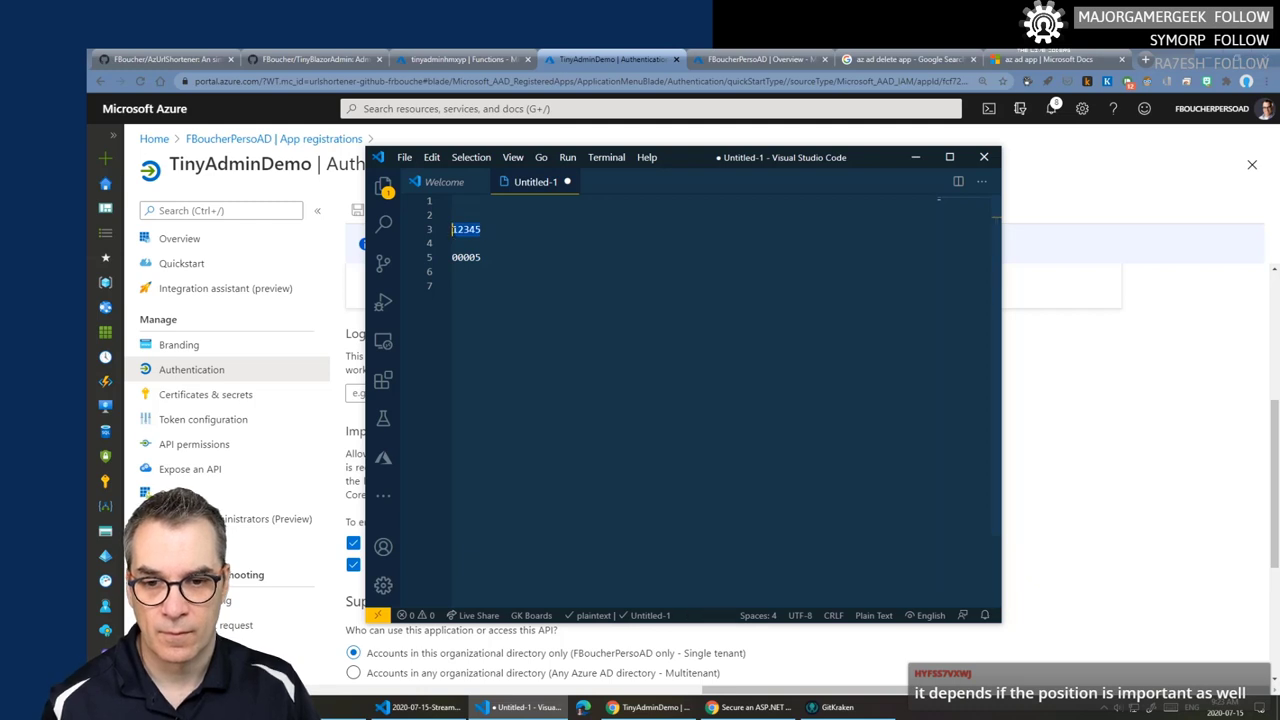
click(457, 257)
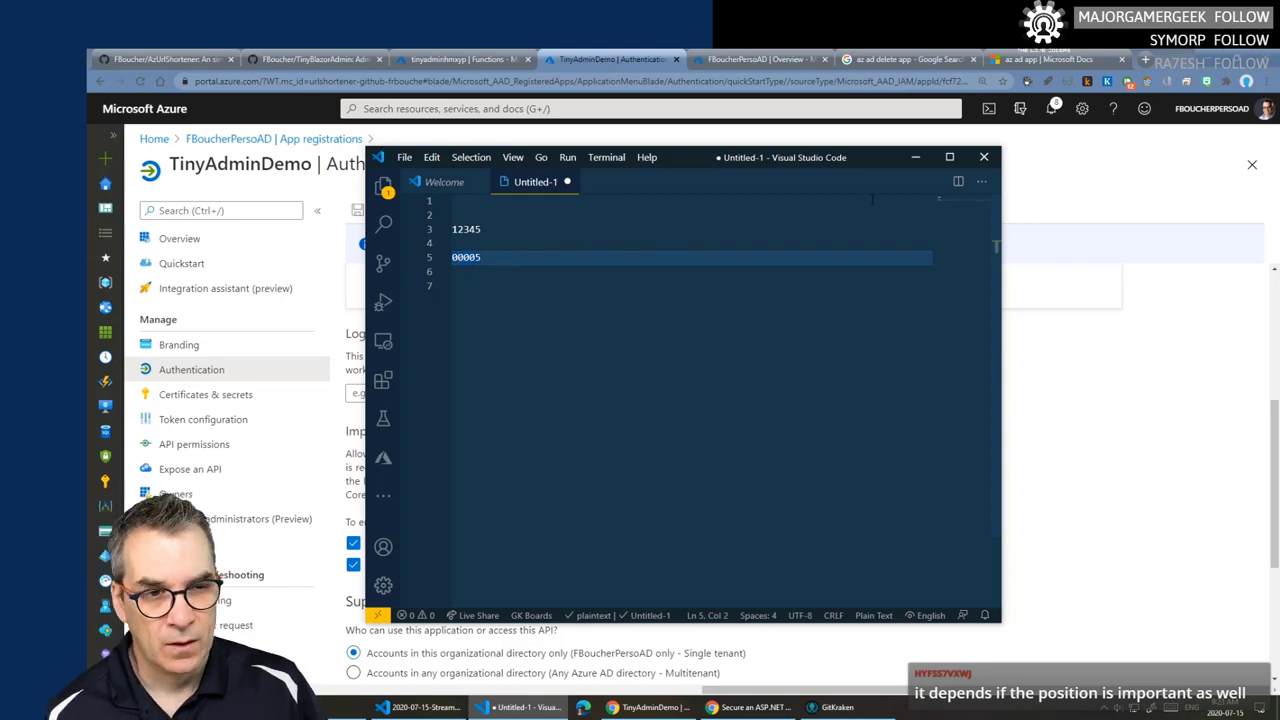
click(1145, 60)
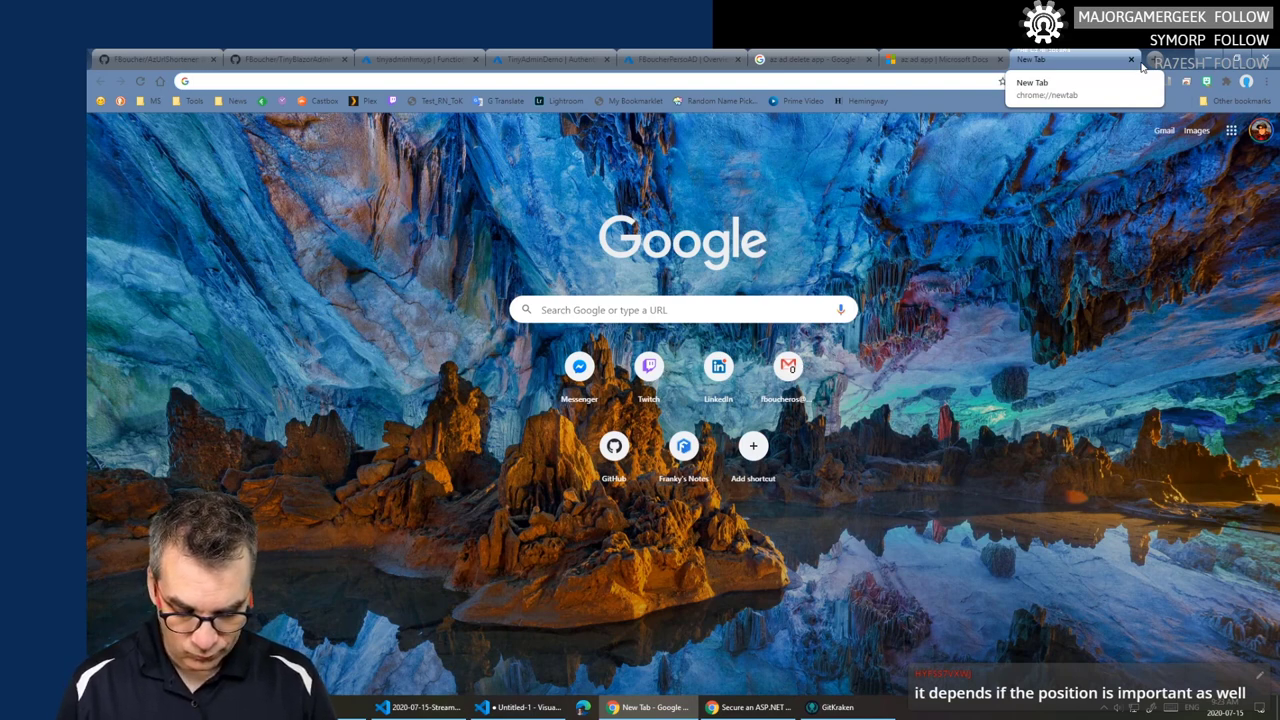
- Search Google for 'regex compare two strings' and open the Stack Overflow result
text(regex )
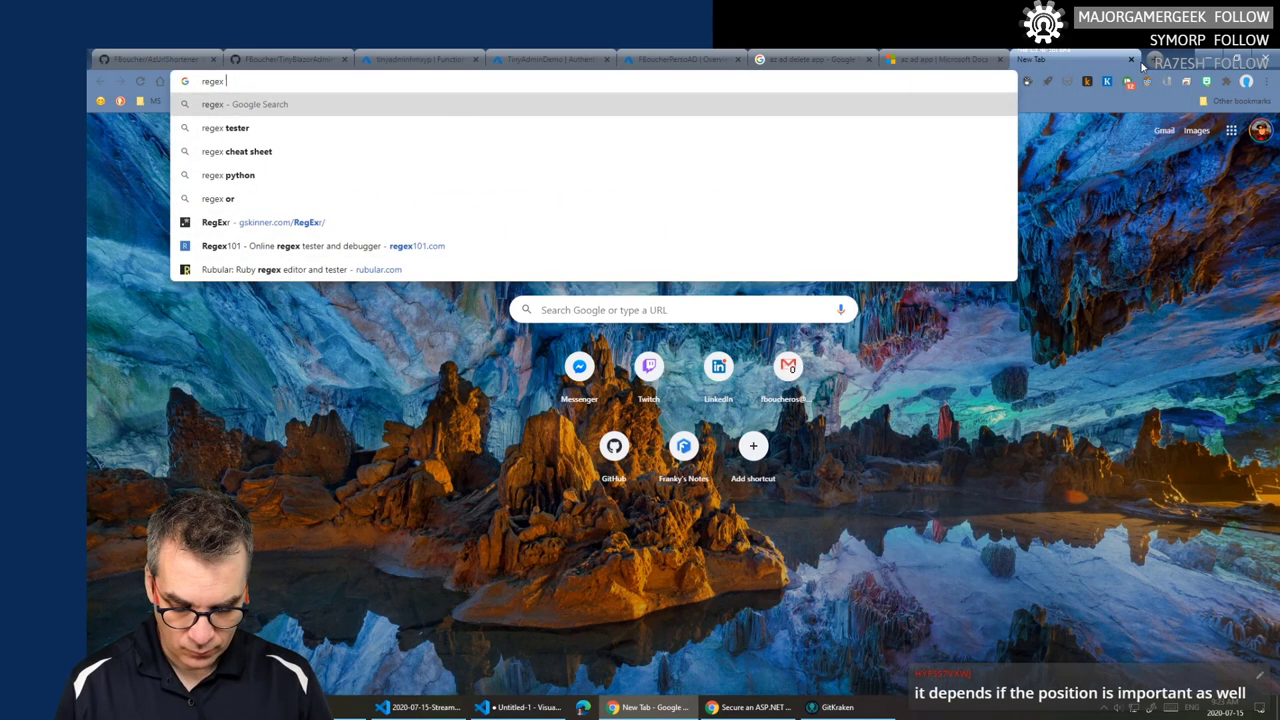
text(compare)
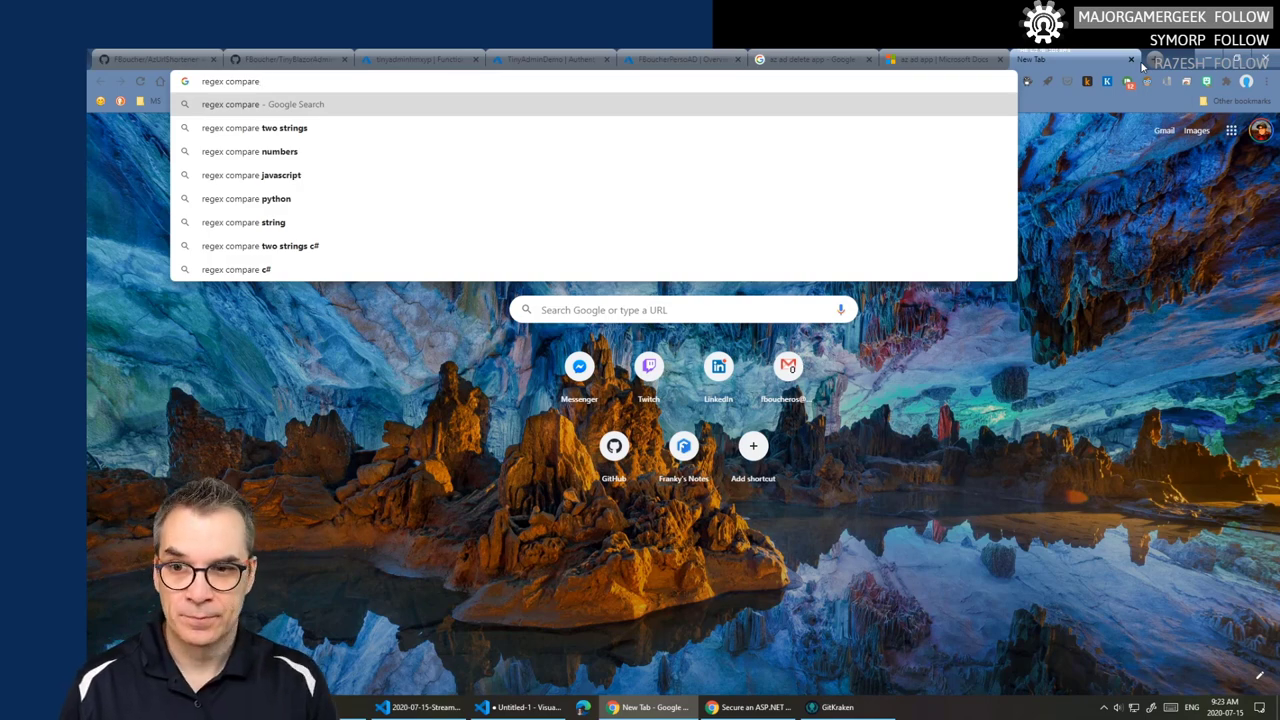
click(303, 128)
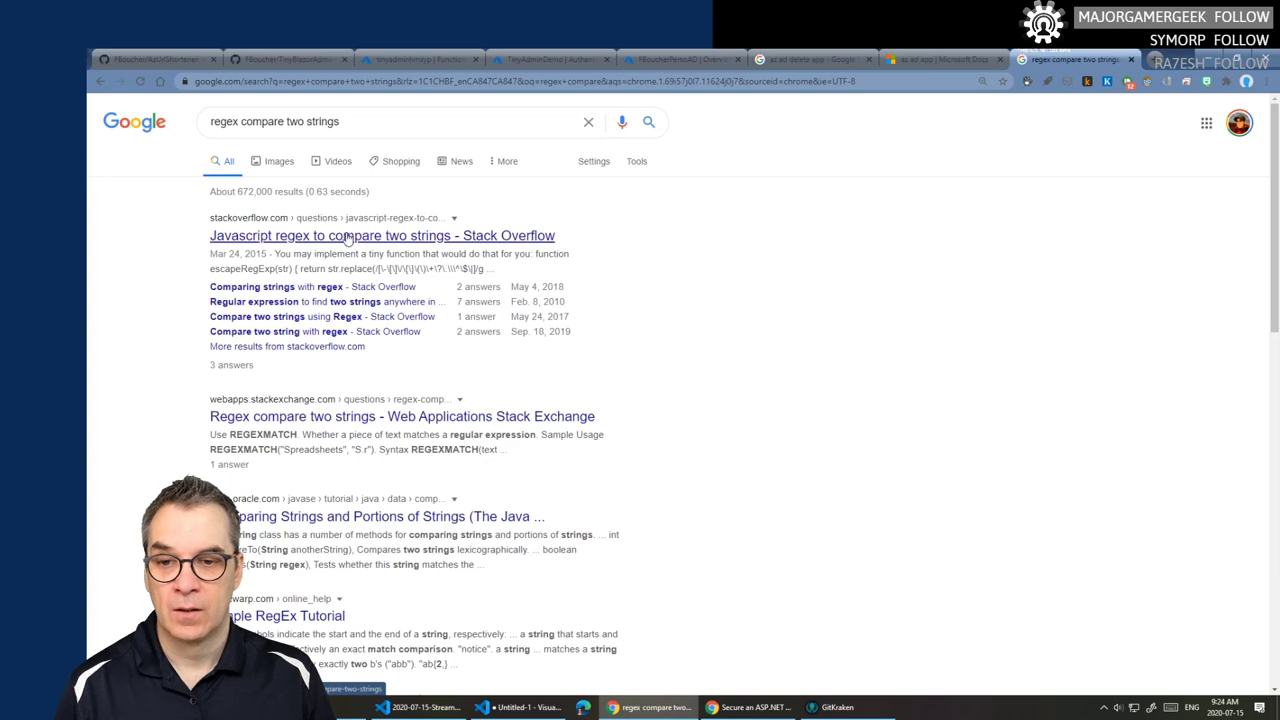
middle_click(347, 238)
click(1077, 60)
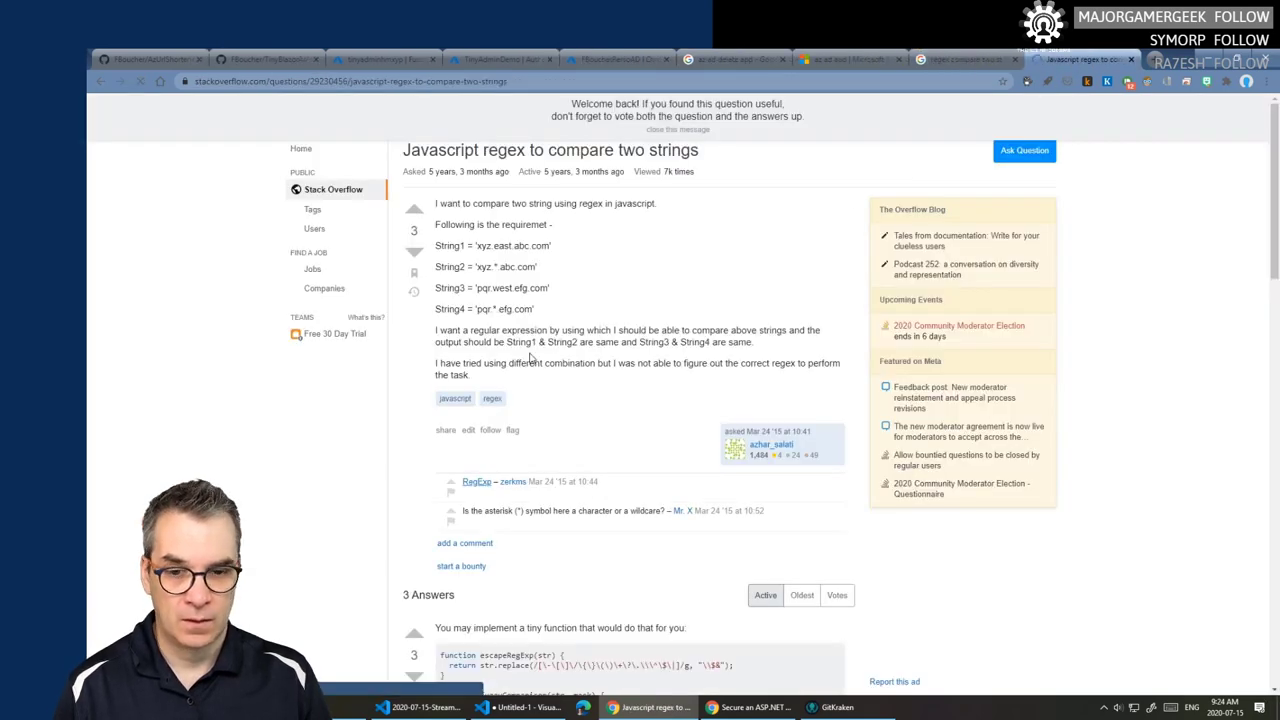
- Read the Stack Overflow answers, then close the question and search results tabs
scroll(530, 356, down, 3)
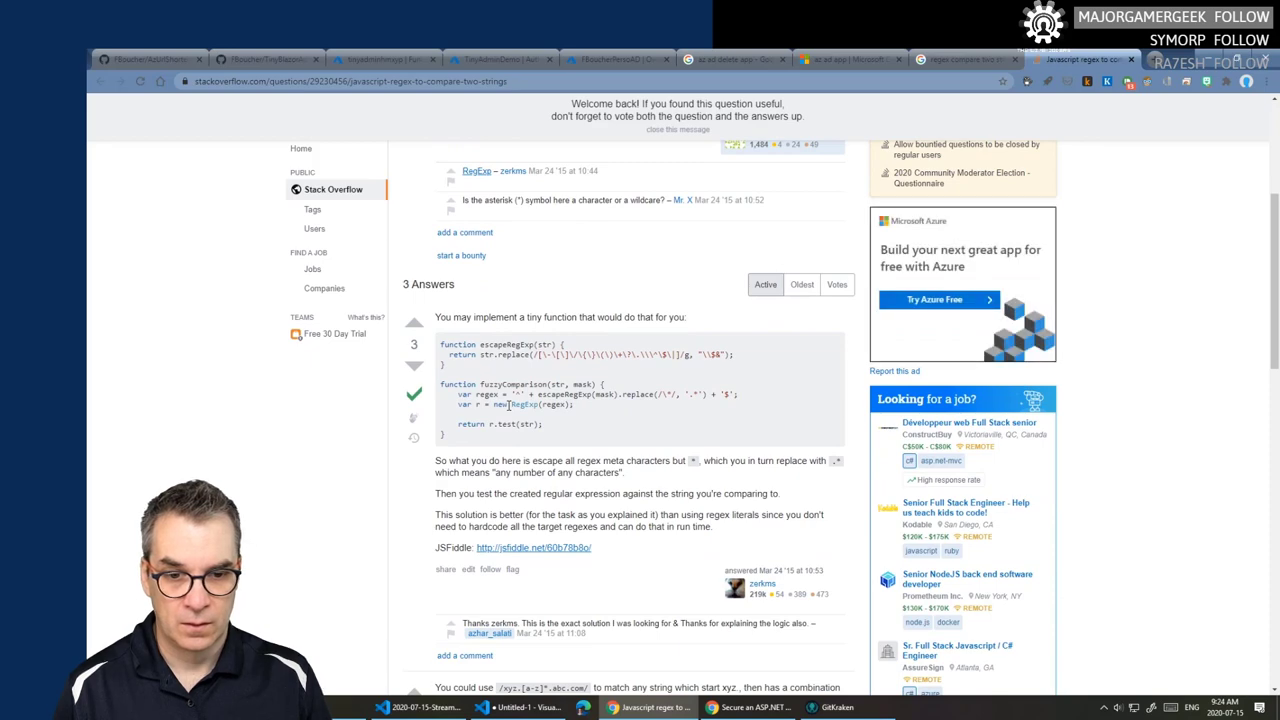
scroll(512, 408, down, 2)
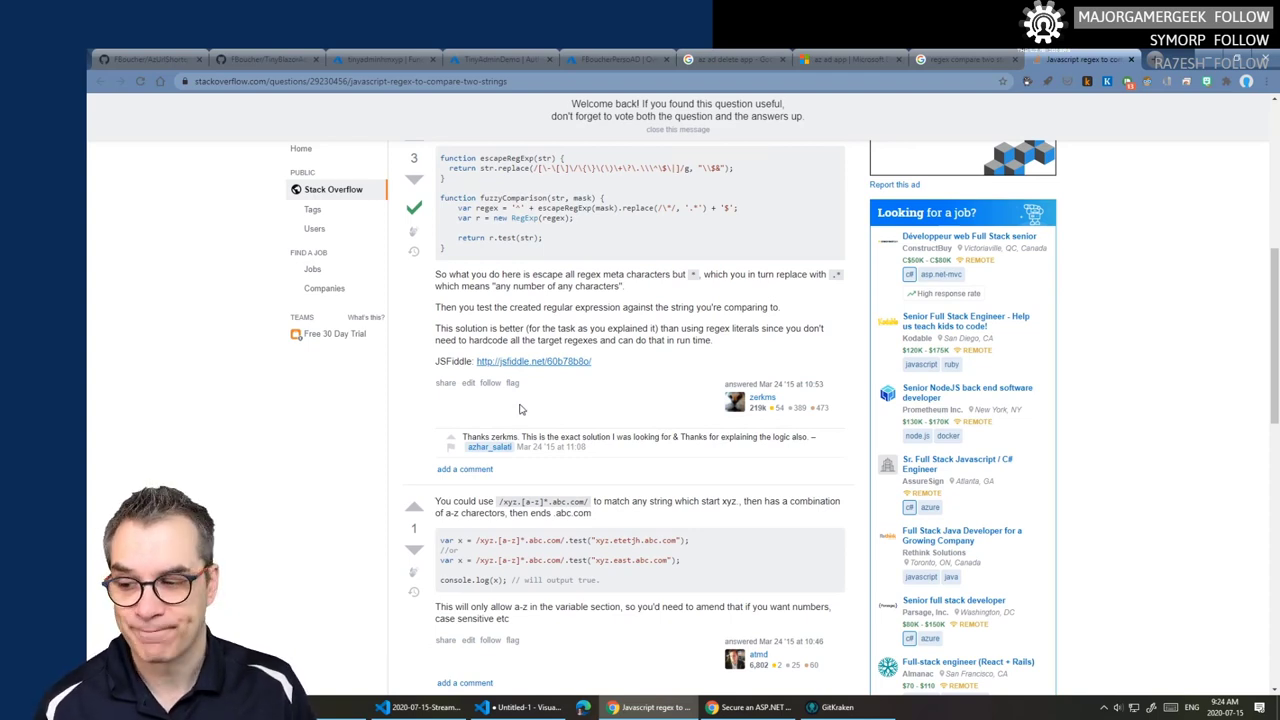
scroll(543, 469, down, 2)
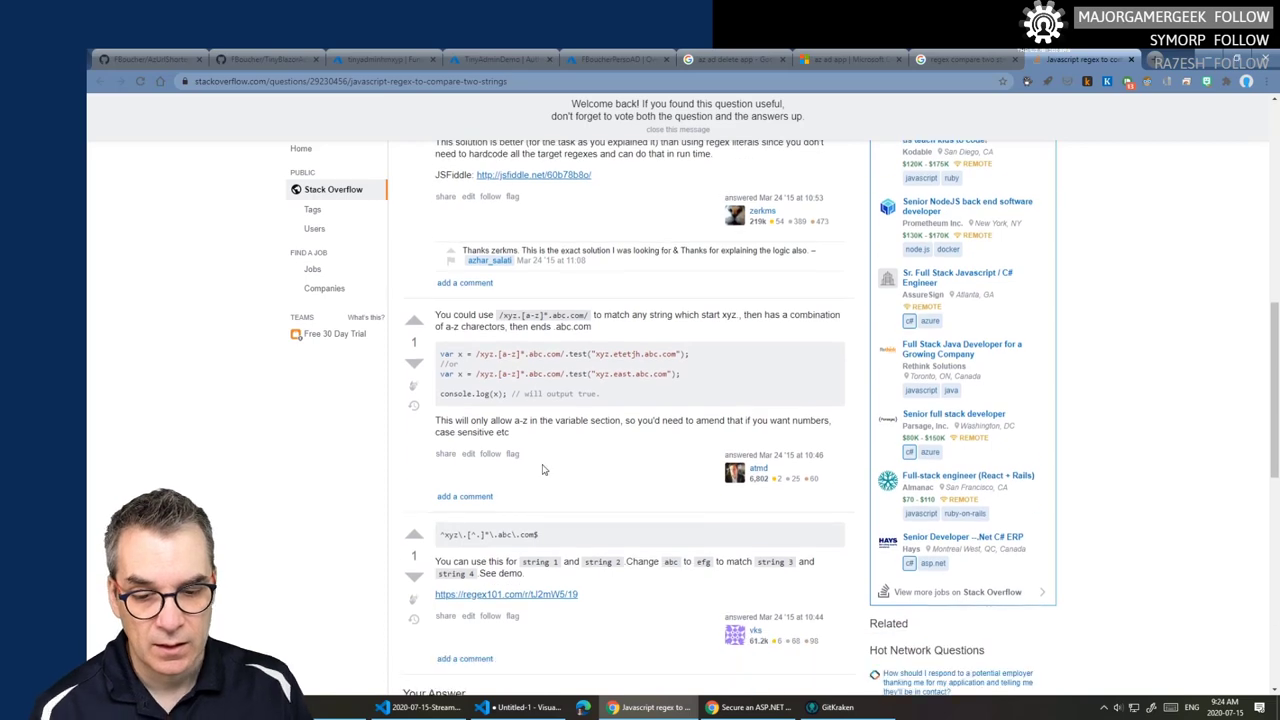
scroll(543, 469, down, 1)
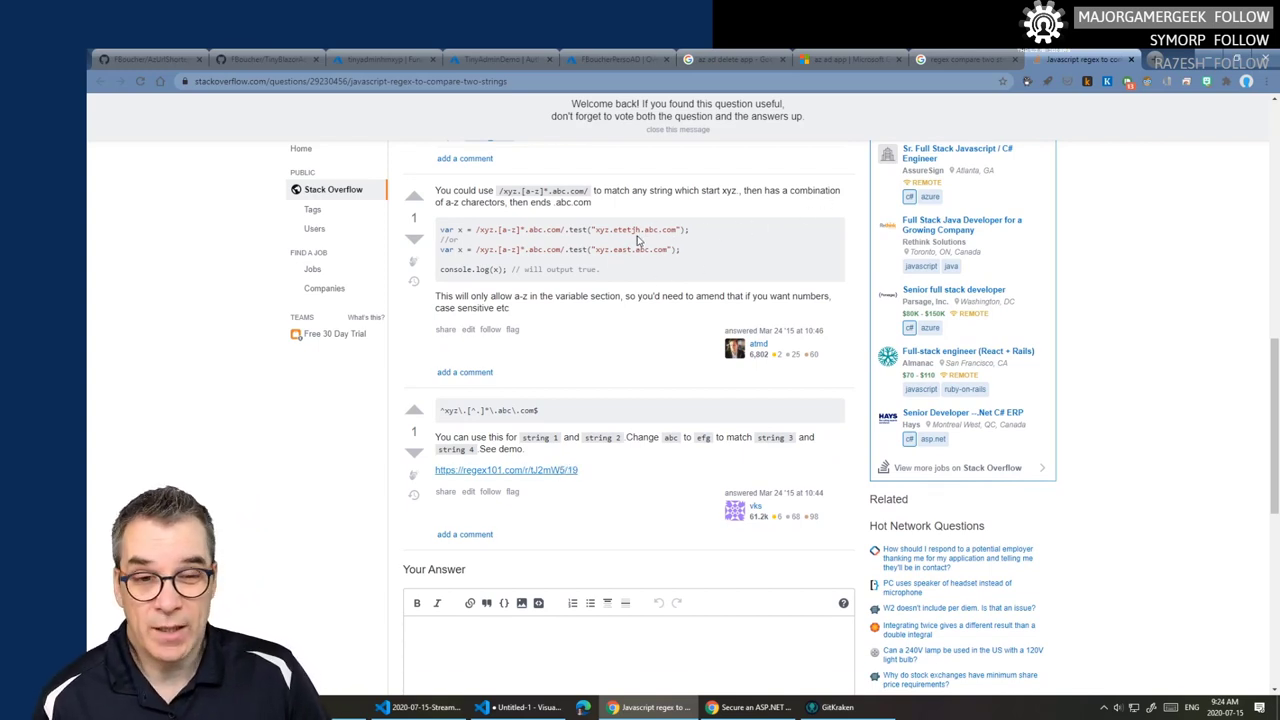
scroll(640, 245, up, 1)
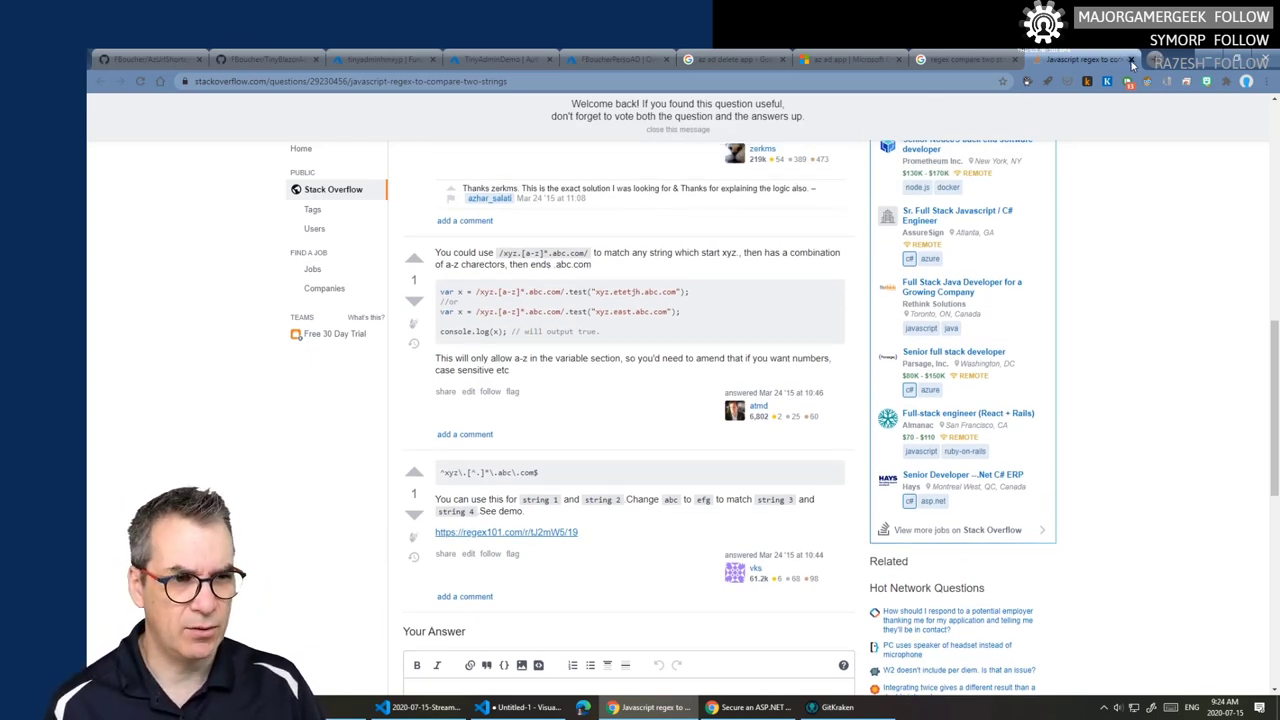
click(1014, 60)
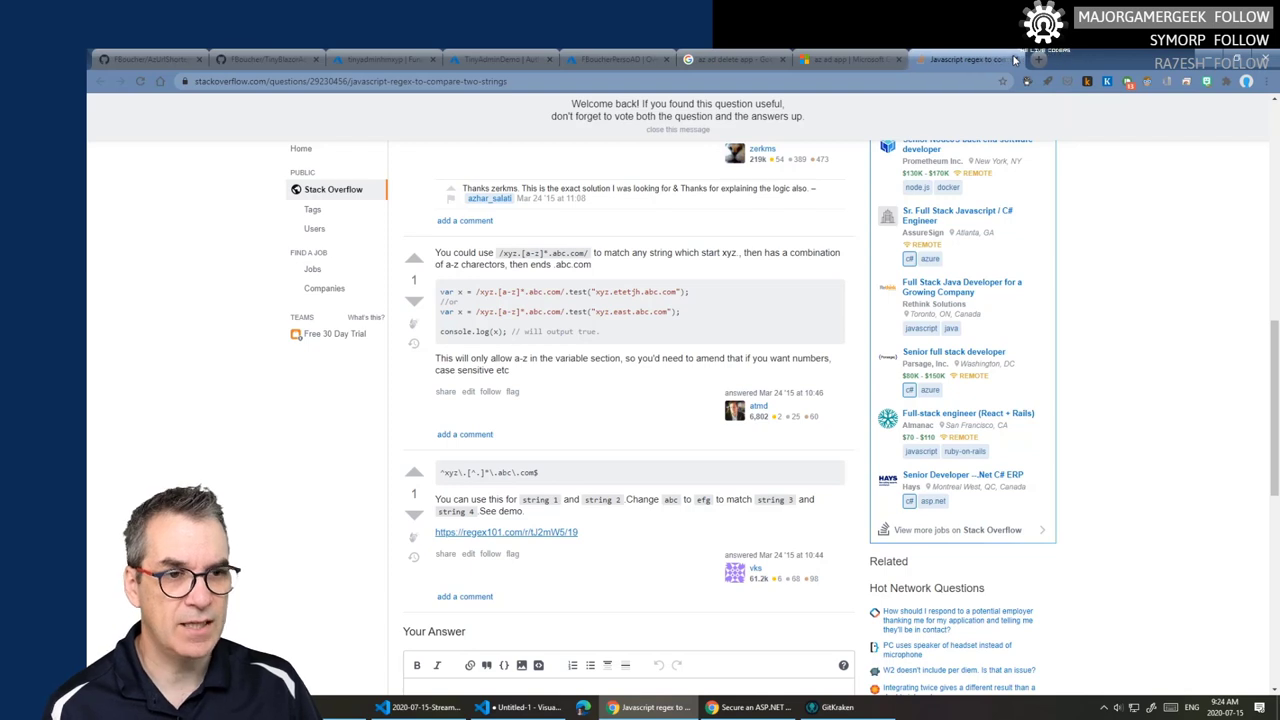
click(1014, 60)
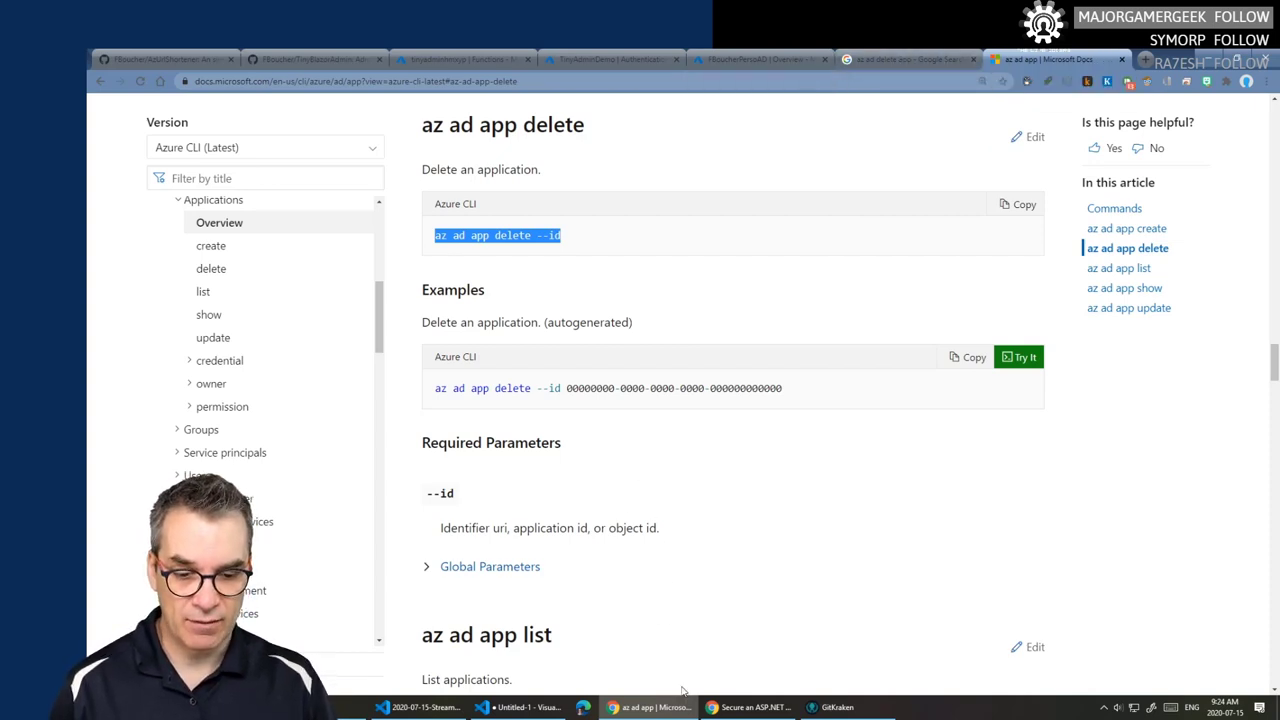
- Cycle through the open windows and return to the Untitled-1 scratch file
mouse_move(710, 707)
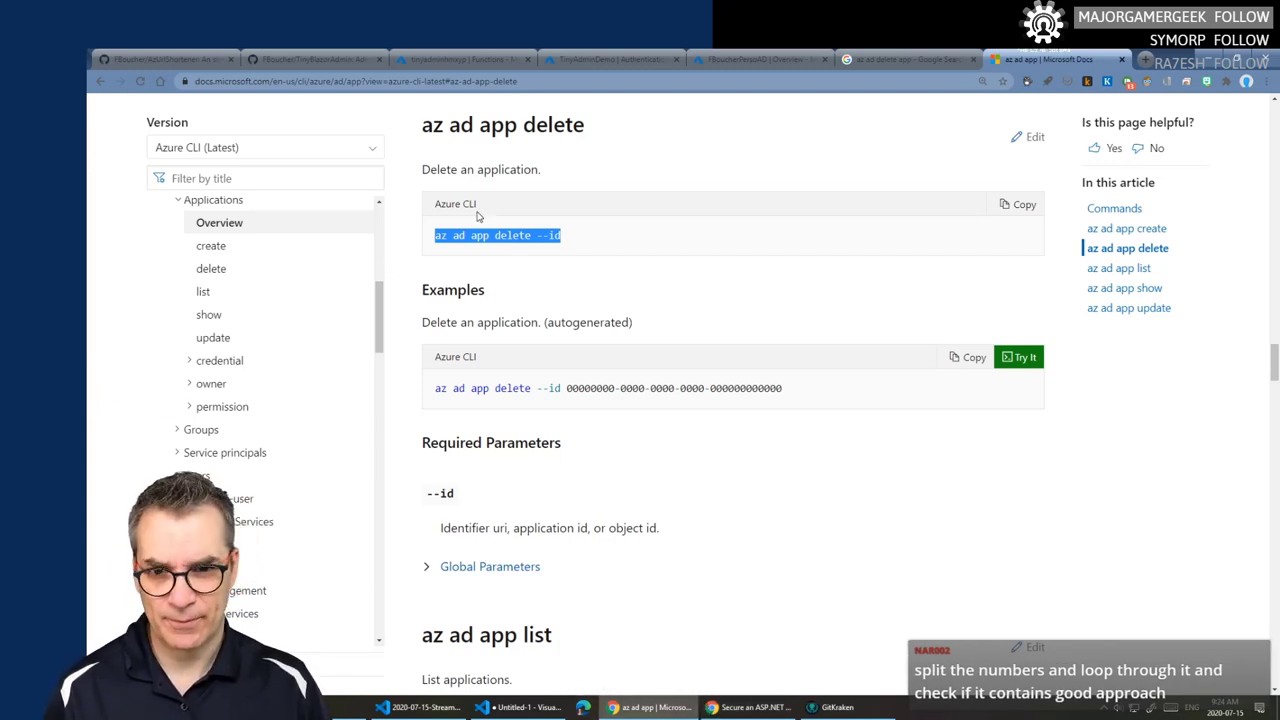
click(520, 710)
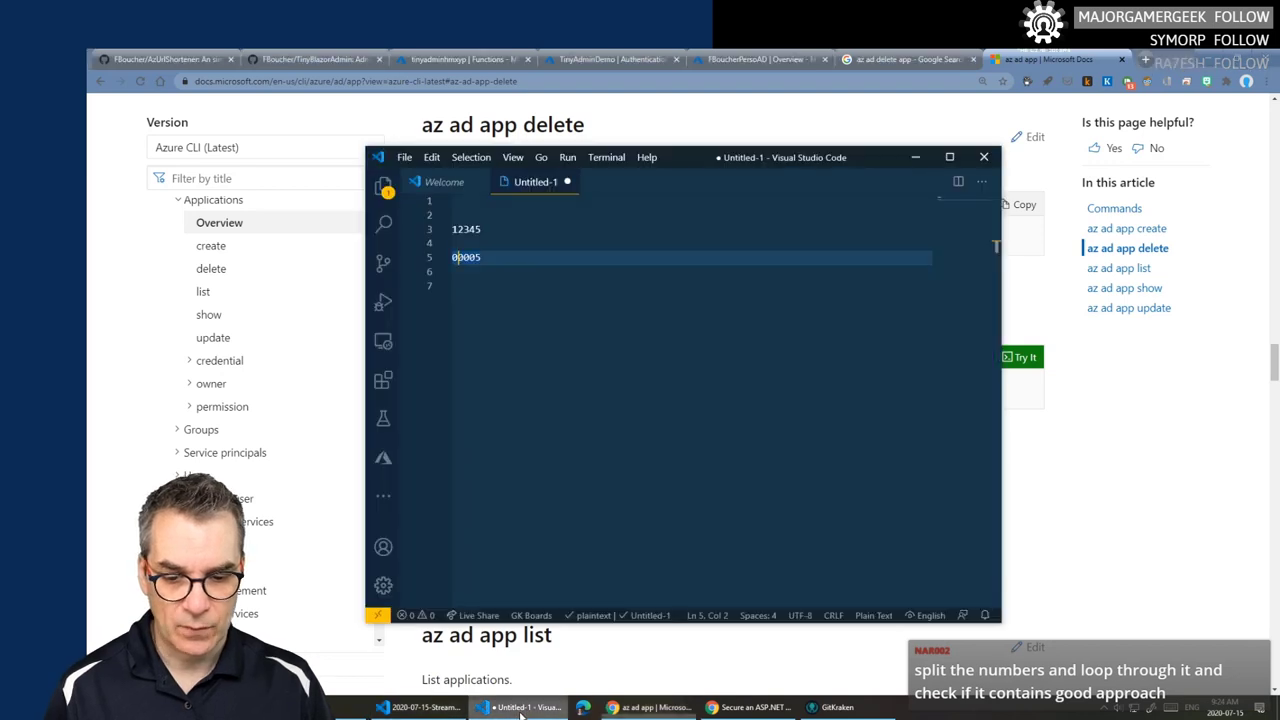
click(425, 707)
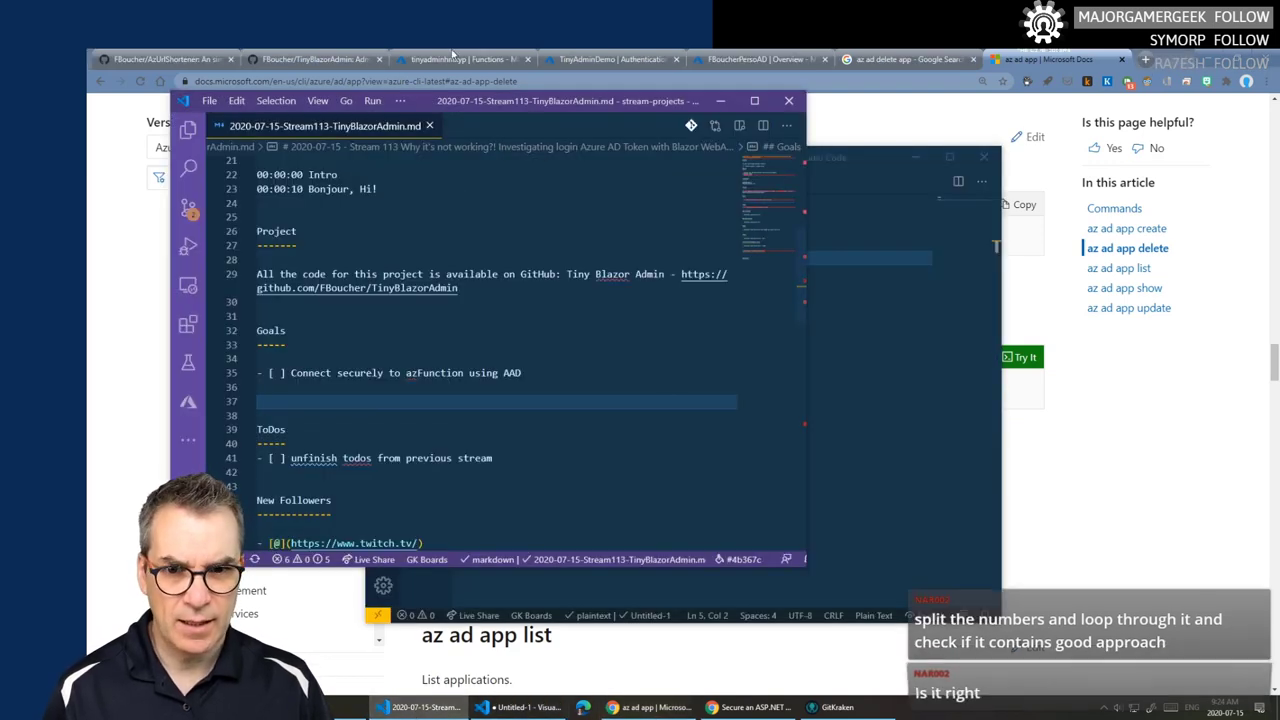
click(460, 59)
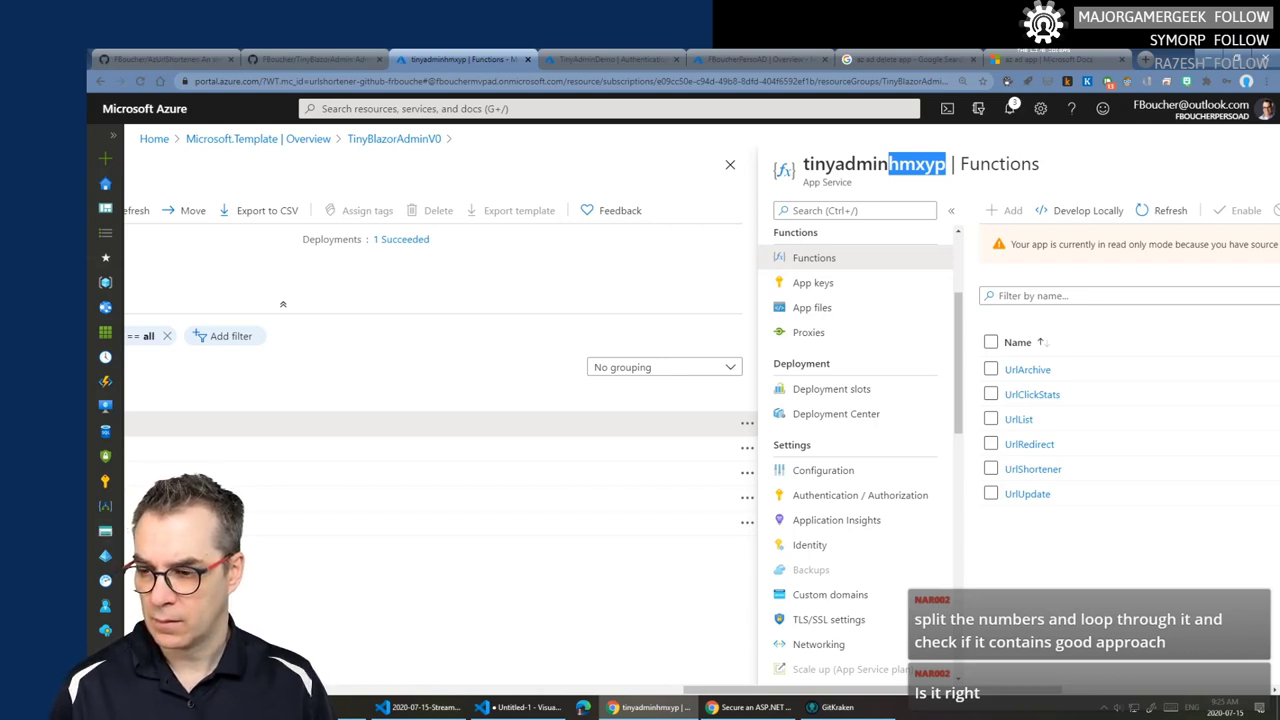
click(518, 707)
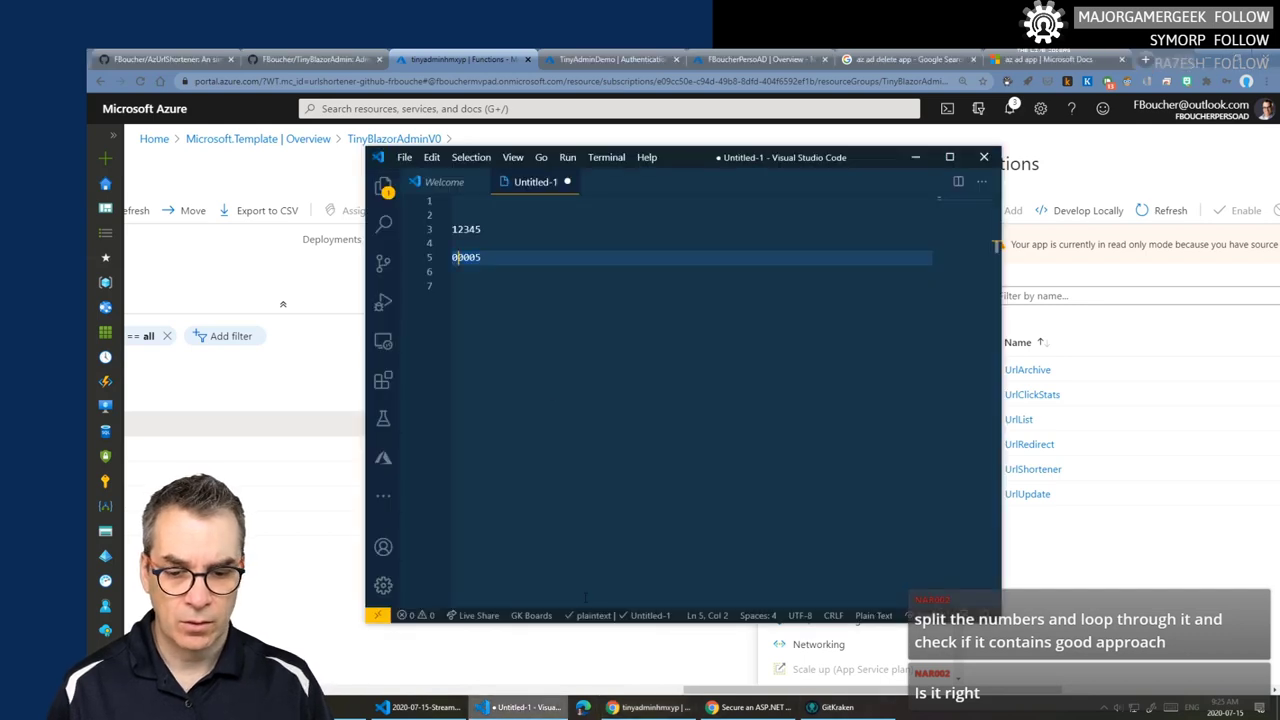
- Compare digit positions of 12345 and 00005, then close the scratch file without saving
click(477, 229)
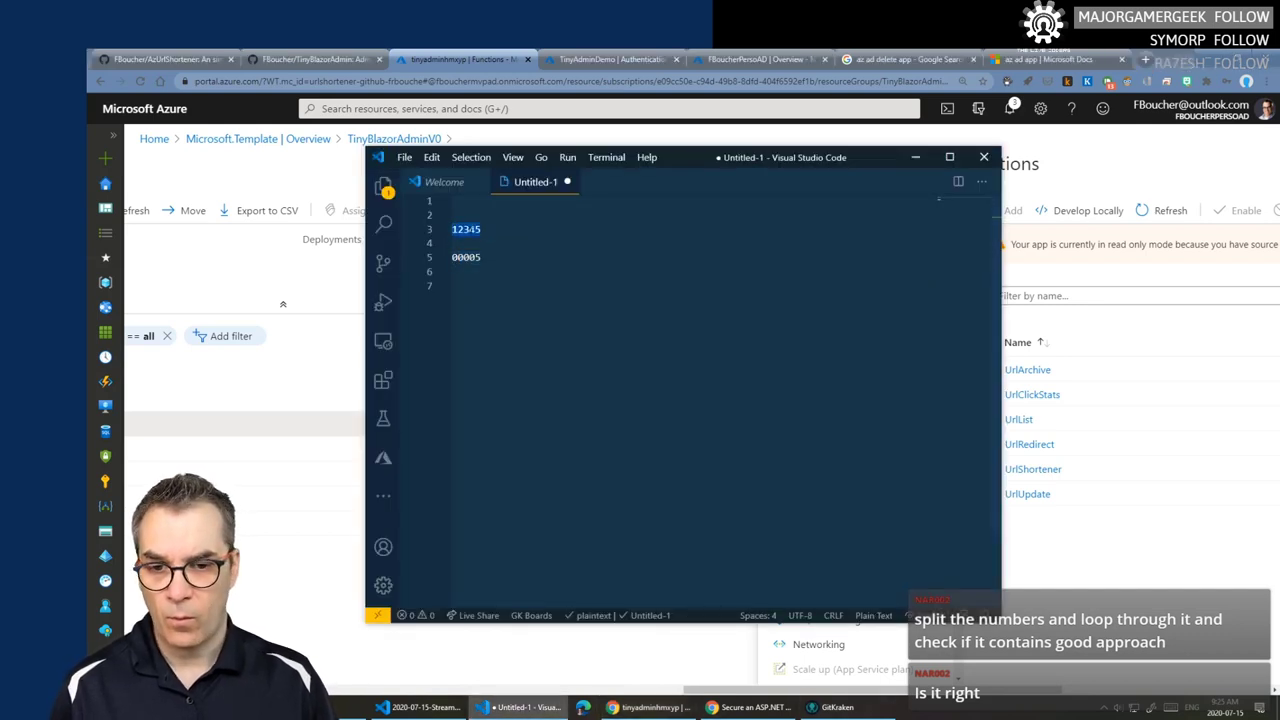
click(481, 229)
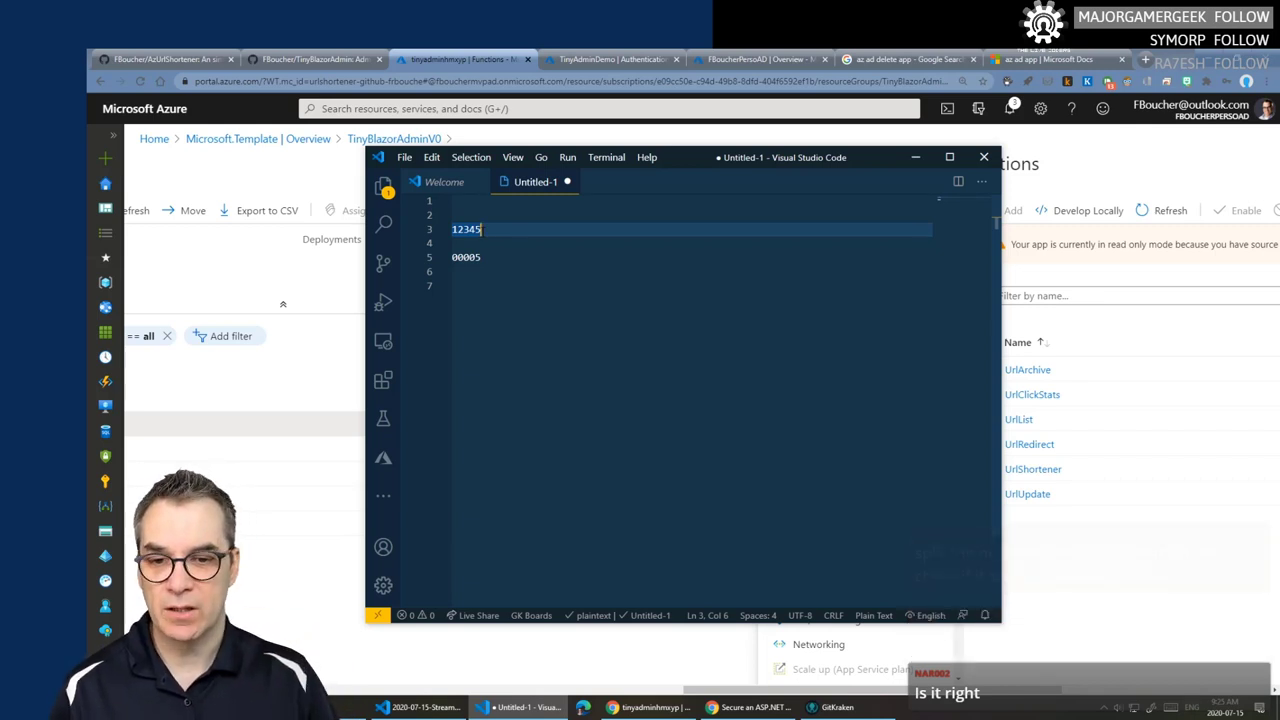
key(shift+Home)
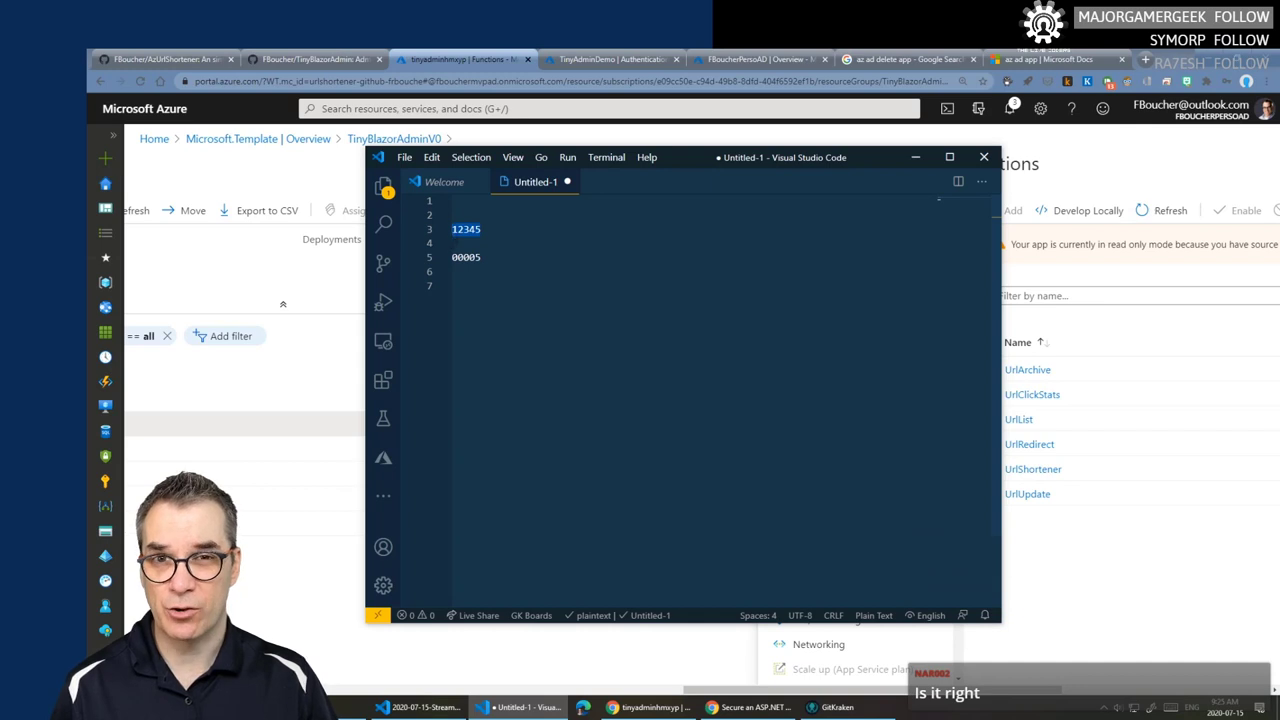
click(457, 229)
click(457, 257)
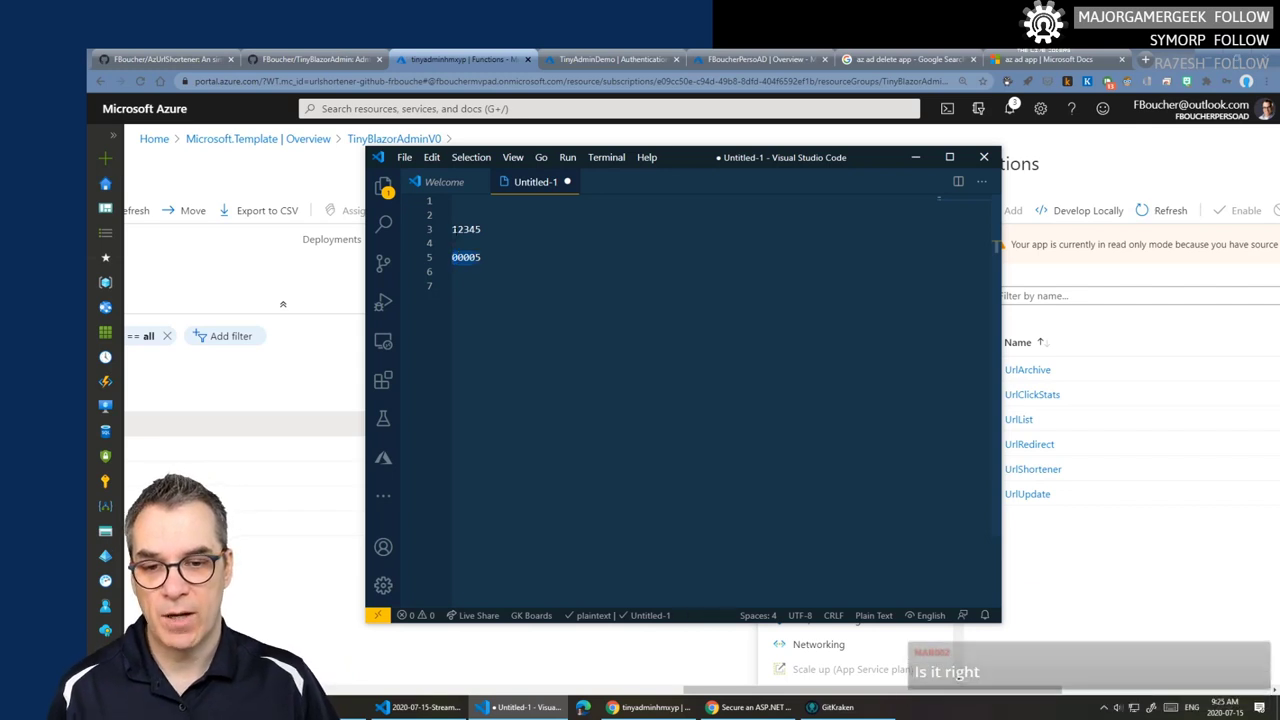
click(460, 229)
click(463, 257)
click(464, 229)
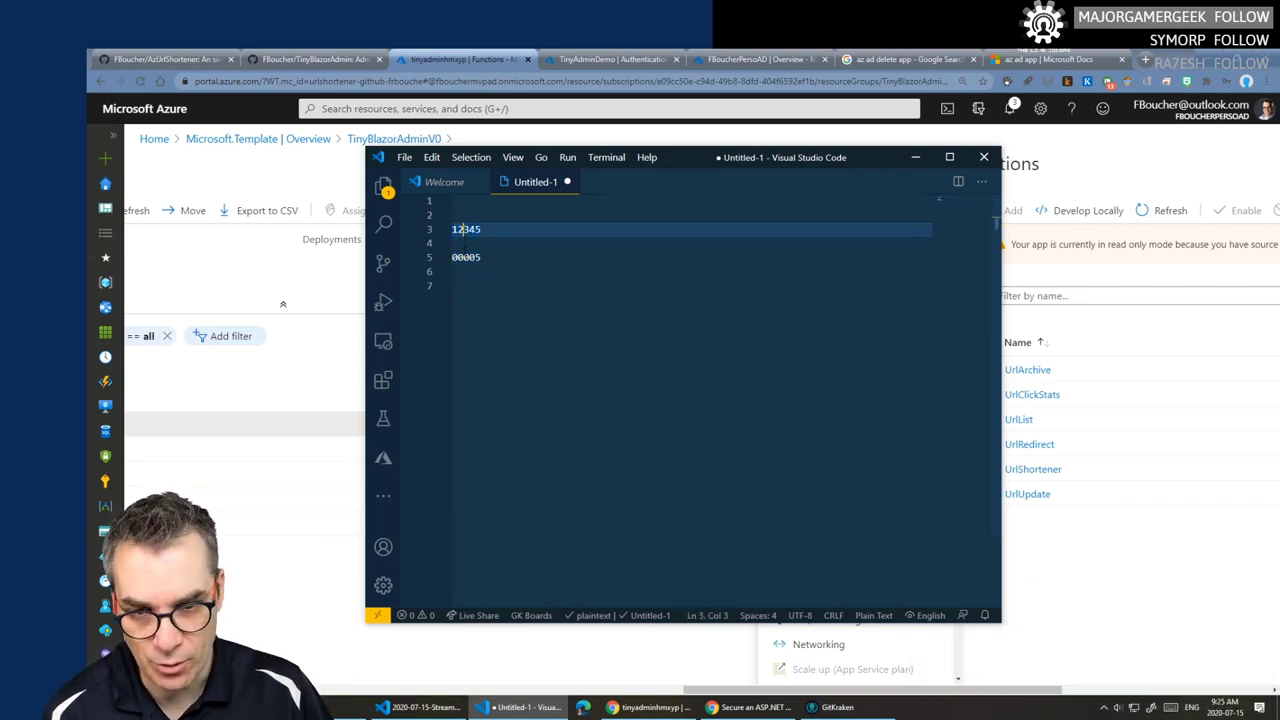
click(469, 257)
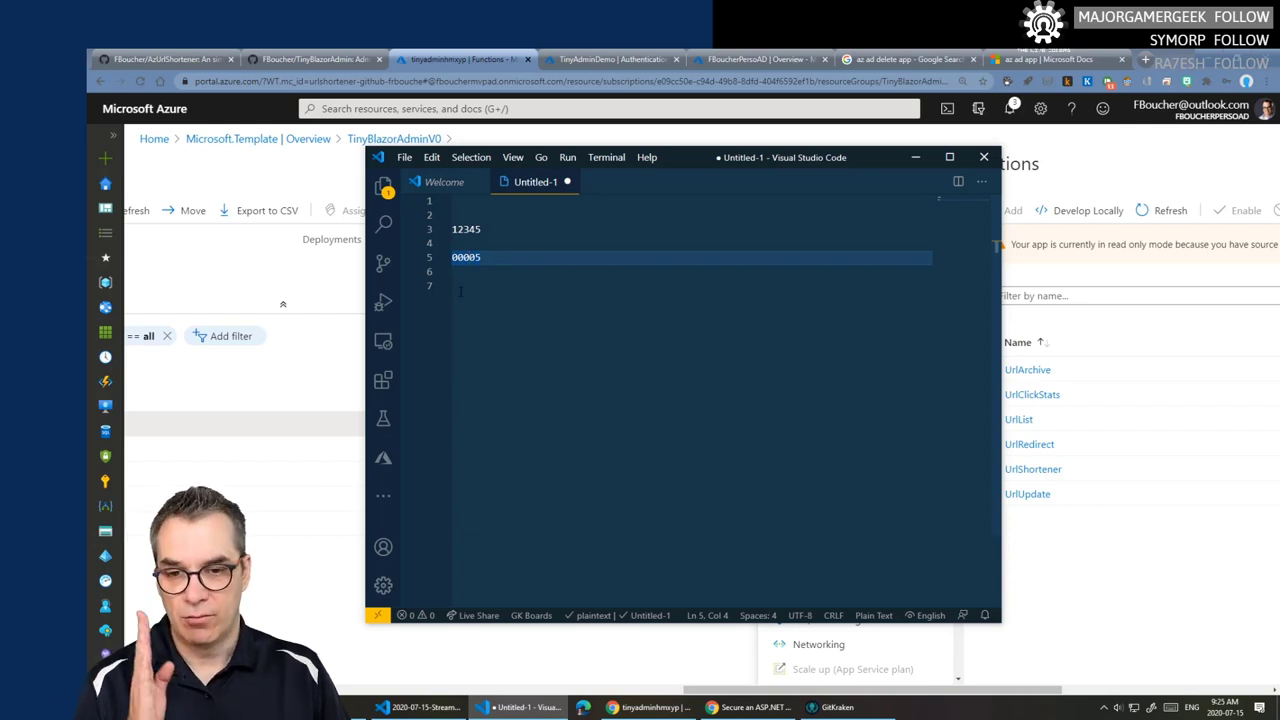
click(460, 290)
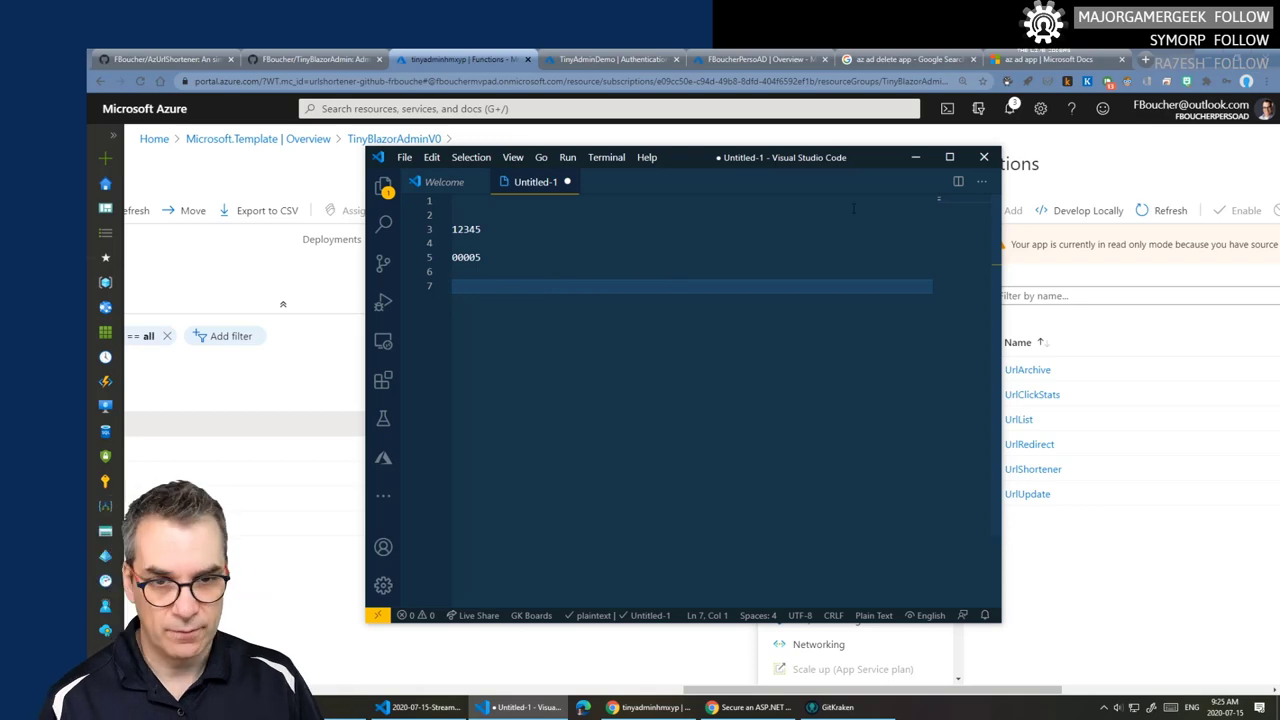
click(984, 157)
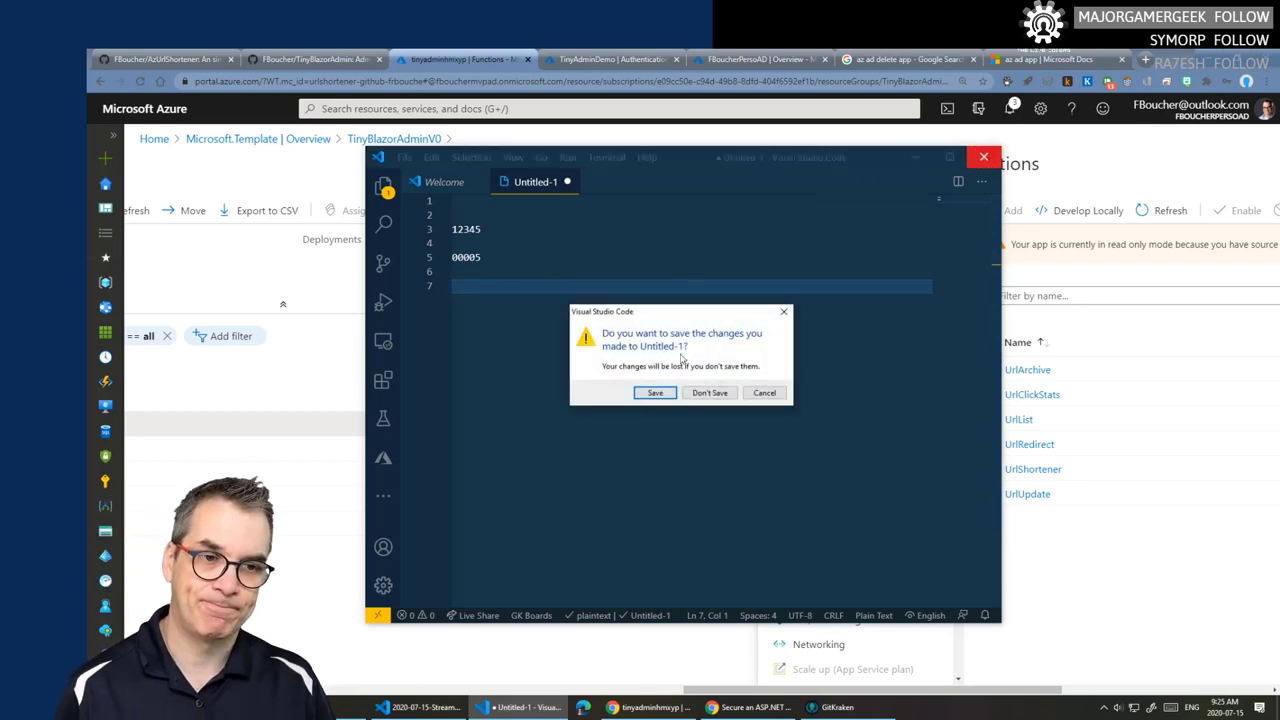
click(709, 393)
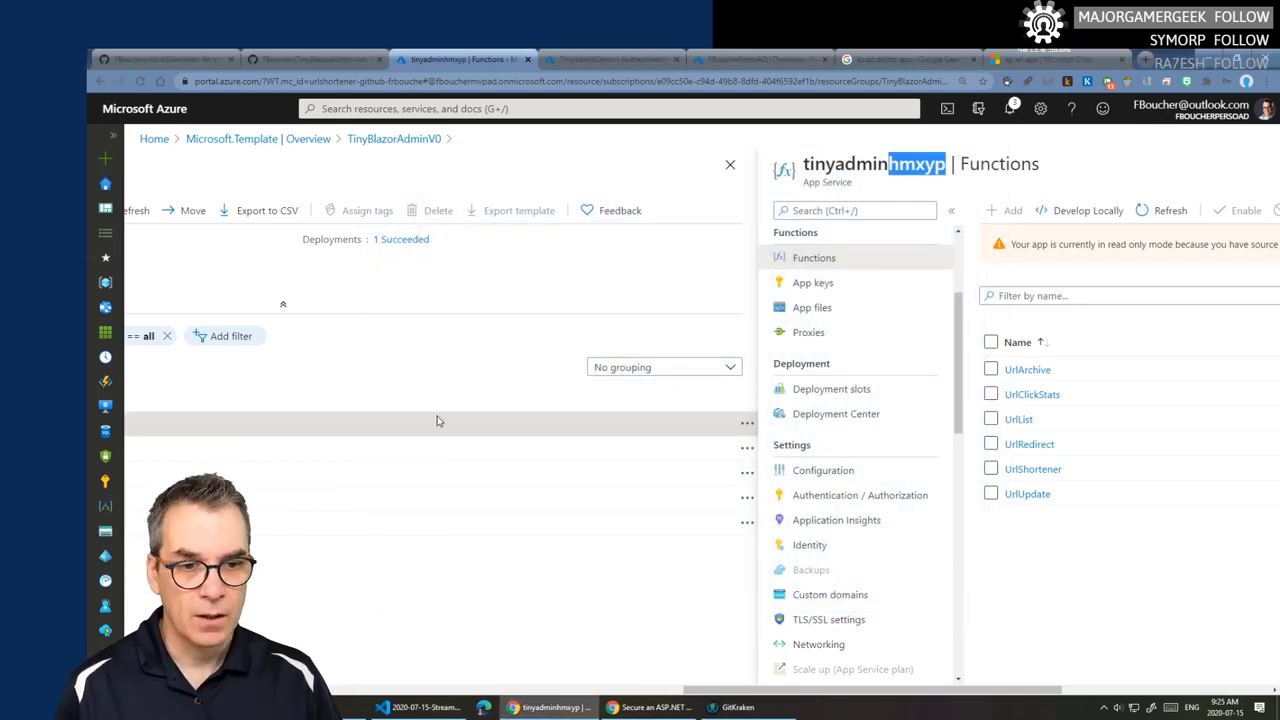
- Copy the dotnet new blazorwasm -au SingleOrg command from the Blazor security docs
key(ctrl+Tab)
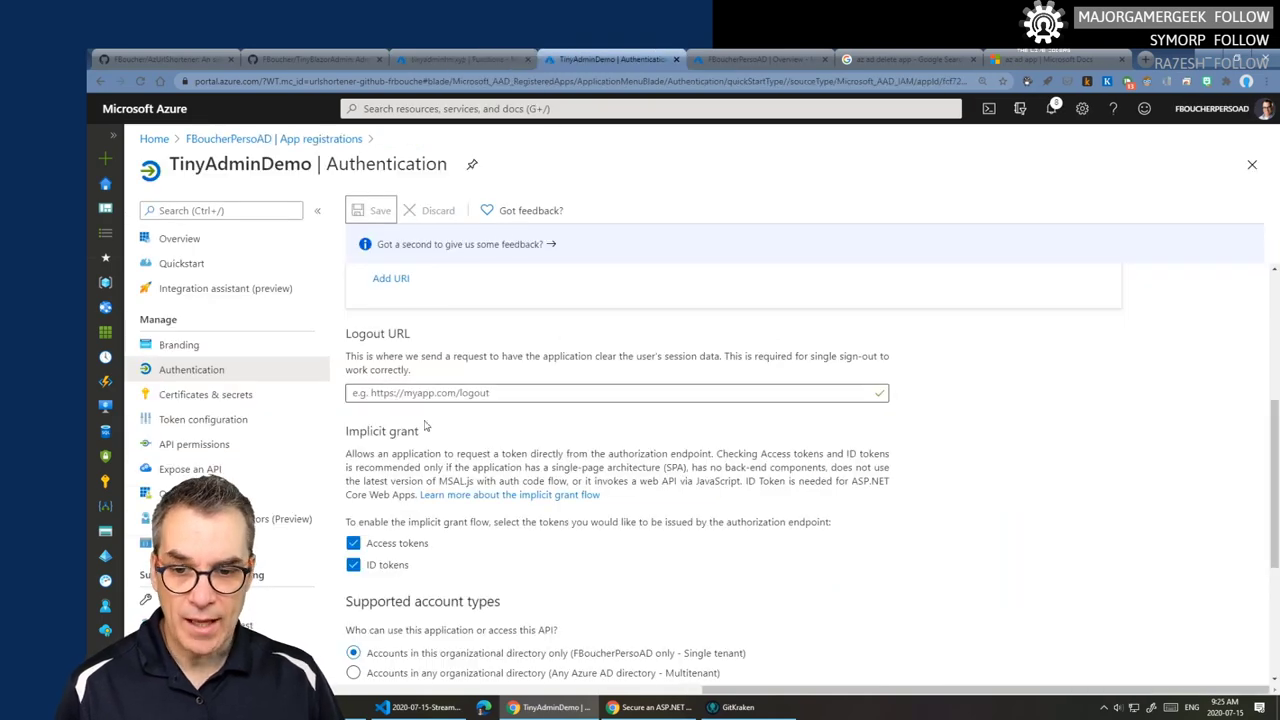
scroll(440, 454, down, 3)
scroll(438, 454, up, 2)
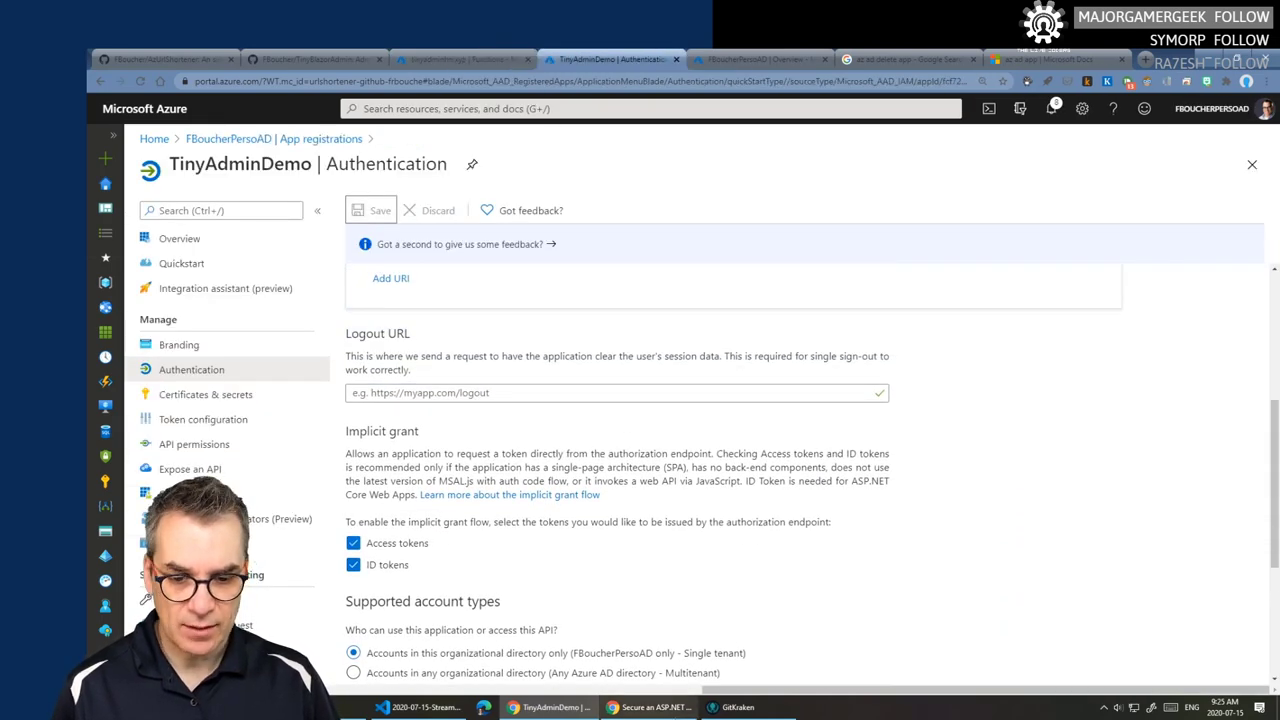
click(652, 707)
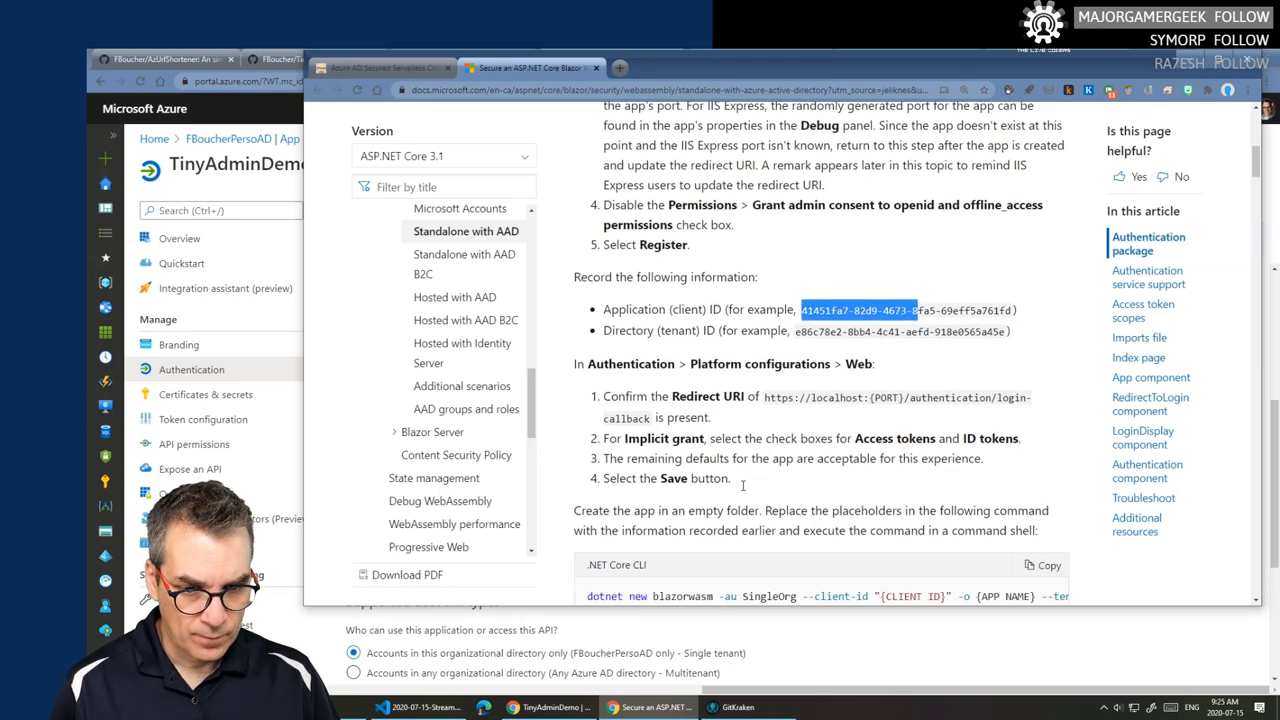
scroll(824, 484, down, 2)
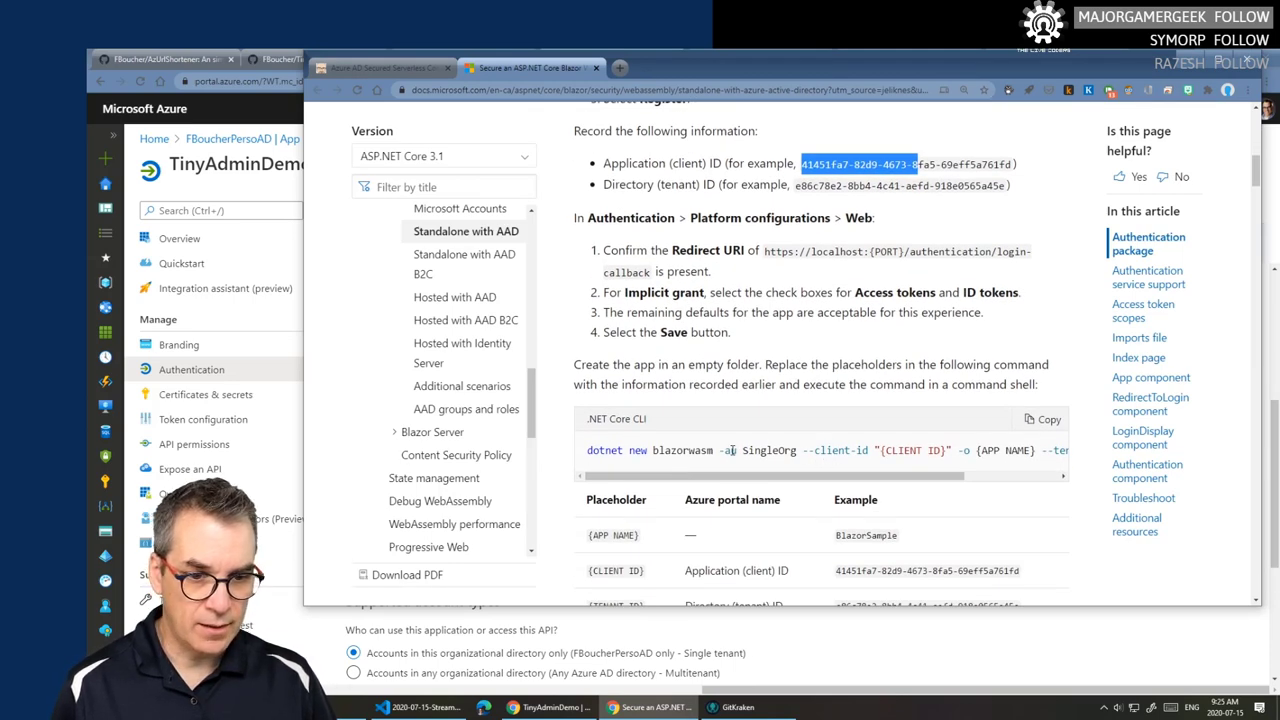
click(1044, 424)
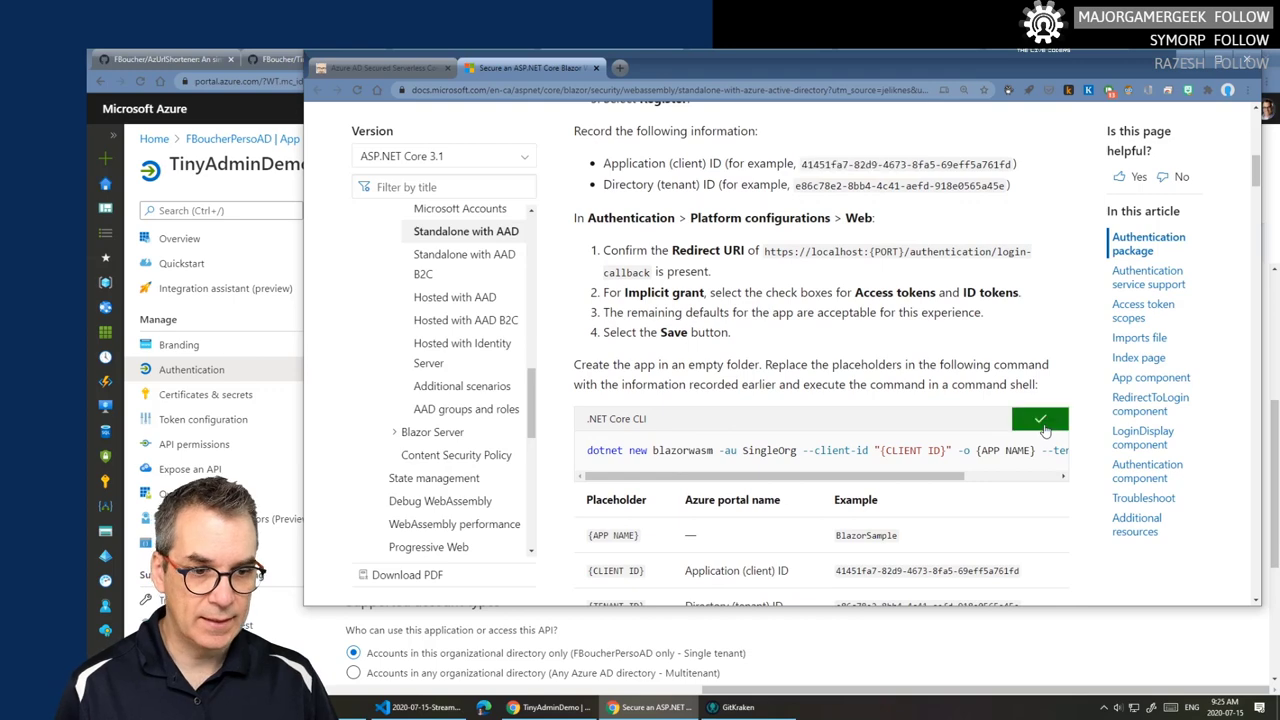
click(420, 707)
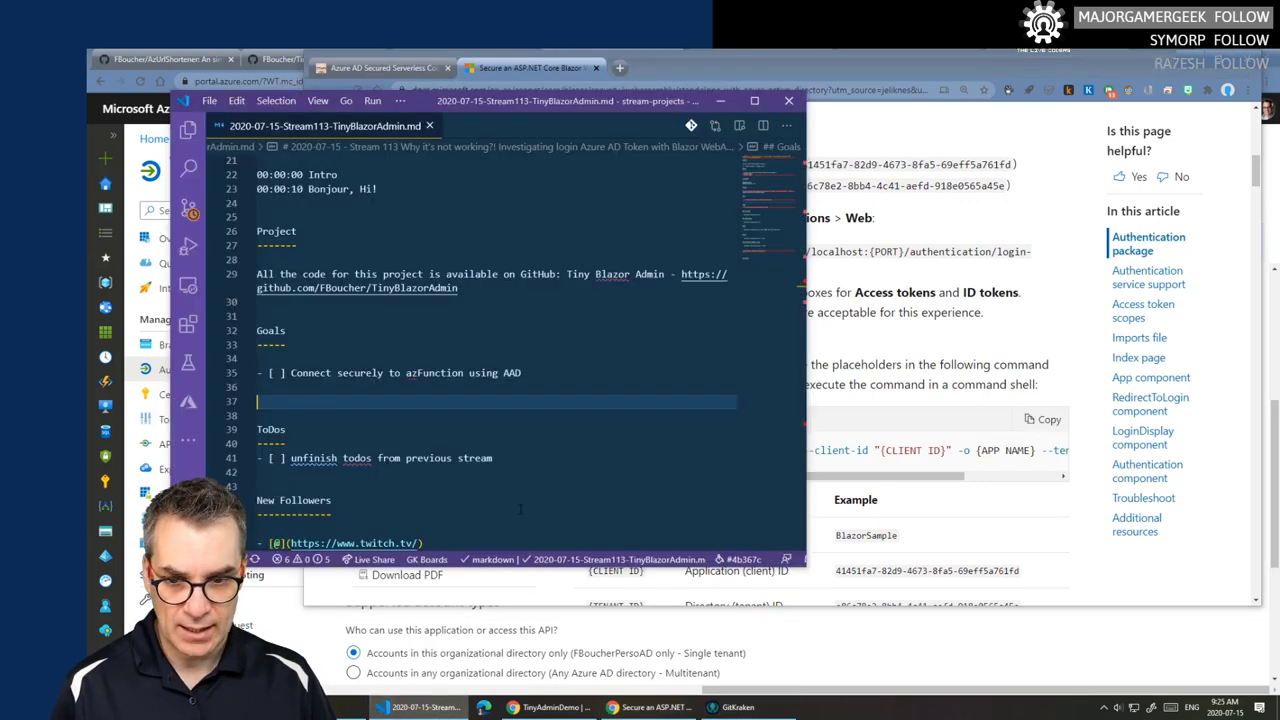
- Paste the dotnet new blazorwasm command into the notes and fill in TinyAdminDemo's client ID
scroll(391, 470, down, 10)
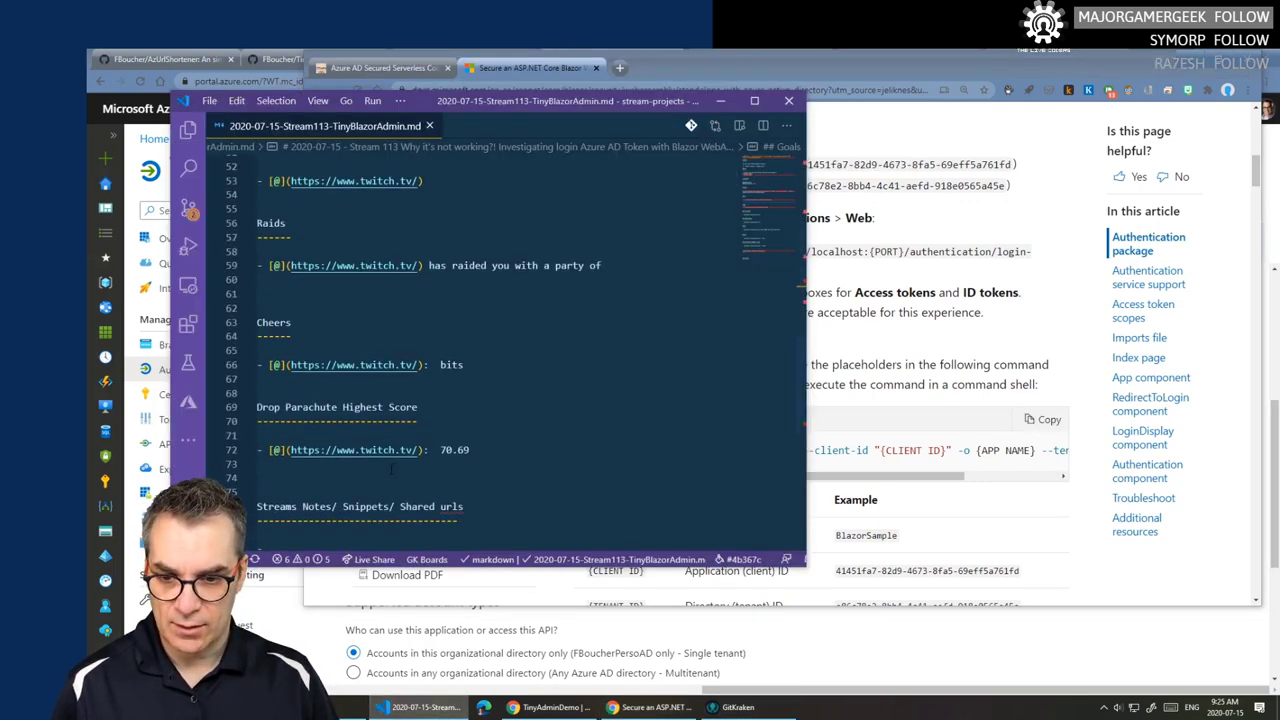
scroll(391, 470, down, 3)
click(333, 399)
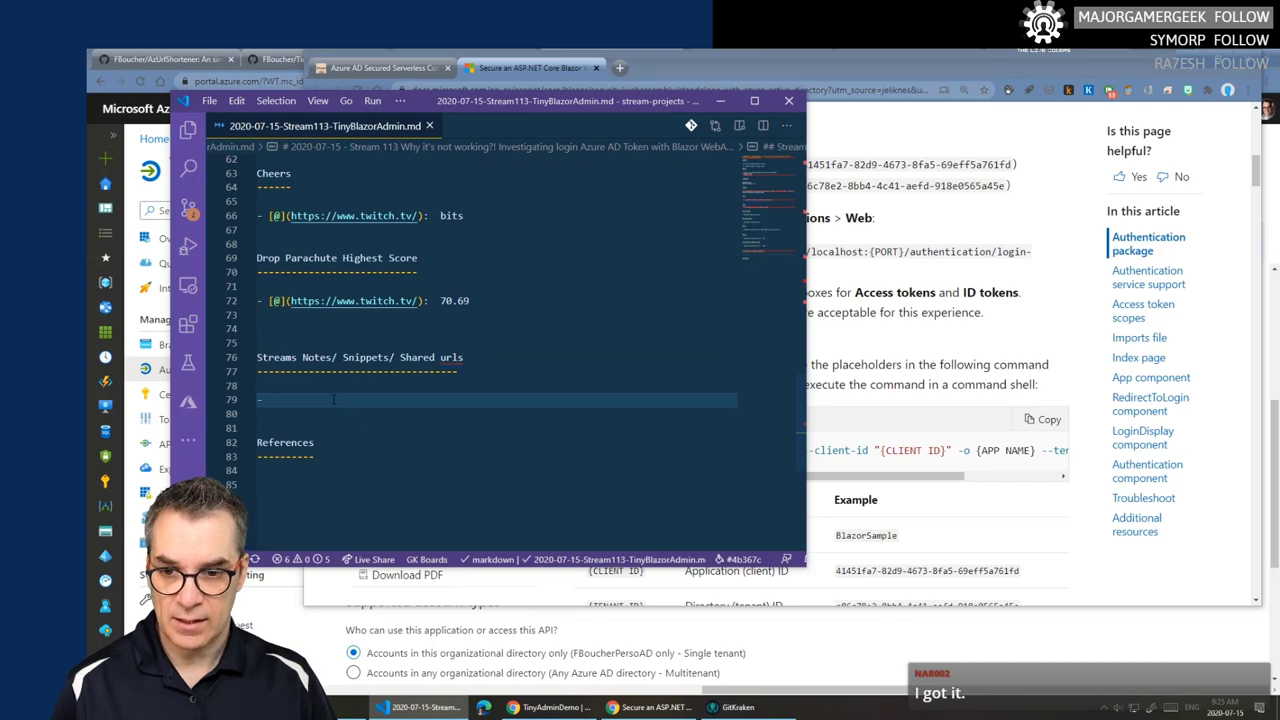
key(ctrl+v)
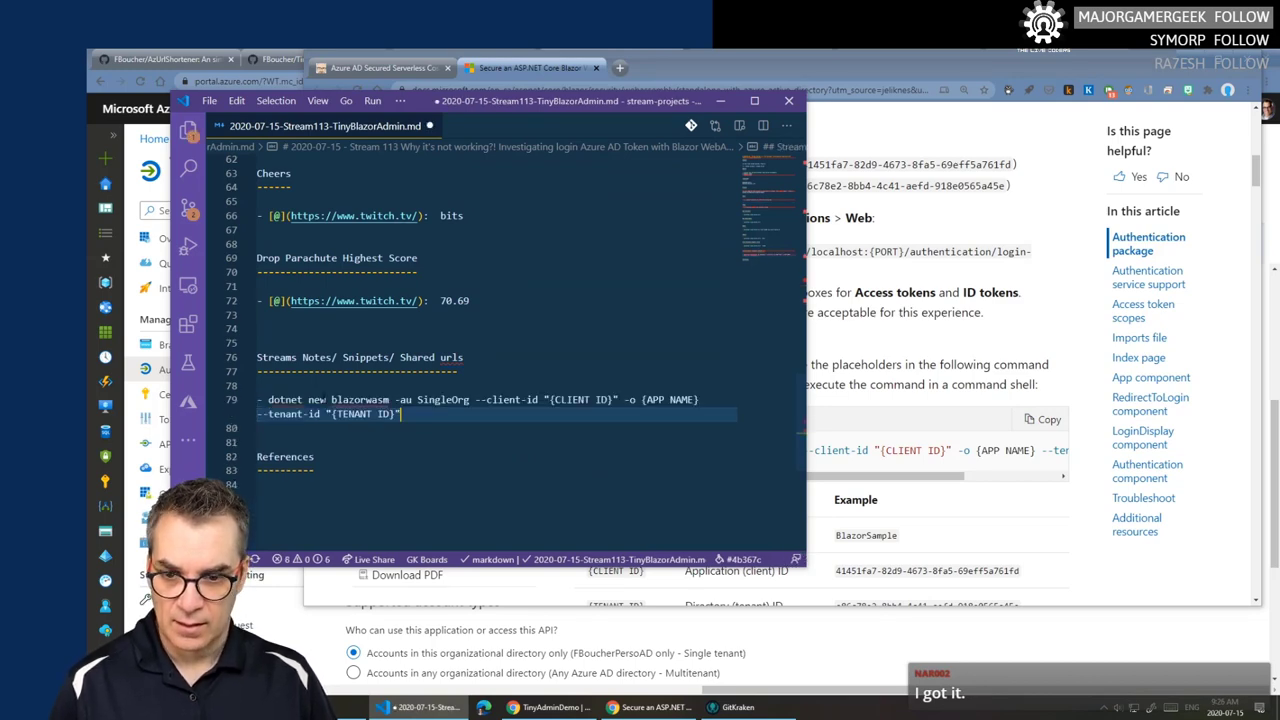
click(517, 68)
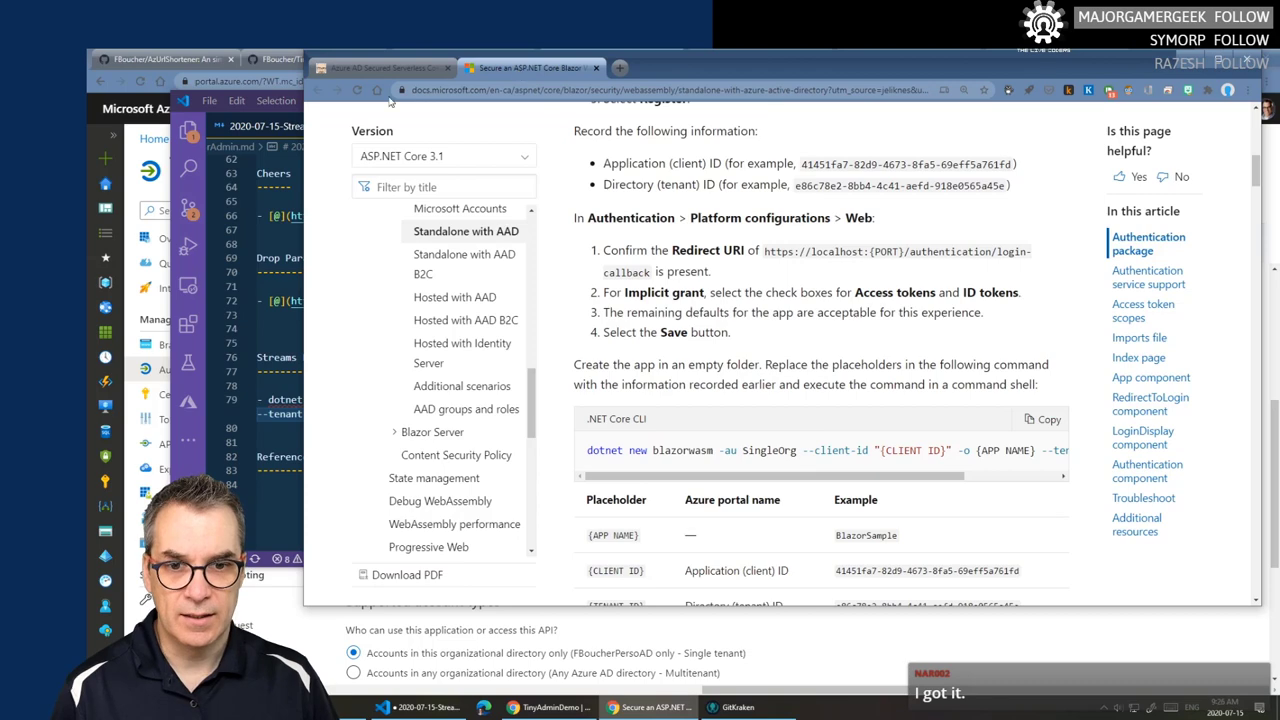
click(276, 60)
click(615, 59)
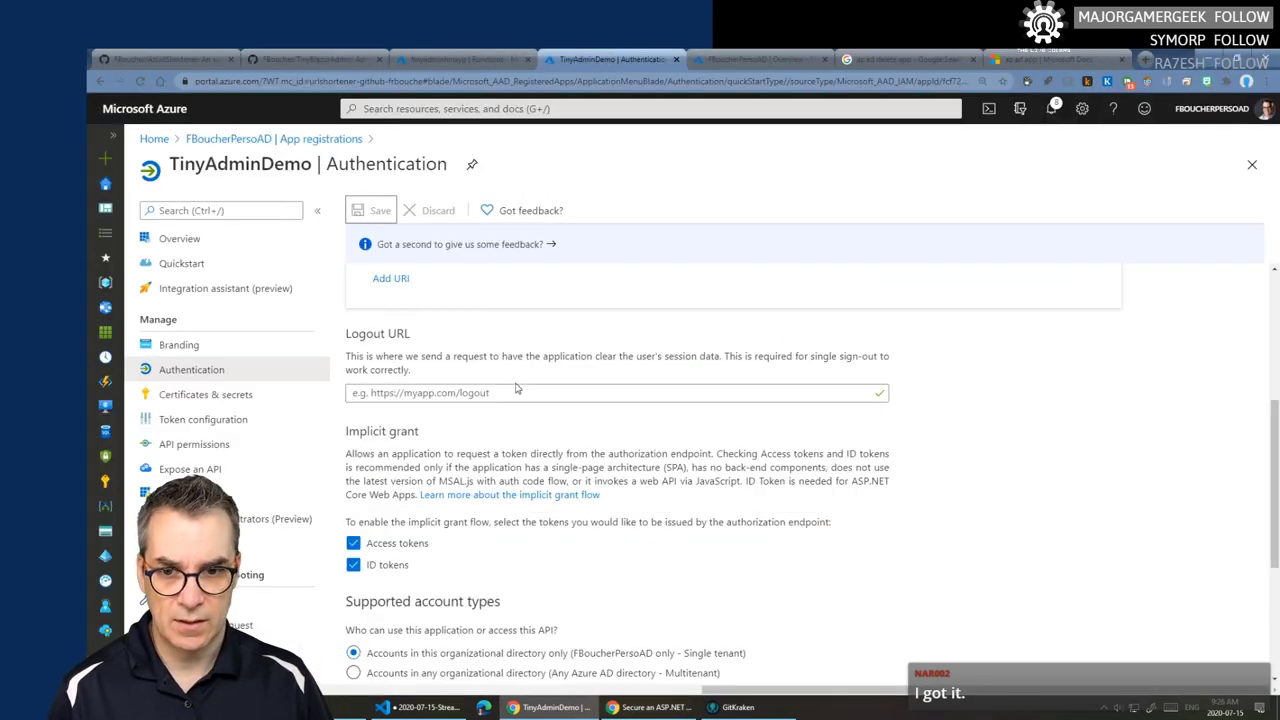
scroll(516, 388, up, 3)
click(197, 244)
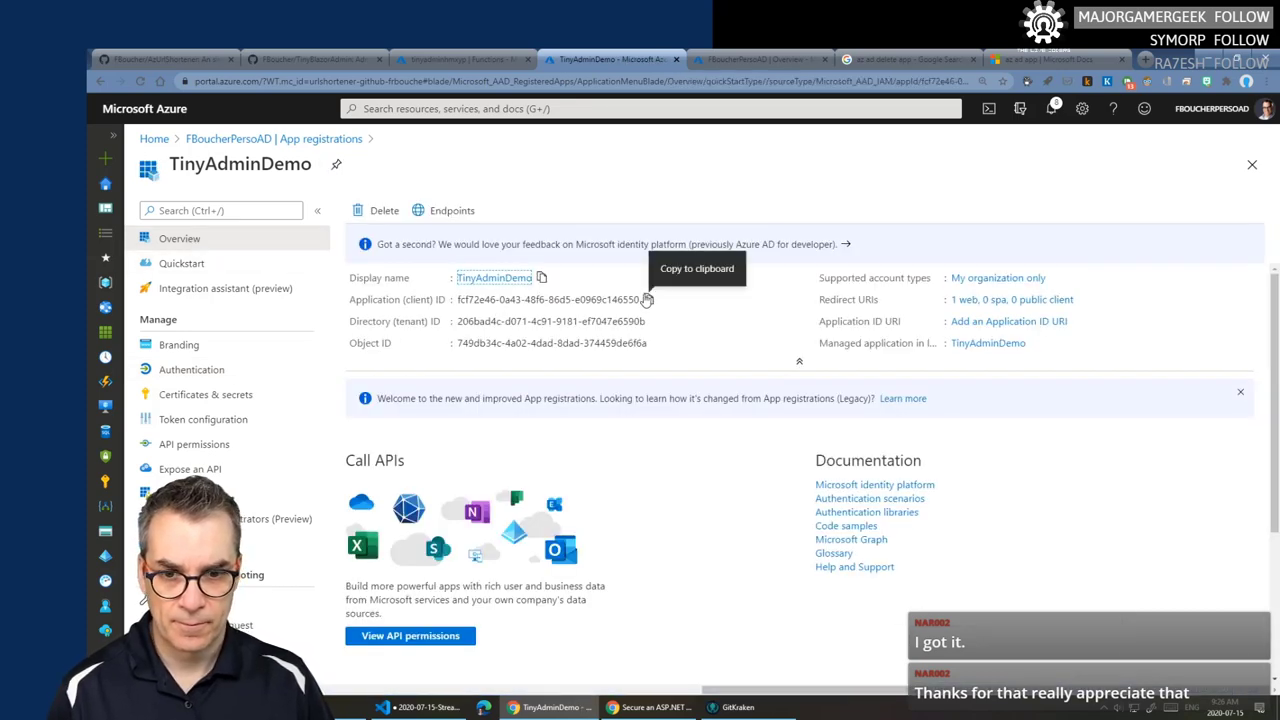
click(648, 299)
key(alt+Tab)
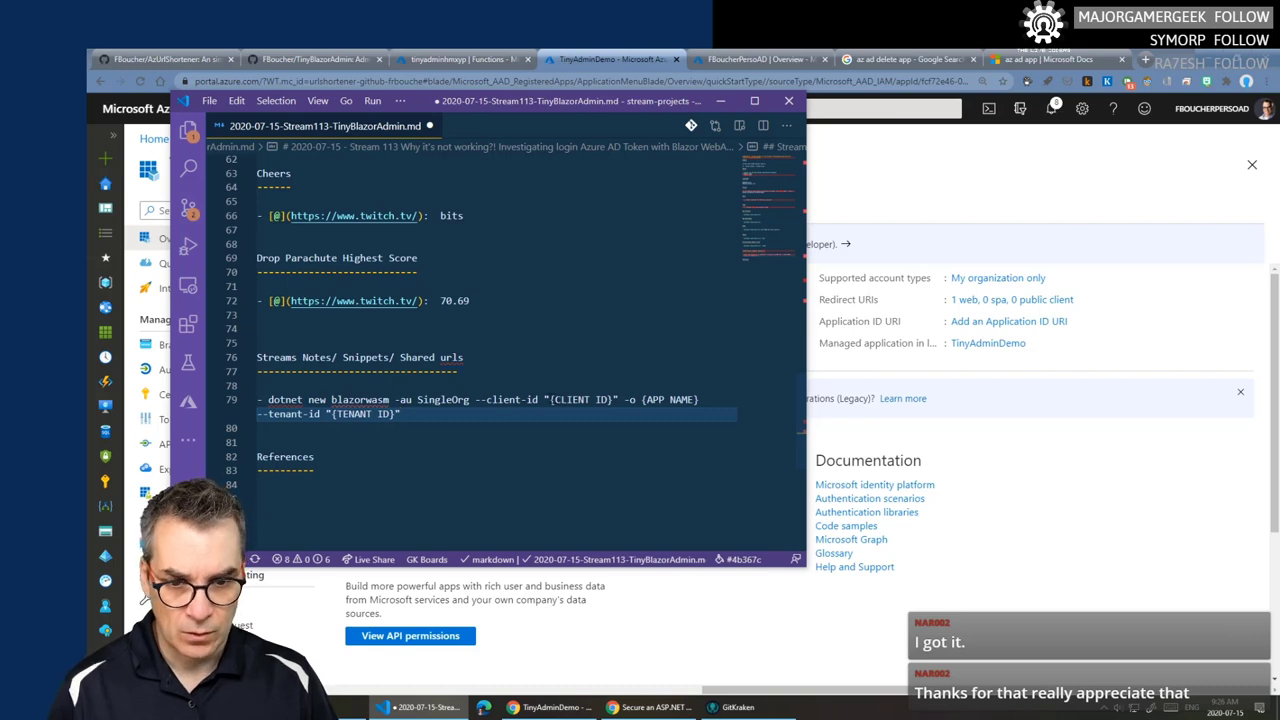
drag(550, 399, 616, 399)
key(ctrl+v)
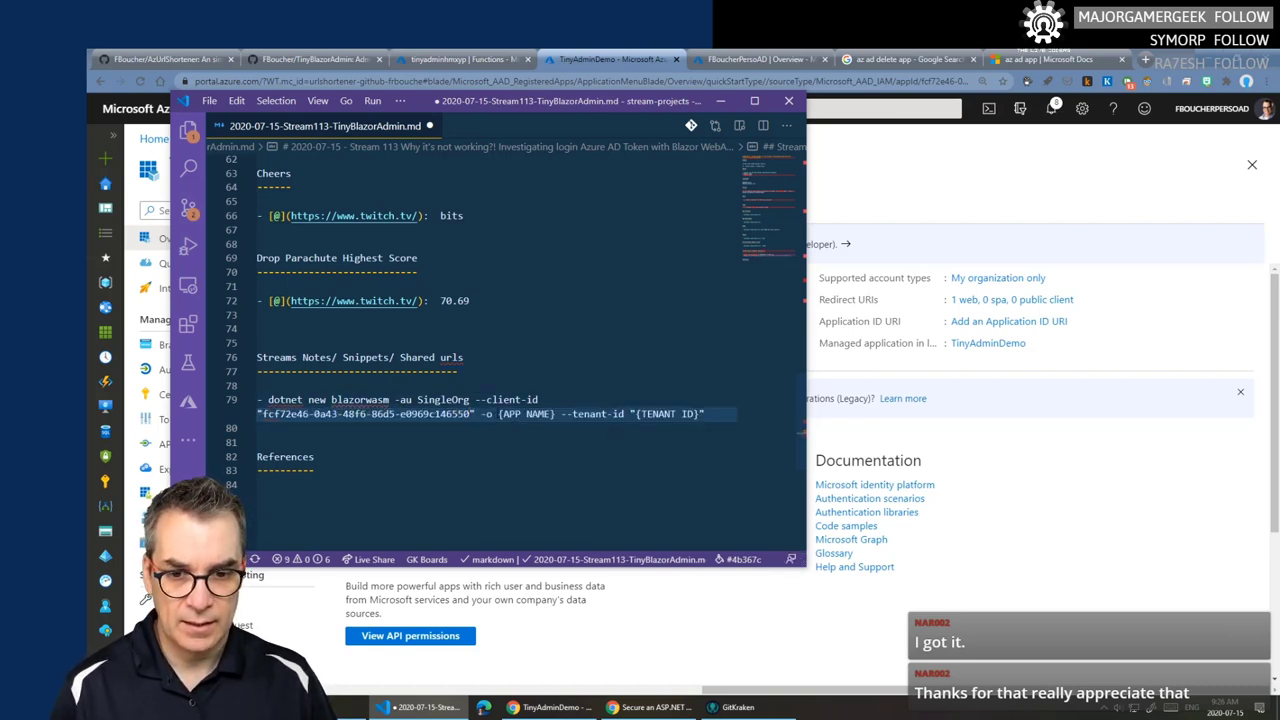
- Replace {TENANT ID} with TinyAdminDemo's tenant ID and {APP NAME} with ToDelete
drag(498, 413, 546, 413)
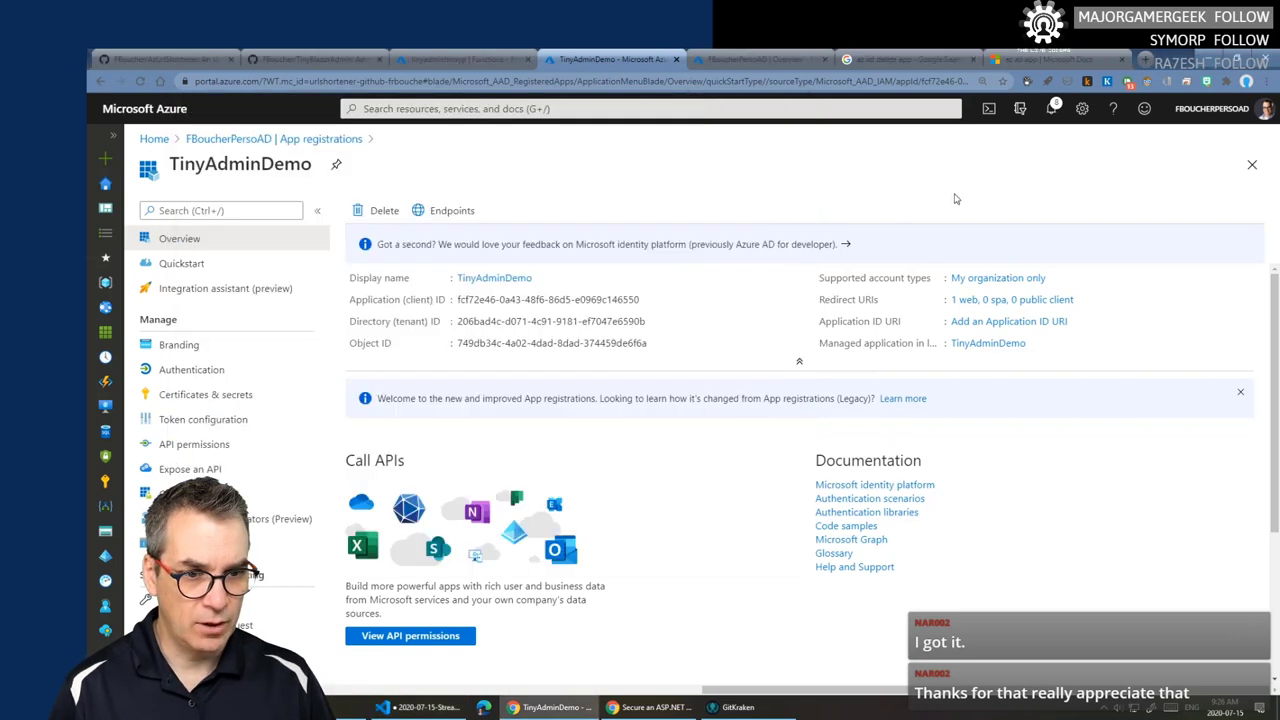
click(991, 161)
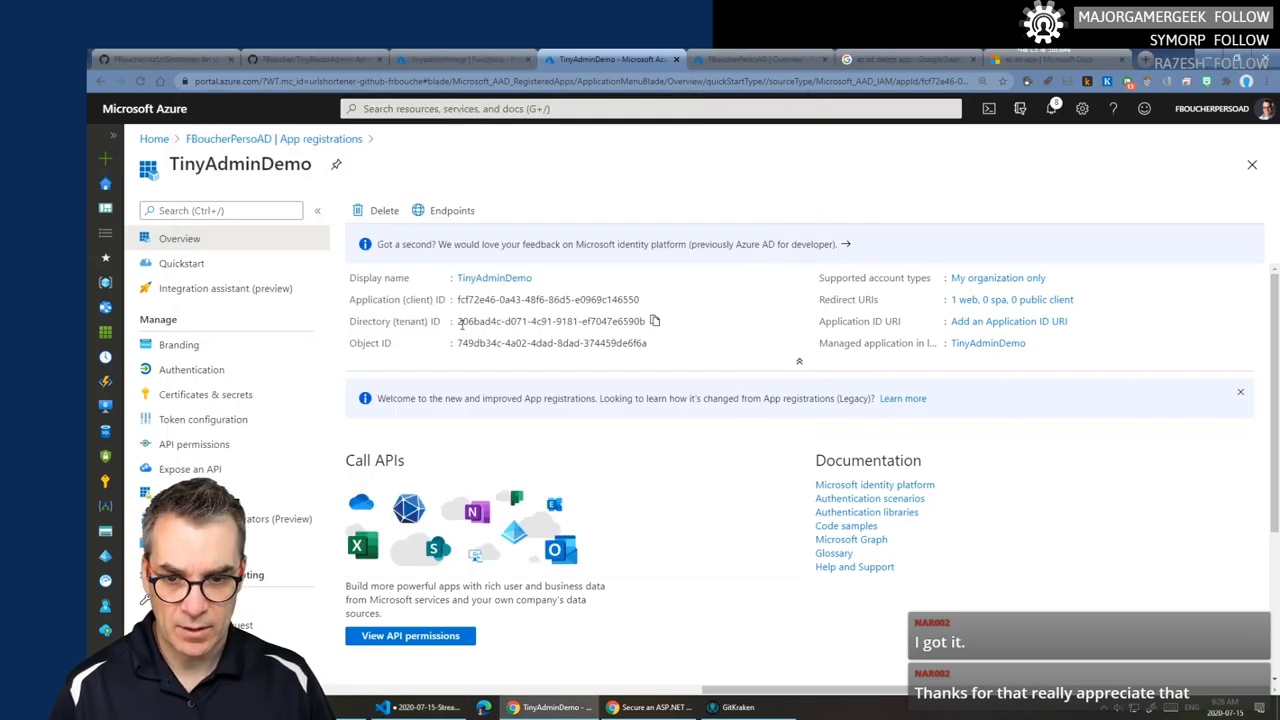
click(655, 321)
click(437, 710)
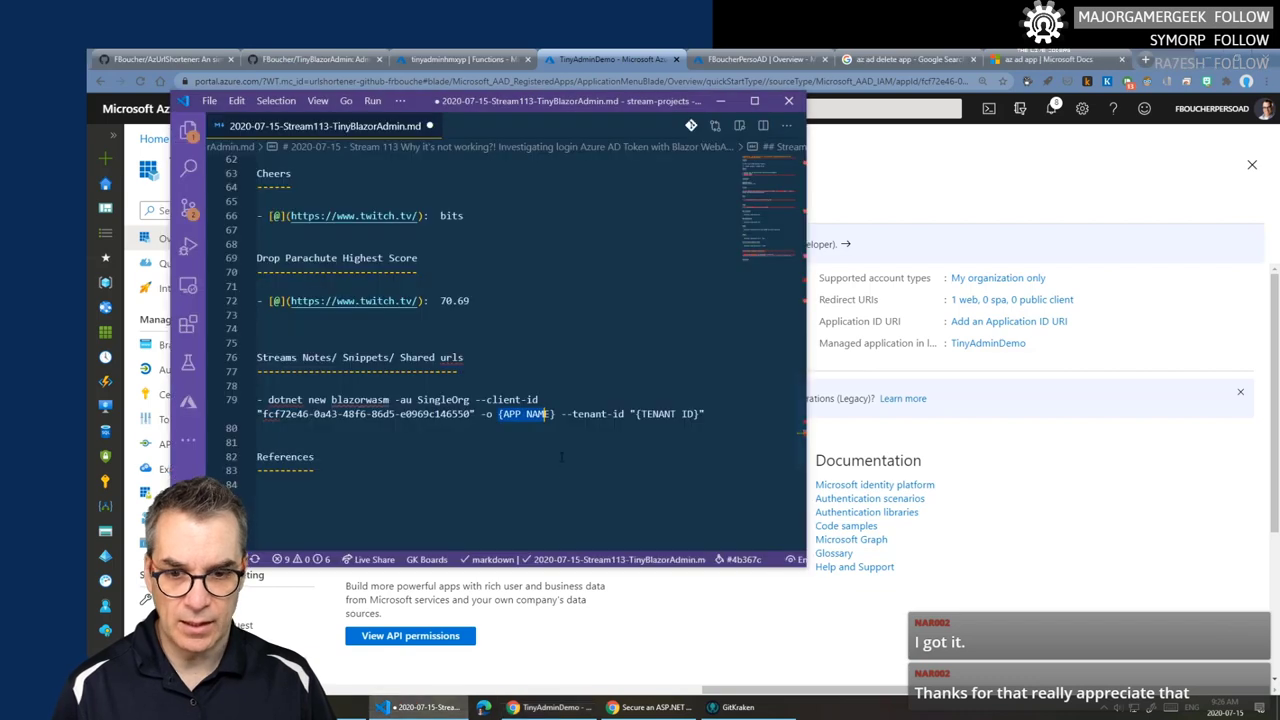
drag(636, 413, 705, 413)
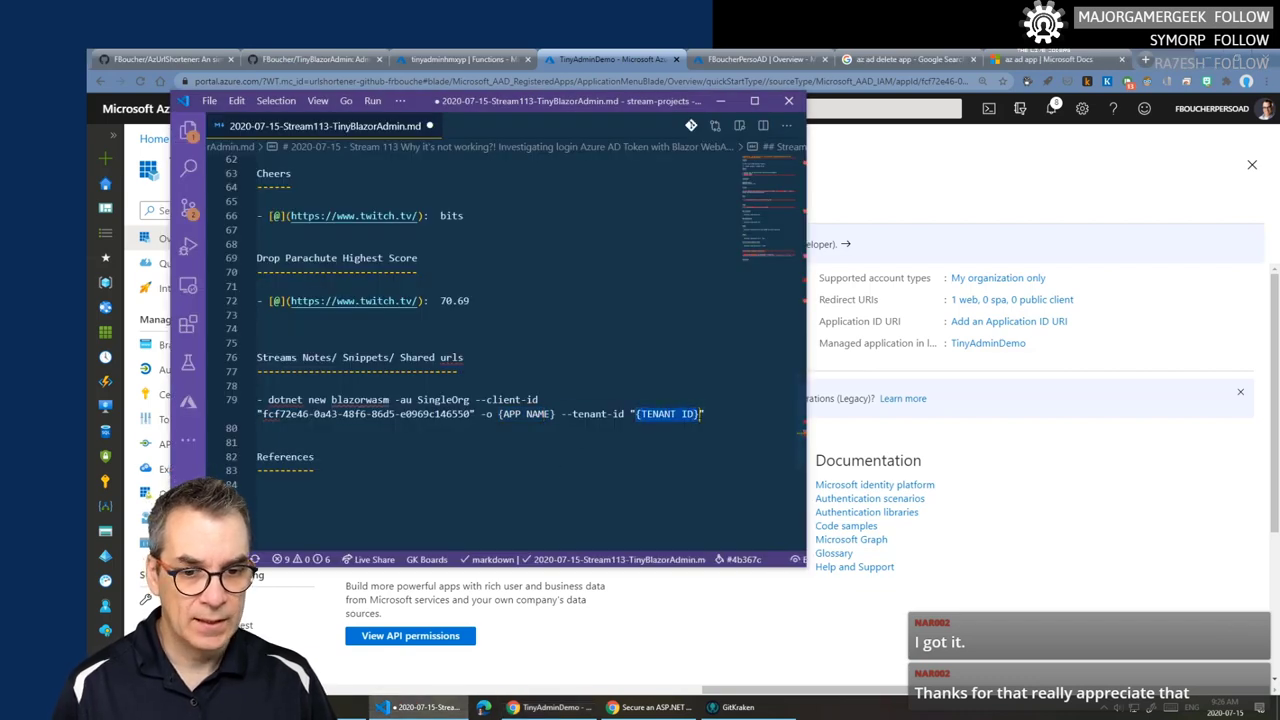
key(ctrl+v)
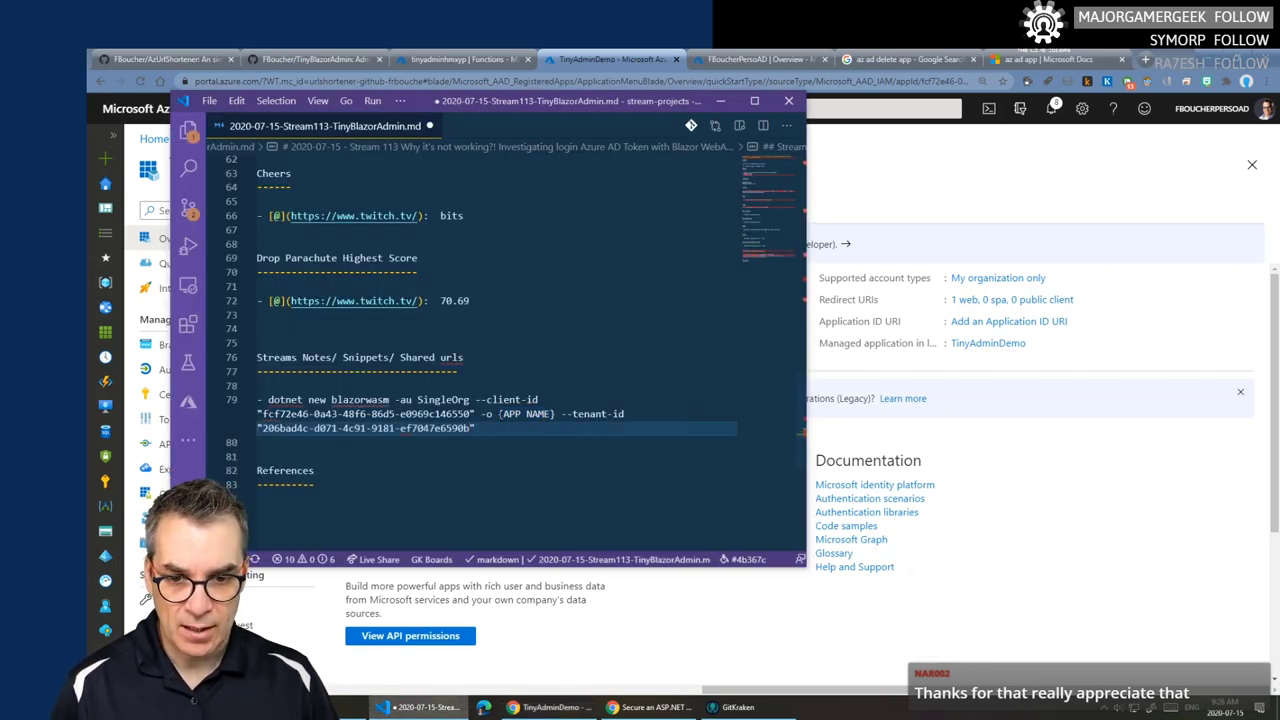
drag(499, 414, 555, 414)
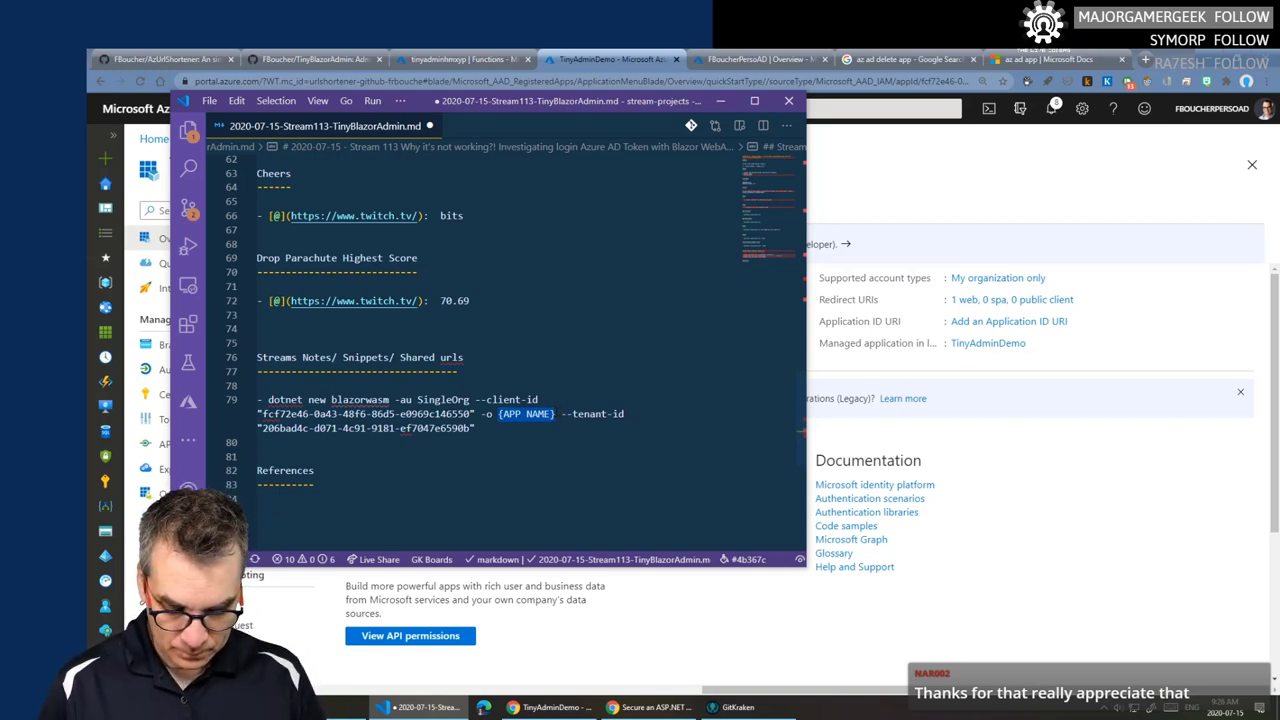
text(ToDele)
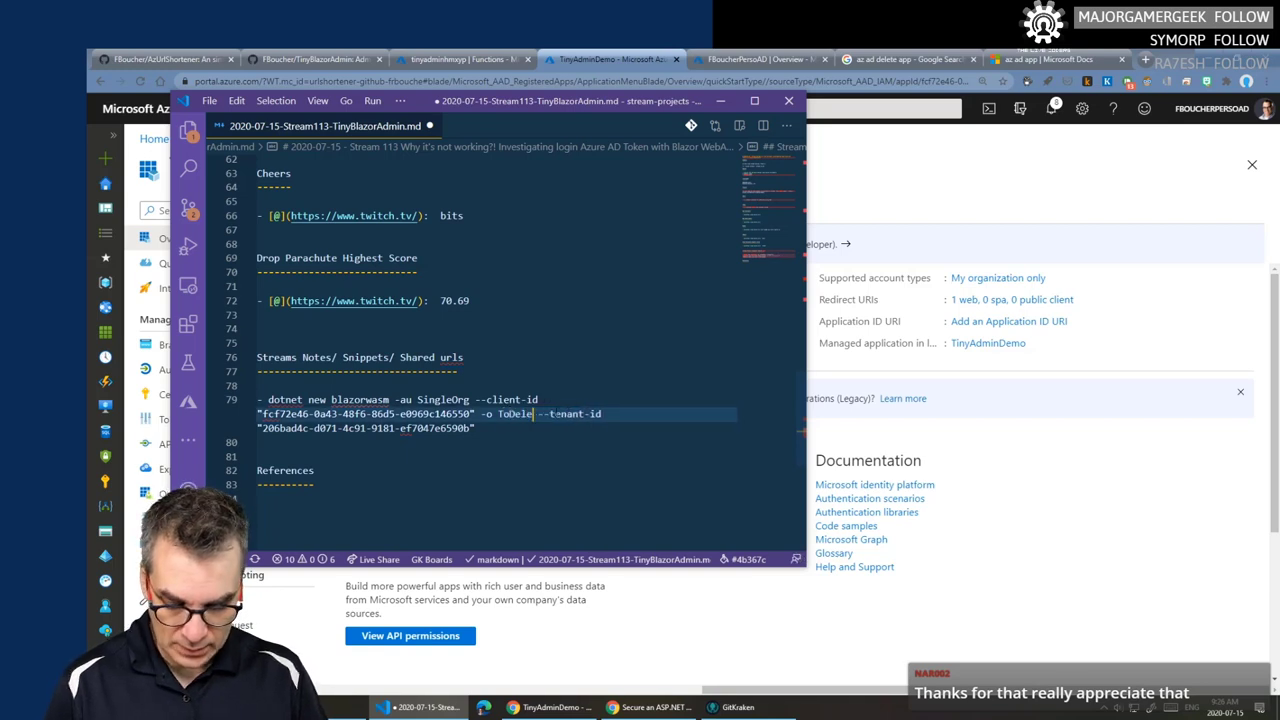
text(te)
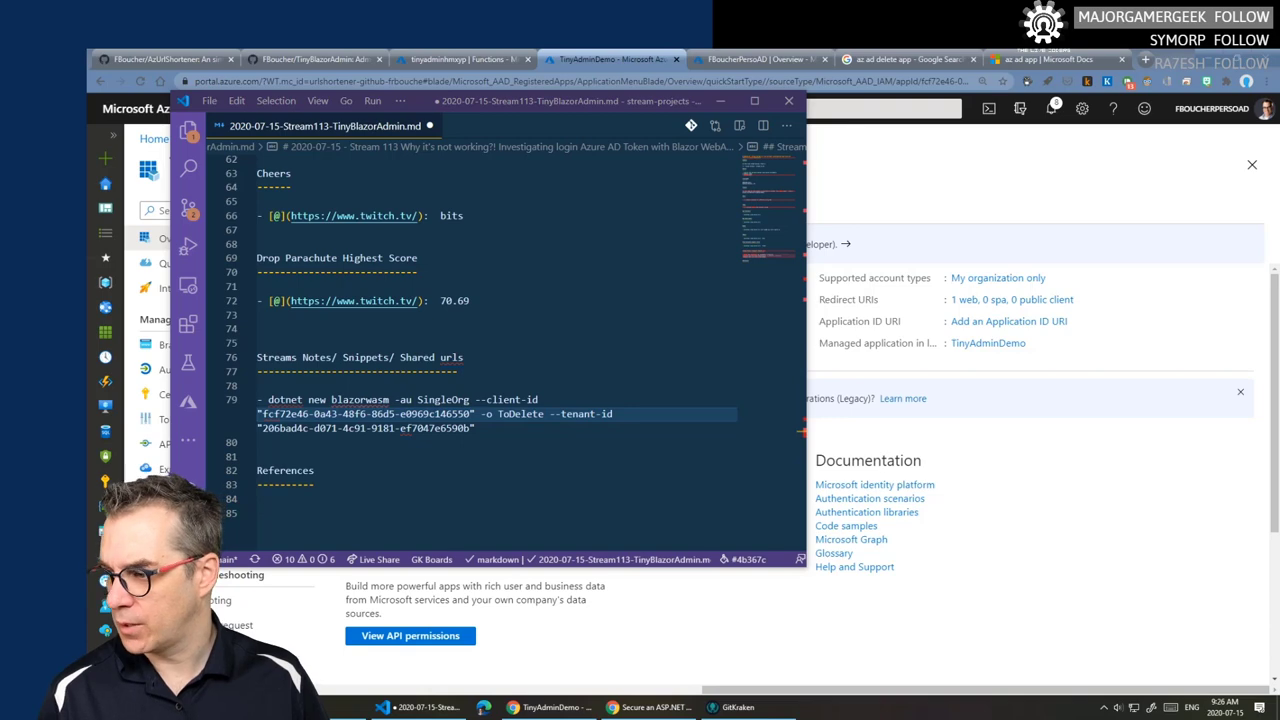
- Permanently delete the todelete folder from D:\Dev\Temp using Shift+Delete
key(super+e)
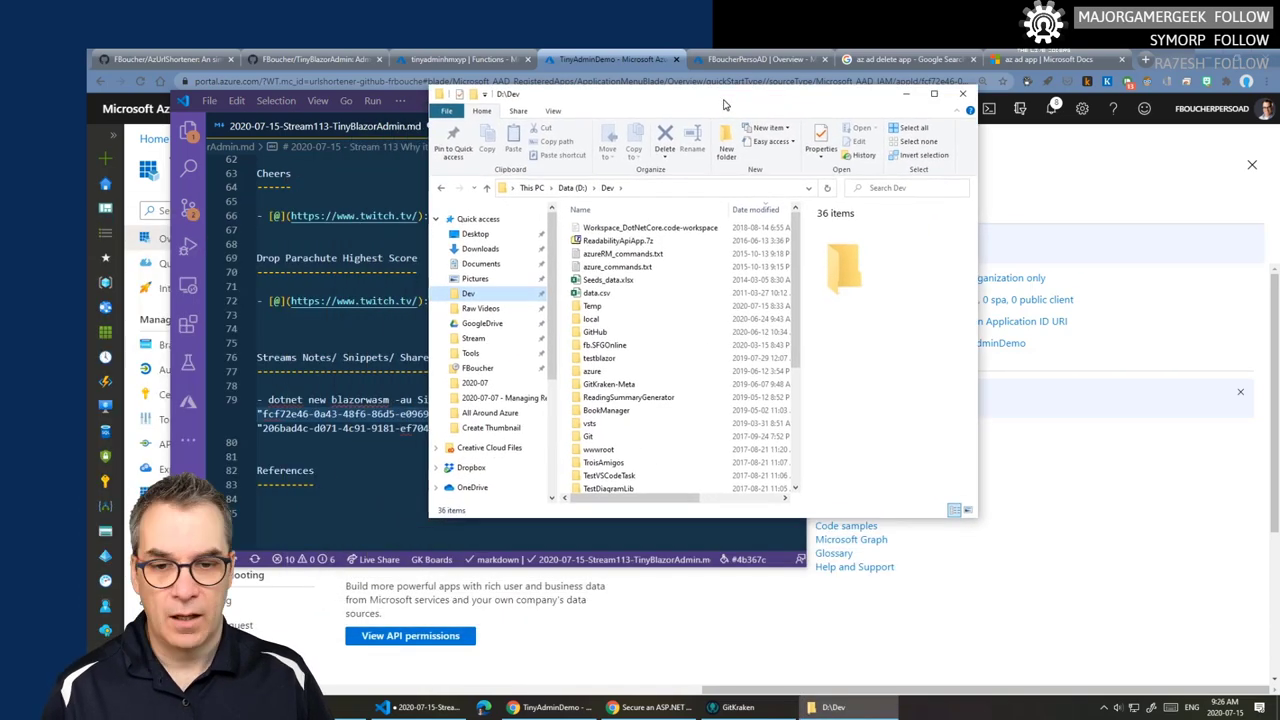
double_click(615, 312)
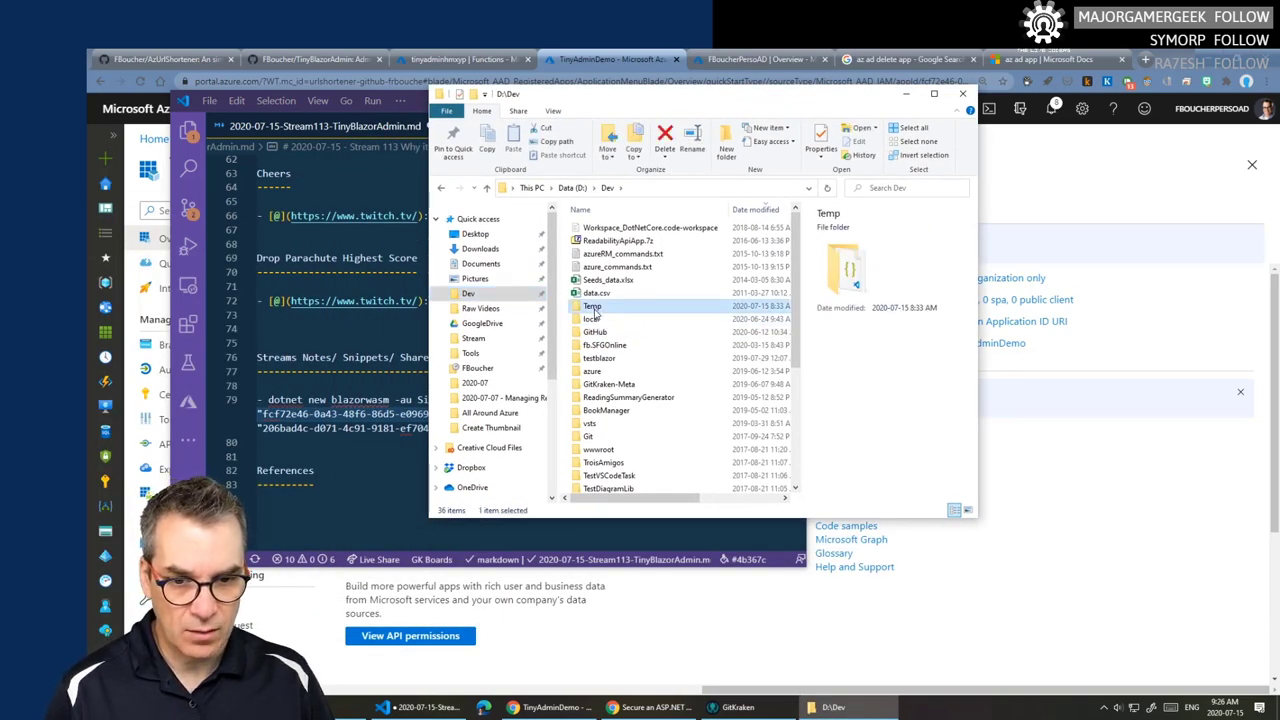
click(603, 358)
click(688, 347)
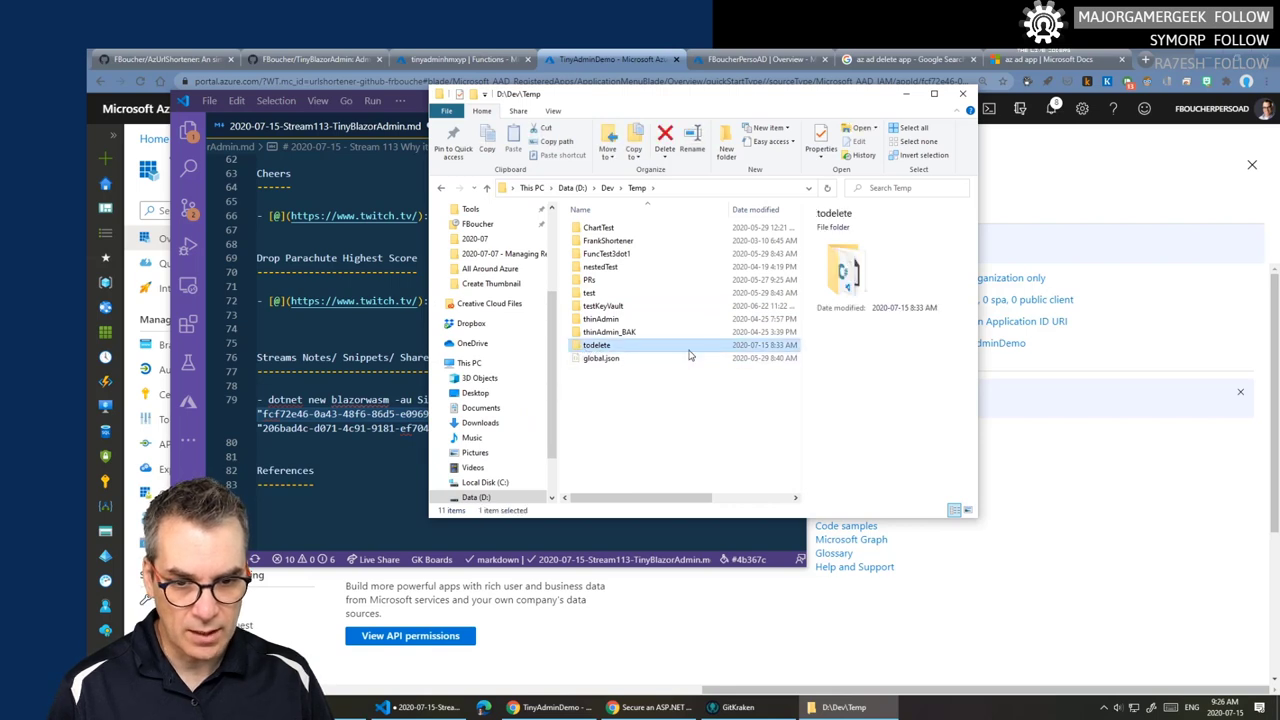
key(shift+Delete)
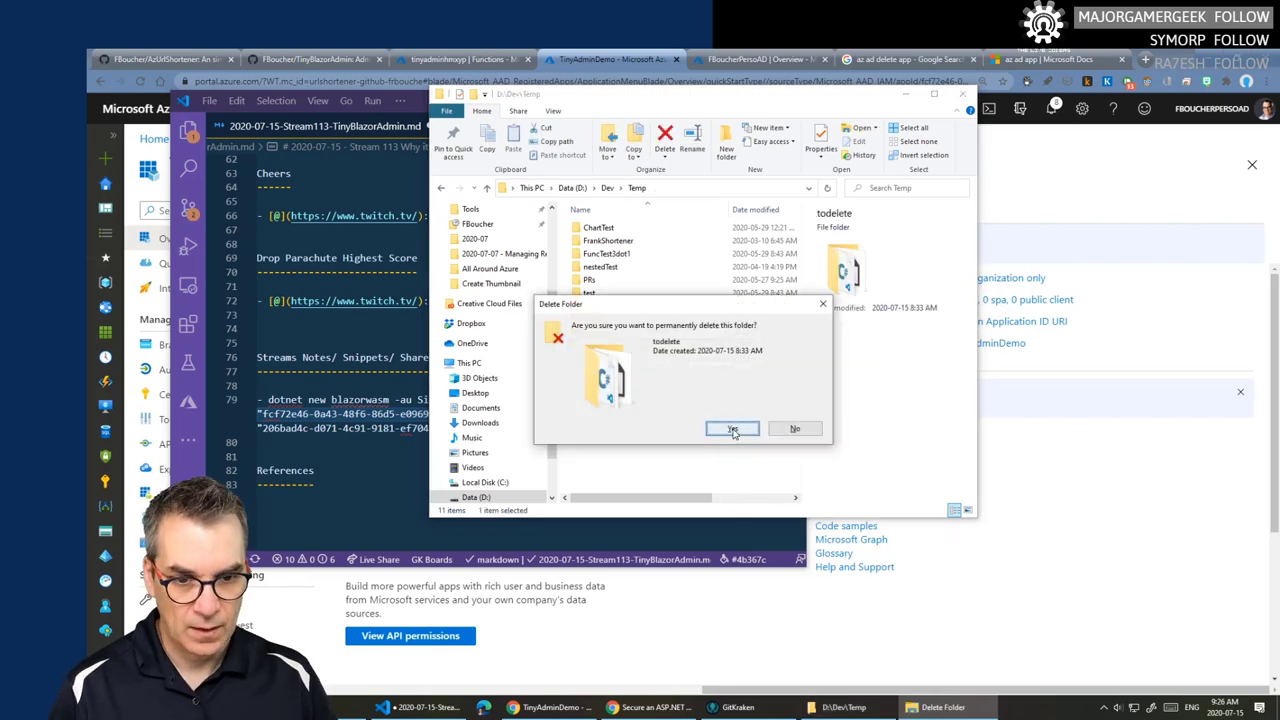
click(733, 429)
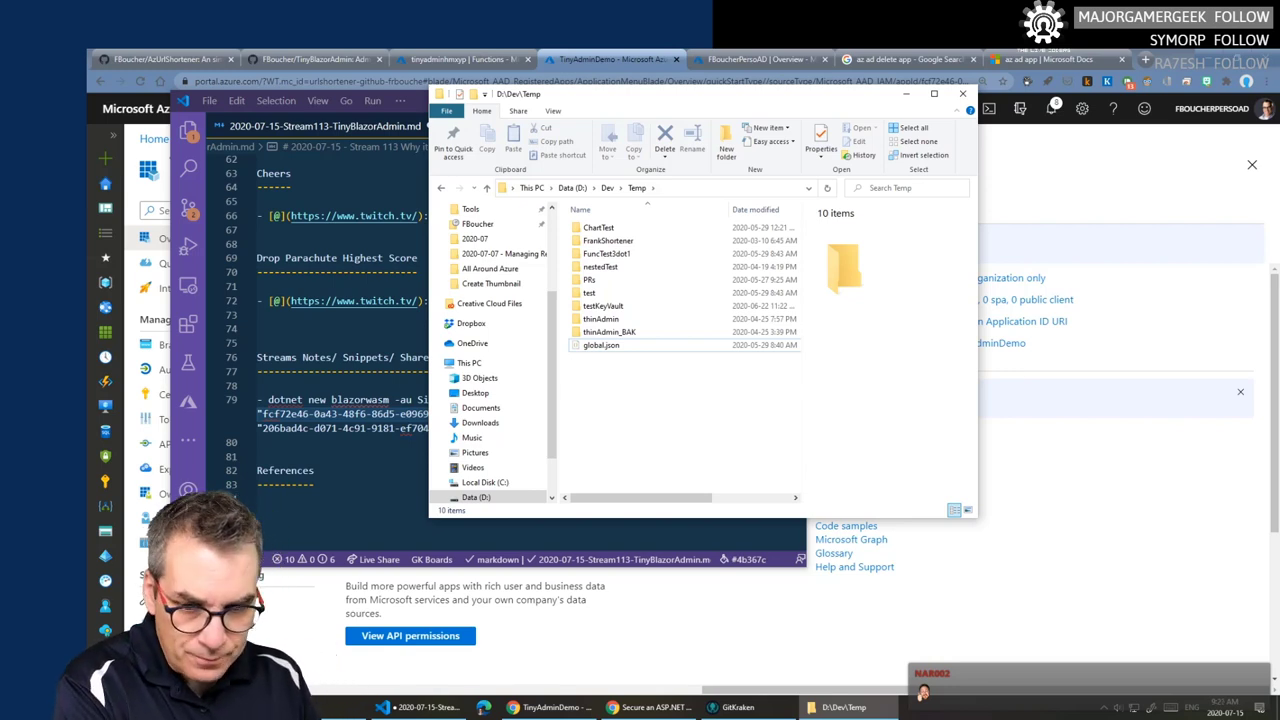
- Bring back the stream notes editor, maximize it and enlarge the text
key(alt+Tab)
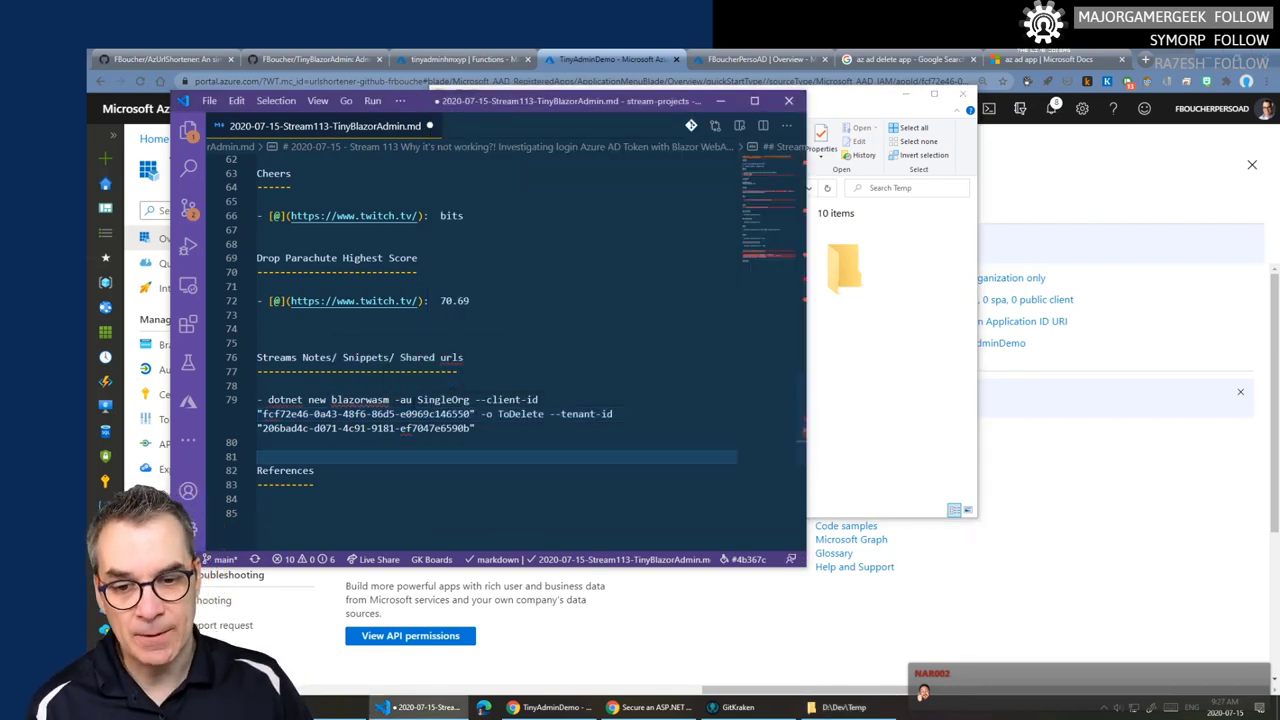
drag(398, 400, 487, 400)
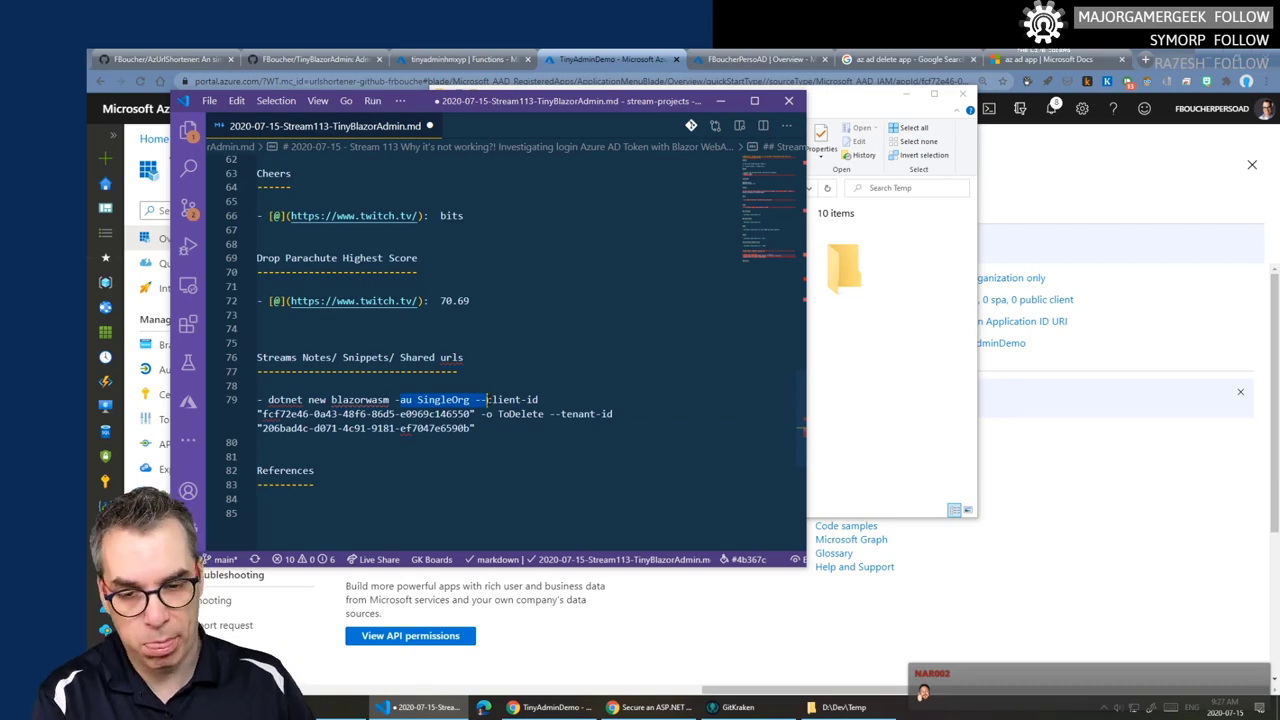
click(754, 101)
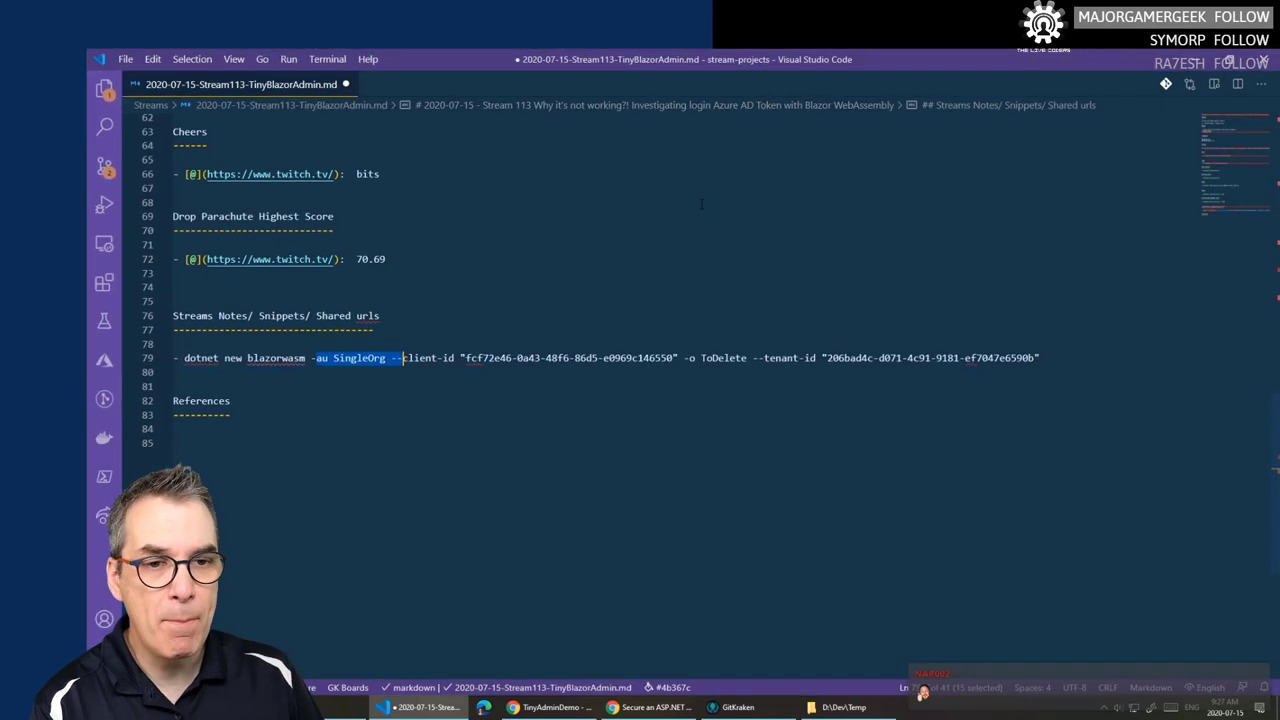
key(ctrl+equal)
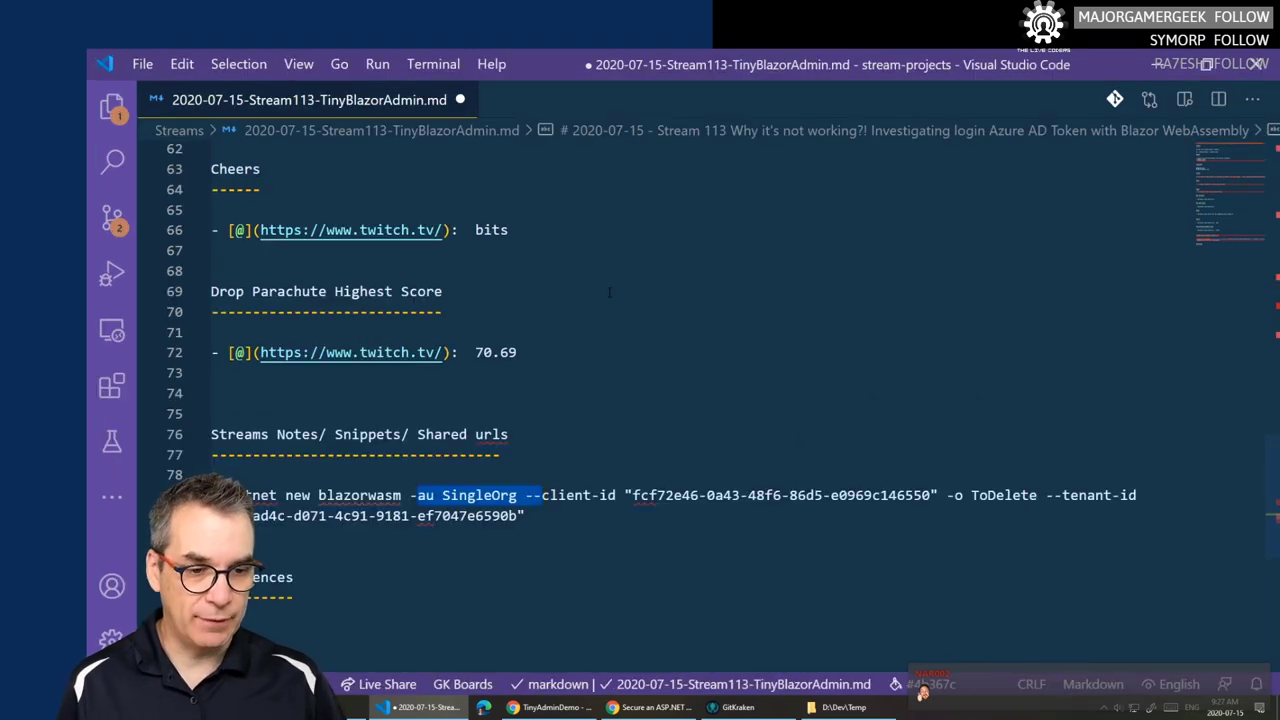
key(ctrl+equal)
- Select the full dotnet new blazorwasm command on line 79, including --client-id and --tenant-id
scroll(462, 421, down, 1)
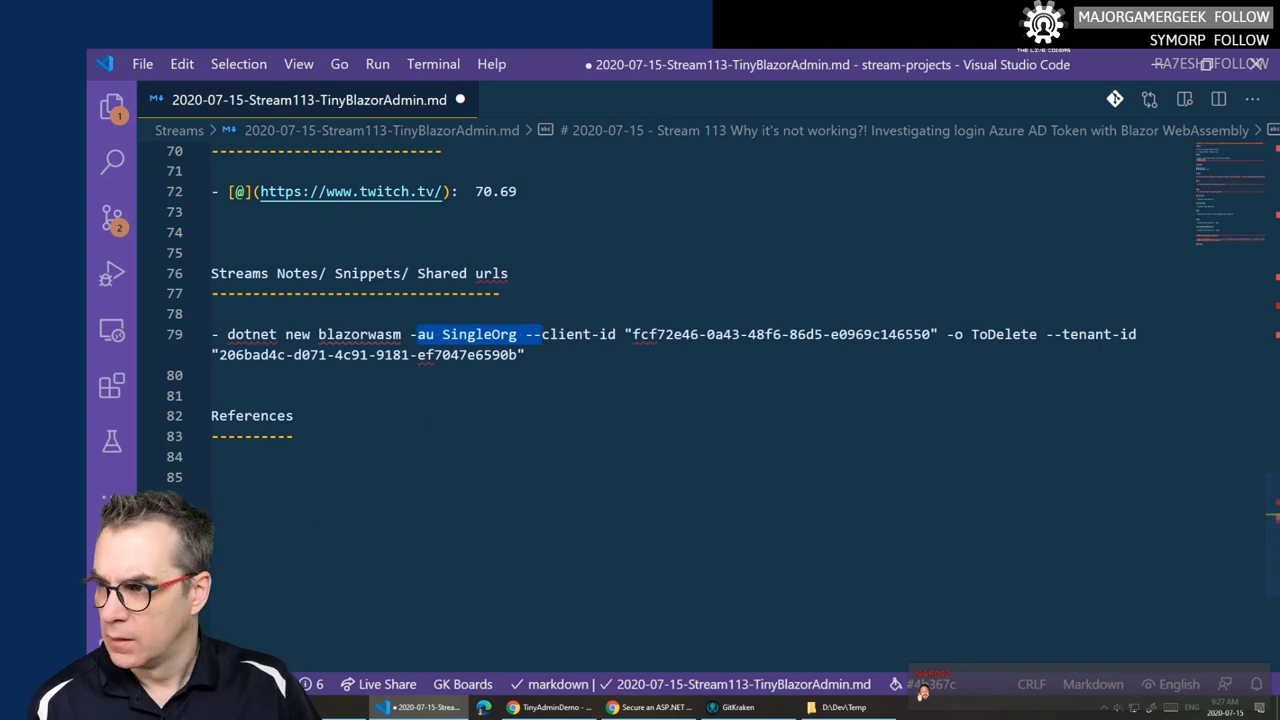
key(alt+Tab)
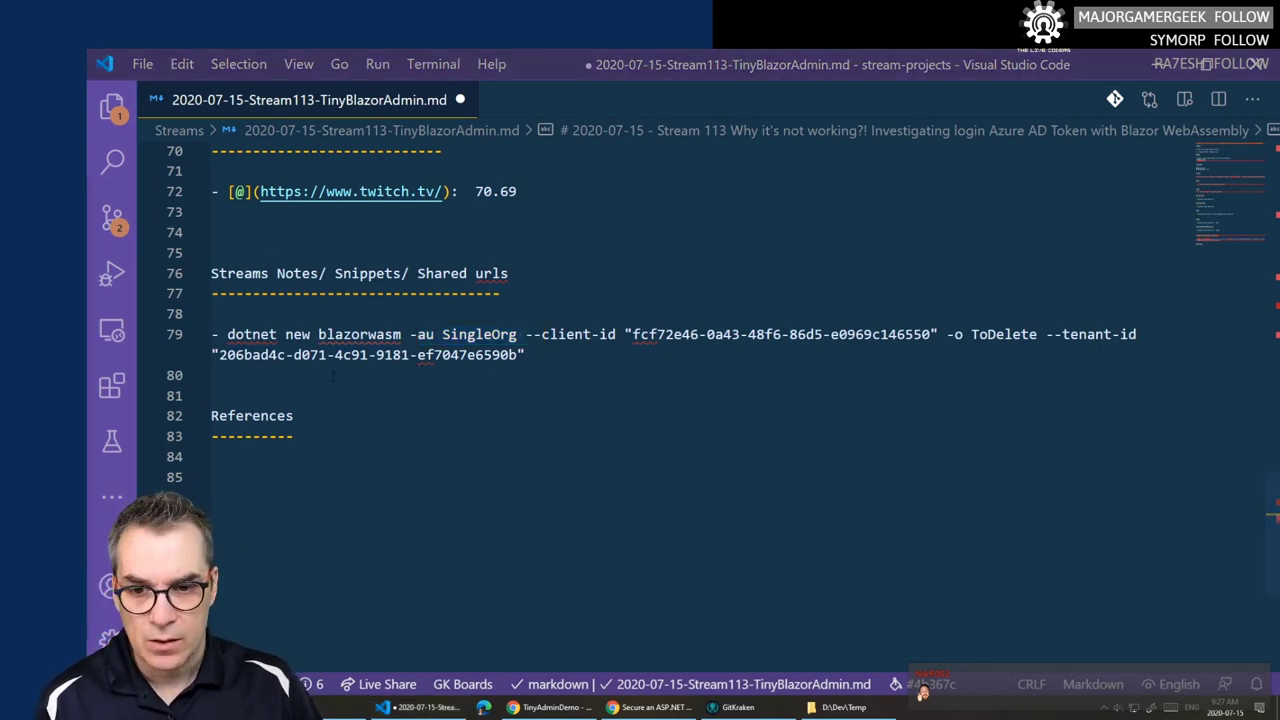
key(alt+Tab)
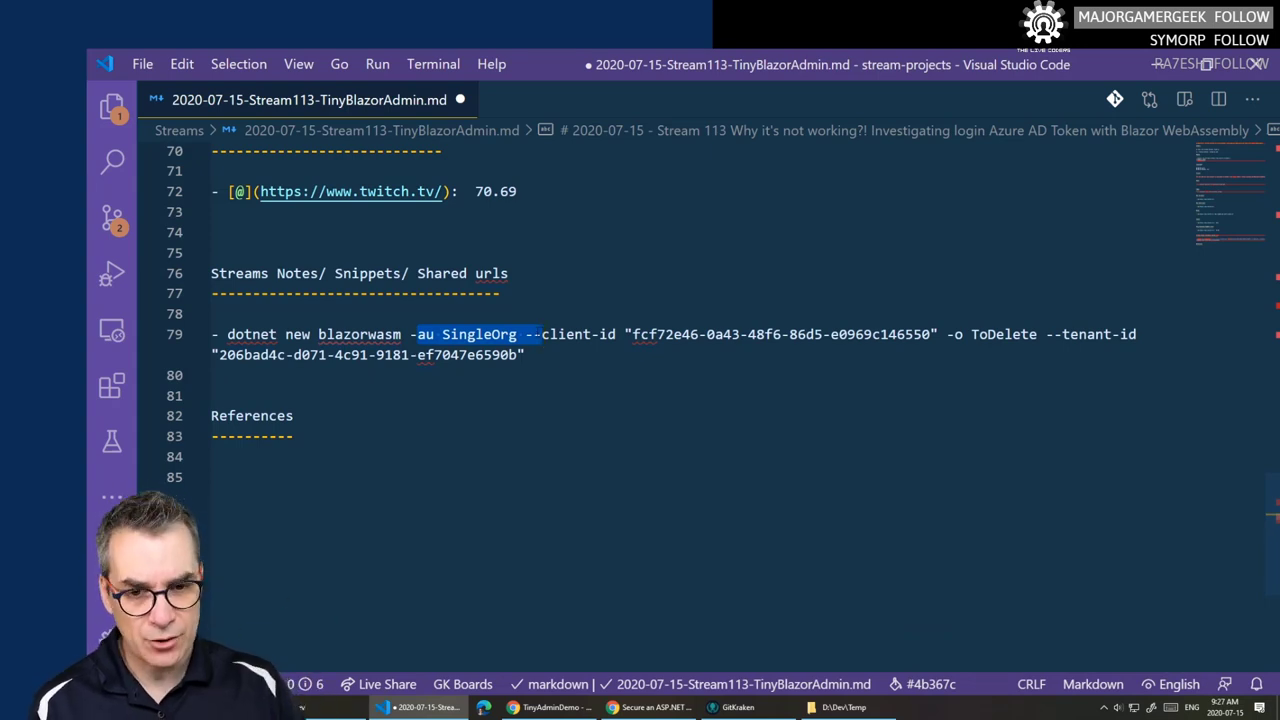
drag(519, 334, 212, 313)
drag(1046, 334, 1162, 350)
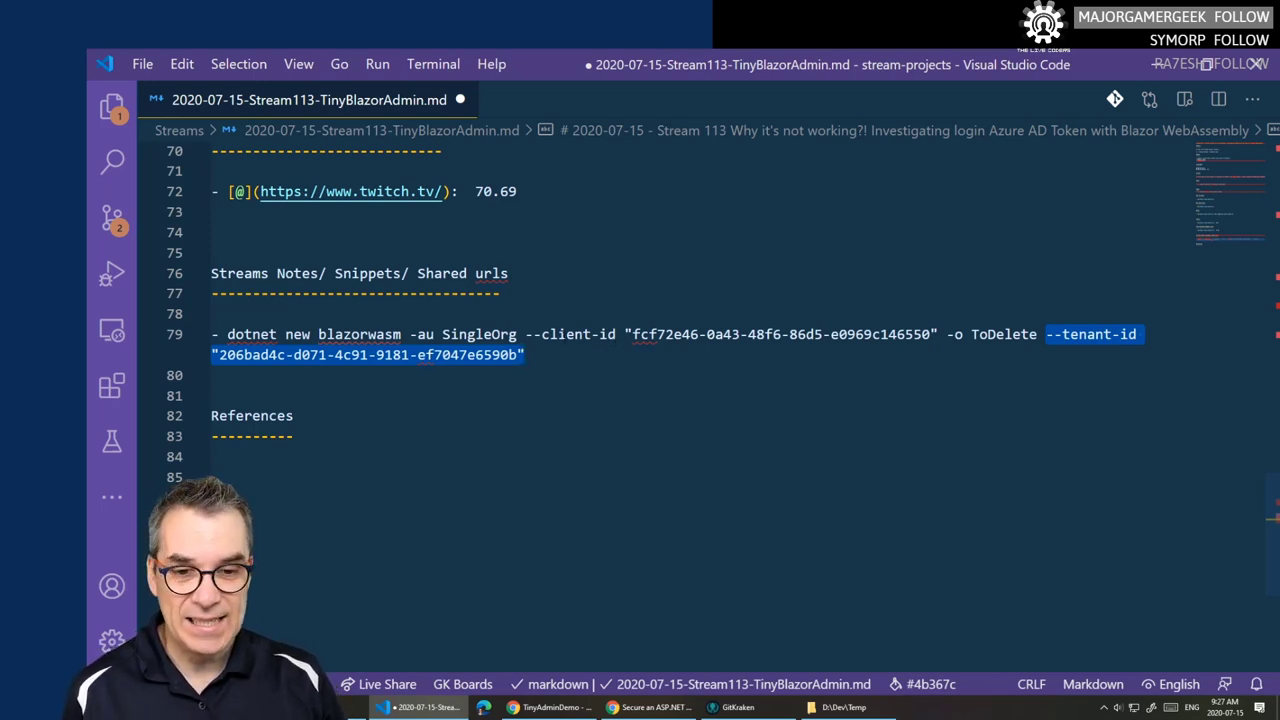
drag(533, 334, 938, 334)
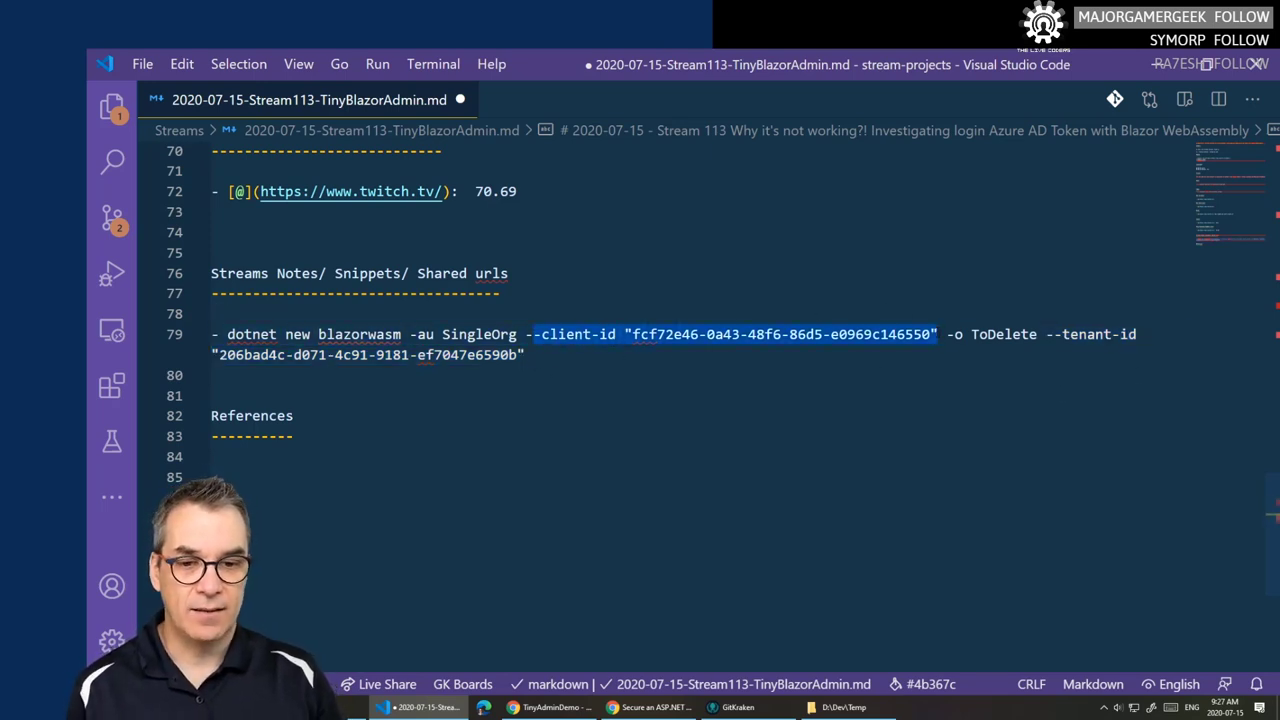
drag(525, 354, 227, 334)
key(ctrl+c)
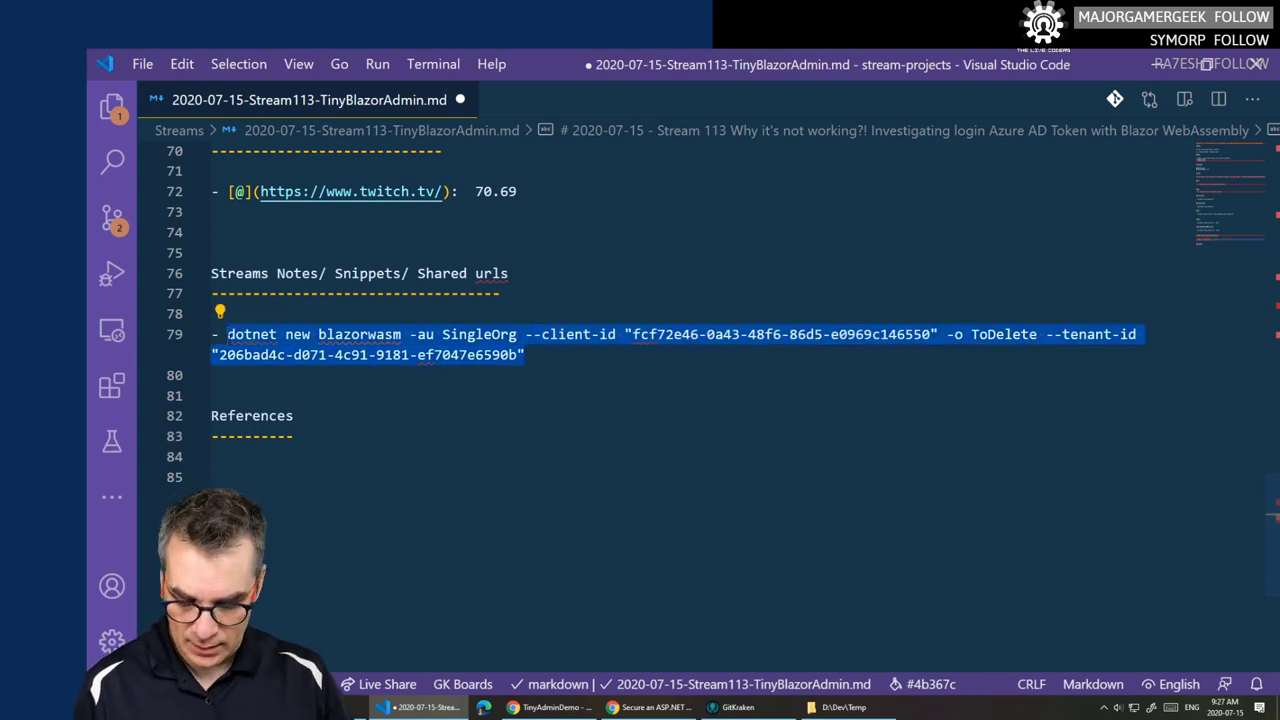
- In PowerShell, change into the temp folder and run the pasted dotnet new blazorwasm command
click(738, 707)
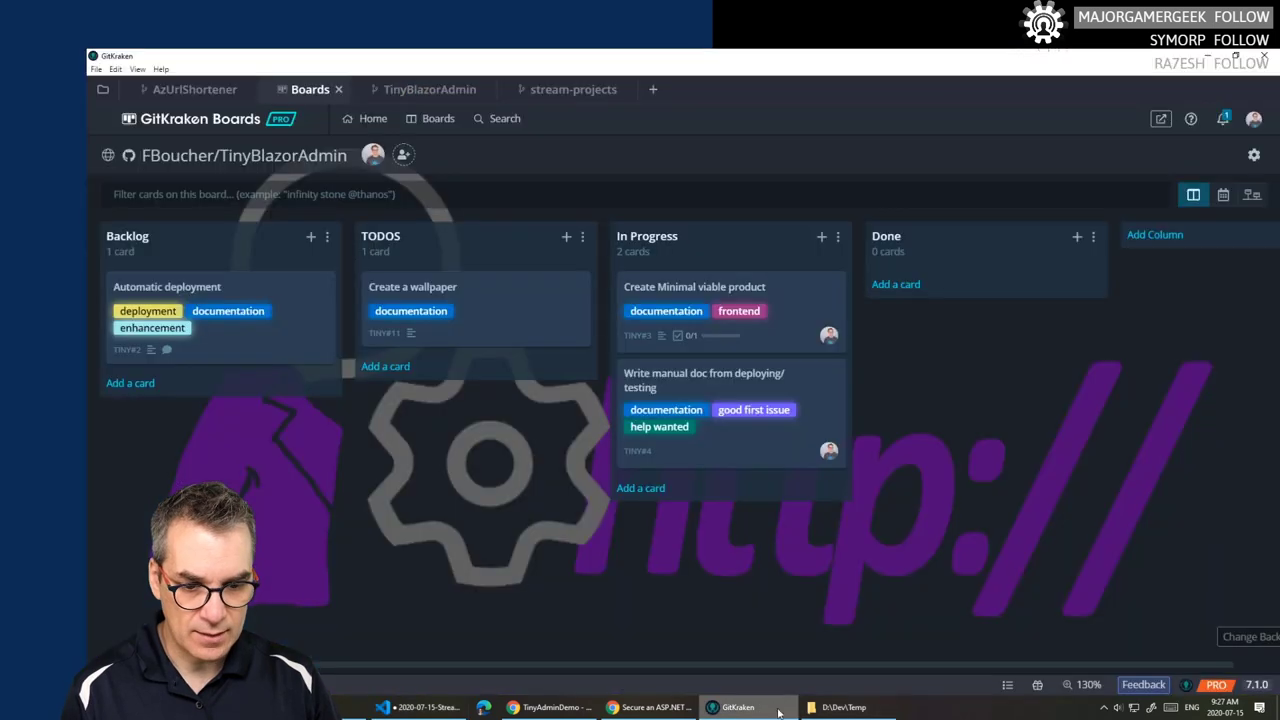
key(alt+Tab)
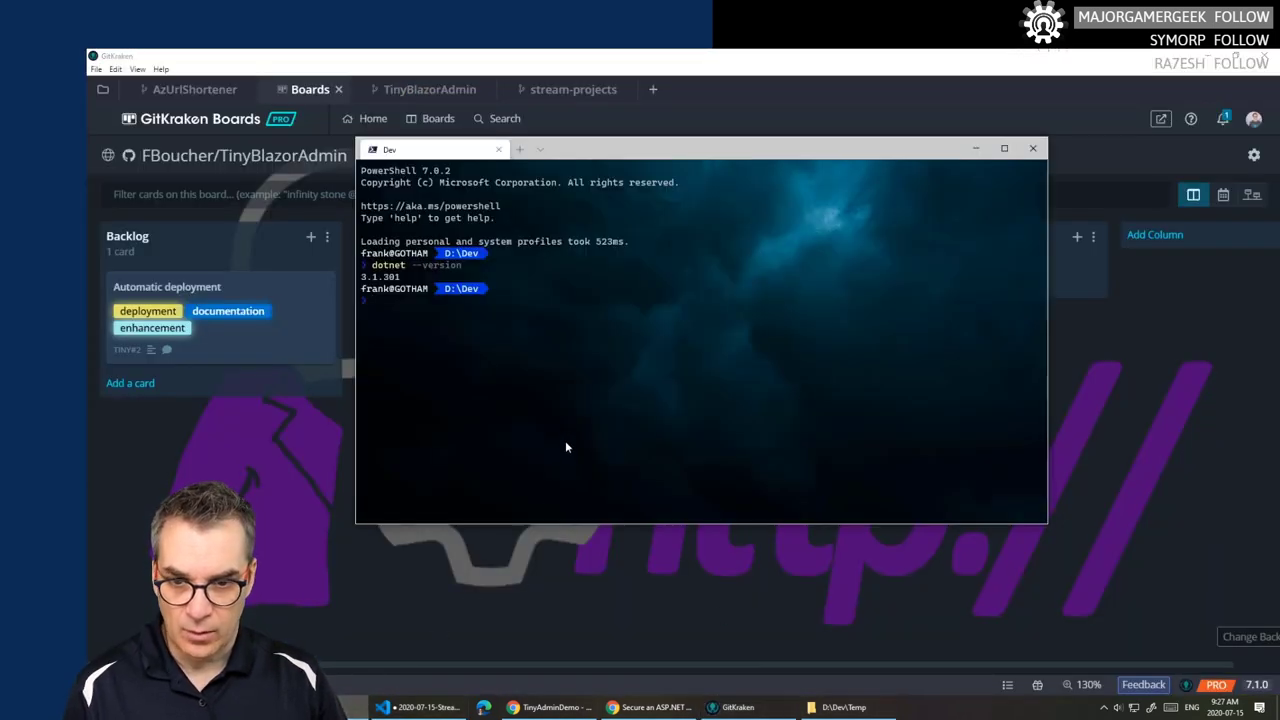
text(cd)
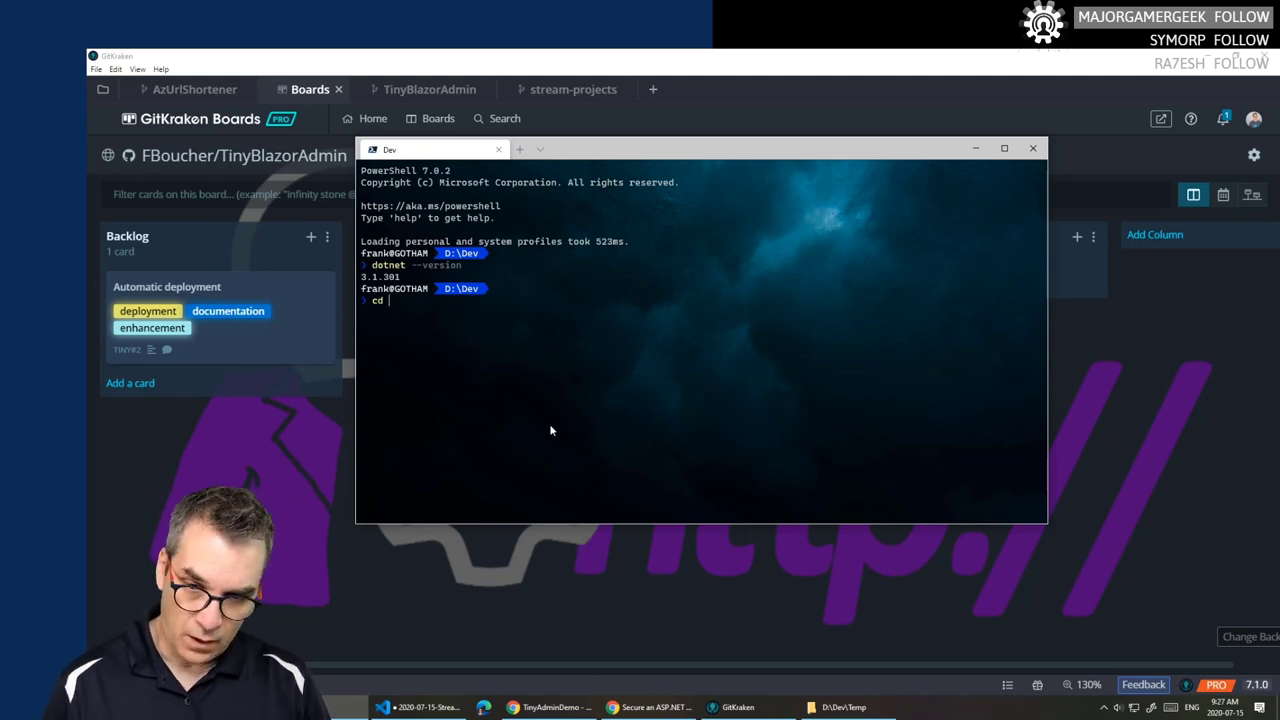
text( temp)
key(Return)
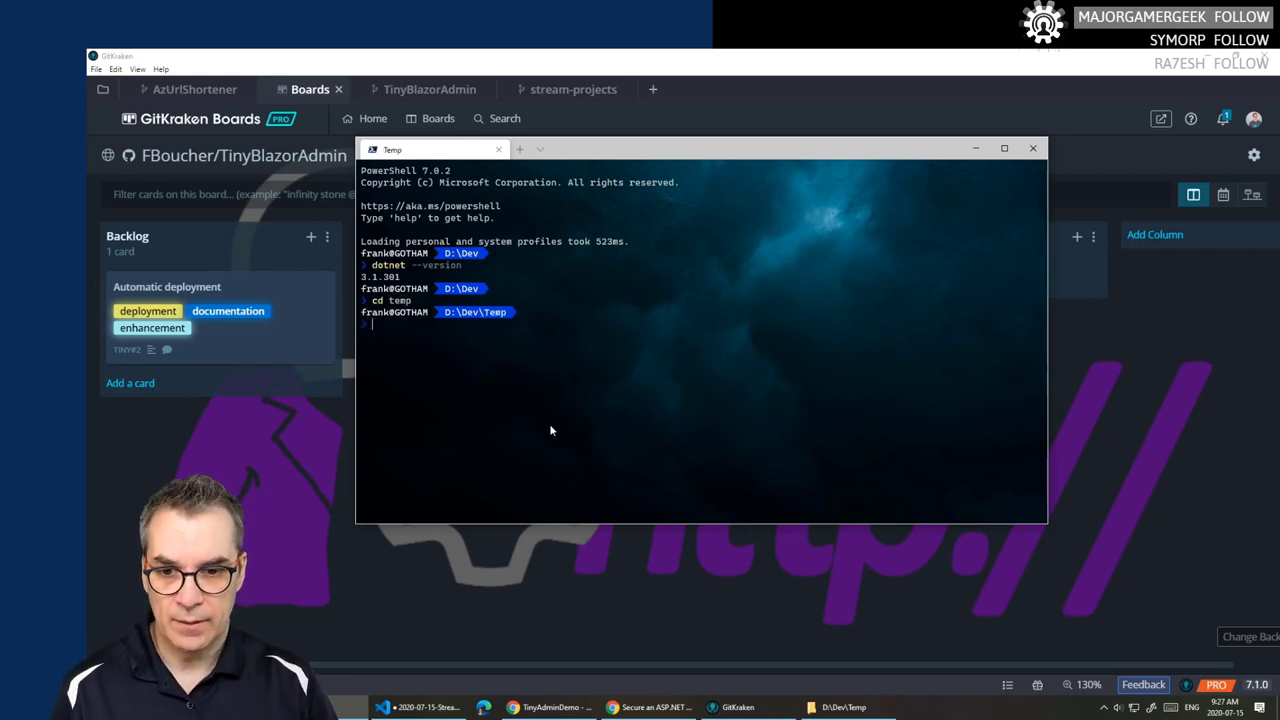
key(ctrl+v)
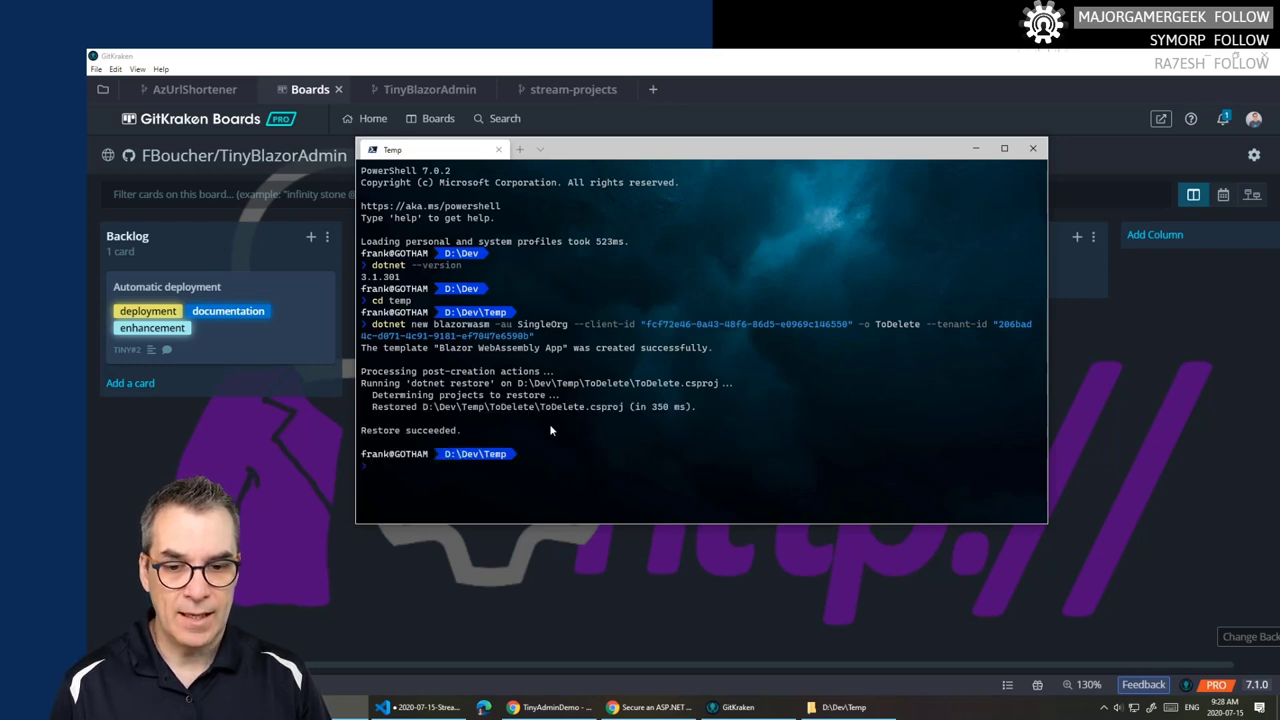
- Enter the ToDelete folder and open it in Visual Studio Code with code
text(cd )
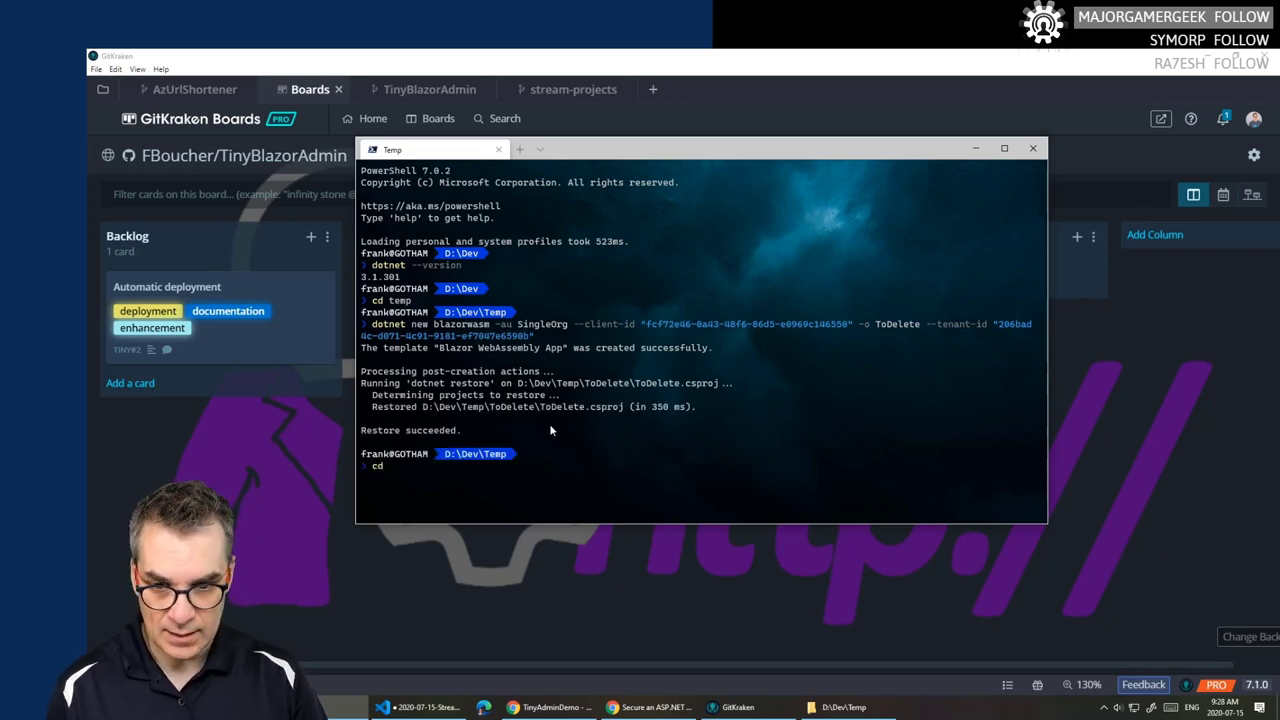
text(tod)
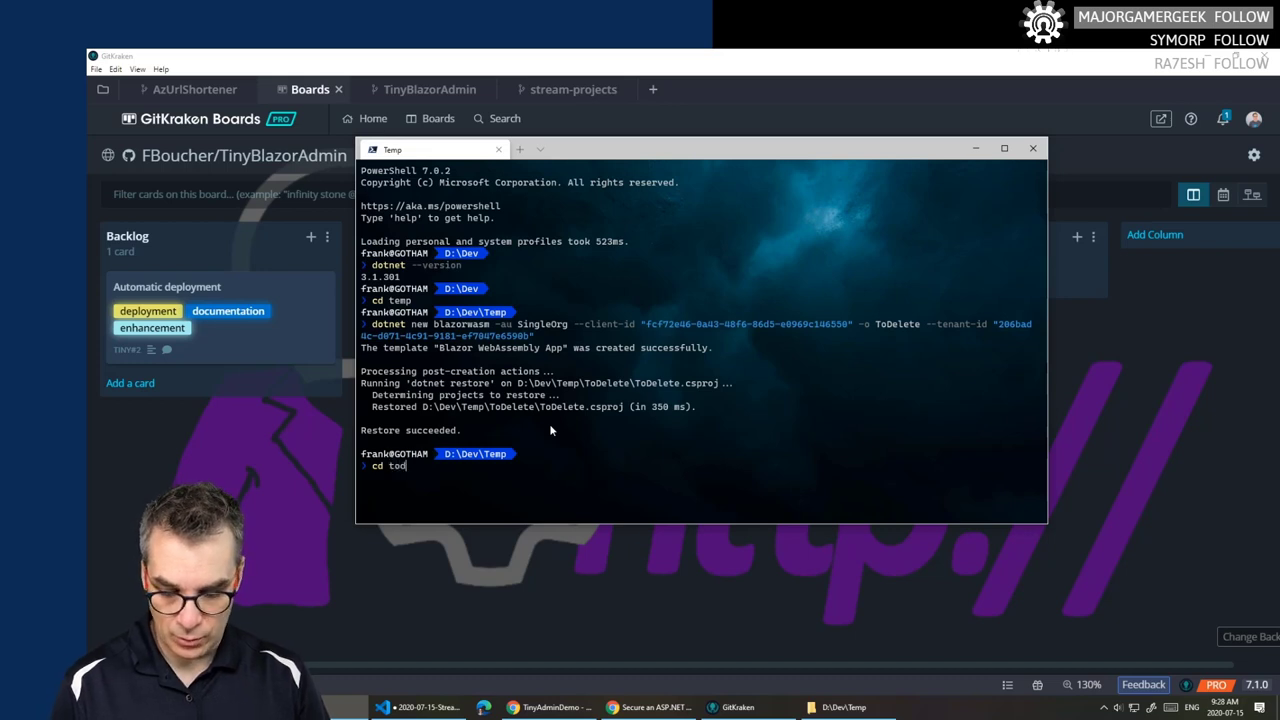
key(Tab)
key(Return)
text(code .)
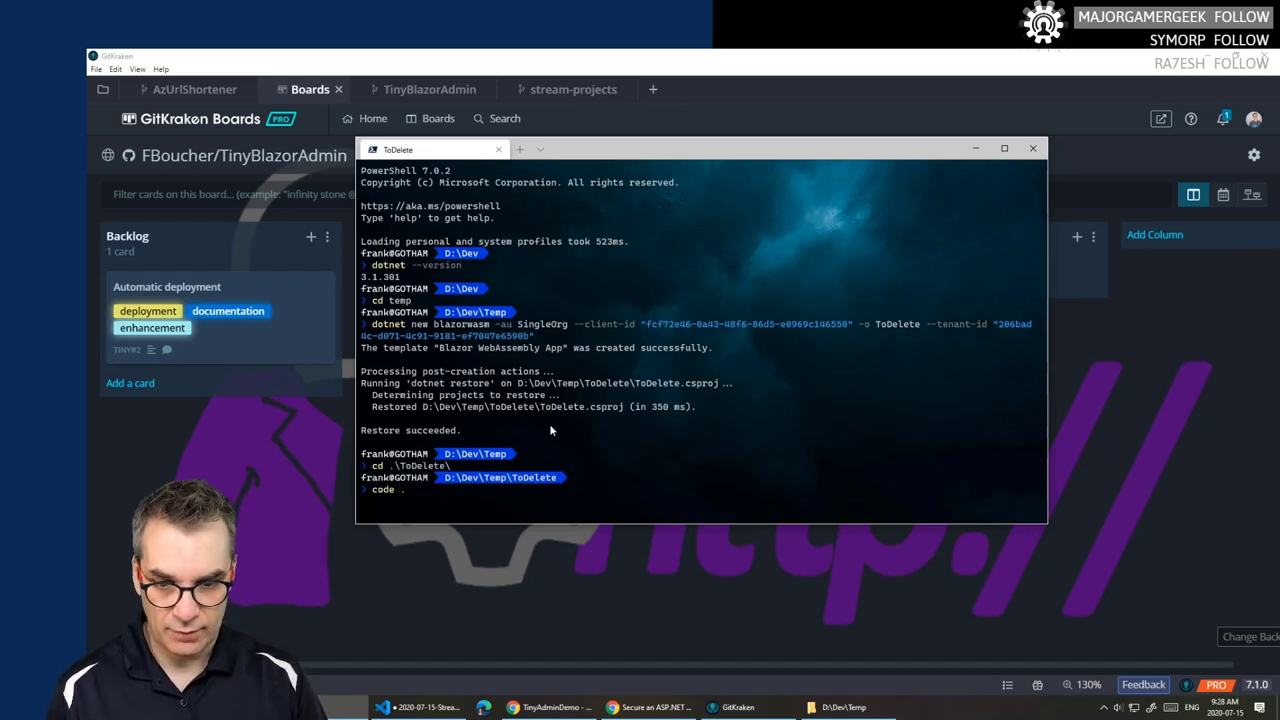
key(Return)
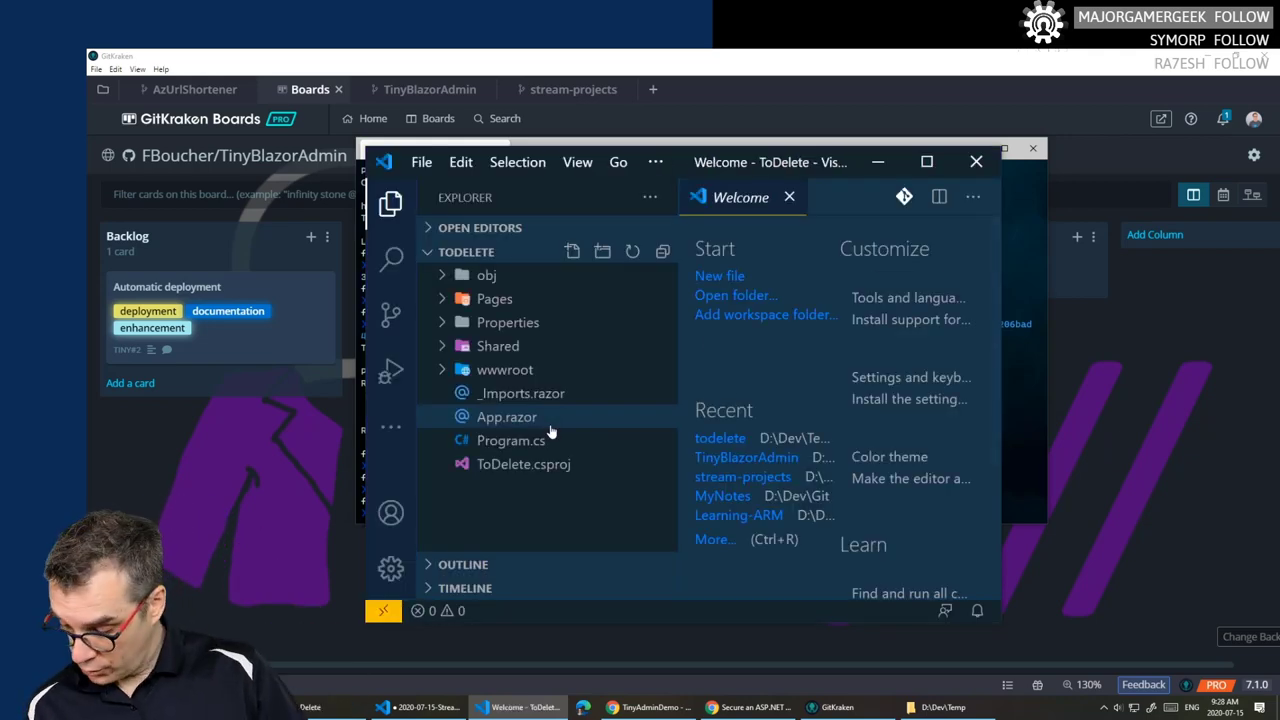
- Open wwwroot/appsettings.json and accept adding the missing build and debug assets
click(926, 161)
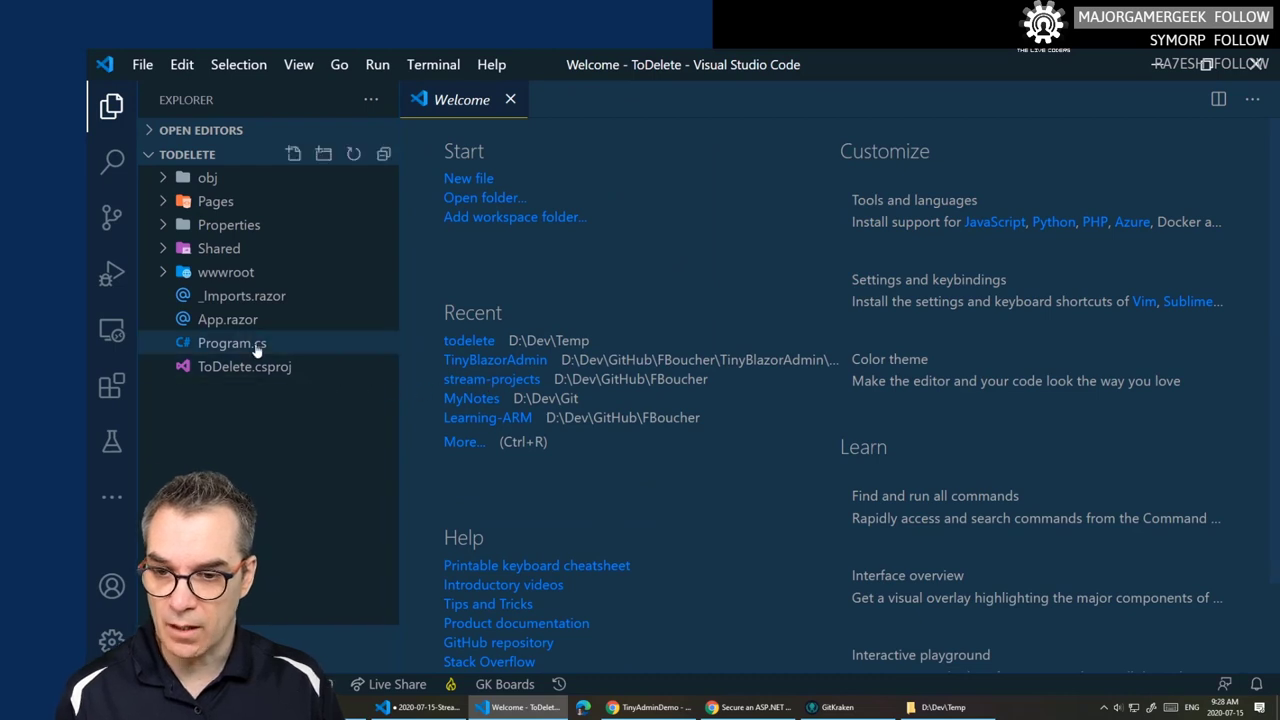
click(161, 276)
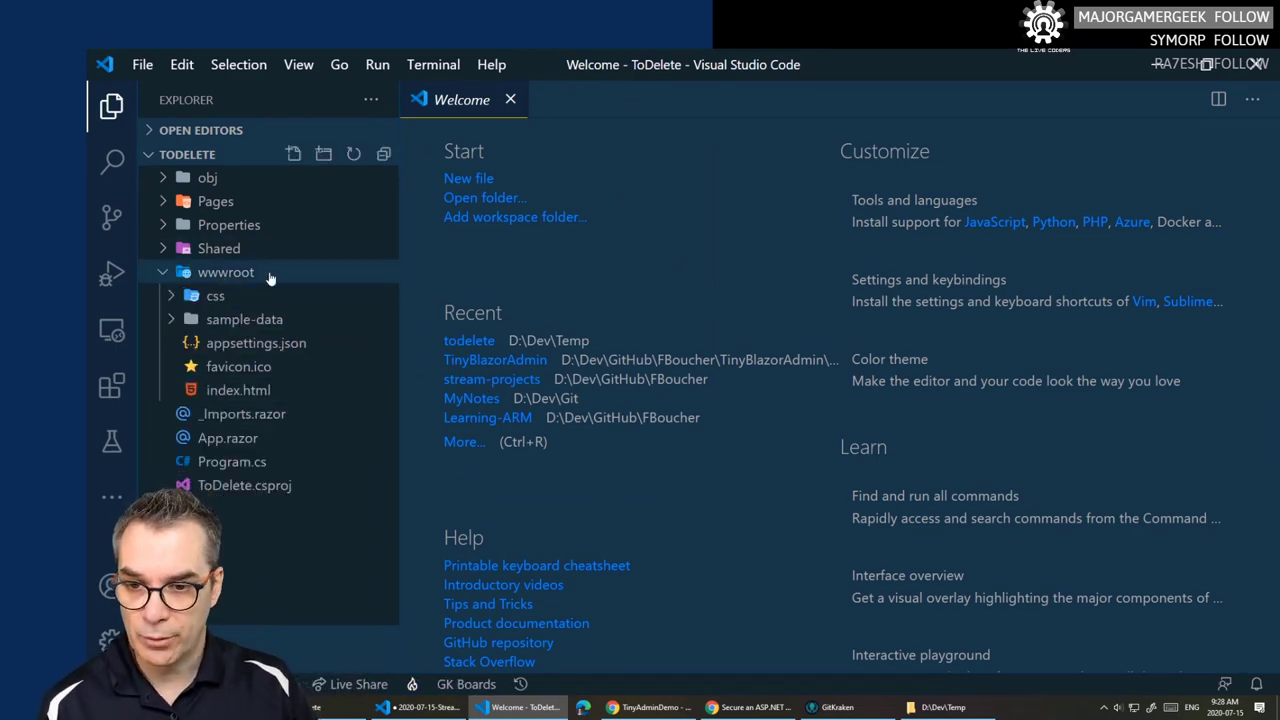
click(251, 346)
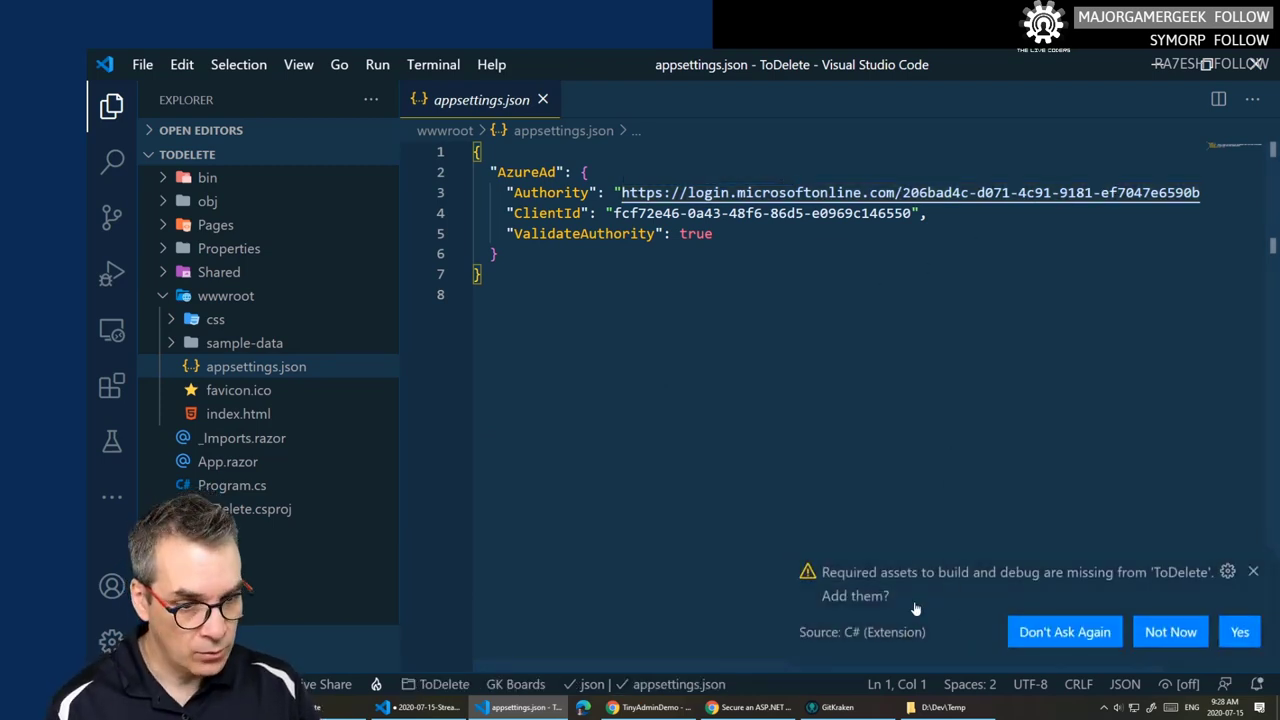
click(1250, 638)
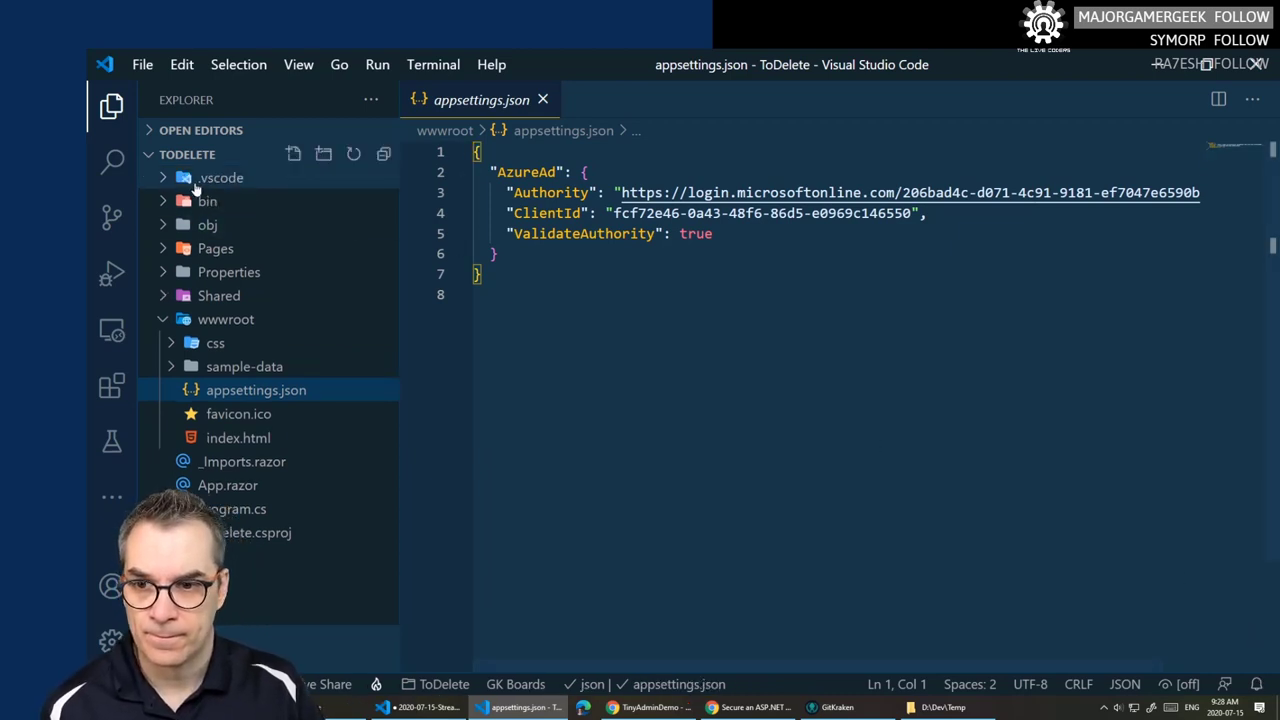
- Review the generated .vscode launch.json and tasks.json, then close them
click(215, 177)
click(220, 203)
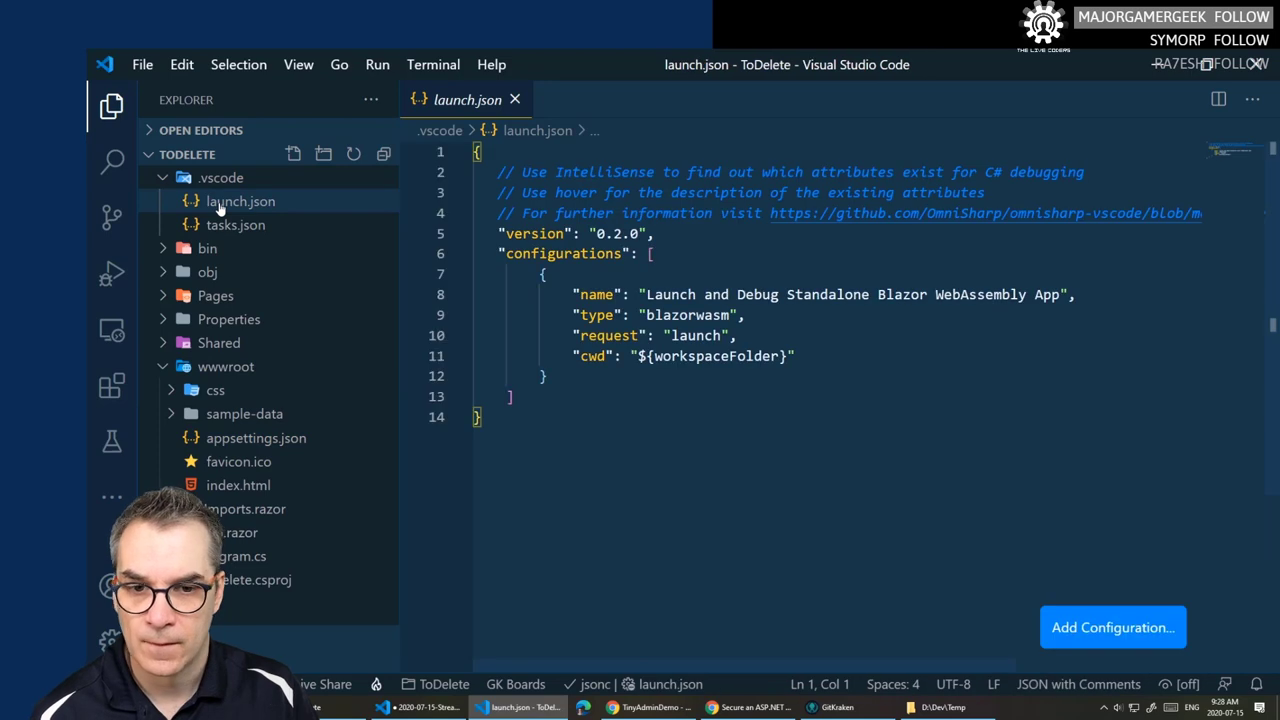
click(226, 227)
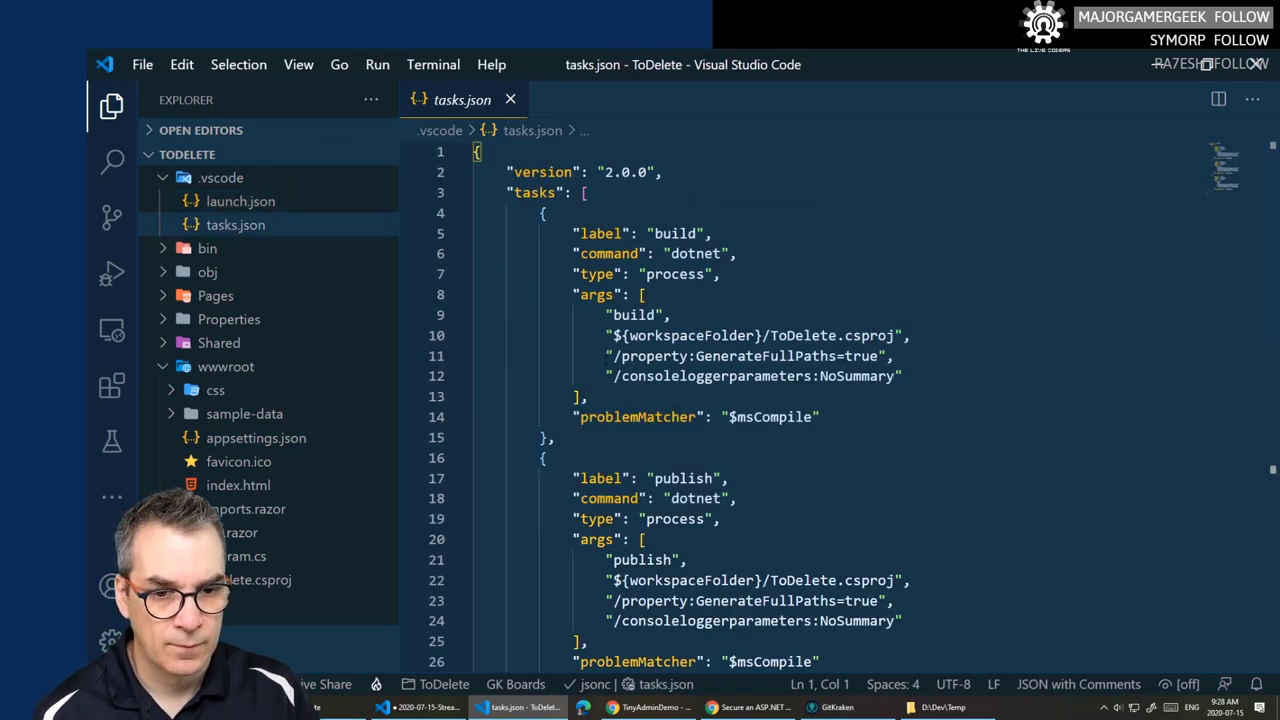
scroll(660, 400, down, 5)
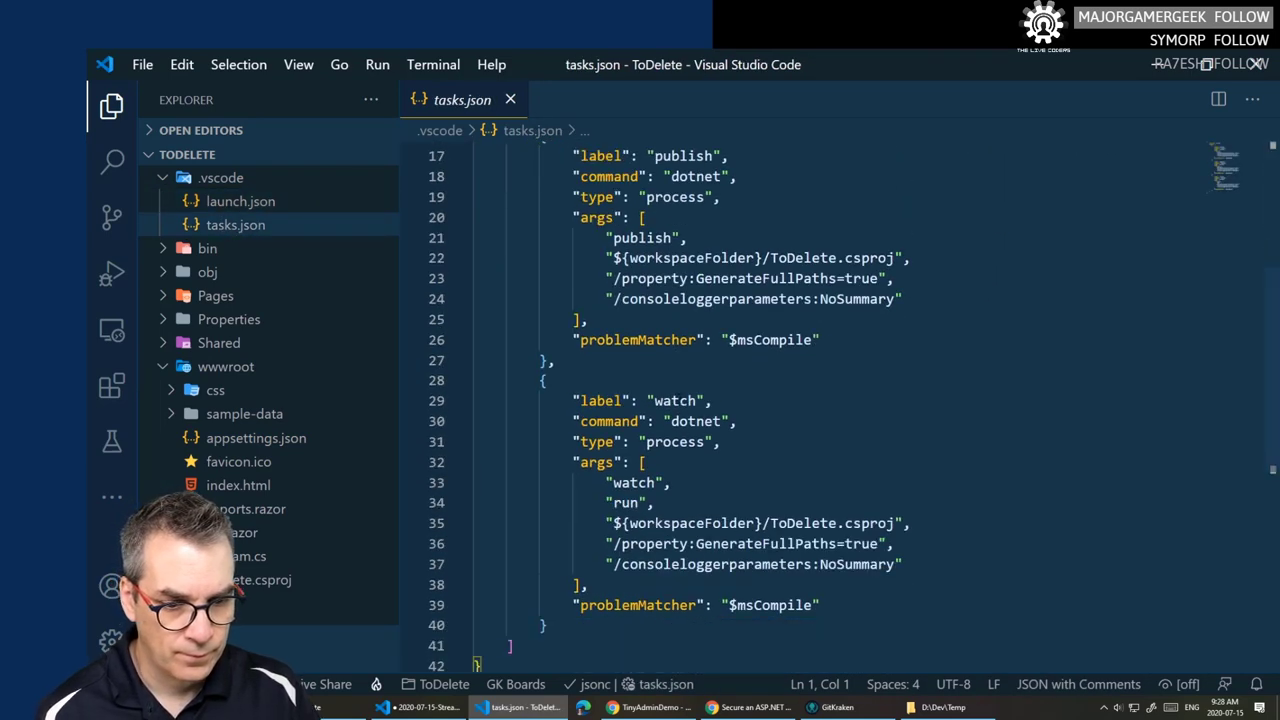
scroll(645, 385, down, 2)
scroll(645, 385, up, 8)
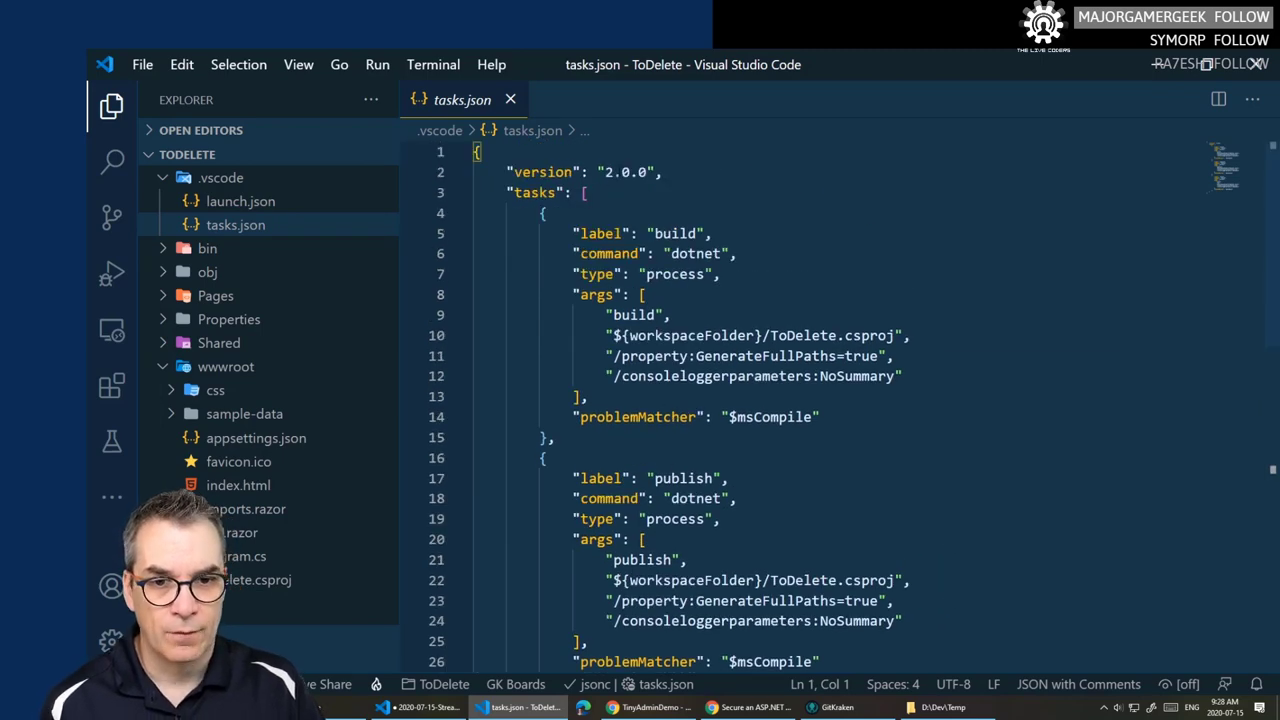
click(228, 202)
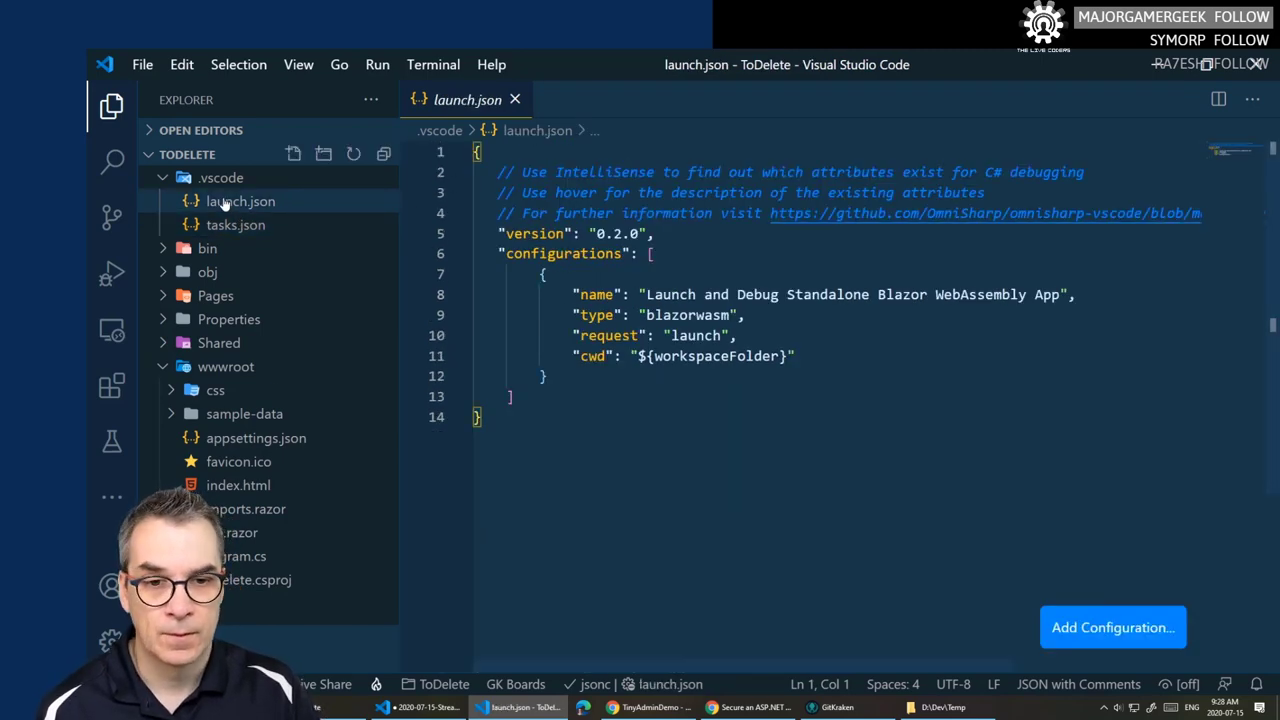
click(516, 100)
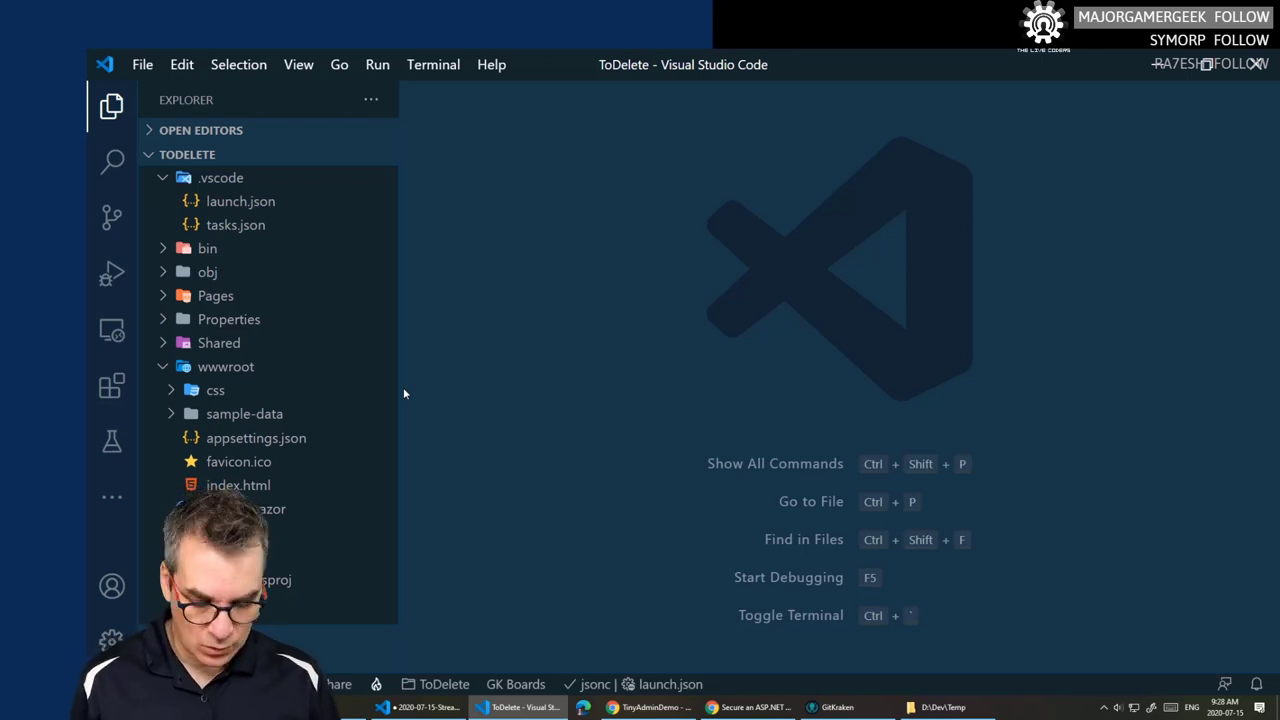
- Debug ToDelete with F5, select the Authorization failed log message, and bring Chrome forward
key(F5)
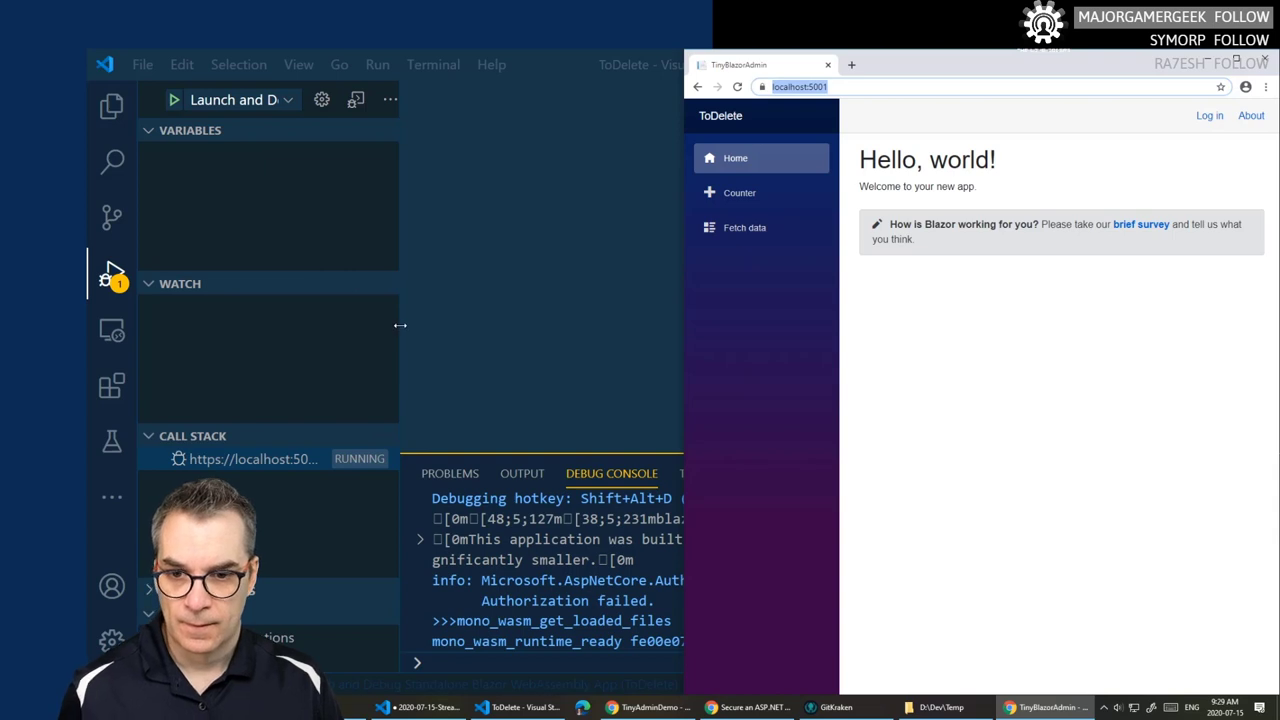
drag(400, 325, 320, 325)
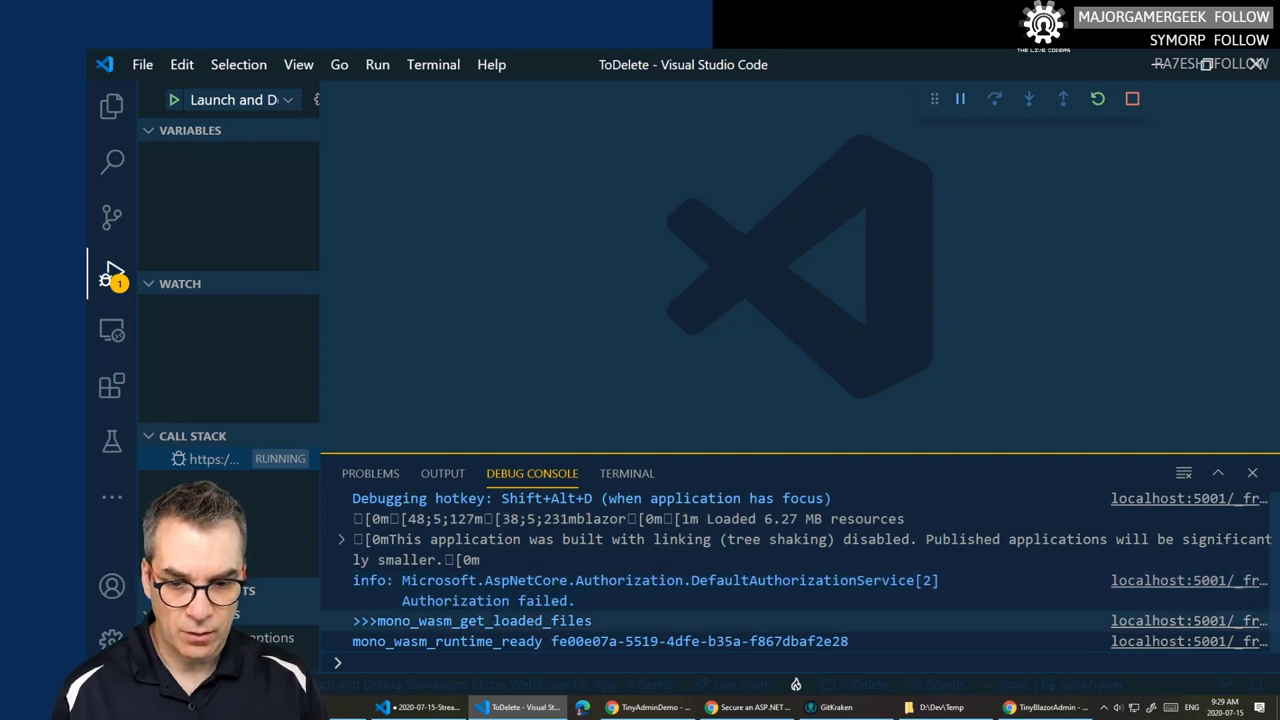
drag(570, 600, 403, 580)
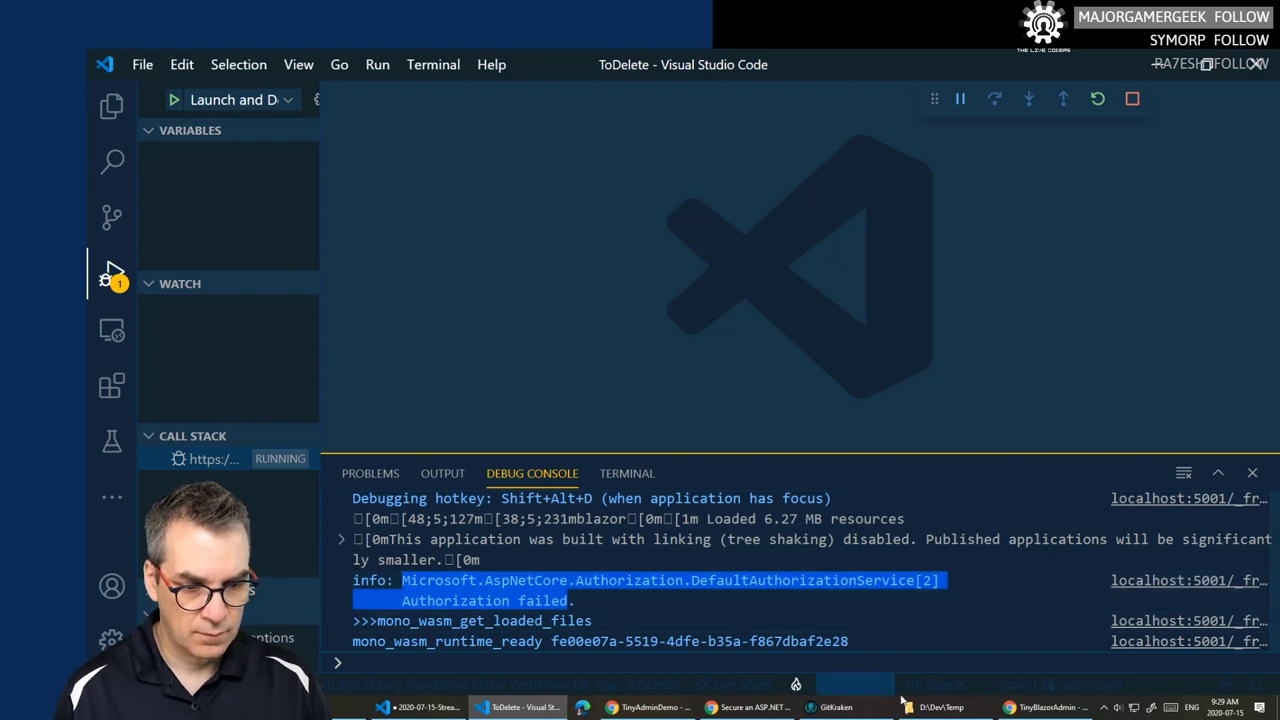
click(1045, 707)
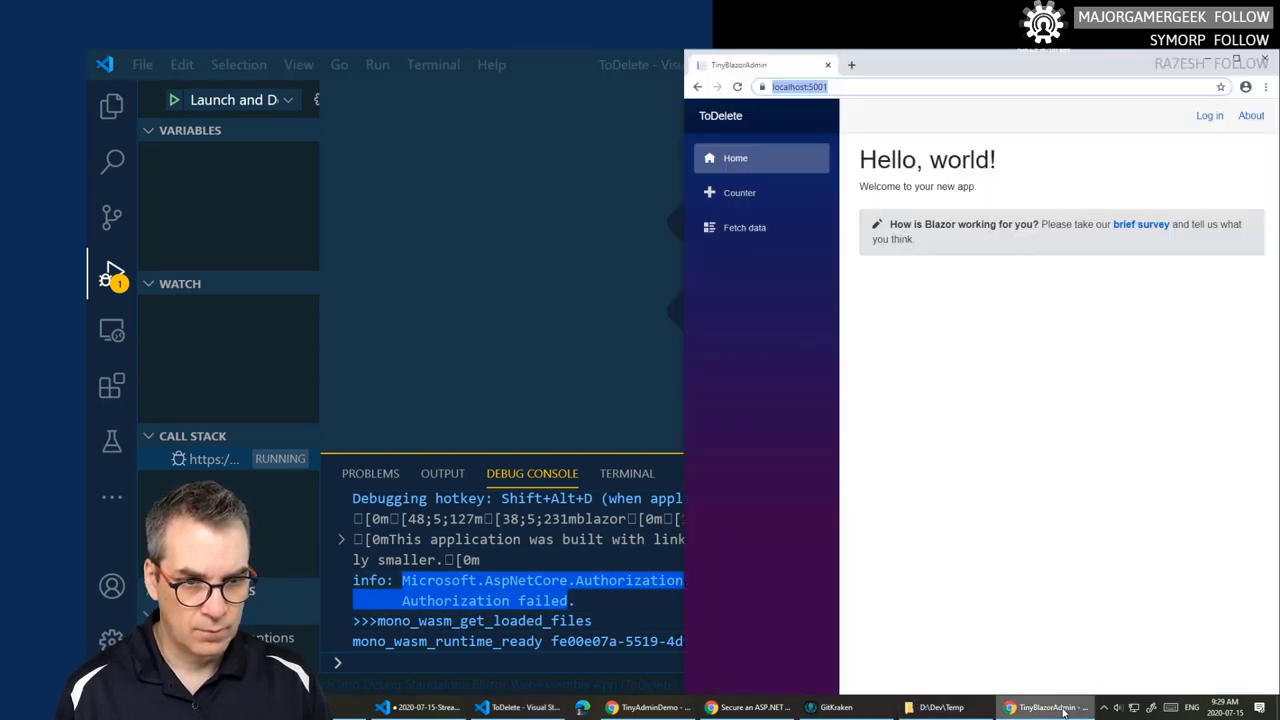
- Log in to ToDelete and accept TinyAdminDemo's permissions on behalf of the organization
click(1209, 116)
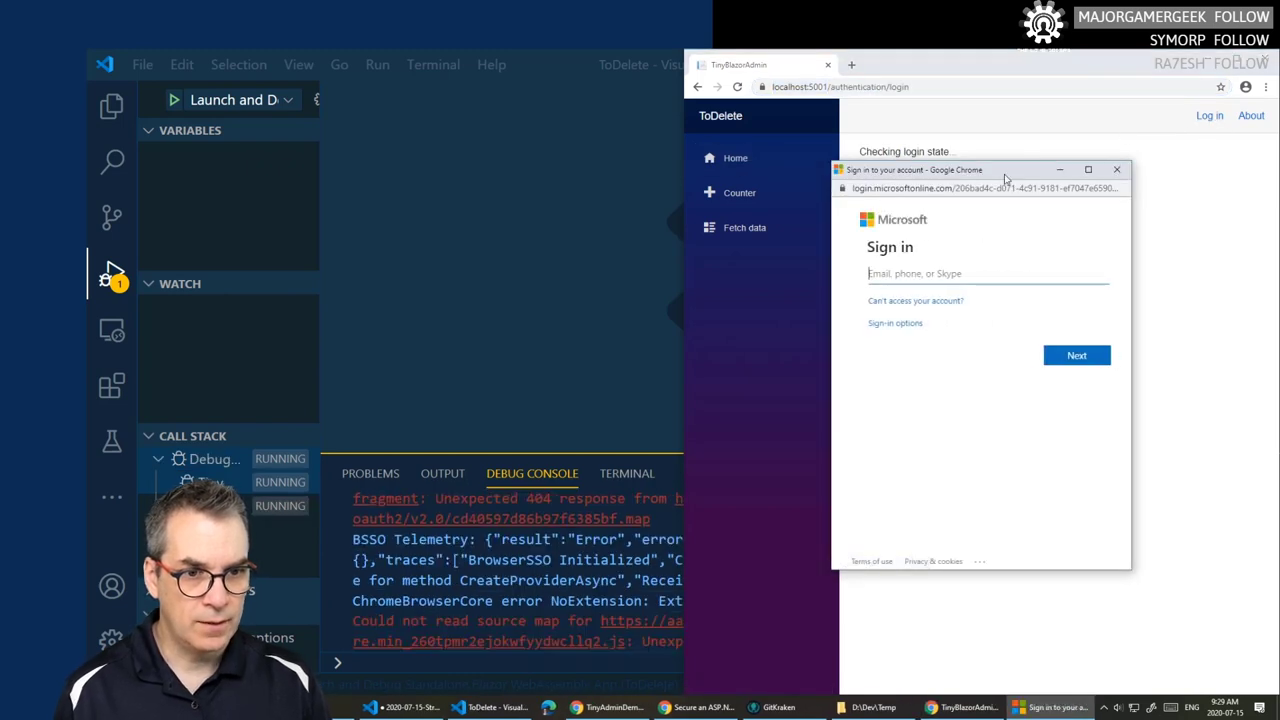
drag(1008, 177, 0, 140)
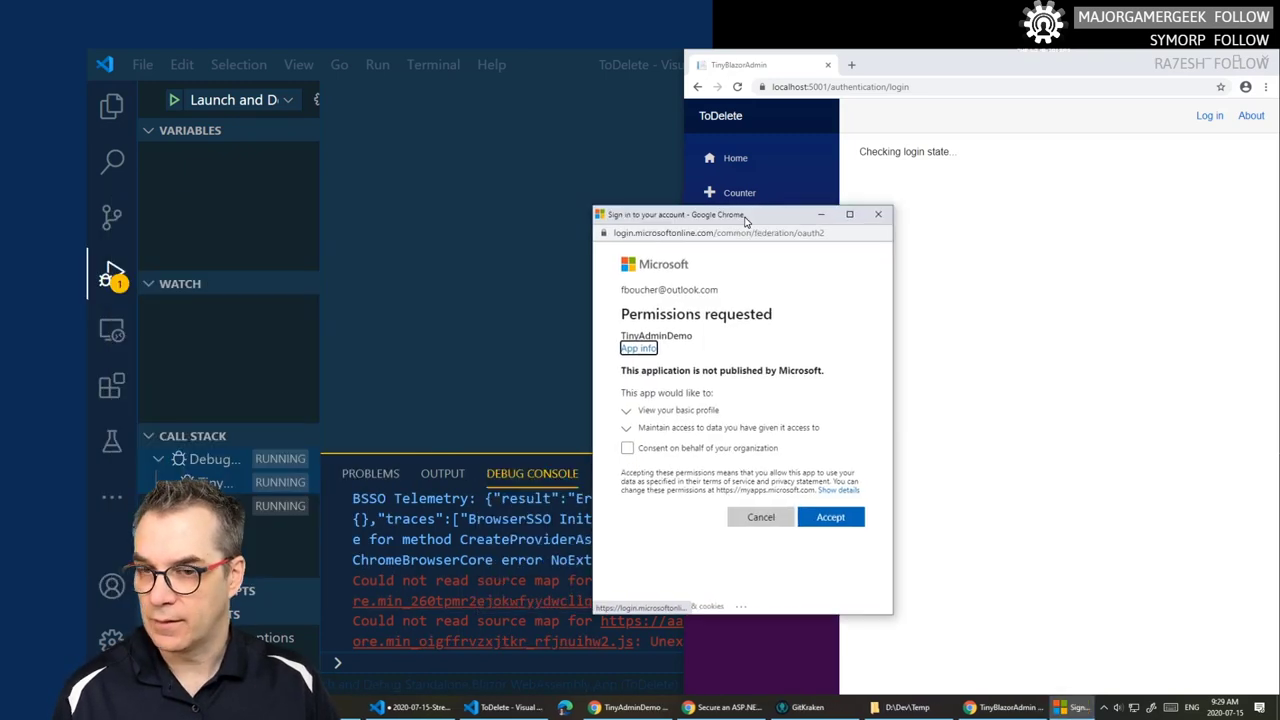
drag(740, 206, 869, 200)
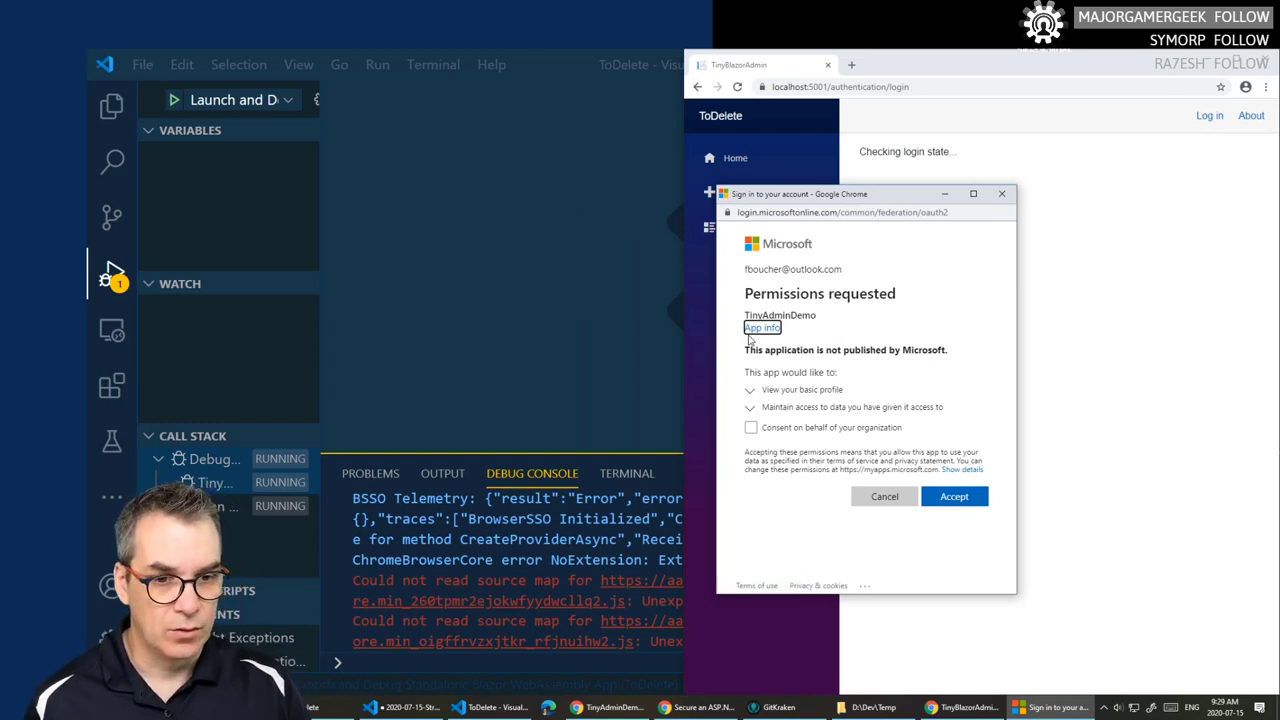
click(750, 428)
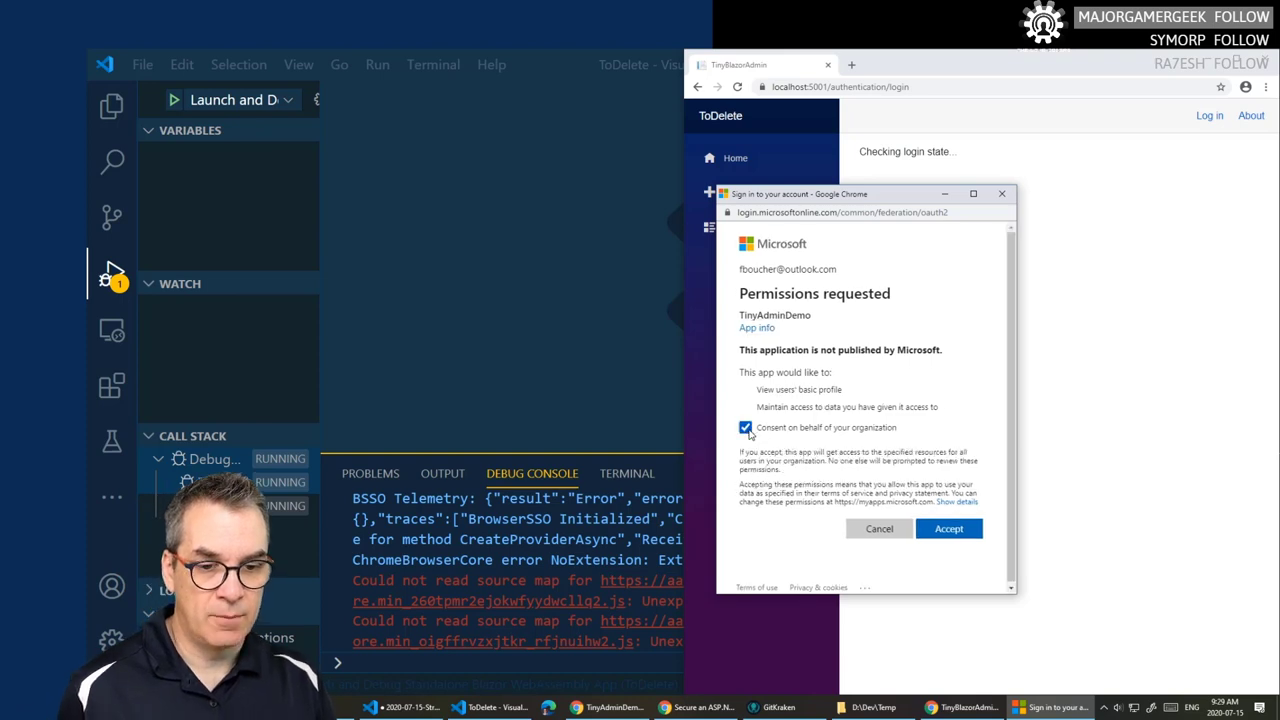
click(948, 529)
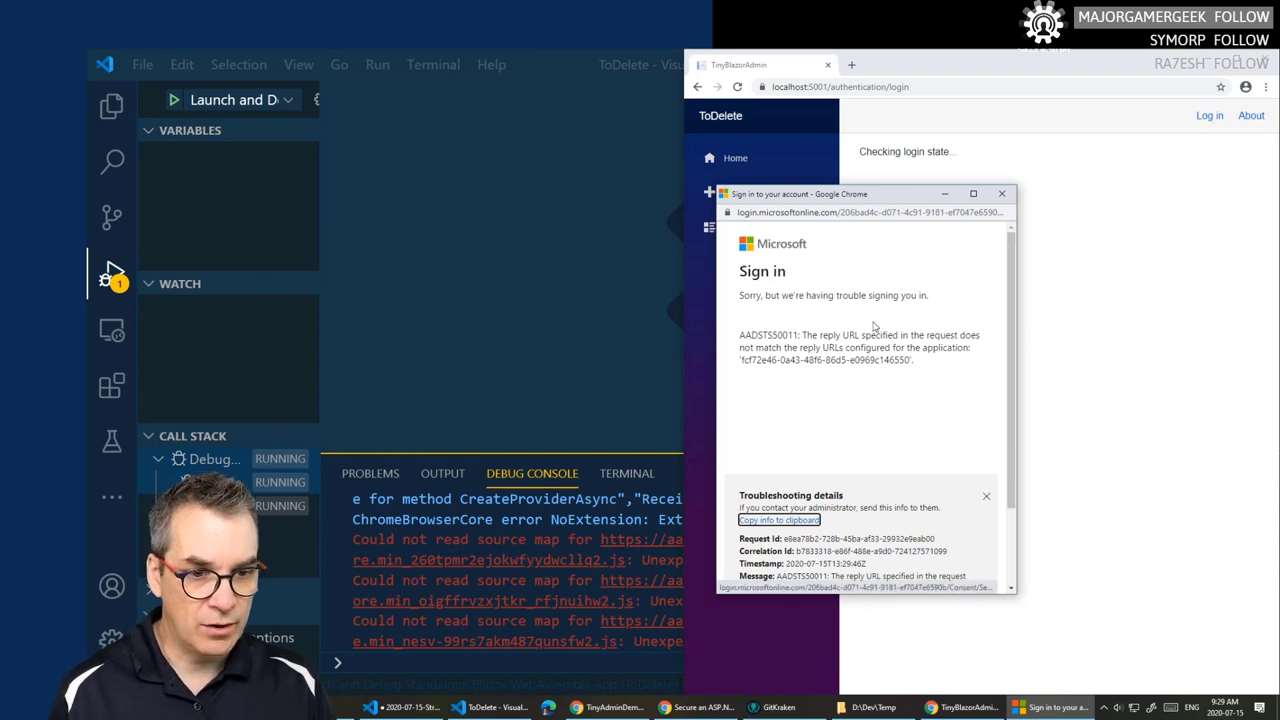
- Copy the AADSTS50011 error's troubleshooting details to the clipboard, then select the login page URL
drag(740, 335, 964, 367)
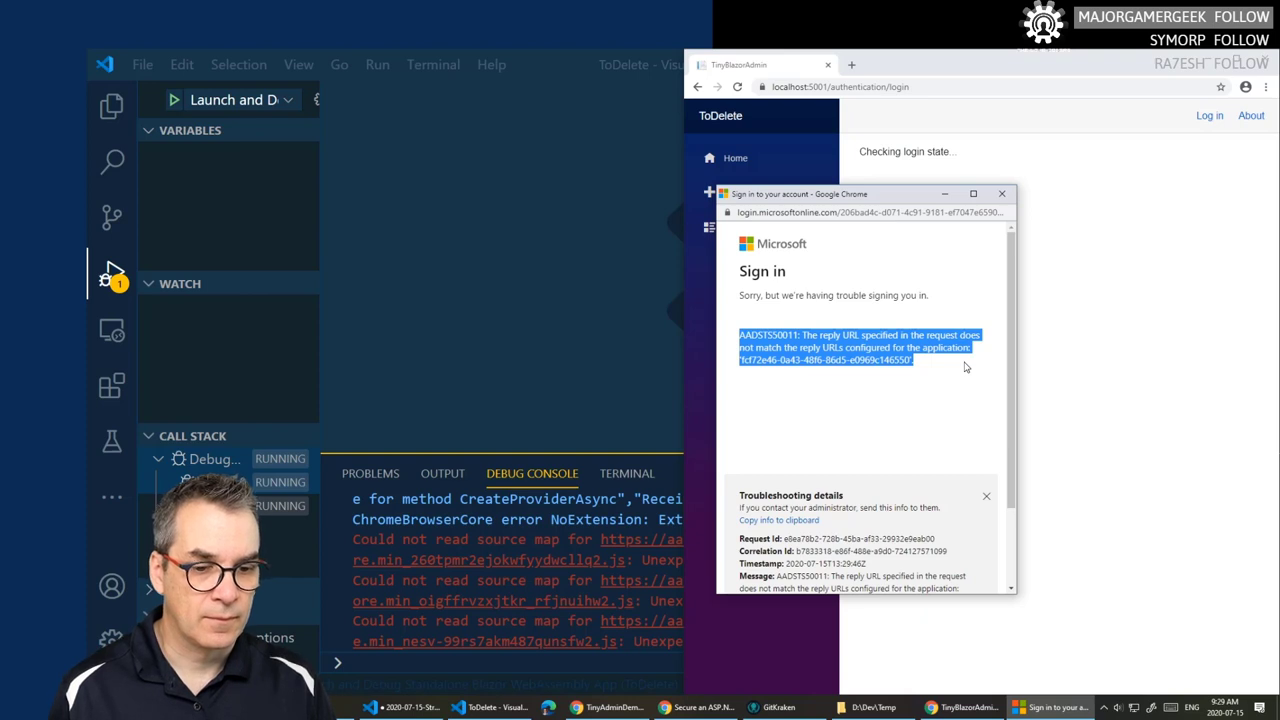
scroll(965, 367, down, 2)
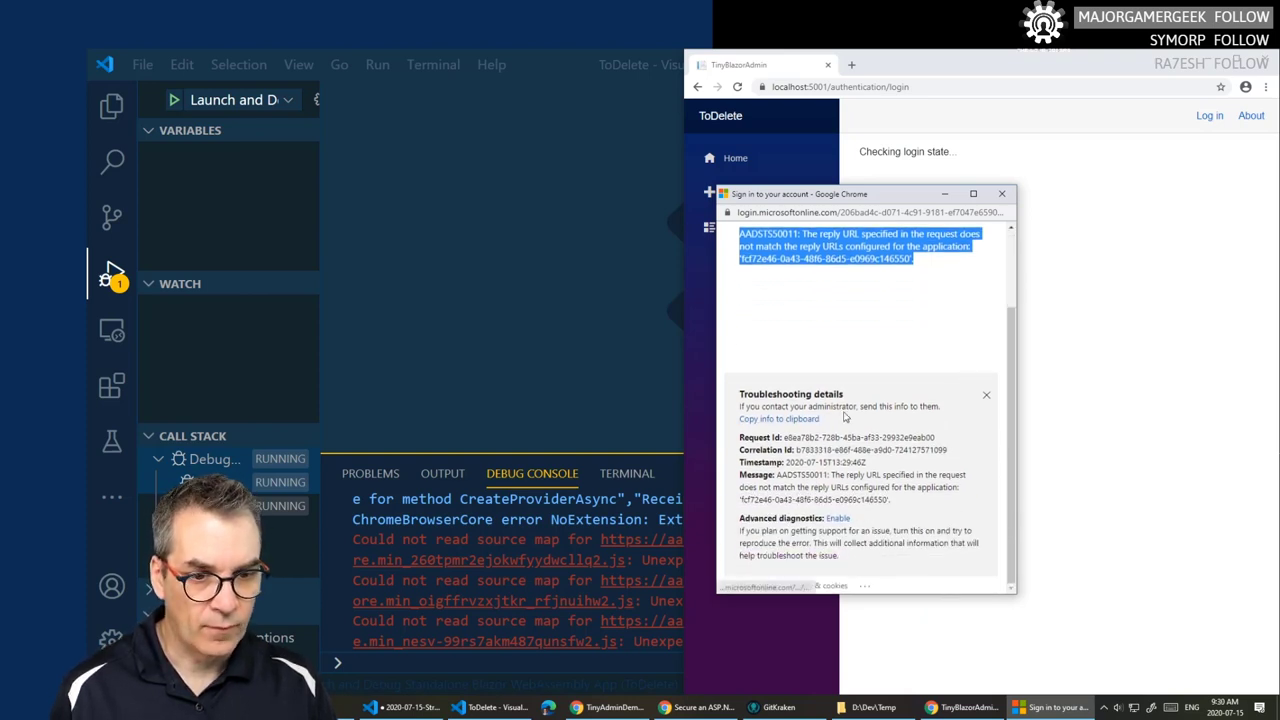
click(799, 421)
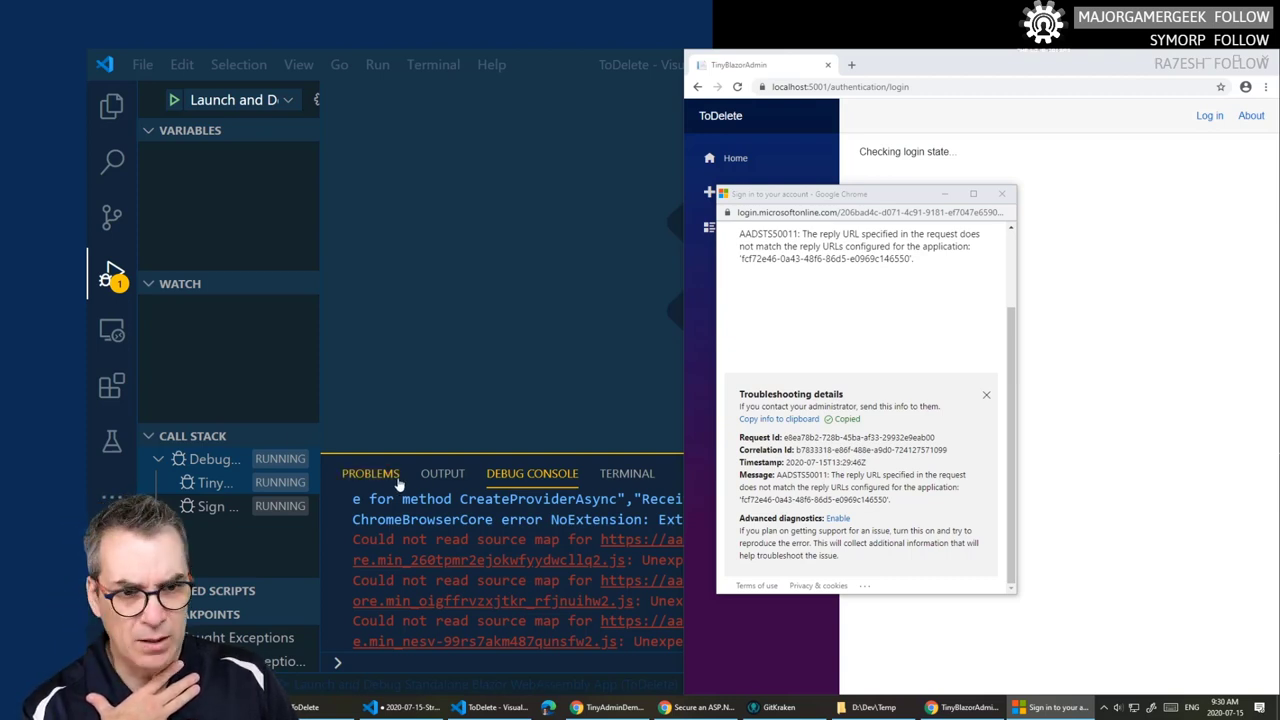
scroll(840, 363, up, 2)
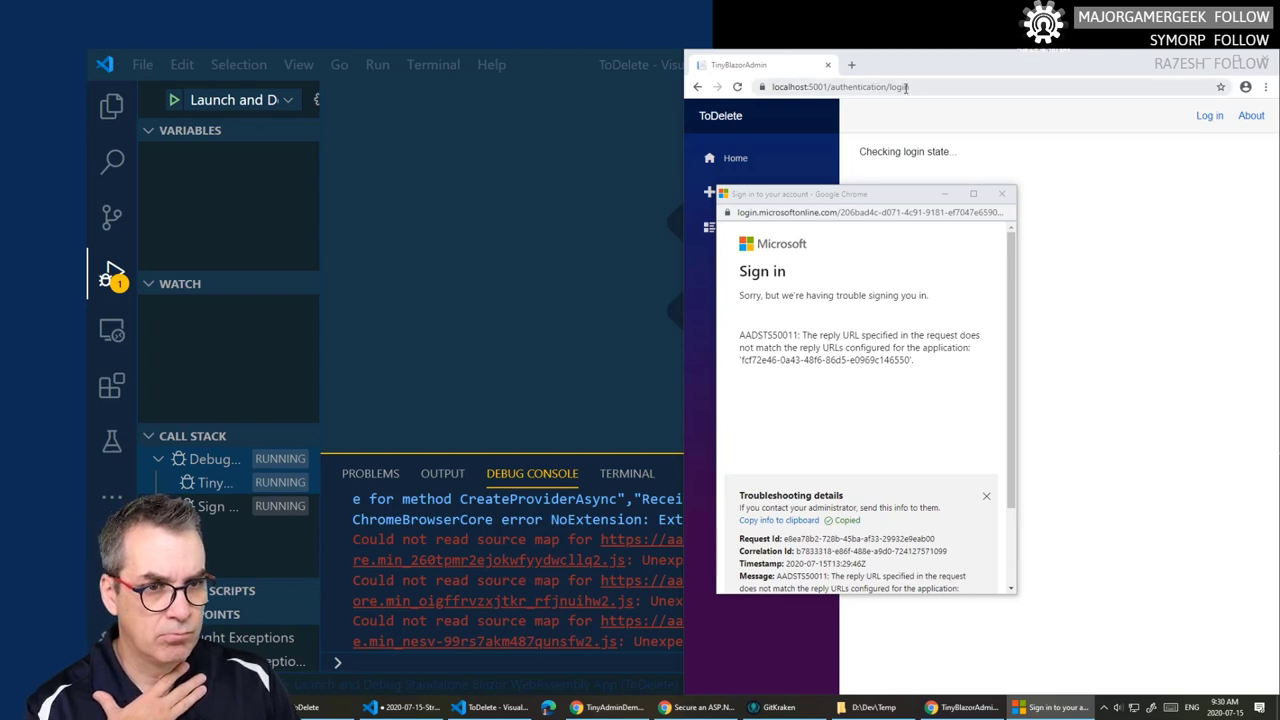
drag(915, 87, 762, 88)
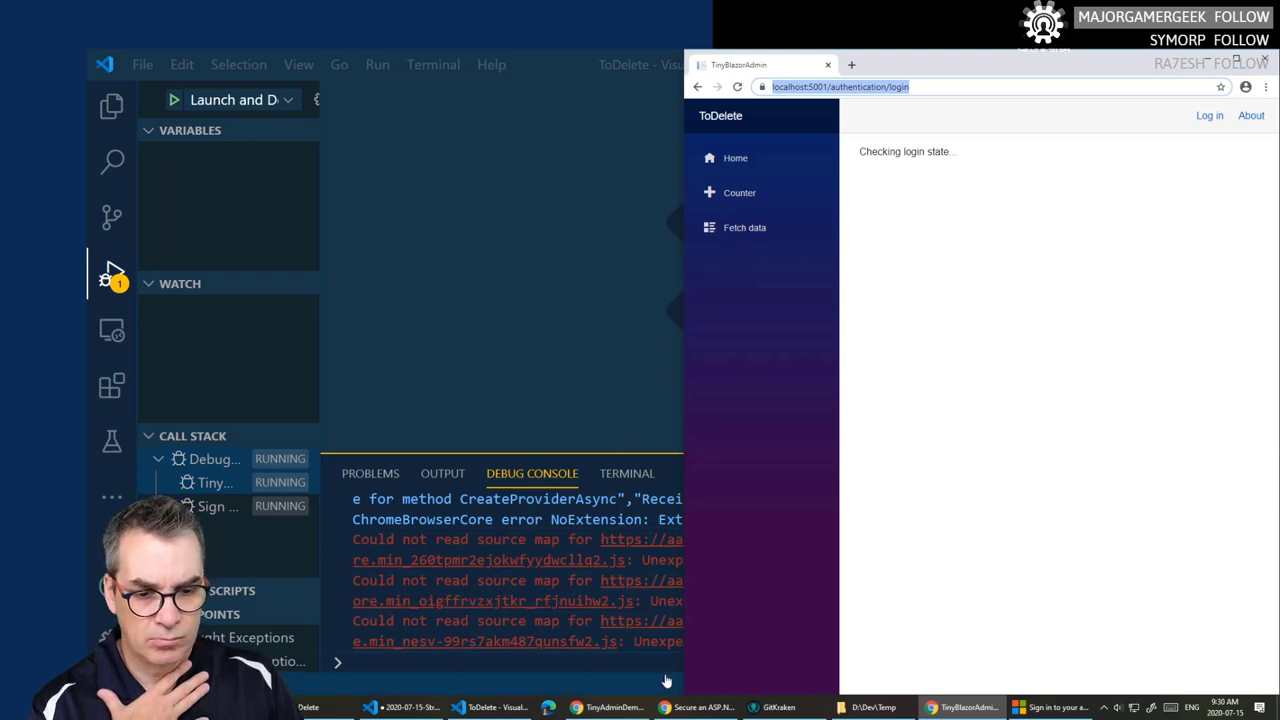
- Check TinyAdminDemo's Application (client) ID against the error and open its Authentication settings
click(697, 708)
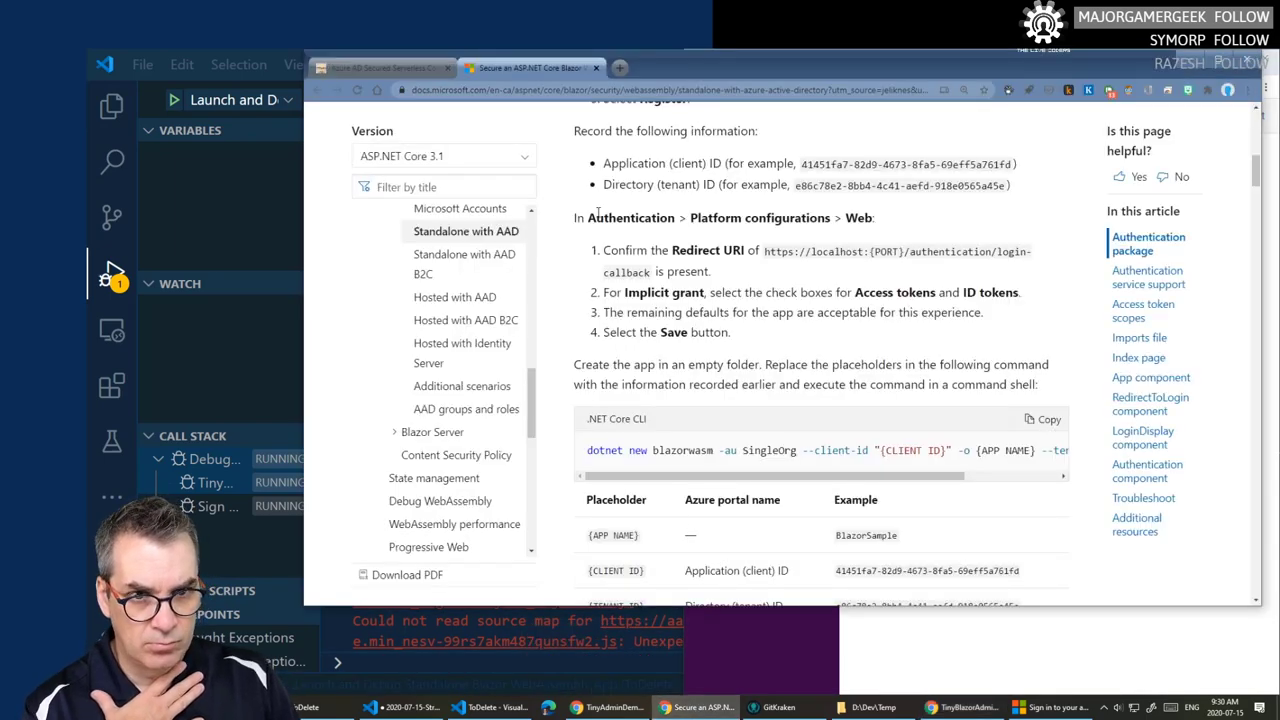
click(607, 708)
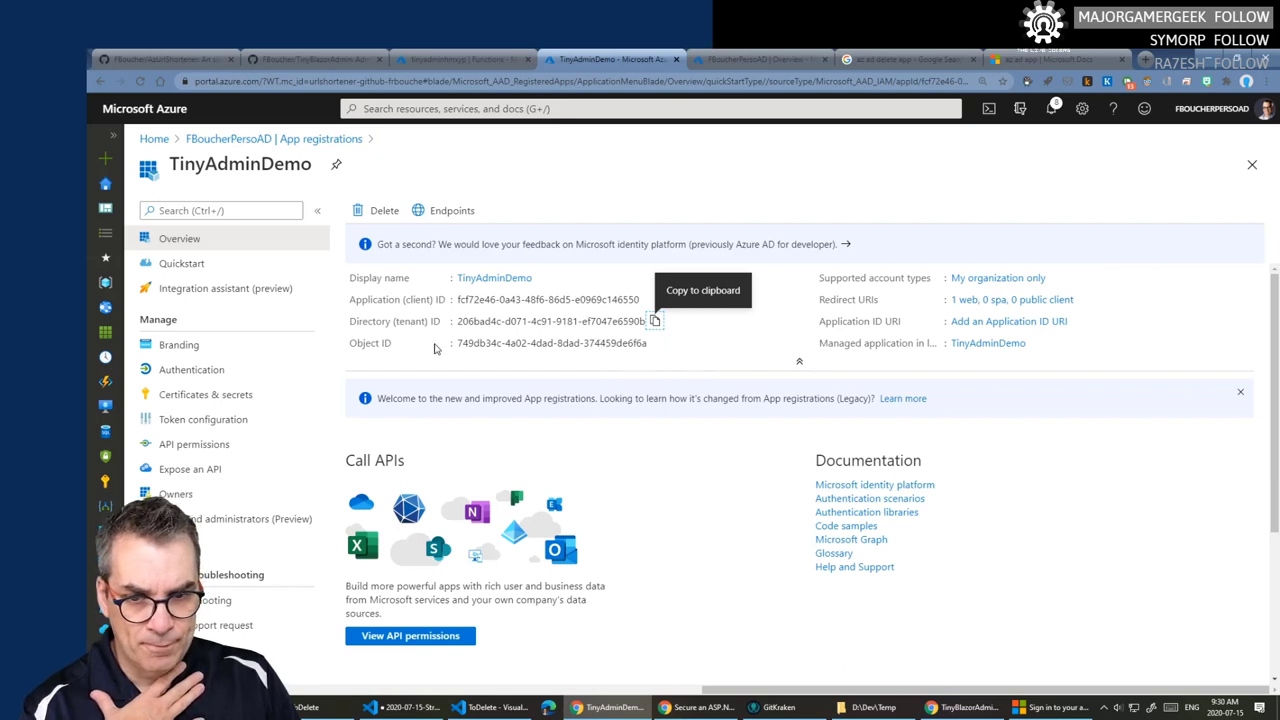
drag(457, 299, 471, 300)
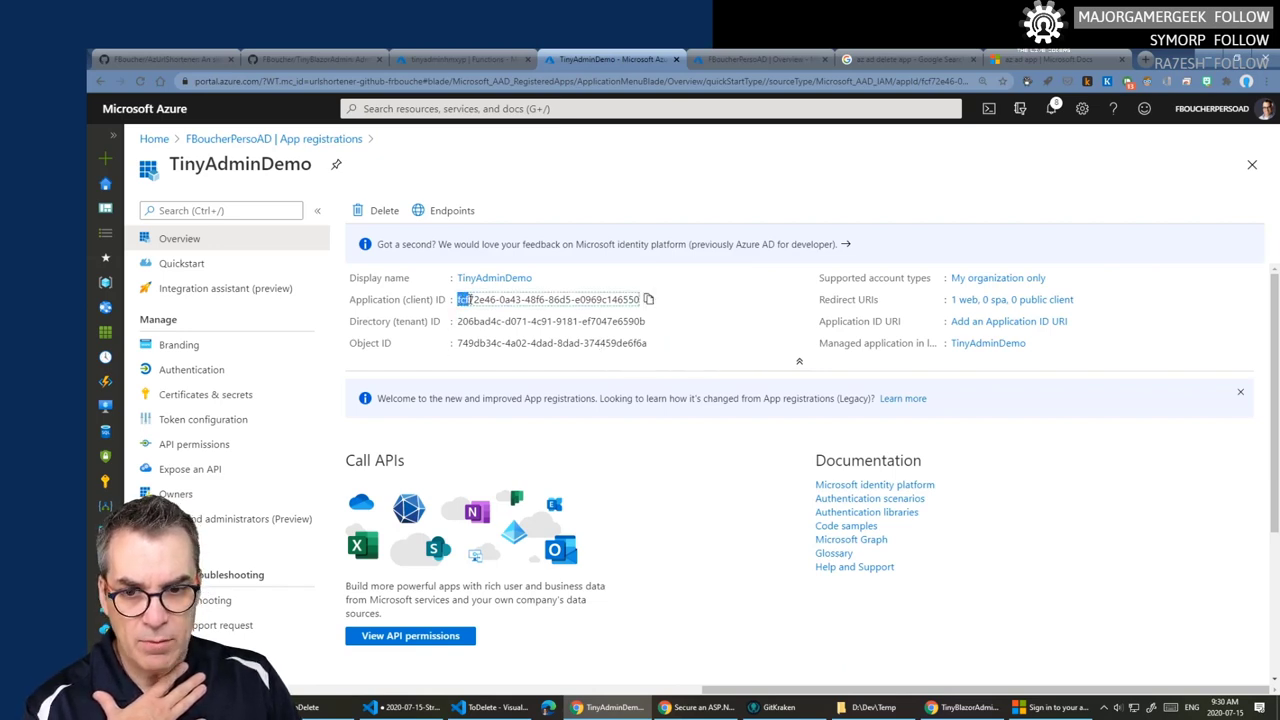
drag(603, 299, 603, 299)
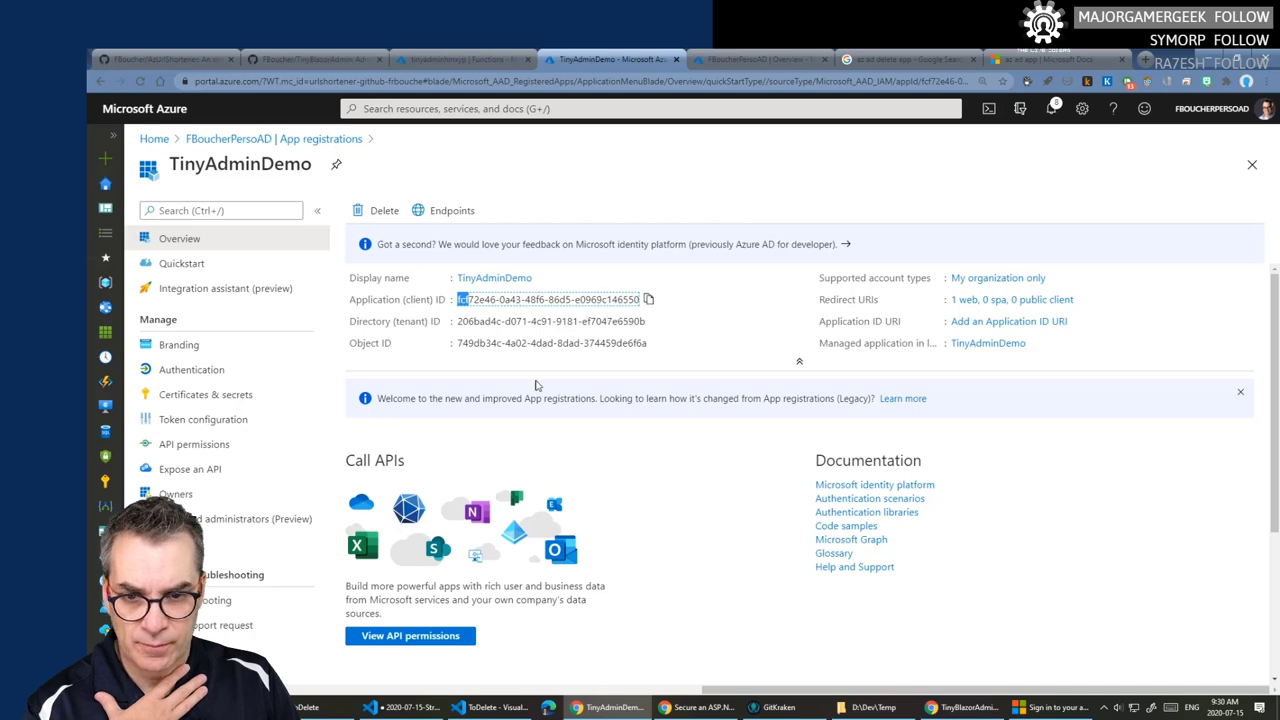
scroll(537, 420, down, 3)
scroll(537, 430, up, 3)
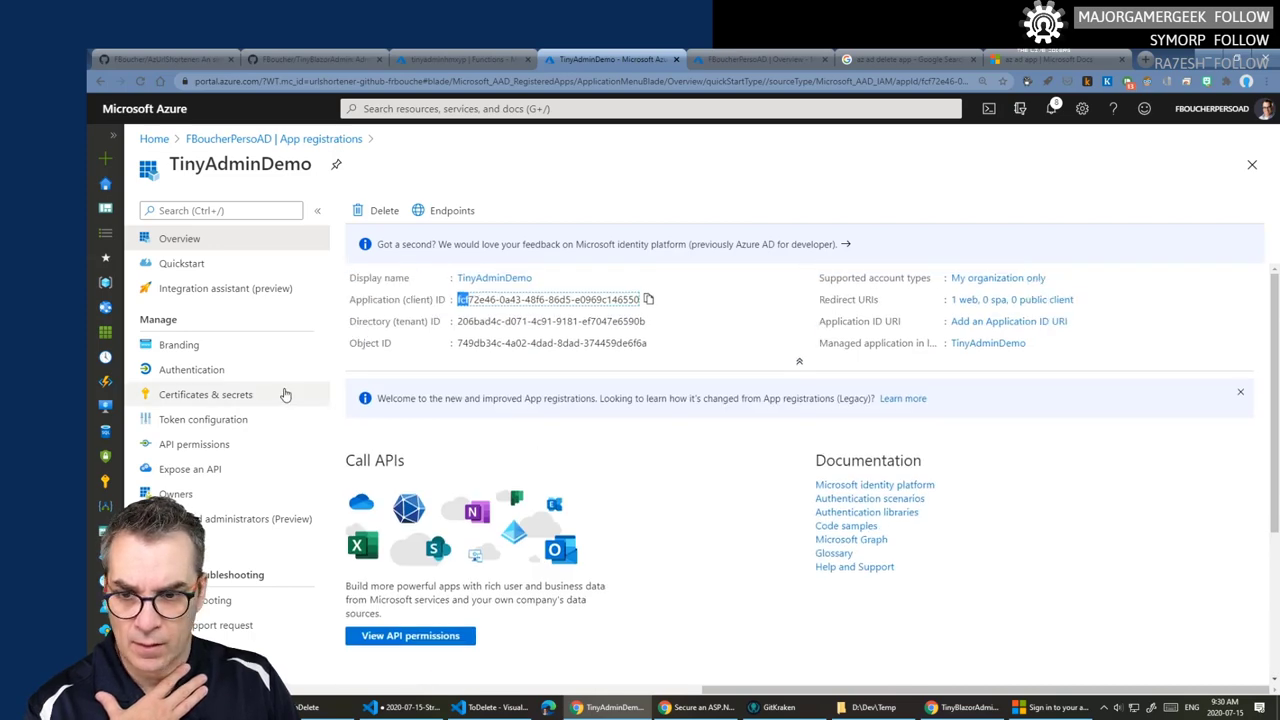
click(222, 372)
- Add an empty redirect URI entry and copy the ToDelete app's login page address
scroll(608, 386, down, 1)
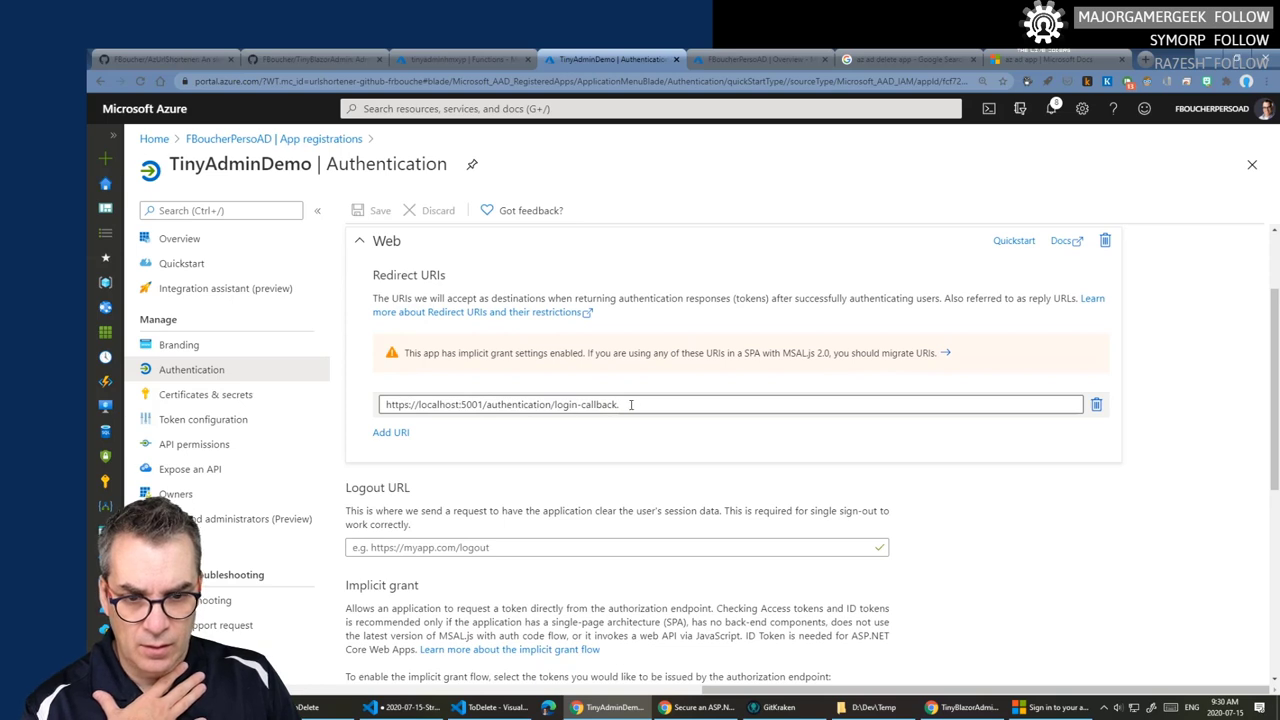
click(395, 432)
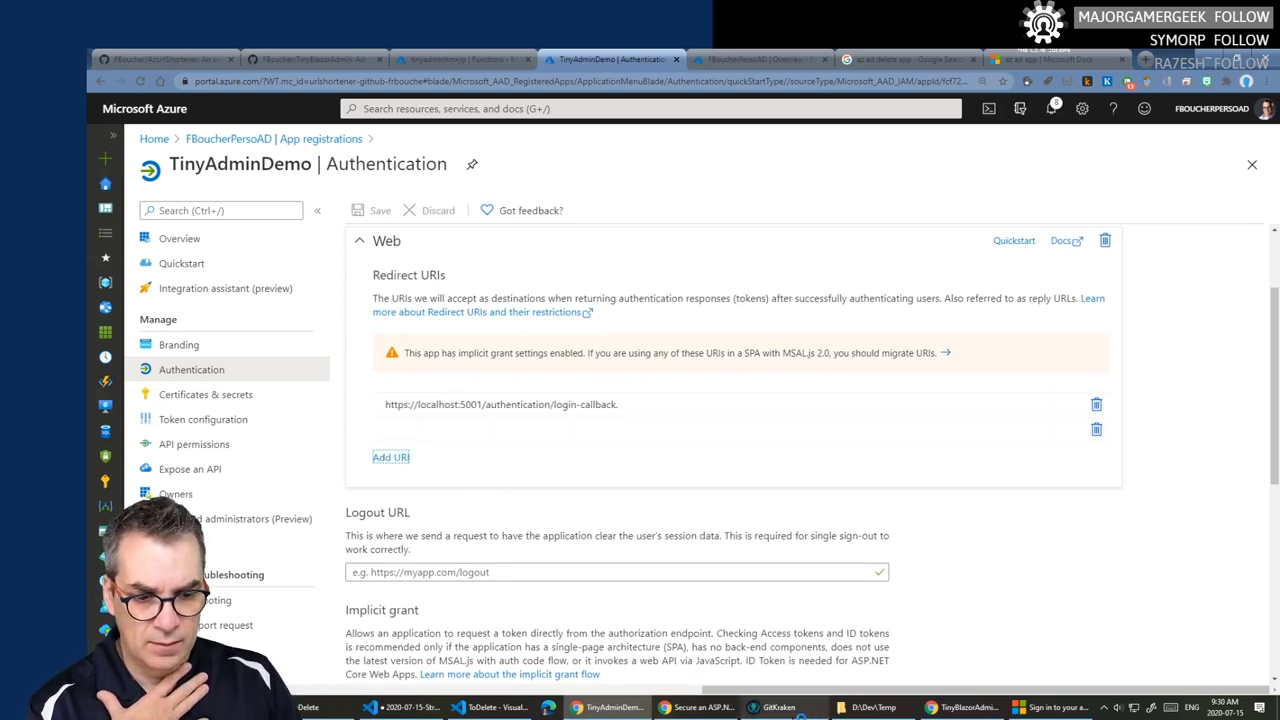
click(1044, 712)
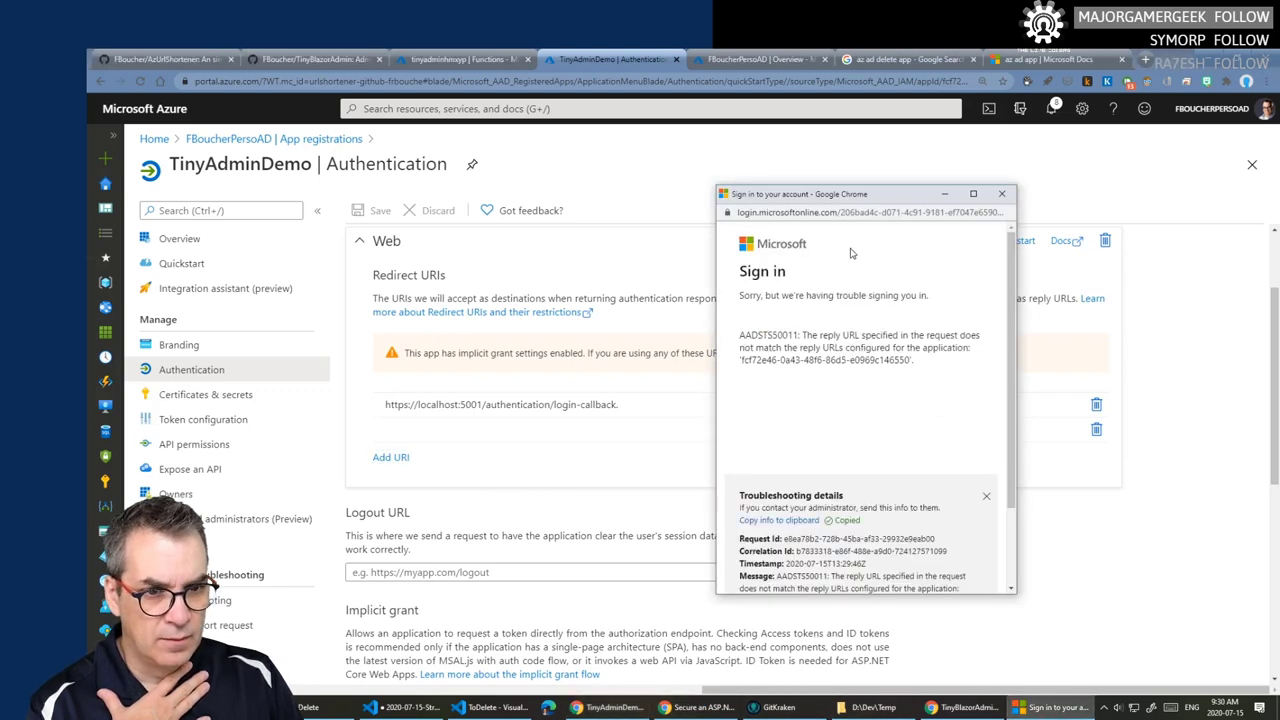
click(947, 710)
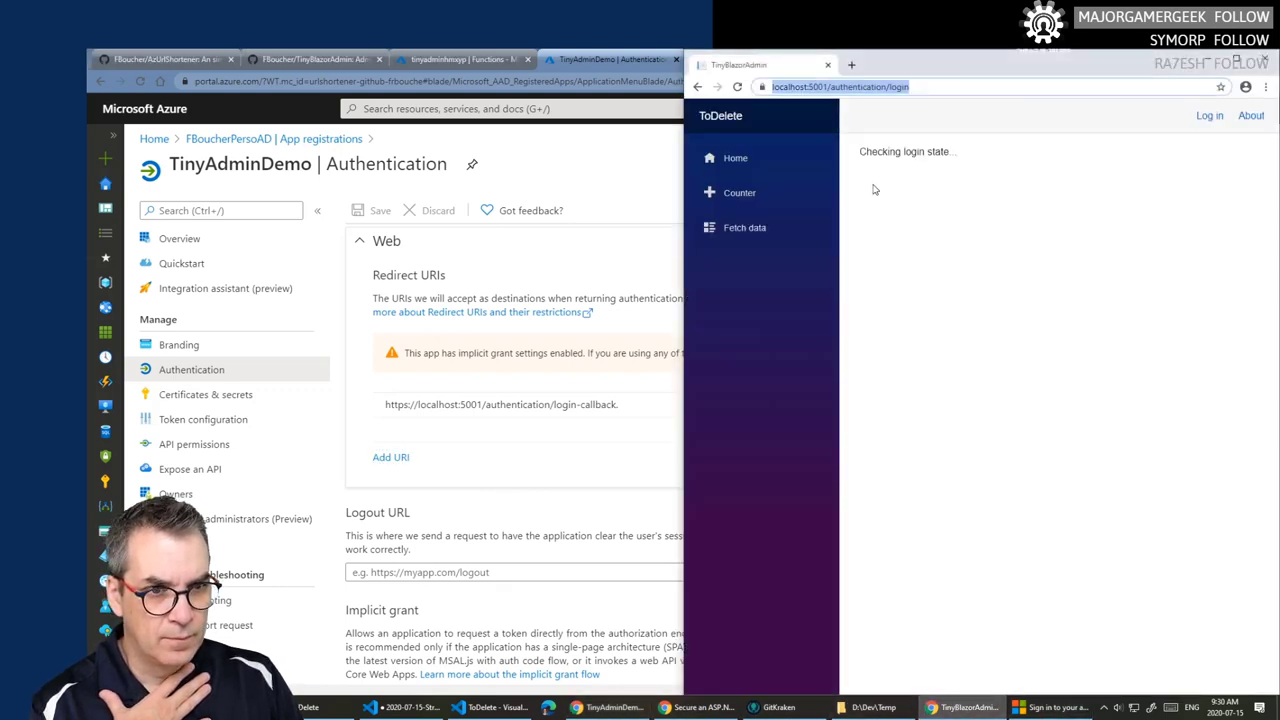
click(897, 88)
click(929, 87)
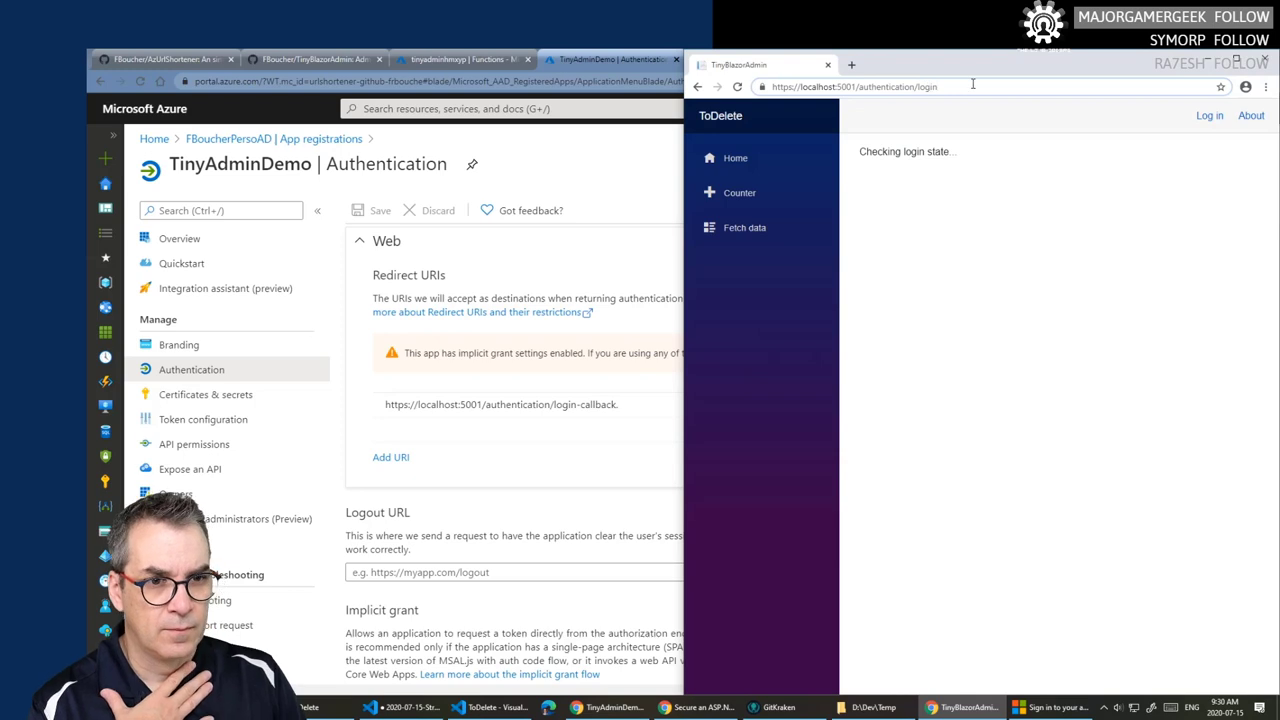
triple_click(972, 86)
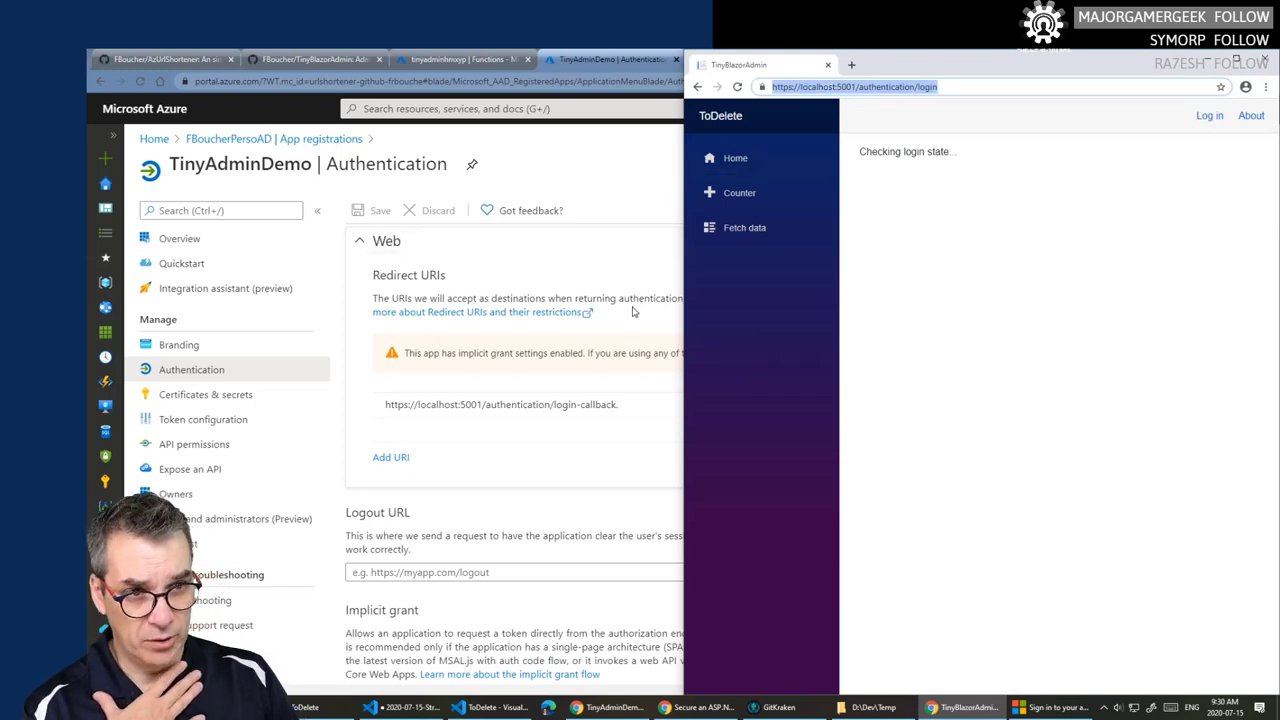
click(590, 403)
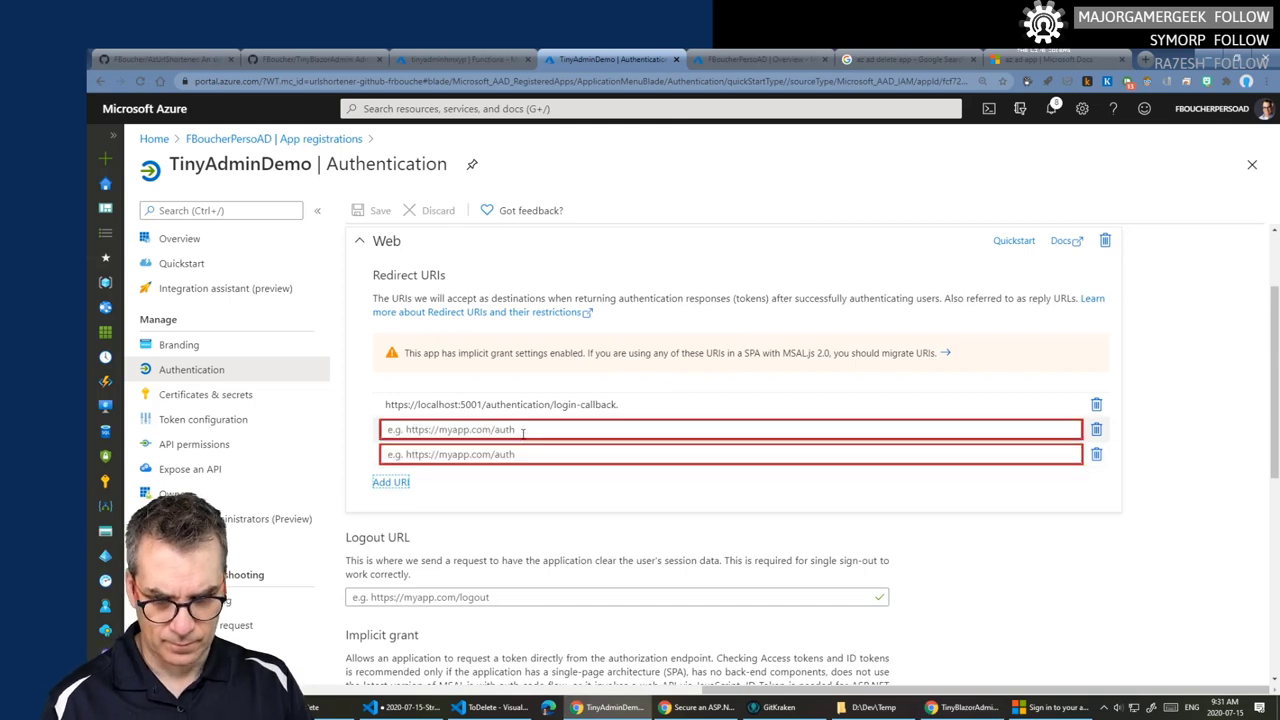
click(522, 432)
key(ctrl+v)
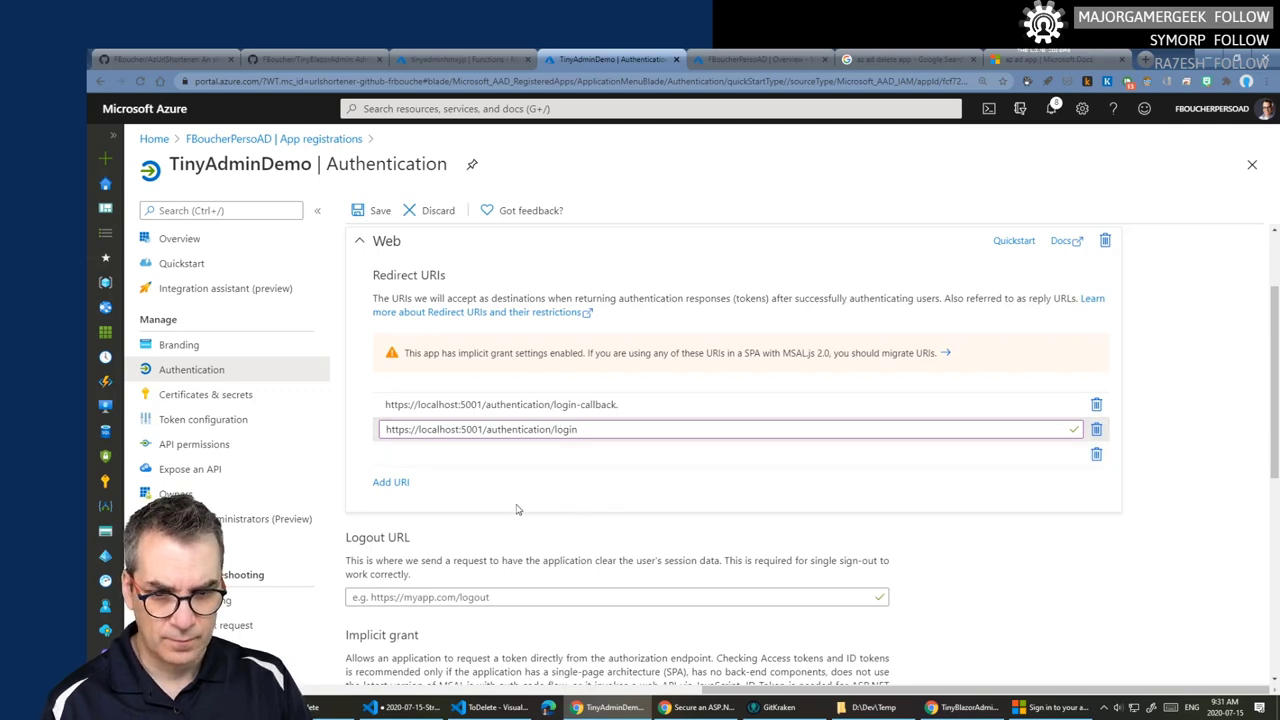
click(378, 214)
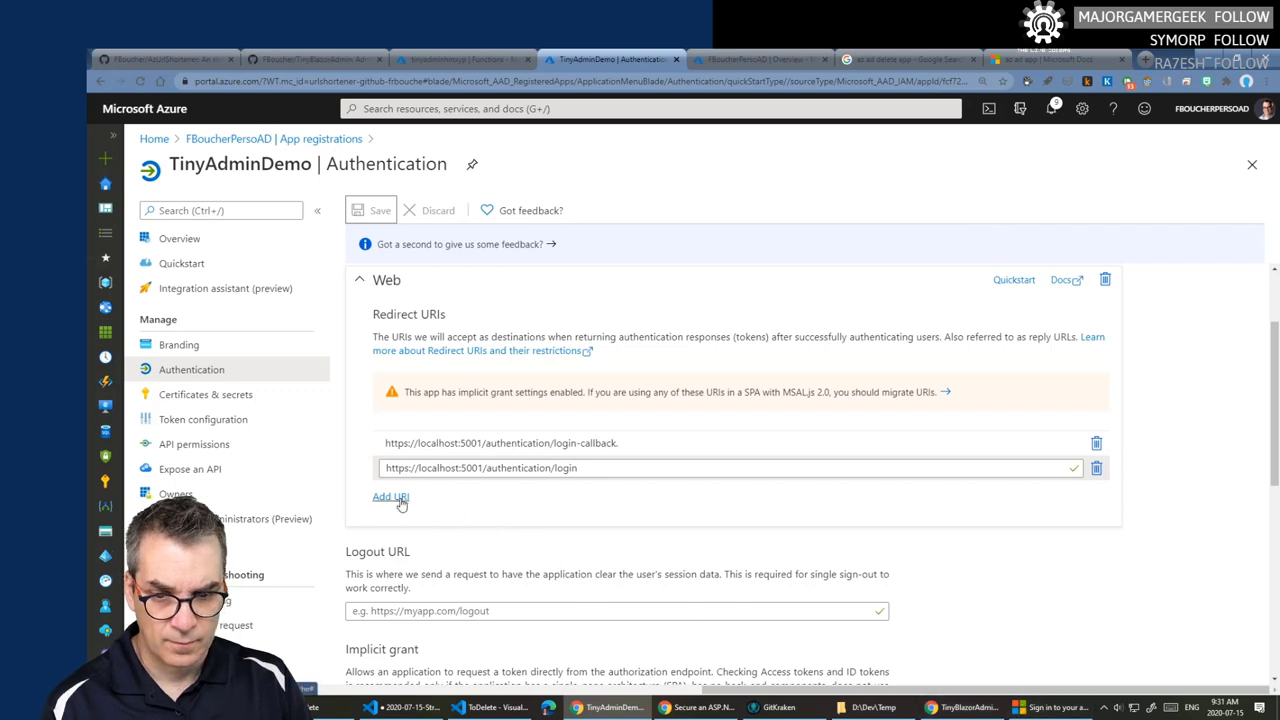
- Close the failed sign-in window, retry logging in, then reload the login-failed page
click(1055, 707)
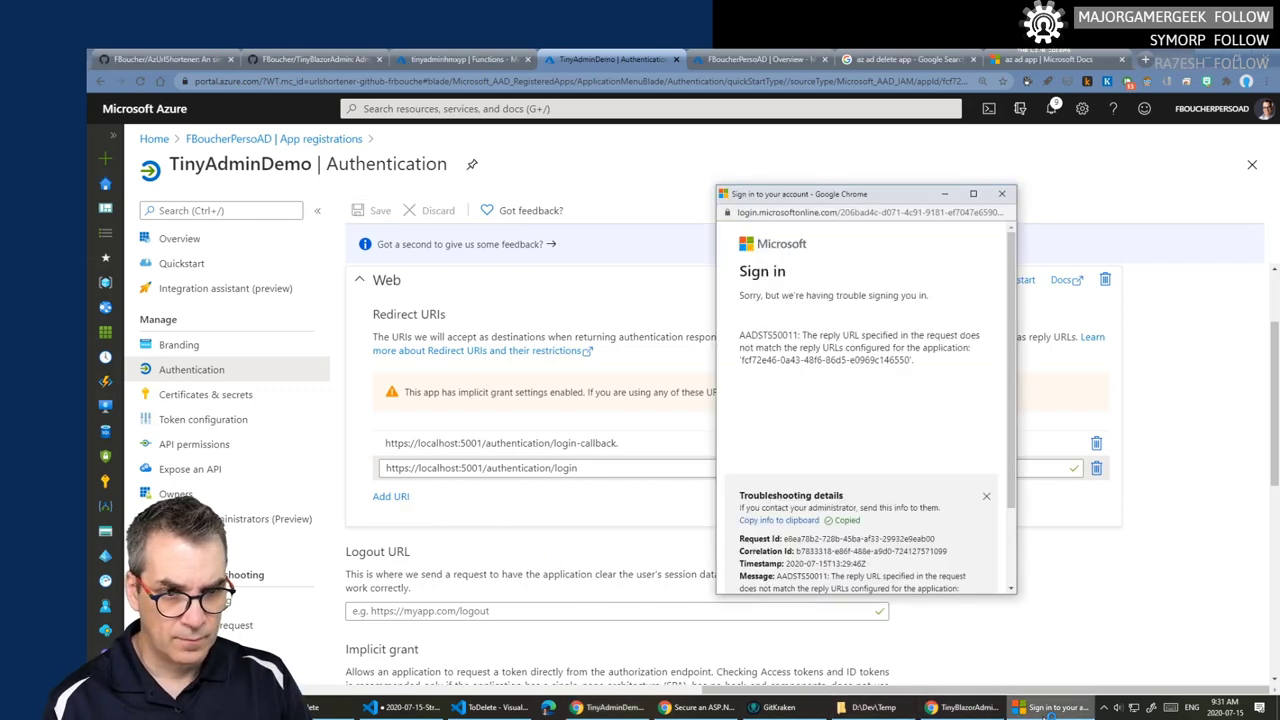
scroll(945, 523, down, 3)
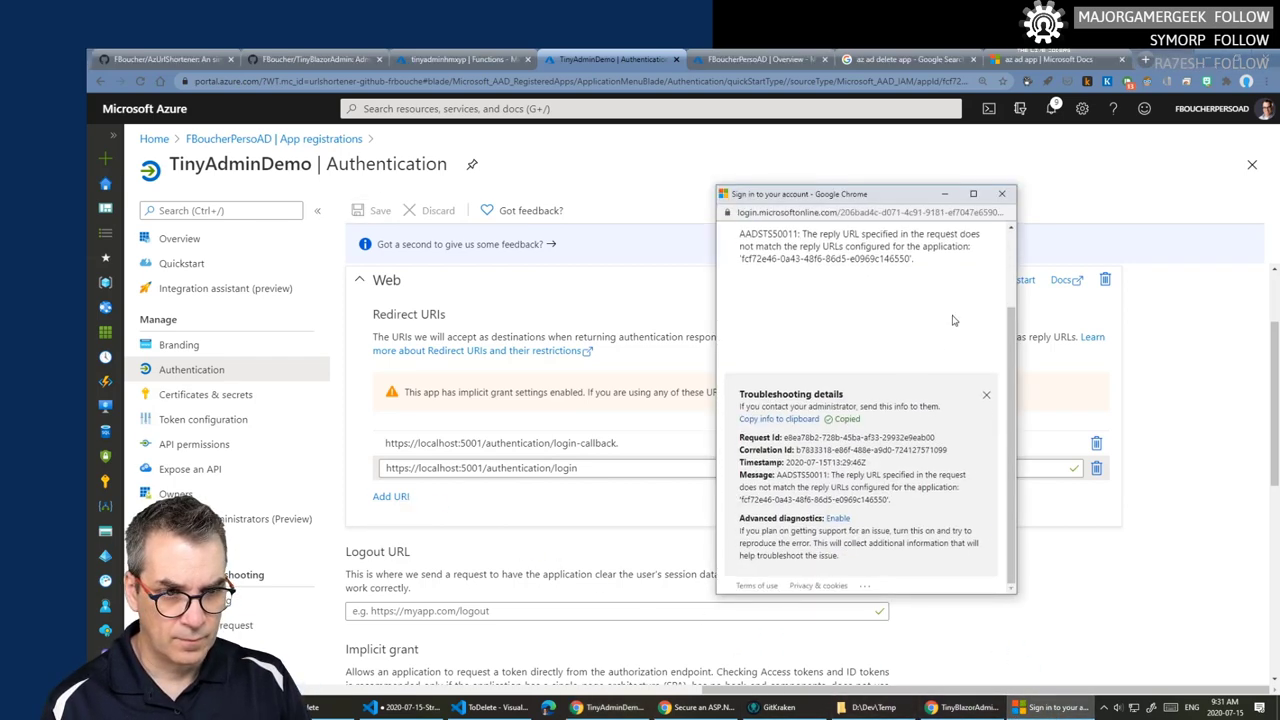
click(1001, 193)
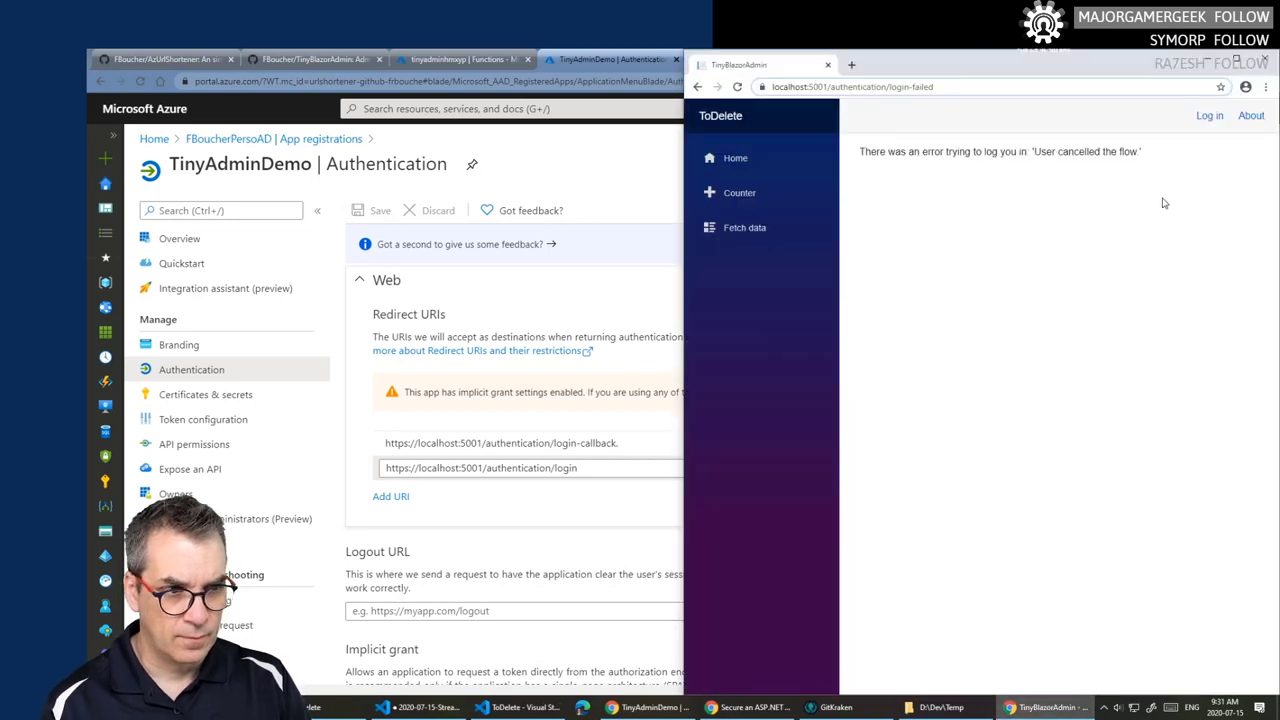
click(1203, 118)
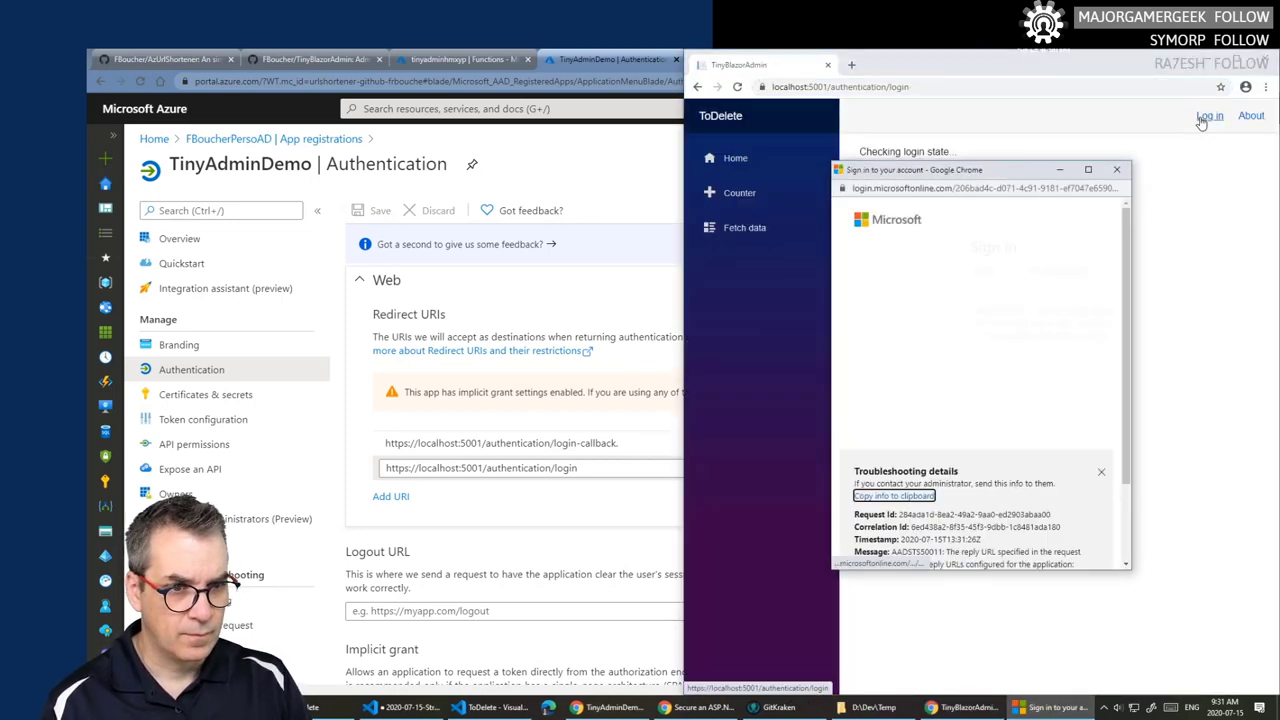
click(1120, 171)
key(F5)
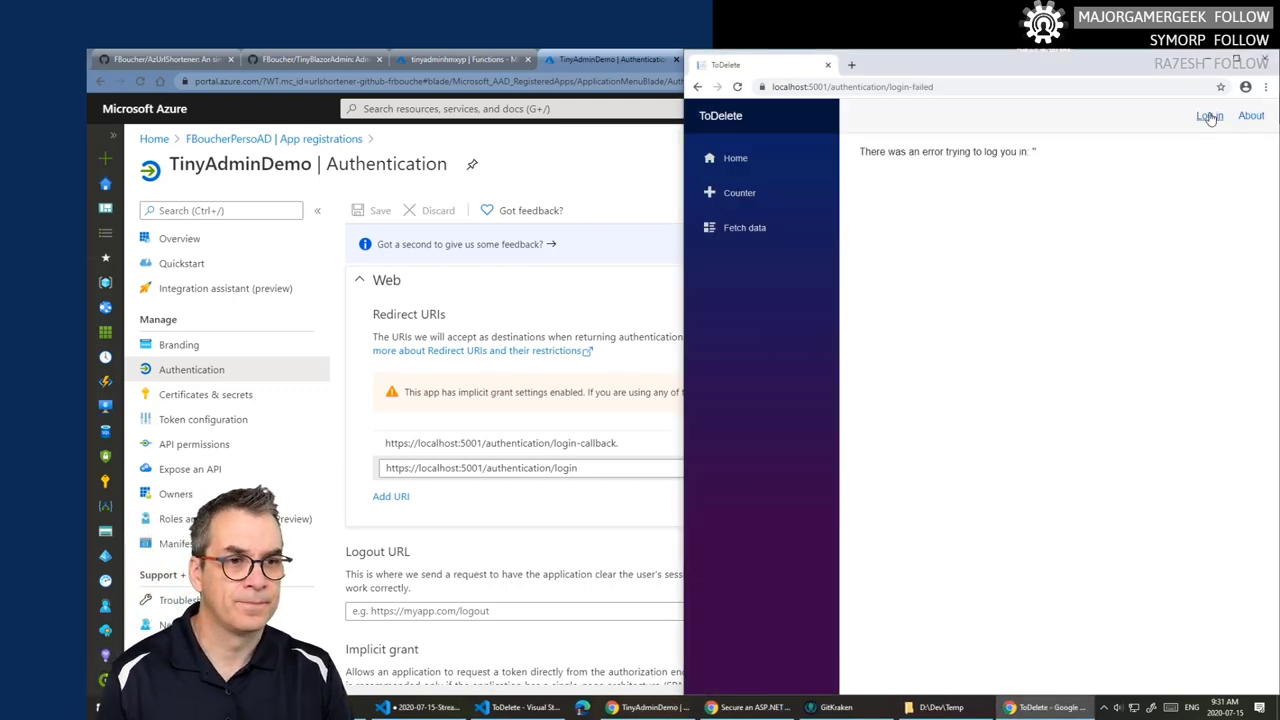
- Sign in again, inspect the AADSTS50011 popup's URL, and close the popup
click(1209, 116)
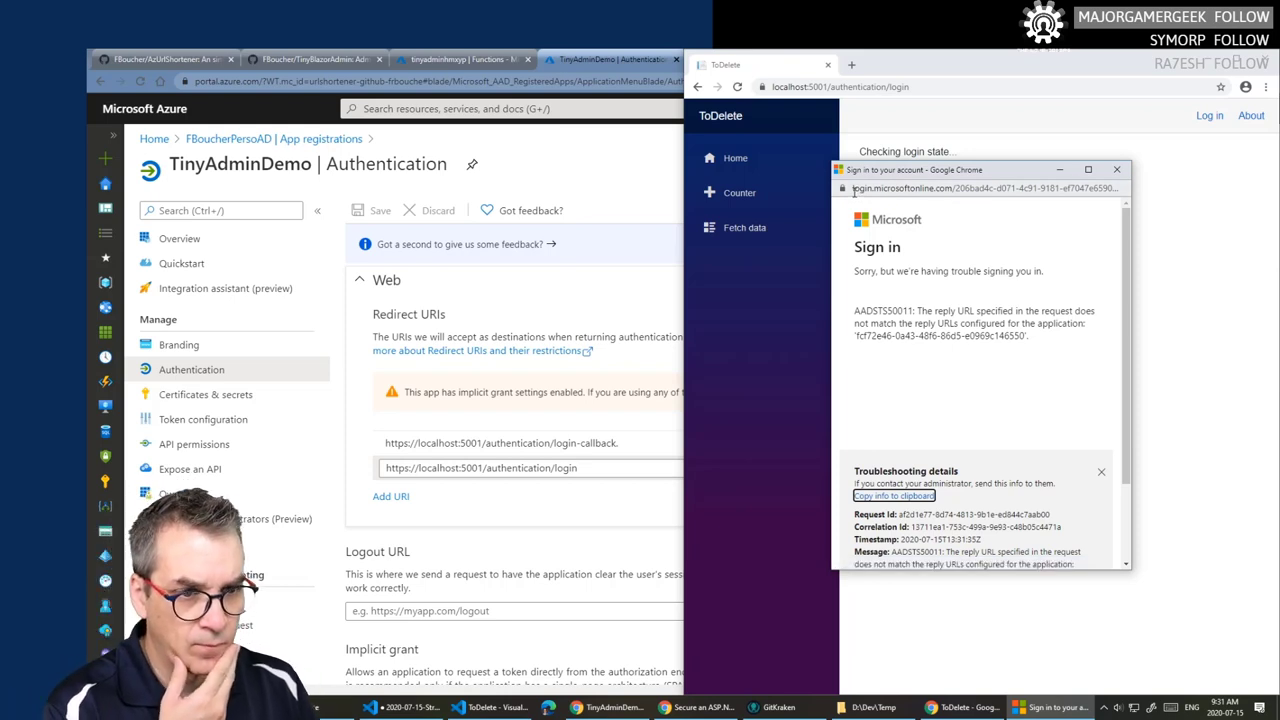
drag(855, 190, 1125, 177)
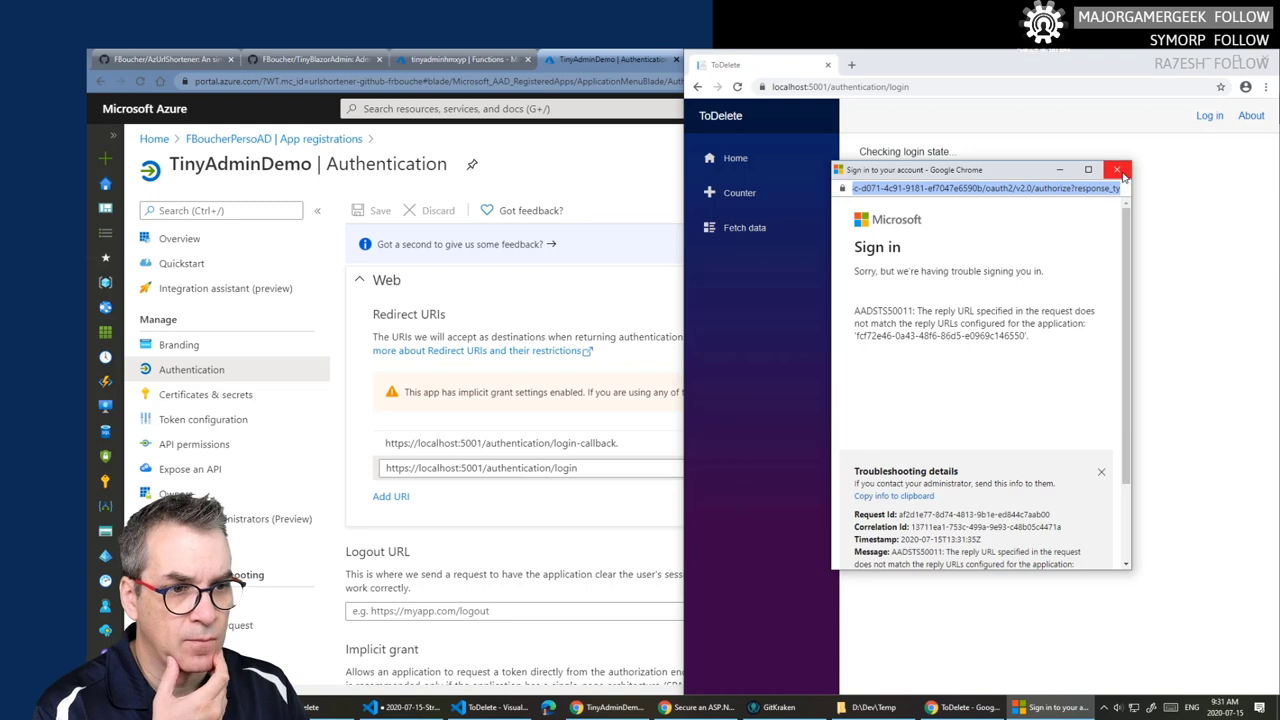
click(1123, 175)
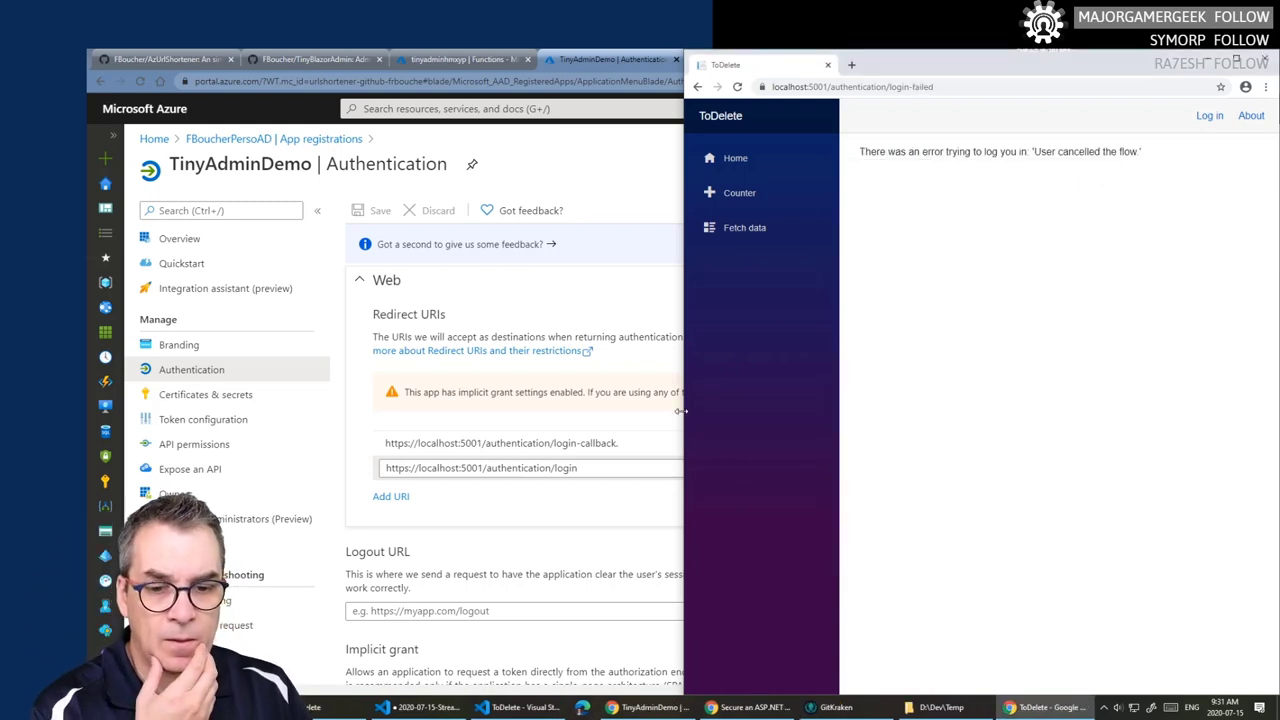
- Delete the /authentication/login redirect URI, uncheck ID tokens, save and confirm Disable
click(645, 490)
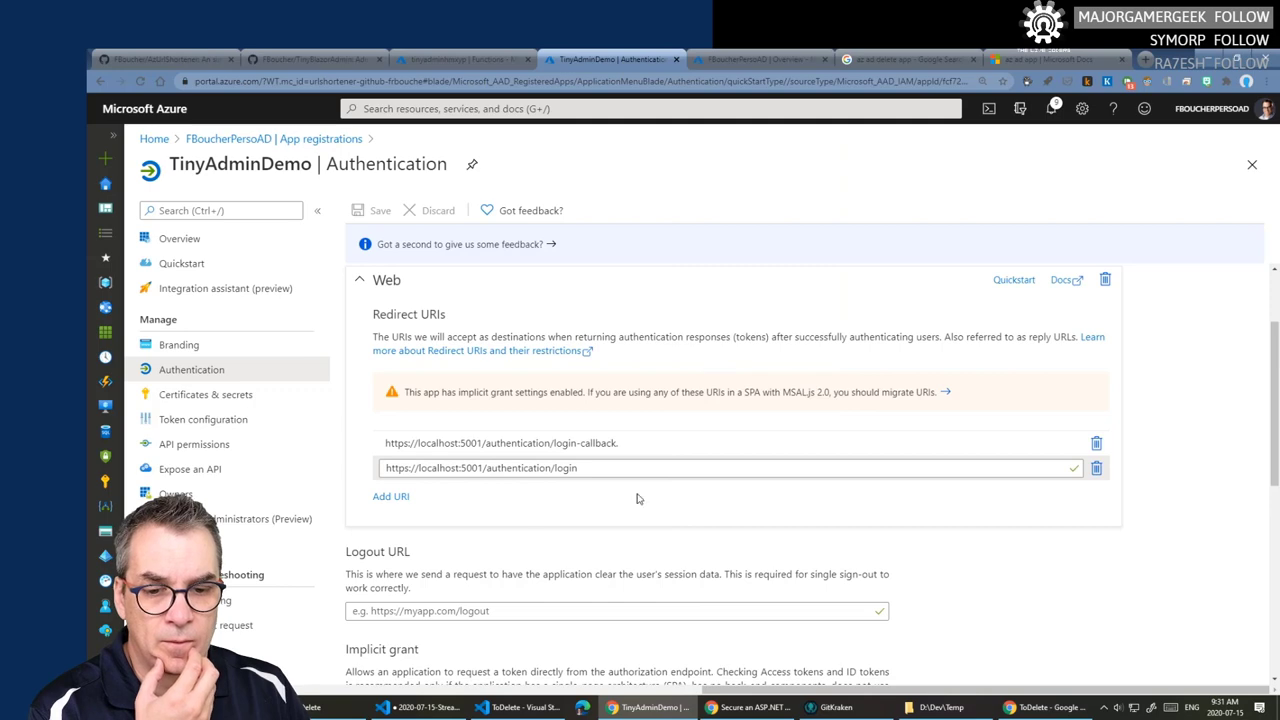
click(1096, 469)
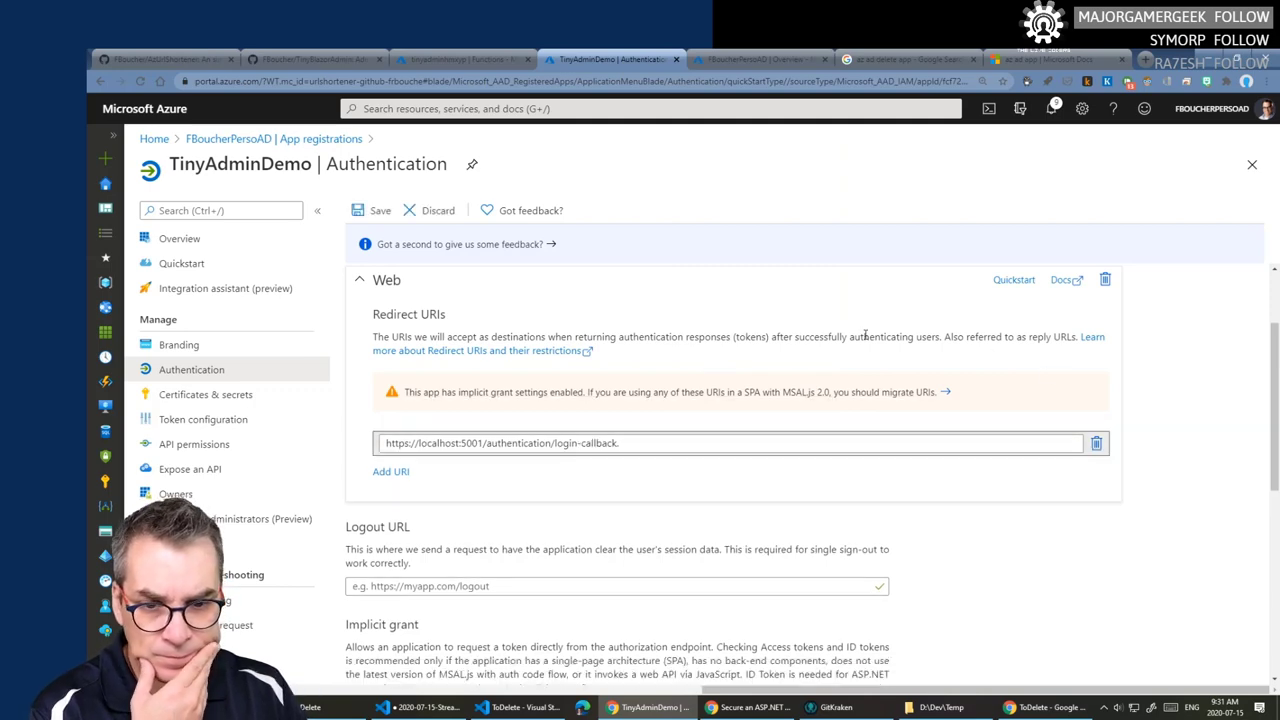
scroll(731, 437, down, 3)
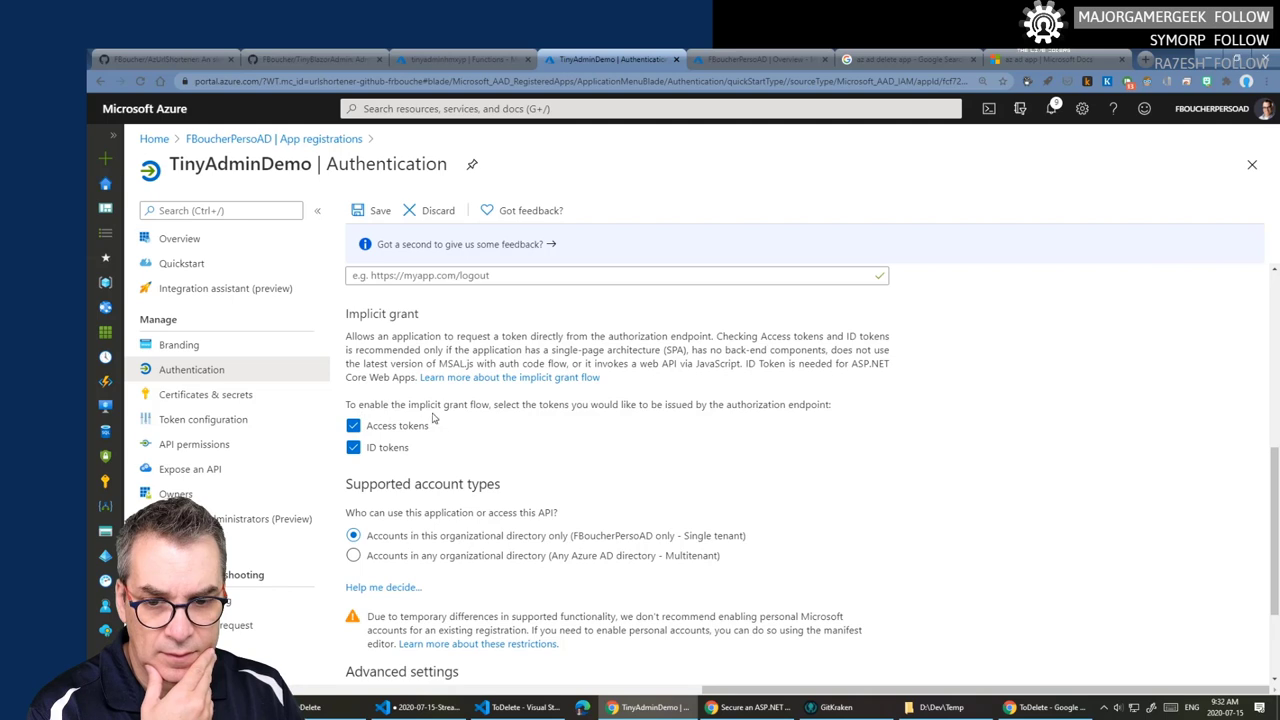
click(354, 448)
click(374, 212)
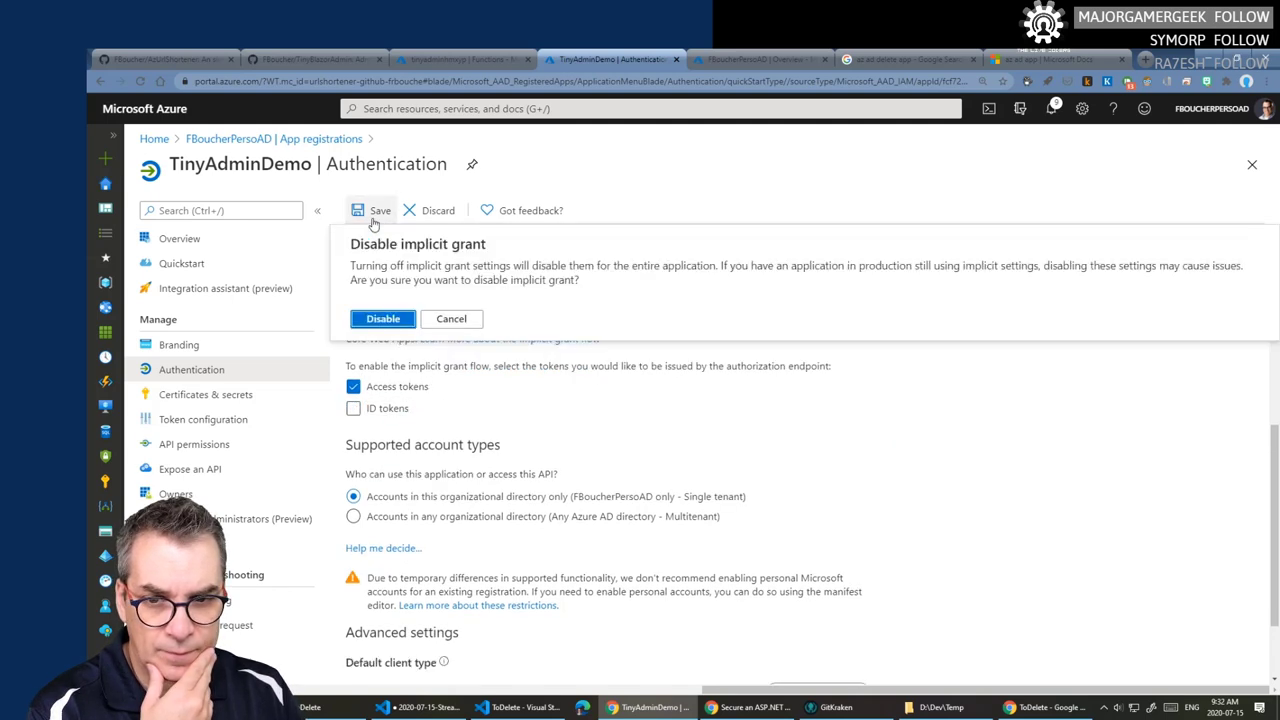
click(390, 322)
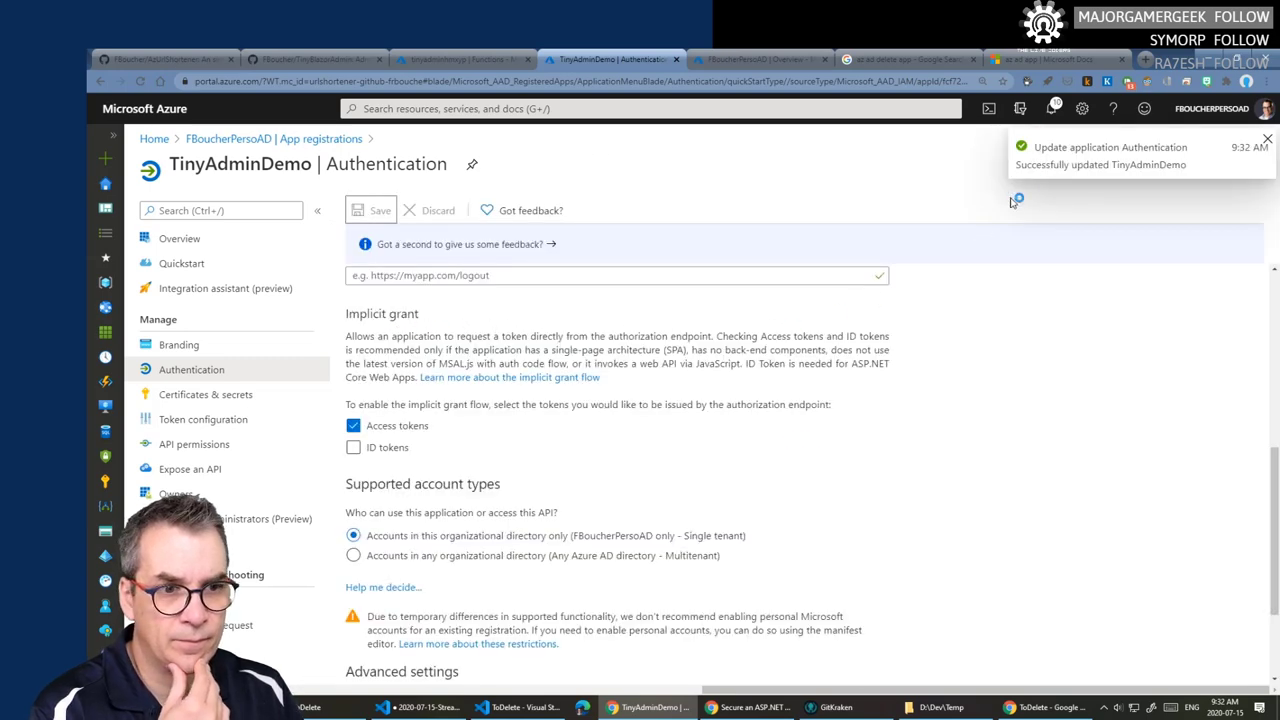
scroll(1014, 337, up, 5)
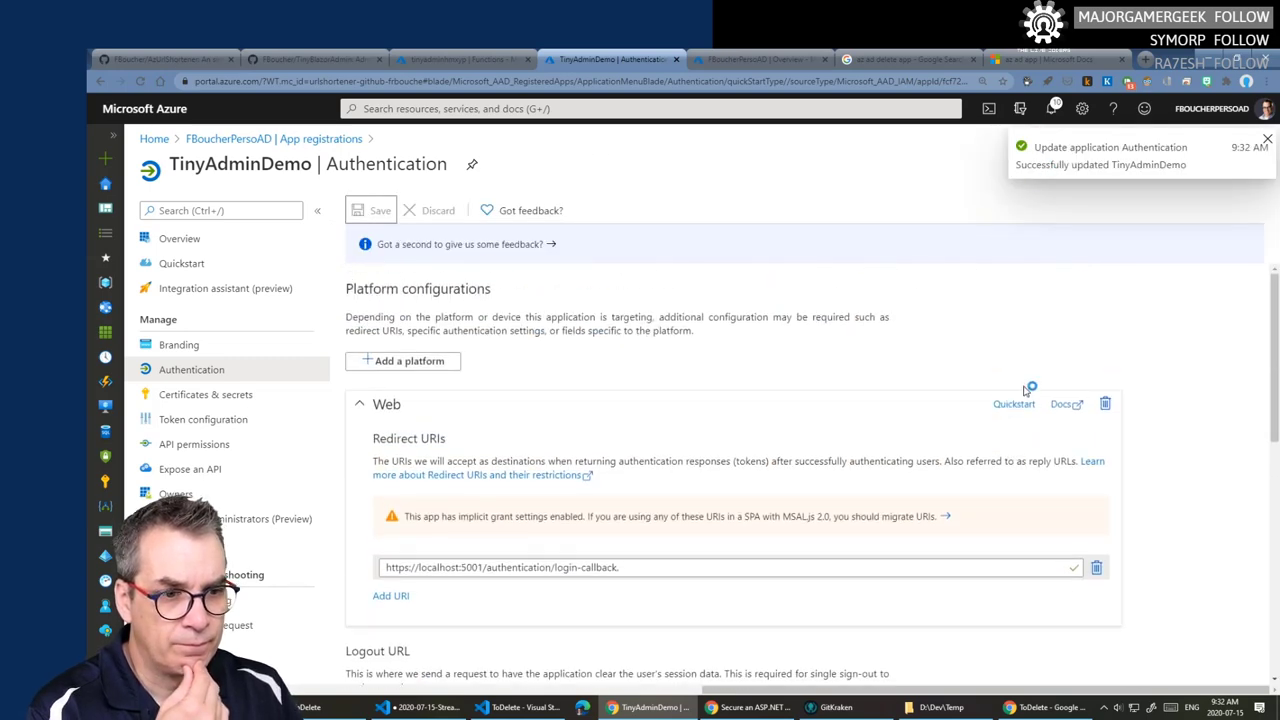
click(1012, 405)
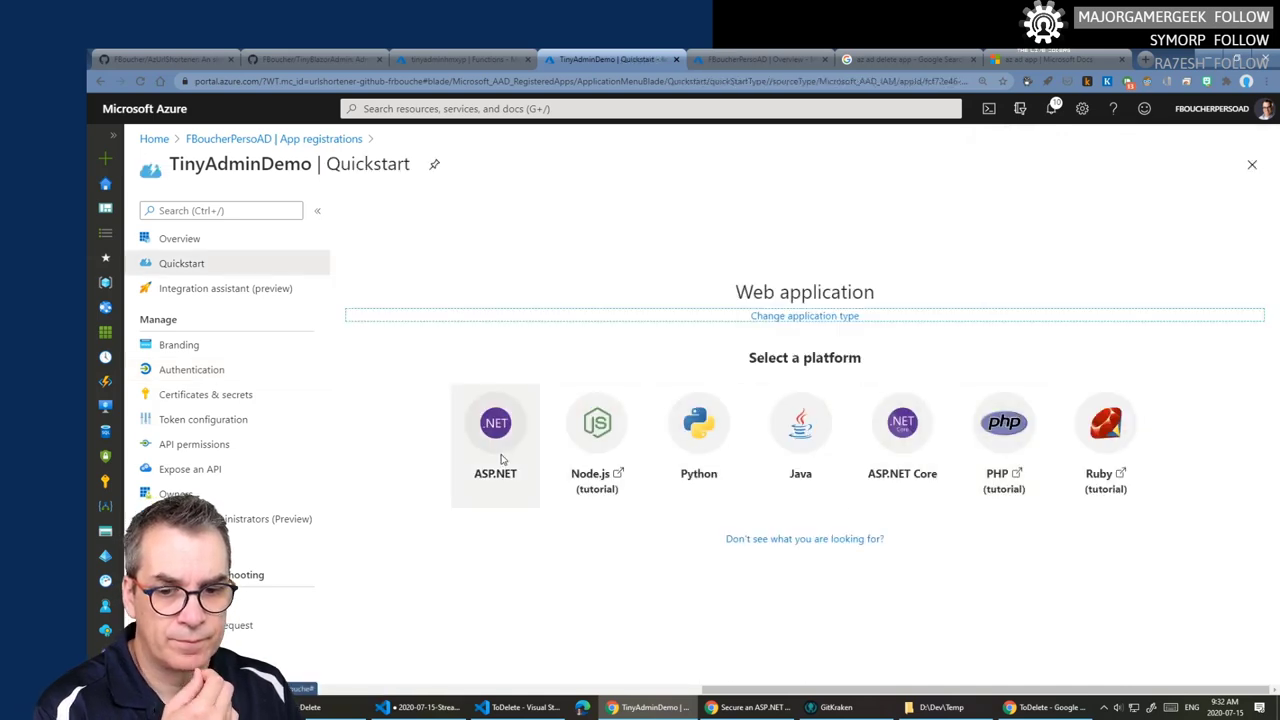
- Open TinyAdminDemo's ASP.NET Core quickstart and highlight the Step 1 reply-URL sentence
click(903, 435)
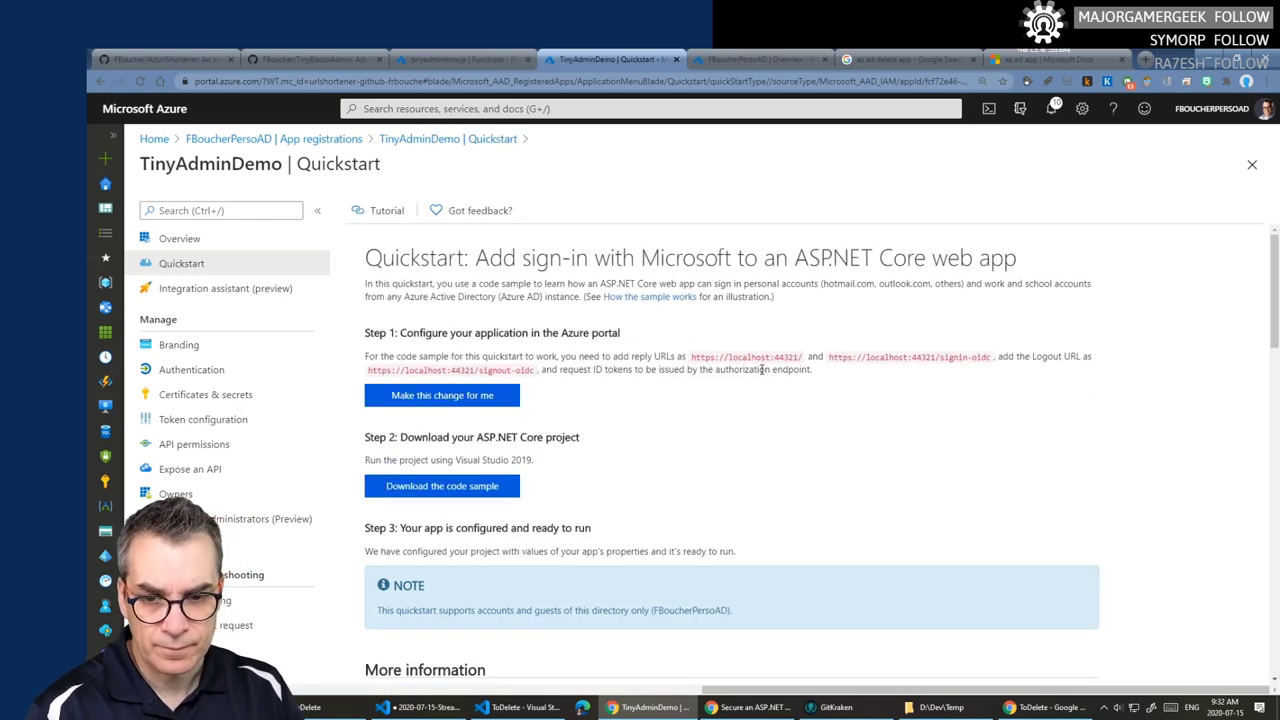
scroll(761, 372, down, 2)
scroll(761, 375, up, 2)
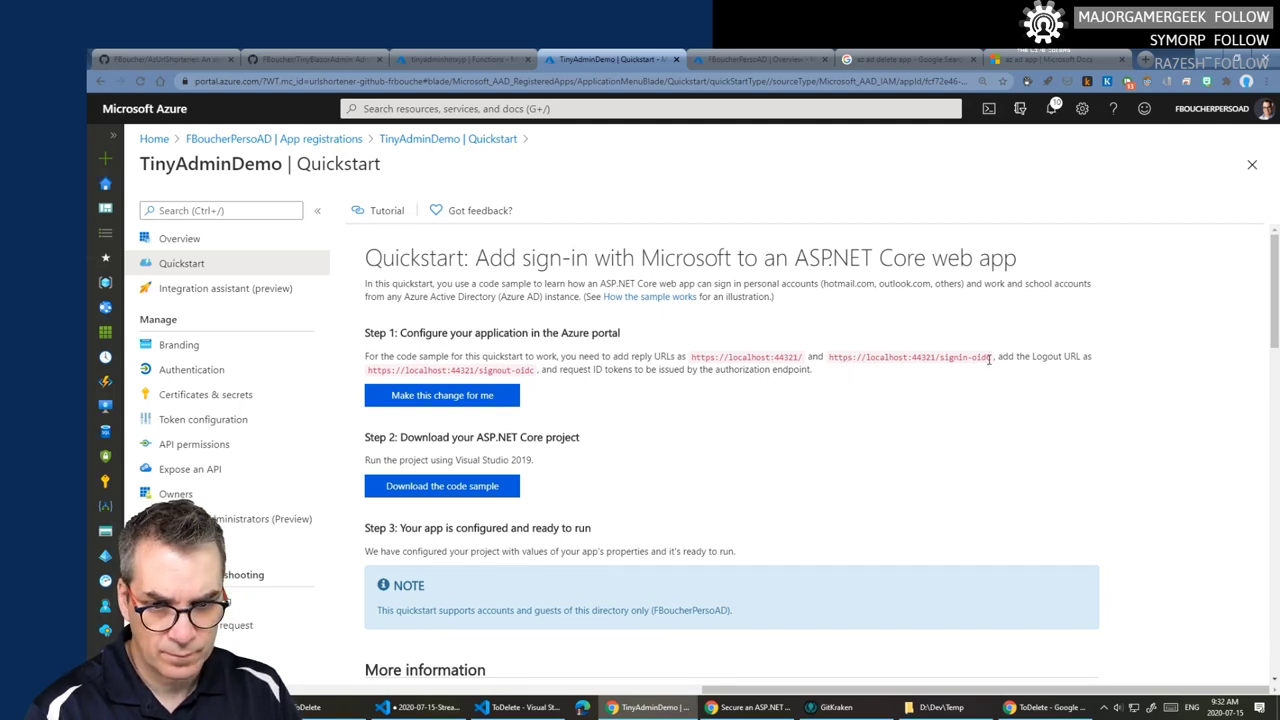
drag(990, 358, 450, 356)
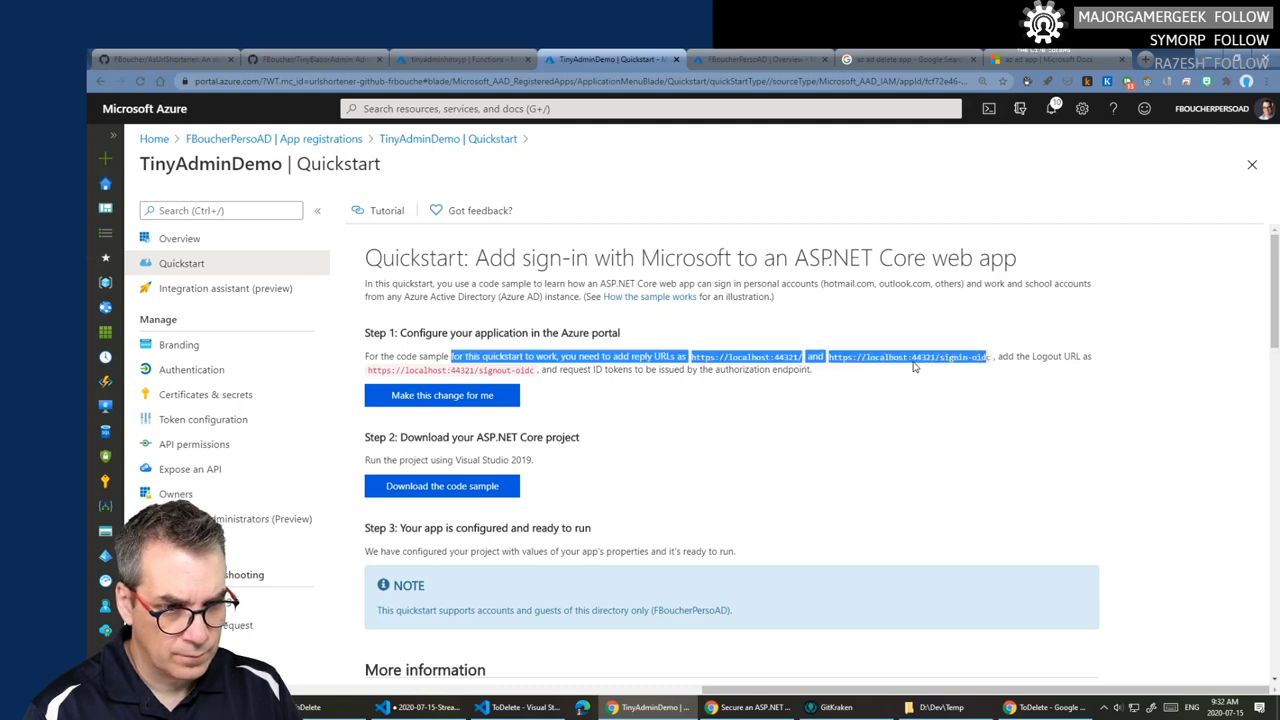
right_click(916, 364)
click(993, 360)
drag(993, 360, 912, 358)
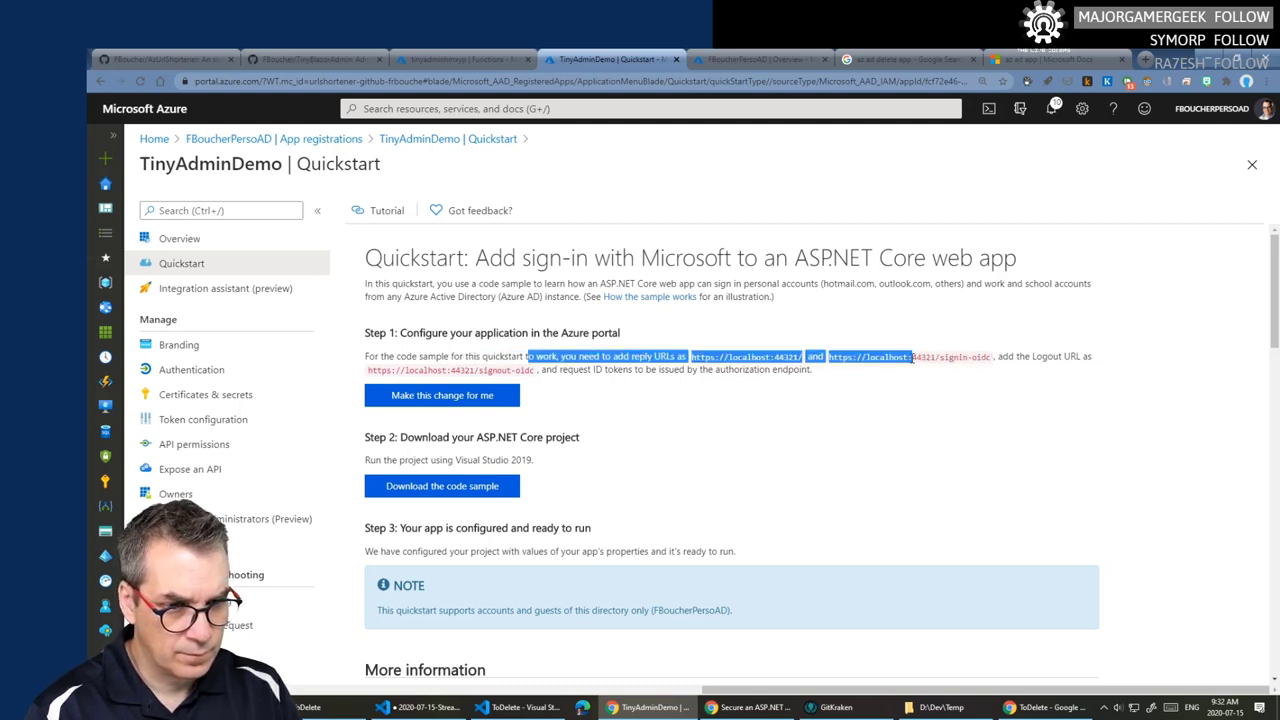
click(898, 320)
- Read through the quickstart's remaining steps and Startup code, then return to Visual Studio Code
scroll(888, 330, down, 1)
scroll(885, 332, down, 1)
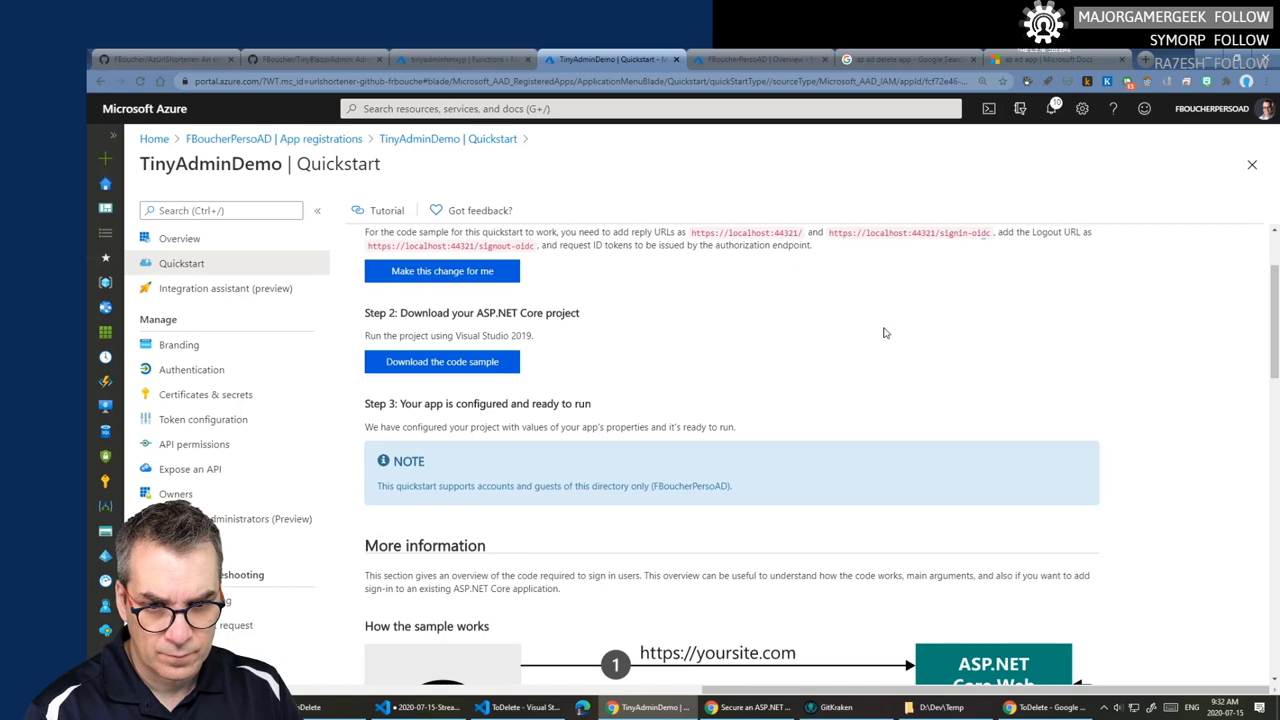
scroll(884, 333, down, 10)
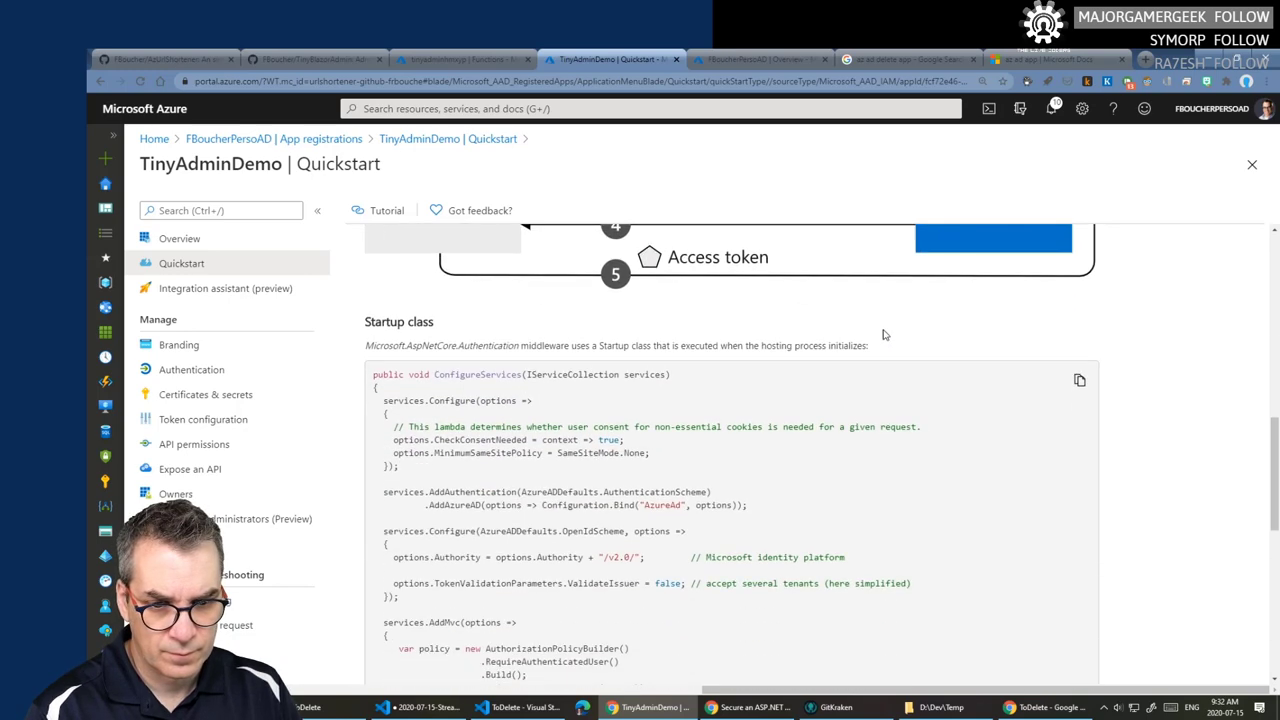
scroll(884, 335, down, 1)
scroll(884, 333, down, 5)
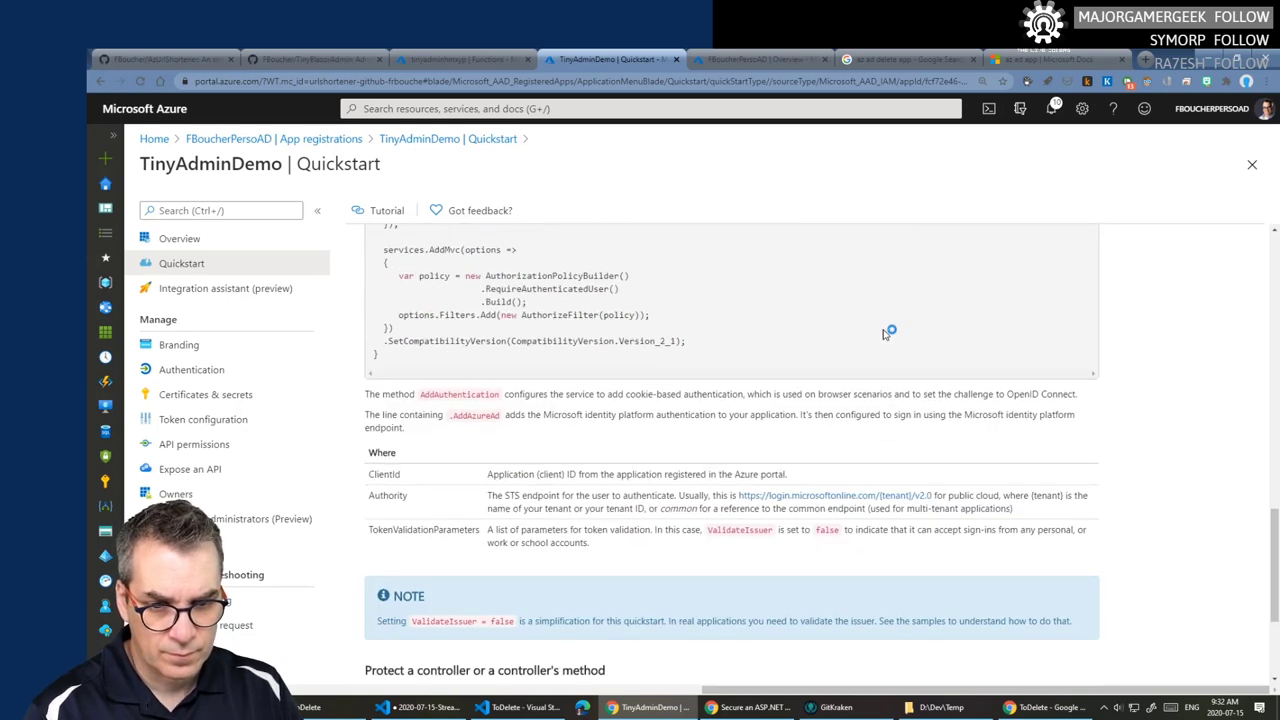
scroll(884, 333, down, 3)
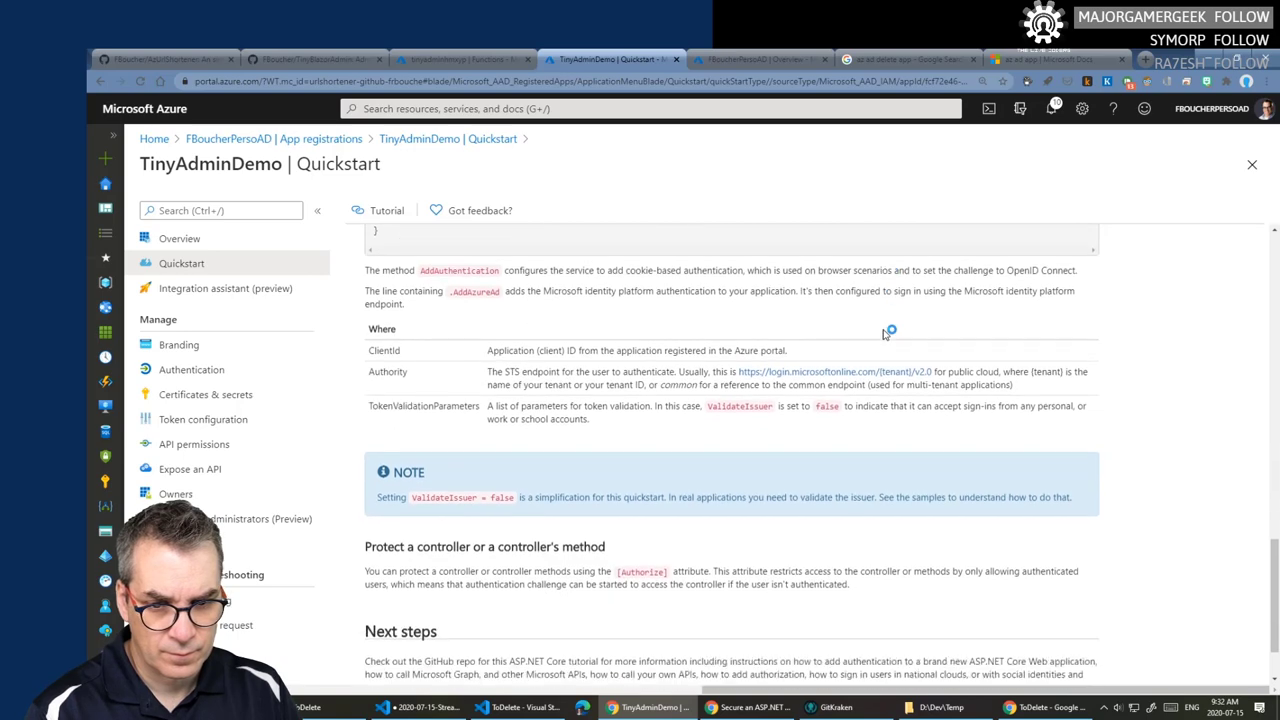
scroll(884, 335, up, 10)
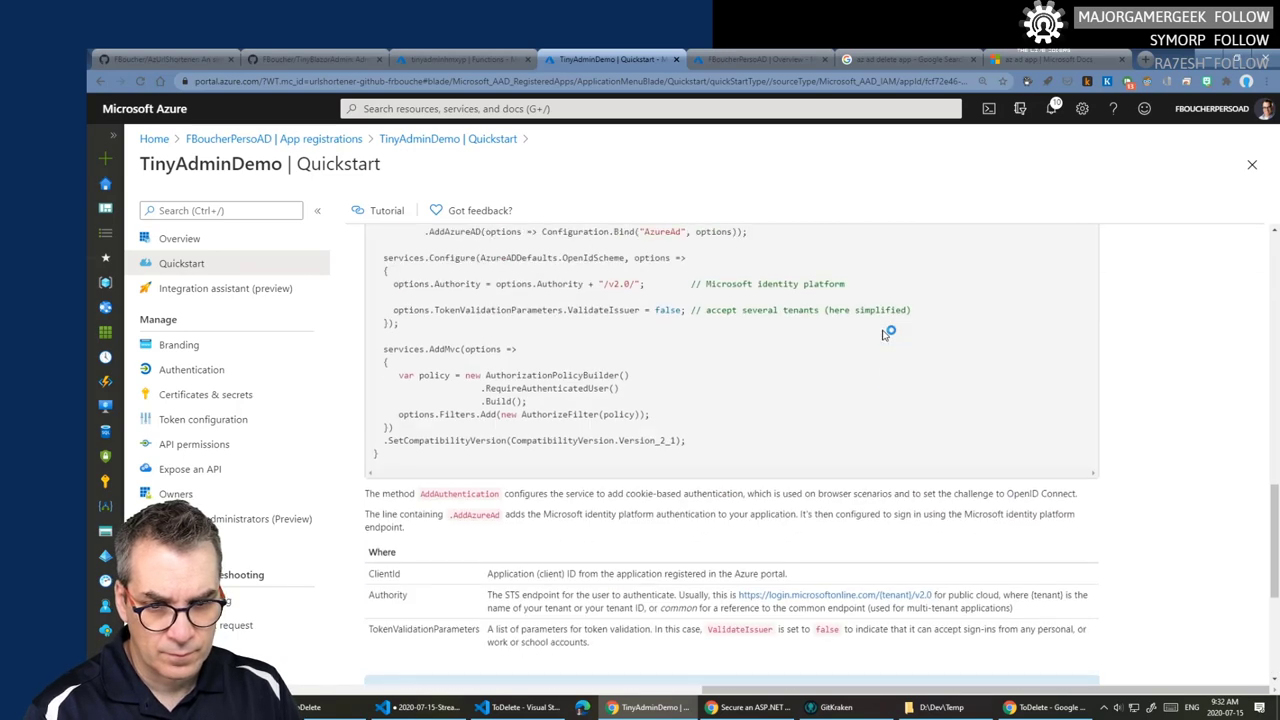
scroll(884, 333, down, 8)
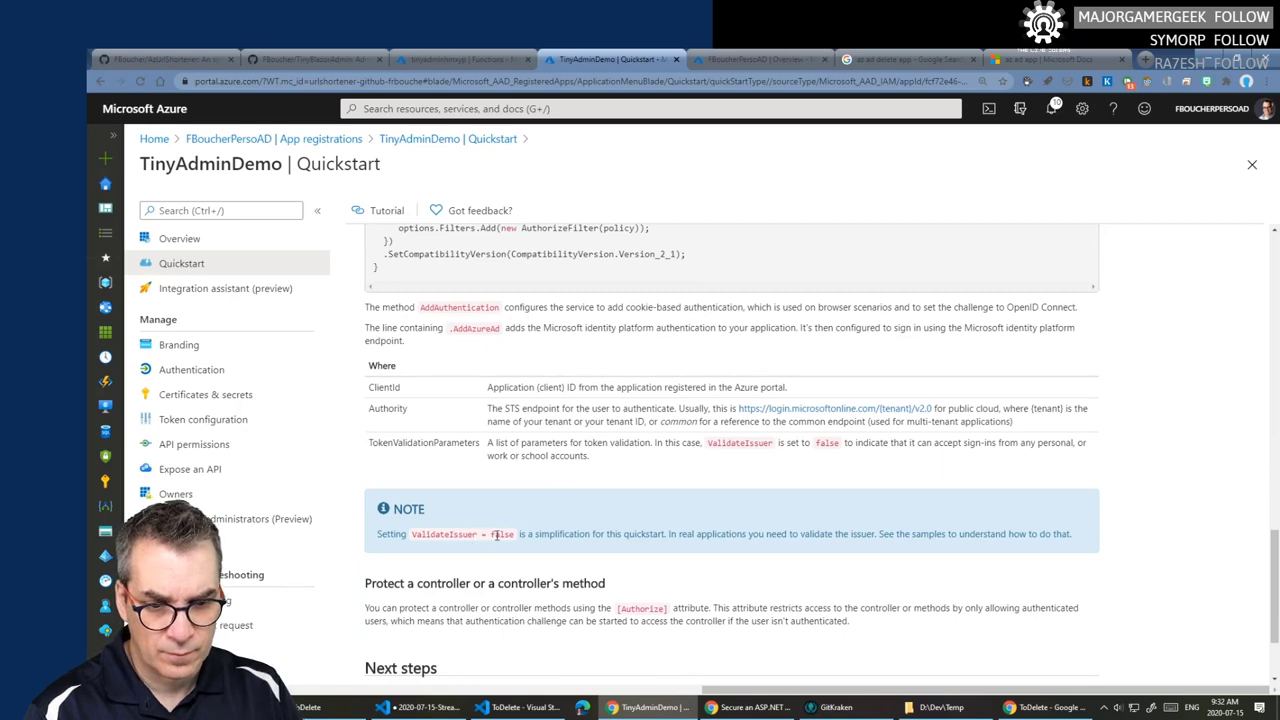
click(515, 707)
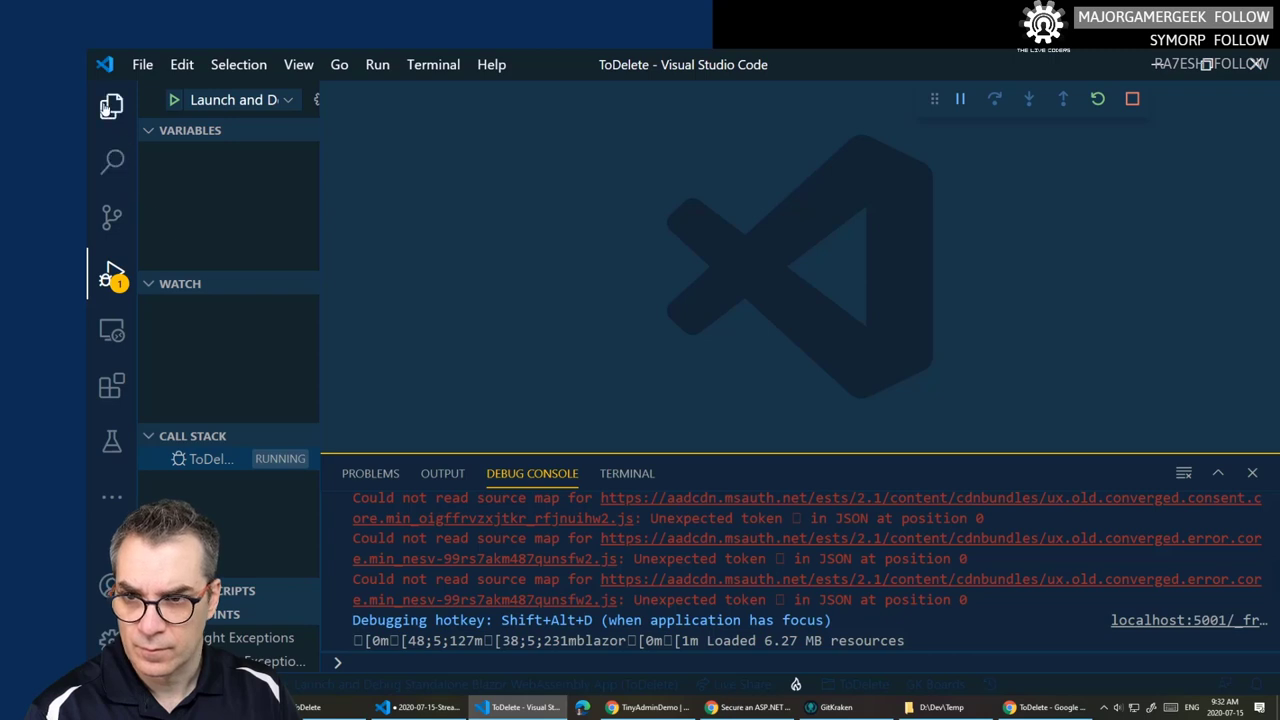
- Check the AzureAd settings in ToDelete's wwwroot/appsettings.json, then view the running ToDelete app
click(111, 105)
click(250, 438)
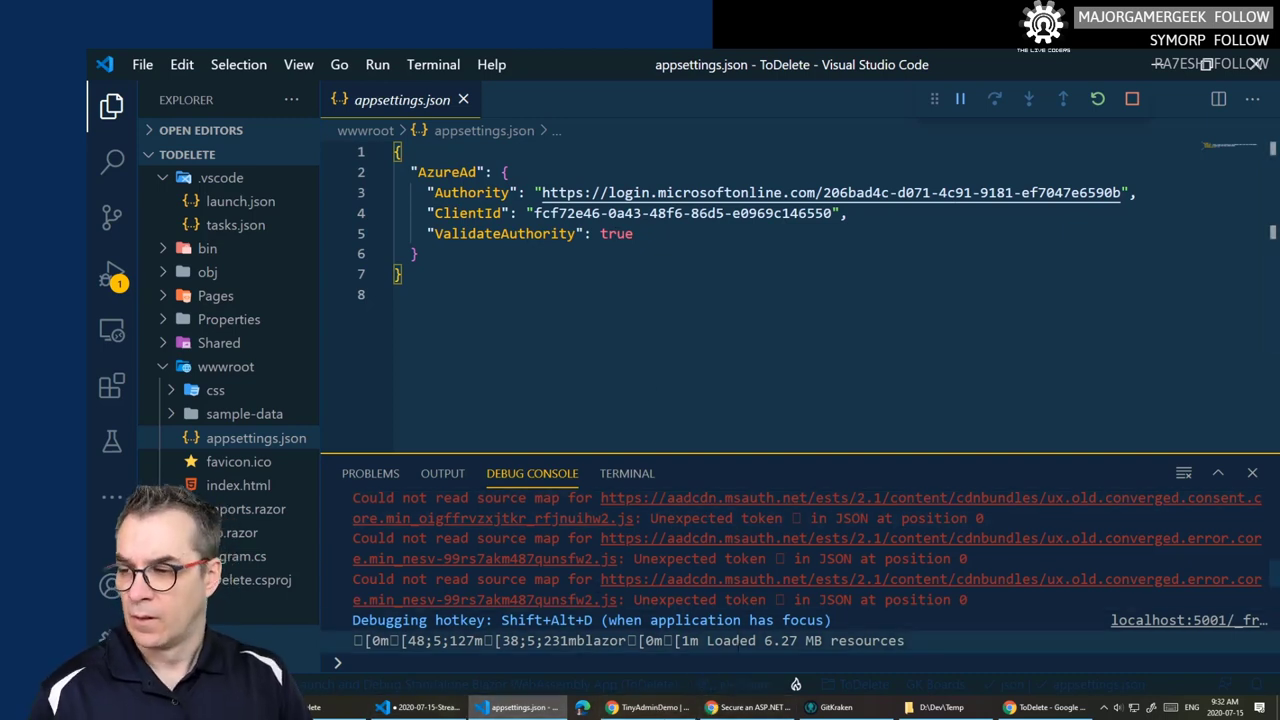
click(1045, 707)
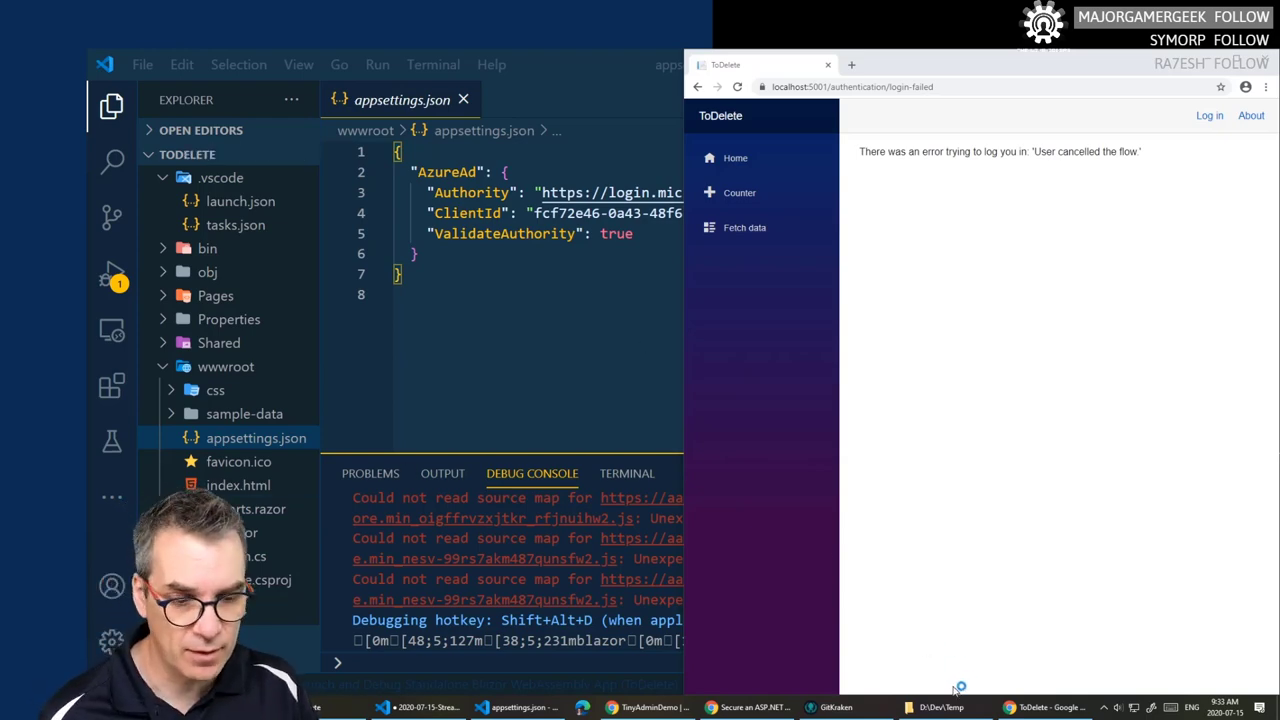
- Show the Blazor standalone AAD docs' redirect URI and implicit-grant token steps
click(786, 700)
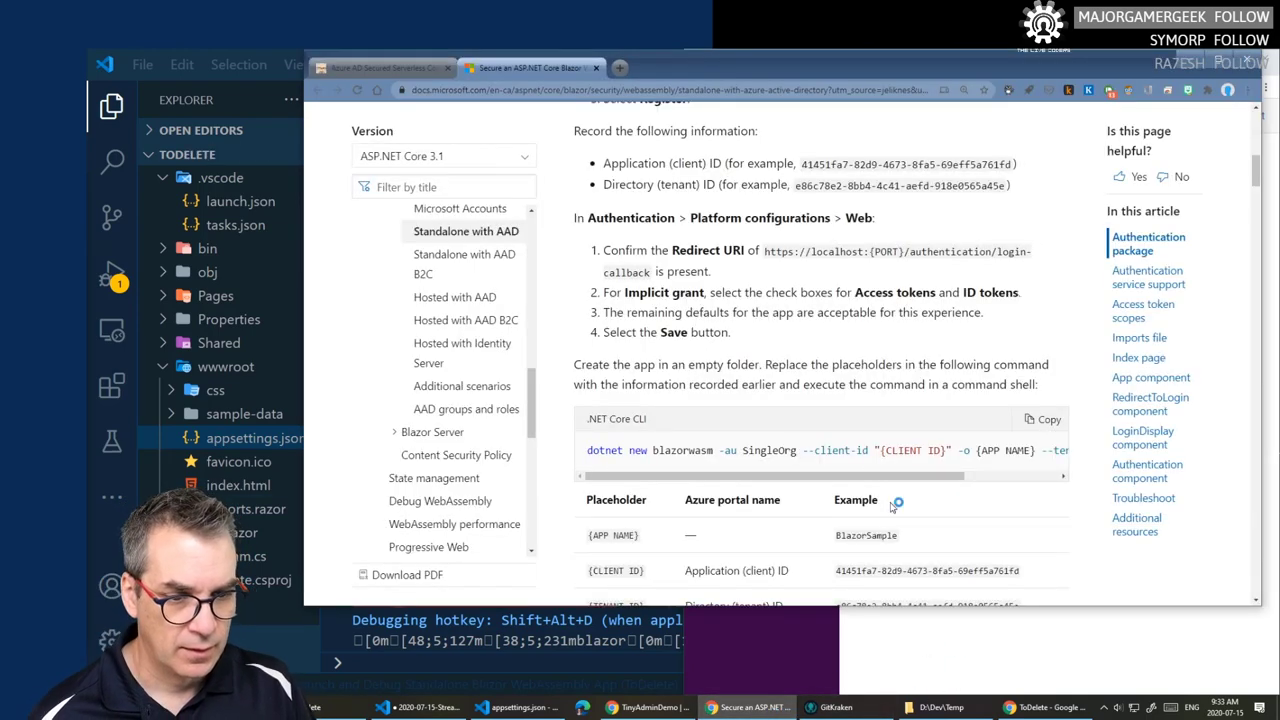
scroll(858, 418, down, 1)
scroll(855, 415, up, 1)
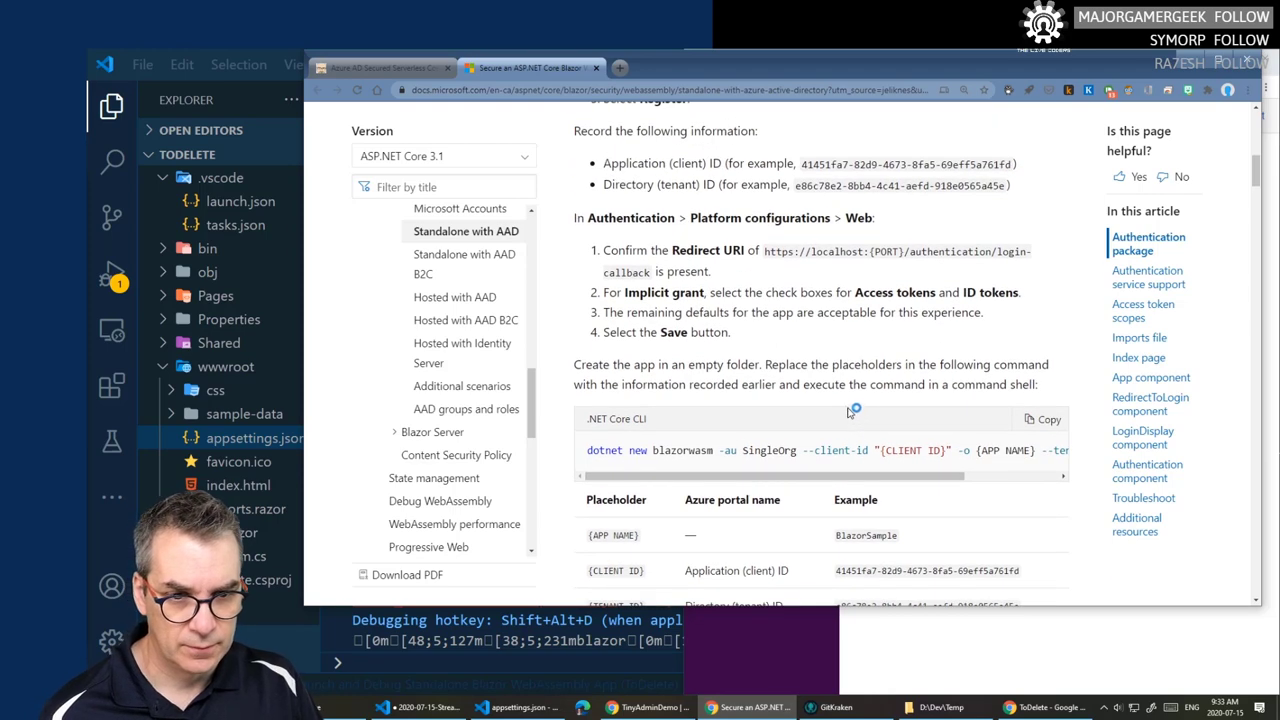
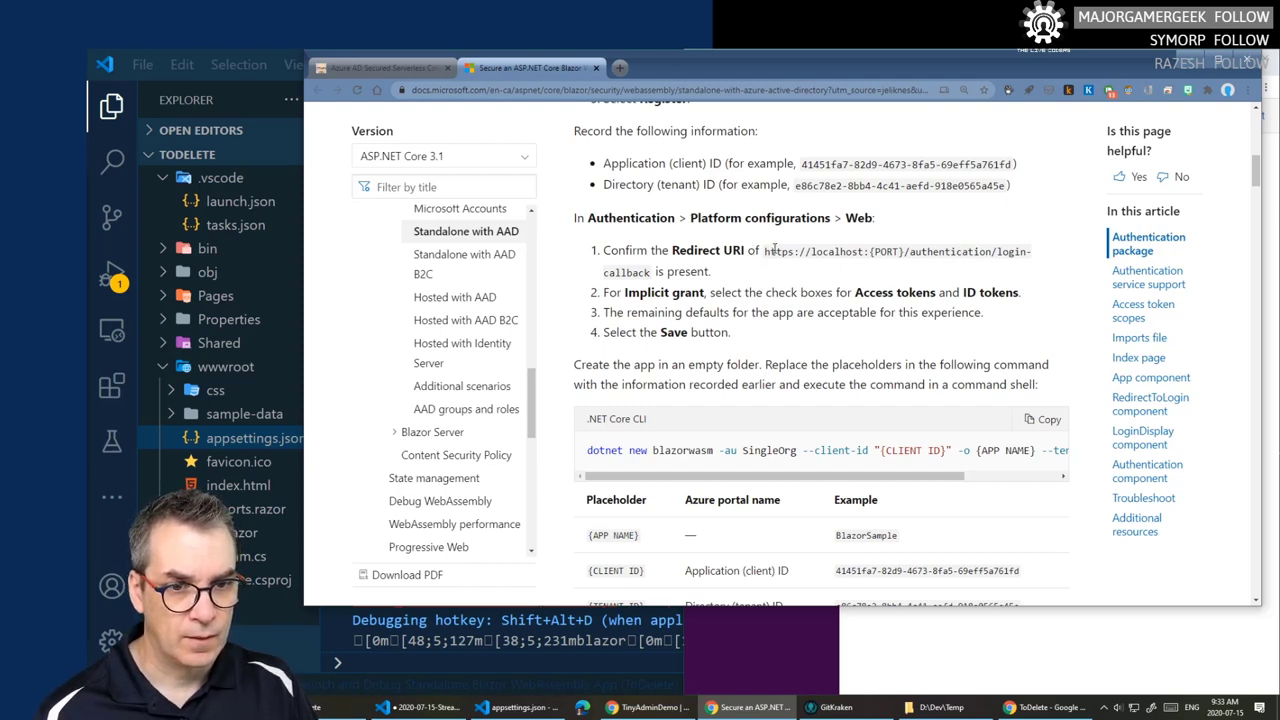
- Highlight the {PORT} part of the Docs redirect URI, then bring up TinyAdminDemo's Authentication page
drag(873, 254, 906, 252)
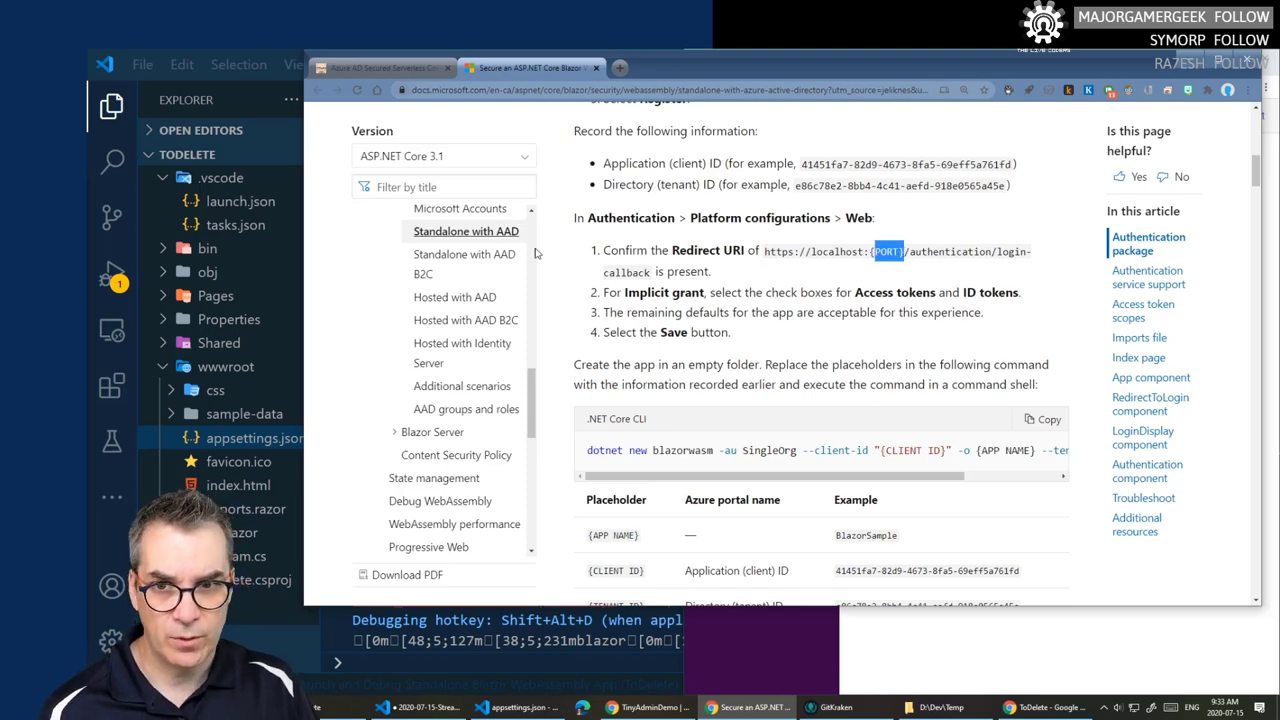
click(645, 707)
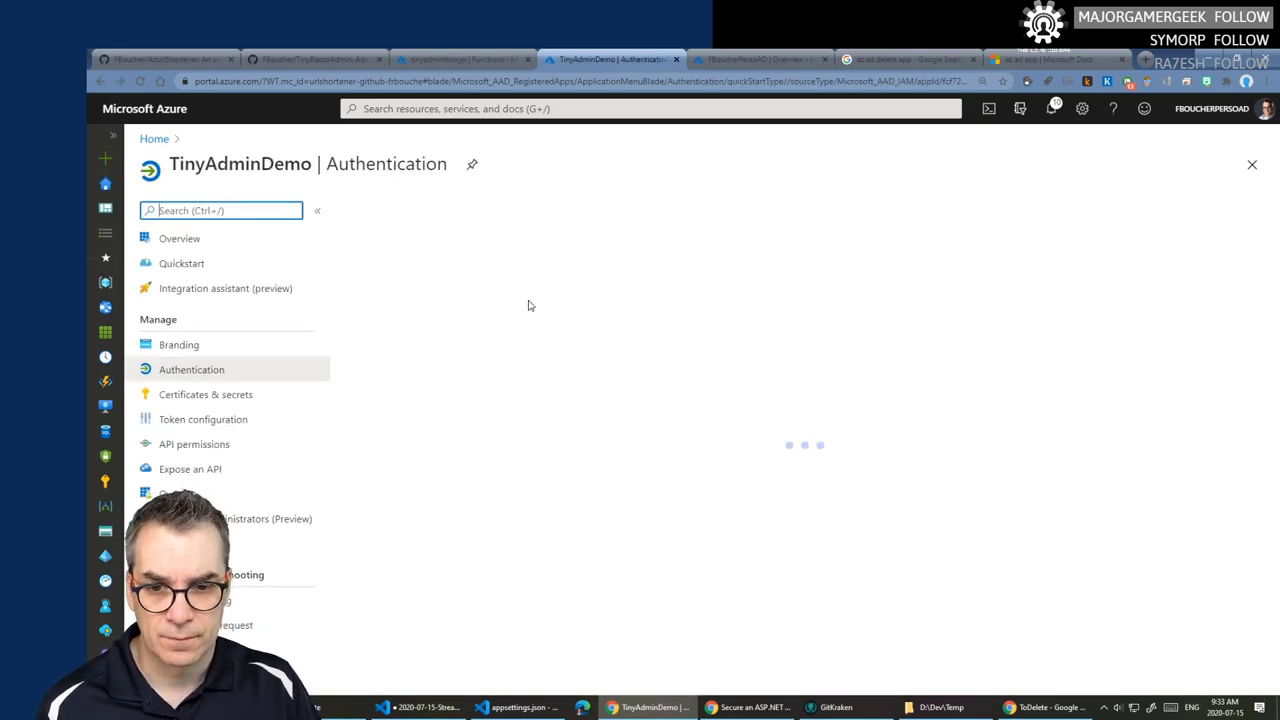
- Remove the trailing period from TinyAdminDemo's redirect URI and save
scroll(530, 305, down, 2)
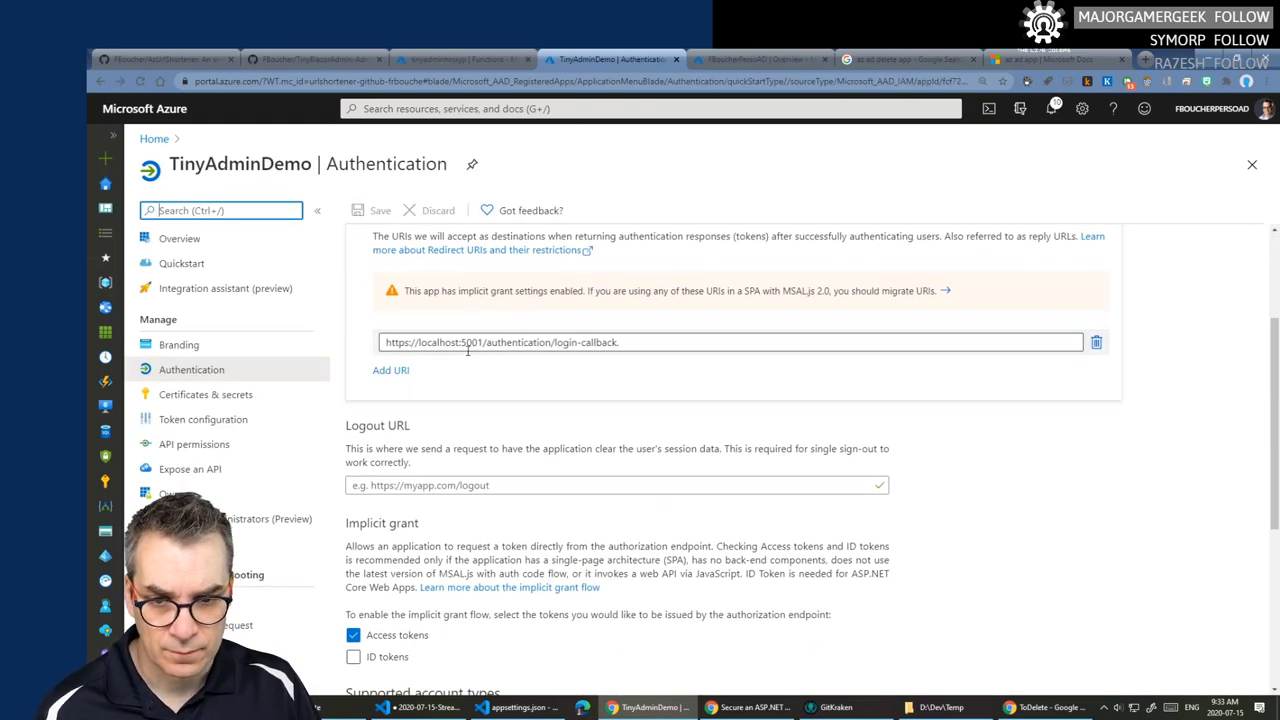
click(622, 342)
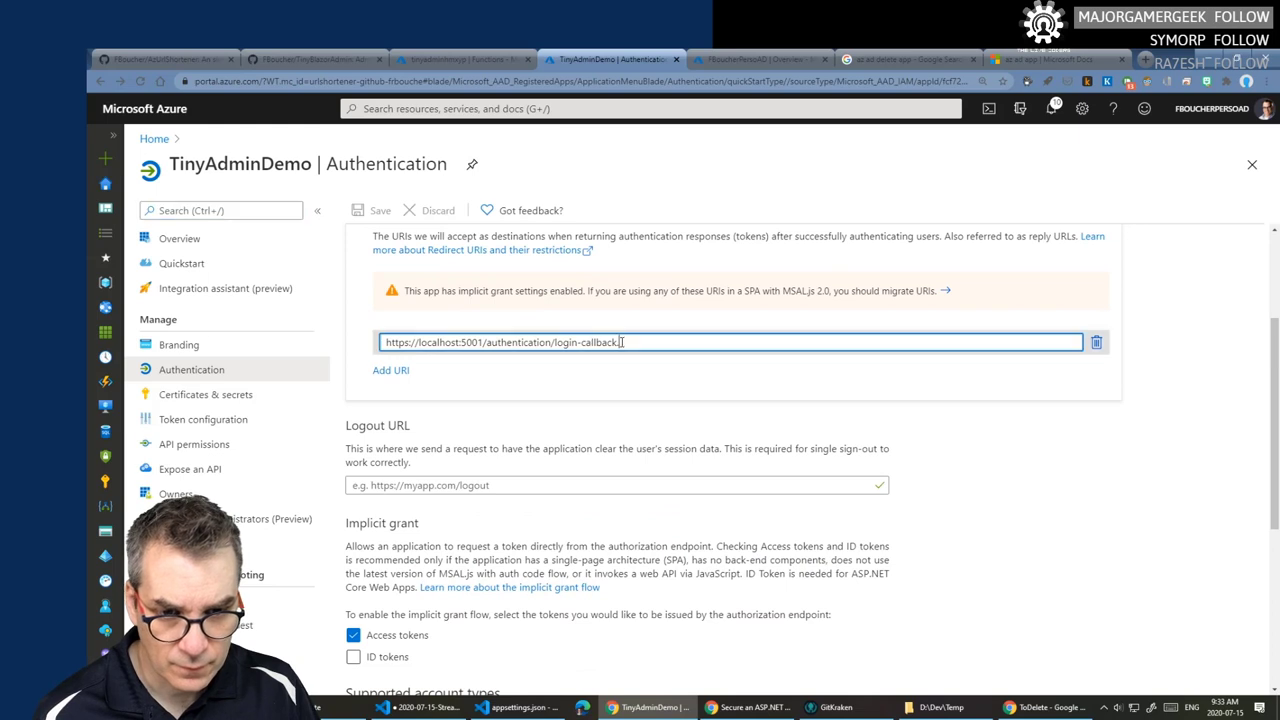
key(BackSpace)
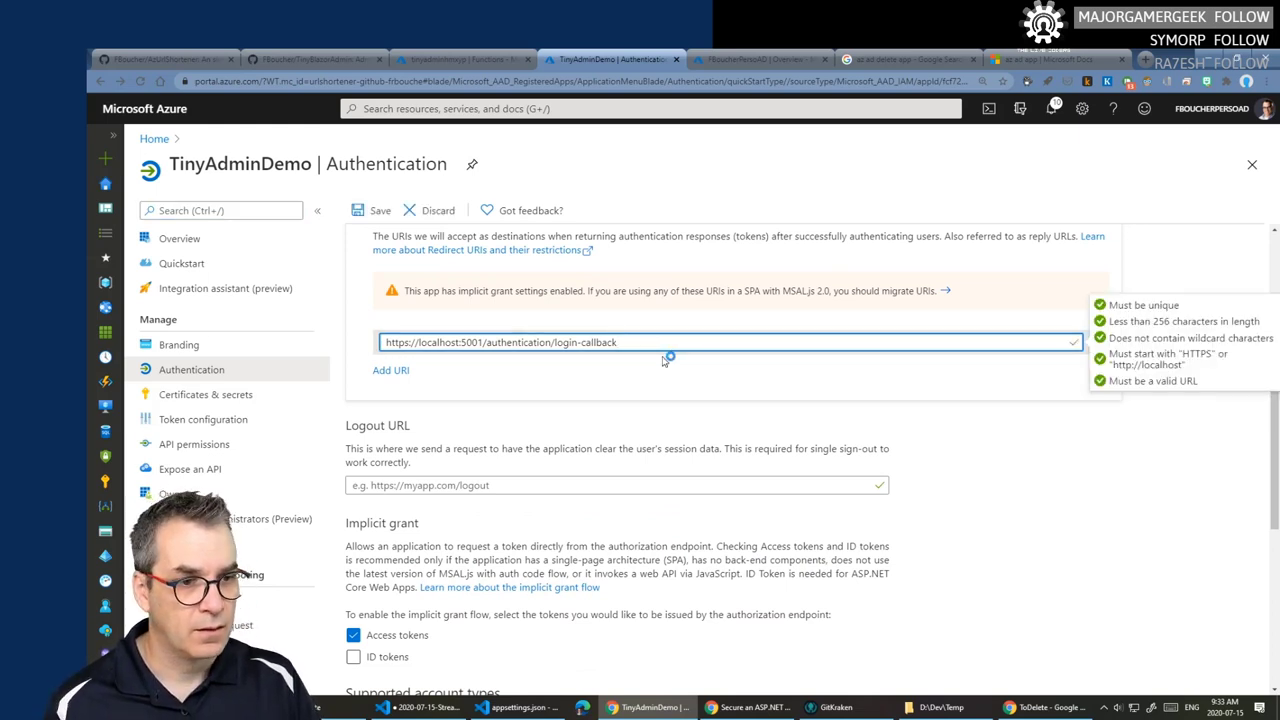
click(362, 218)
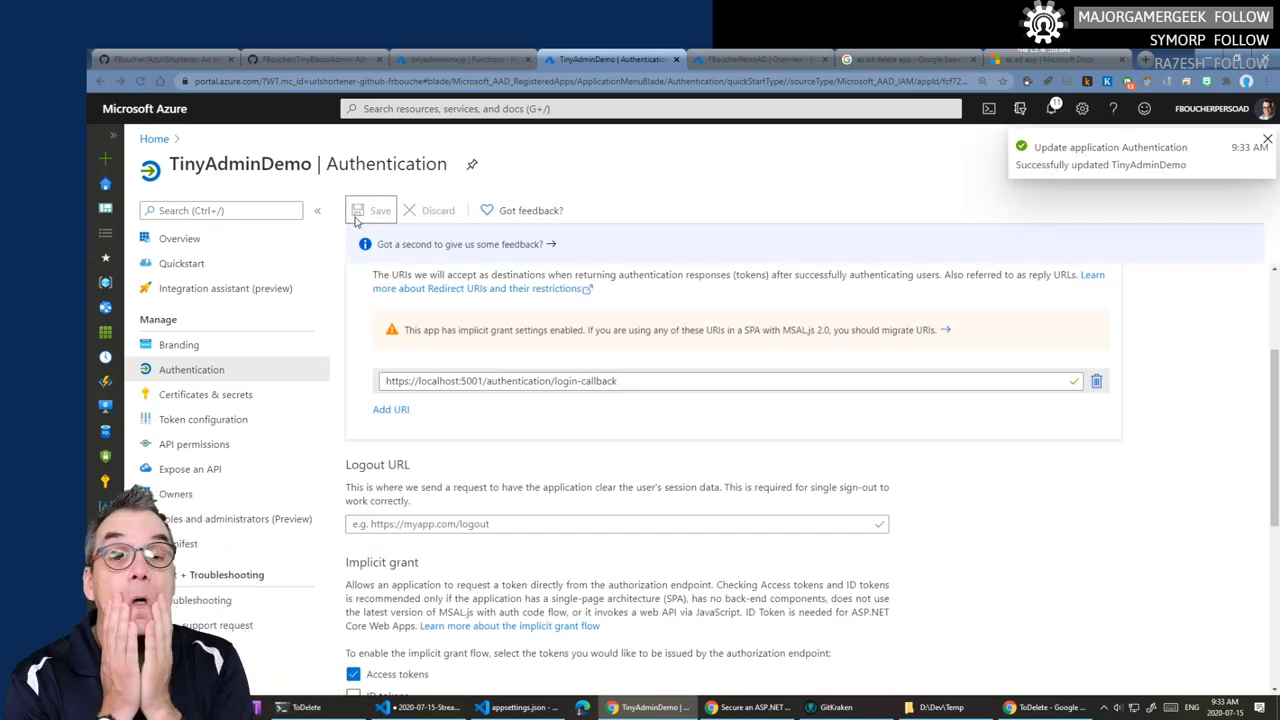
- Enable ID tokens under Implicit grant and save the setting
scroll(464, 390, down, 1)
scroll(464, 390, down, 3)
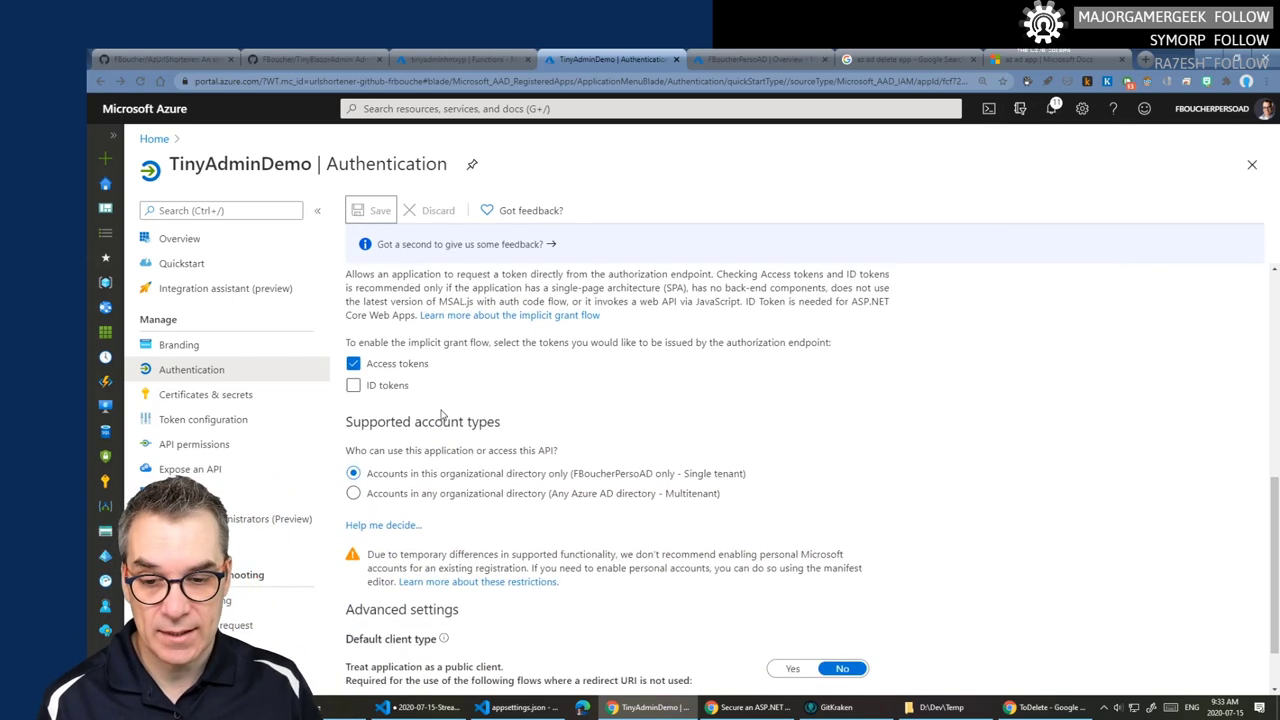
click(352, 387)
click(370, 210)
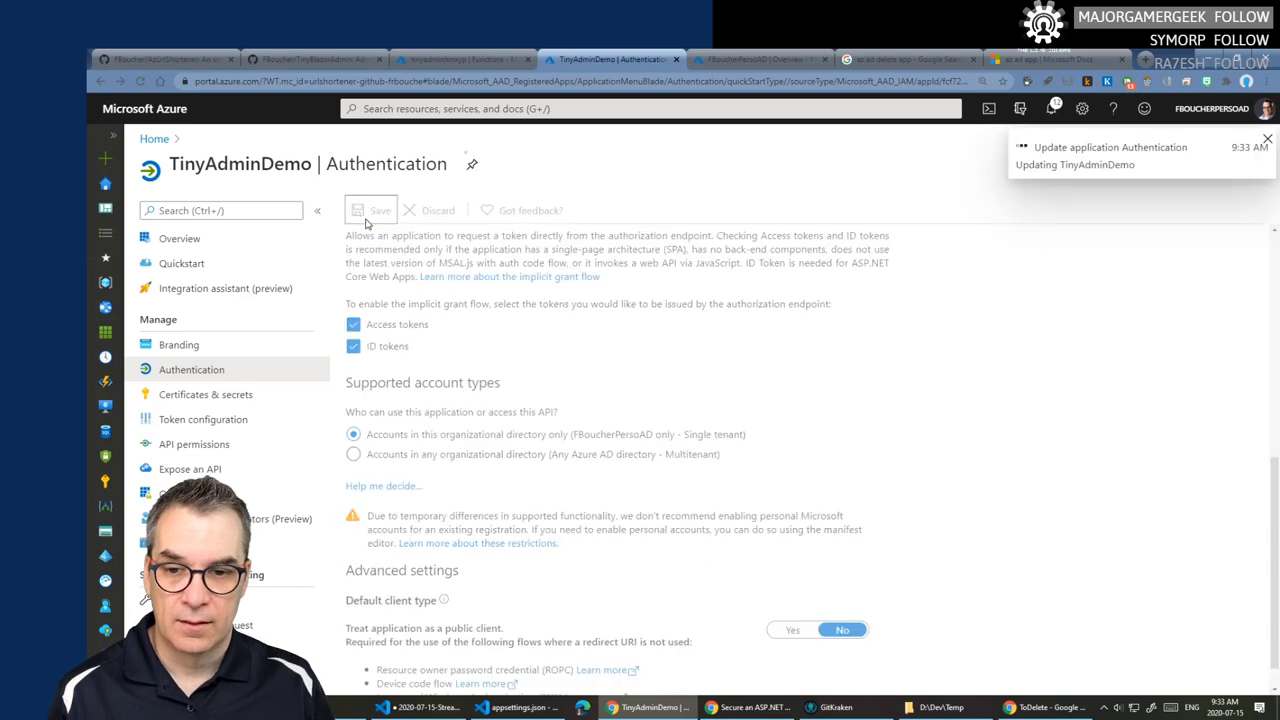
scroll(740, 375, up, 3)
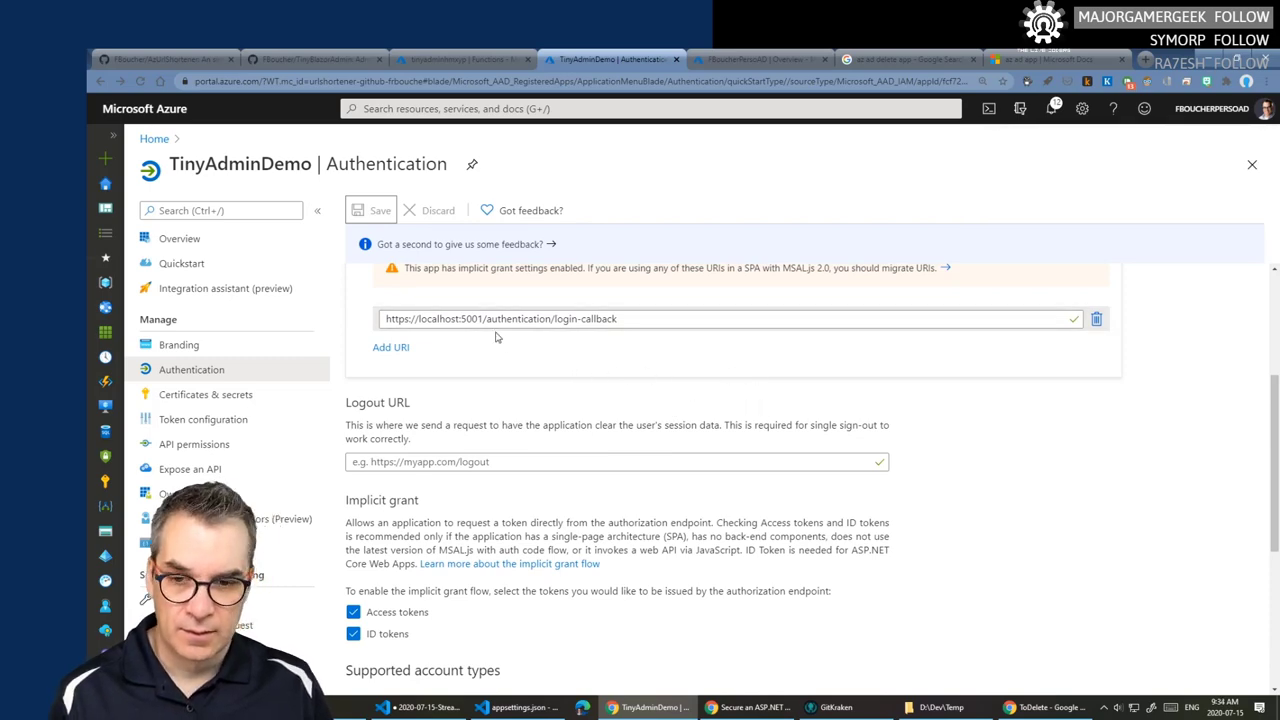
click(750, 707)
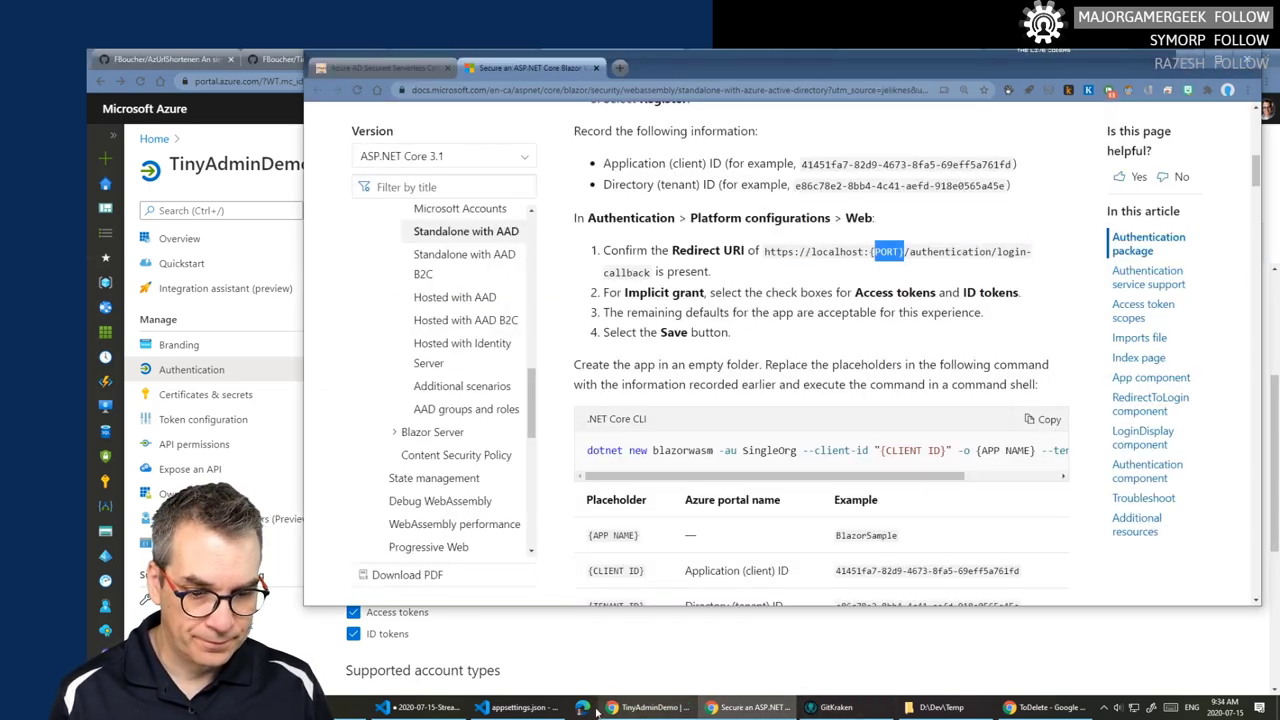
- Stop the running Blazor app with Shift+F5 and relaunch it under the debugger with F5
click(515, 707)
click(976, 635)
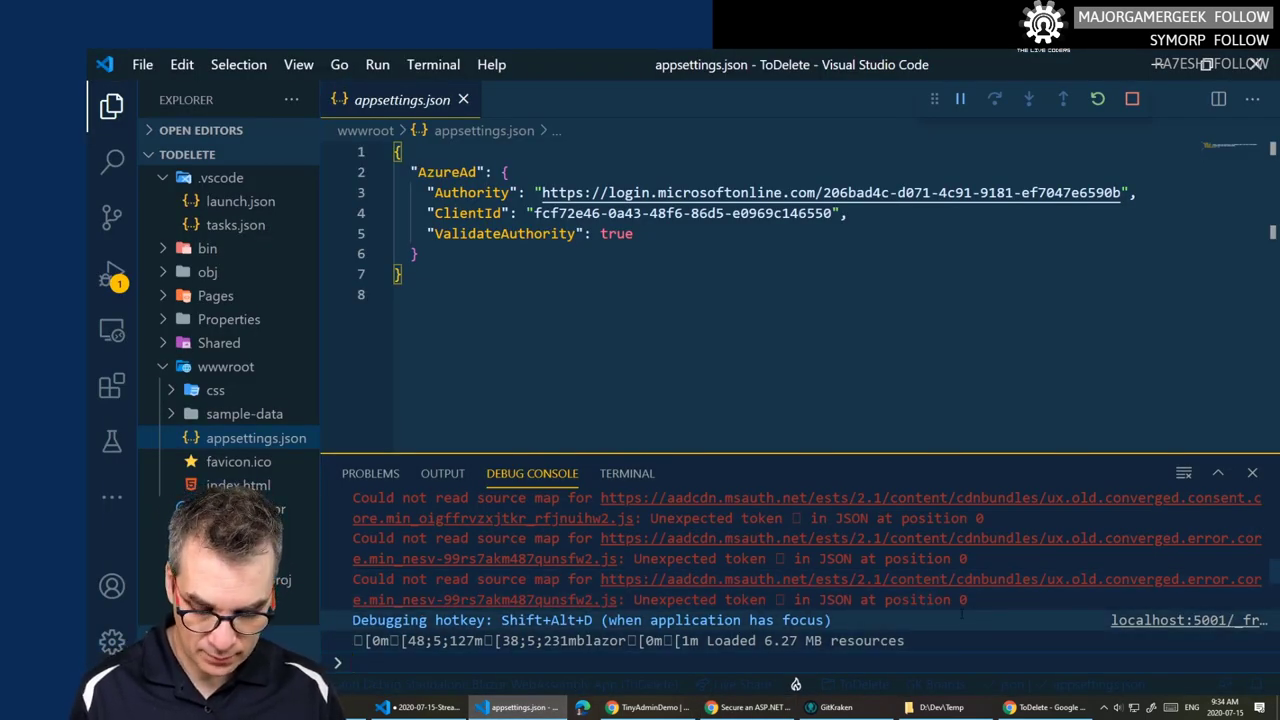
key(shift+F5)
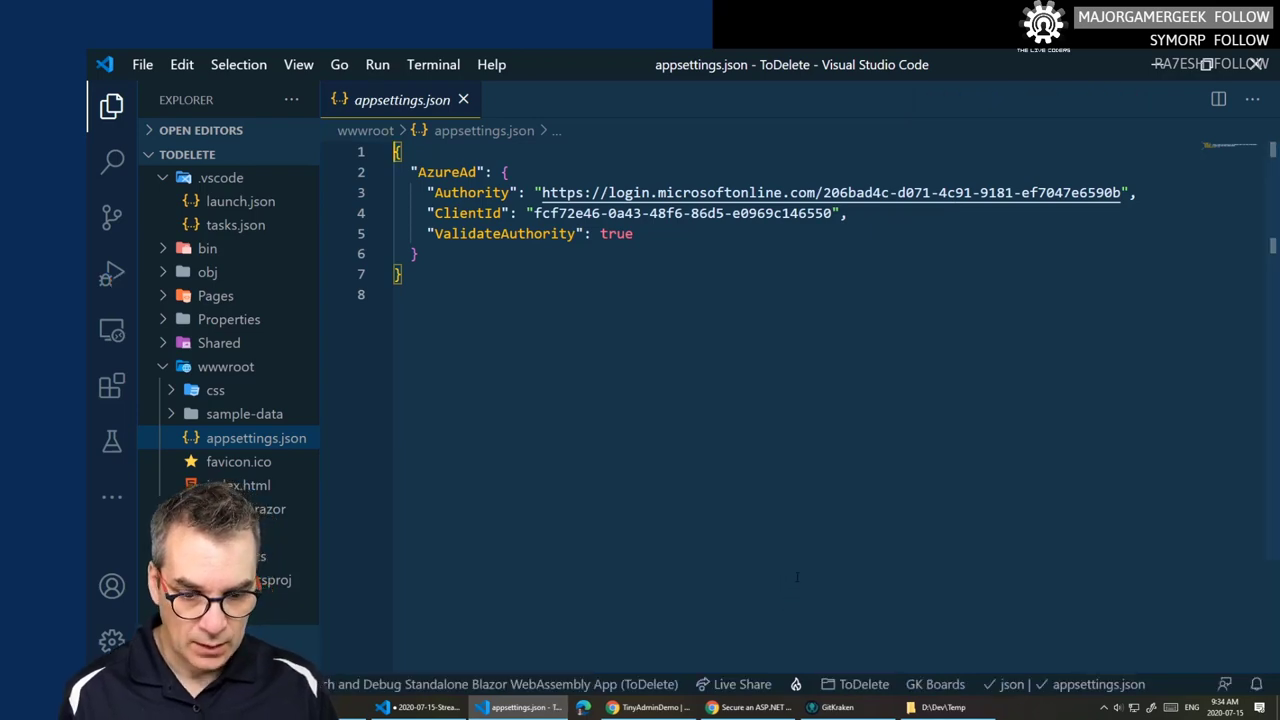
key(F5)
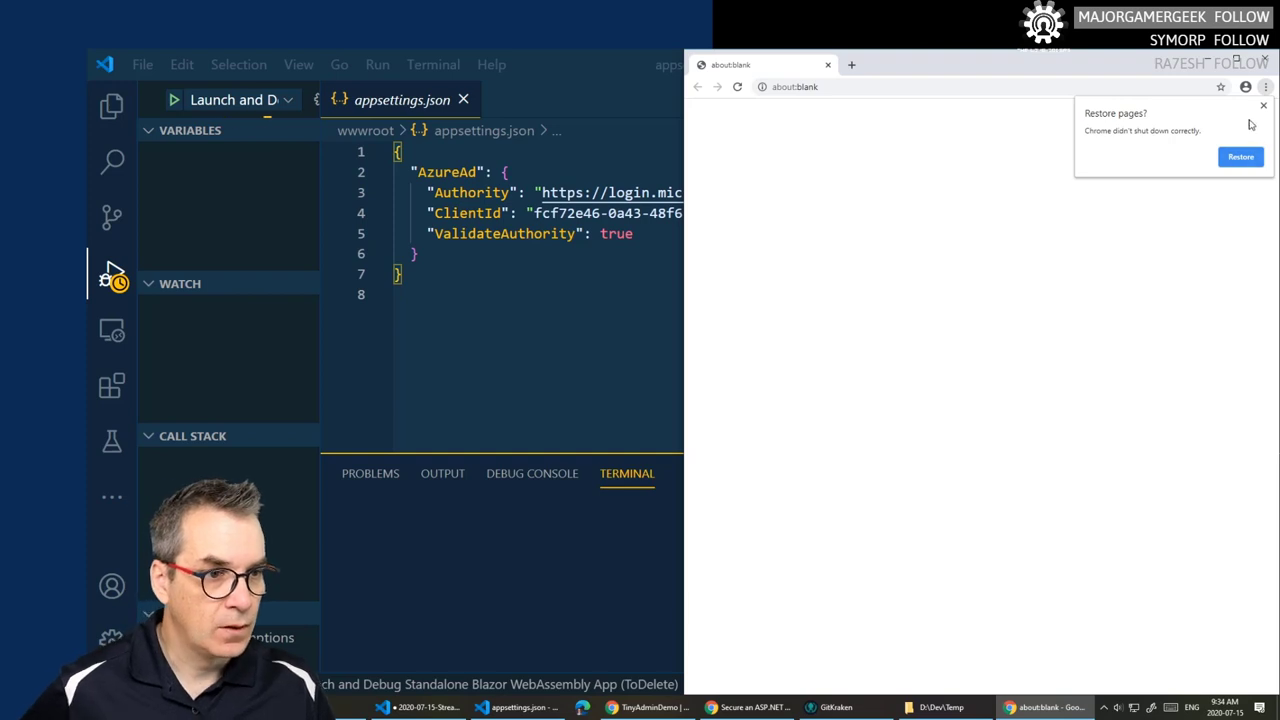
- Dismiss Chrome's restore prompt, sign in to the Blazor app, then review the ClientId in appsettings.json
click(1263, 108)
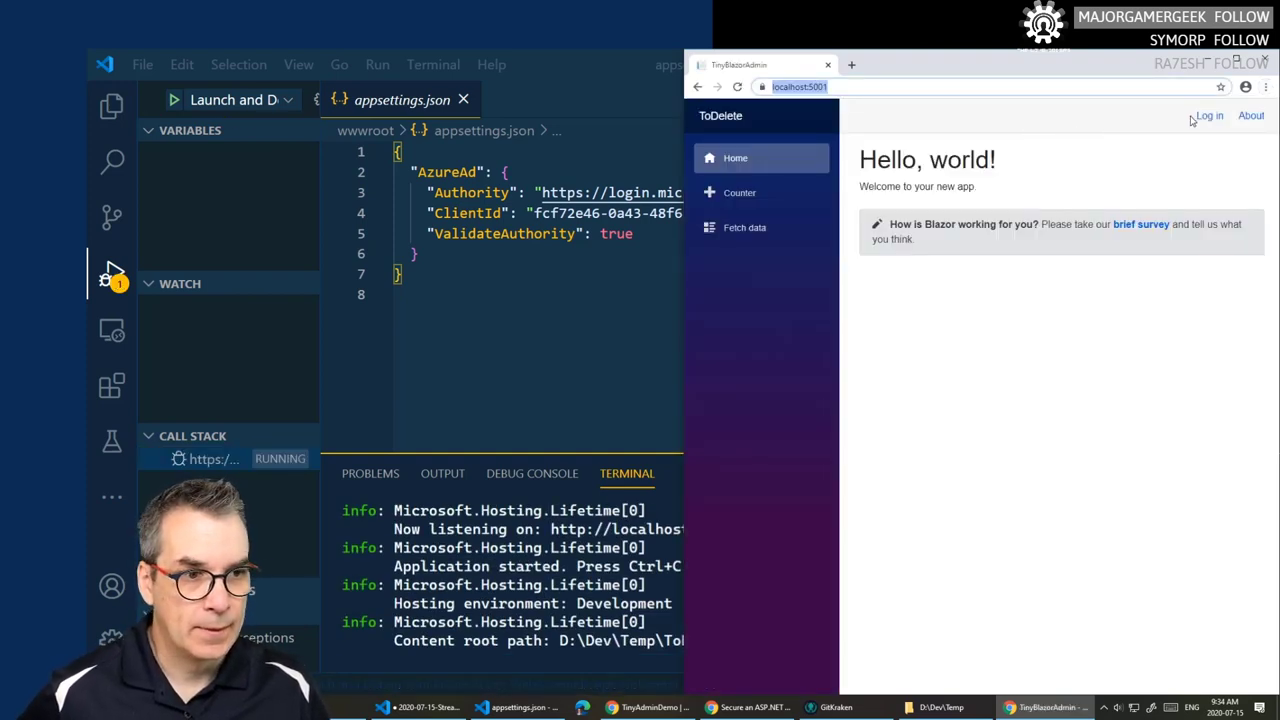
click(1205, 117)
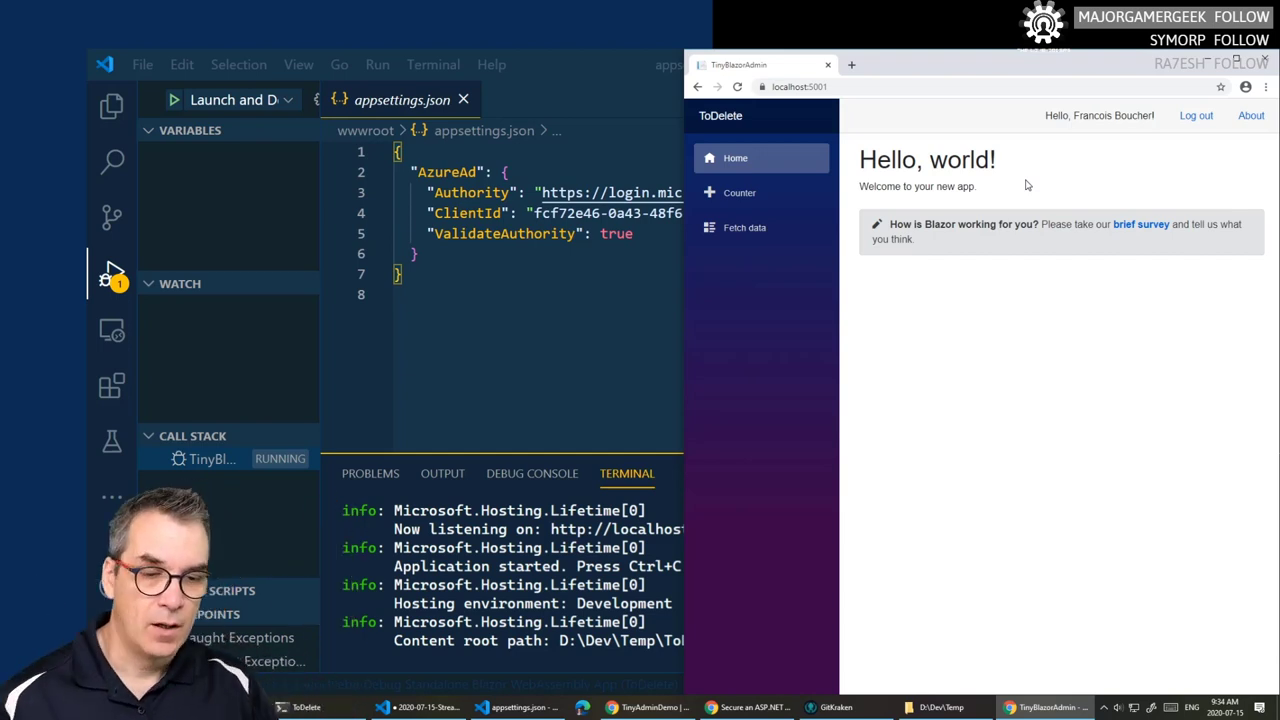
click(590, 281)
drag(831, 213, 568, 213)
click(430, 283)
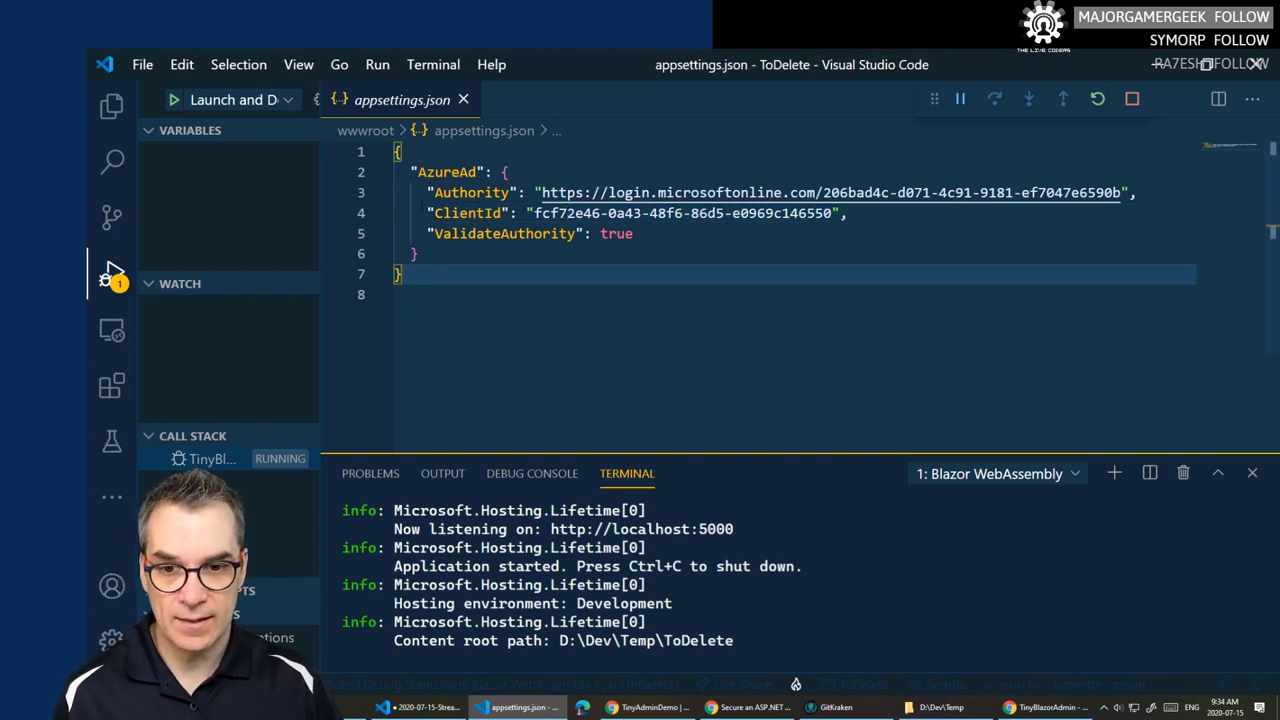
- Open the TinyBlazorAdmin workspace from Recent Workspaces and select ToDelete's AzureAd block for copying
drag(512, 172, 419, 254)
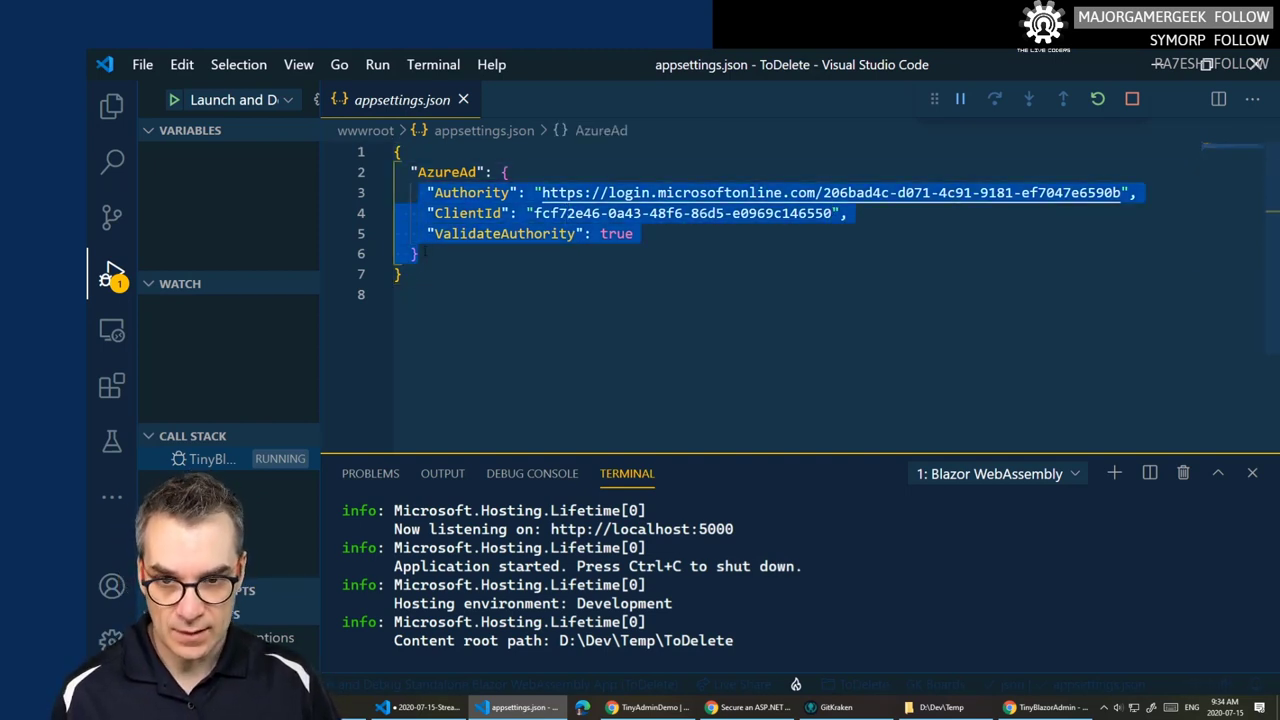
click(420, 254)
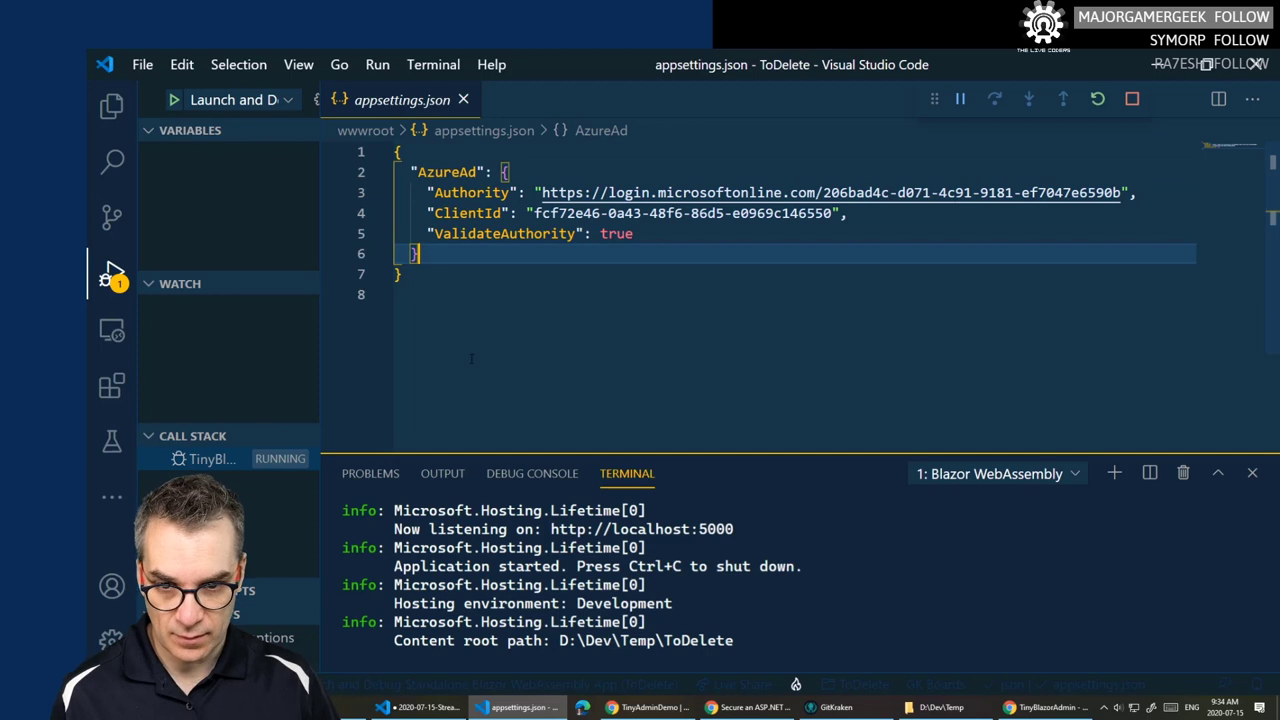
right_click(537, 710)
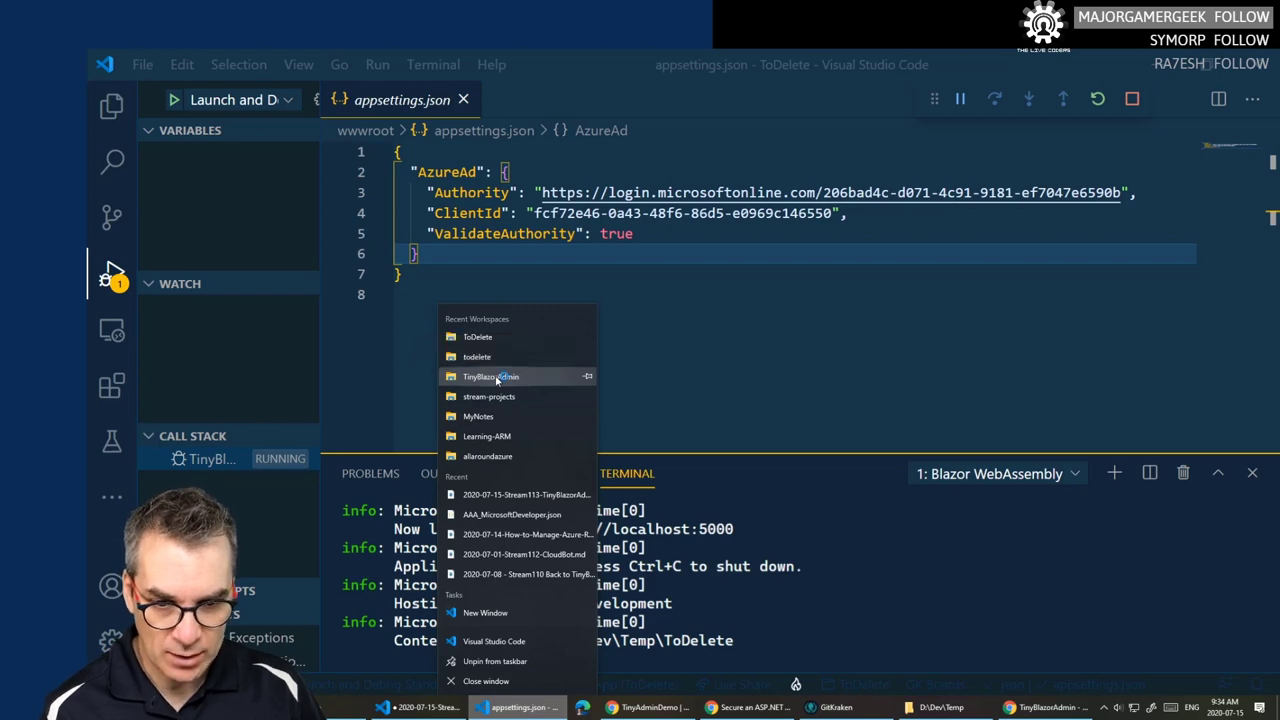
click(496, 377)
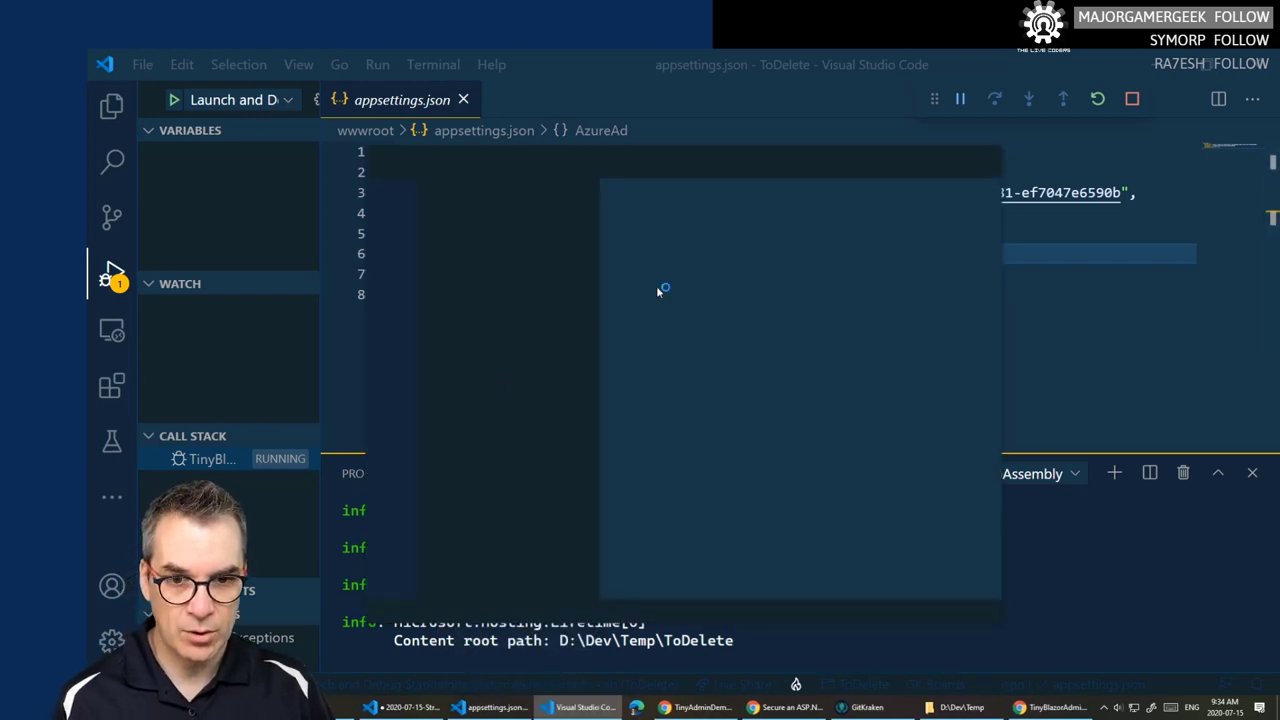
click(974, 163)
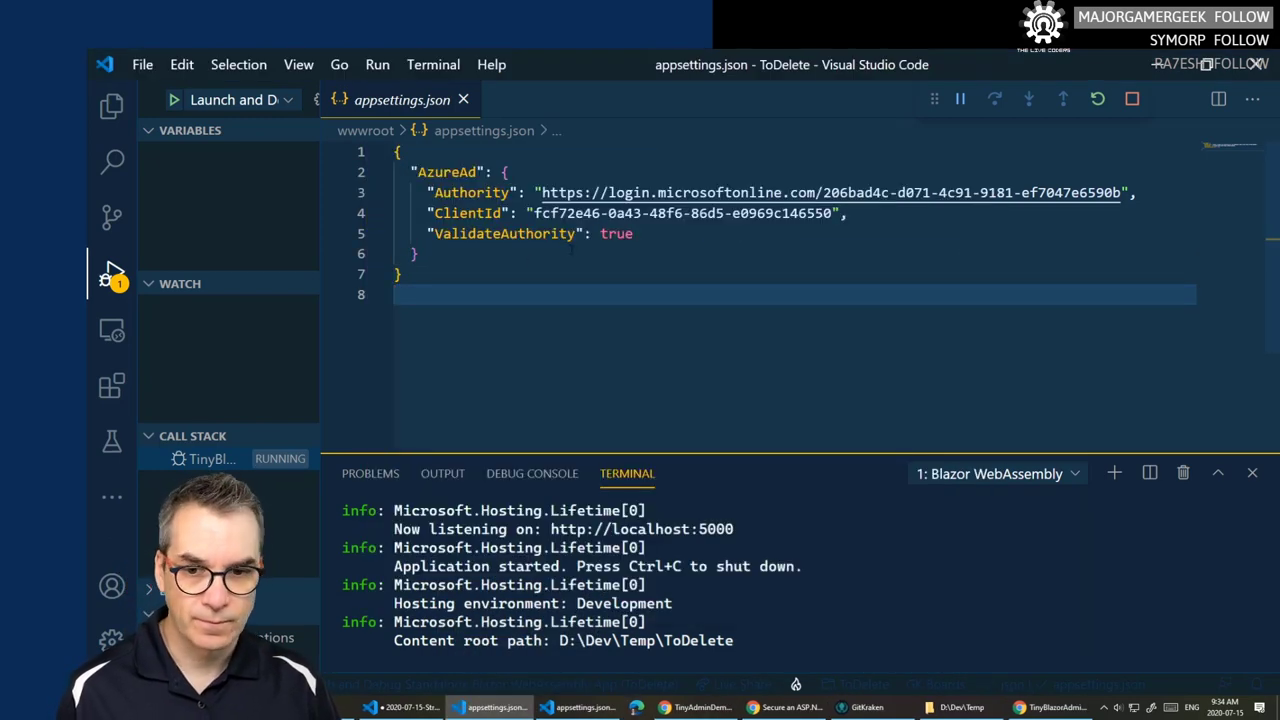
drag(428, 254, 411, 172)
key(ctrl+c)
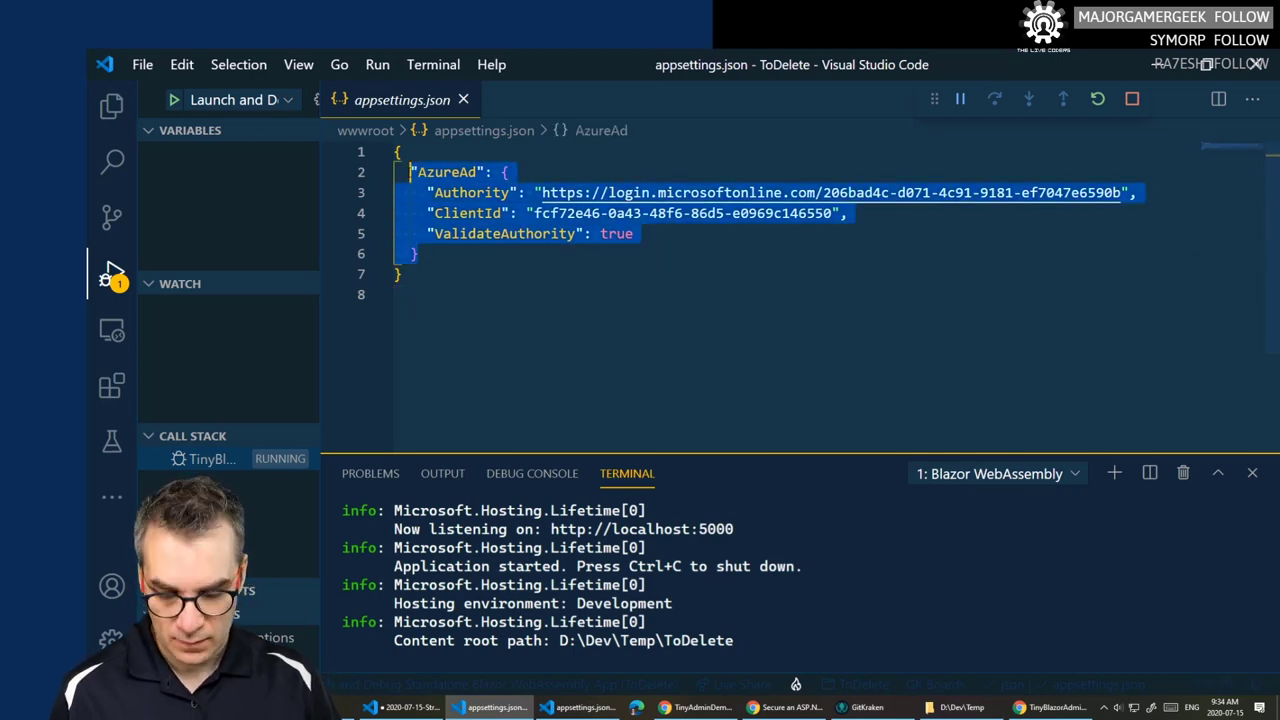
click(585, 707)
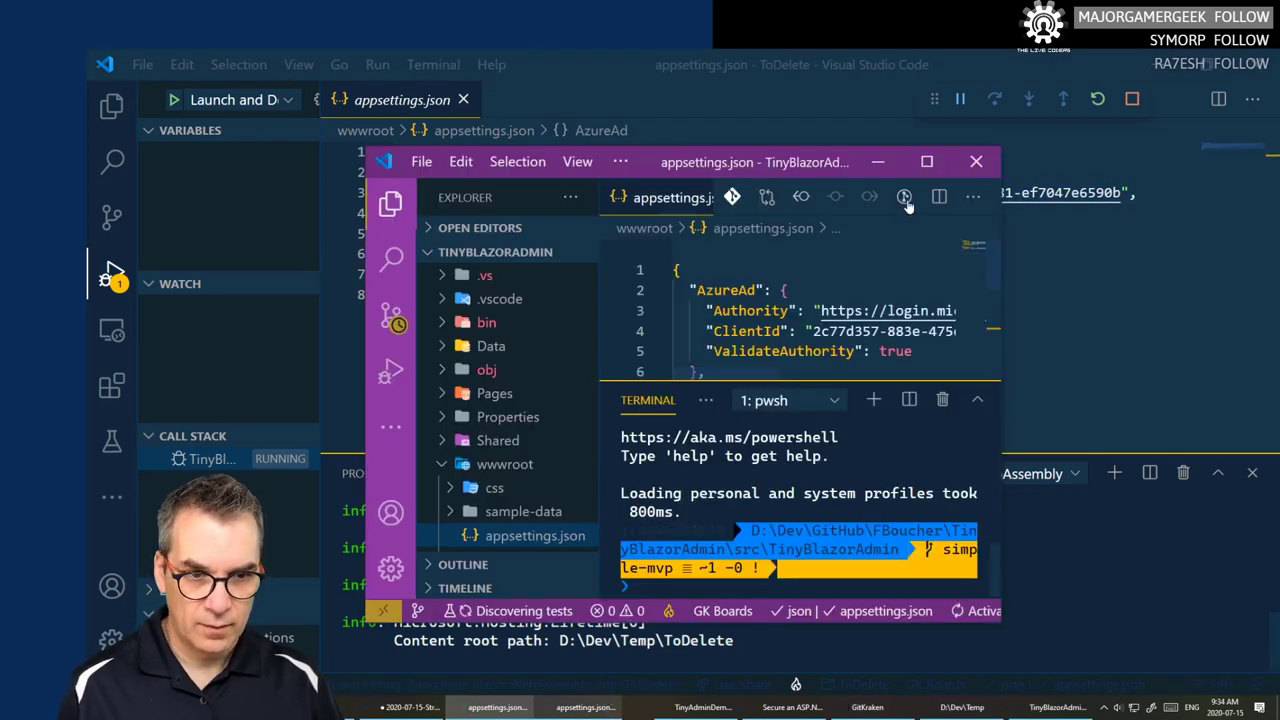
- Paste the copied AzureAd block into TinyBlazorAdmin's appsettings.json and save it
click(926, 161)
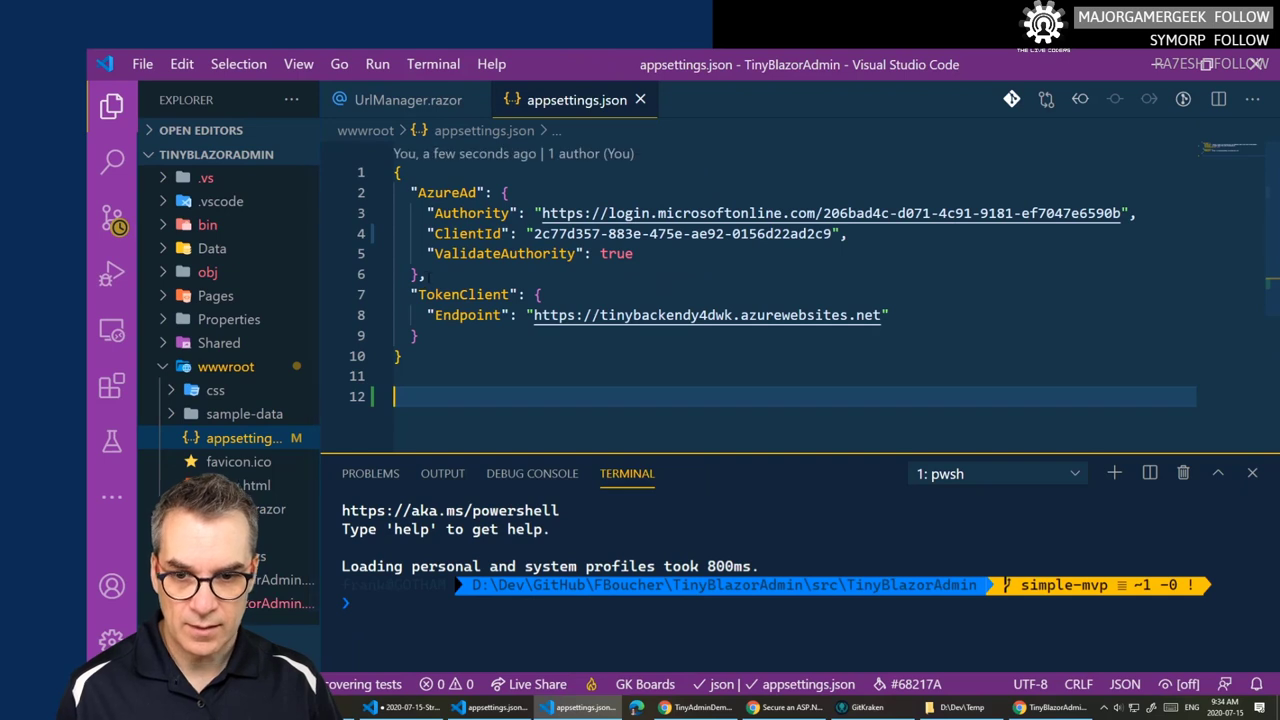
drag(411, 192, 420, 275)
key(ctrl+v)
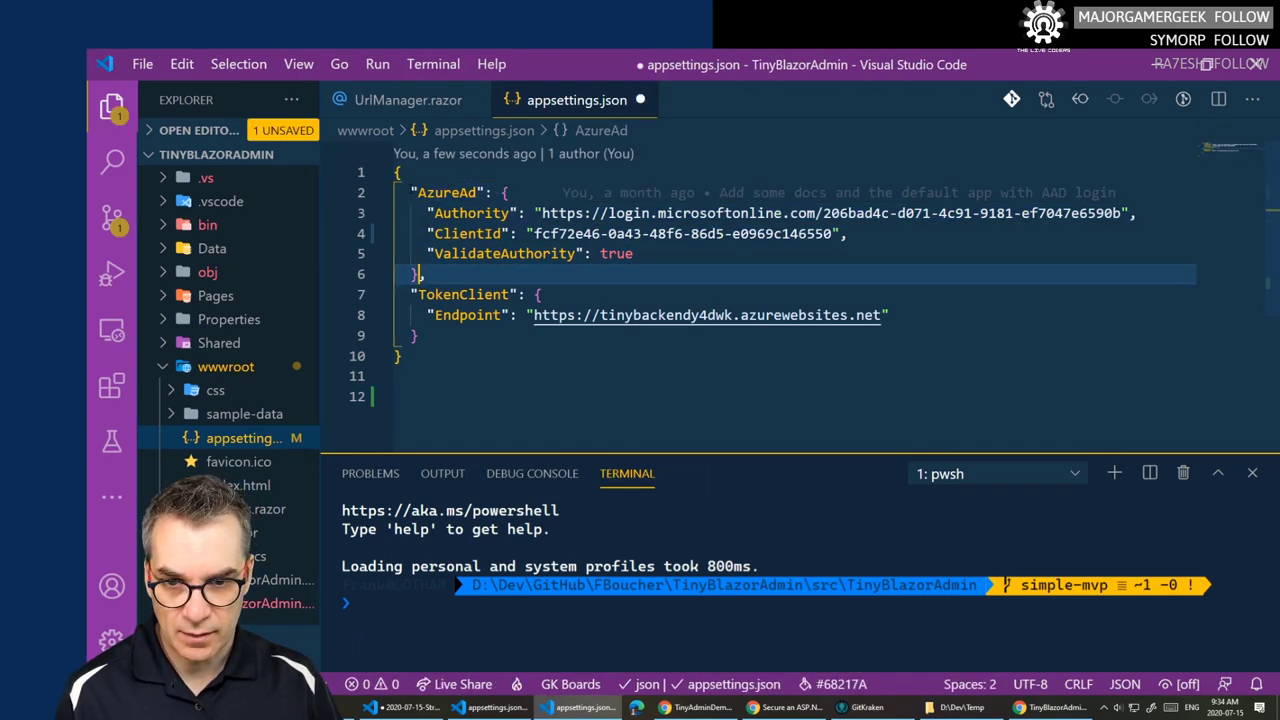
key(ctrl+s)
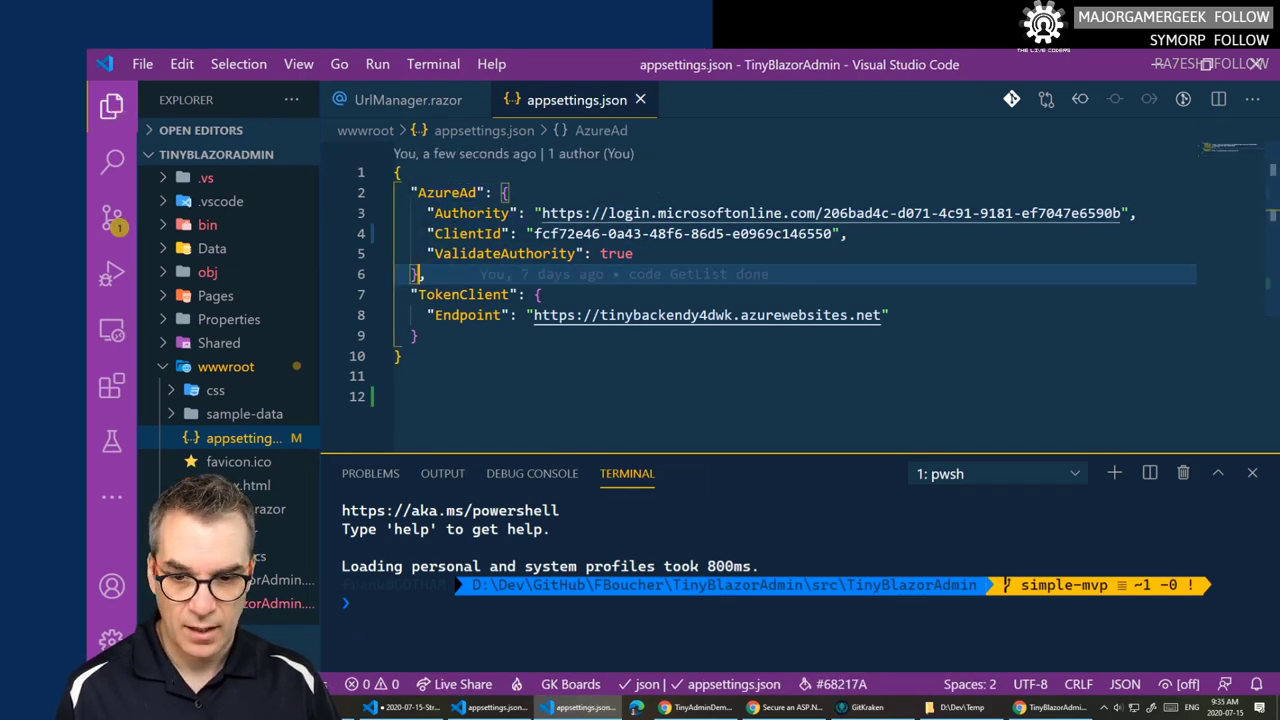
- Close the ToDelete project's appsettings.json
click(478, 711)
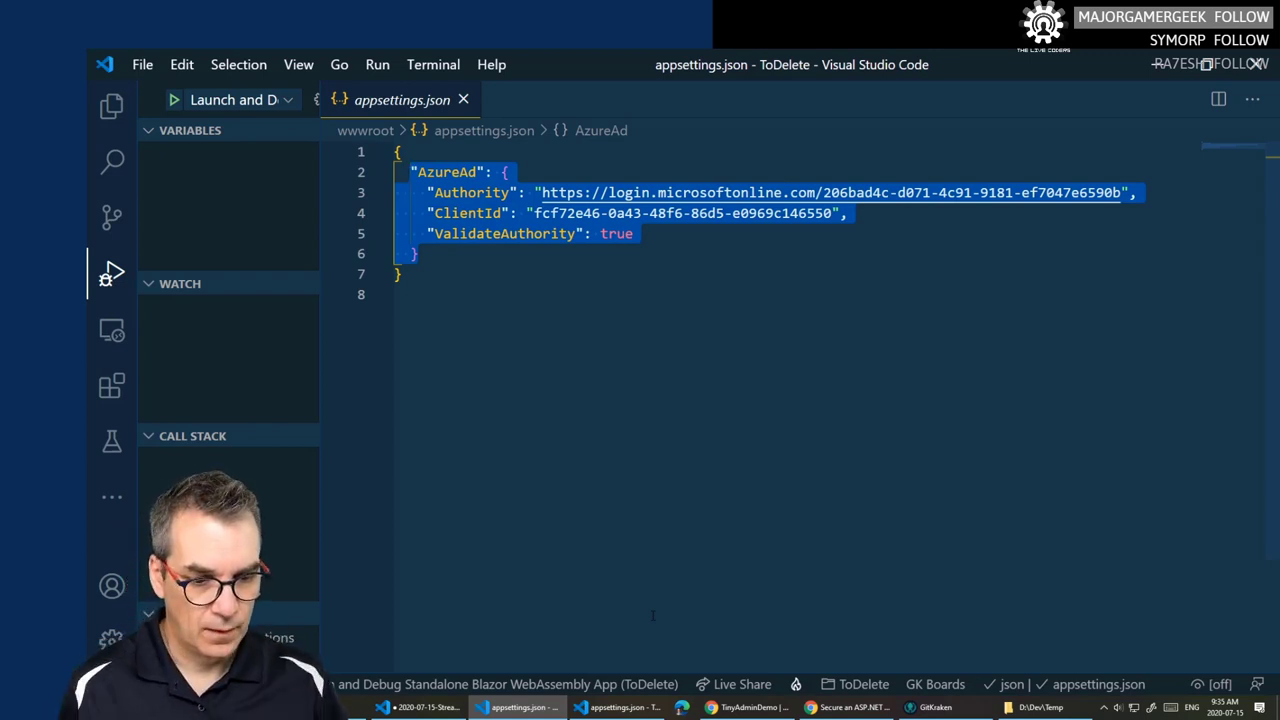
mouse_move(1040, 707)
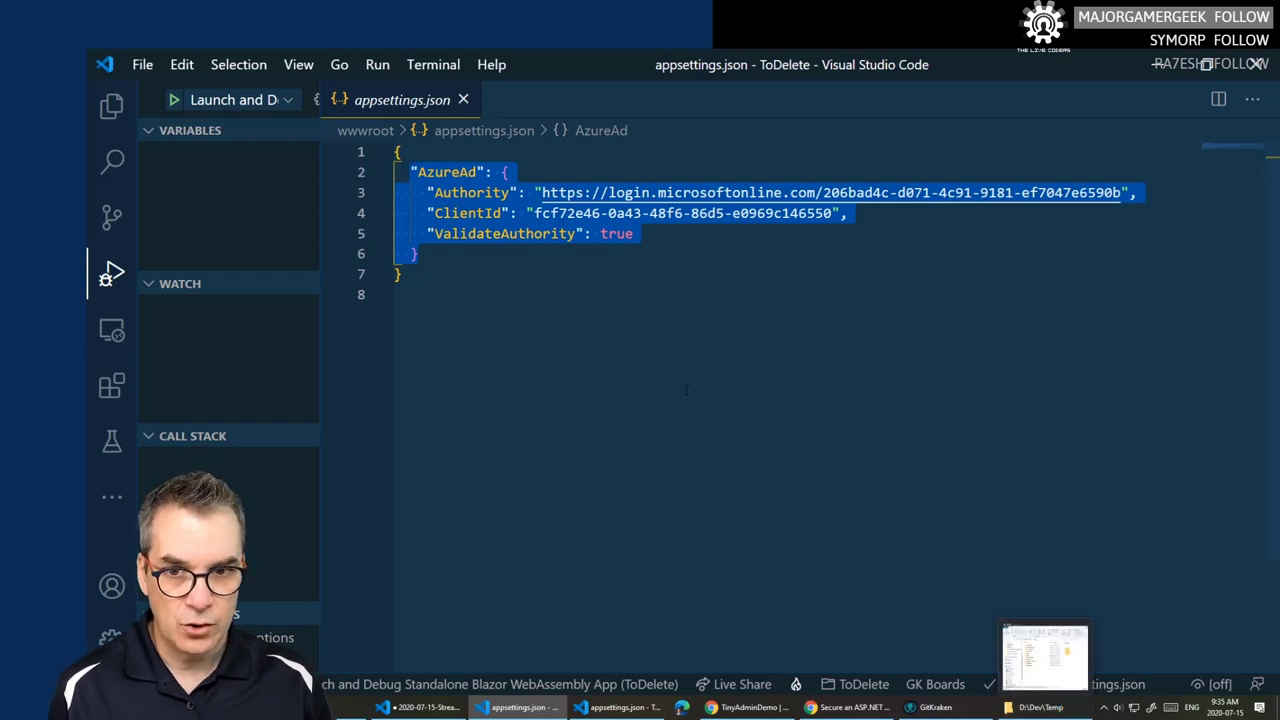
click(686, 390)
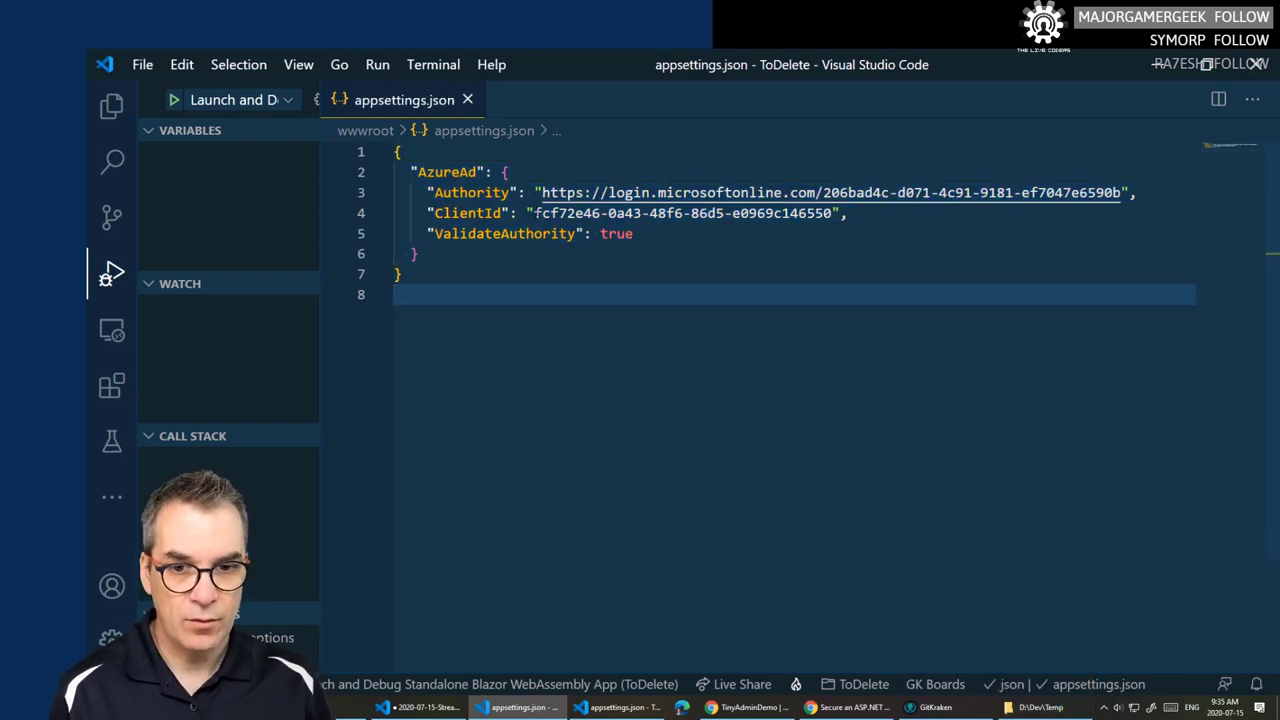
drag(535, 213, 558, 213)
click(626, 398)
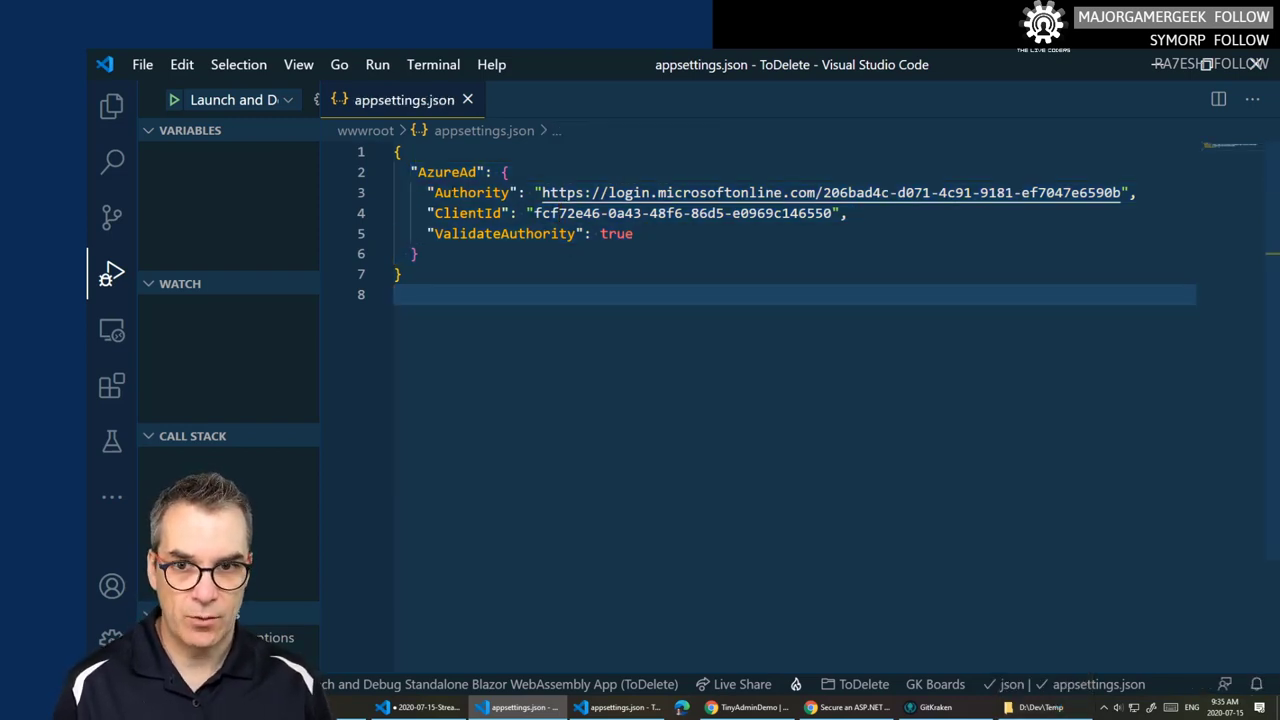
click(467, 100)
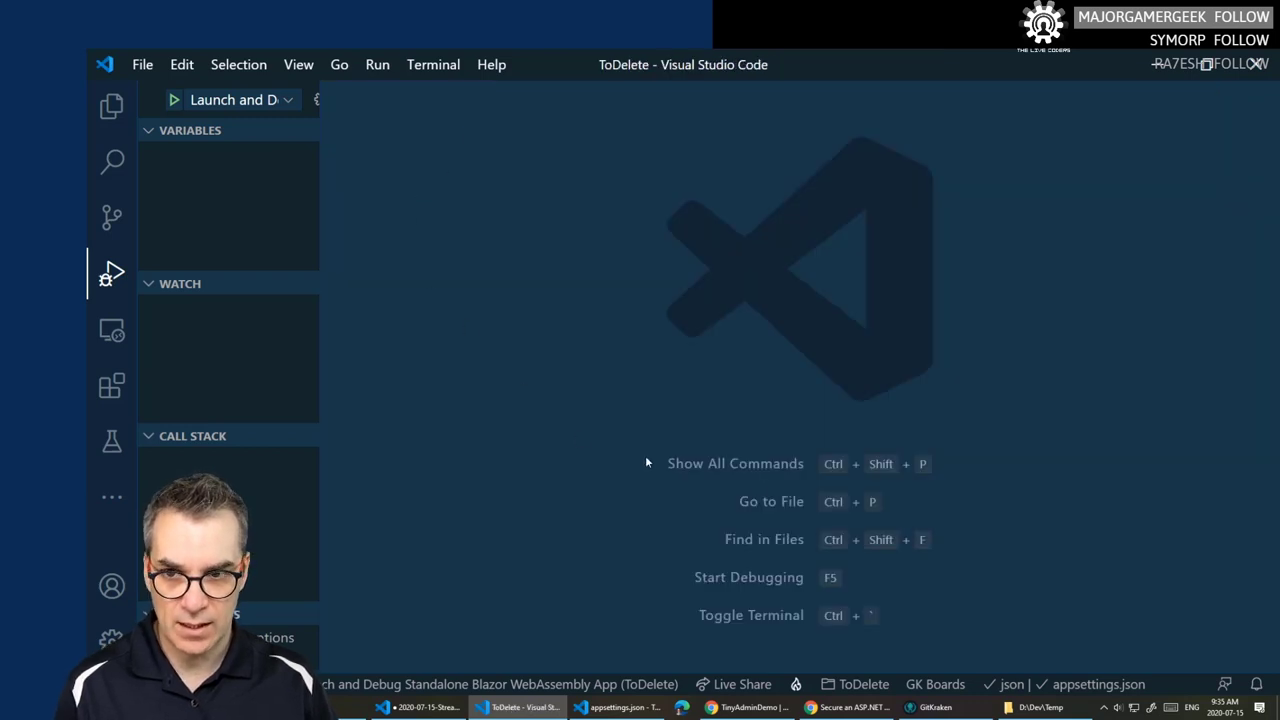
- Start debugging the TinyBlazorAdmin app with F5
click(620, 707)
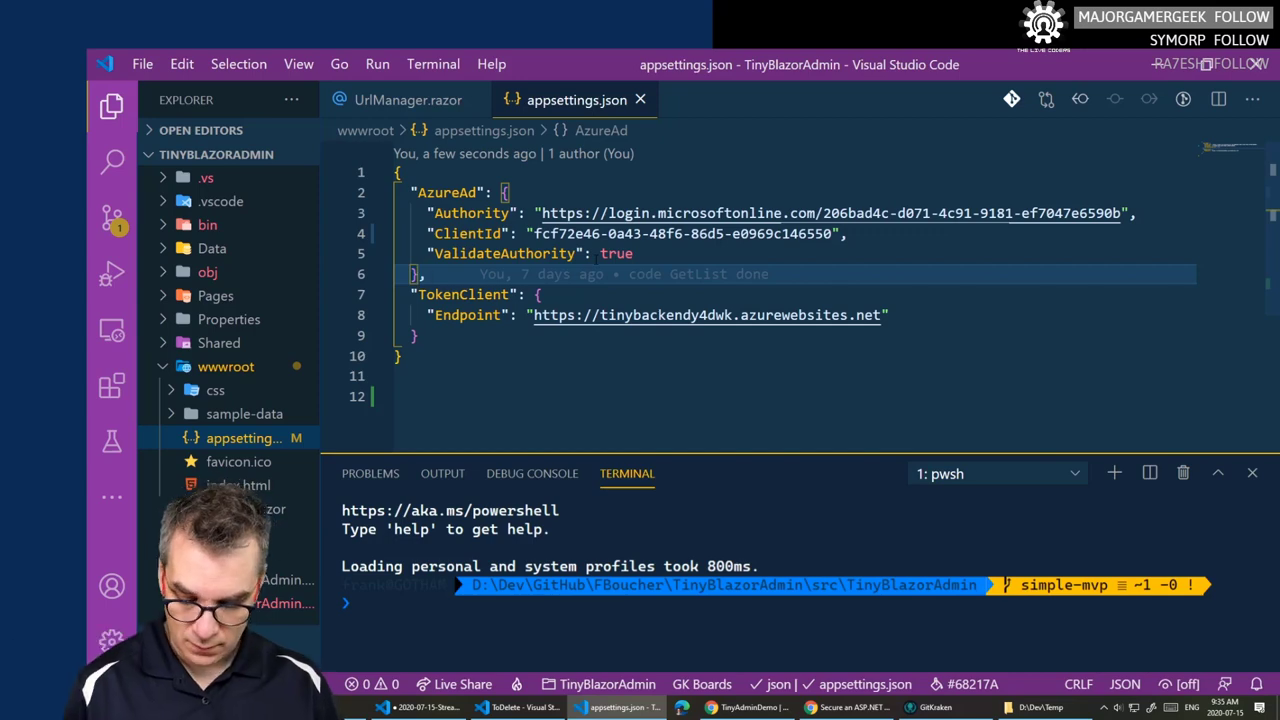
click(685, 421)
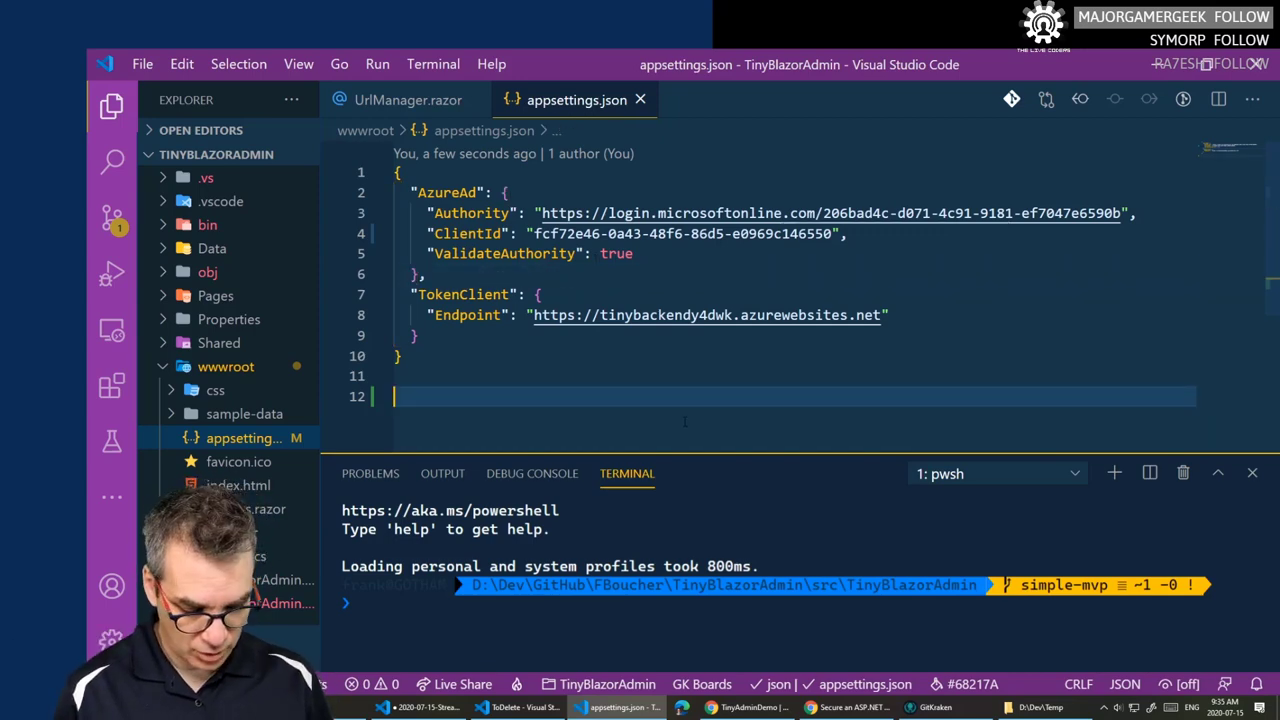
key(F5)
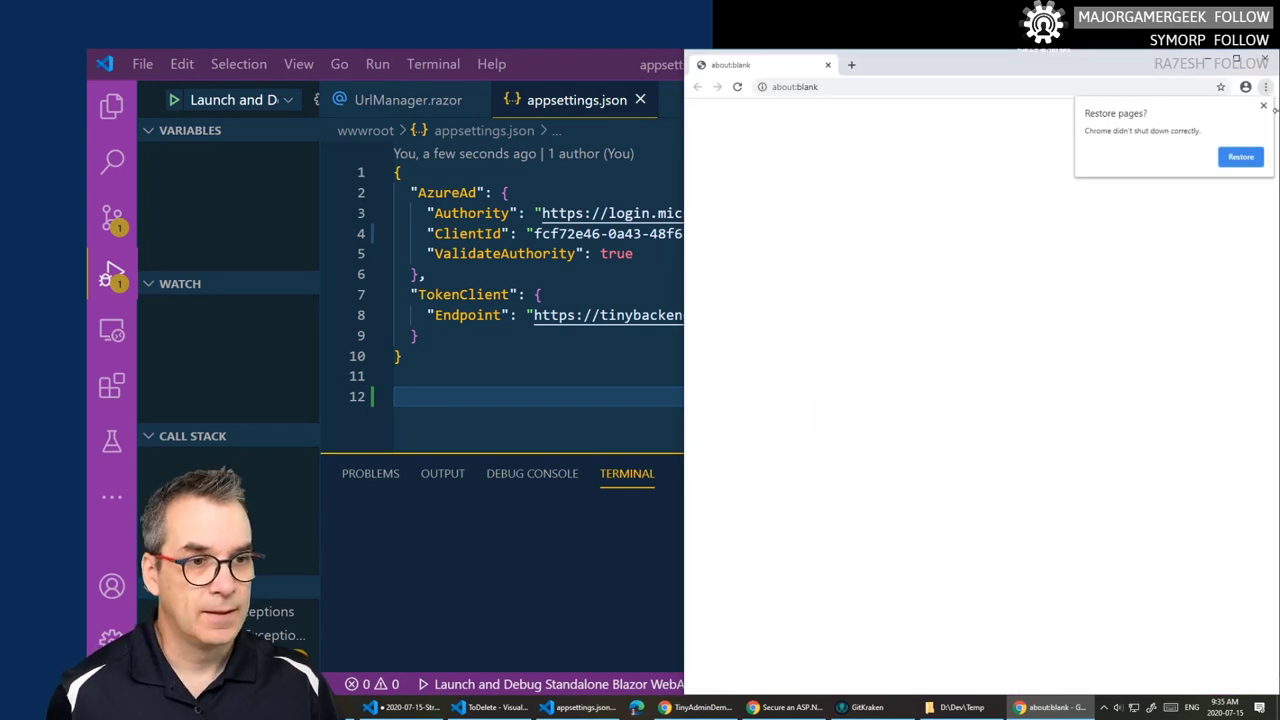
- Dismiss the restore prompt, log in to TinyBlazorAdmin, and select the 'error trying to log you in' message
click(1262, 102)
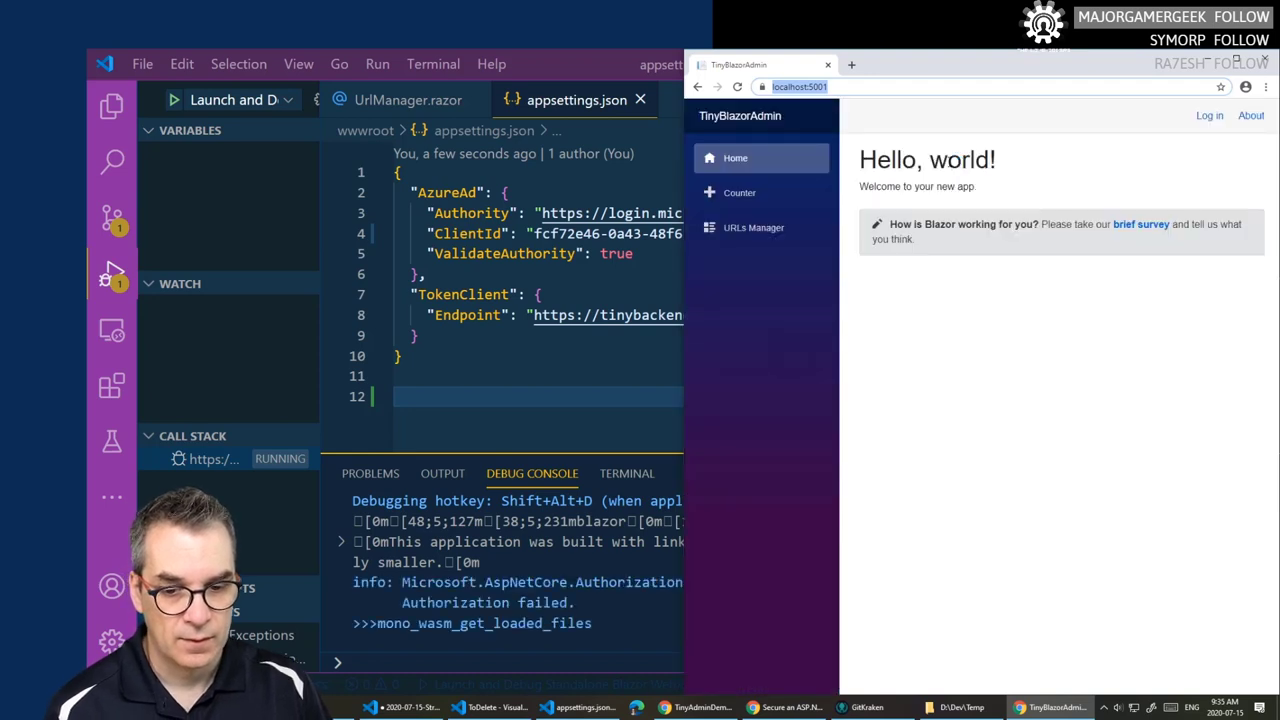
click(1214, 119)
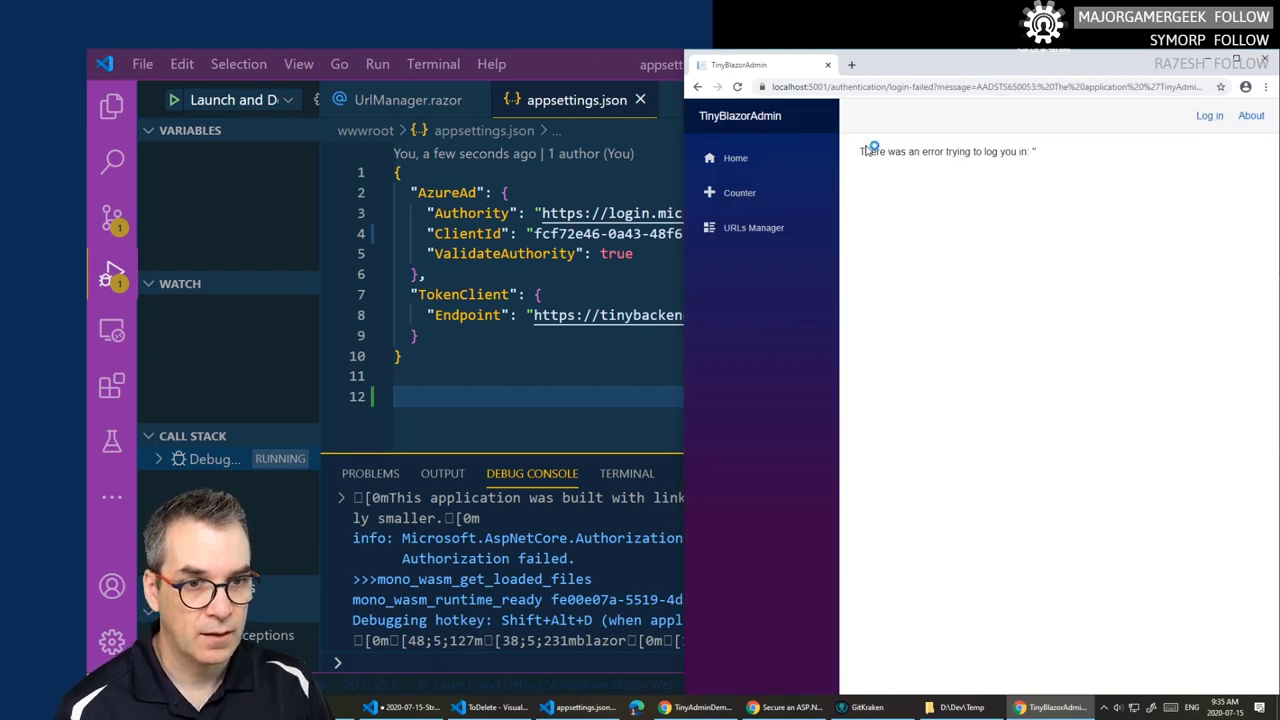
drag(864, 151, 1056, 158)
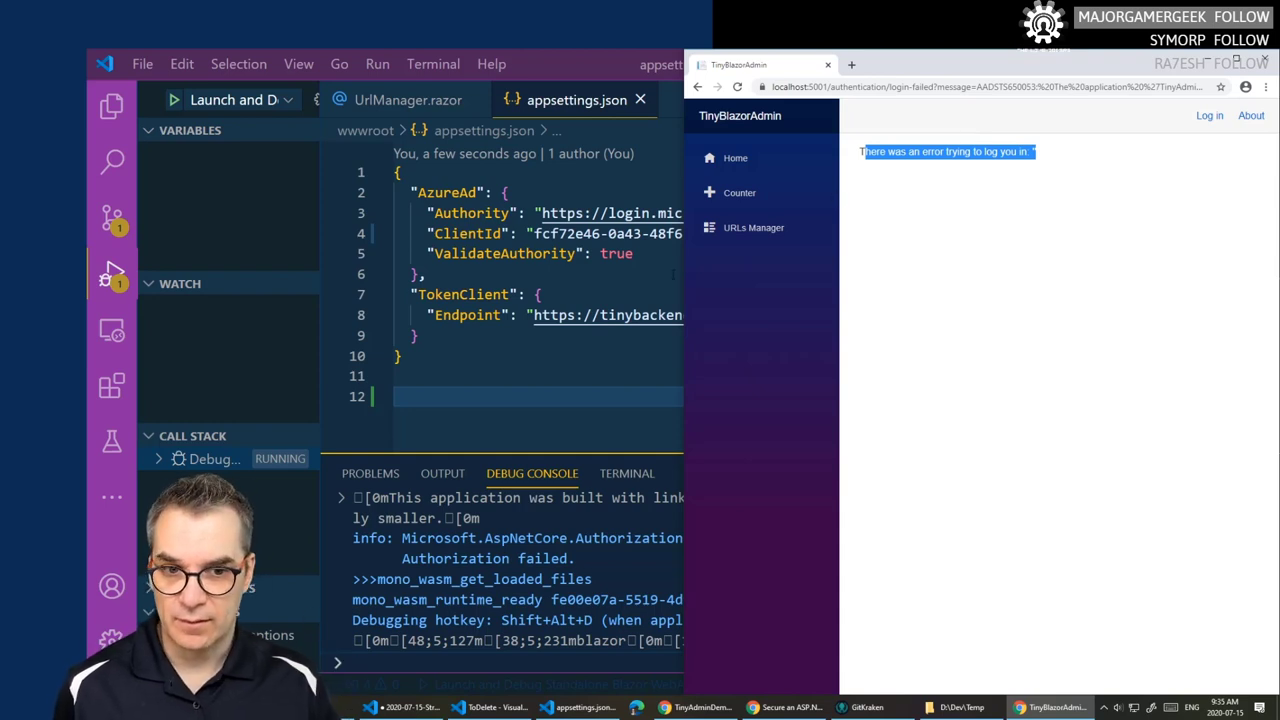
- Stop the TinyBlazorAdmin debug session from the debug toolbar and switch to the ToDelete window
click(672, 274)
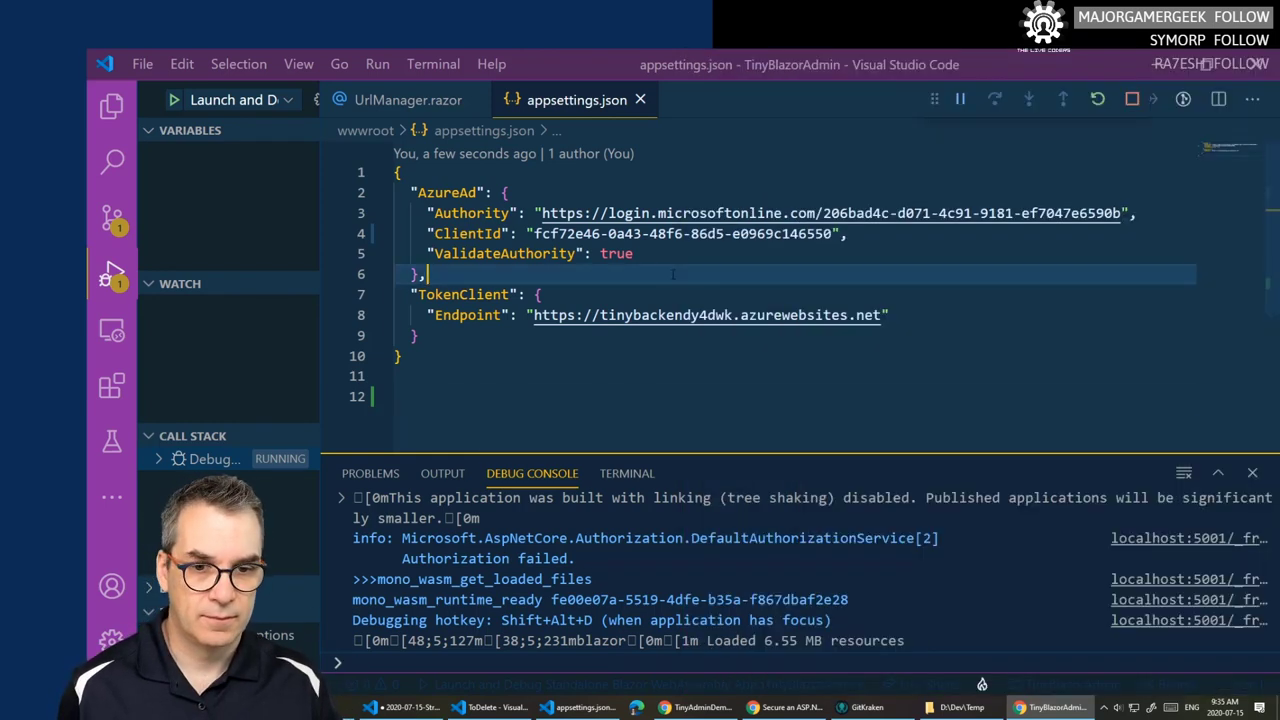
click(1136, 101)
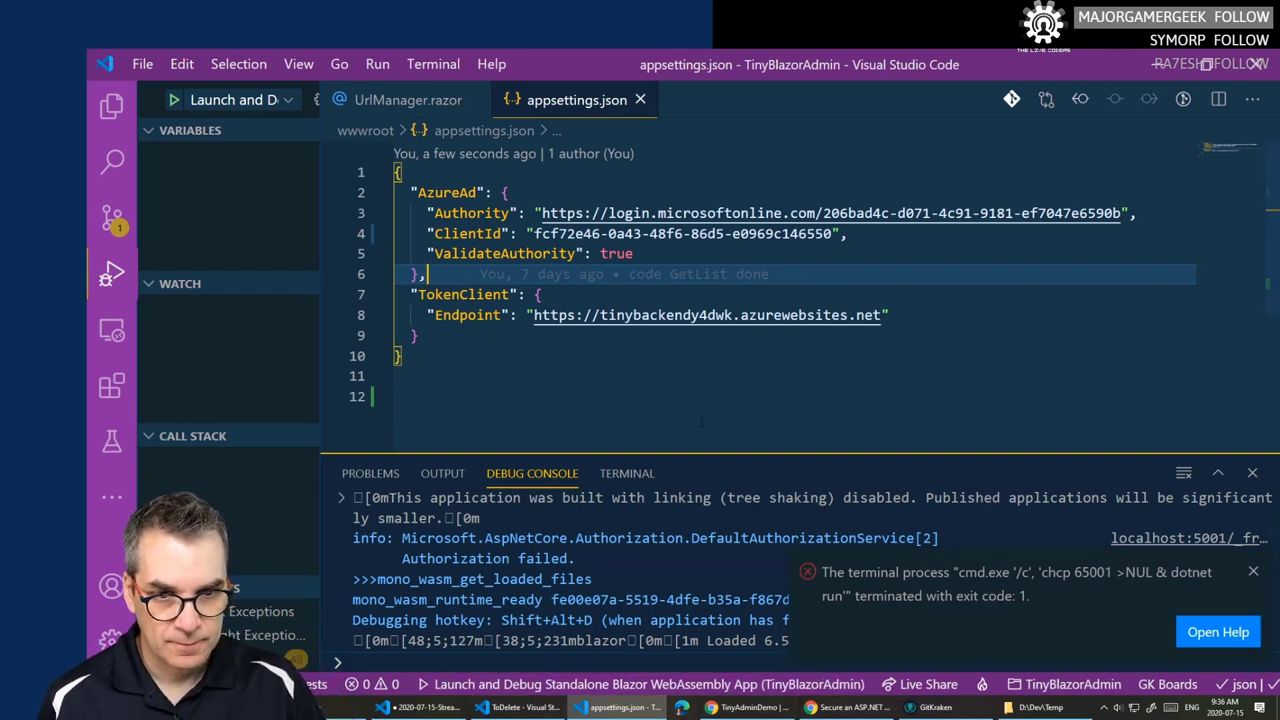
click(537, 705)
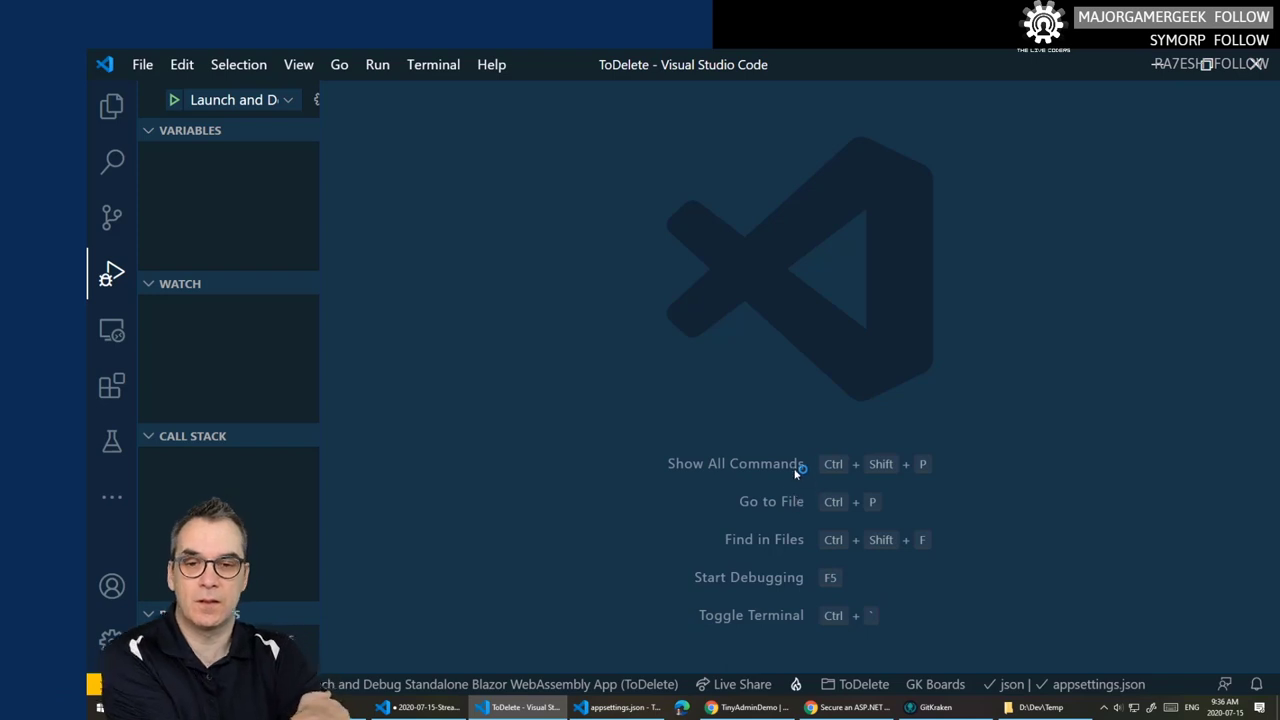
- Close the Secure an ASP.NET Core Blazor docs tab
click(747, 707)
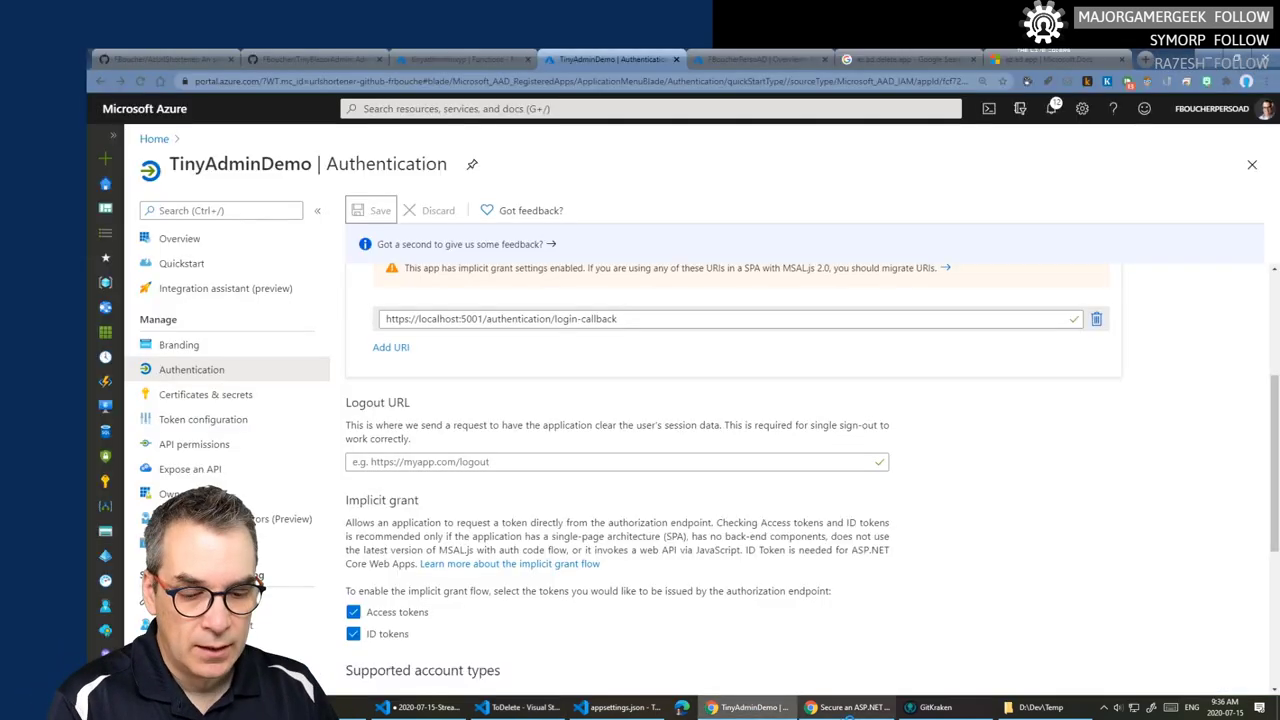
click(848, 707)
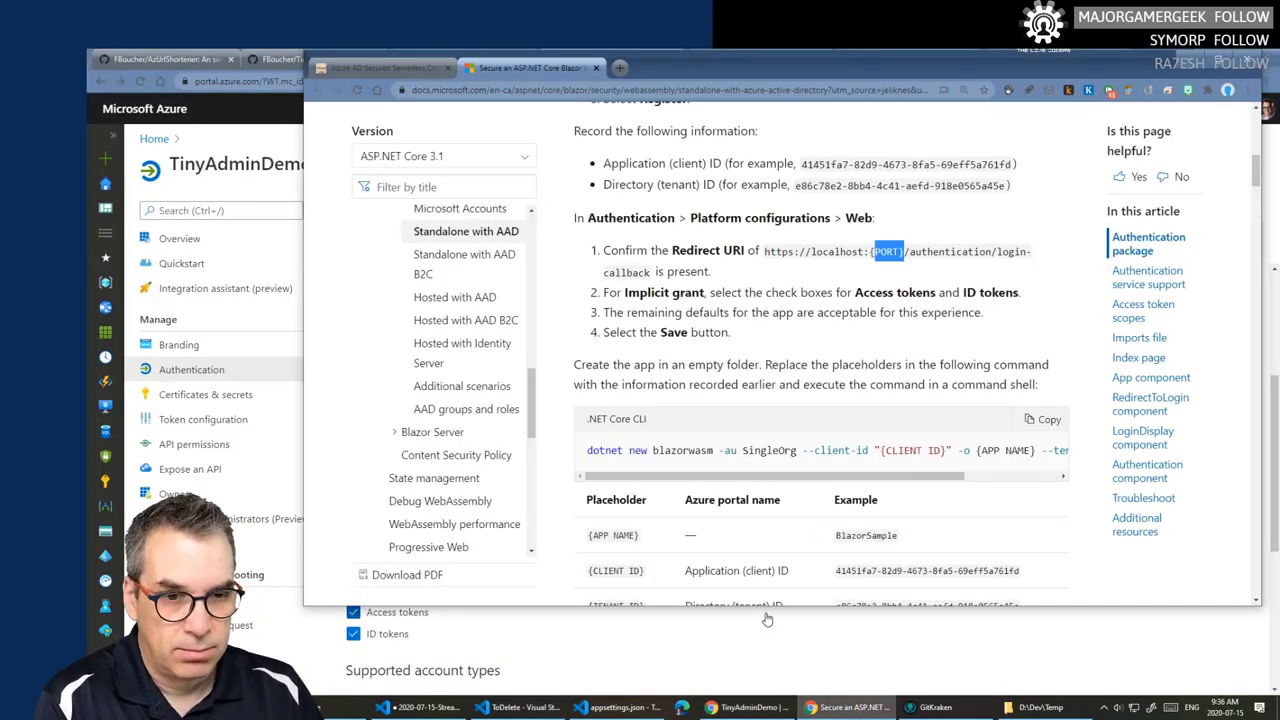
click(596, 68)
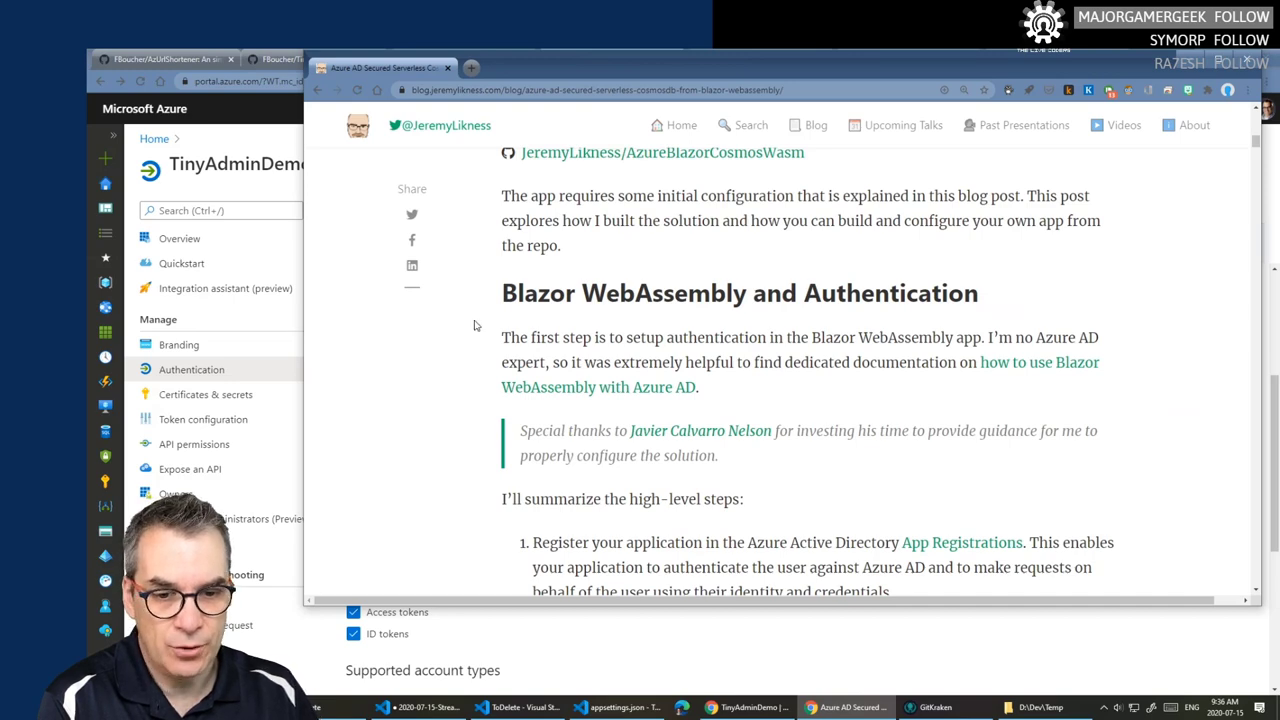
- Compare TinyAdminDemo's Authentication settings in the portal against the Blazor authentication blog post
click(690, 660)
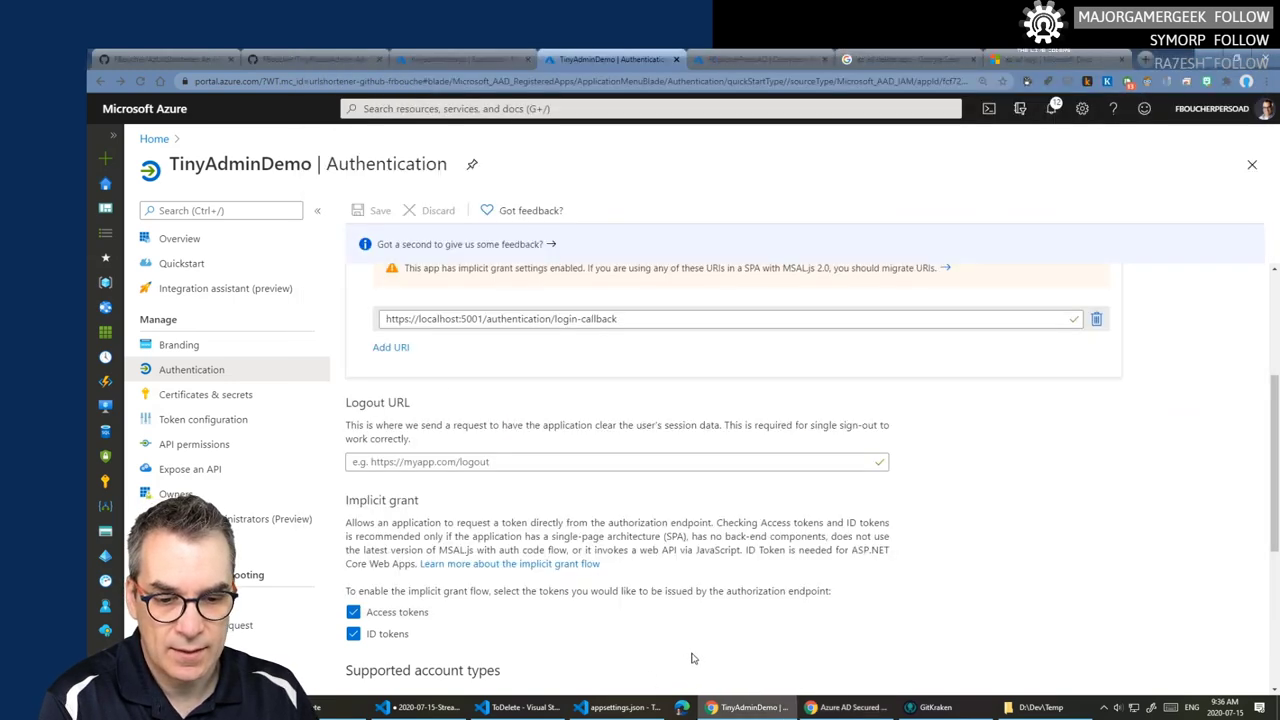
scroll(656, 456, down, 5)
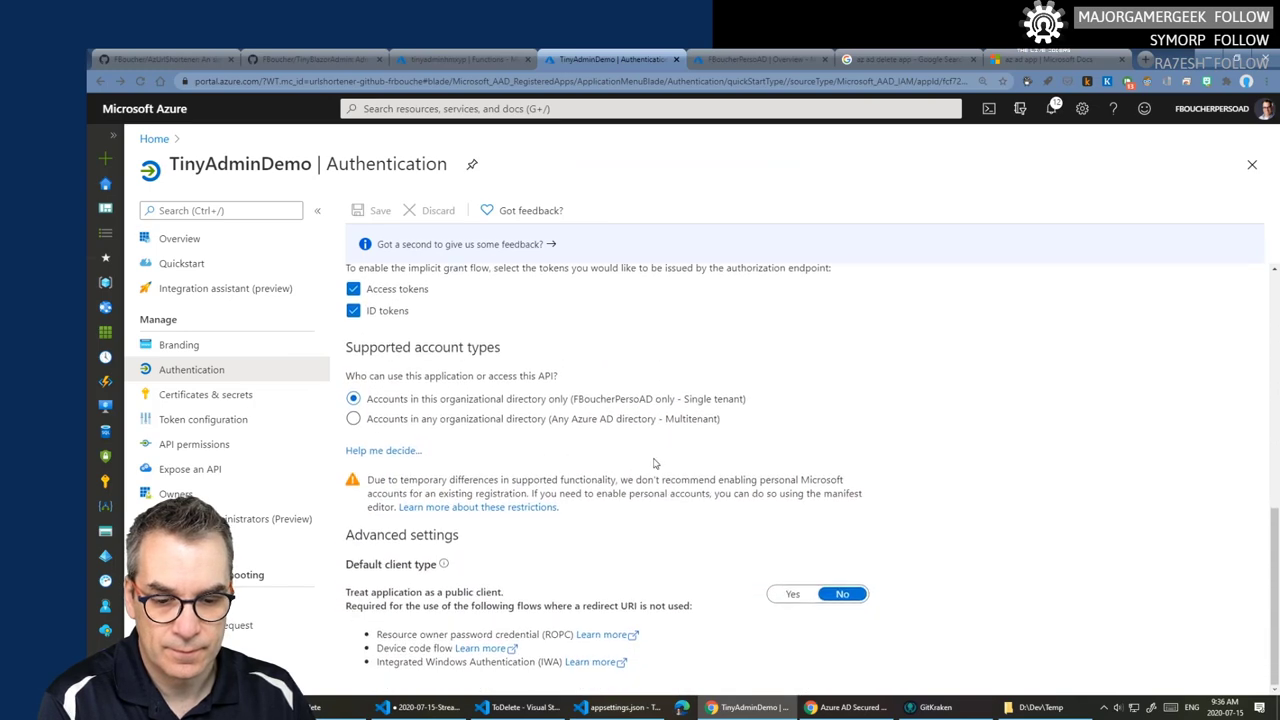
scroll(655, 463, up, 4)
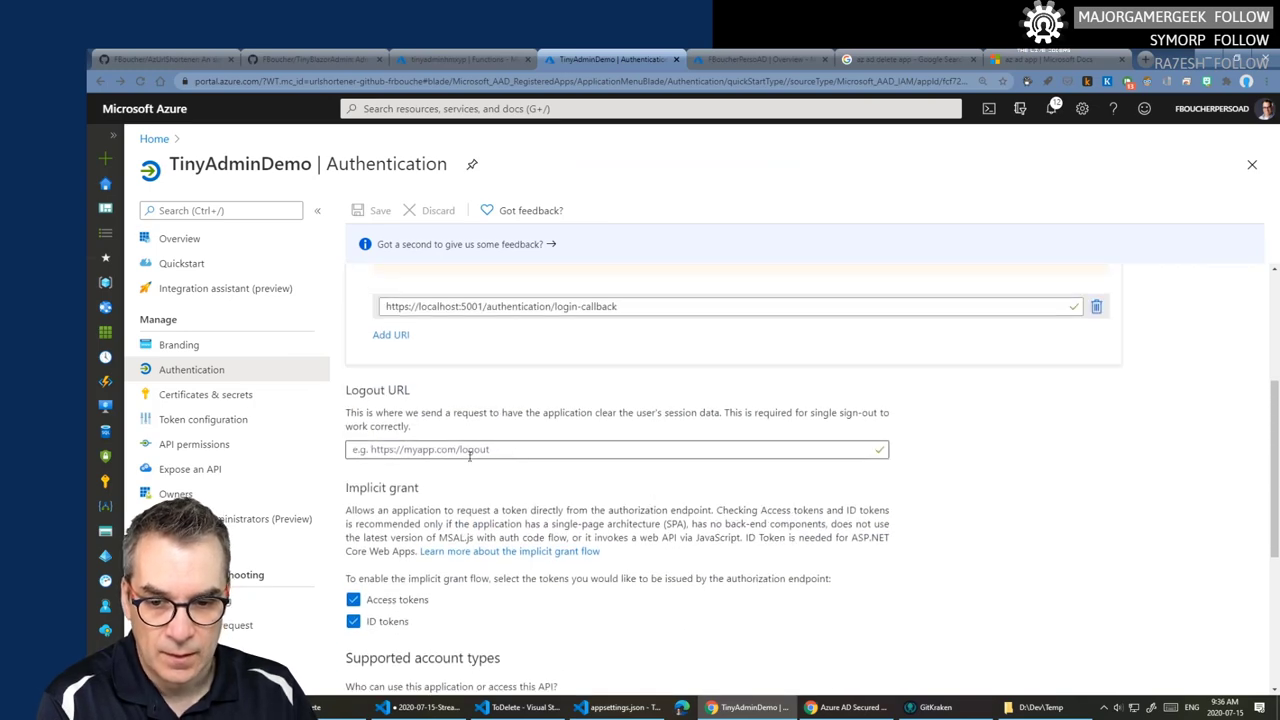
click(848, 707)
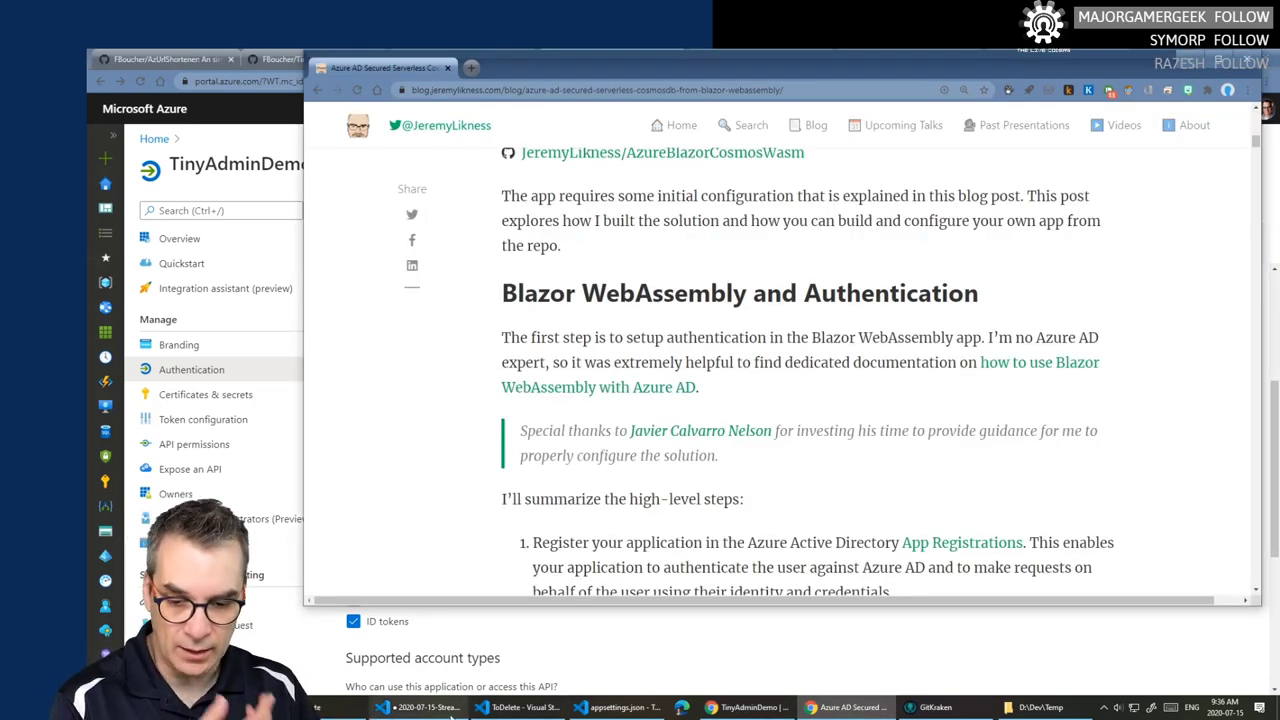
click(420, 707)
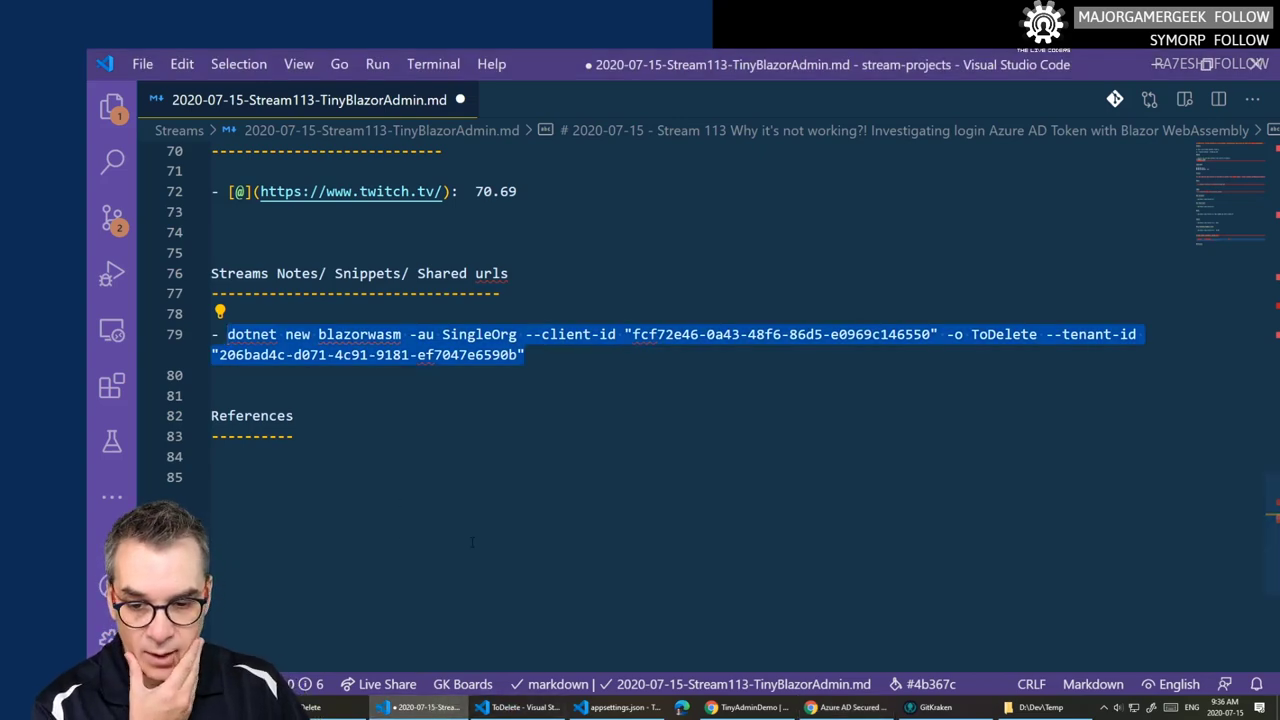
- Duplicate the Connect securely task line under Goals in the stream notes
scroll(660, 400, up, 14)
scroll(428, 541, up, 4)
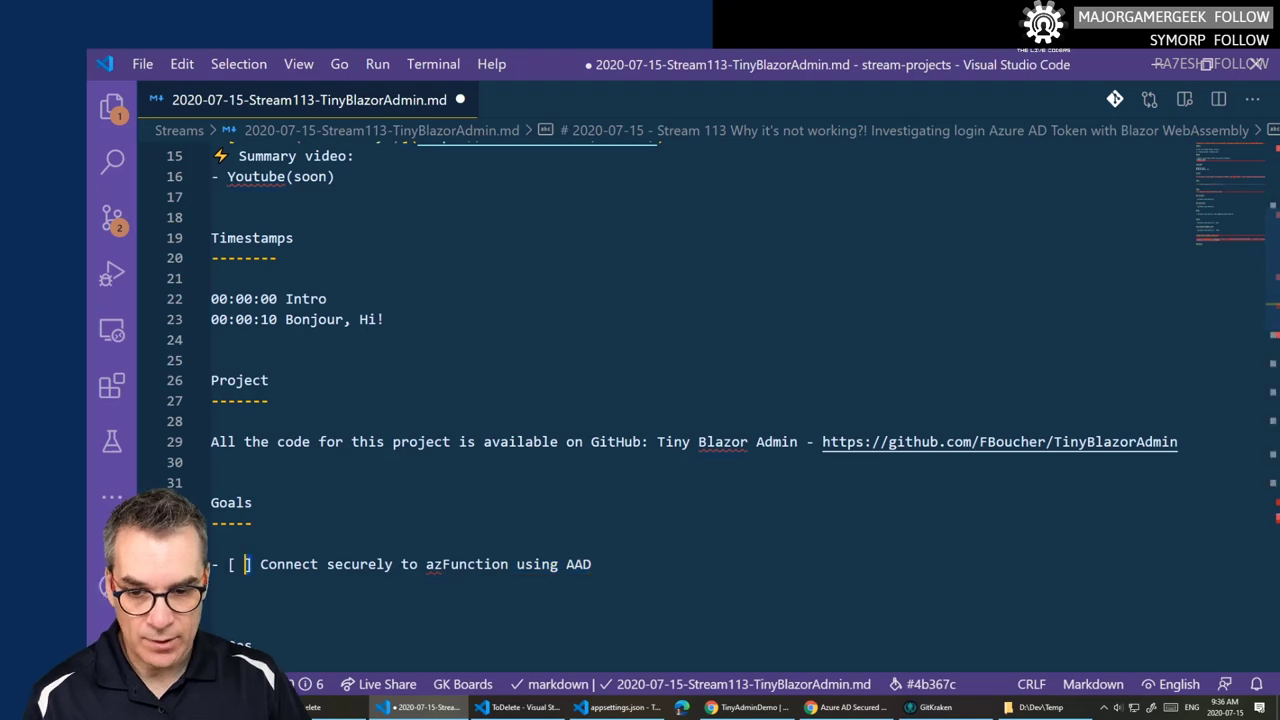
click(226, 564)
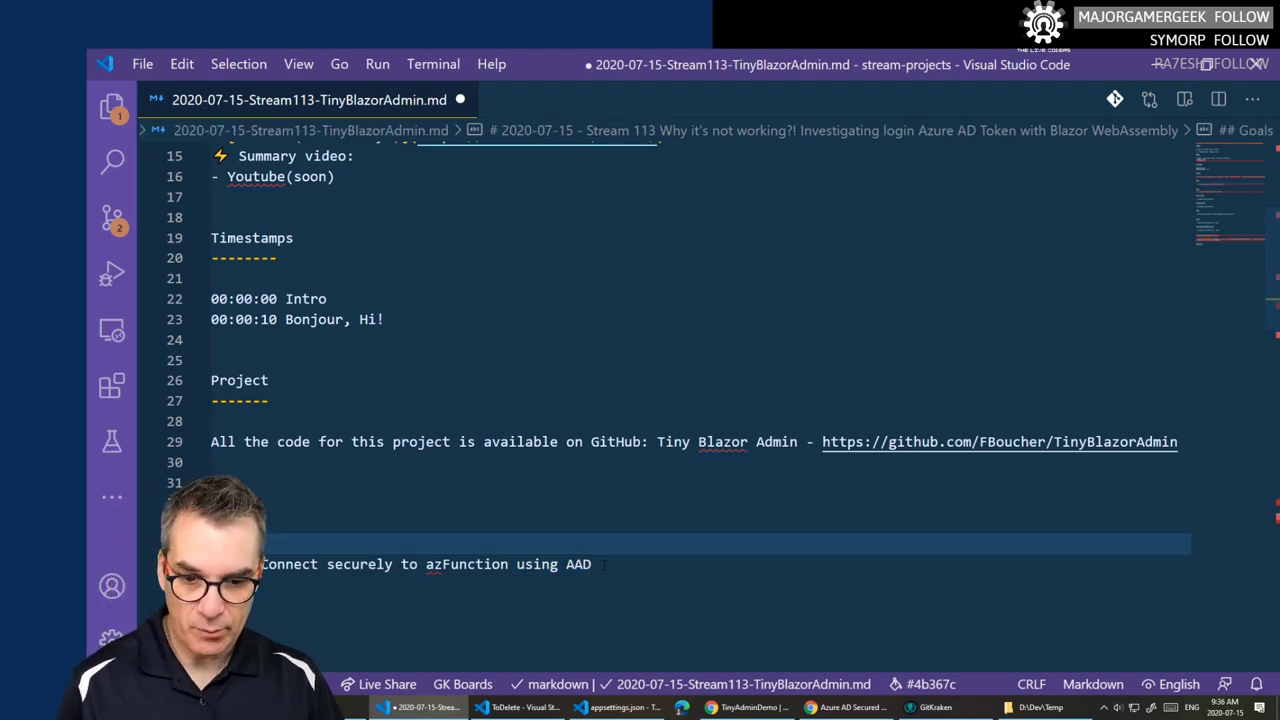
key(End)
key(shift+Home)
key(Up)
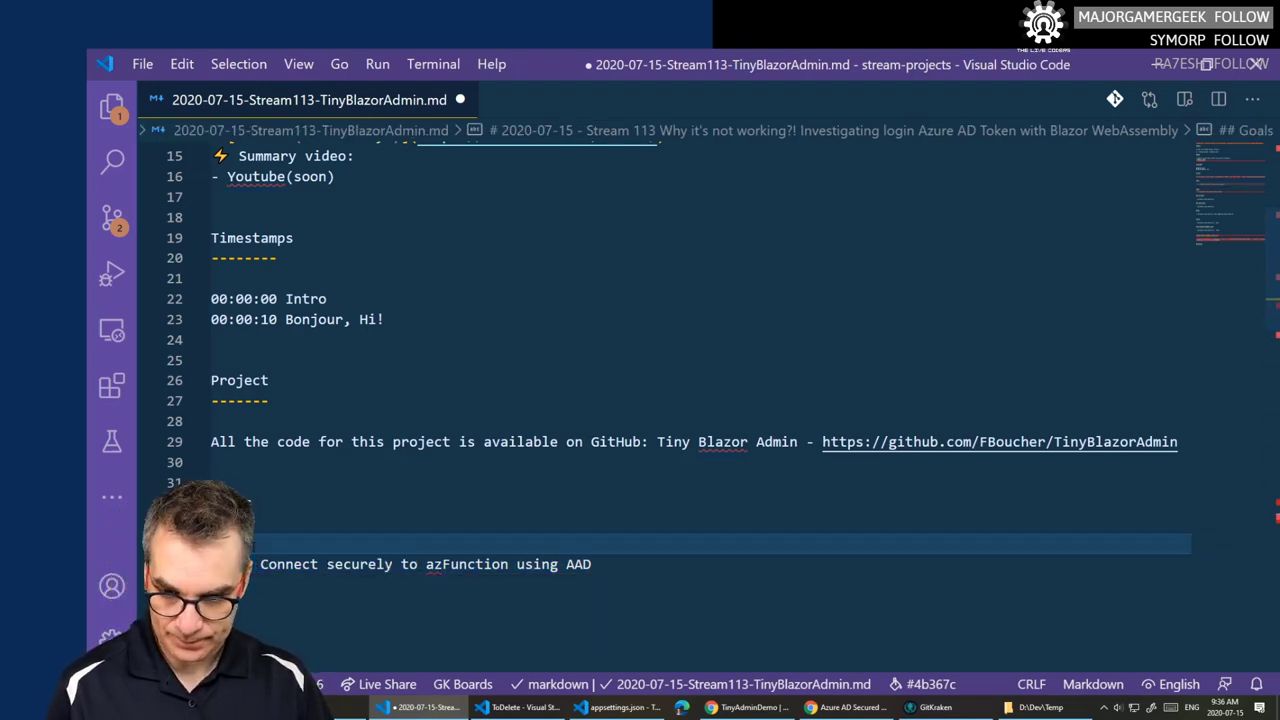
key(Return)
text(- [ ] Connect securely to azFunction using AAD)
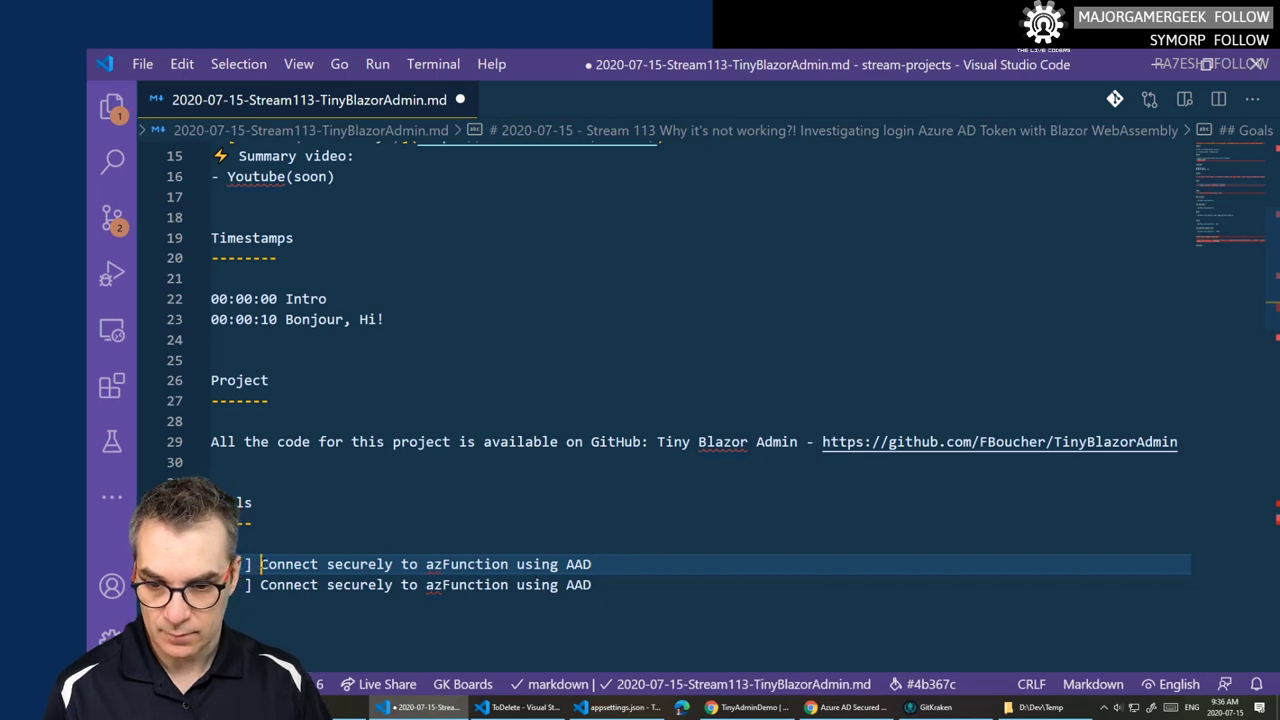
key(ctrl+shift+Right)
key(ctrl+shift+Right)
key(ctrl+shift+Right)
key(ctrl+shift+Right)
drag(480, 564, 262, 566)
- Rewrite the copy as a checked '[X] New Blazor AAD login' goal and save
click(589, 566)
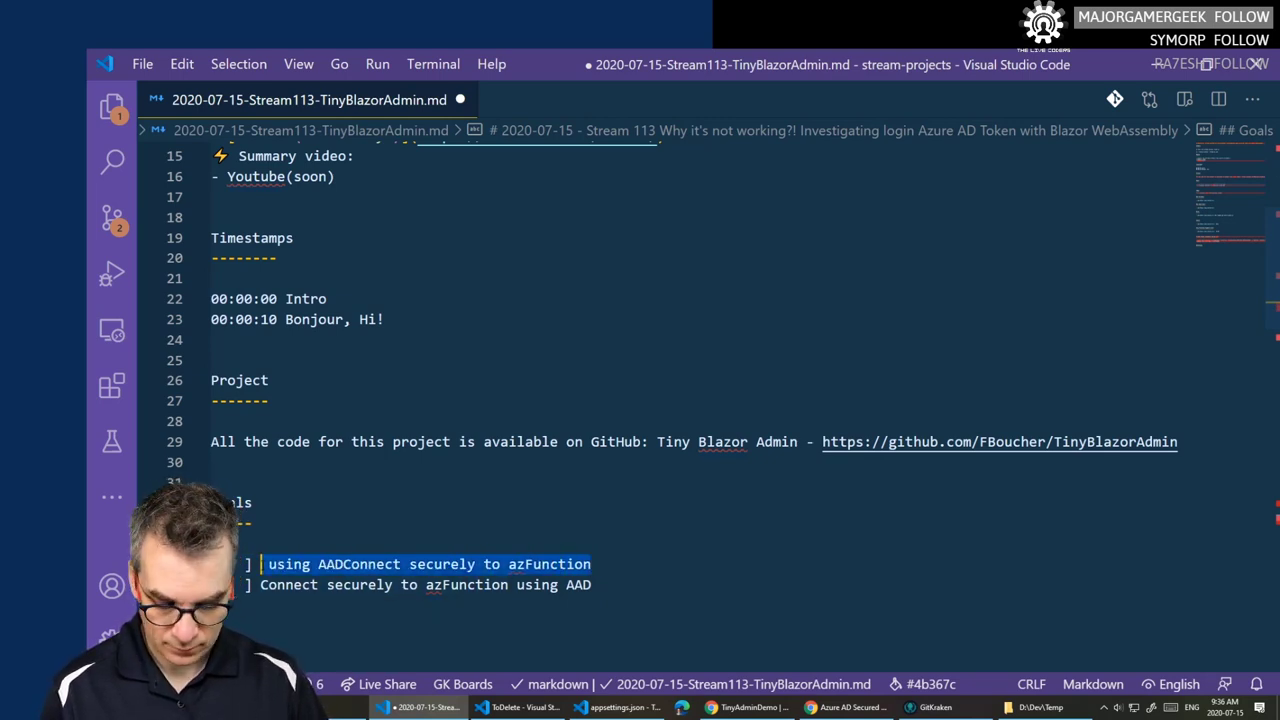
text(Blazor )
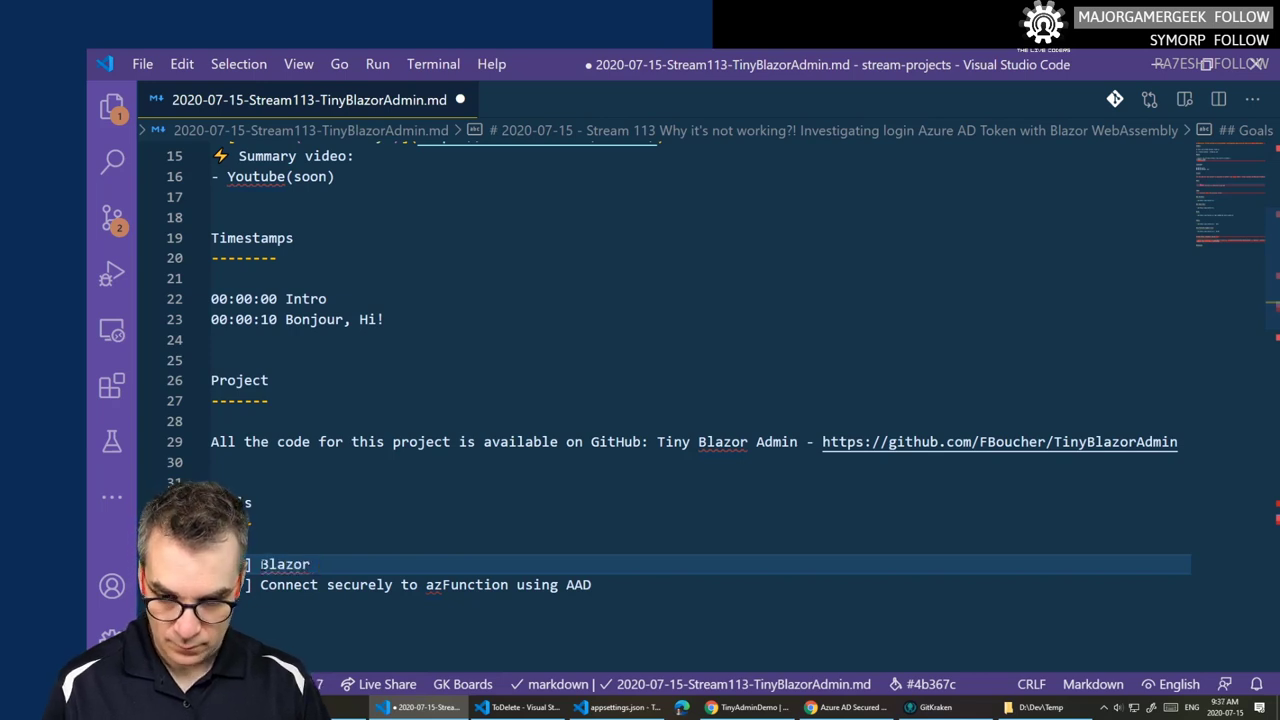
text(AAD login)
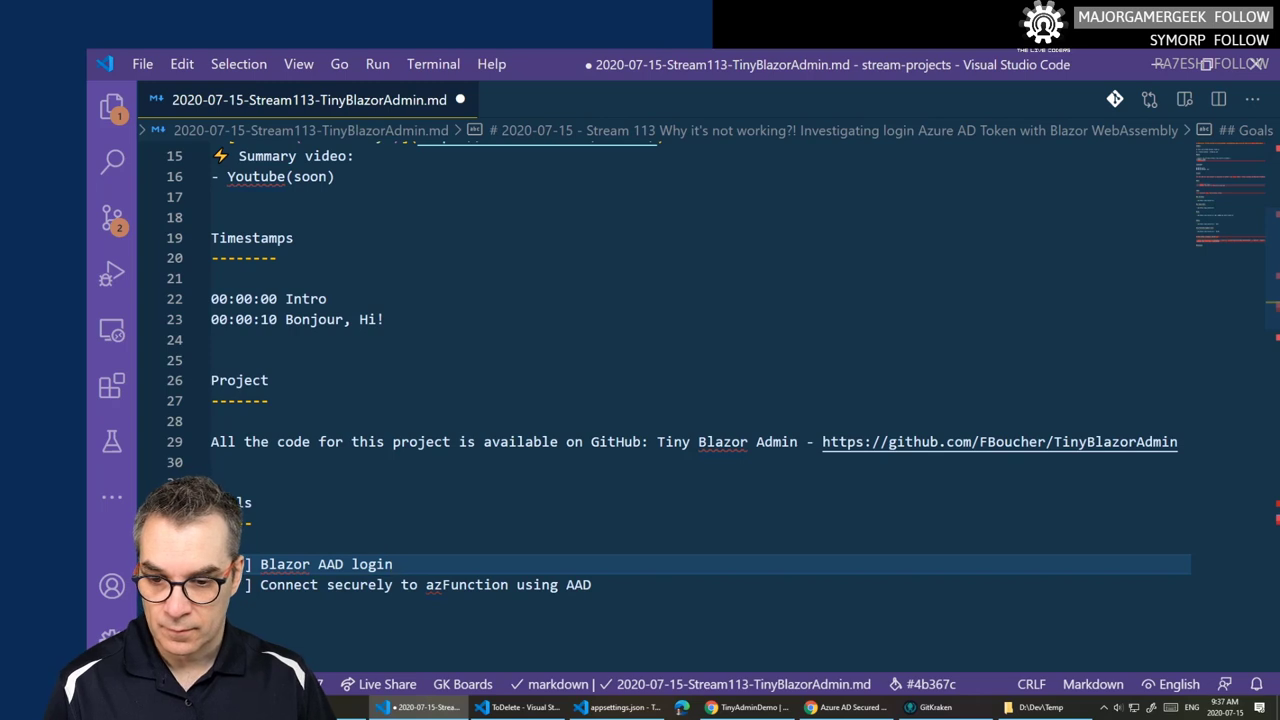
text(X)
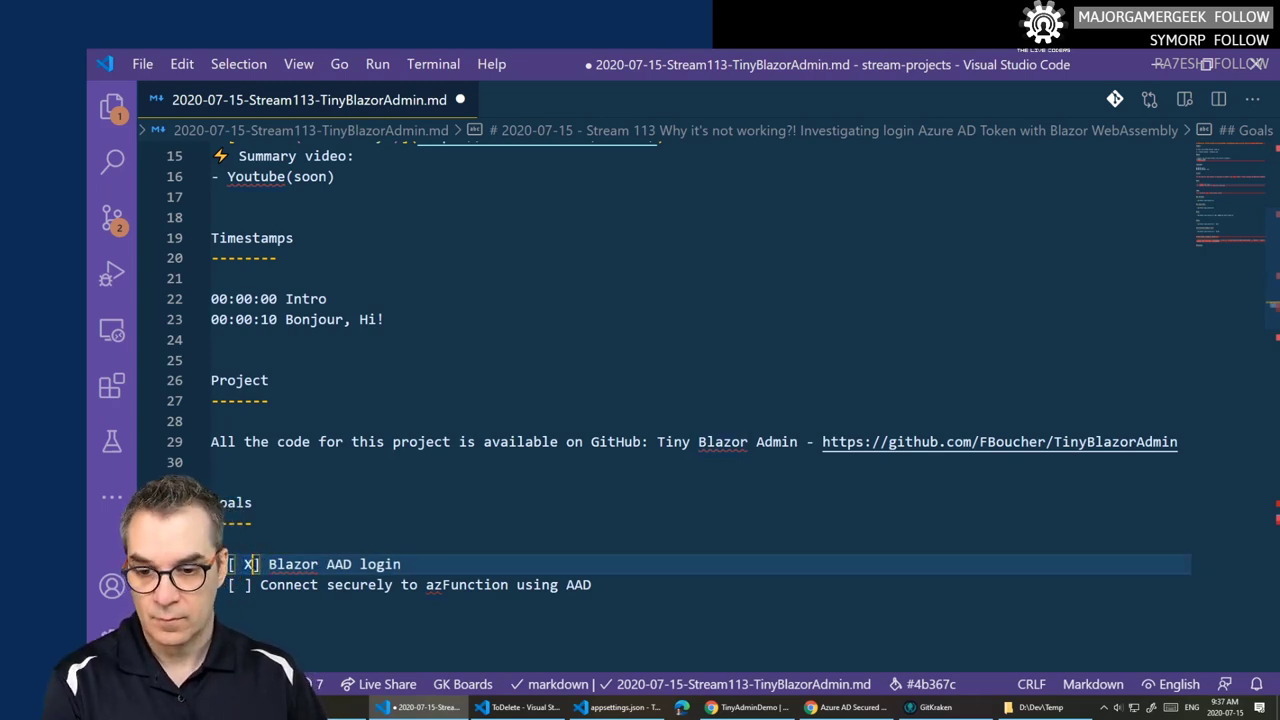
key(BackSpace)
key(Delete)
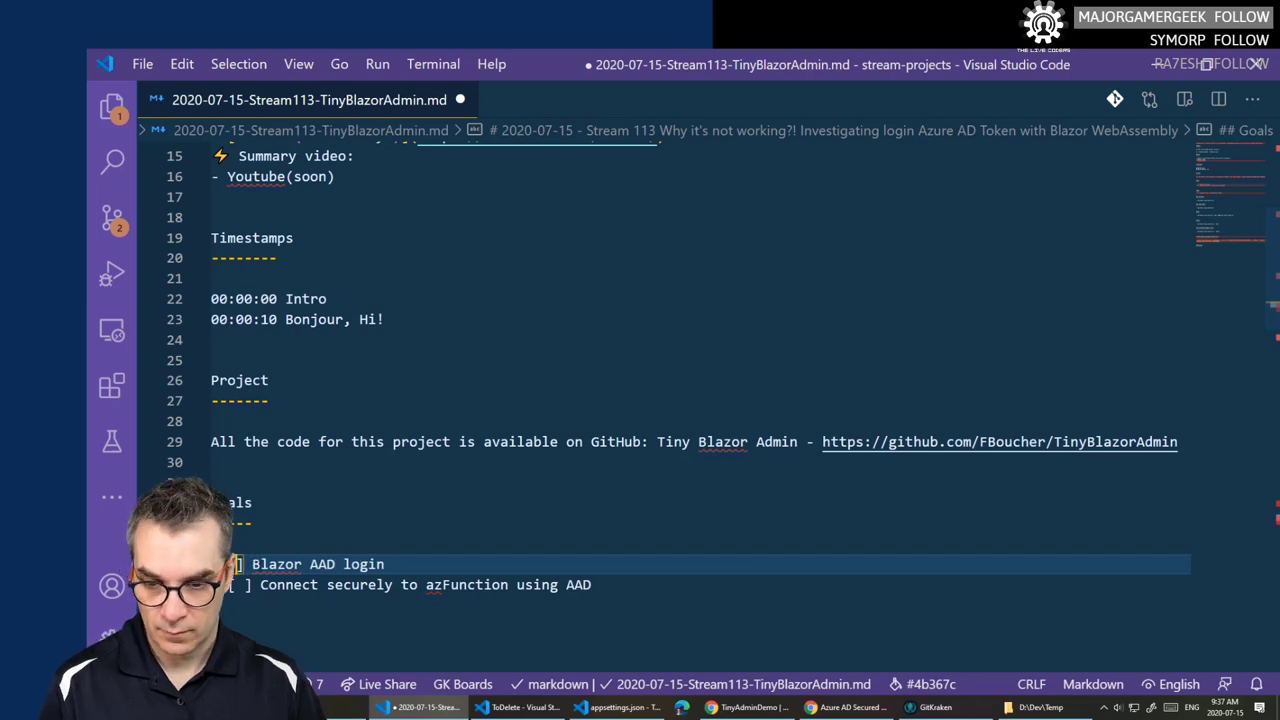
text(X] )
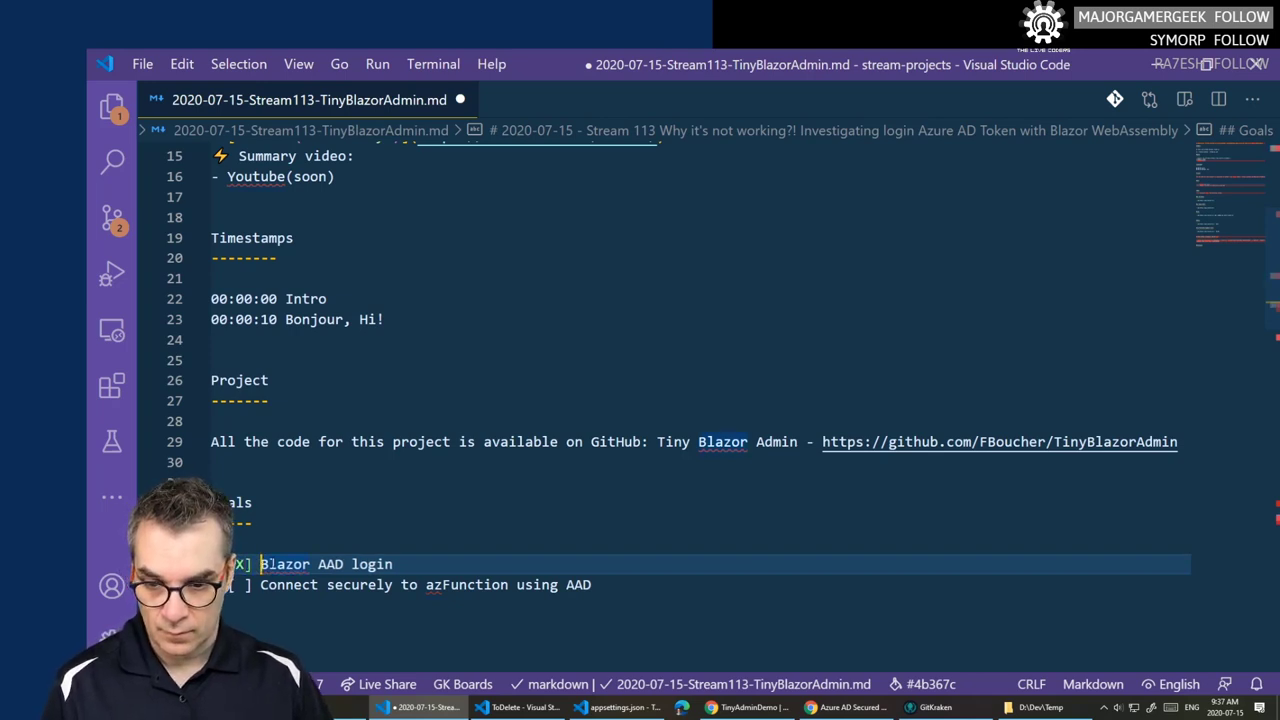
text(New)
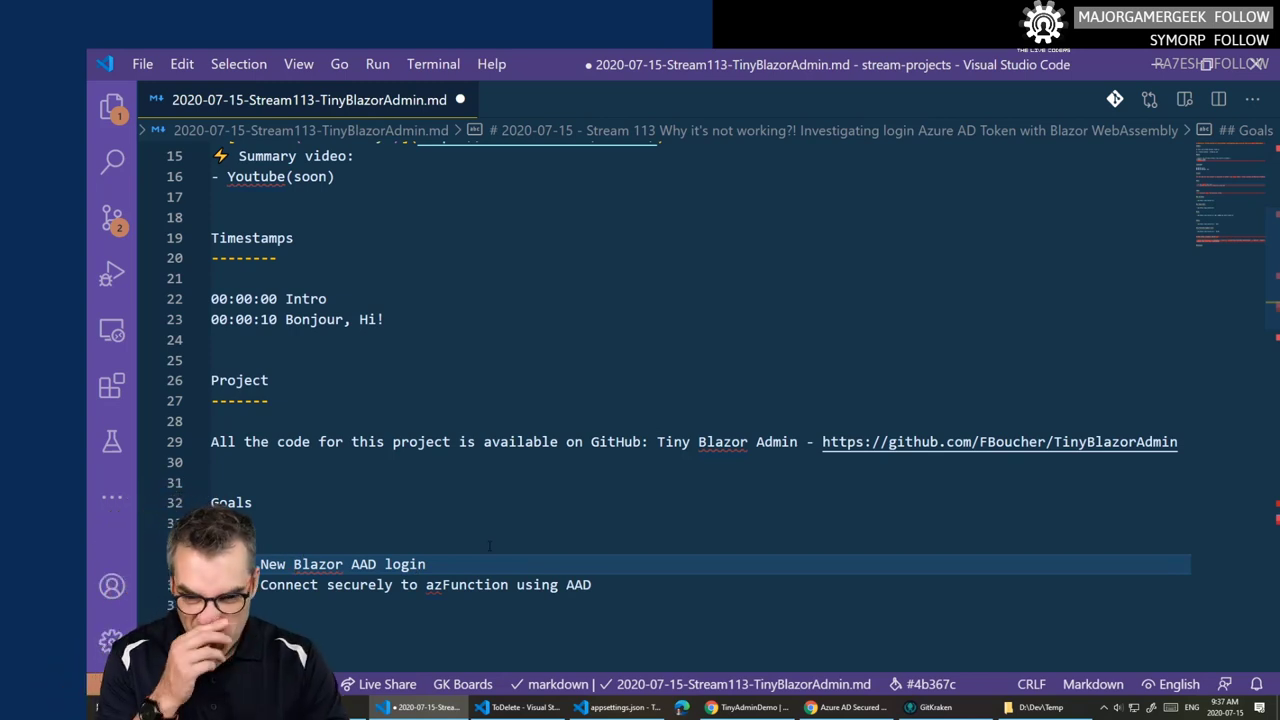
key(ctrl+s)
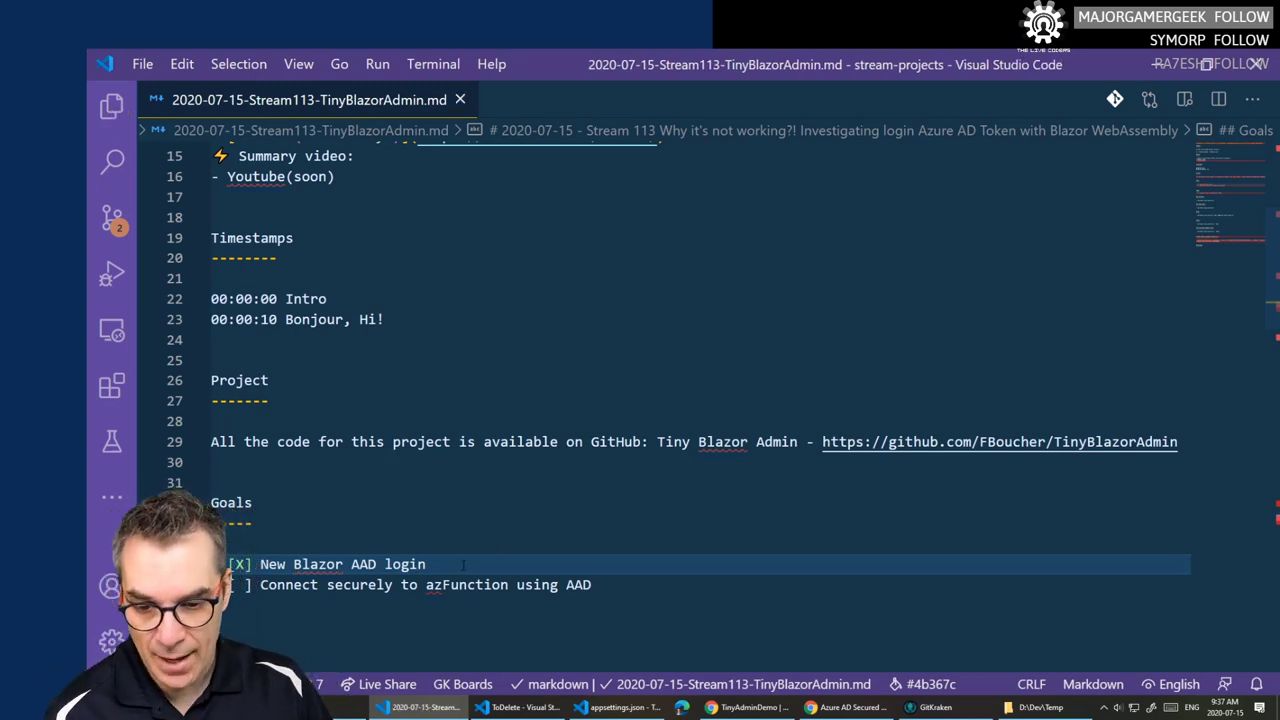
- Duplicate that goal line, change New to TinyAdmin, and save the notes
key(End)
key(ctrl+shift+Left)
key(ctrl+shift+Left)
key(ctrl+shift+Left)
key(ctrl+shift+Left)
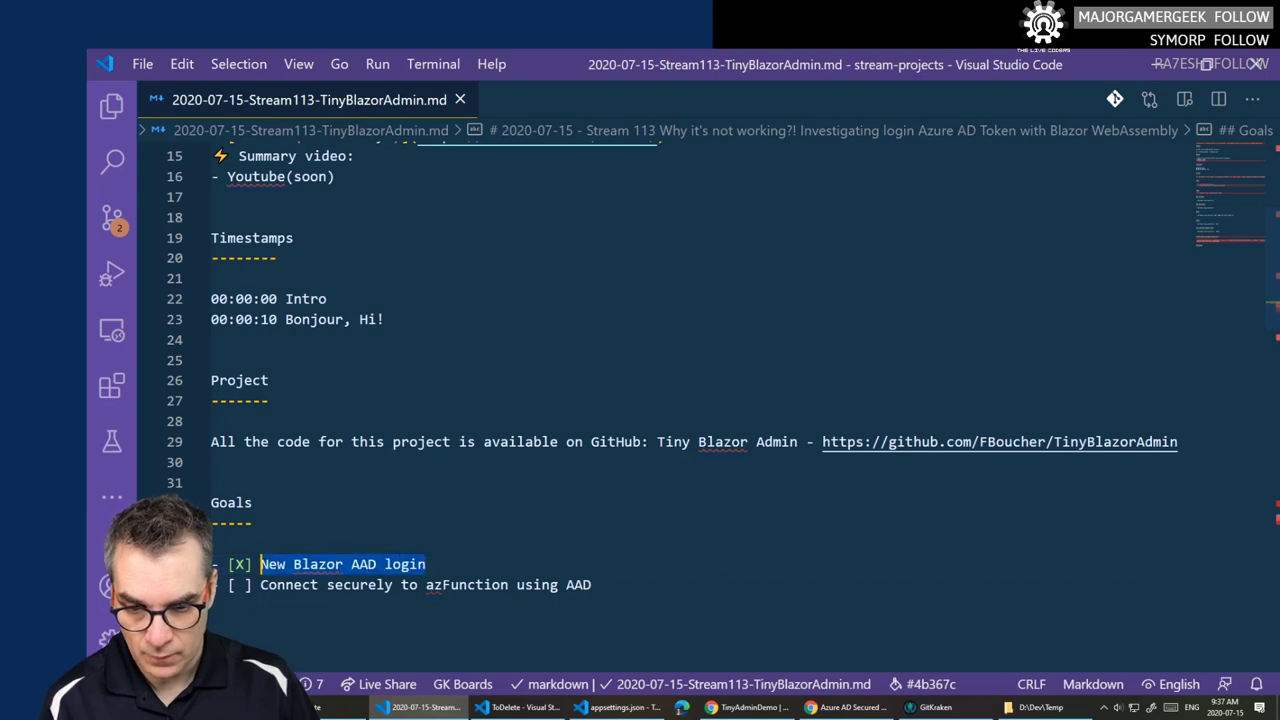
key(Escape)
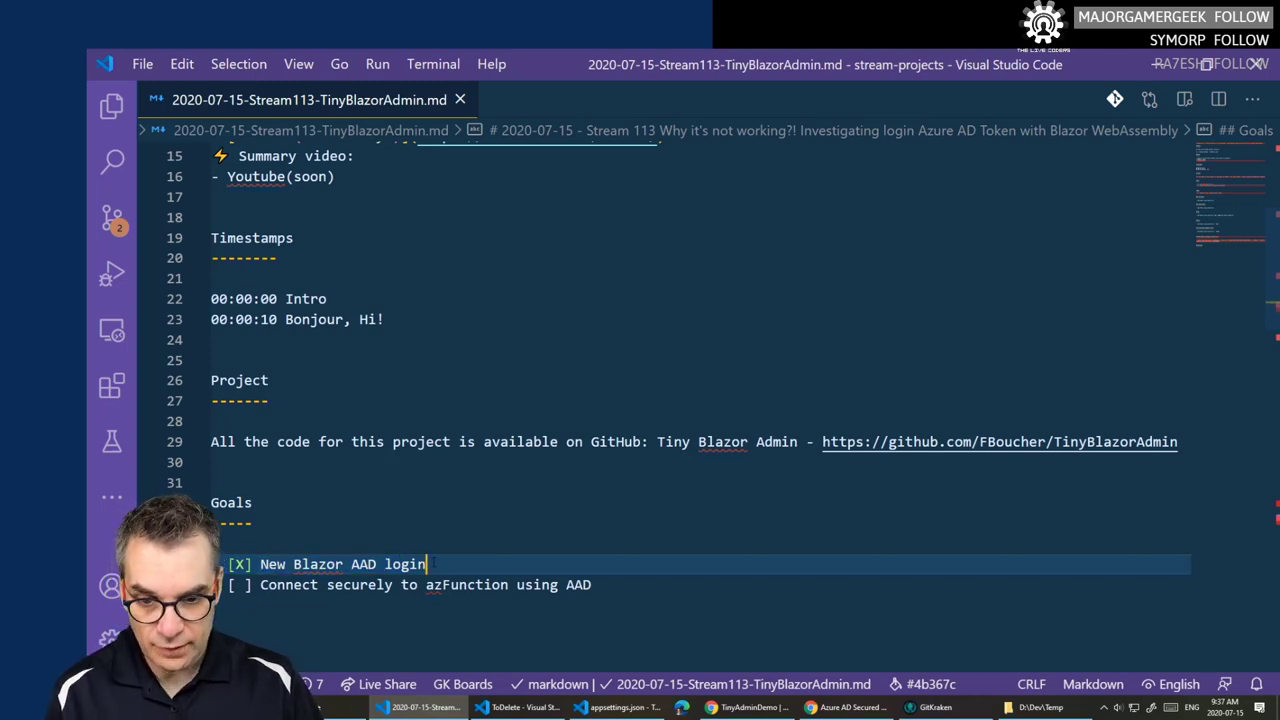
key(Return)
text(- [X] New Blazor AAD login)
key(BackSpace)
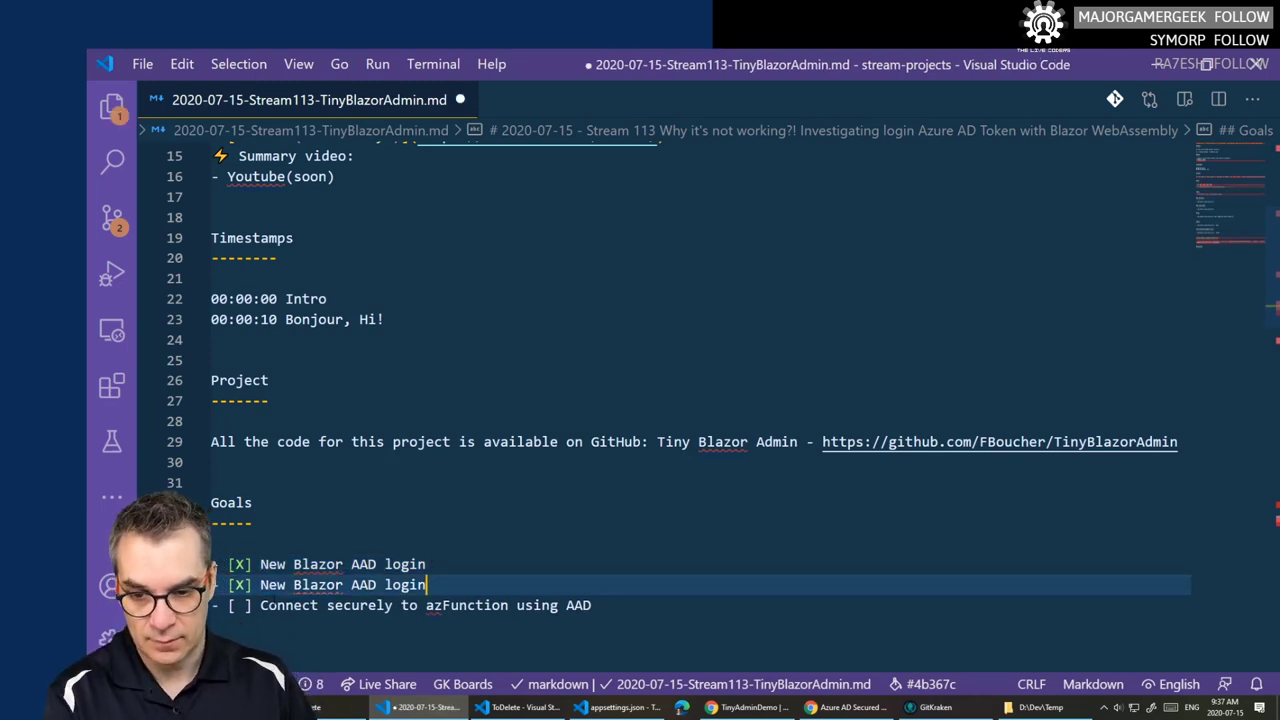
double_click(272, 585)
text(TinyAd)
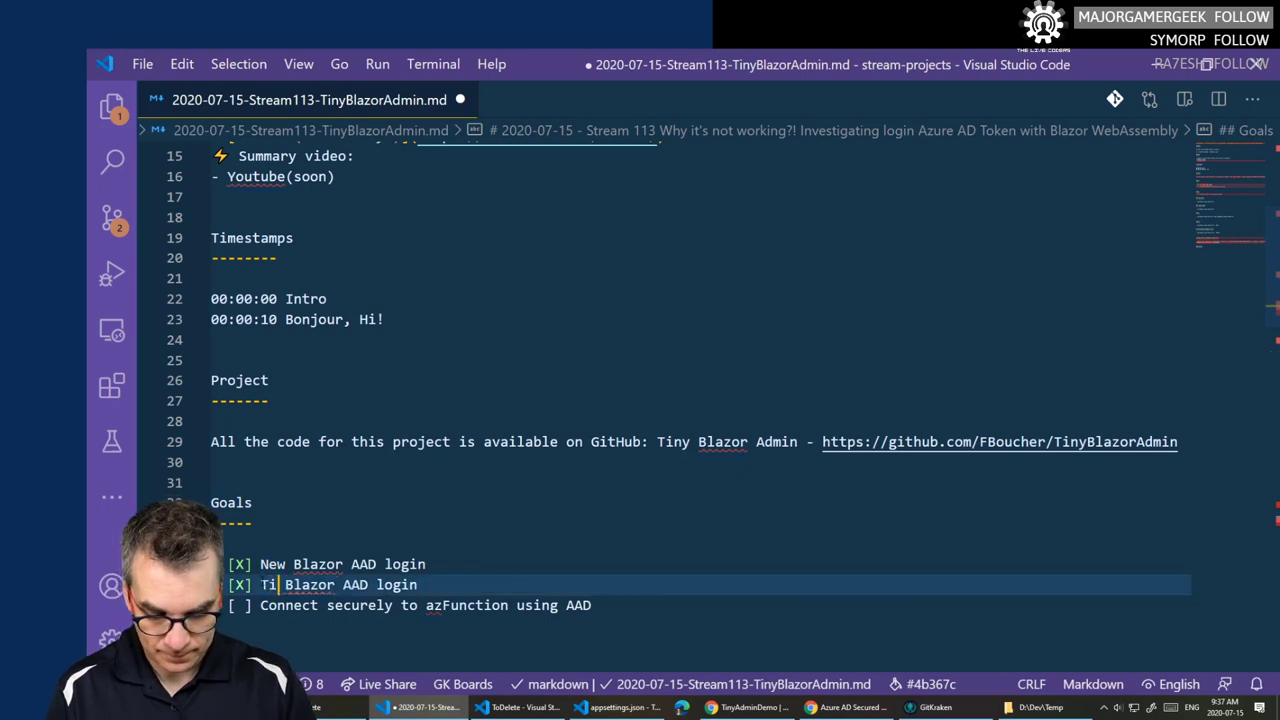
text(min)
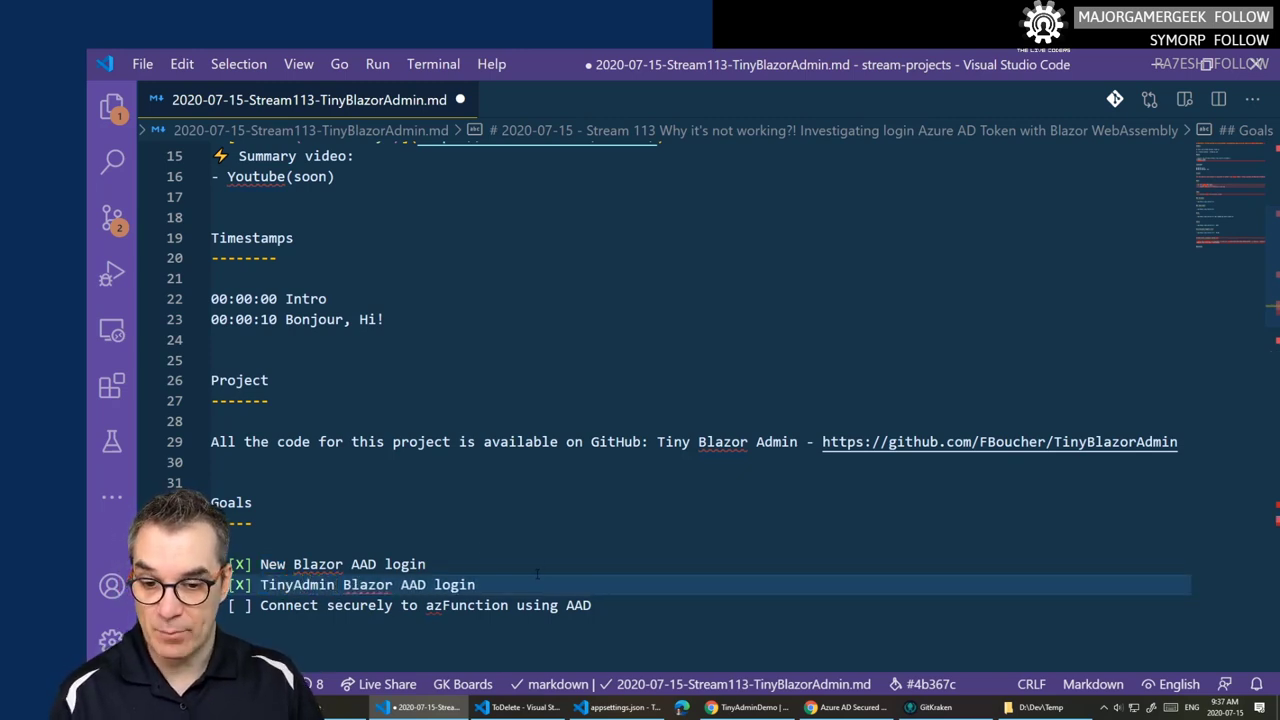
key(ctrl+s)
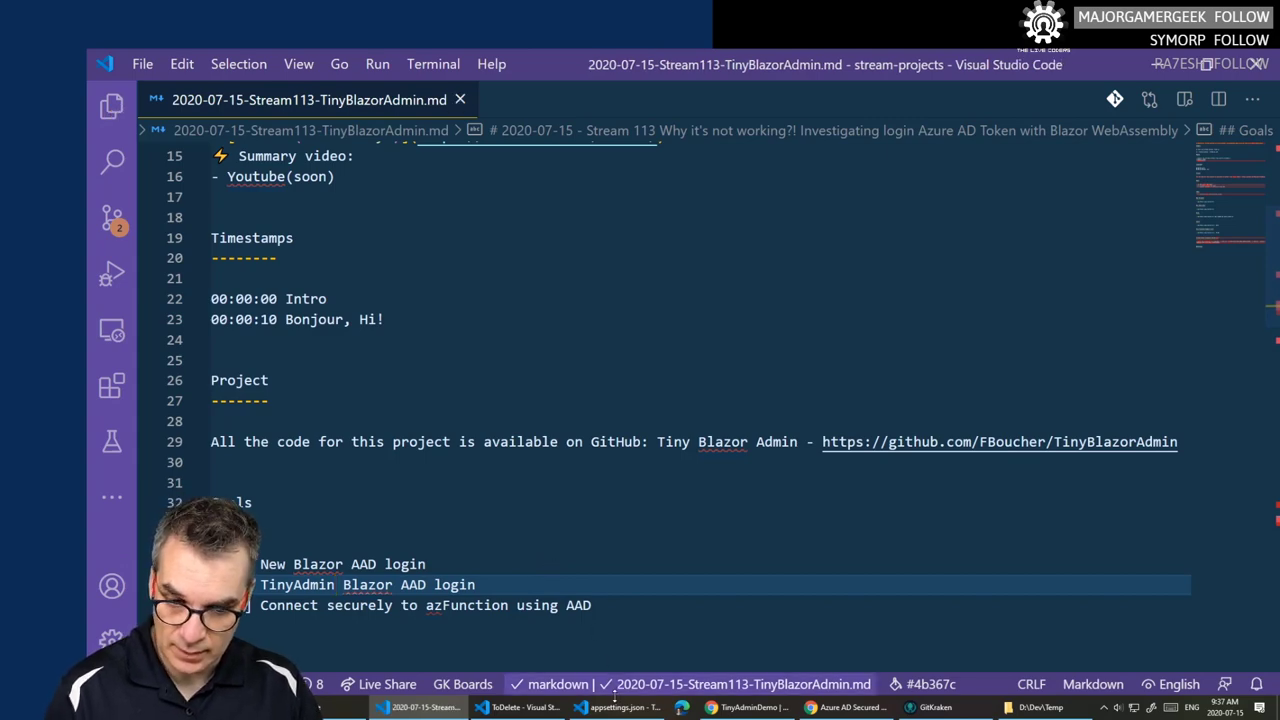
key(alt+Tab)
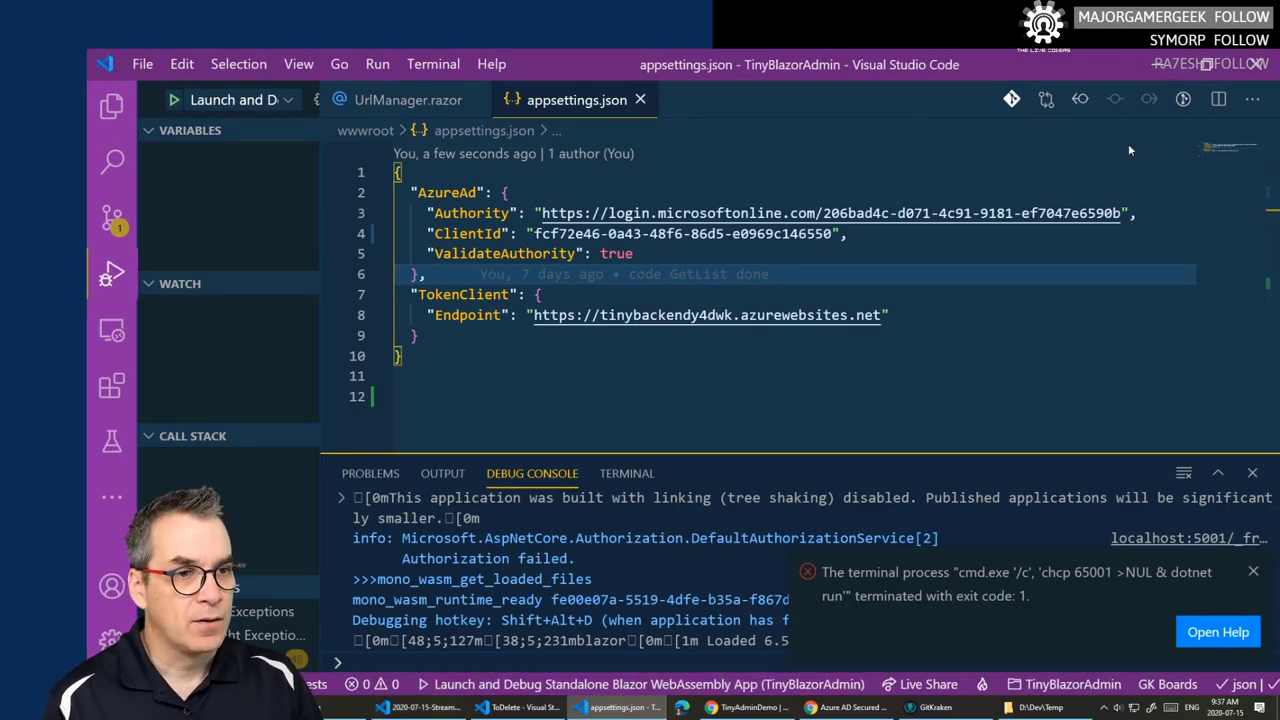
- Dismiss the exit-code error and stop the running TinyBlazorAdmin terminal process with Ctrl+C
click(1251, 572)
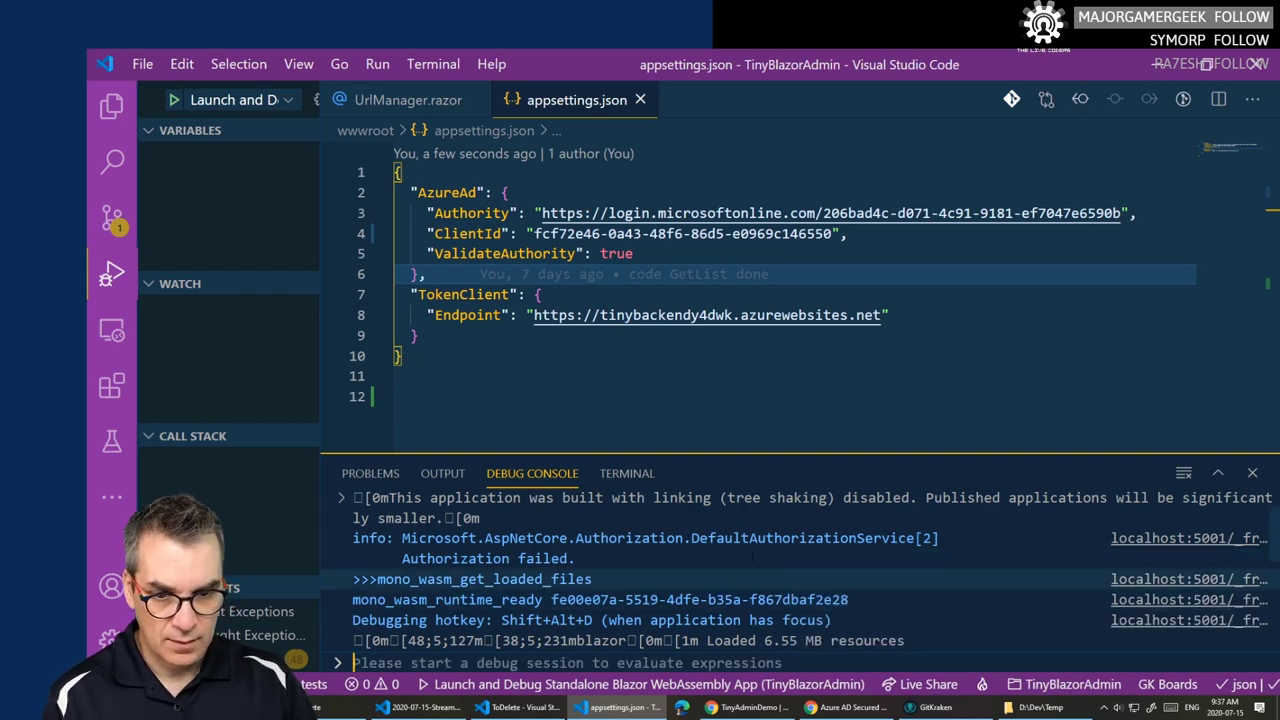
click(628, 477)
key(ctrl+c)
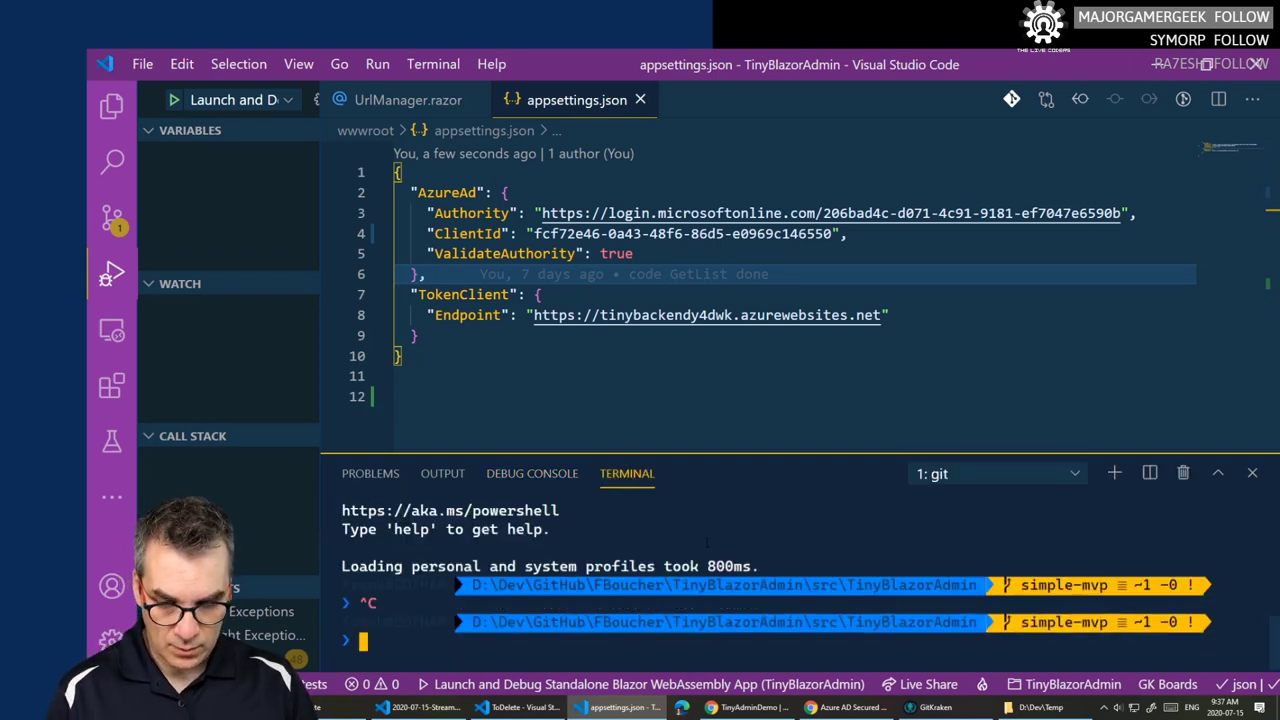
- In the ToDelete window, open a new terminal and view ToDelete.csproj's package references, shrinking the interface
click(530, 707)
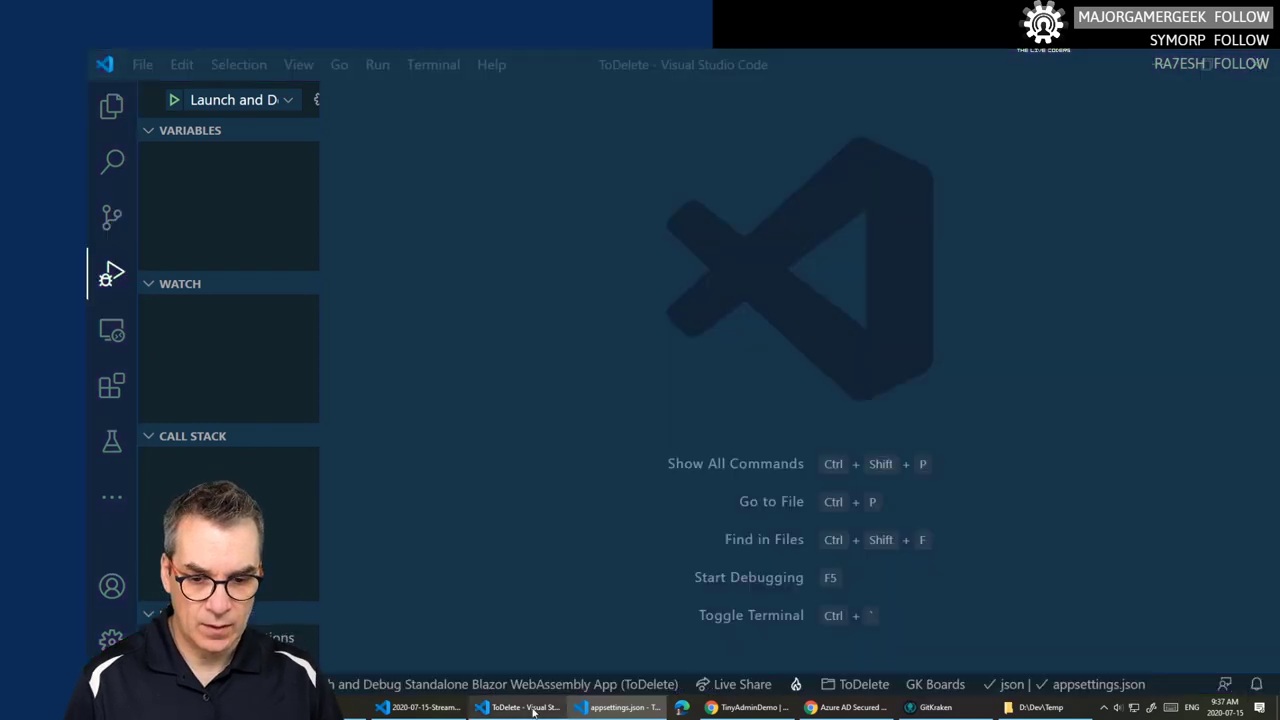
click(112, 104)
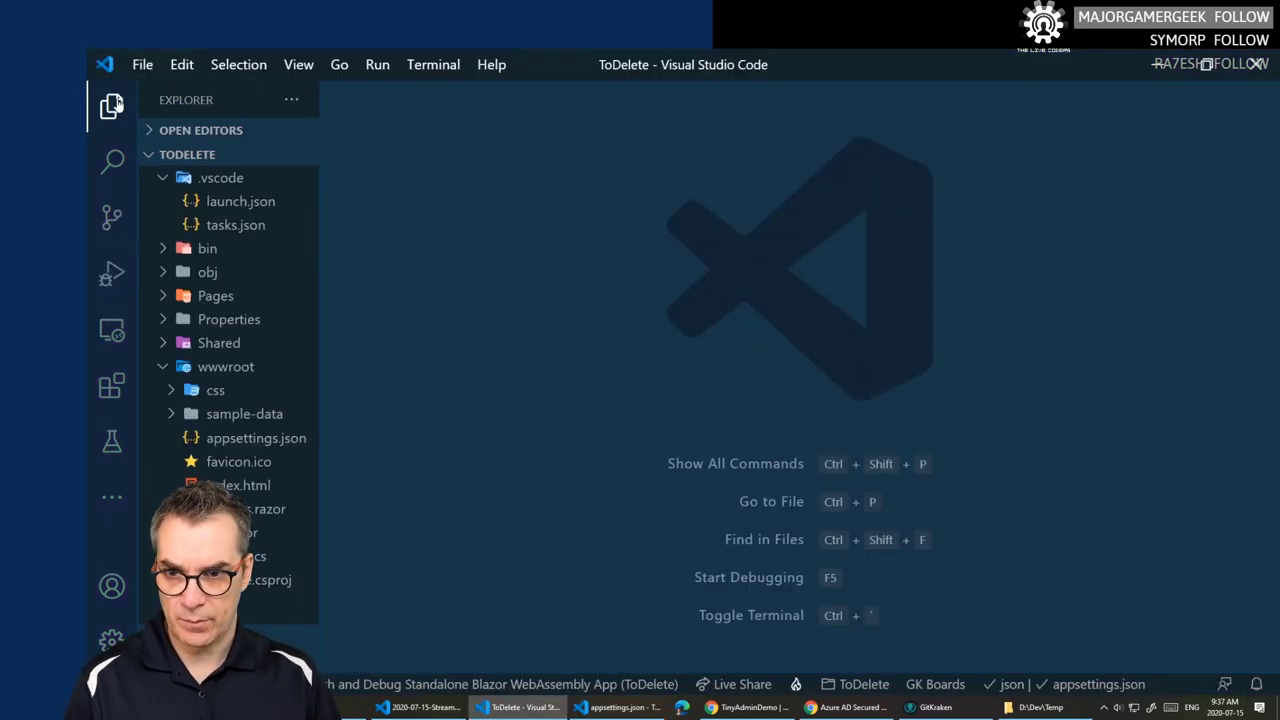
key(ctrl+grave)
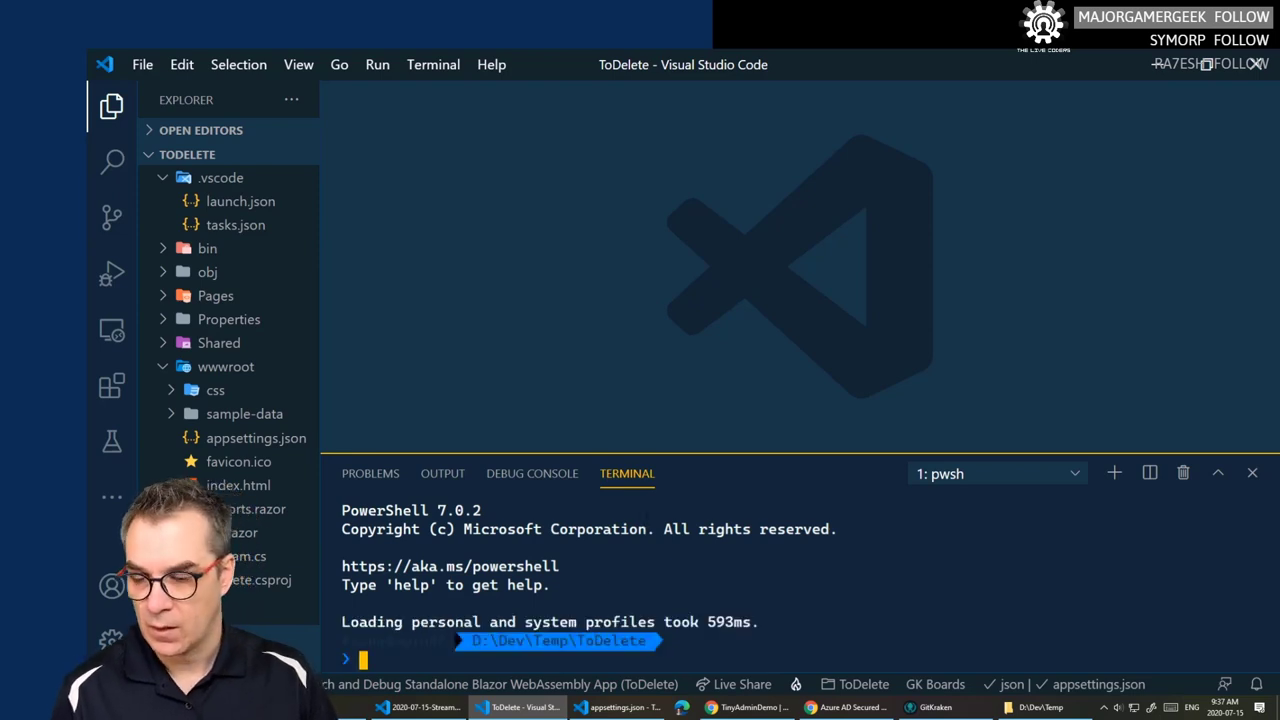
click(254, 580)
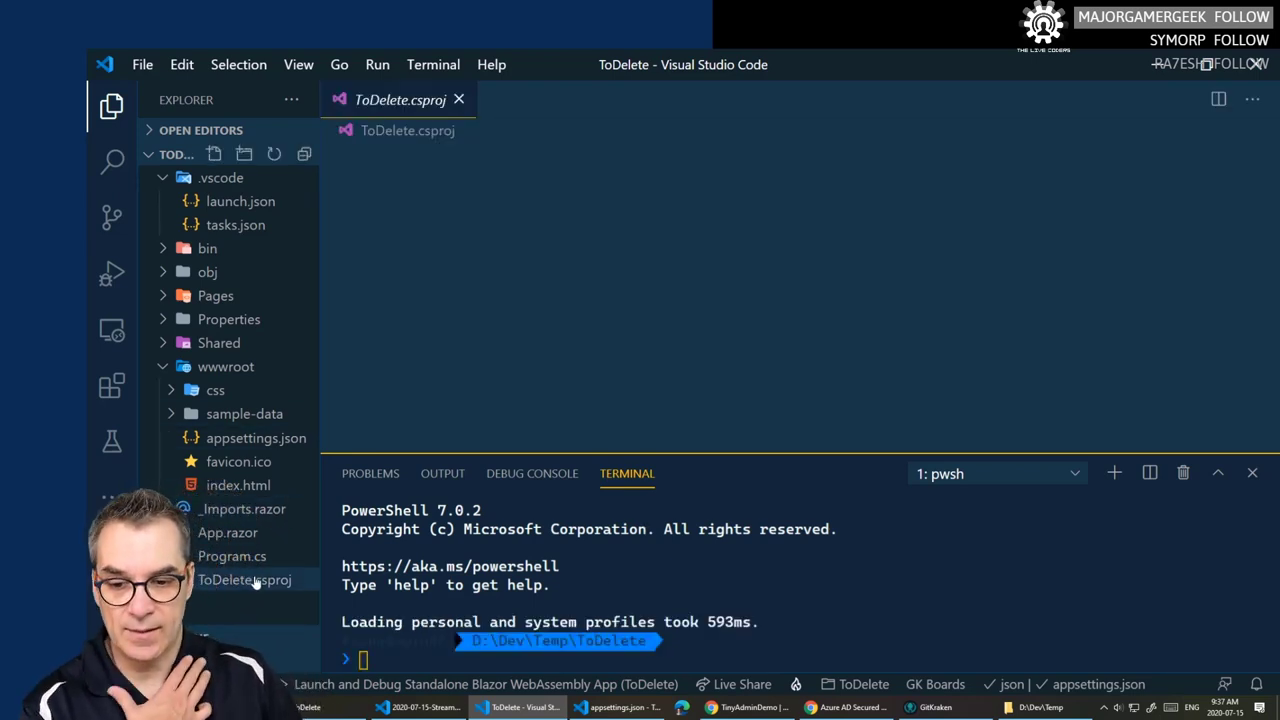
scroll(681, 425, down, 1)
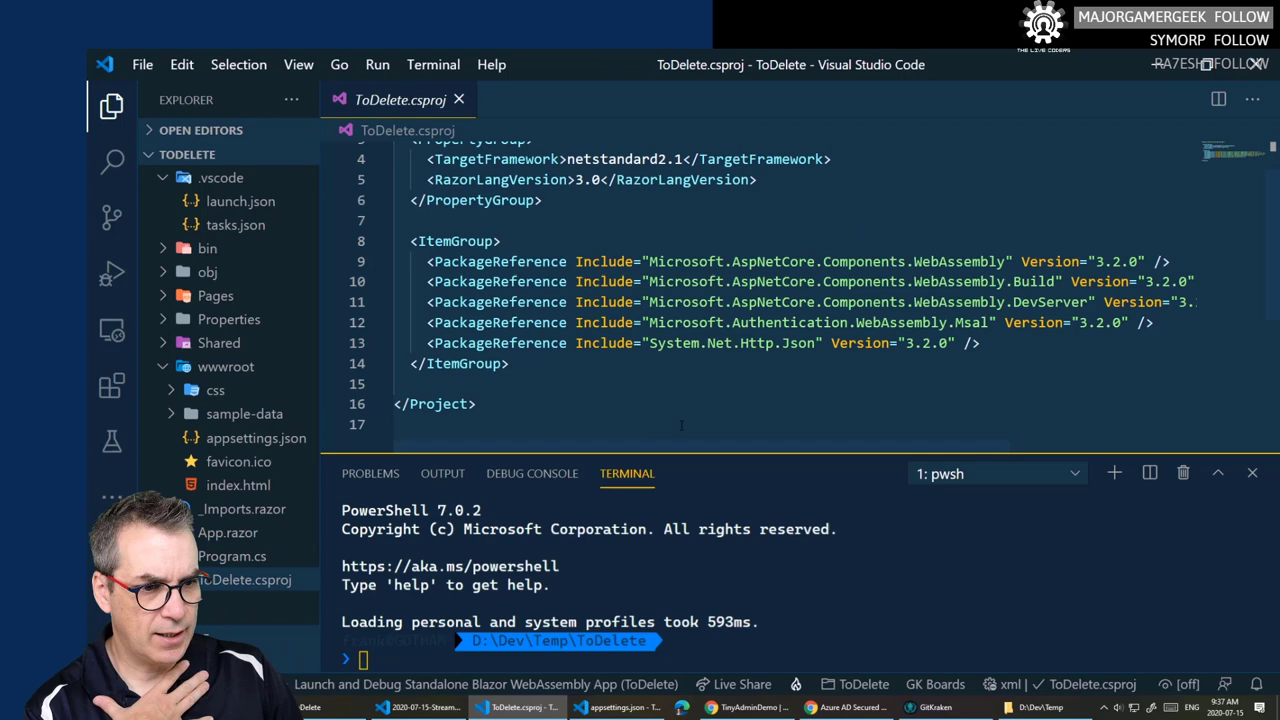
click(112, 106)
click(112, 106)
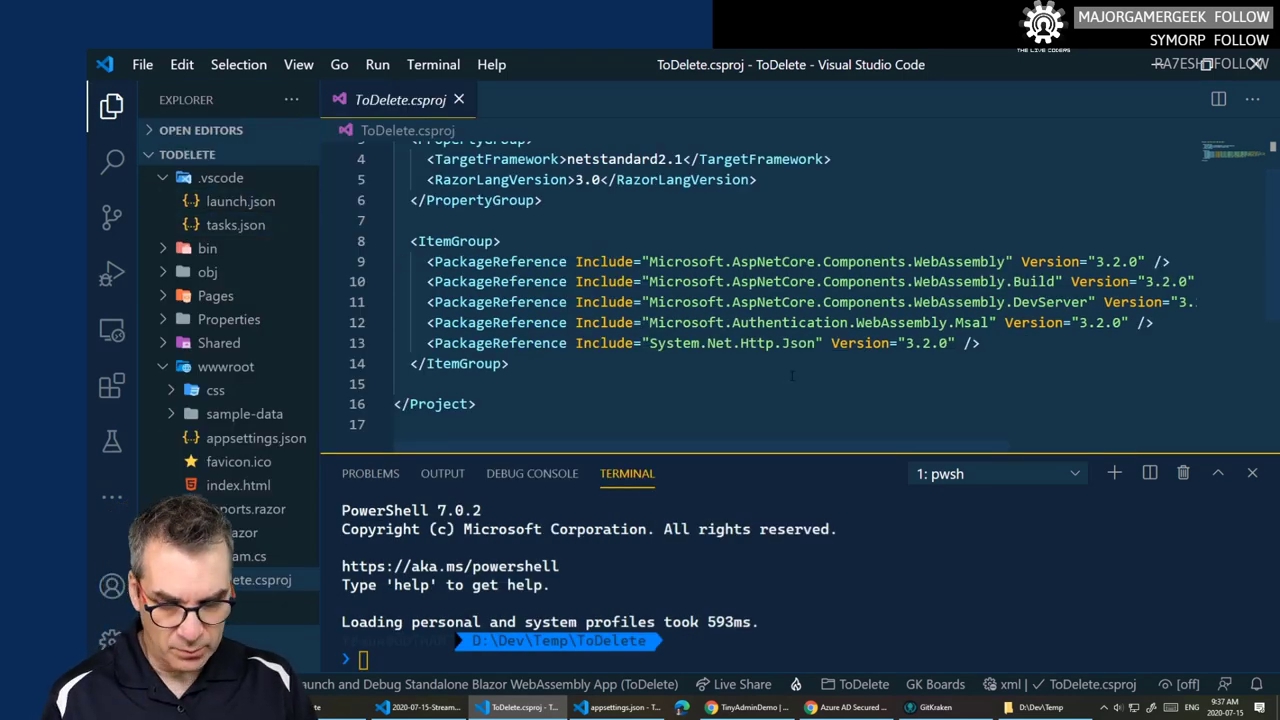
key(ctrl+minus)
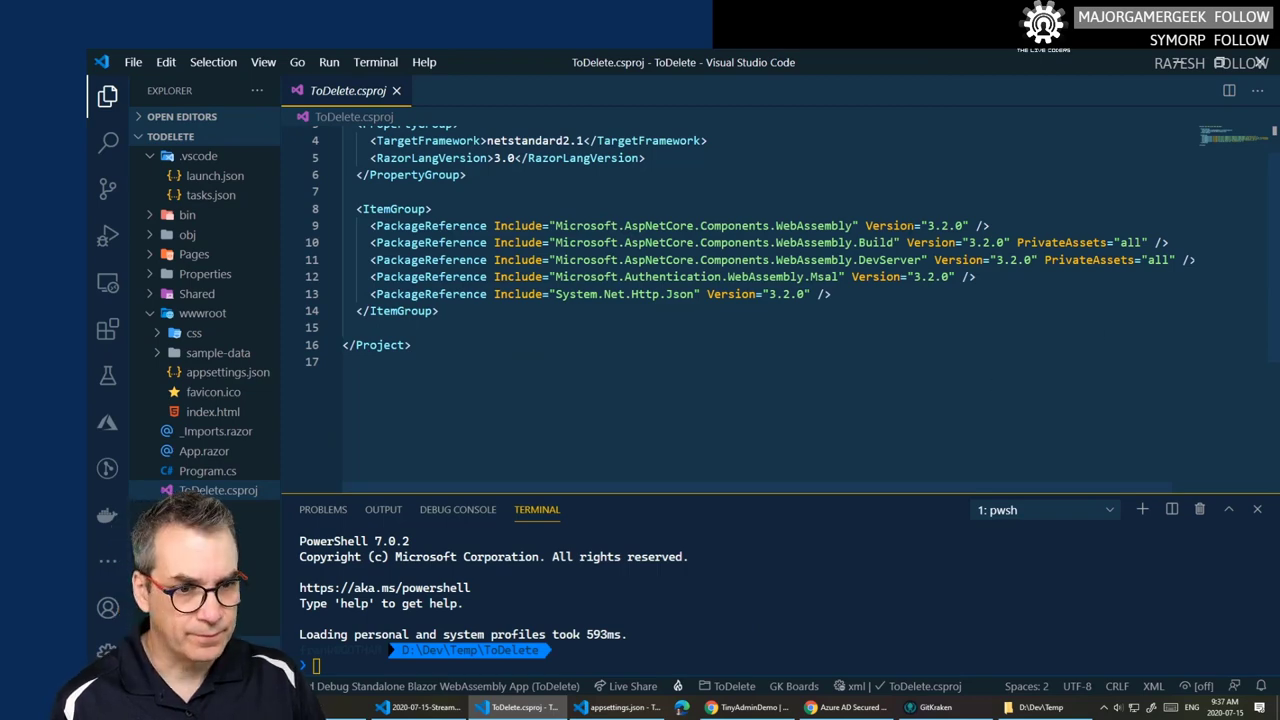
- Open TinyBlazorAdmin.csproj from the TinyBlazorAdmin project's file tree
click(620, 707)
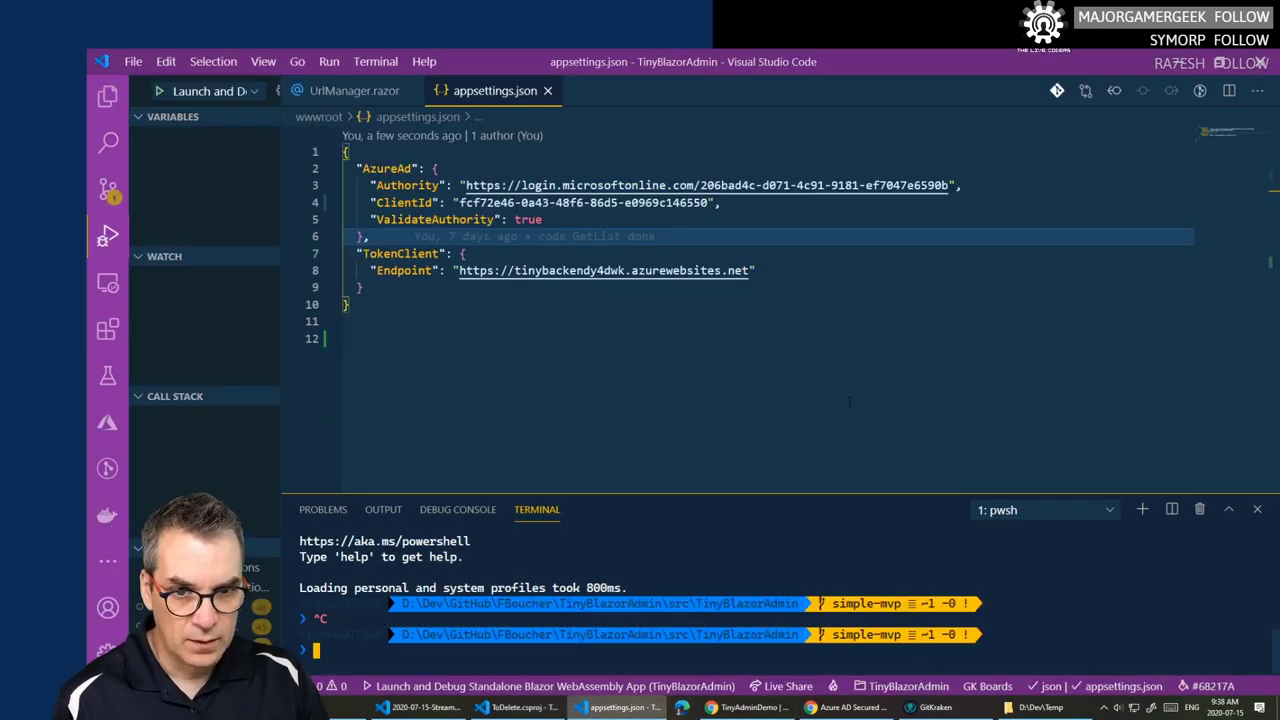
click(107, 96)
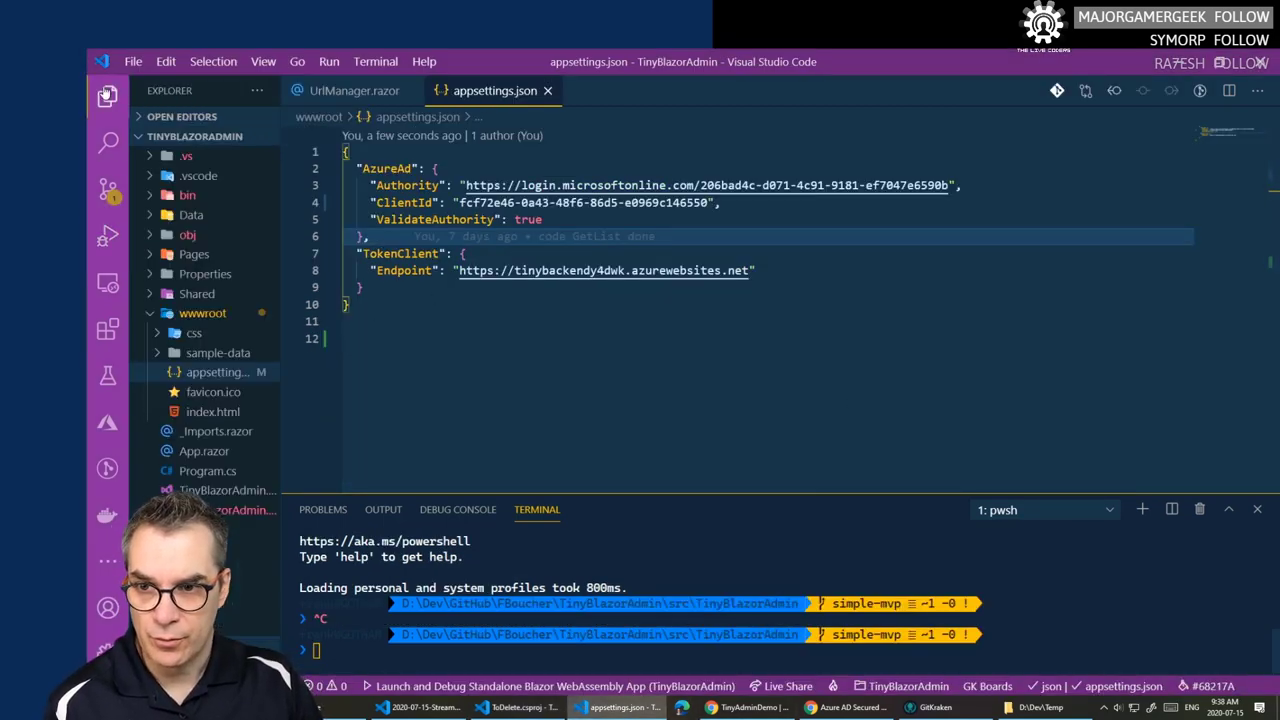
click(227, 510)
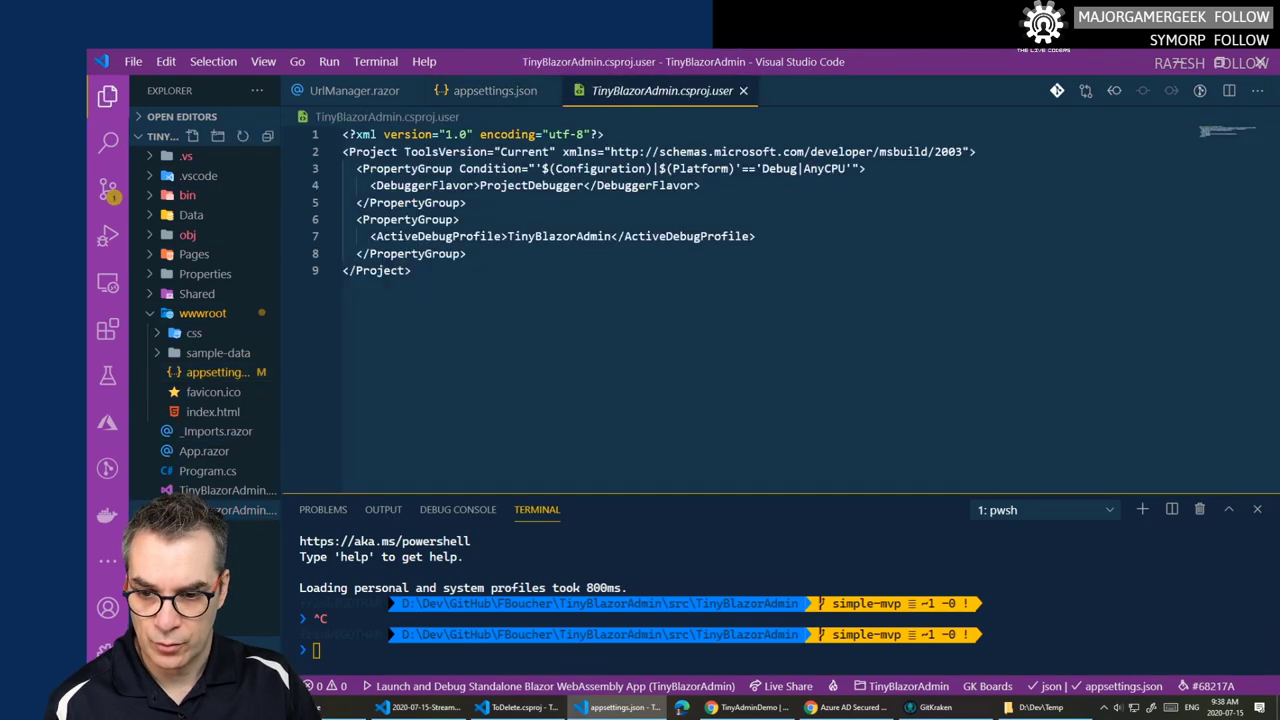
click(227, 490)
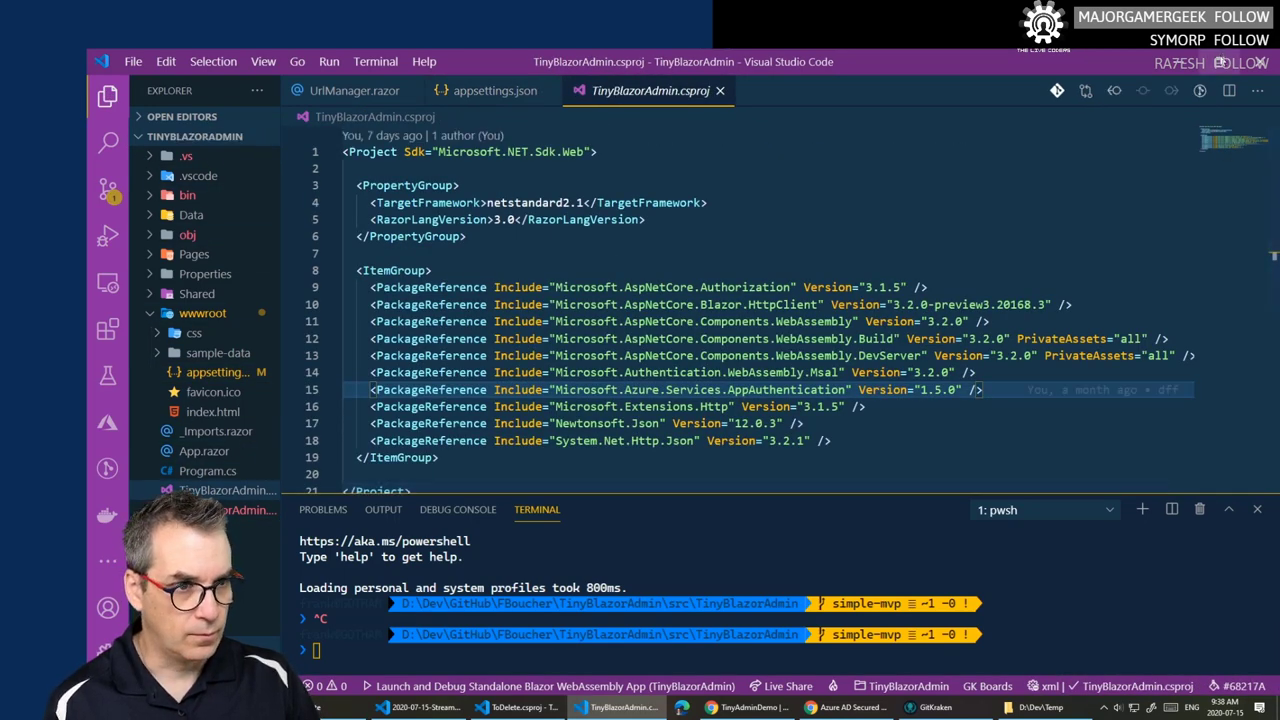
- Snap TinyBlazorAdmin right and ToDelete left, and hide both file trees
drag(800, 61, 480, 233)
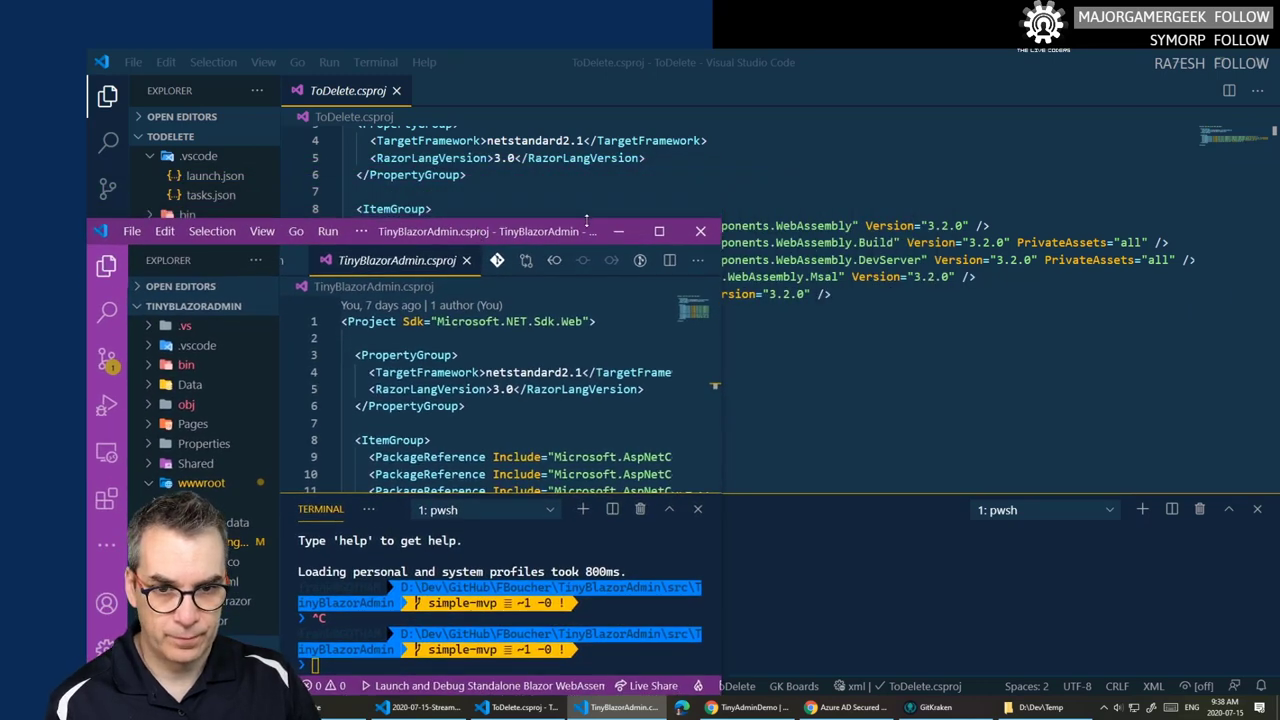
drag(549, 231, 1278, 216)
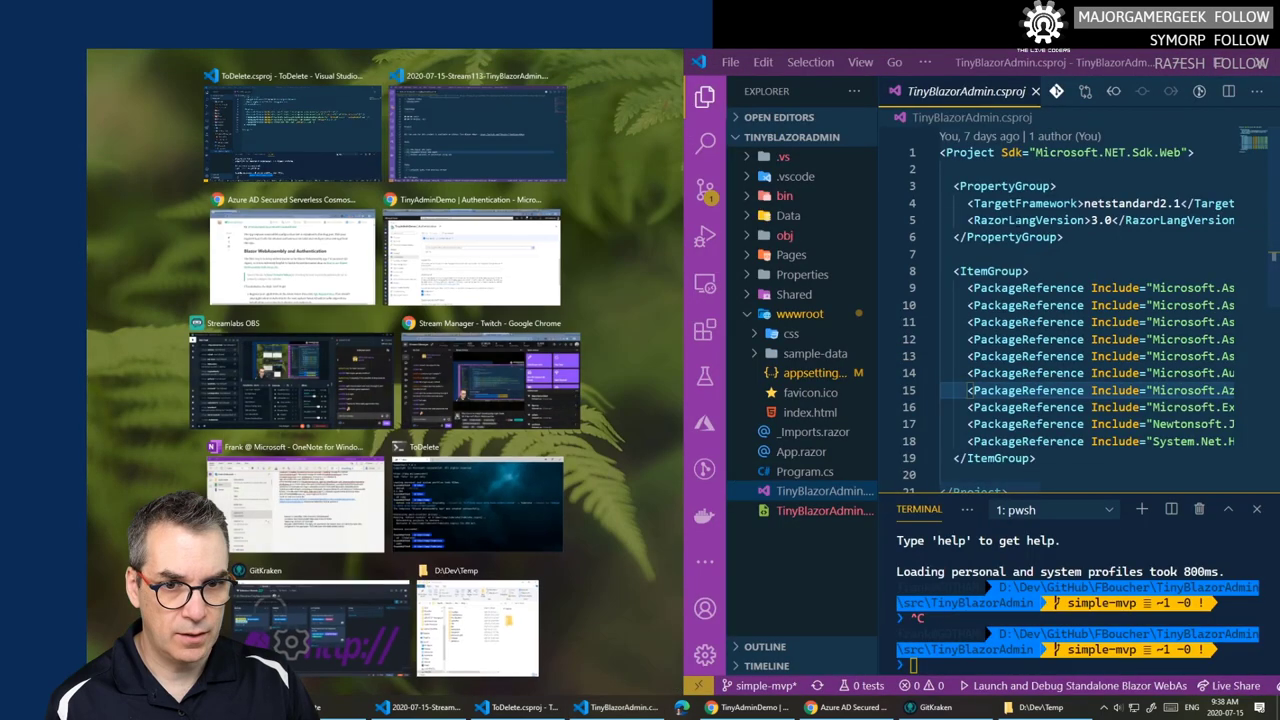
click(300, 147)
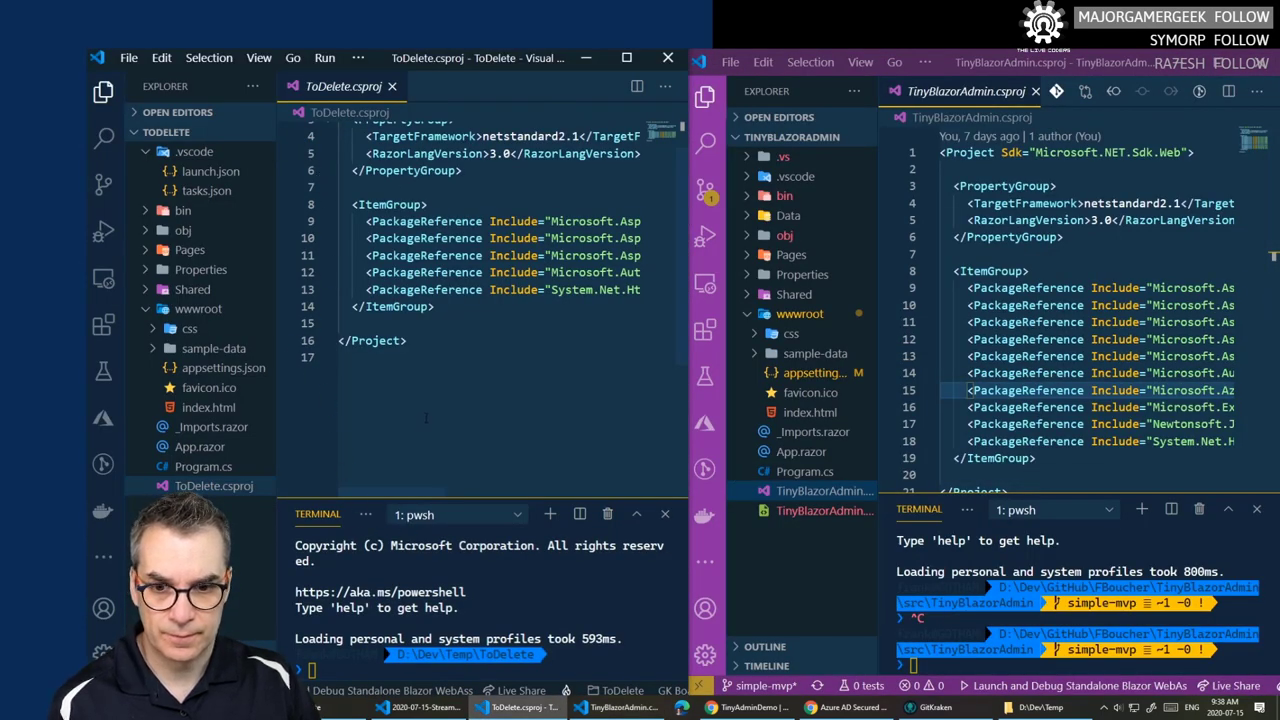
scroll(426, 418, right, 1)
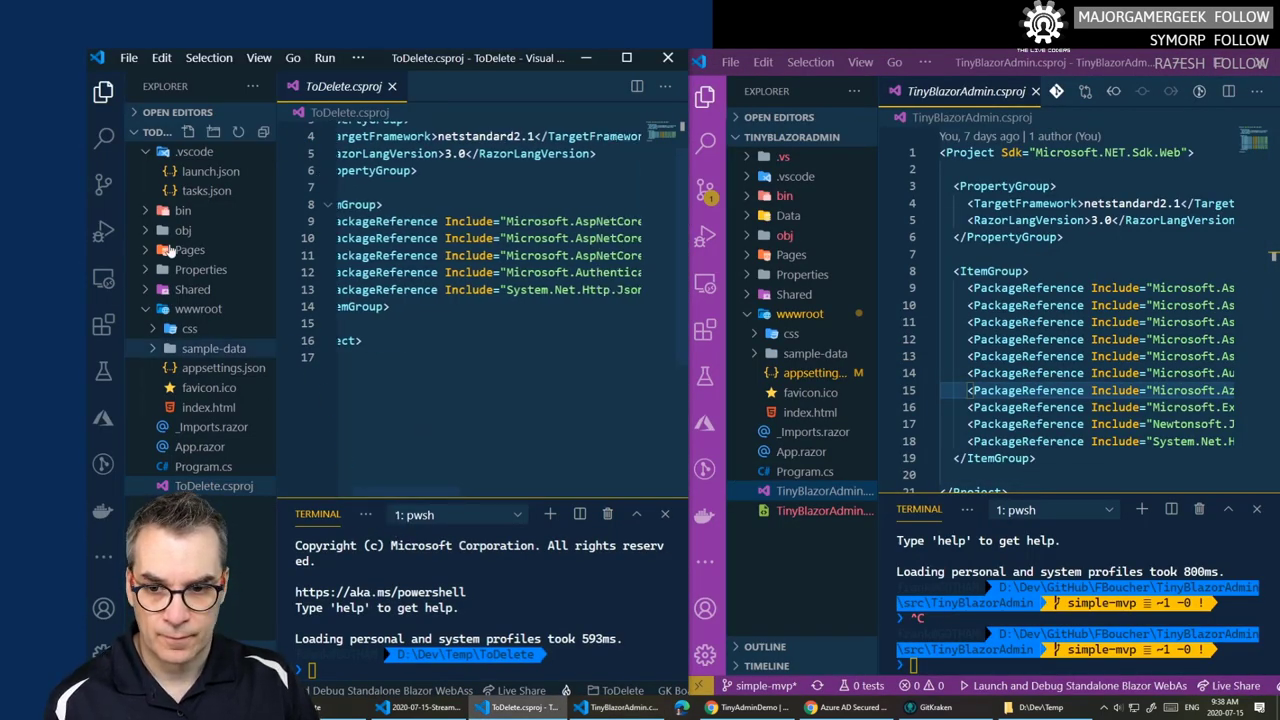
click(103, 91)
click(704, 97)
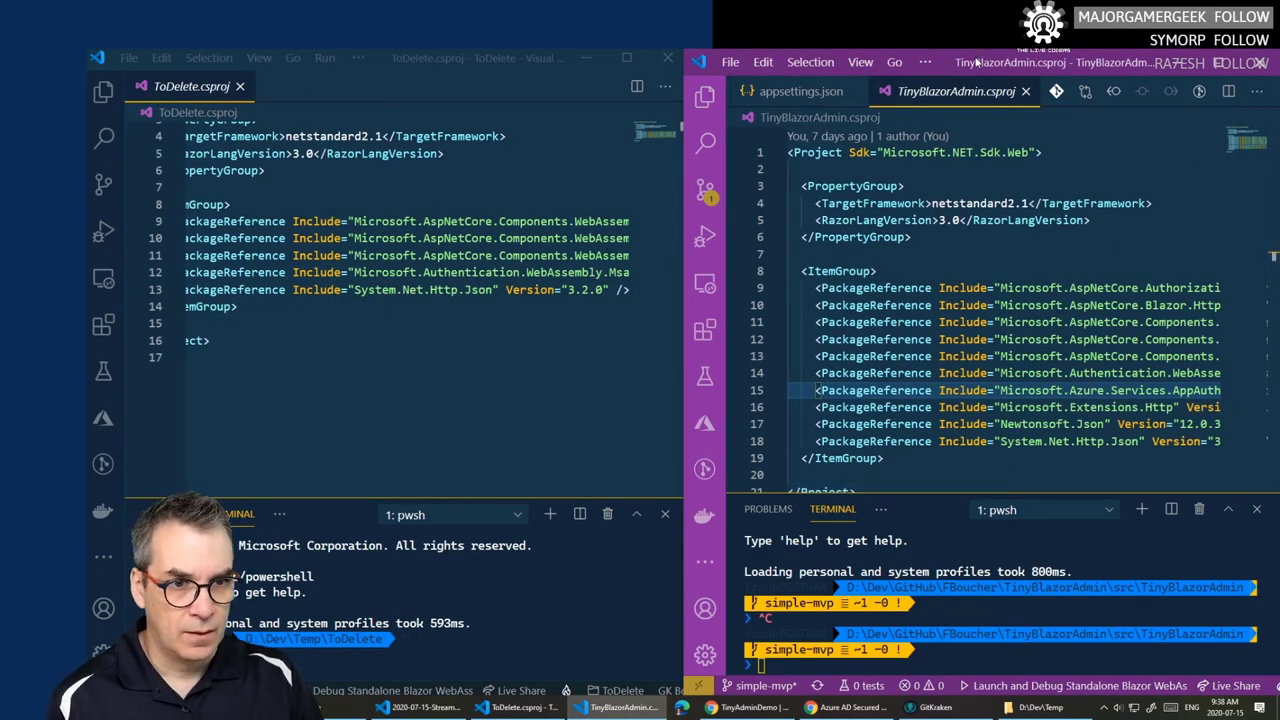
drag(977, 62, 630, 358)
key(alt+r)
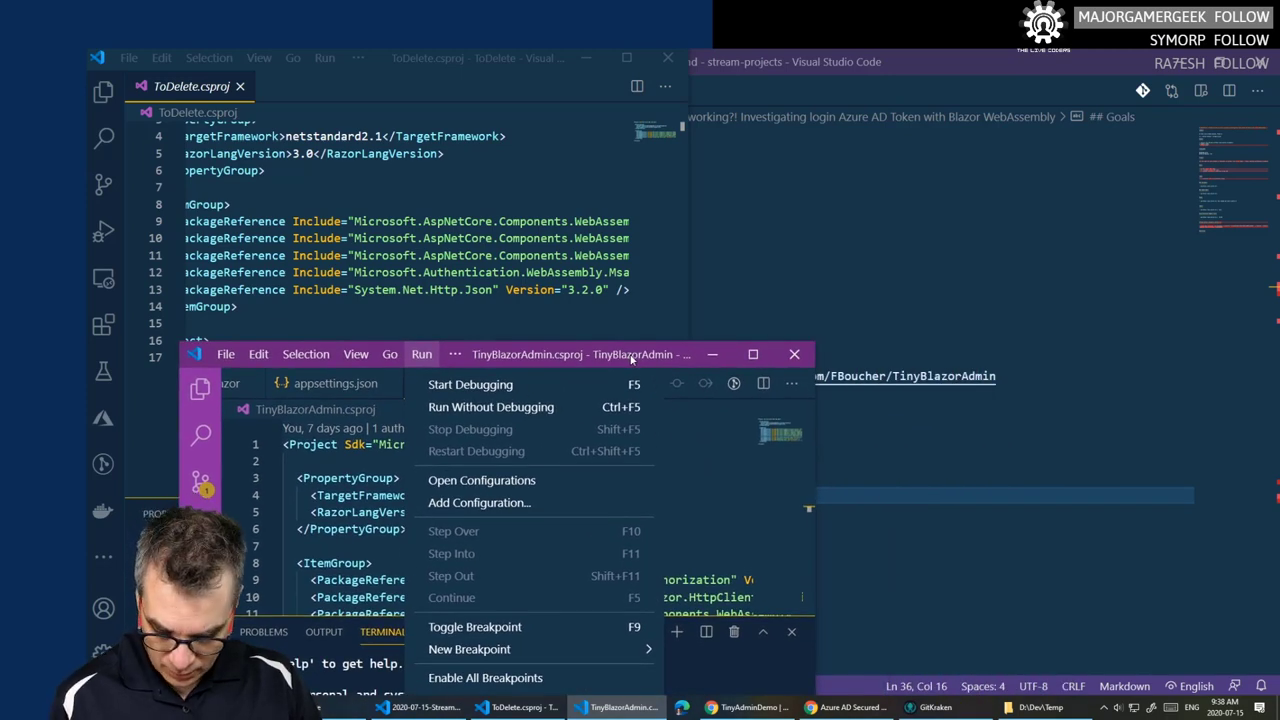
- Restore TinyBlazorAdmin as a floating window and widen it to the right screen edge
key(super+Down)
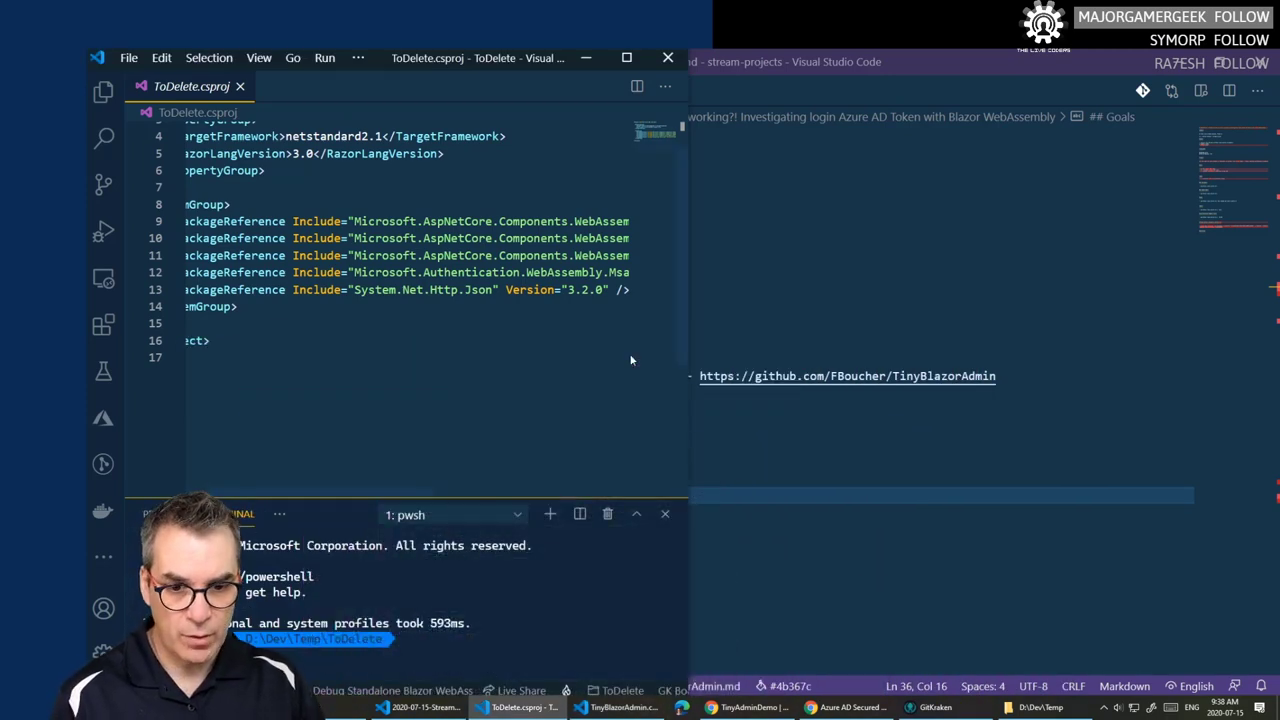
click(620, 707)
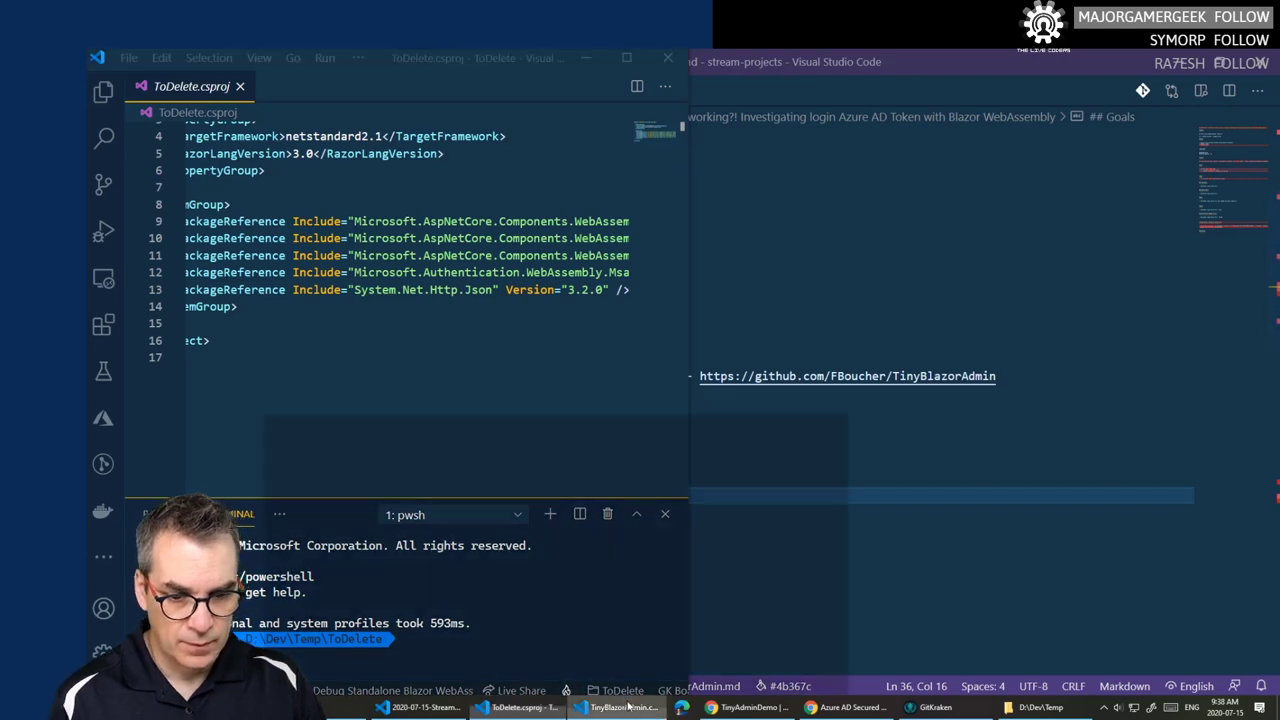
drag(577, 358, 484, 233)
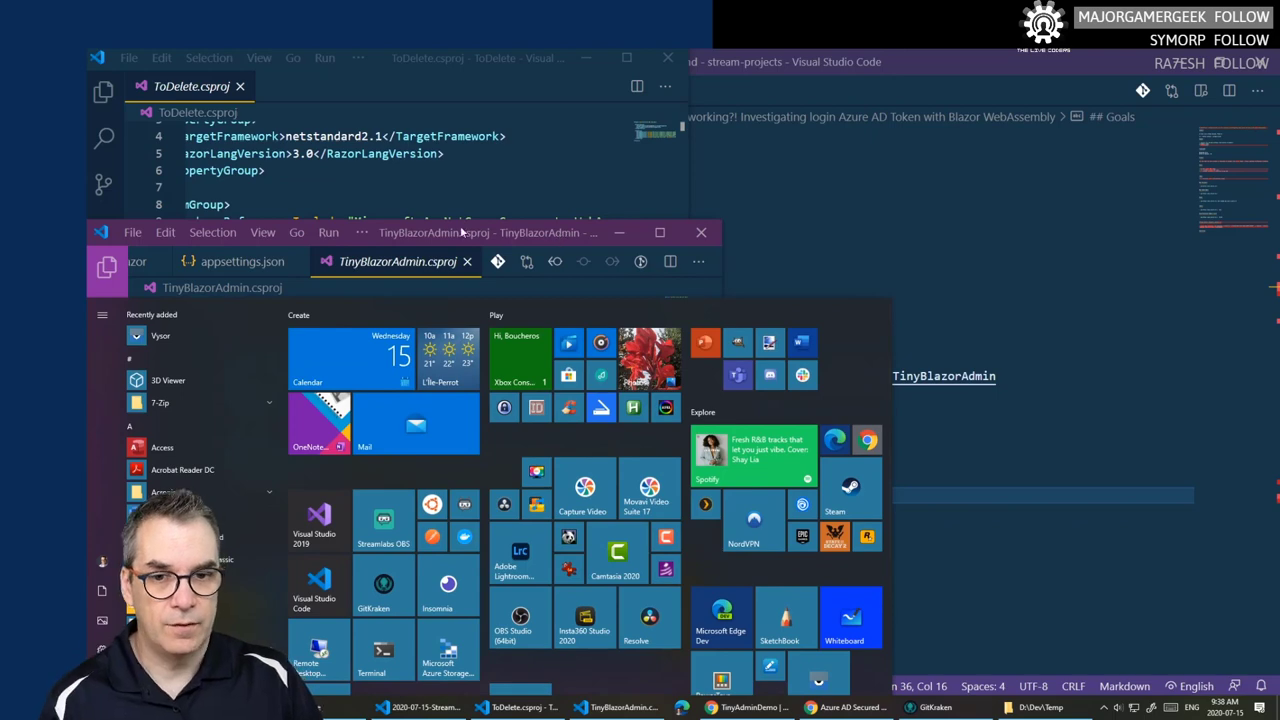
key(Escape)
drag(720, 308, 1275, 312)
- Move TinyBlazorAdmin lower, bring the ToDelete window forward, and close its terminal panel
drag(866, 238, 873, 333)
click(1265, 525)
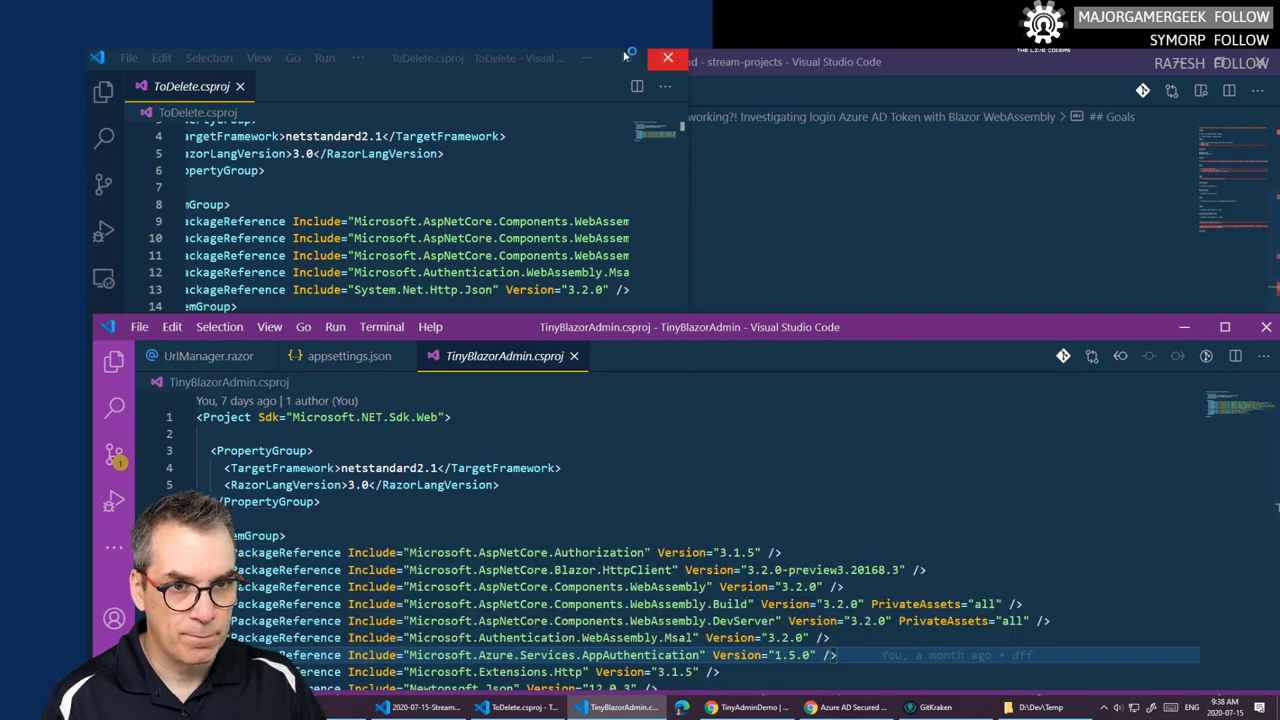
click(672, 220)
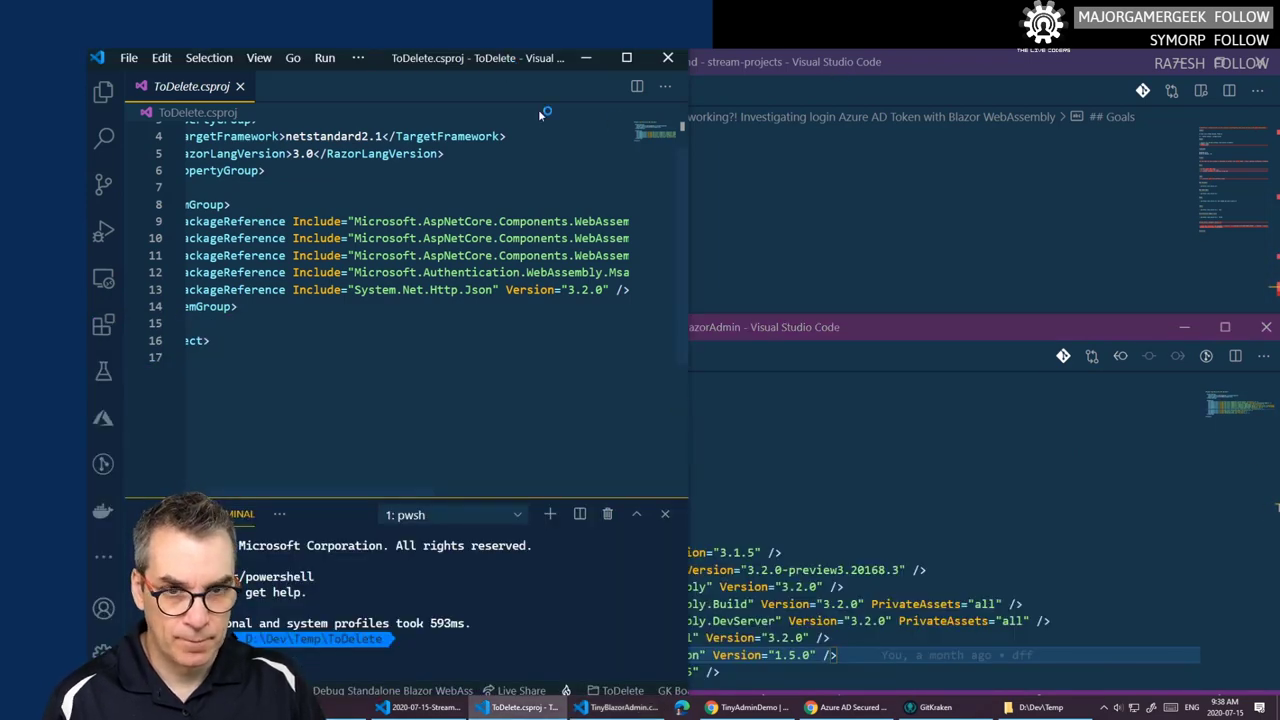
mouse_move(503, 57)
mouse_down()
mouse_move(535, 60)
mouse_move(518, 66)
mouse_up()
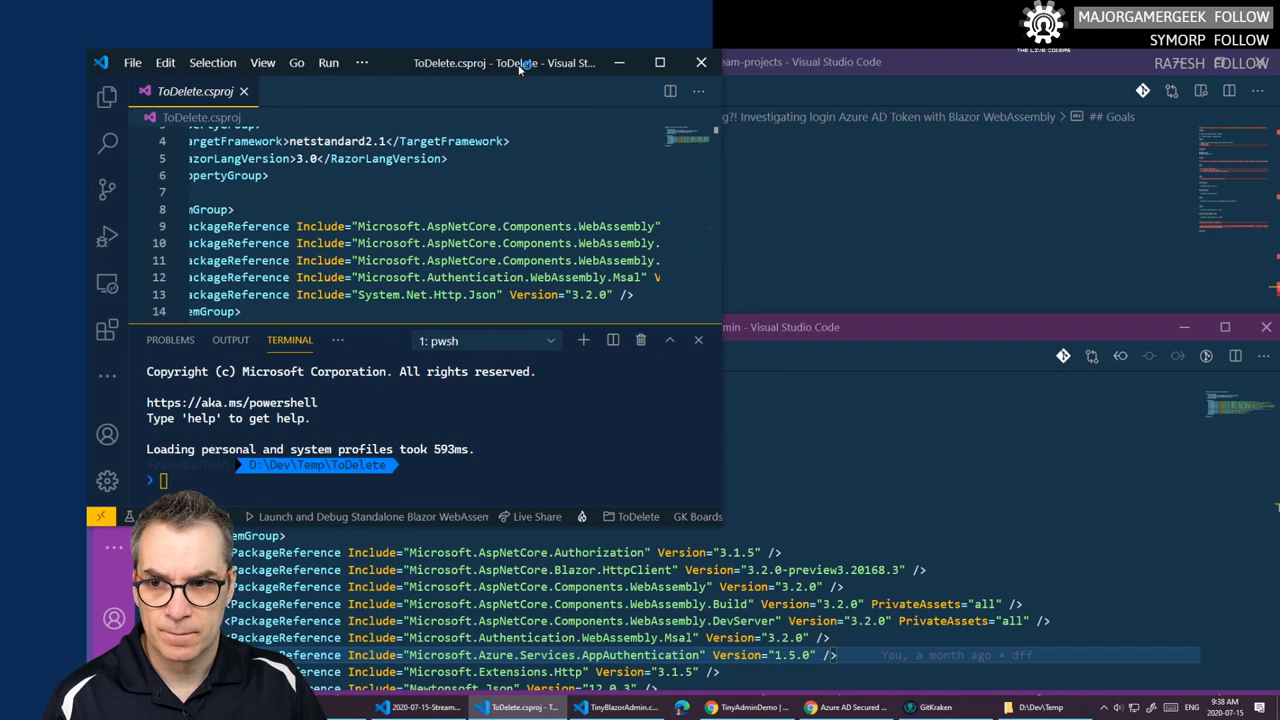
click(698, 340)
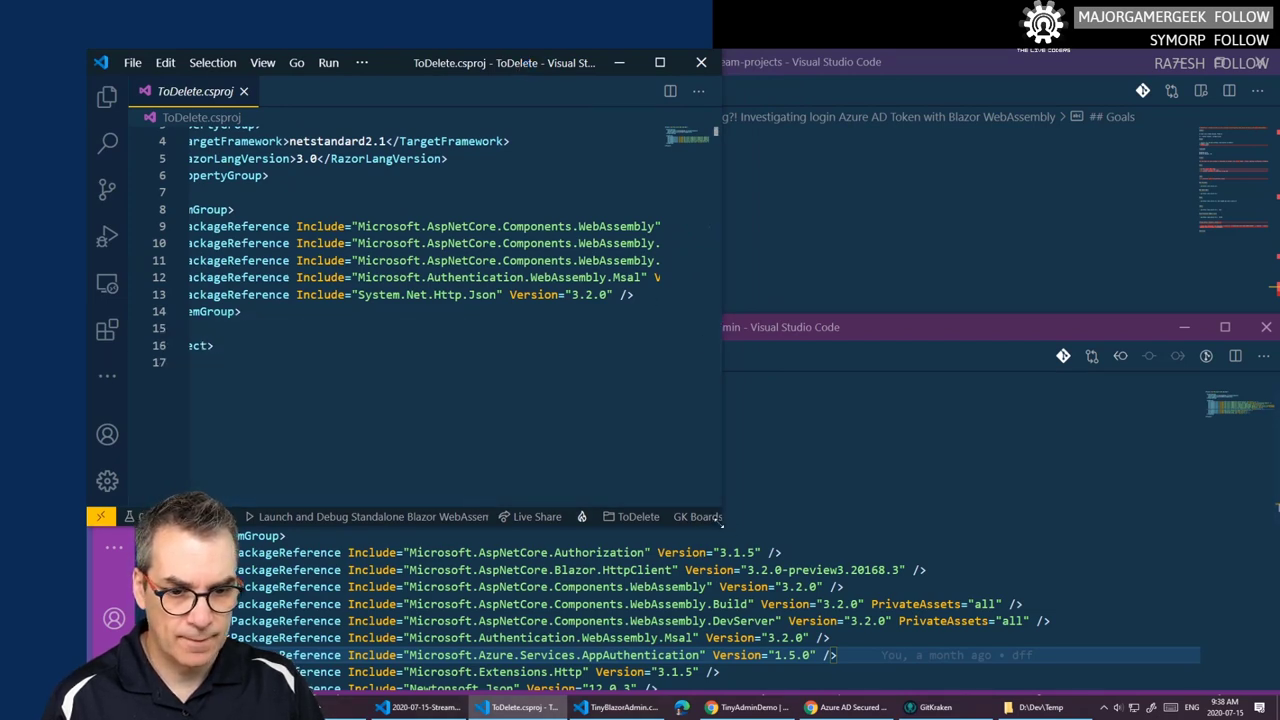
- Stretch the ToDelete window full width across the top, above TinyBlazorAdmin.csproj
click(720, 517)
click(717, 307)
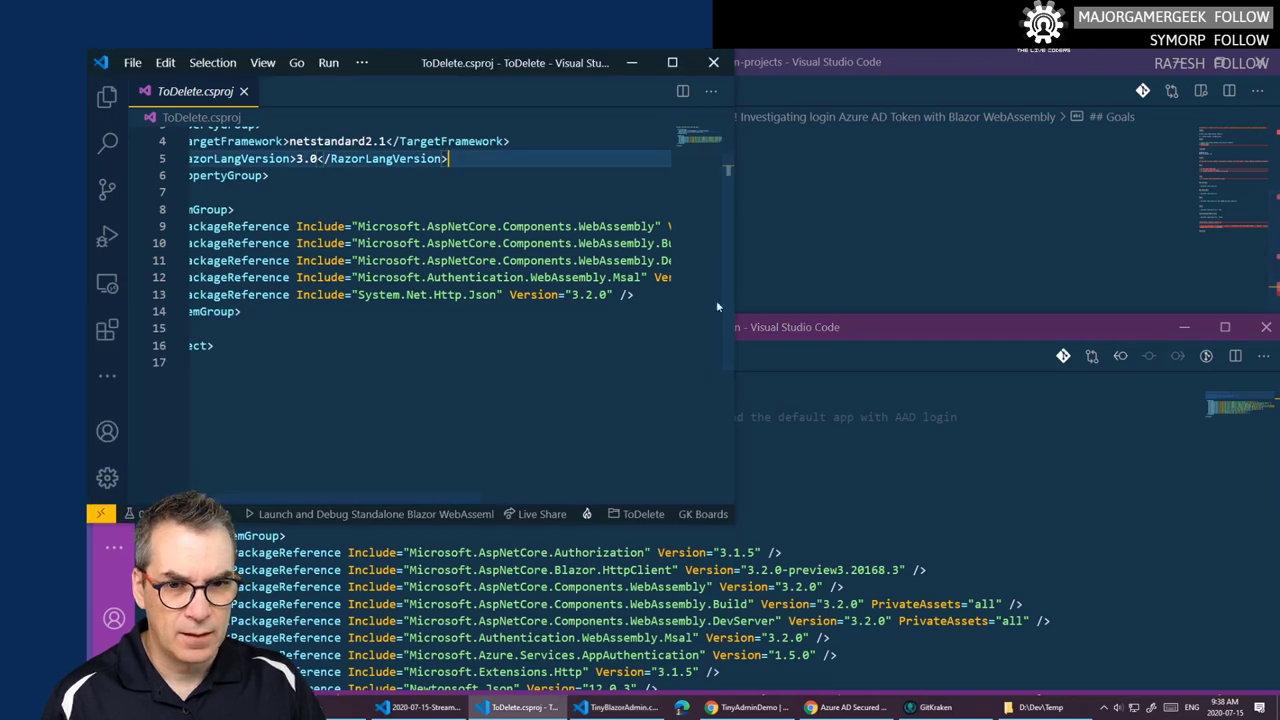
click(732, 521)
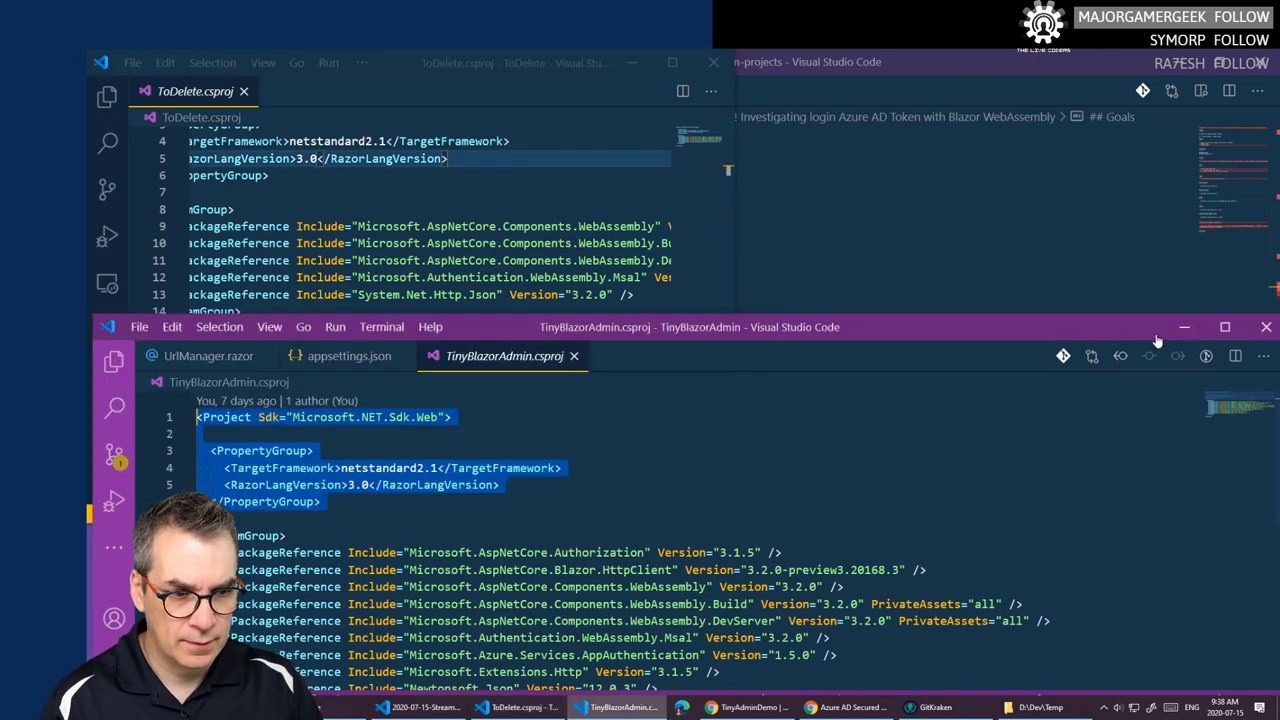
click(492, 74)
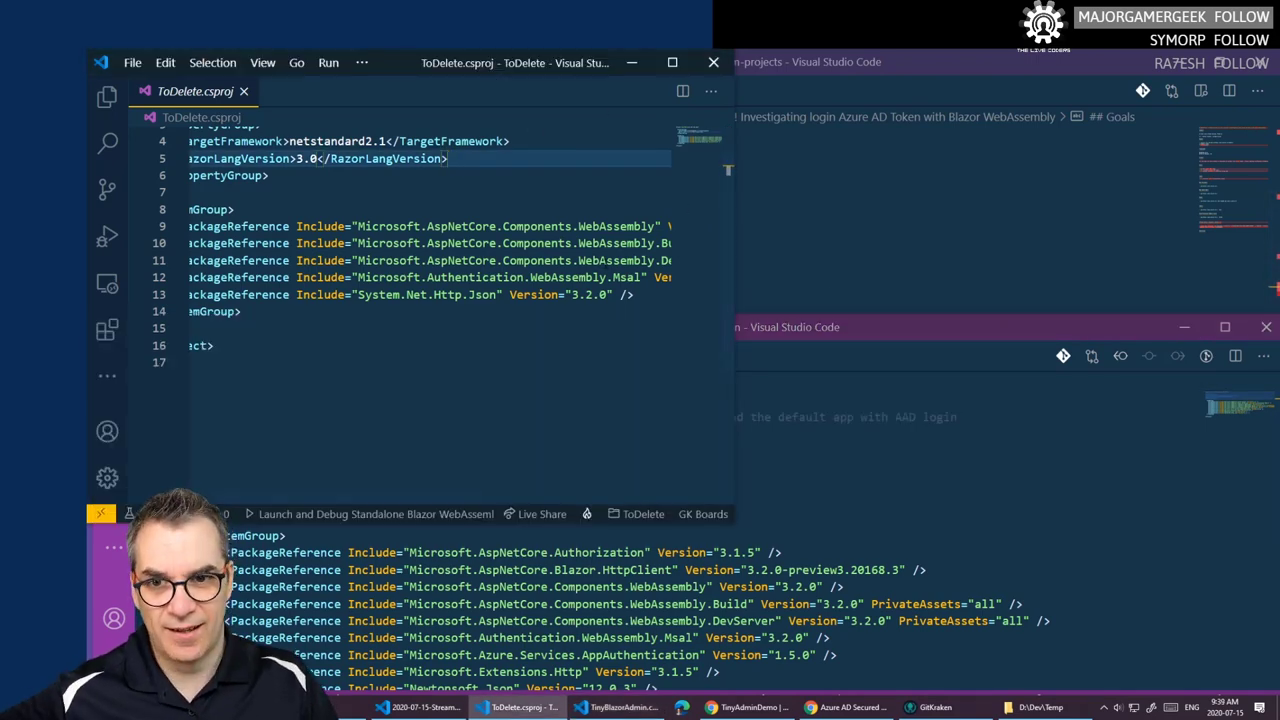
drag(726, 517, 1274, 400)
scroll(822, 436, down, 1)
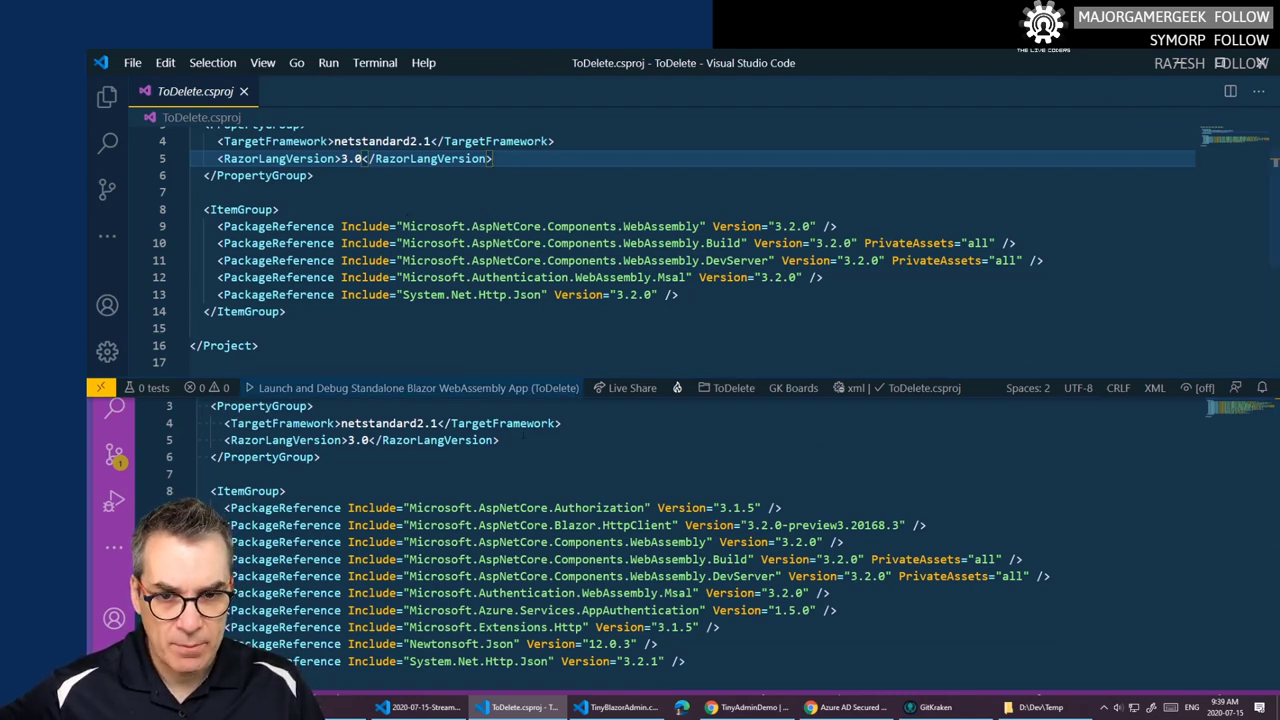
click(680, 542)
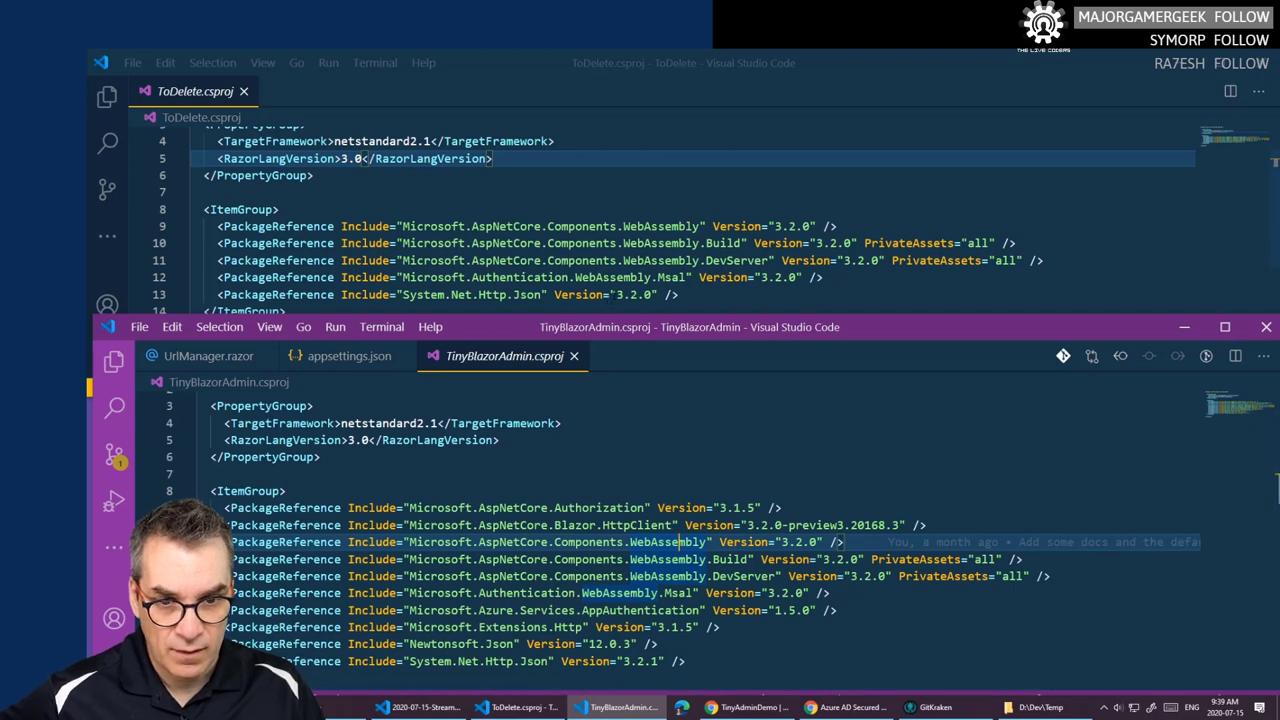
- Change System.Net.Http.Json from 3.2.1 to 3.2.0 in TinyBlazorAdmin.csproj and save
drag(616, 294, 652, 294)
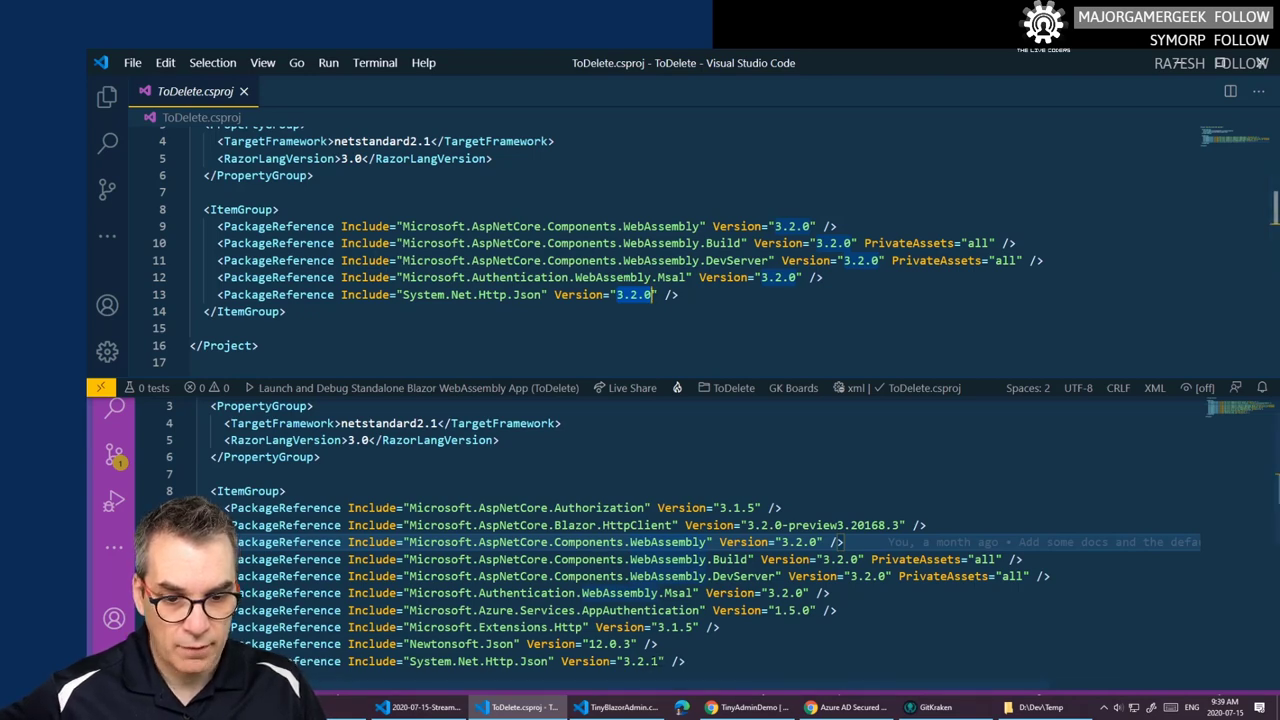
click(658, 661)
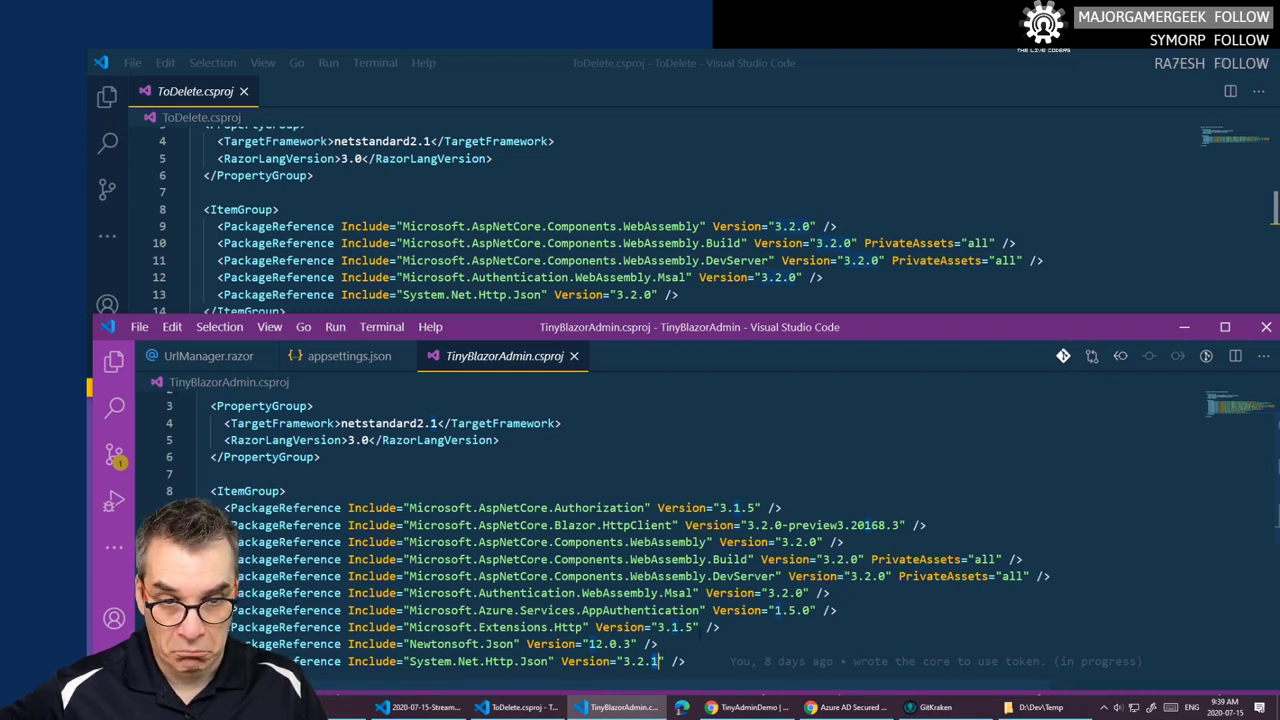
key(BackSpace)
text(0)
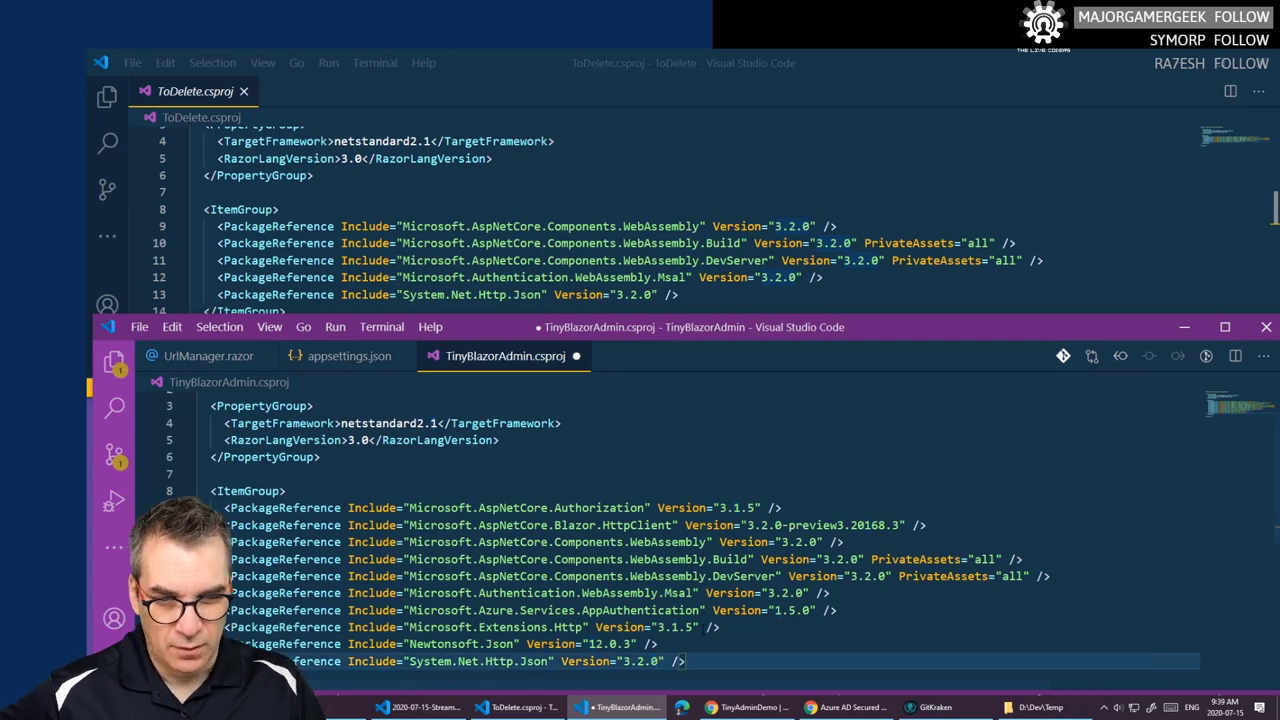
key(ctrl+s)
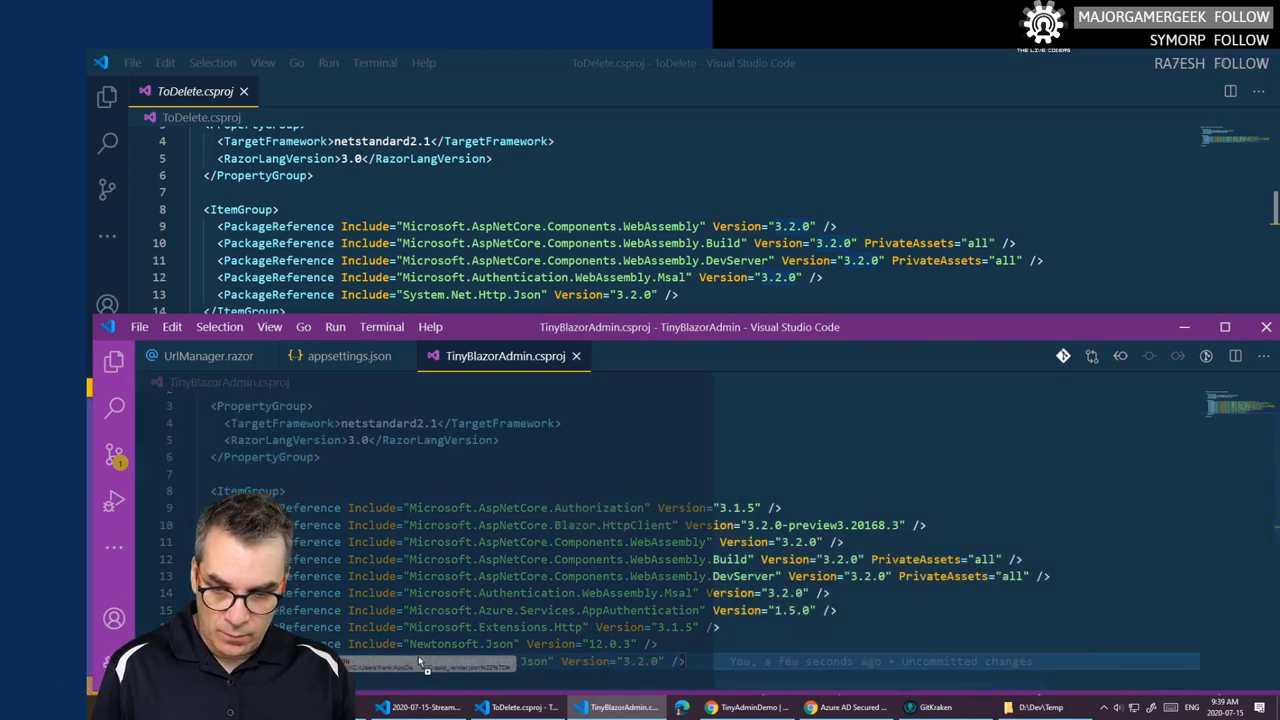
- Delete then restore the System.Net.Http.Json reference line, and maximize the TinyBlazorAdmin window
click(383, 661)
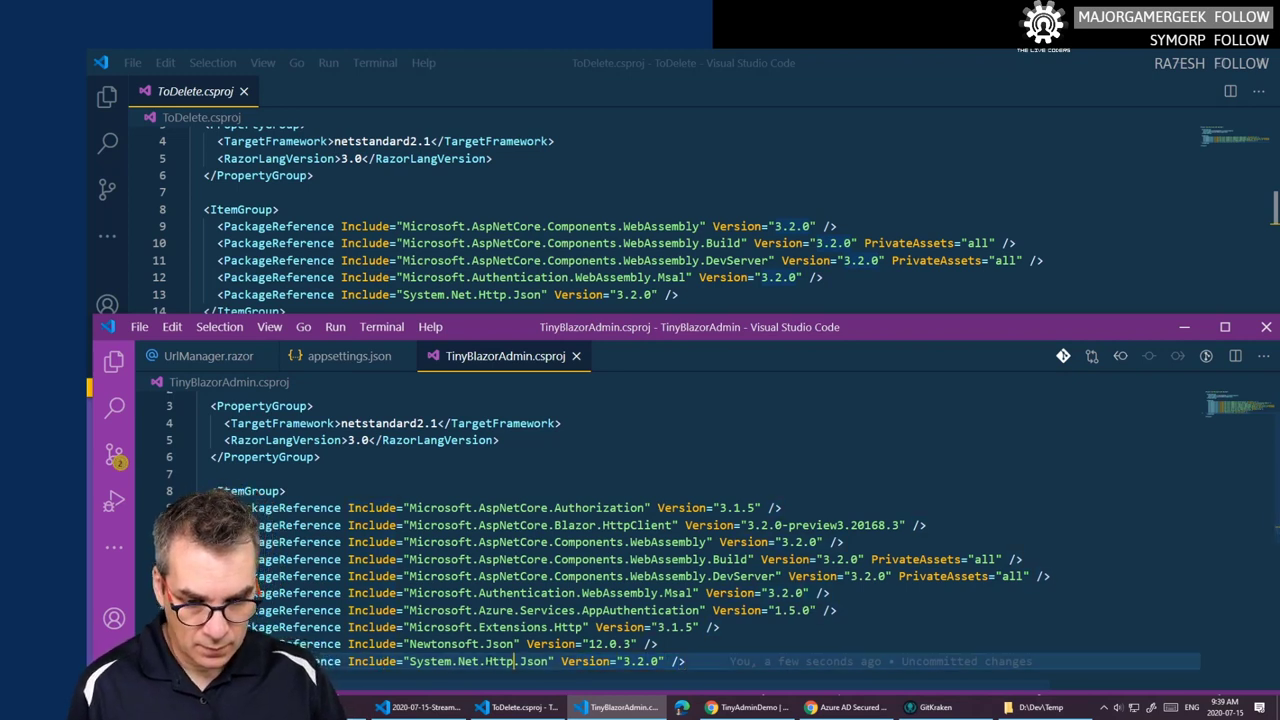
drag(225, 661, 513, 661)
key(shift+End)
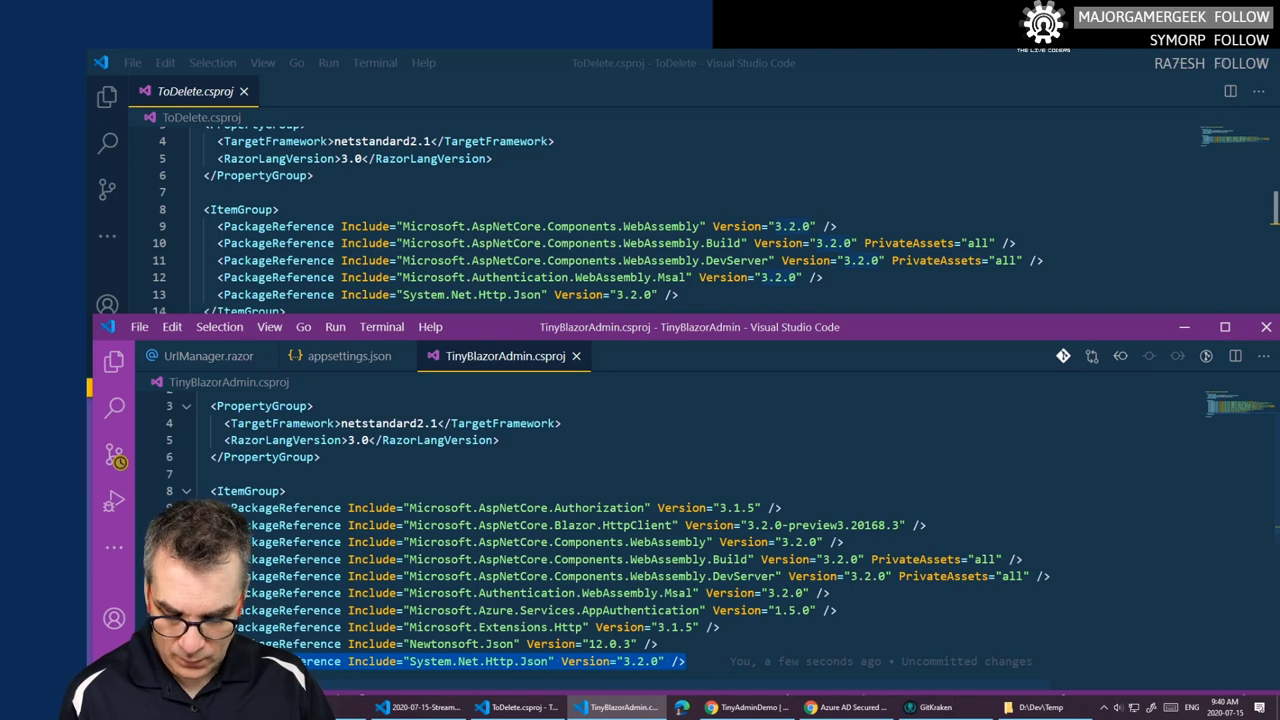
key(BackSpace)
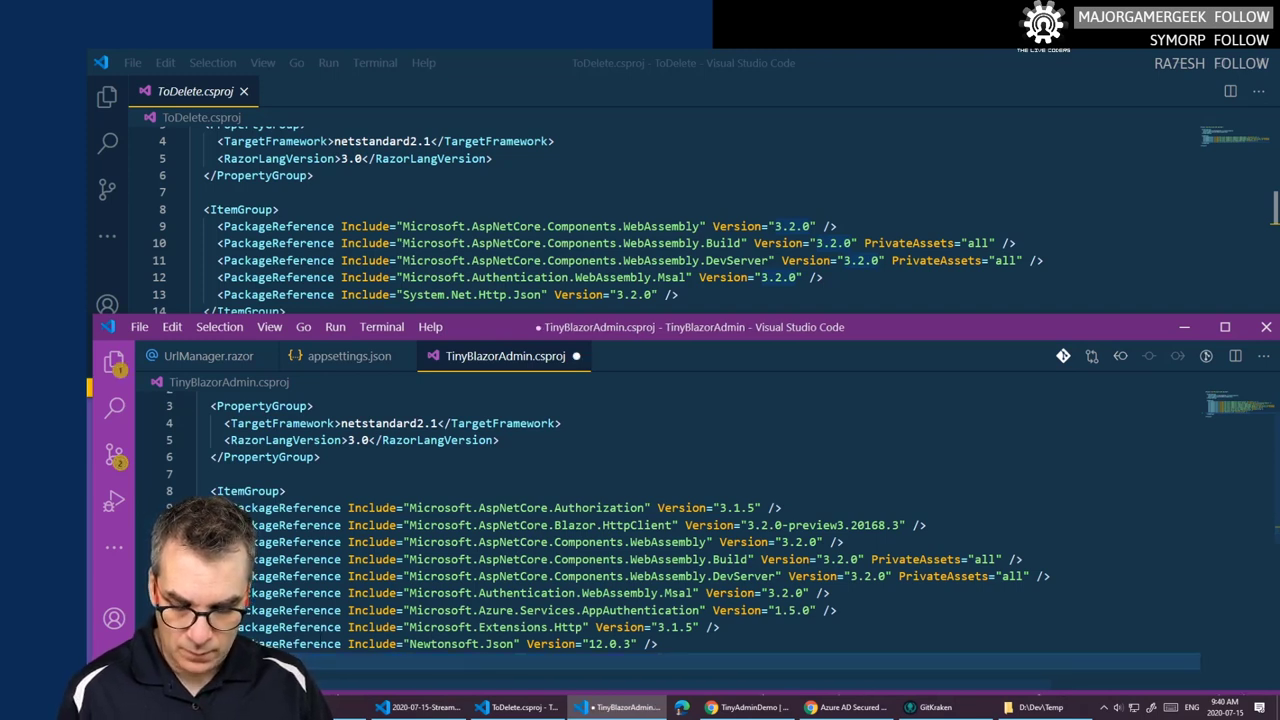
key(ctrl+z)
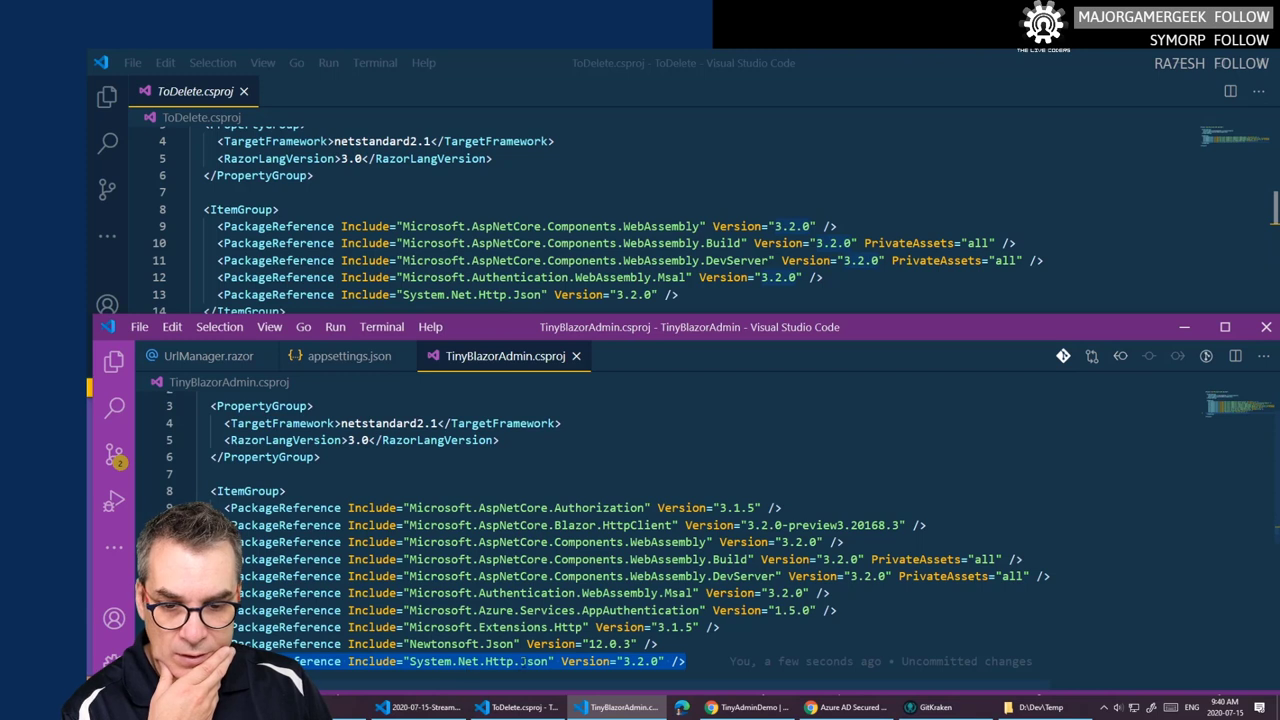
double_click(444, 644)
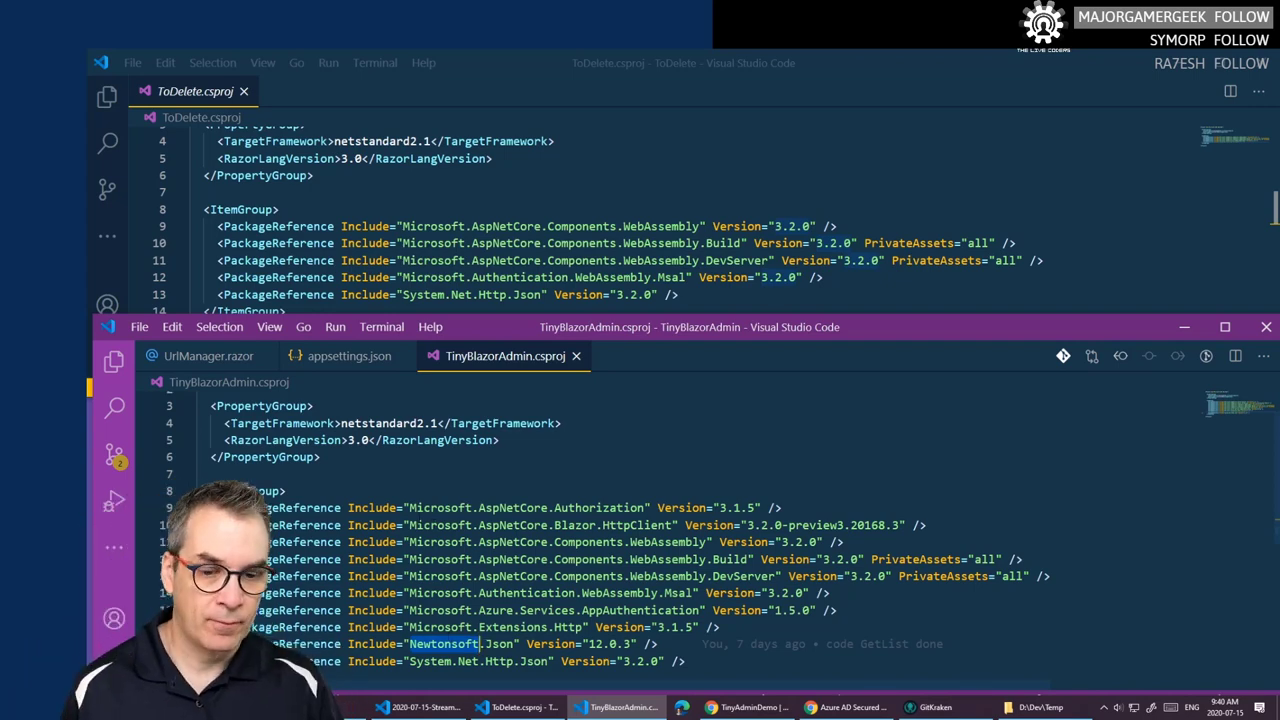
click(775, 492)
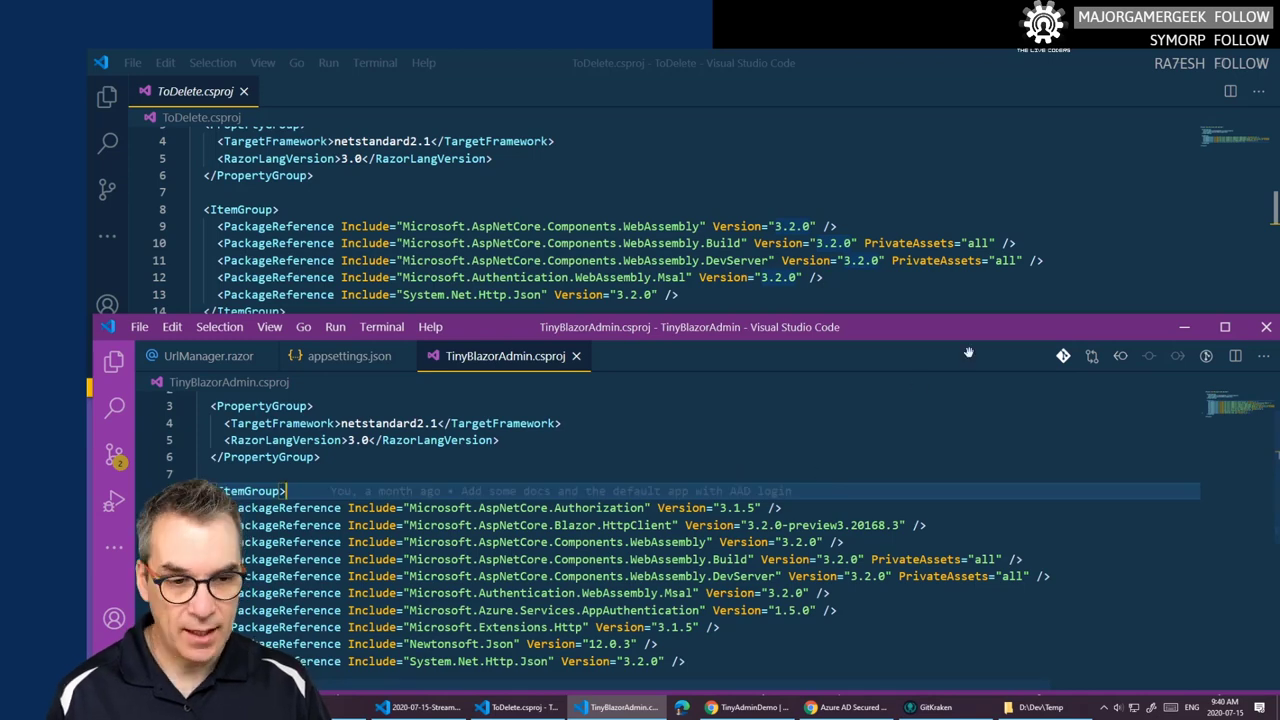
click(1225, 330)
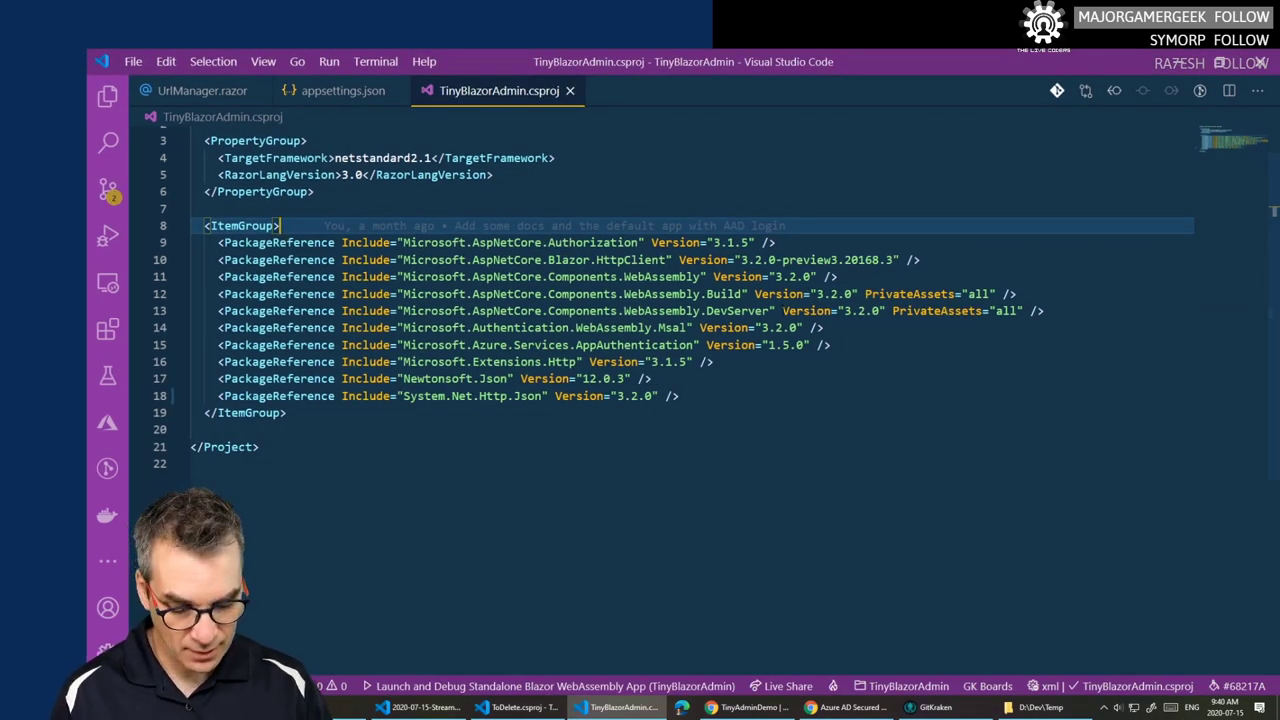
- Start TinyBlazorAdmin with F5, try logging in, and view the 'Authorization failed' debug output
key(F5)
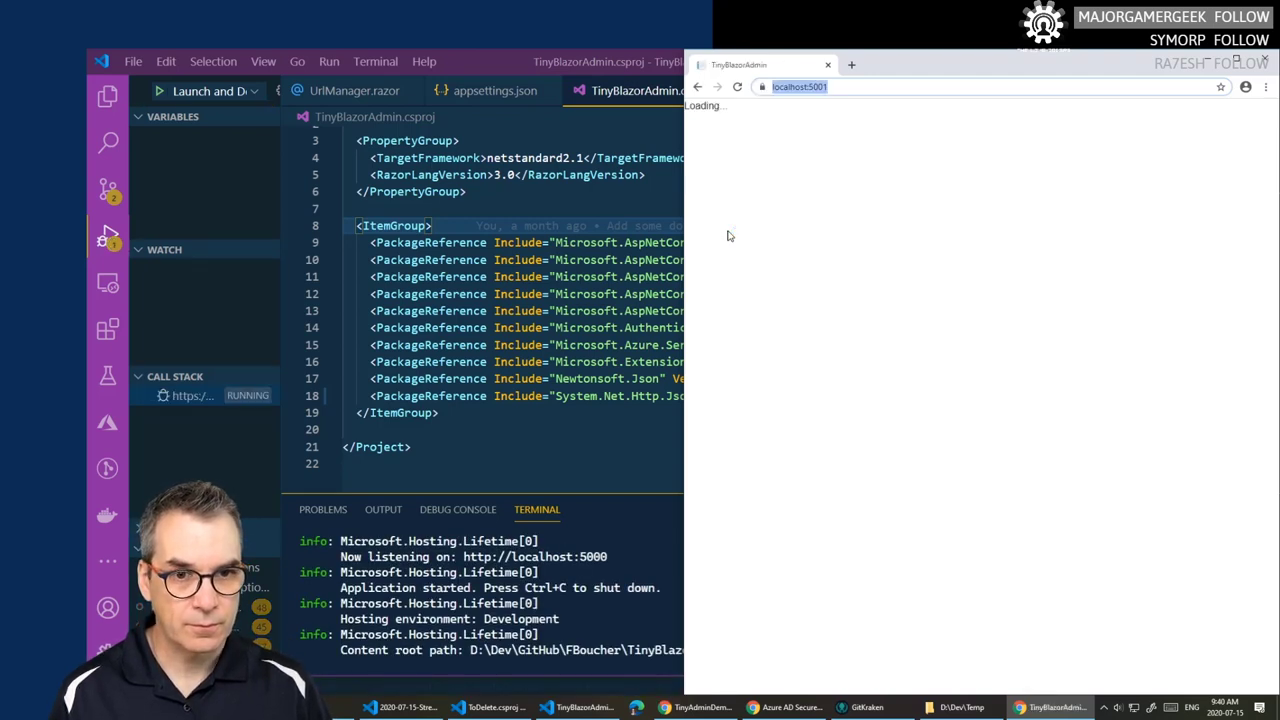
click(1207, 116)
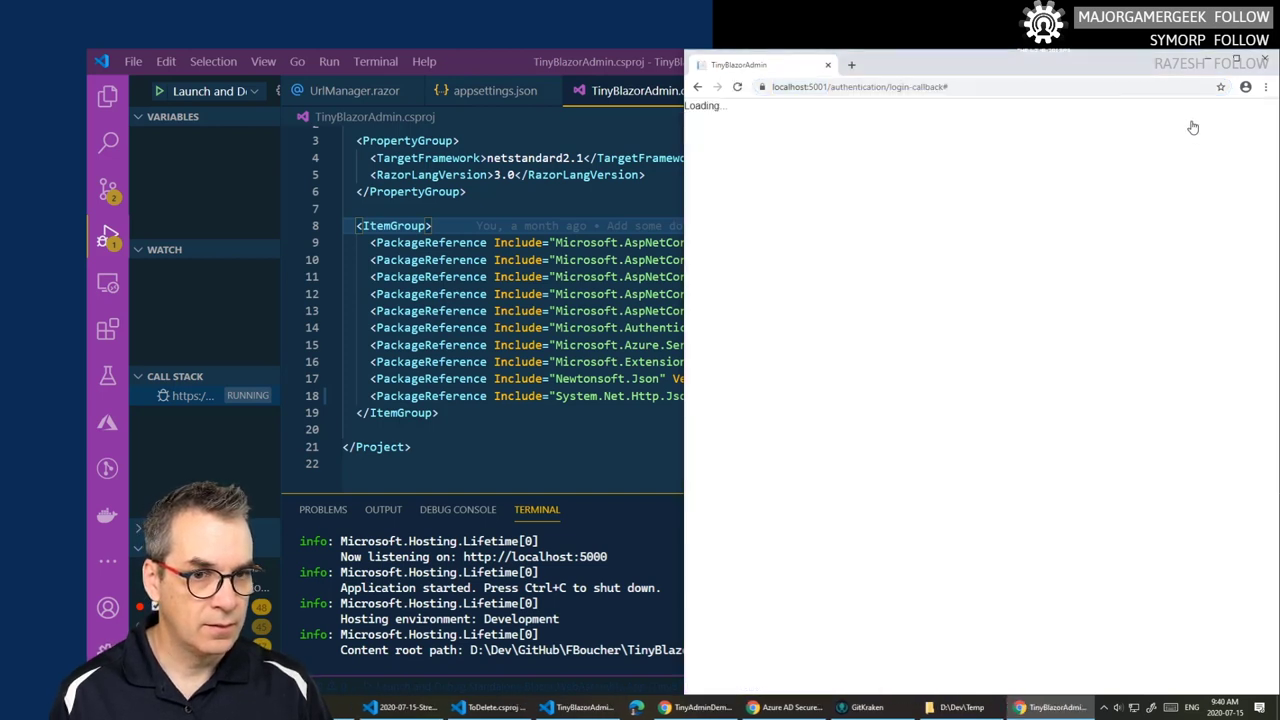
drag(860, 152, 1076, 154)
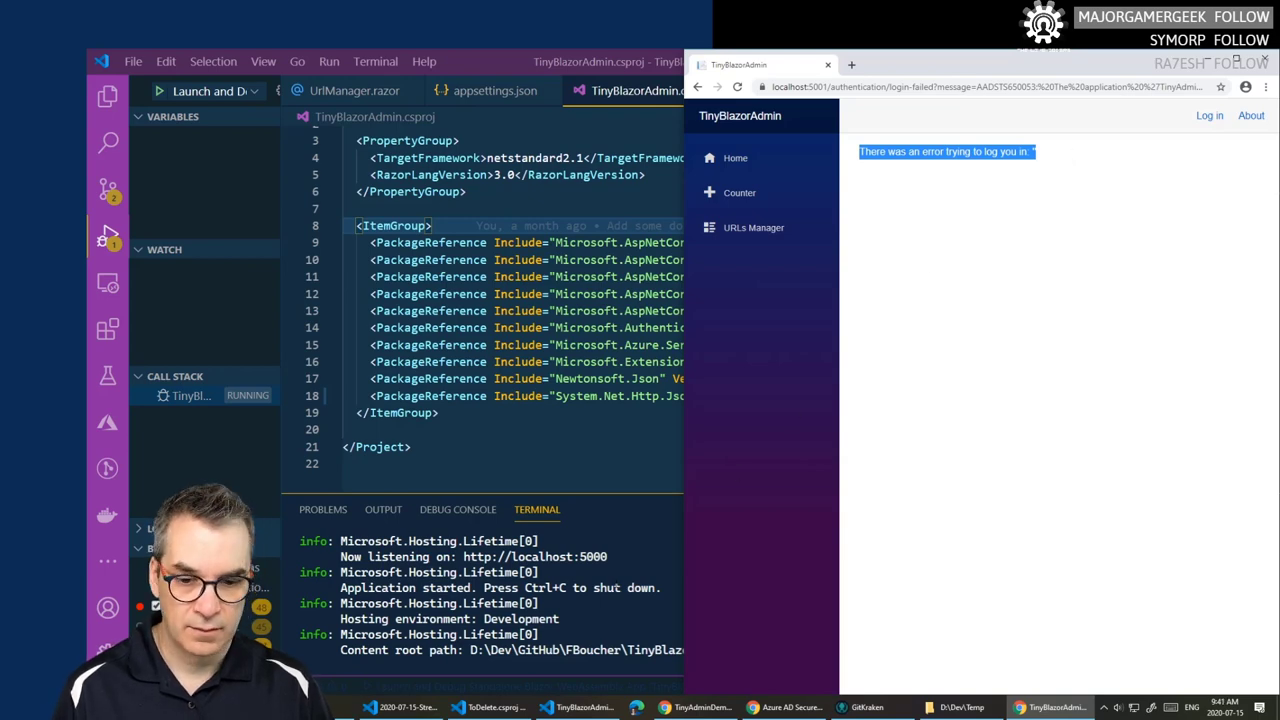
click(666, 598)
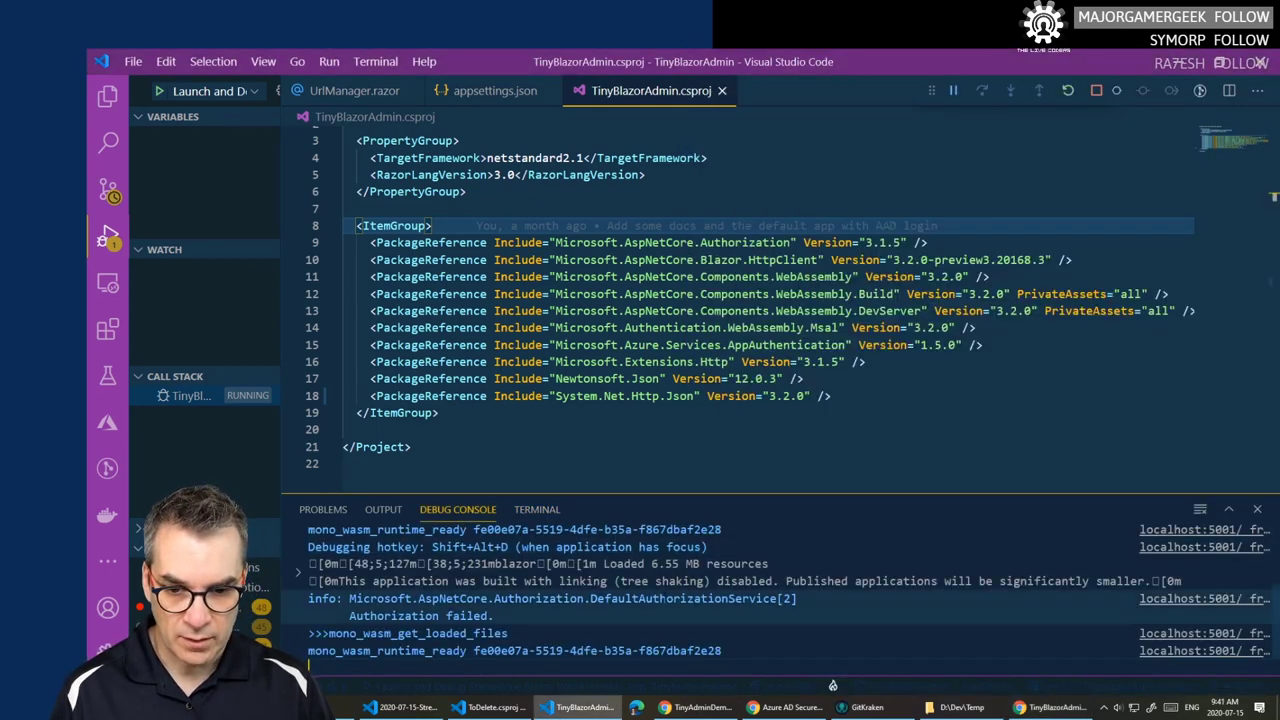
scroll(666, 598, up, 1)
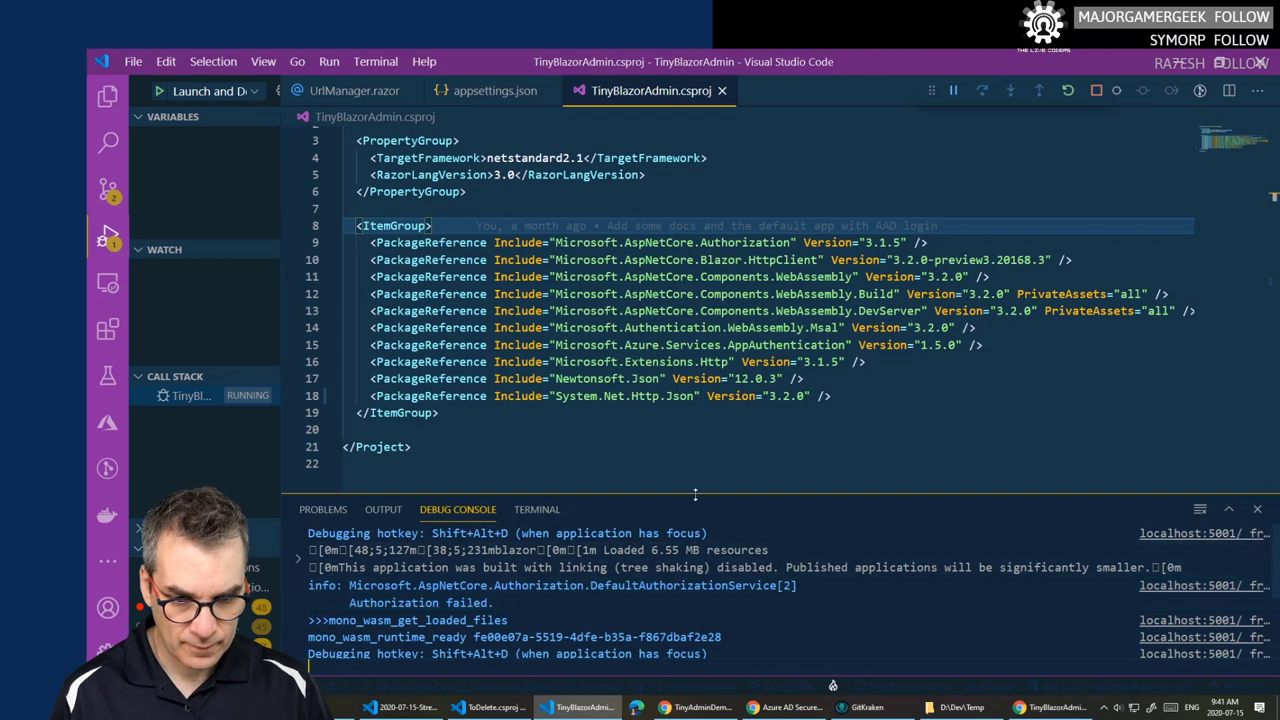
scroll(578, 614, up, 1)
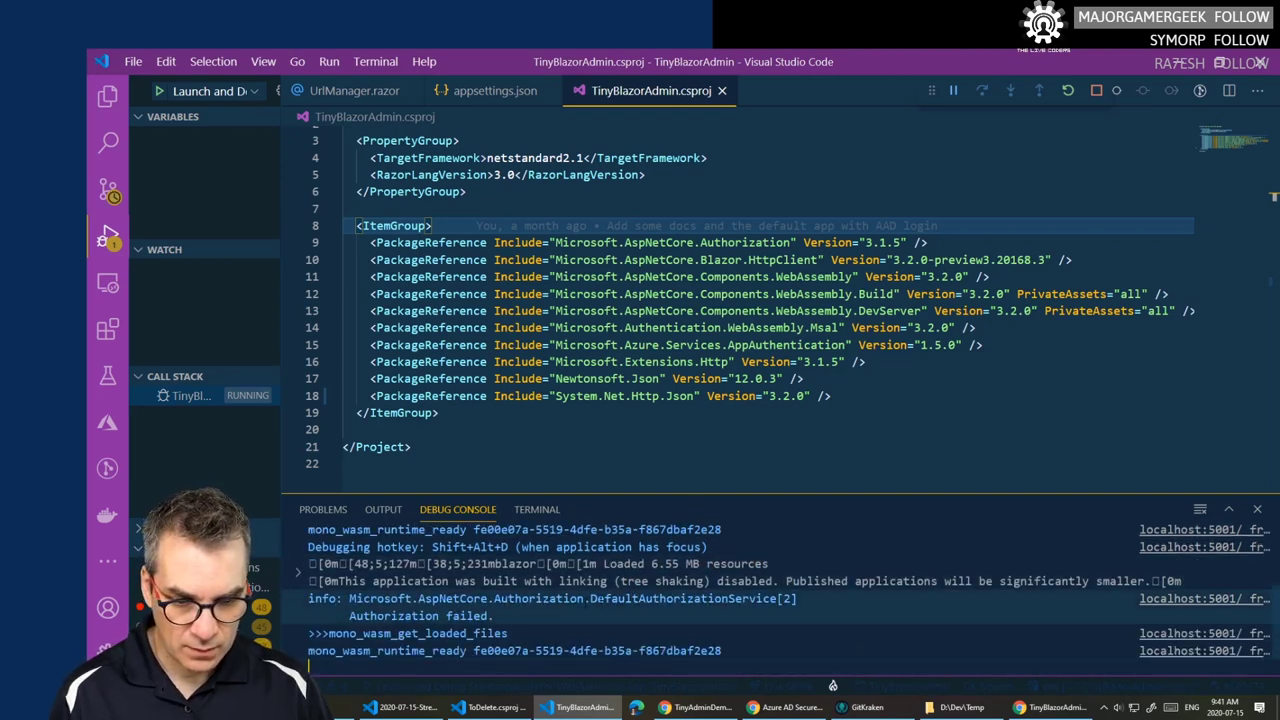
drag(494, 615, 345, 615)
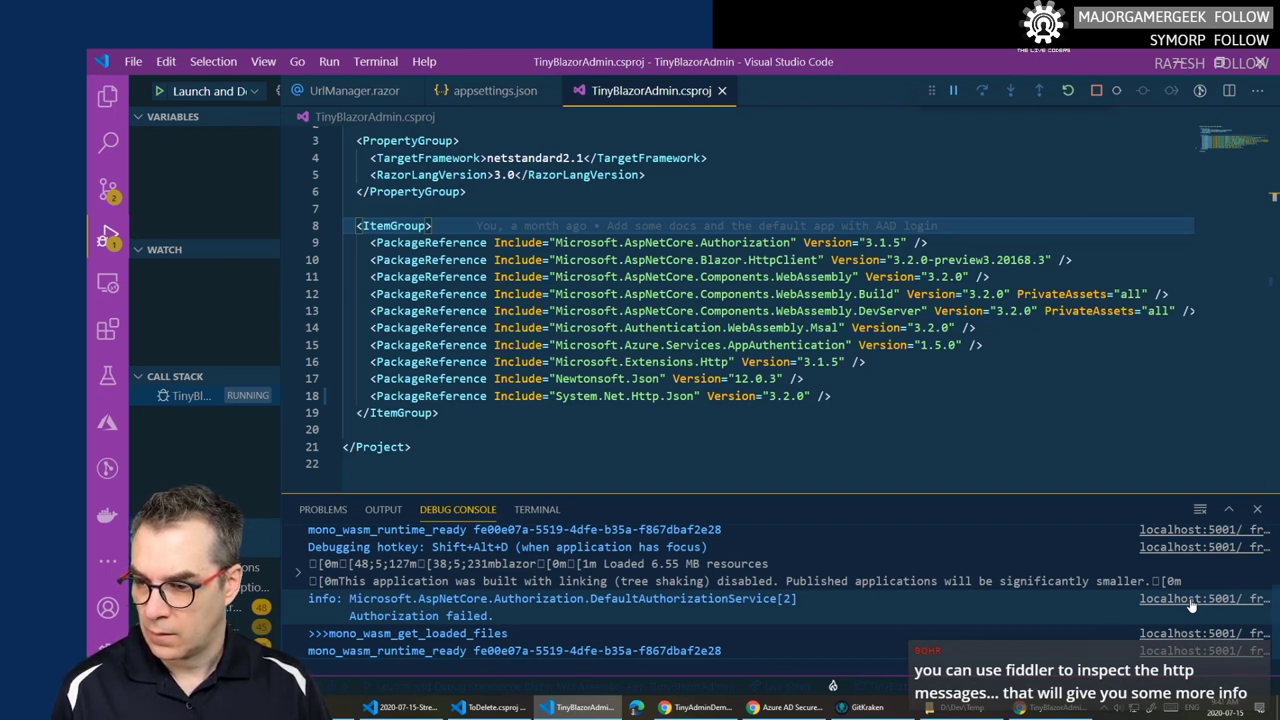
right_click(1191, 604)
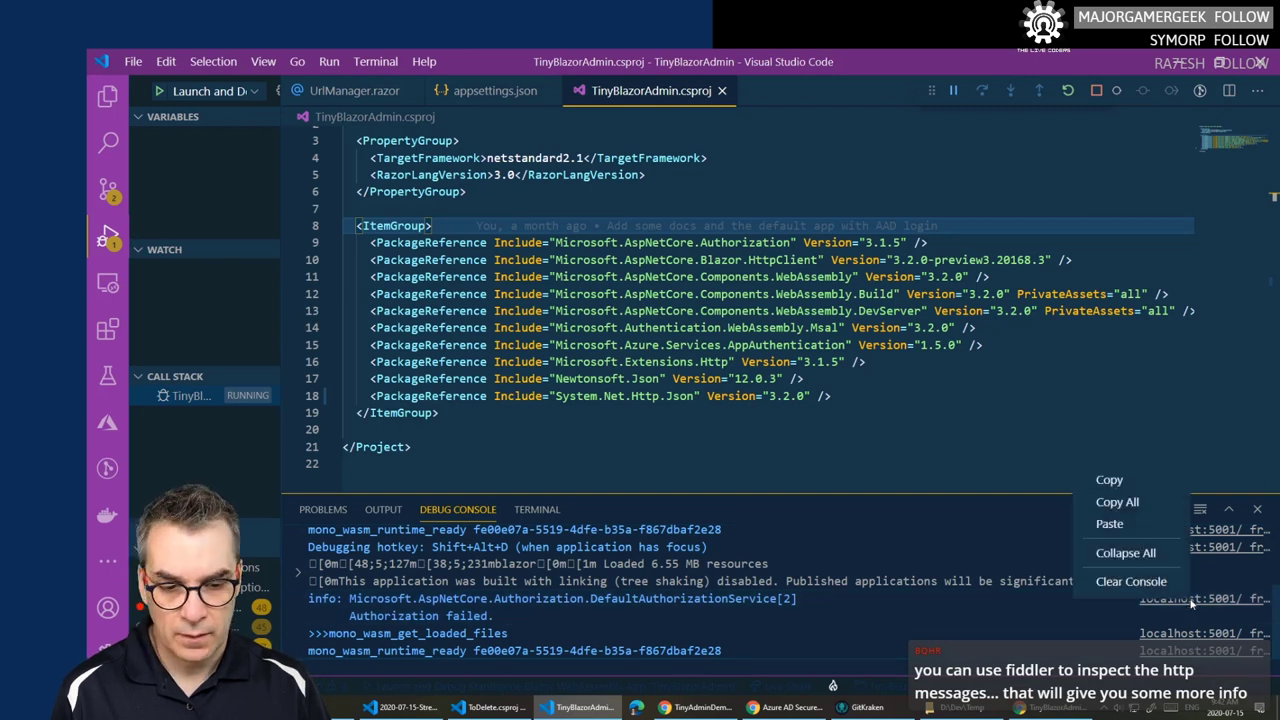
click(1051, 550)
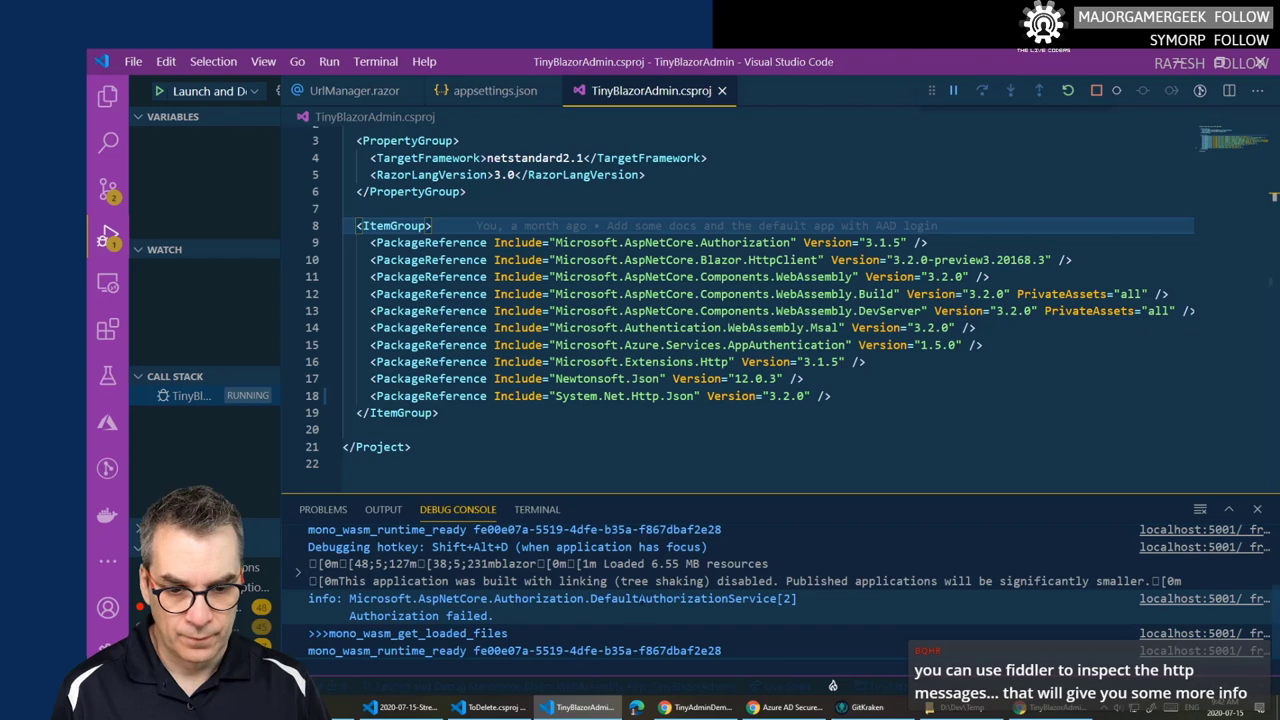
- Search the Start menu for 'fiddle', then dismiss the search
key(super)
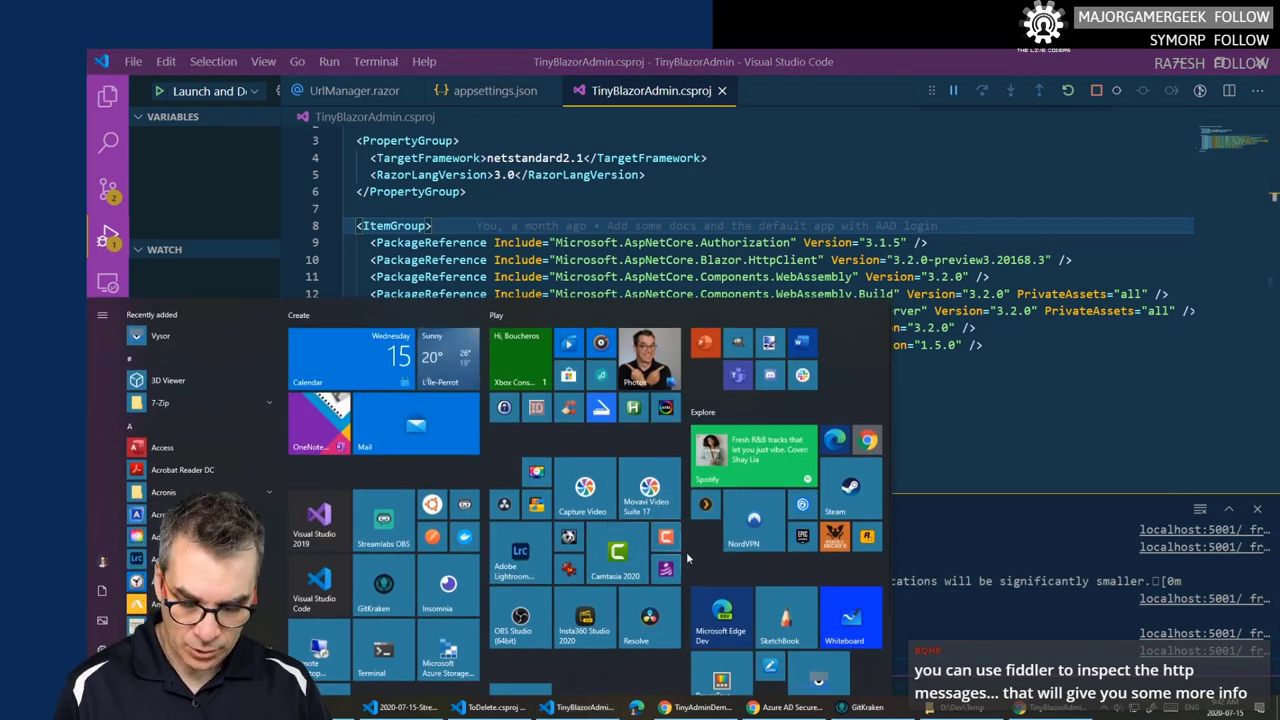
text(fiddle)
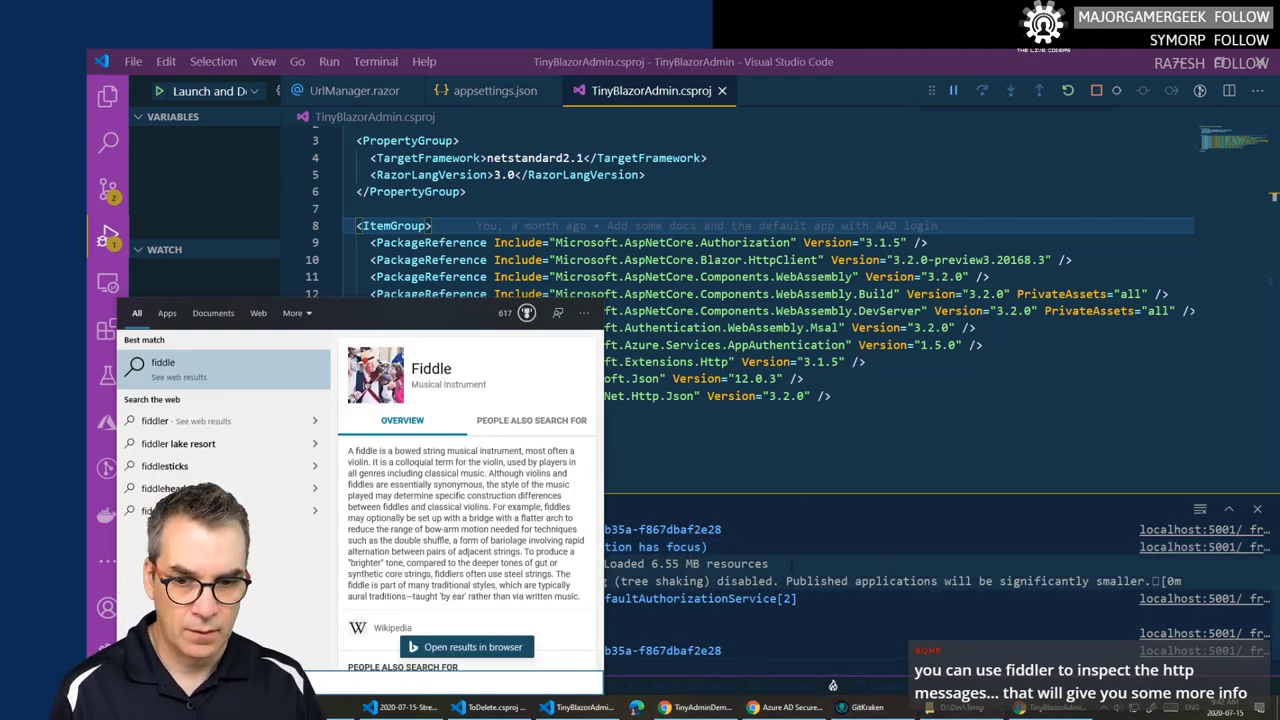
key(Escape)
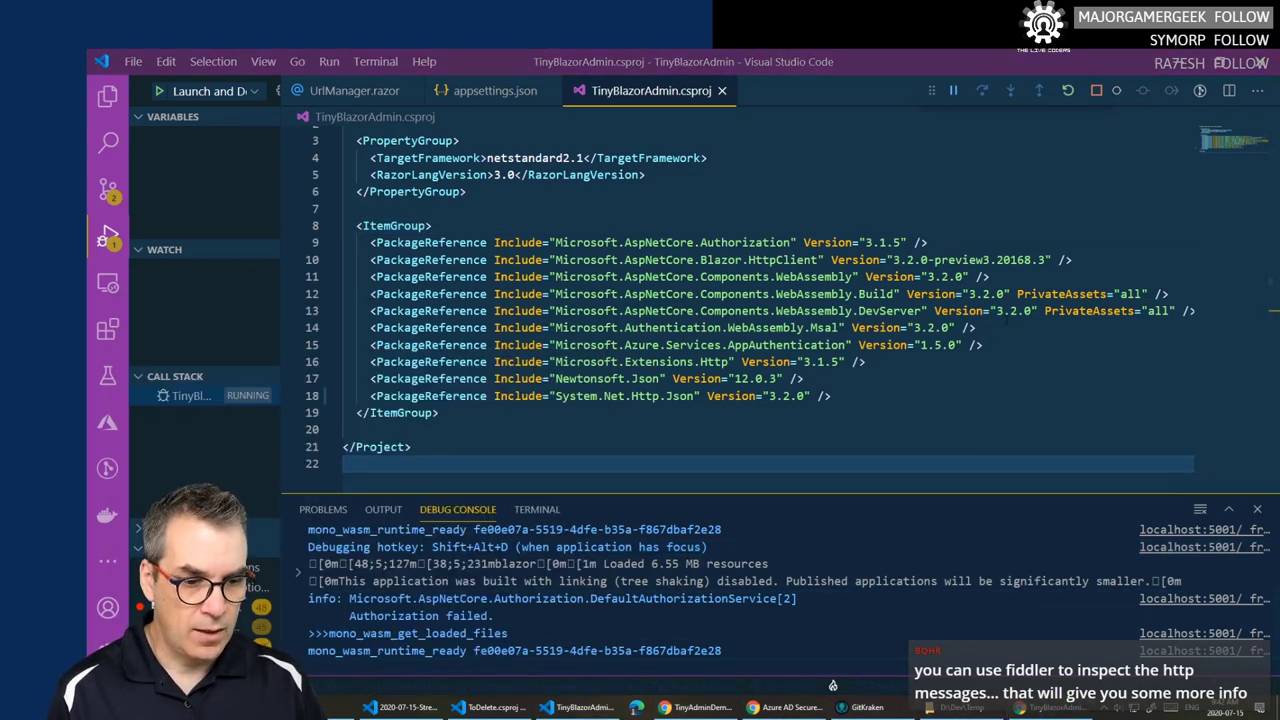
- Check the login error page in Chrome, then stop the TinyBlazorAdmin debug session
click(1055, 708)
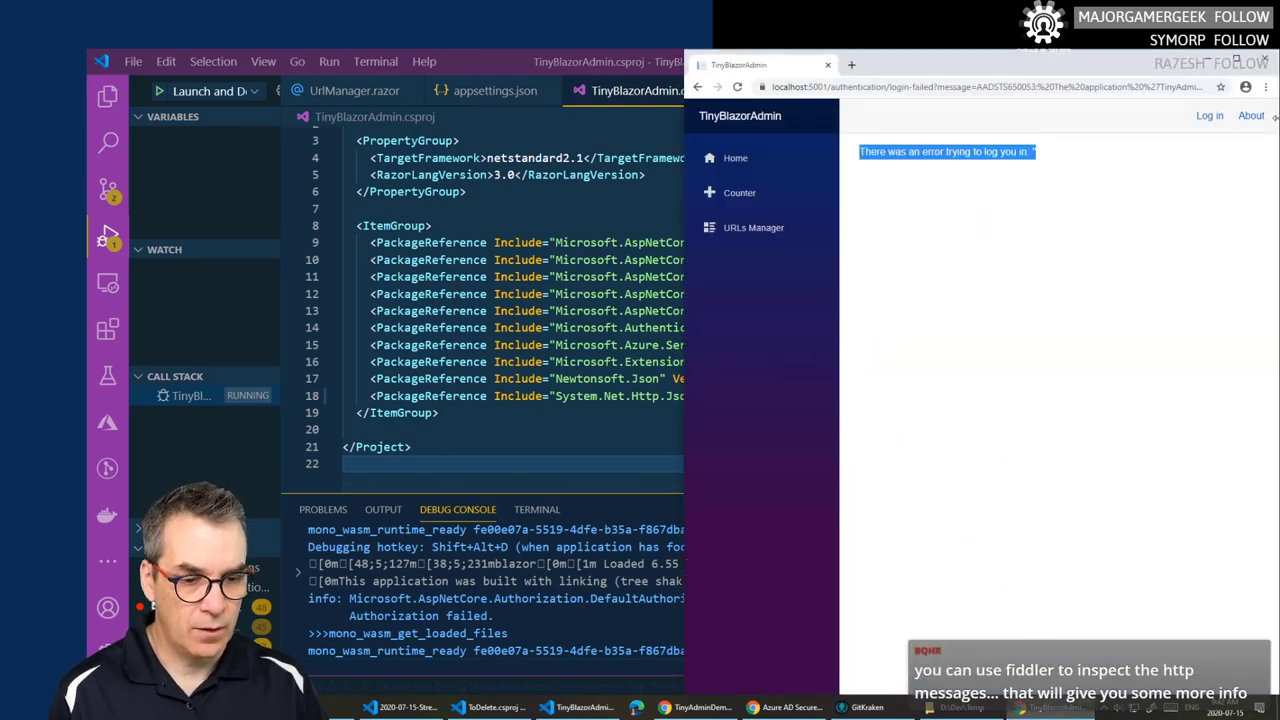
click(537, 509)
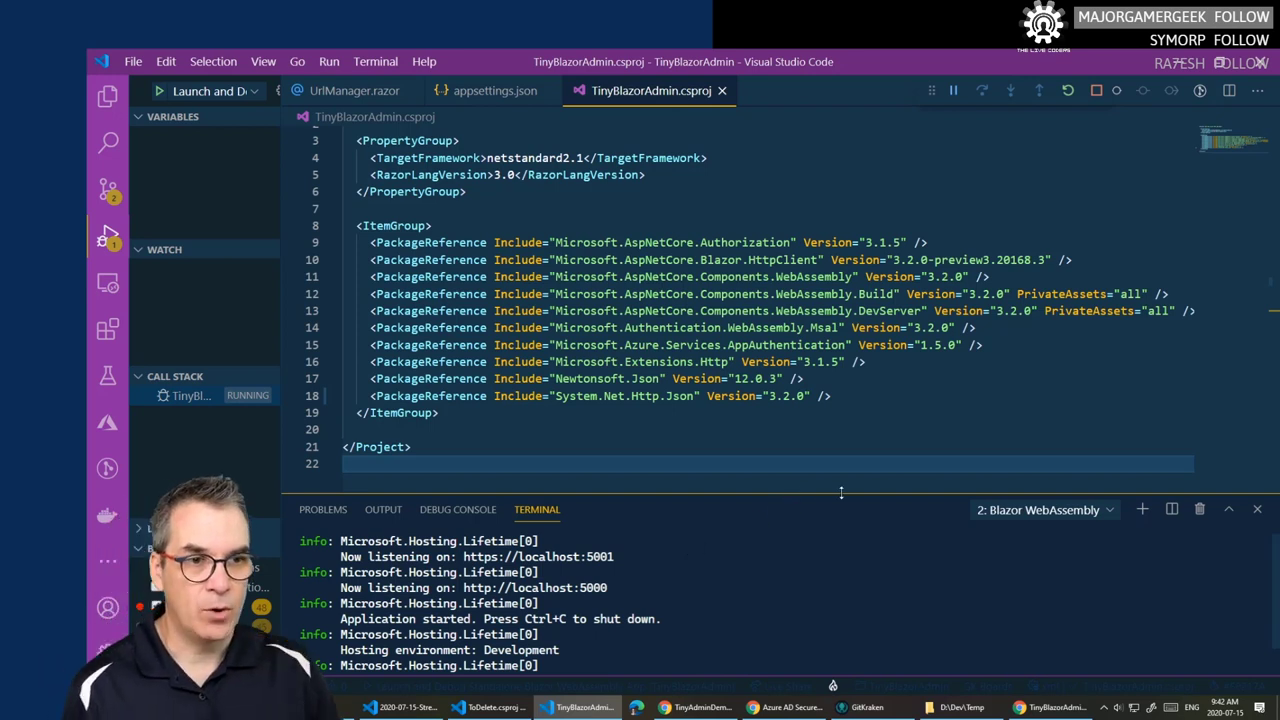
click(1096, 90)
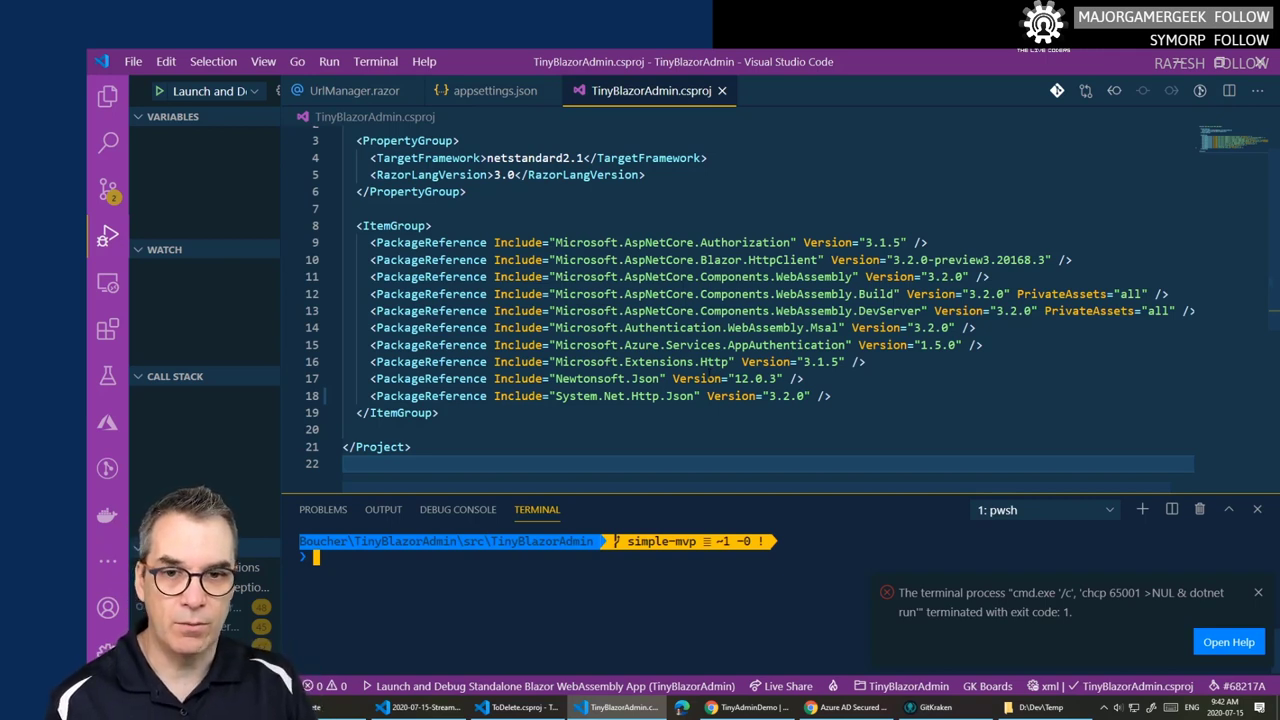
- Close the error notice and TinyBlazorAdmin.csproj, then inspect the TokenClient Endpoint URL in appsettings.json
click(1258, 593)
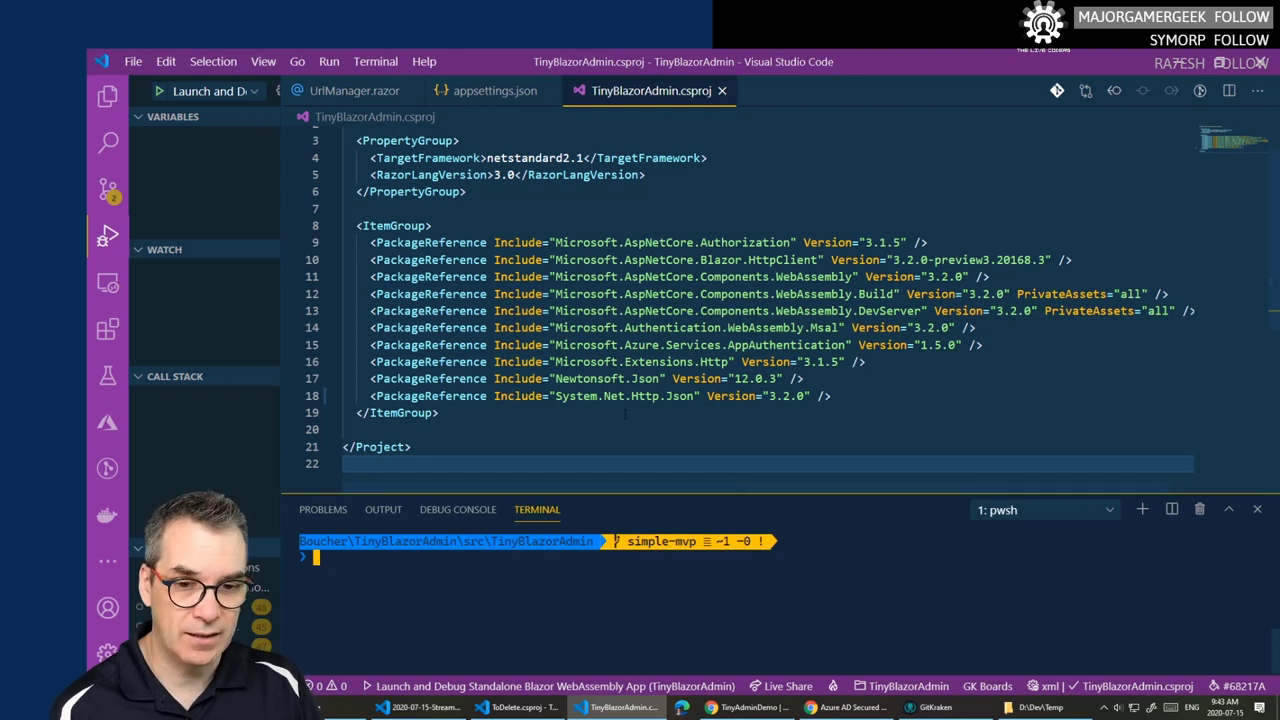
click(722, 91)
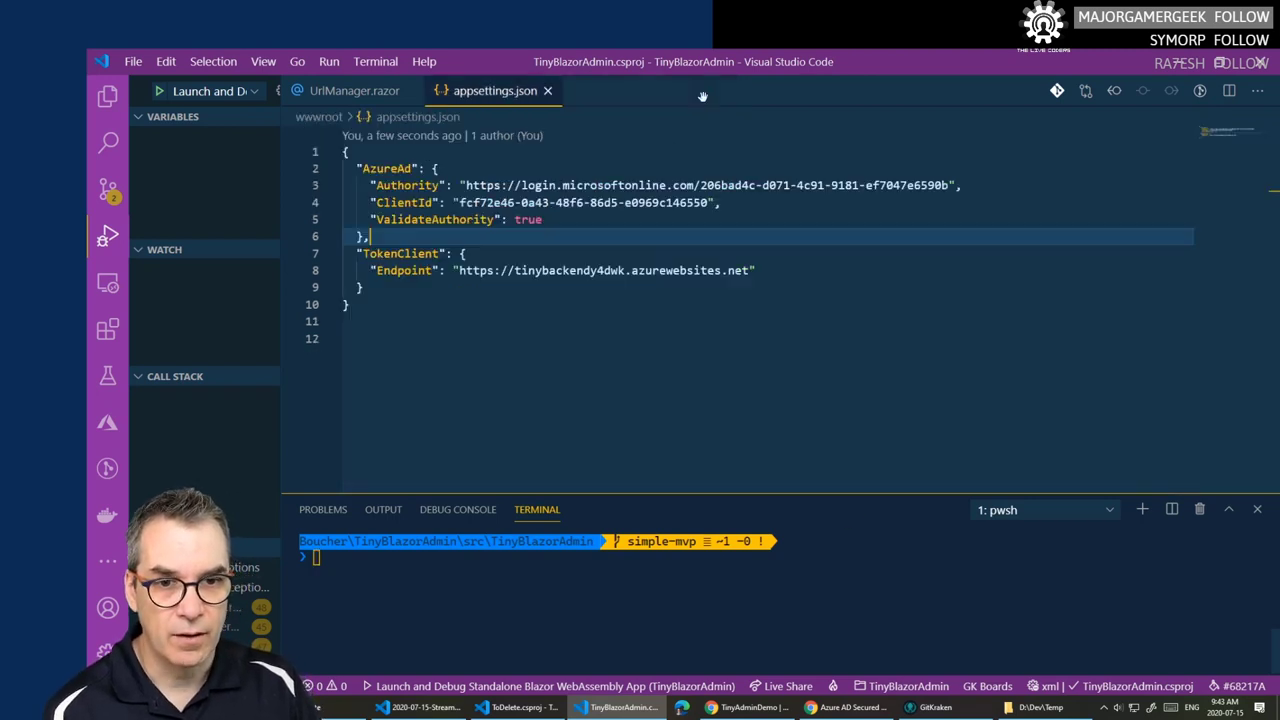
drag(508, 270, 362, 288)
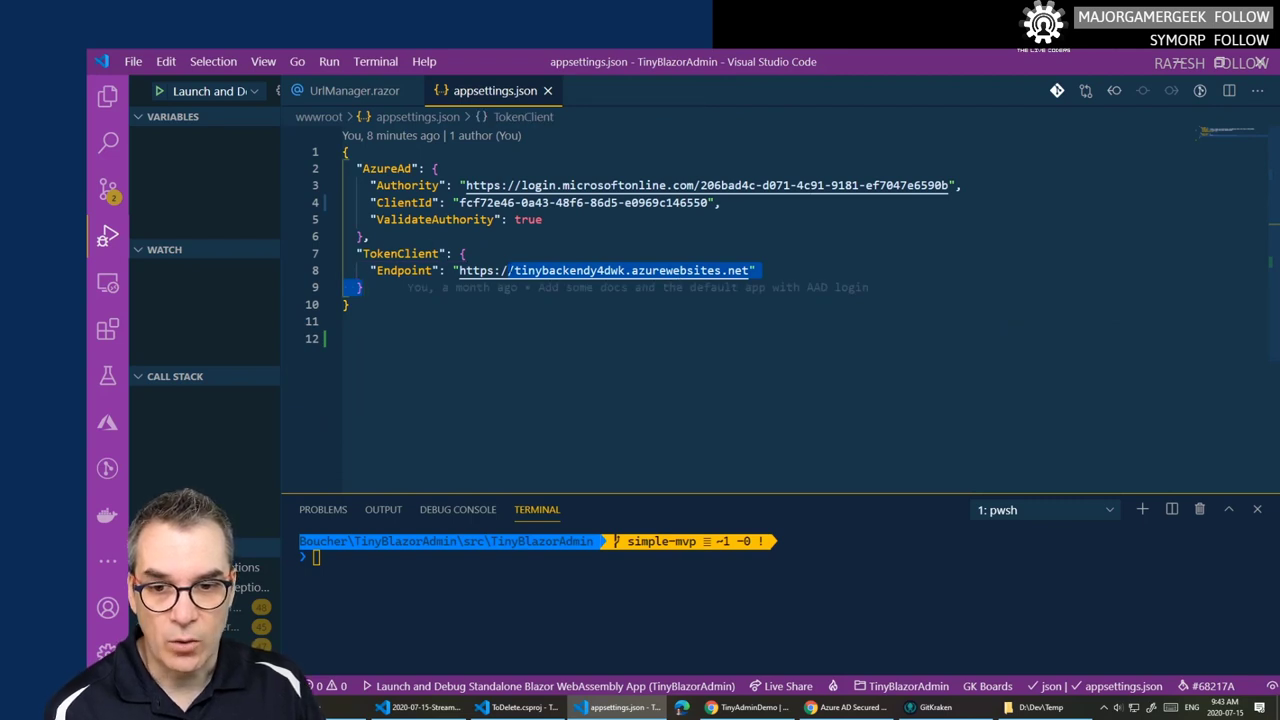
click(604, 270)
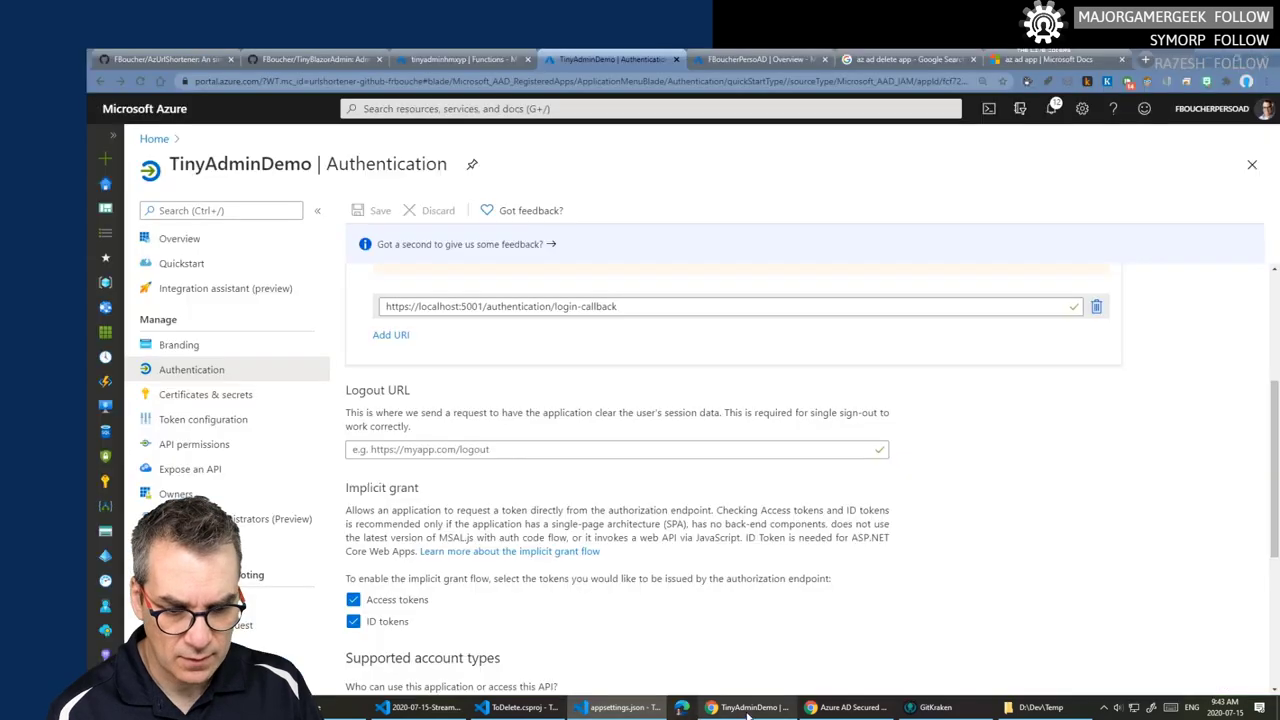
- Switch to the Azure portal's tinyadminhmxyp Functions page and select the function app name
click(748, 707)
click(441, 62)
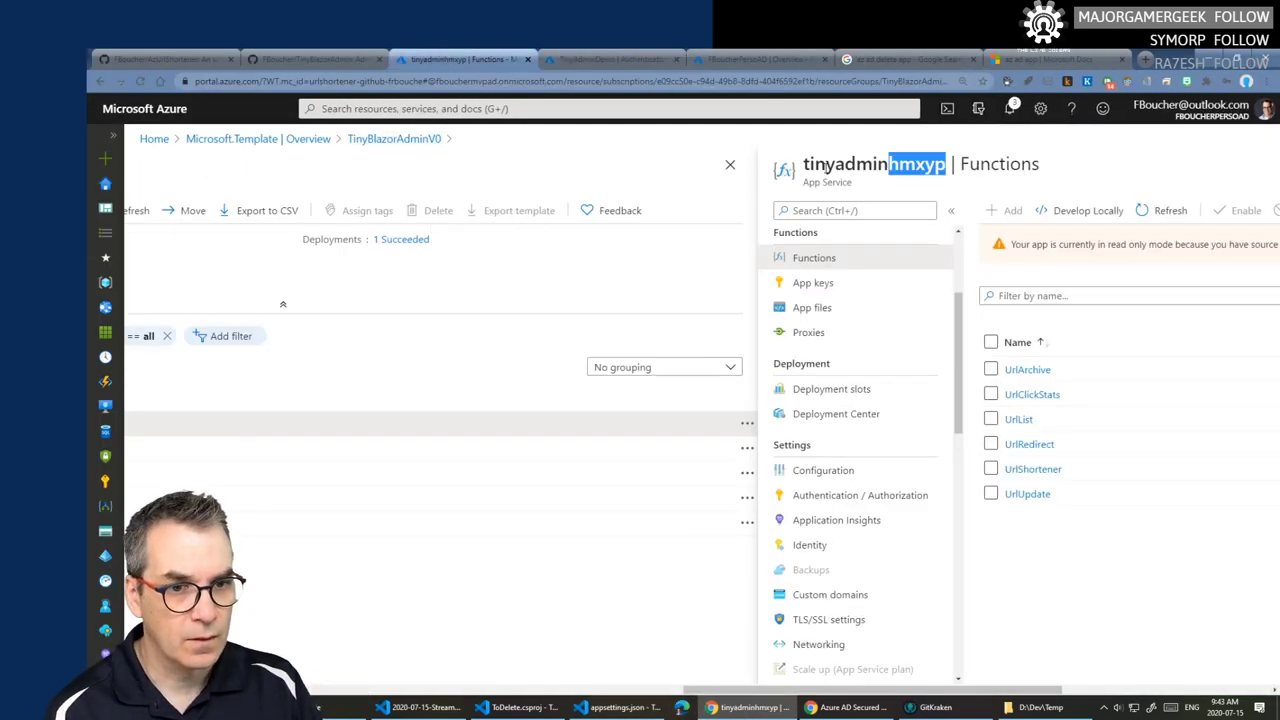
drag(803, 164, 956, 164)
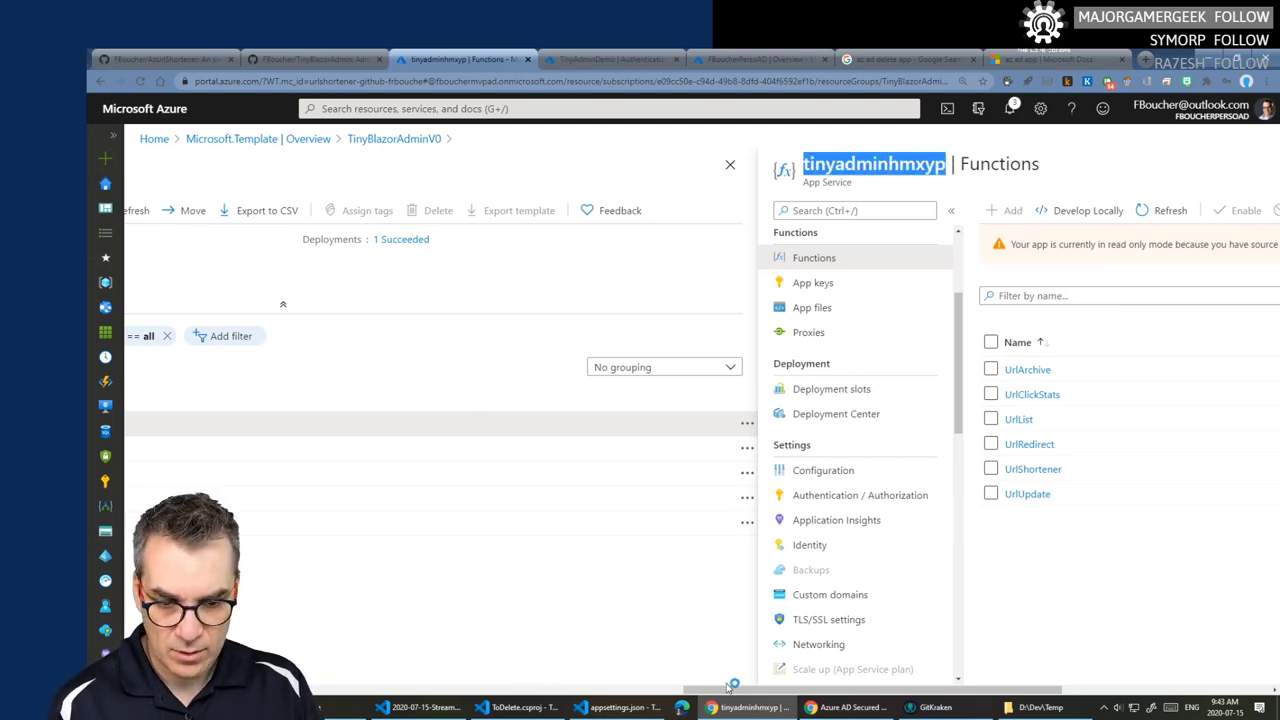
drag(733, 685, 510, 686)
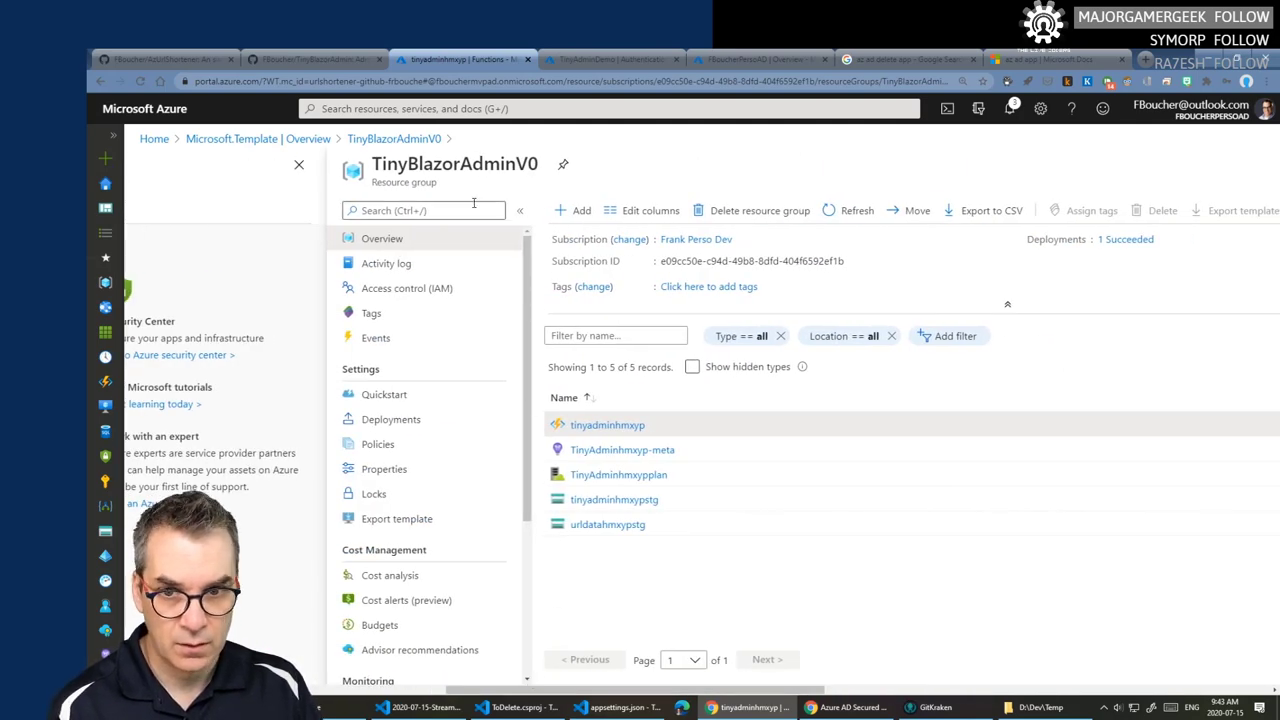
click(634, 430)
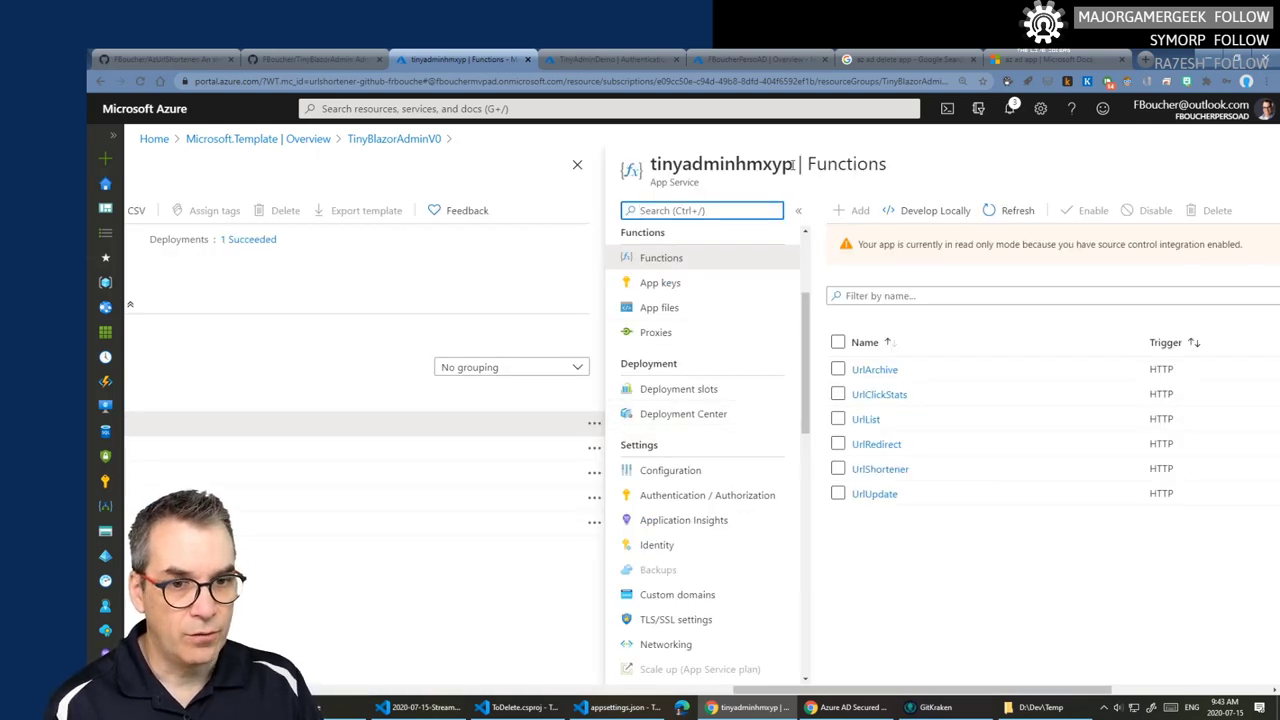
drag(793, 165, 652, 163)
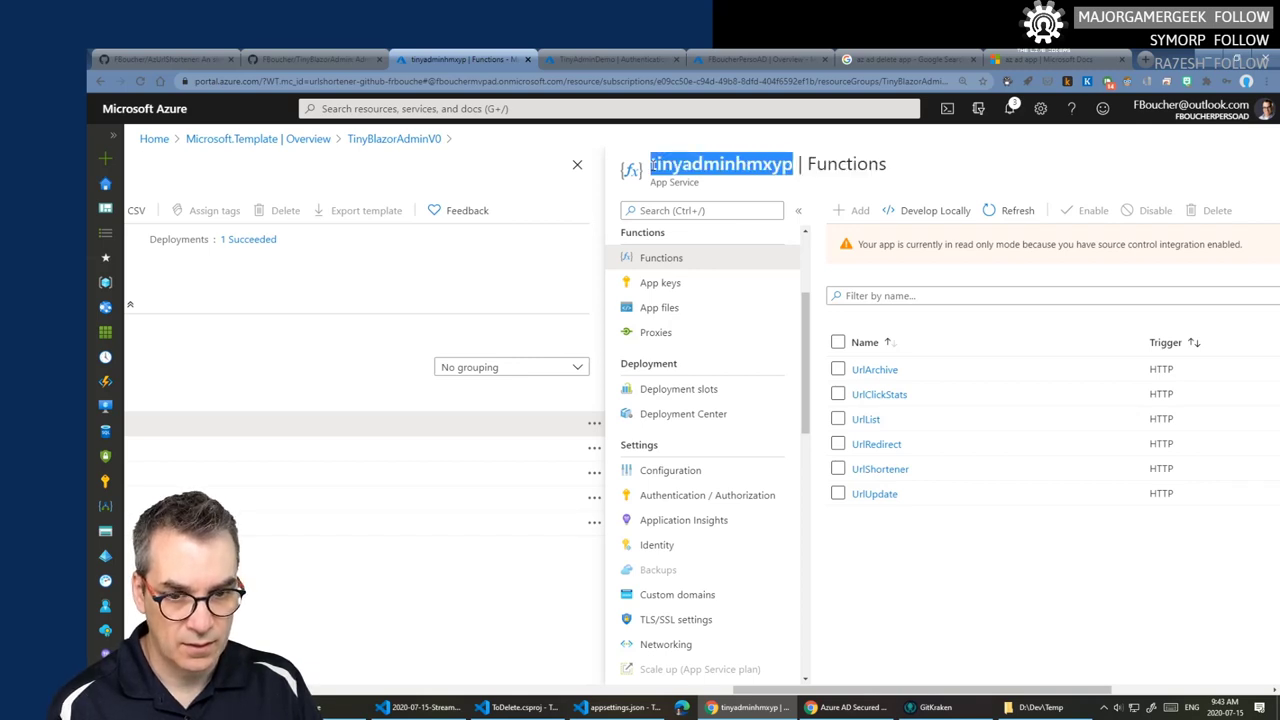
- Open the tinyadminhmxyp Overview and copy its azurewebsites.net site URL
scroll(751, 468, down, 3)
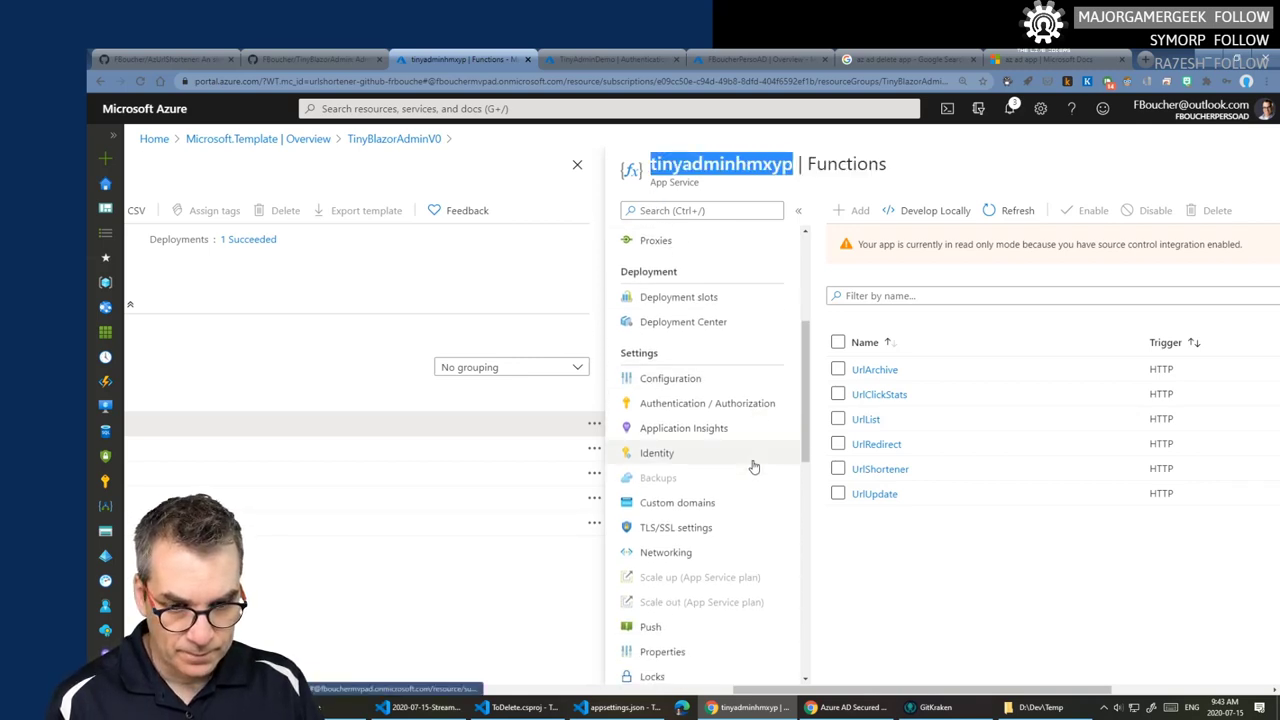
scroll(752, 482, up, 2)
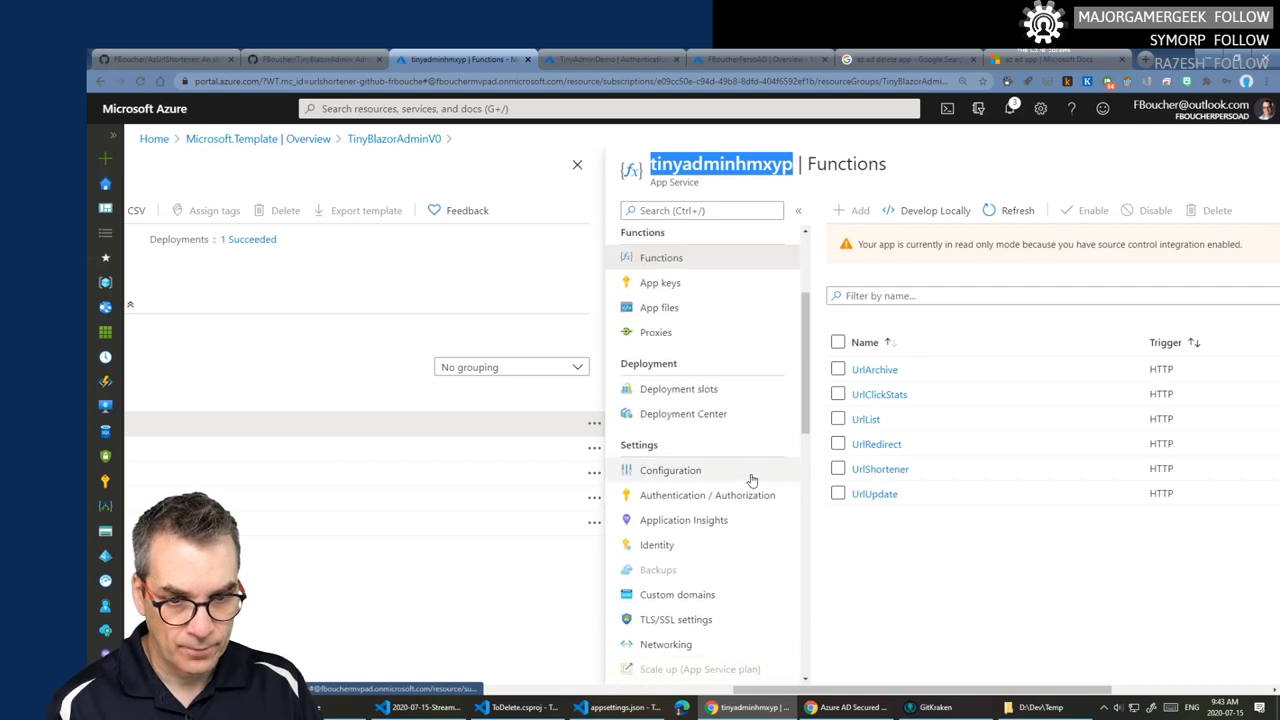
scroll(752, 480, up, 2)
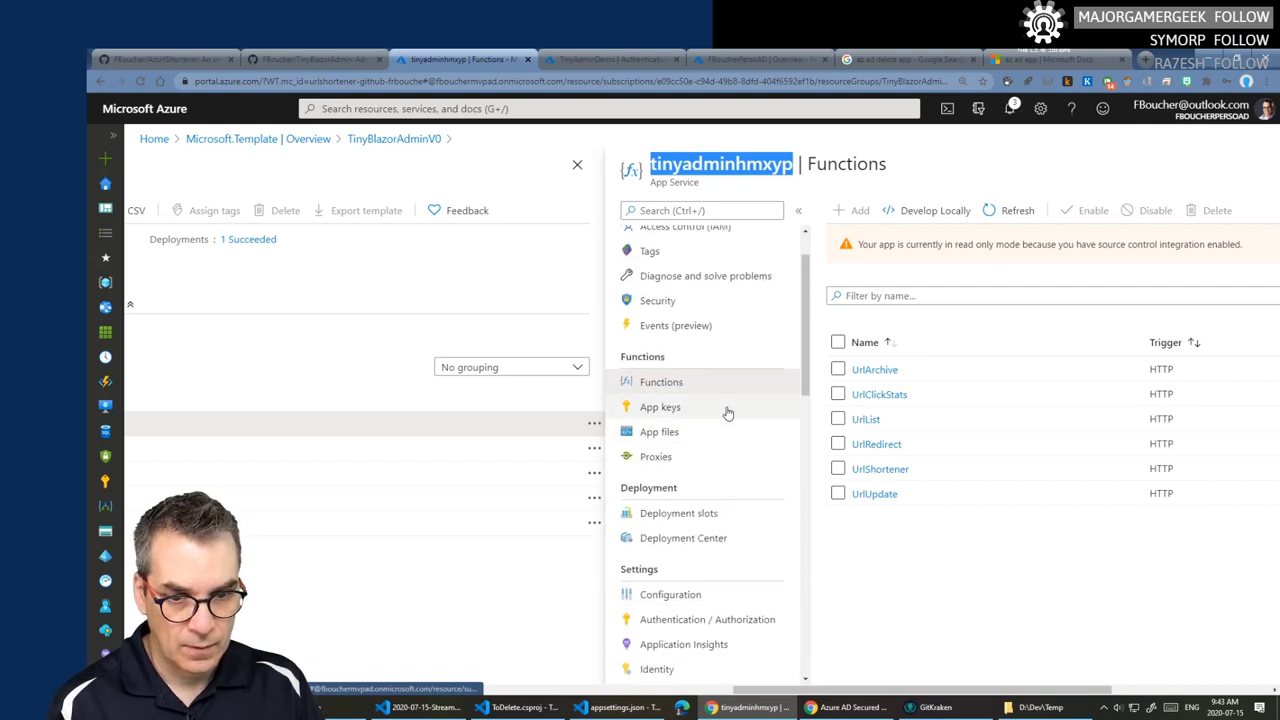
scroll(727, 413, up, 2)
click(679, 238)
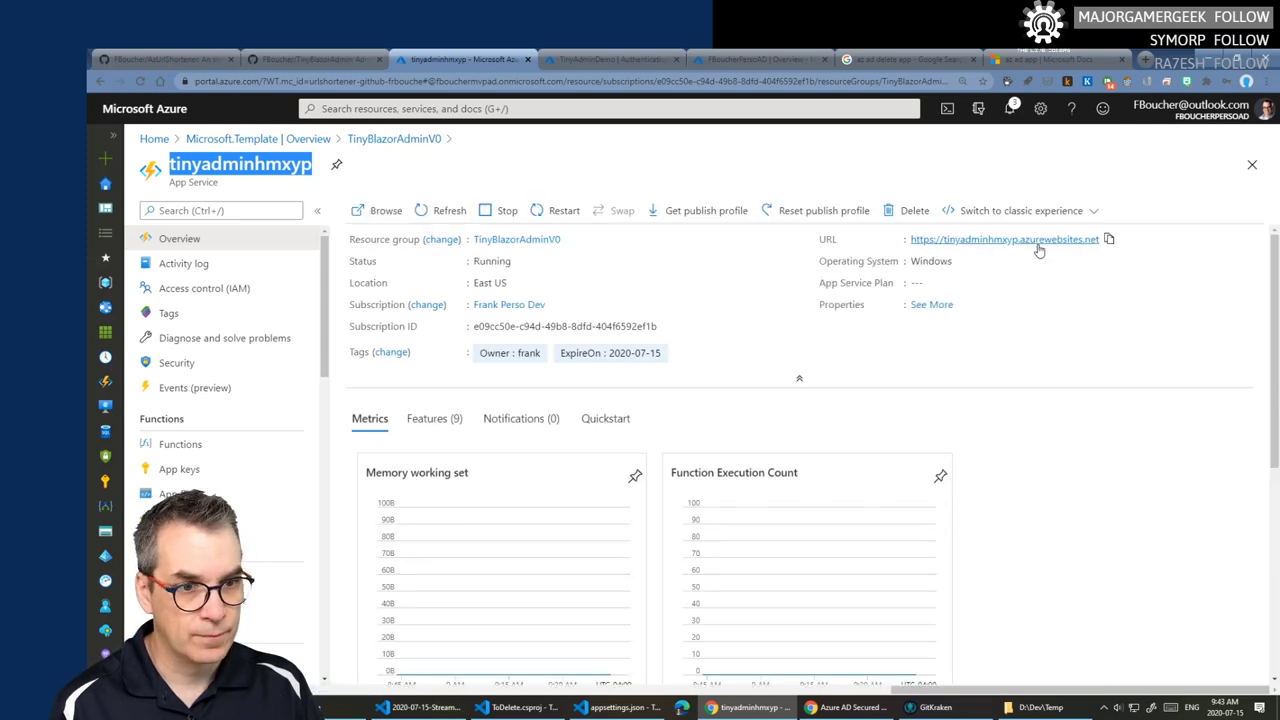
click(1108, 240)
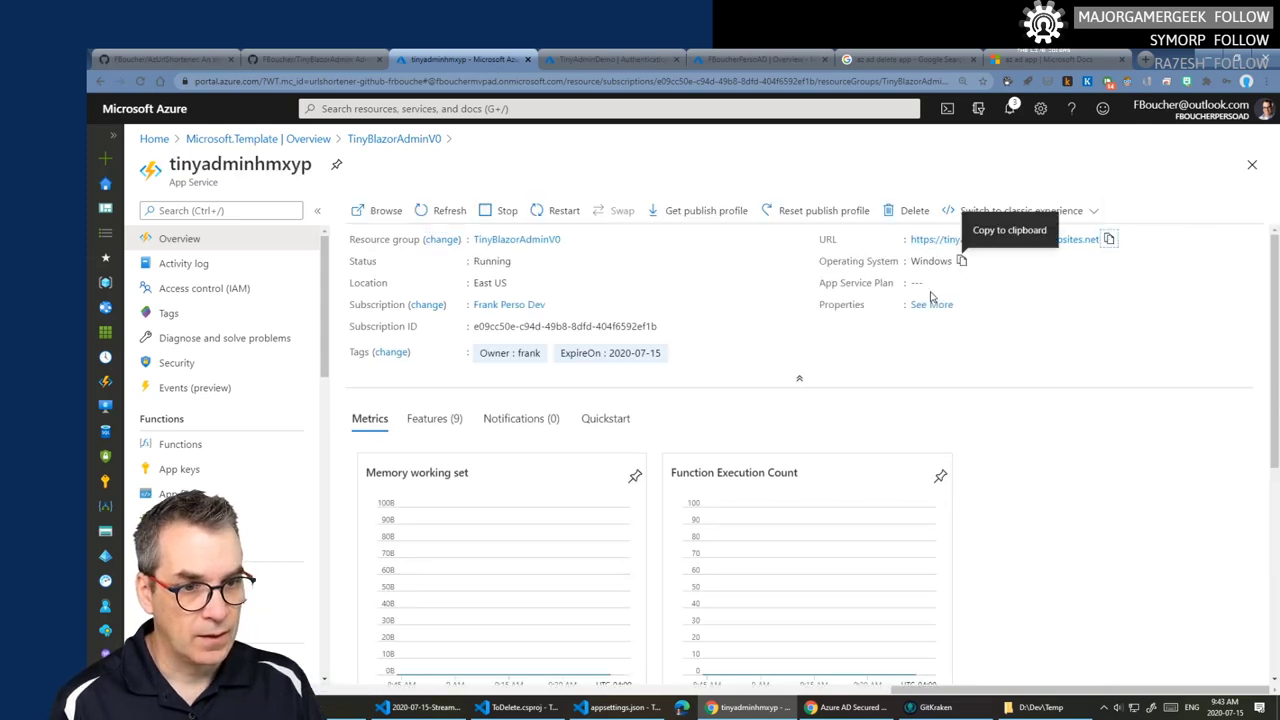
click(522, 707)
click(620, 707)
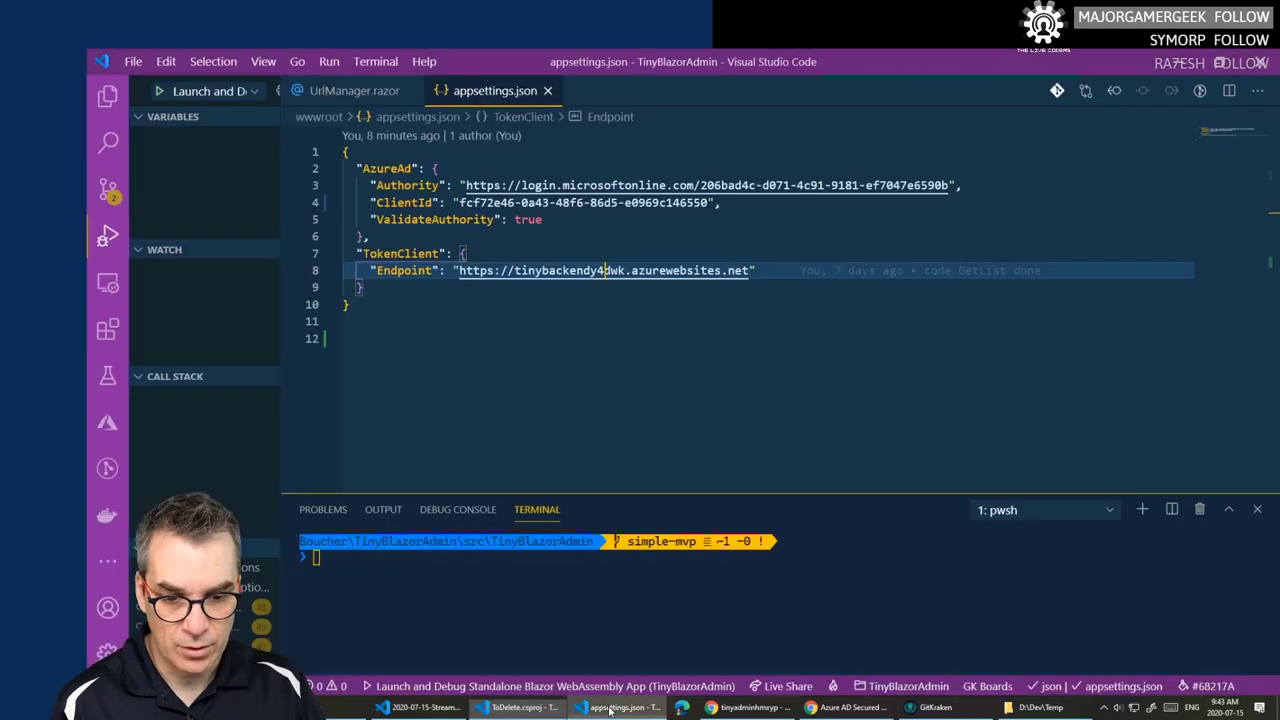
drag(749, 270, 458, 270)
key(ctrl+v)
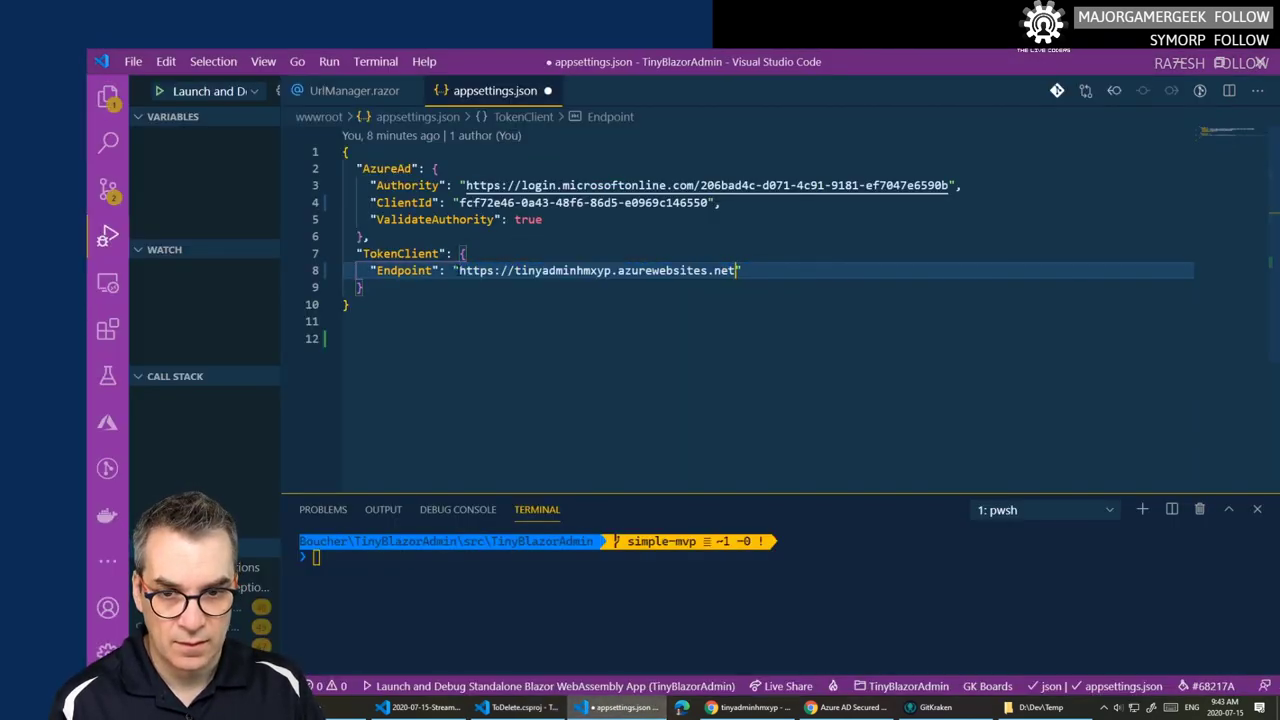
key(ctrl+s)
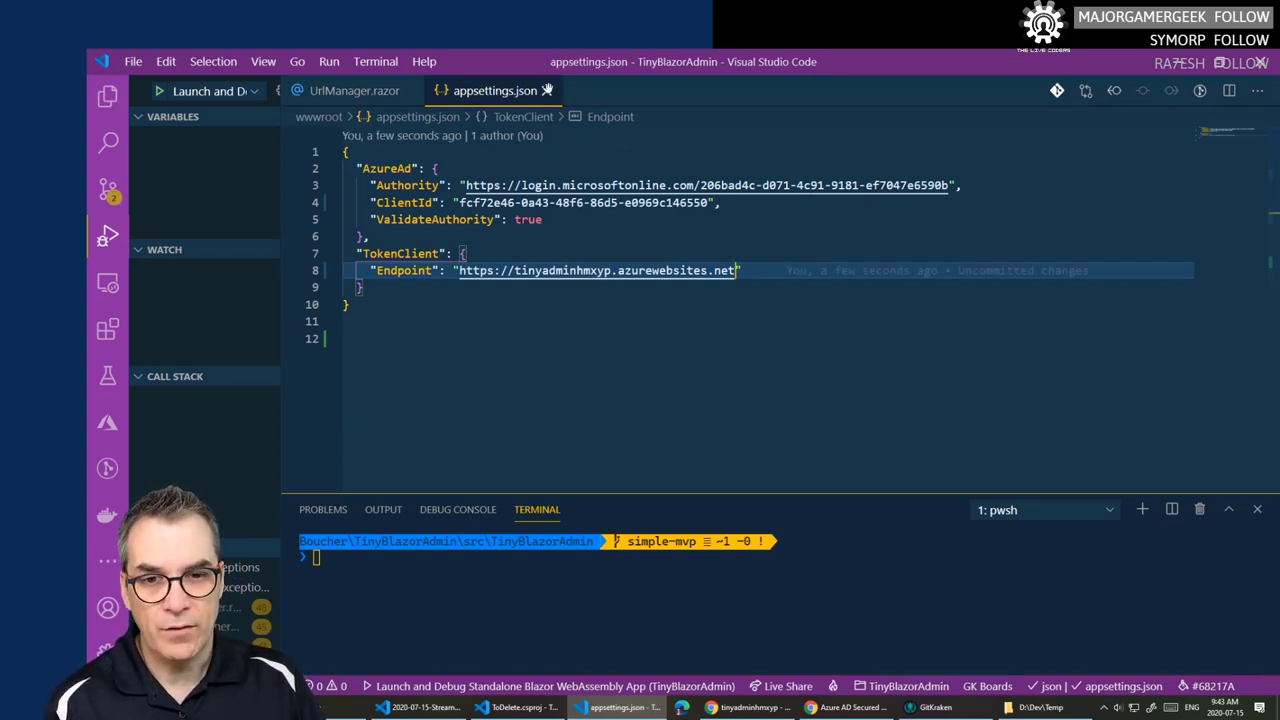
key(ctrl+w)
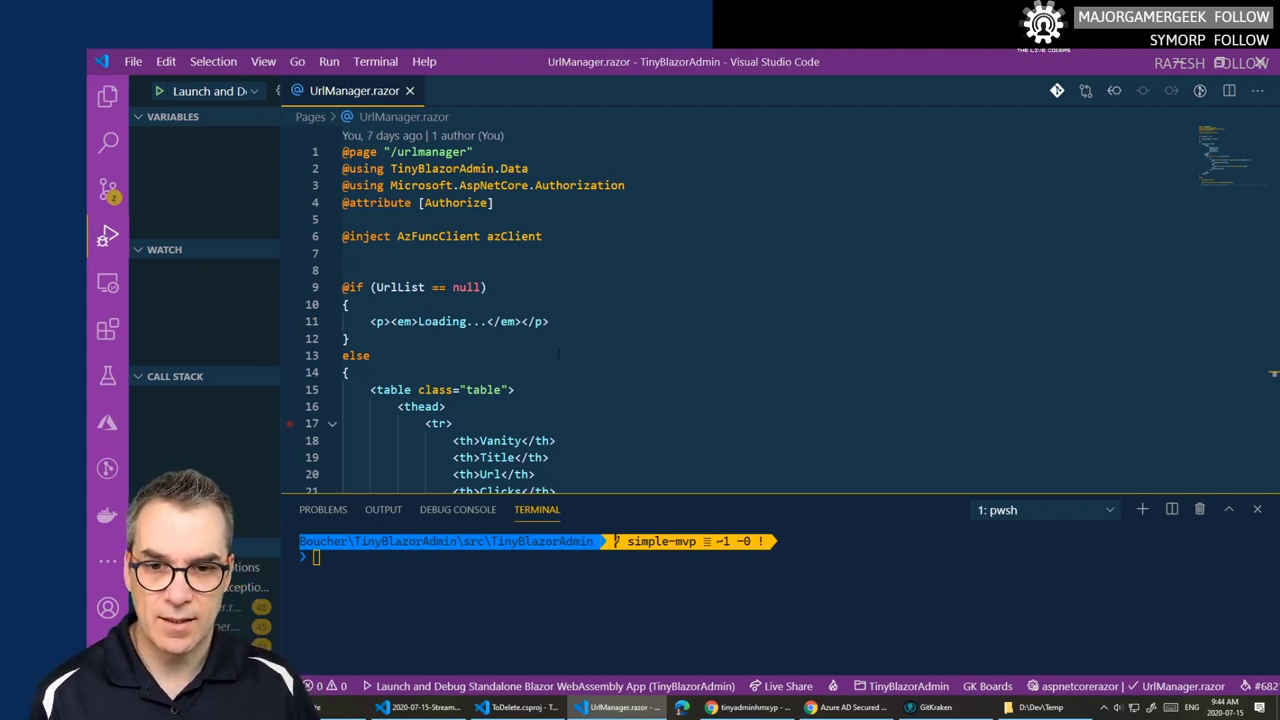
- Close UrlManager.razor and the terminal panel in VS Code, leaving the Explorer file tree showing
click(409, 91)
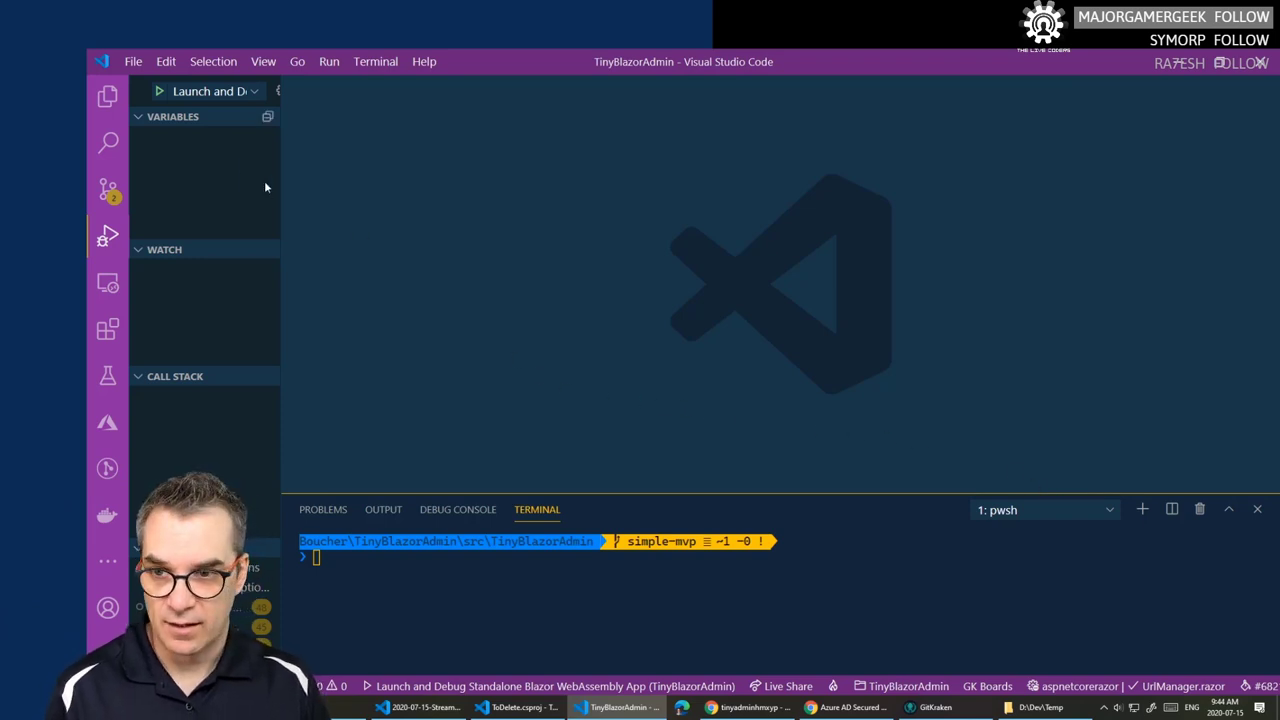
click(107, 95)
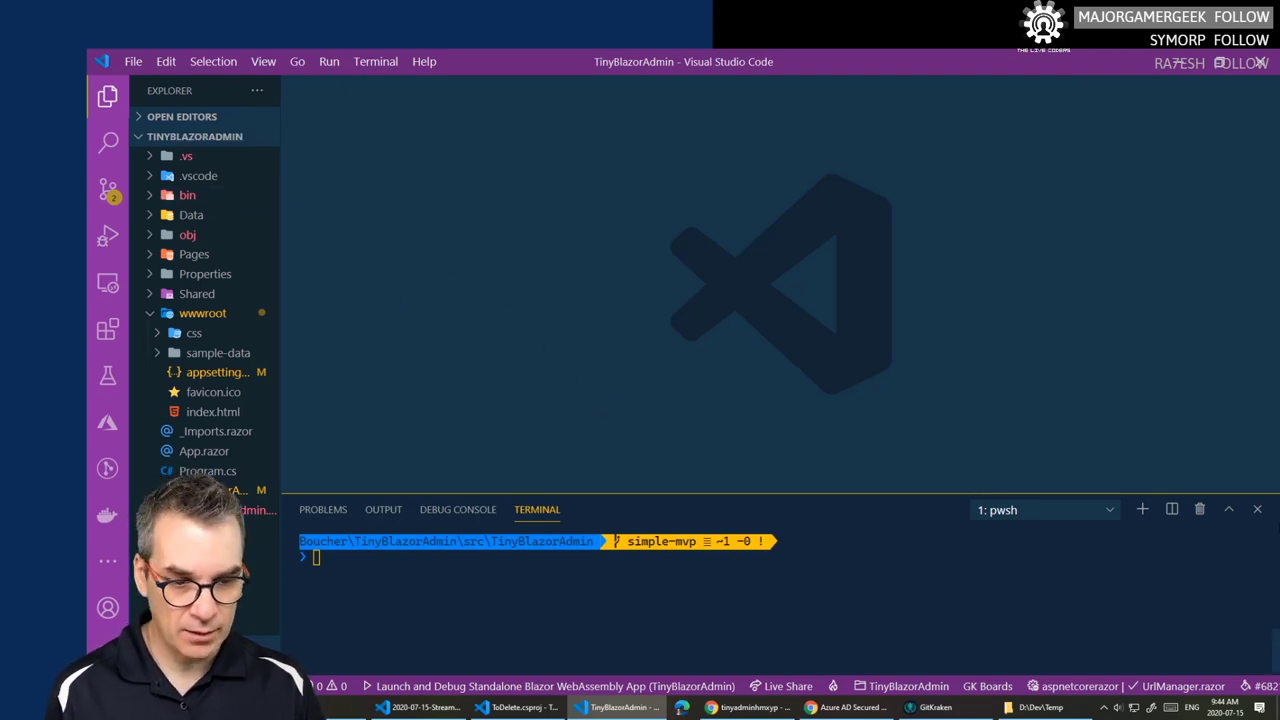
click(1258, 511)
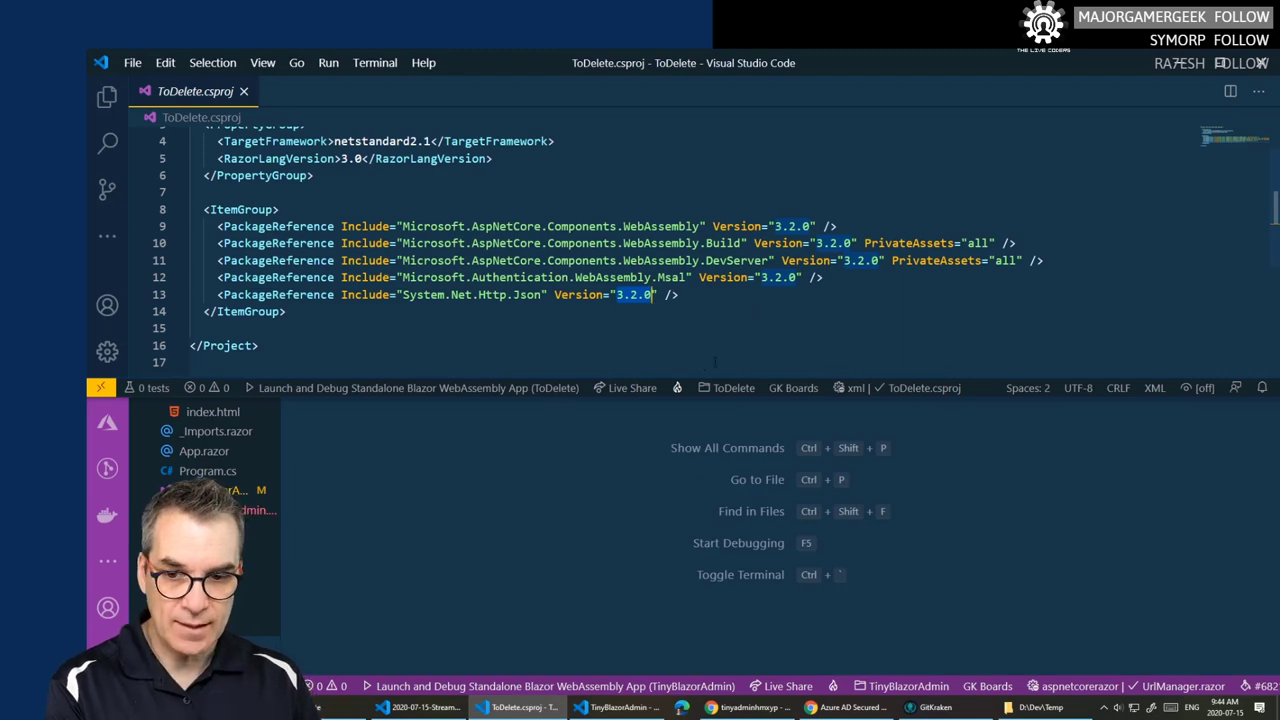
- Close the ToDelete windows and the D:\Dev\Temp folder, then bring up the Azure AD blog post
click(1262, 63)
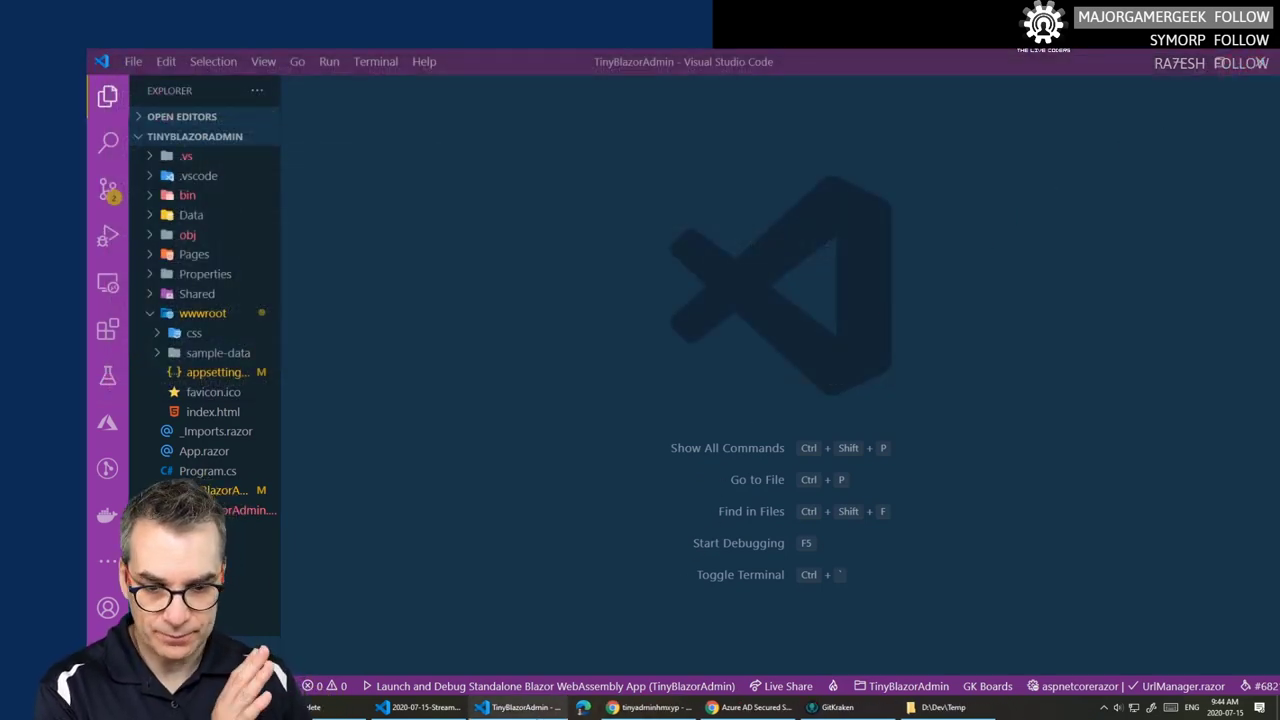
click(313, 707)
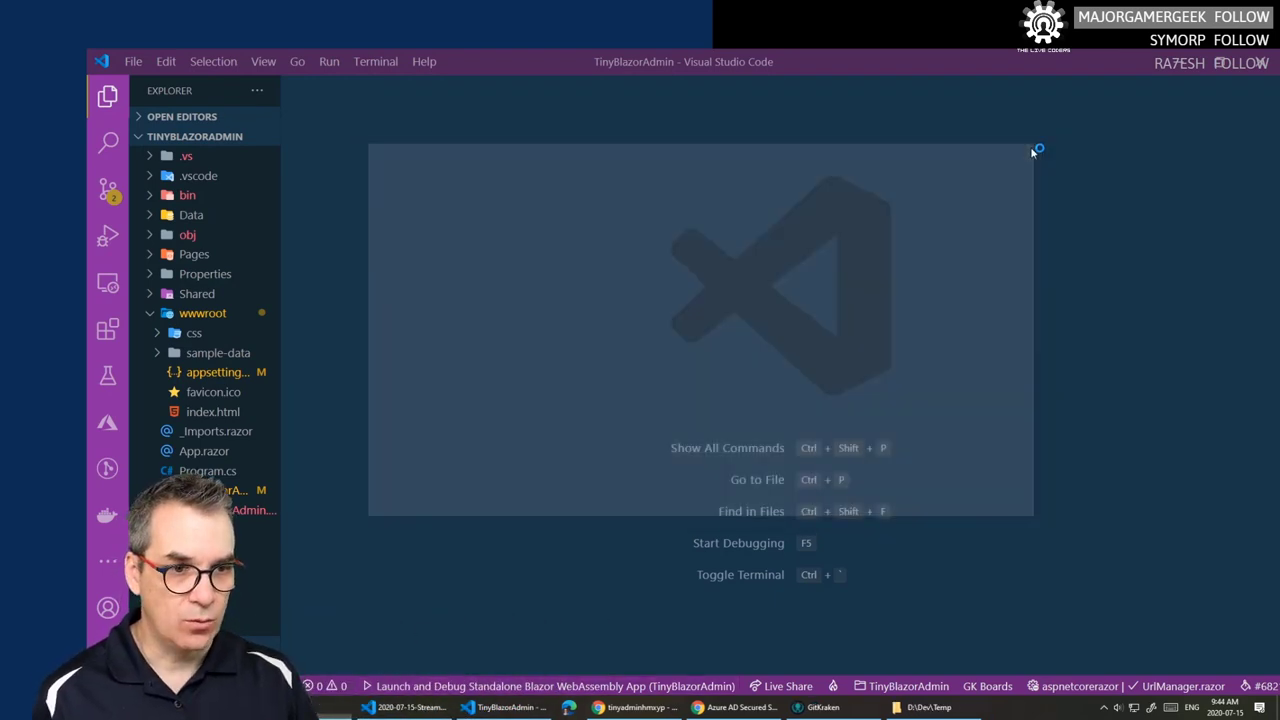
click(1033, 148)
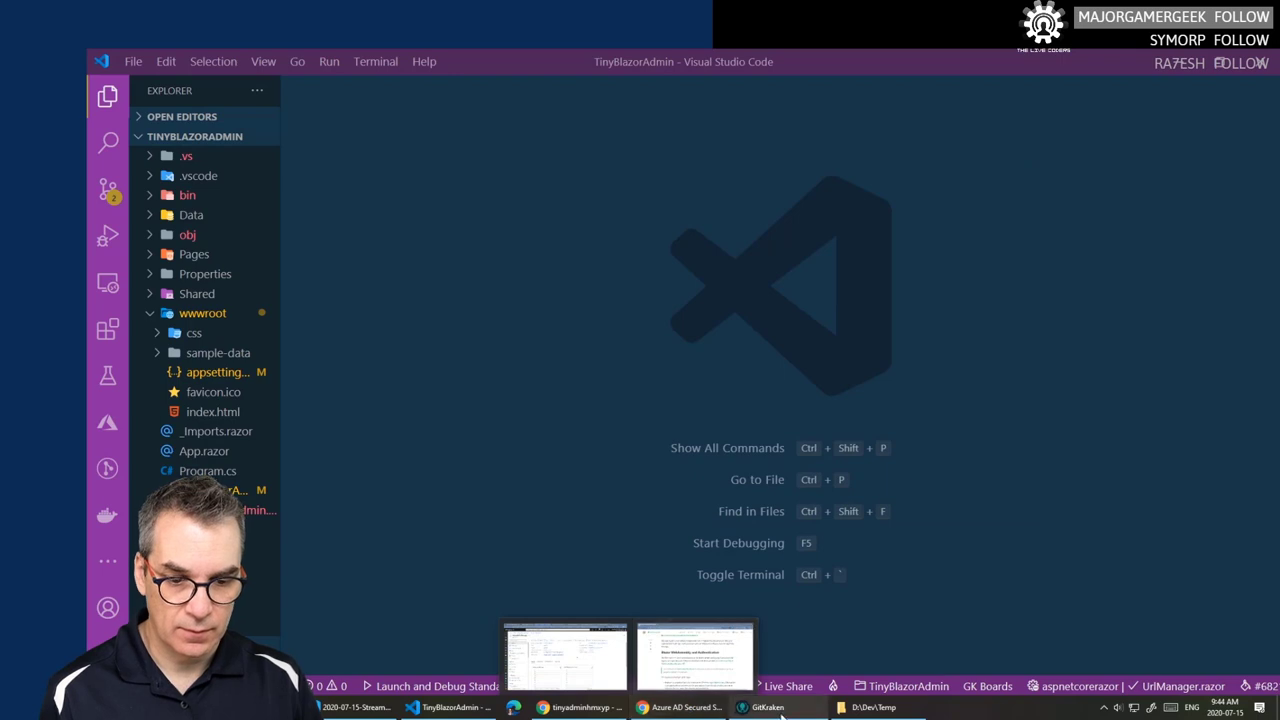
mouse_move(876, 710)
click(915, 628)
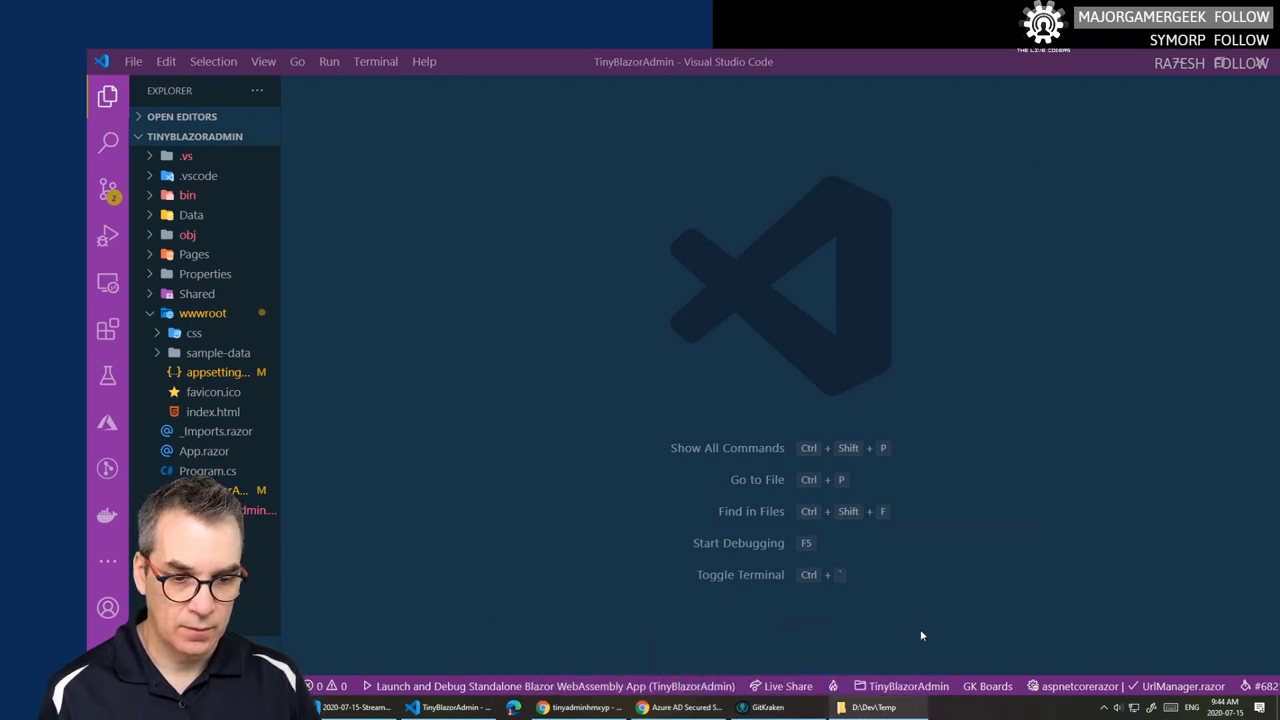
click(660, 655)
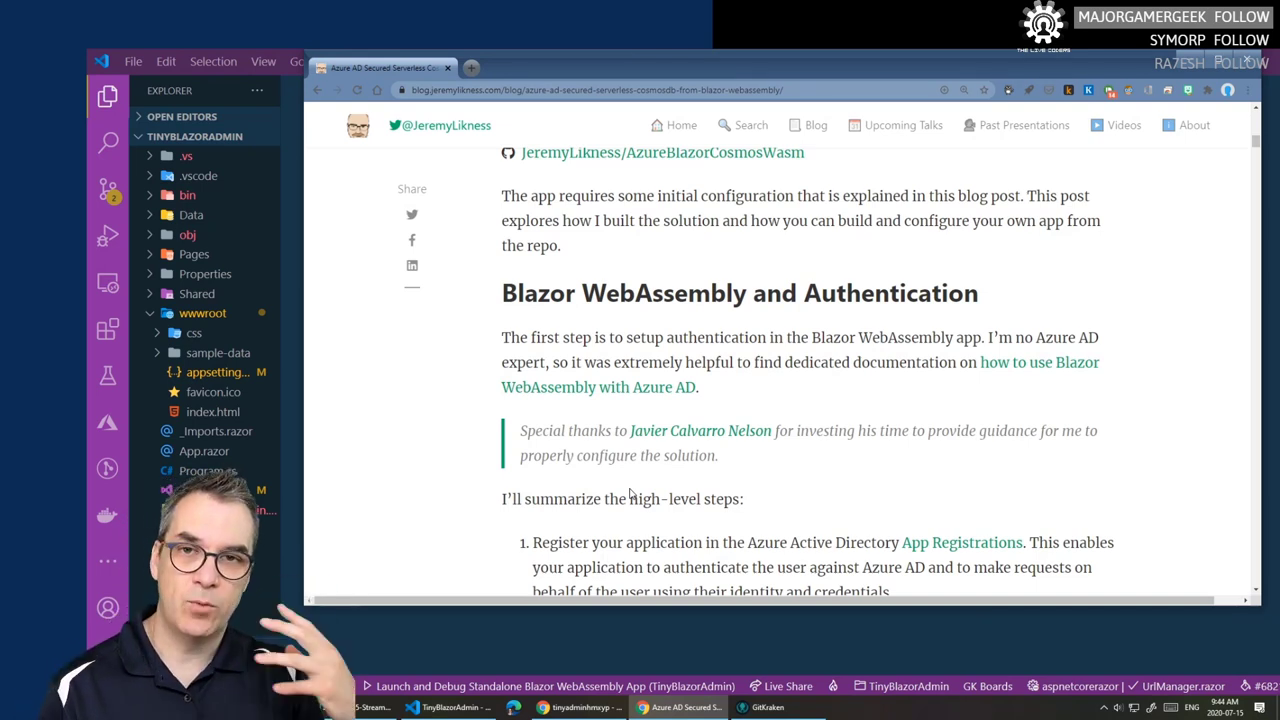
- Read through the blog's Azure AD authentication section, then return to the TinyBlazorAdmin VS Code window
scroll(622, 490, down, 3)
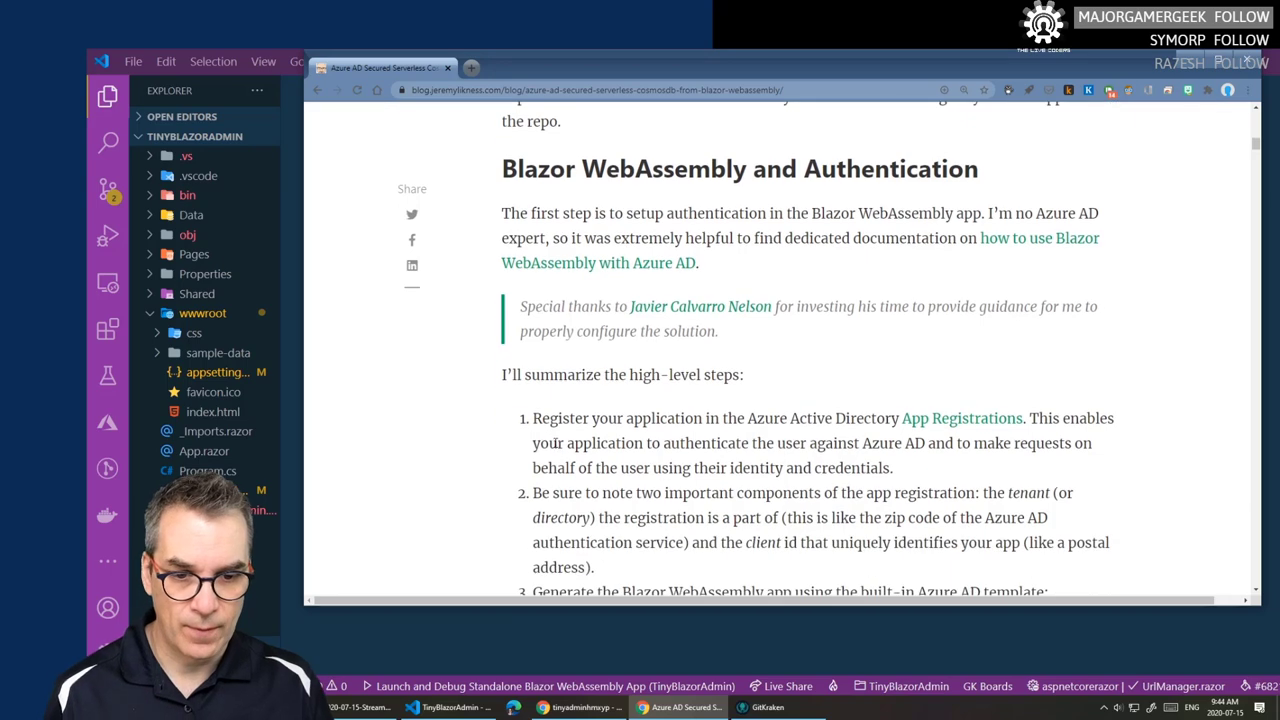
scroll(517, 292, down, 5)
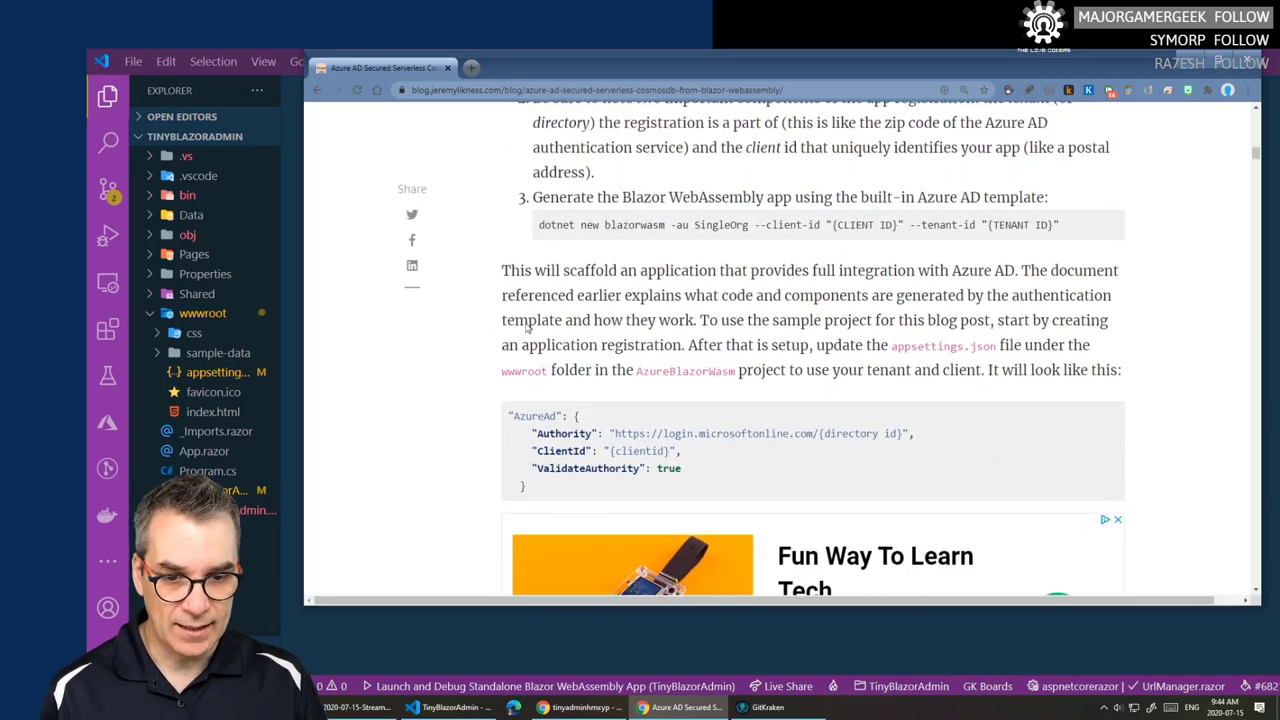
scroll(540, 360, down, 3)
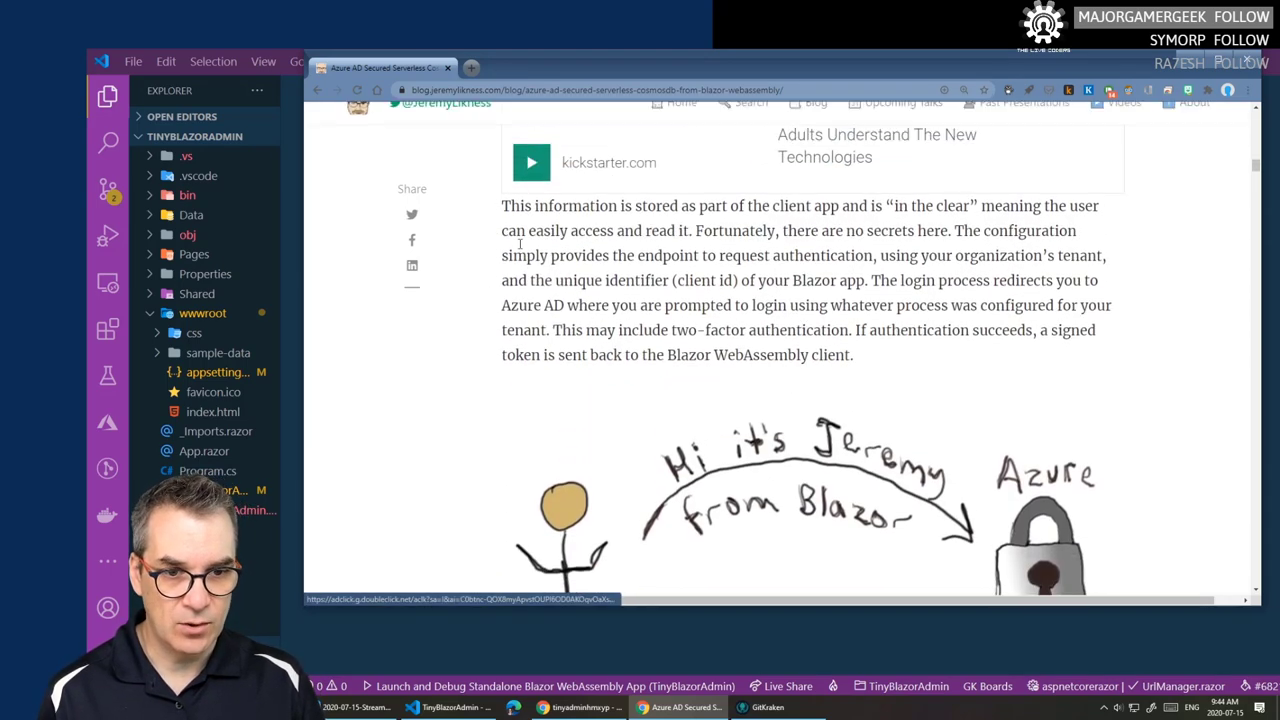
scroll(612, 350, down, 1)
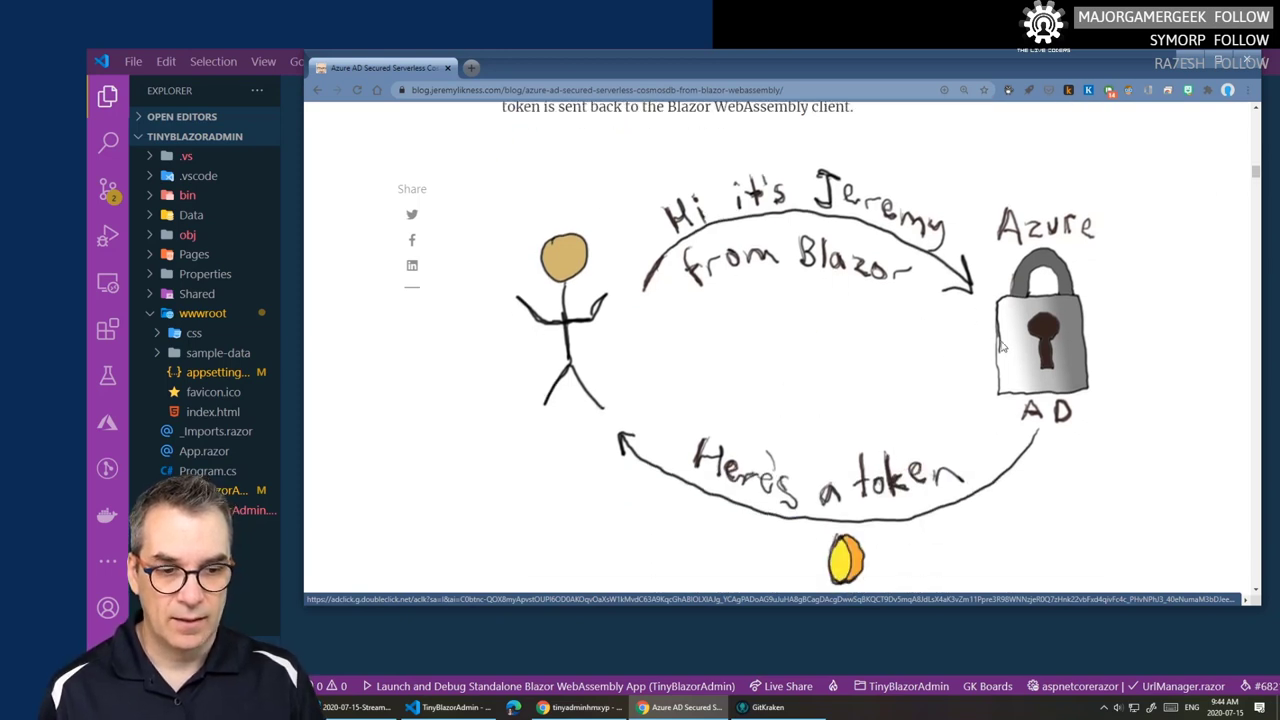
scroll(655, 464, down, 1)
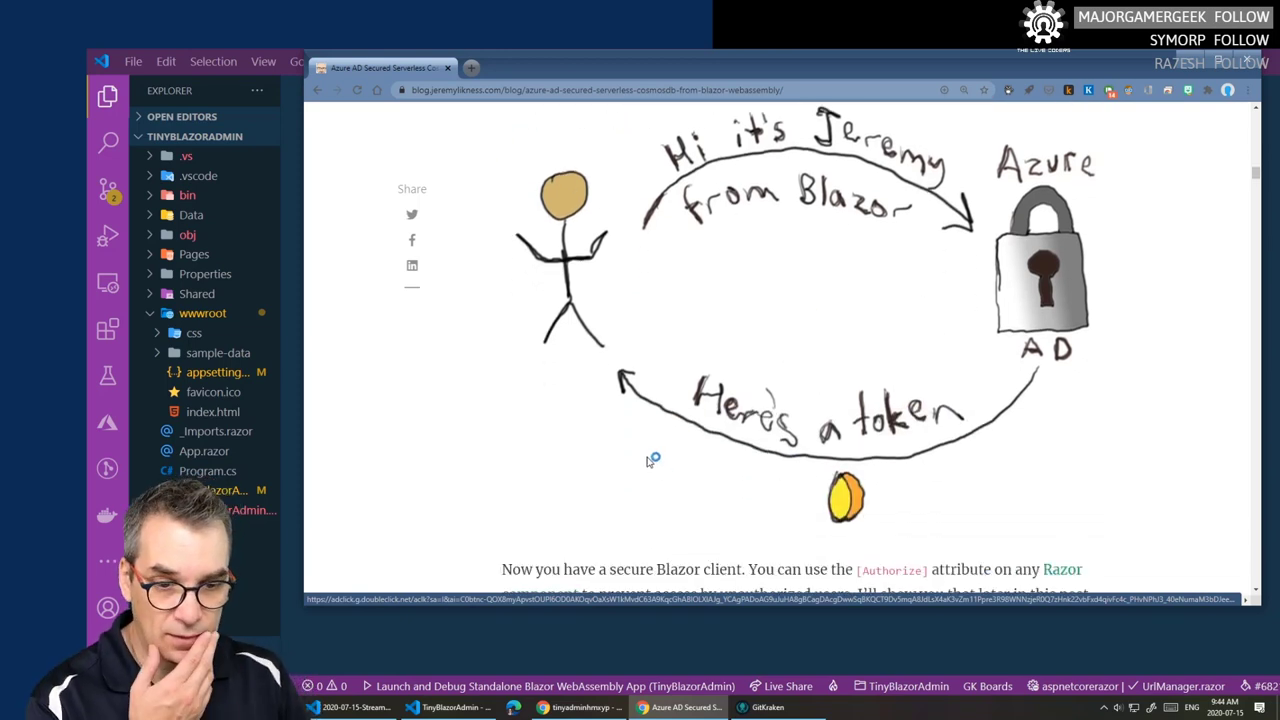
scroll(645, 450, up, 4)
scroll(621, 454, up, 1)
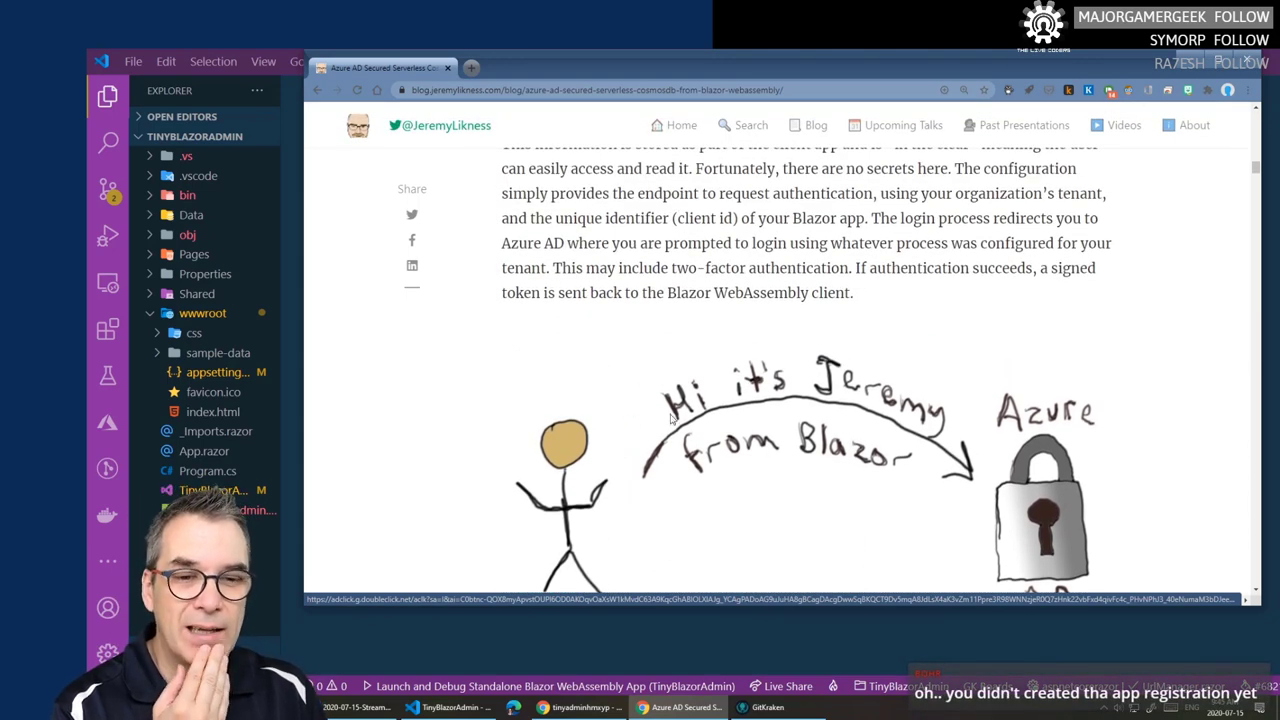
scroll(796, 424, up, 2)
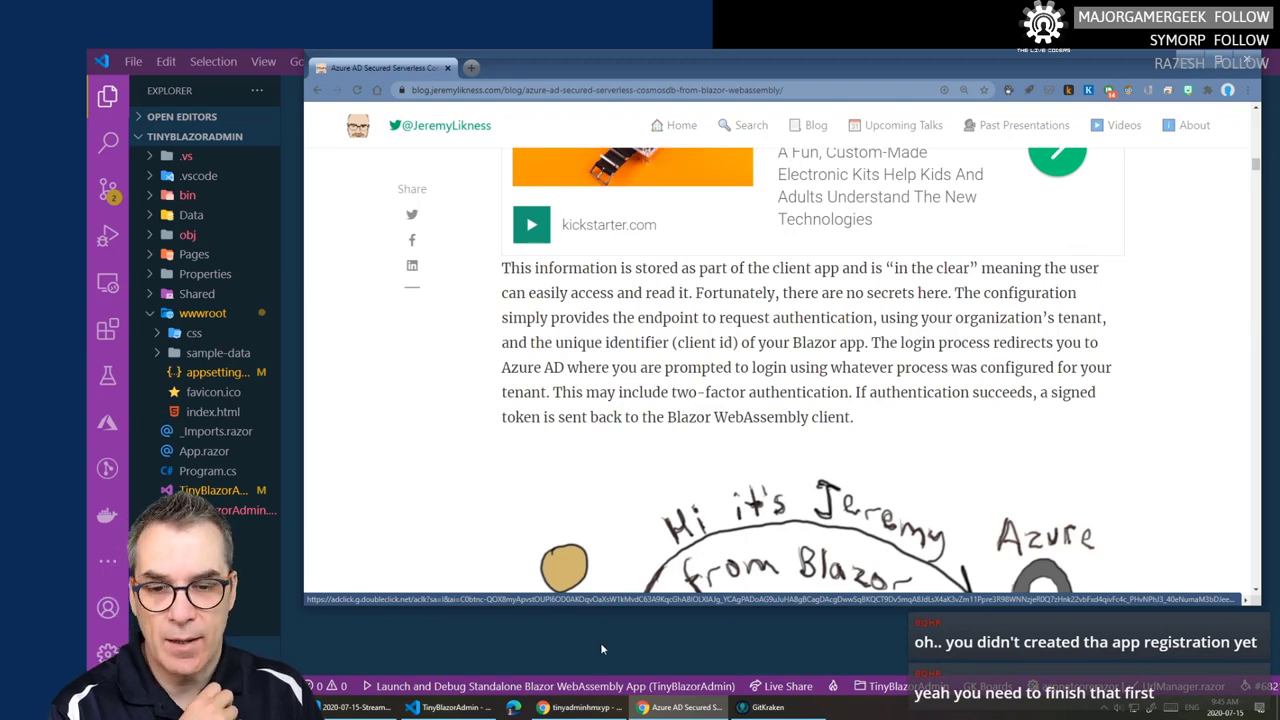
click(450, 707)
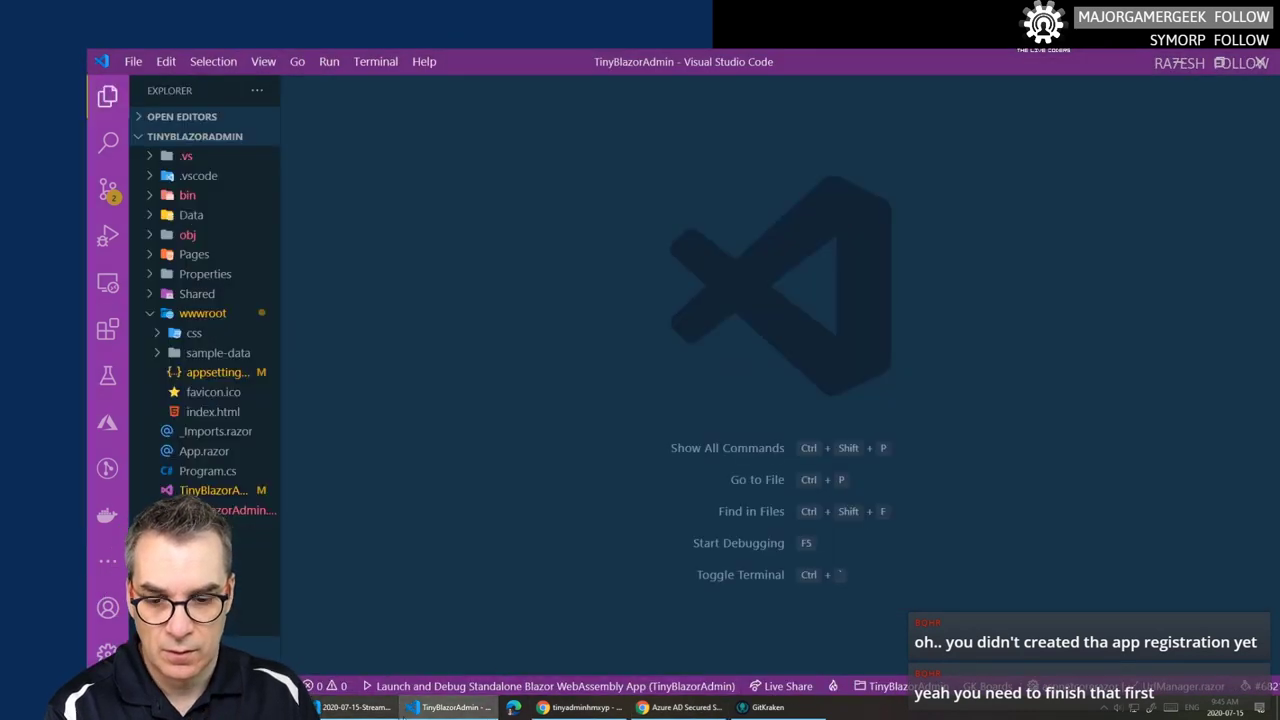
- Bring the Azure portal forward and open the TinyAdminDemo app overview
click(580, 707)
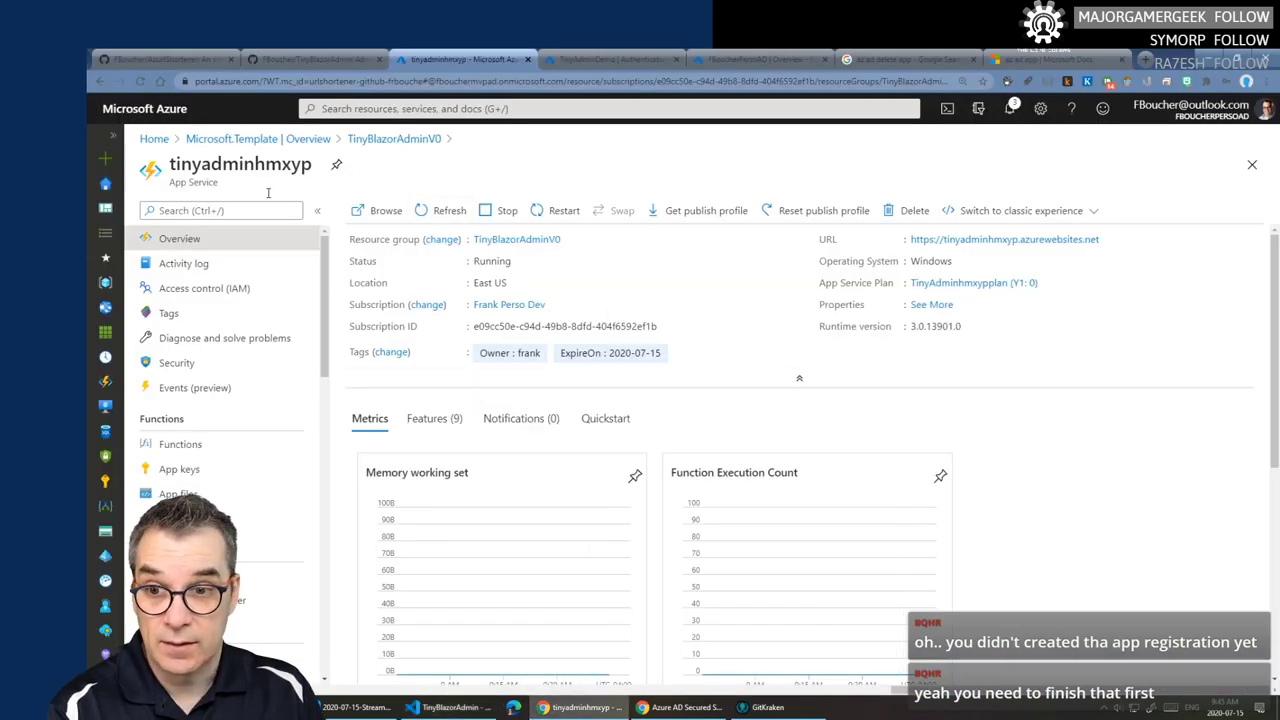
click(593, 56)
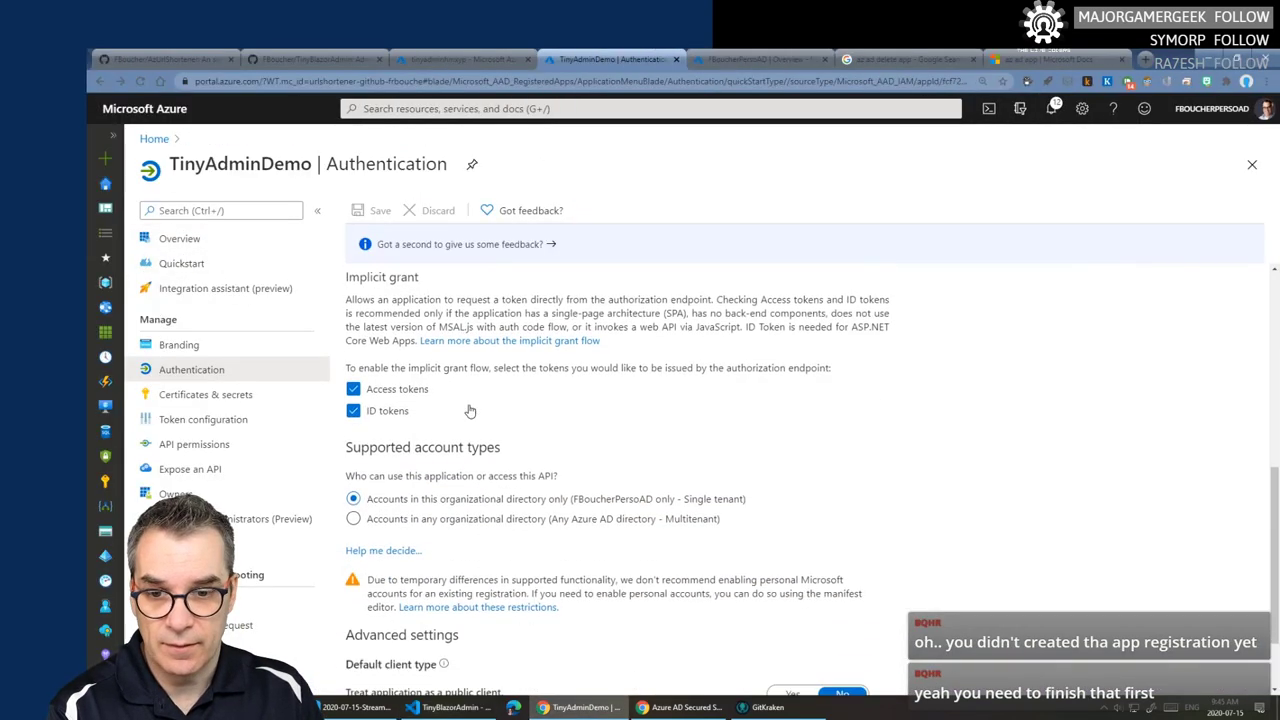
click(189, 241)
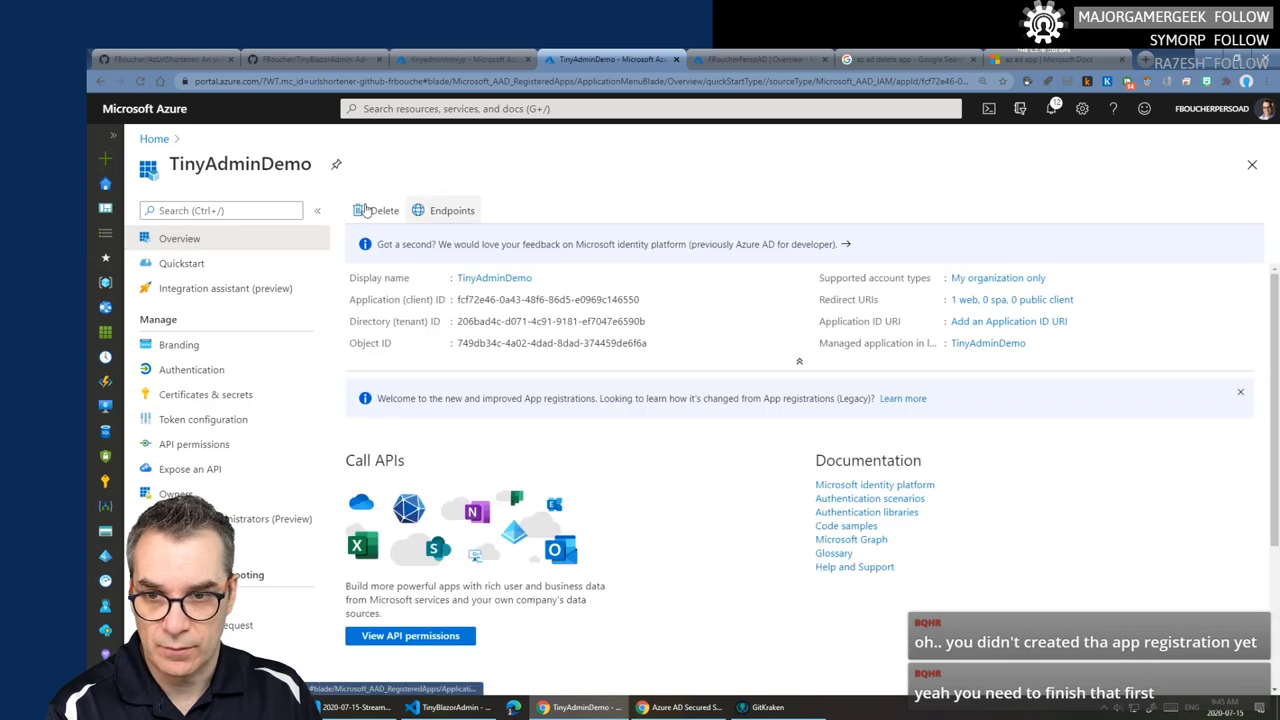
- List Azure Active Directory's app registrations to confirm TinyAdminDemo, then return to the 'az ad delete app' results
click(155, 140)
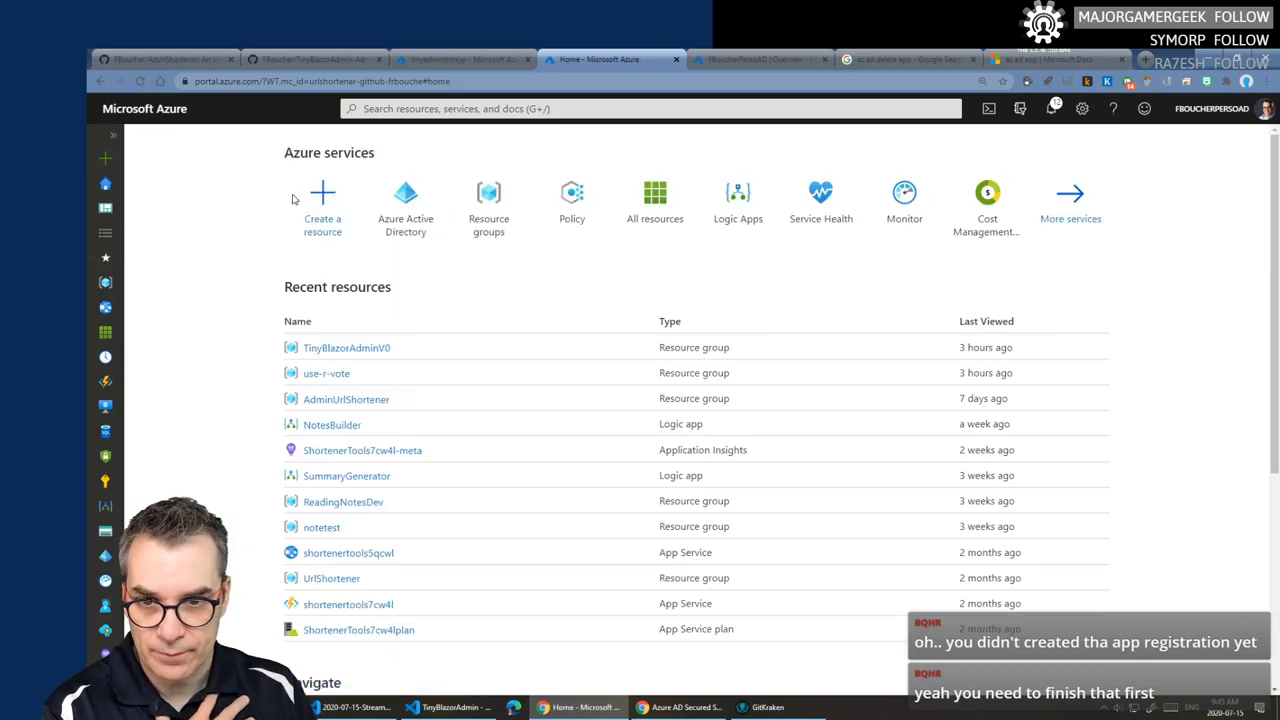
click(412, 200)
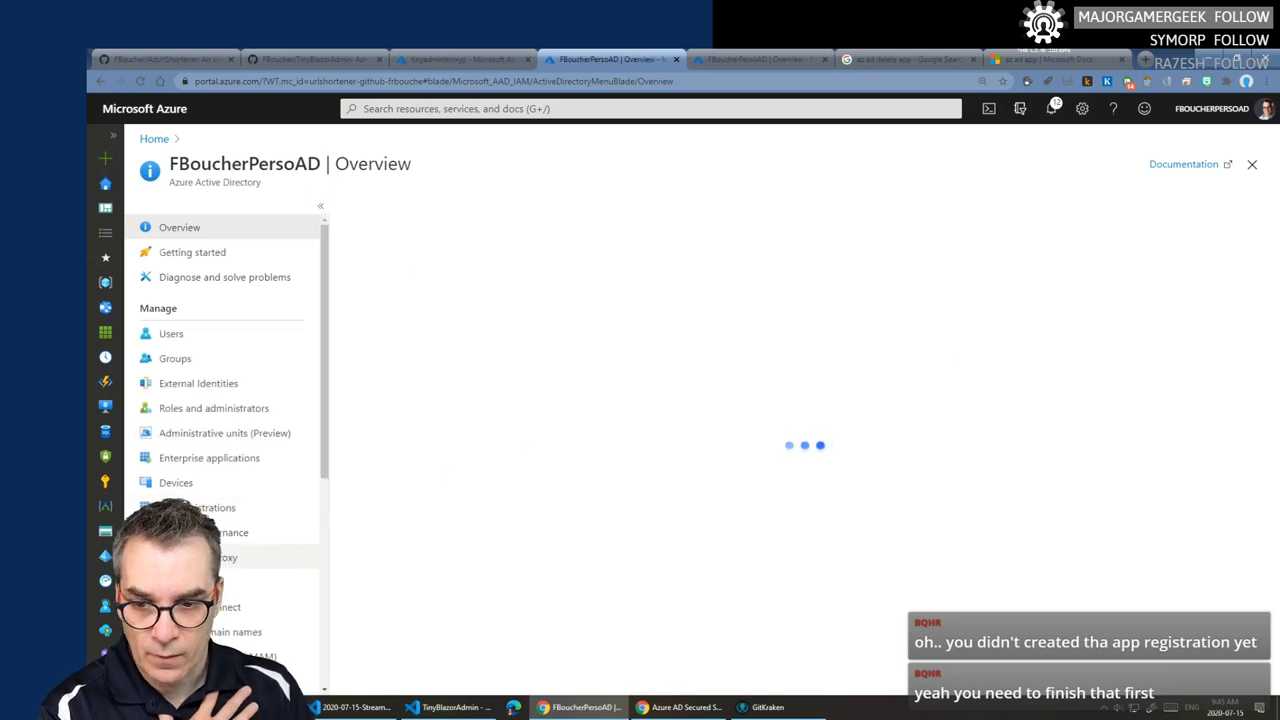
click(210, 508)
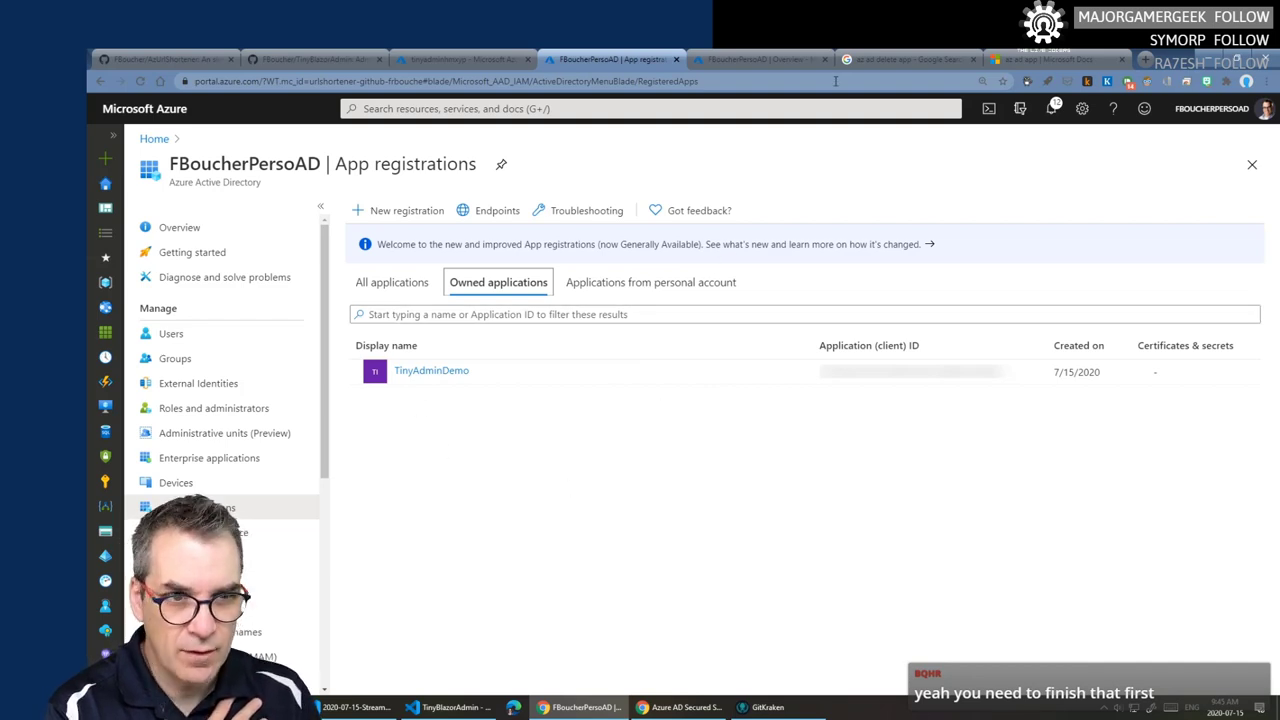
click(900, 59)
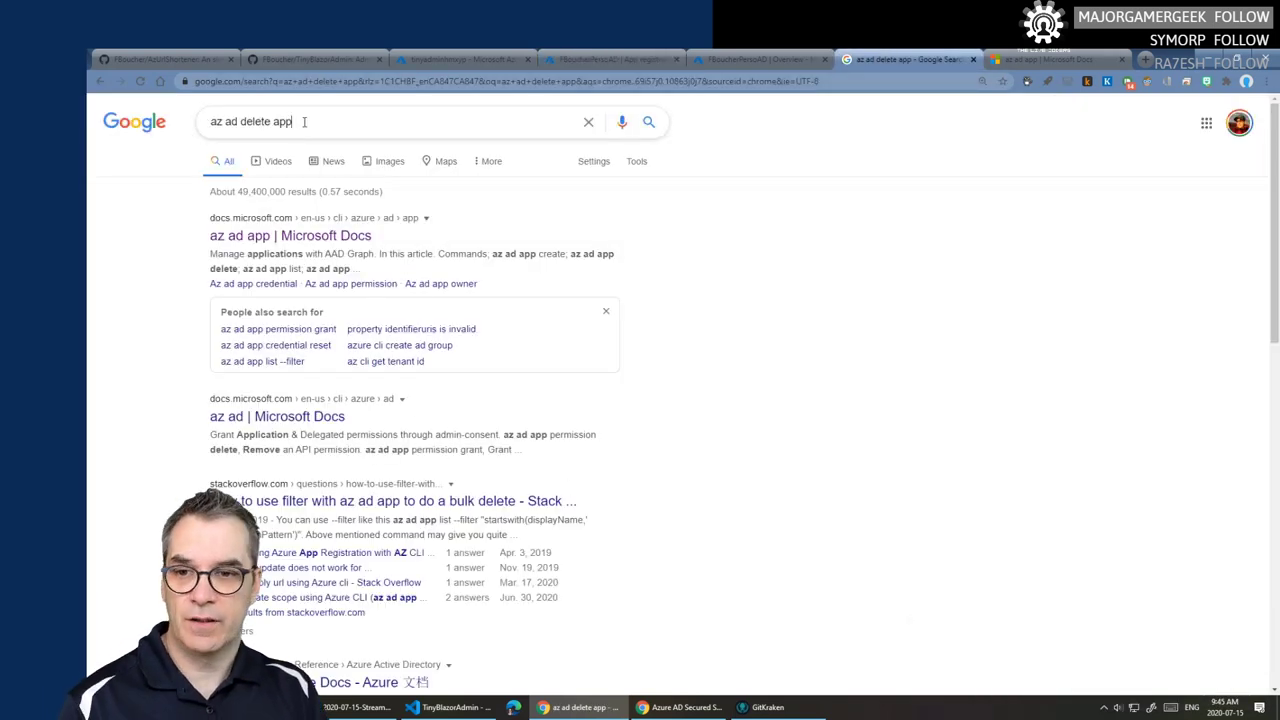
- Search Google for 'fiddler', close the az ad app docs tab, and open Telerik's Fiddler page
drag(304, 121, 96, 104)
text(fiddler)
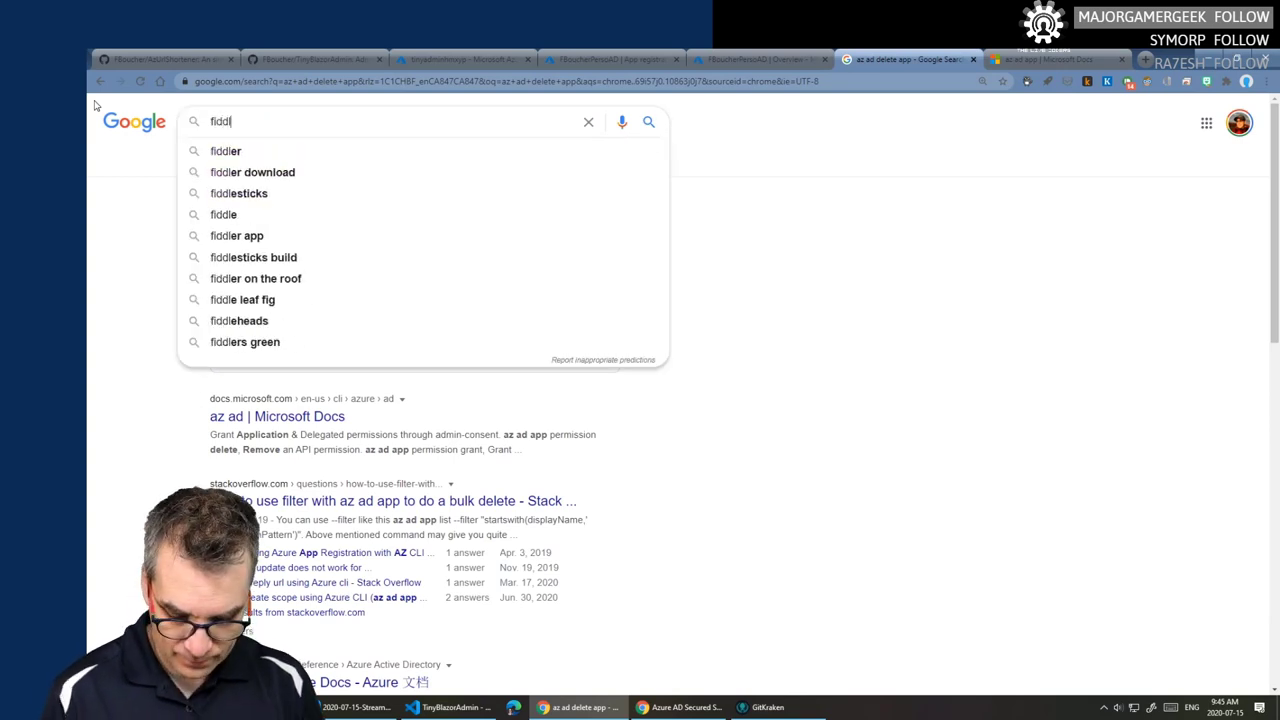
key(Return)
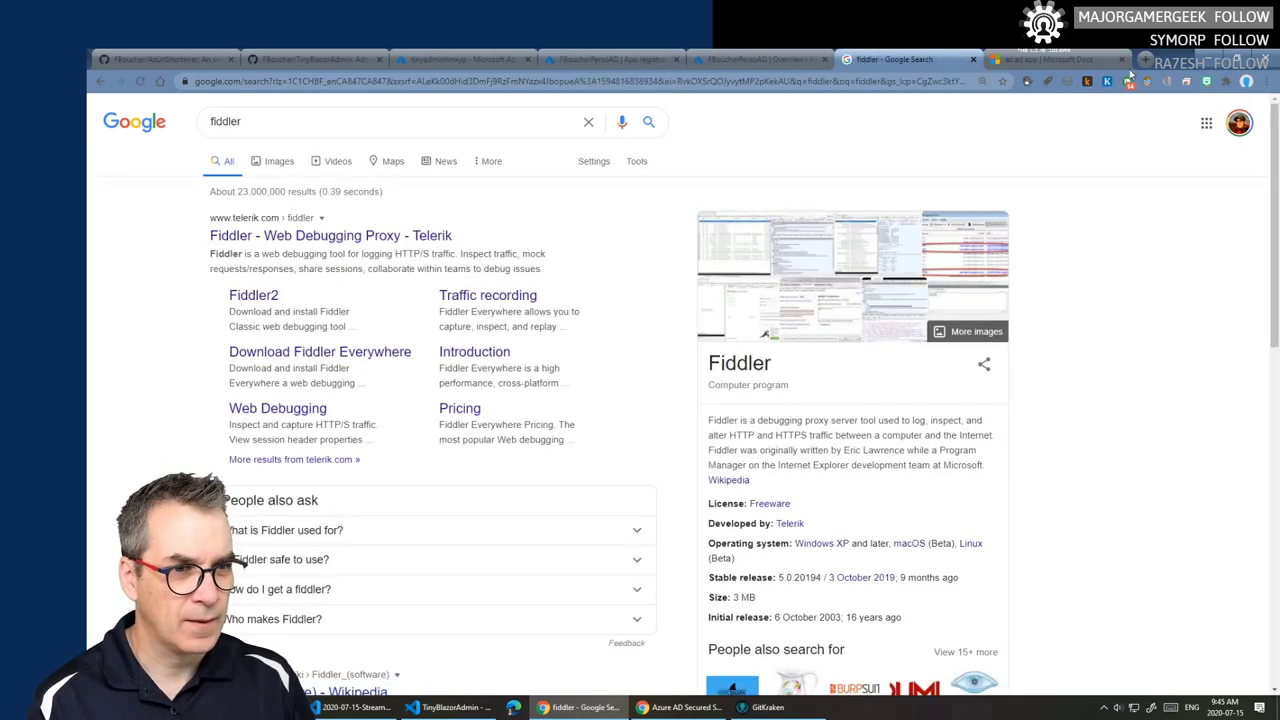
click(1121, 59)
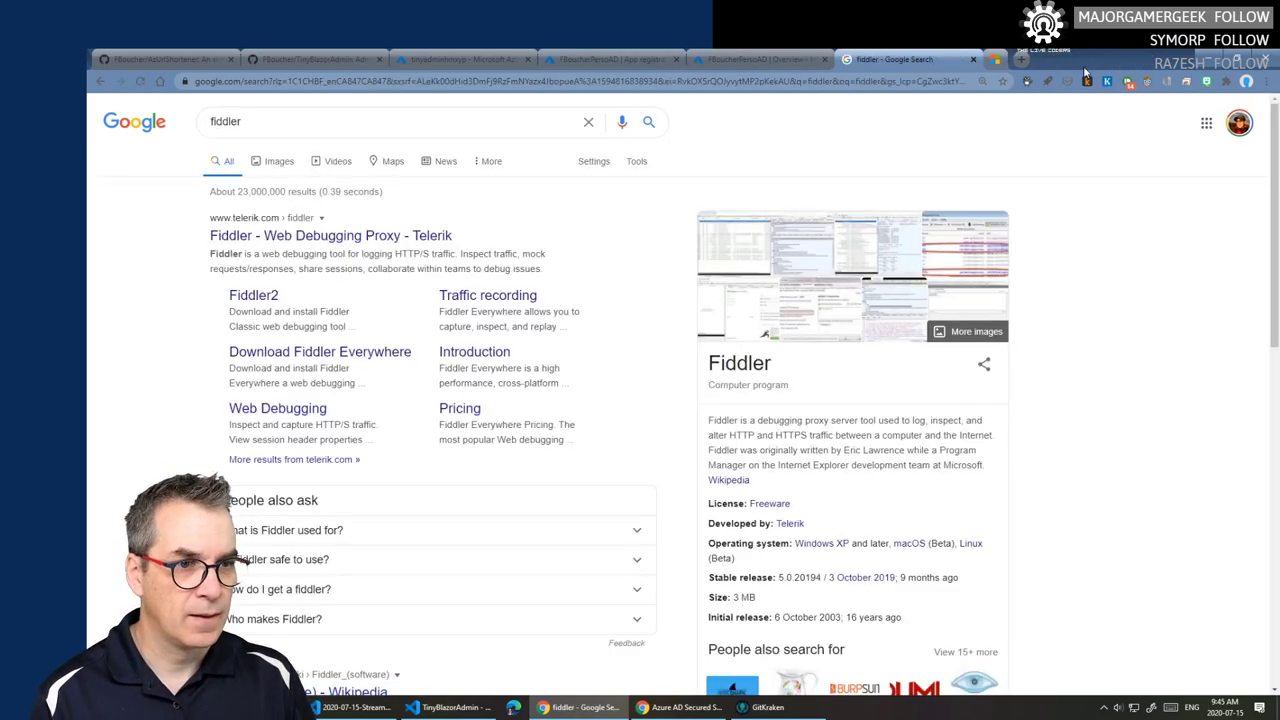
click(332, 237)
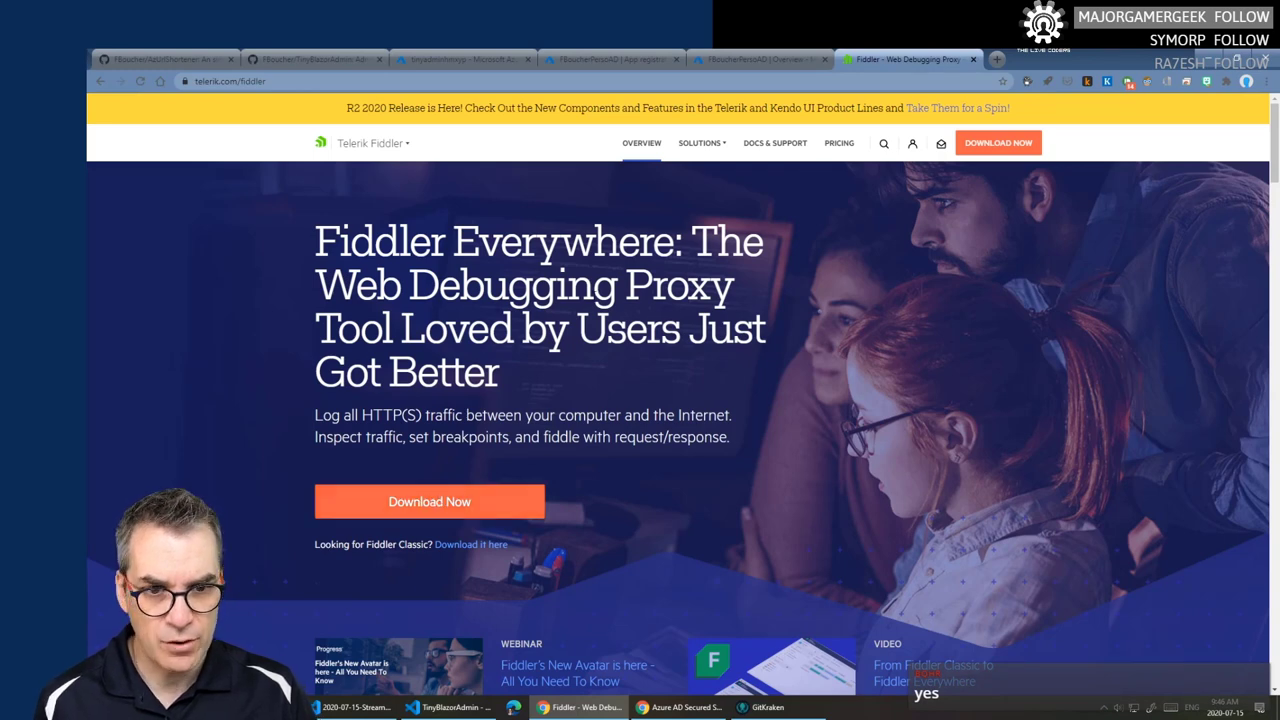
- Fill the Fiddler Everywhere download form from saved details, tick consent and licence, and download for Windows
click(446, 505)
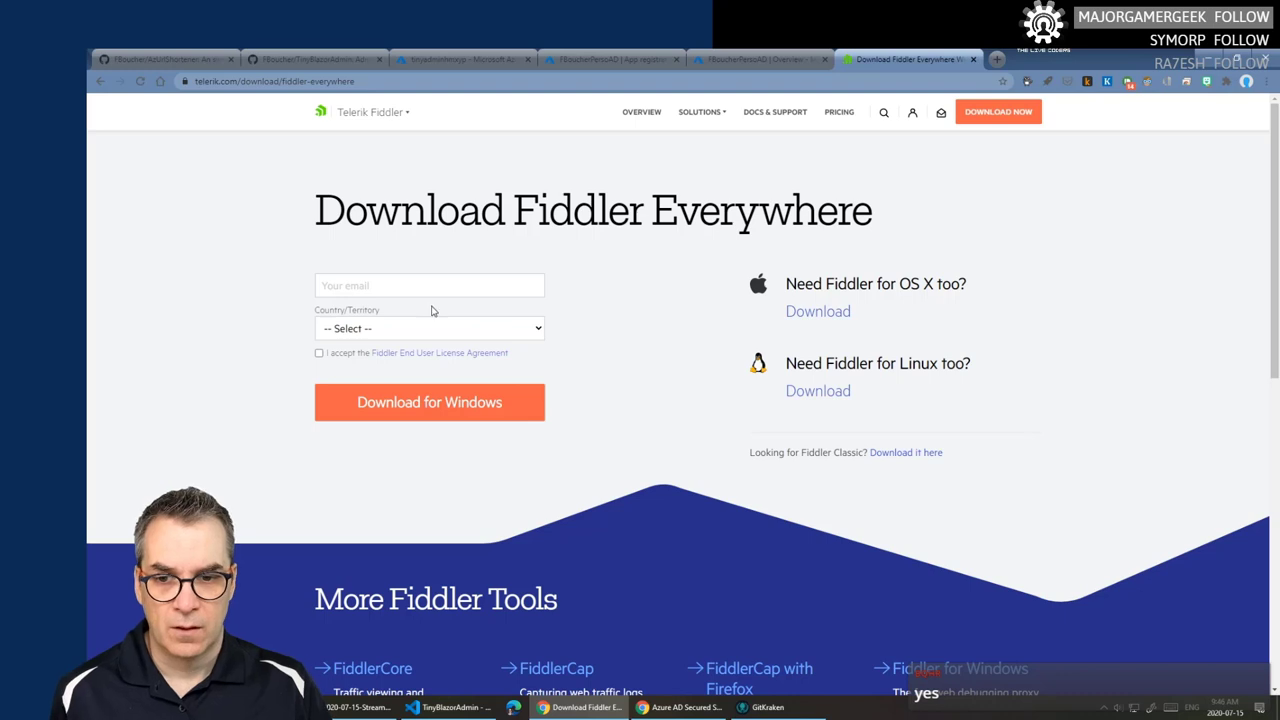
click(465, 410)
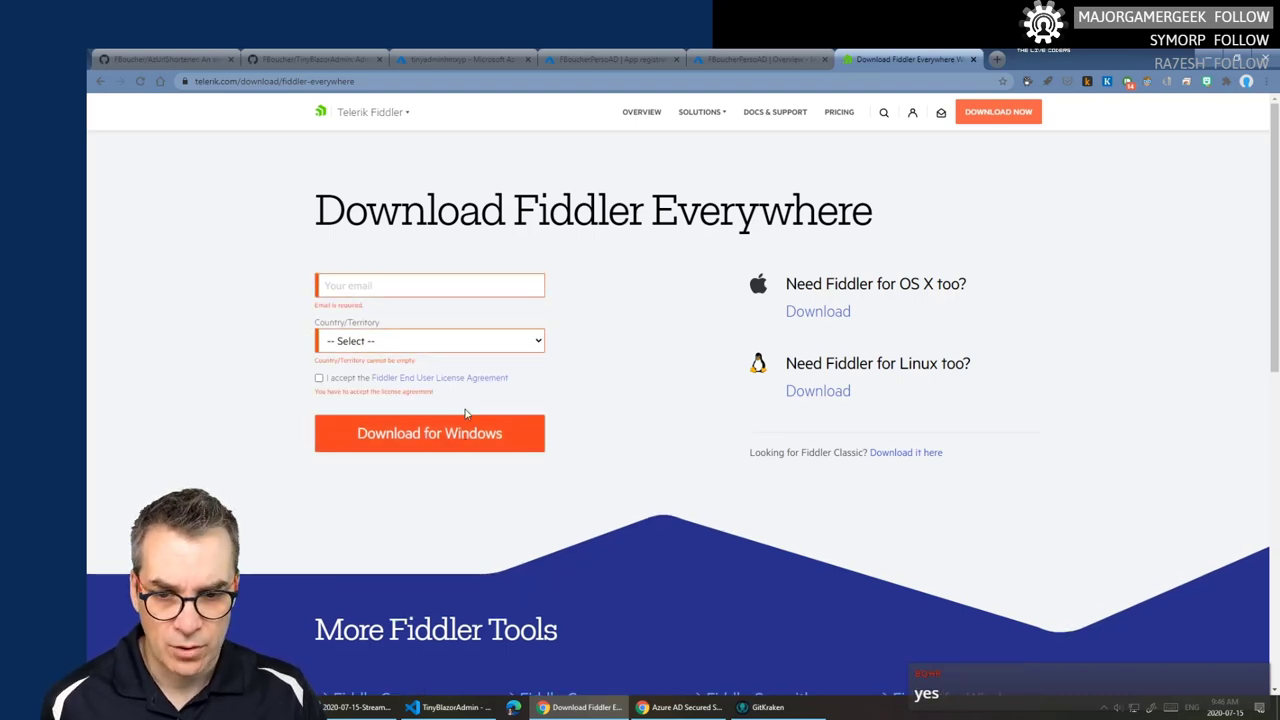
click(471, 286)
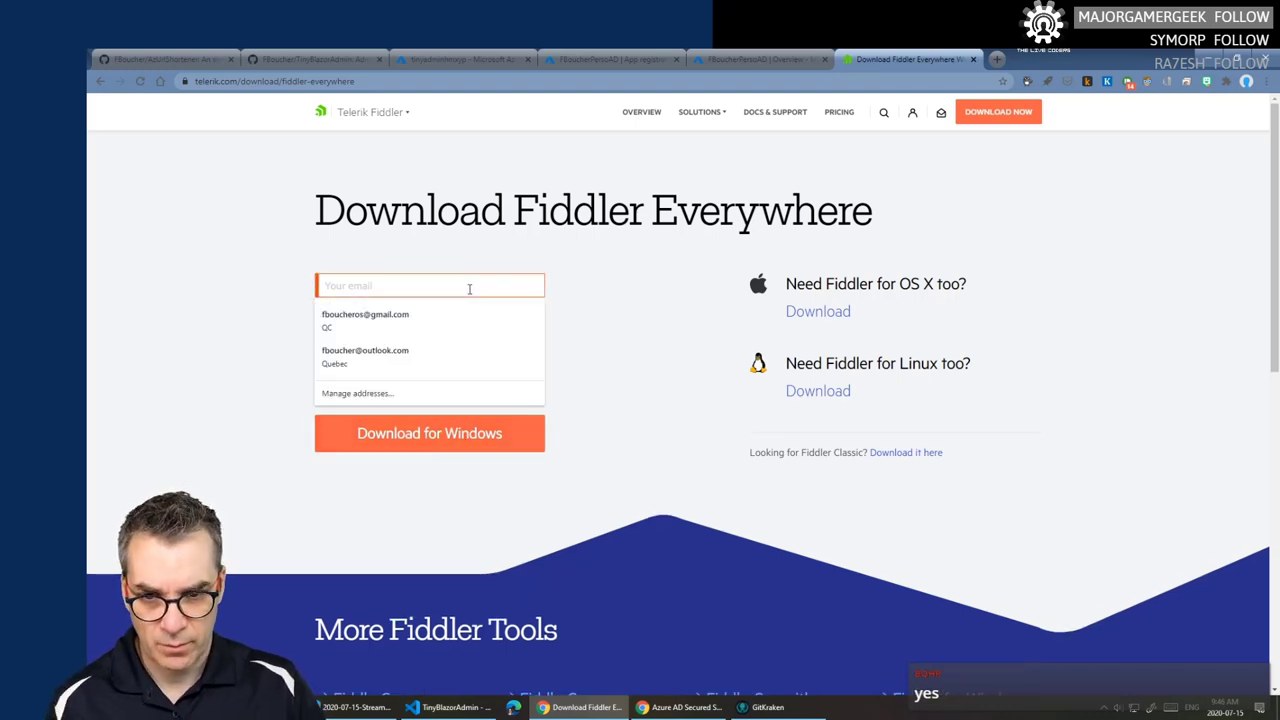
click(393, 355)
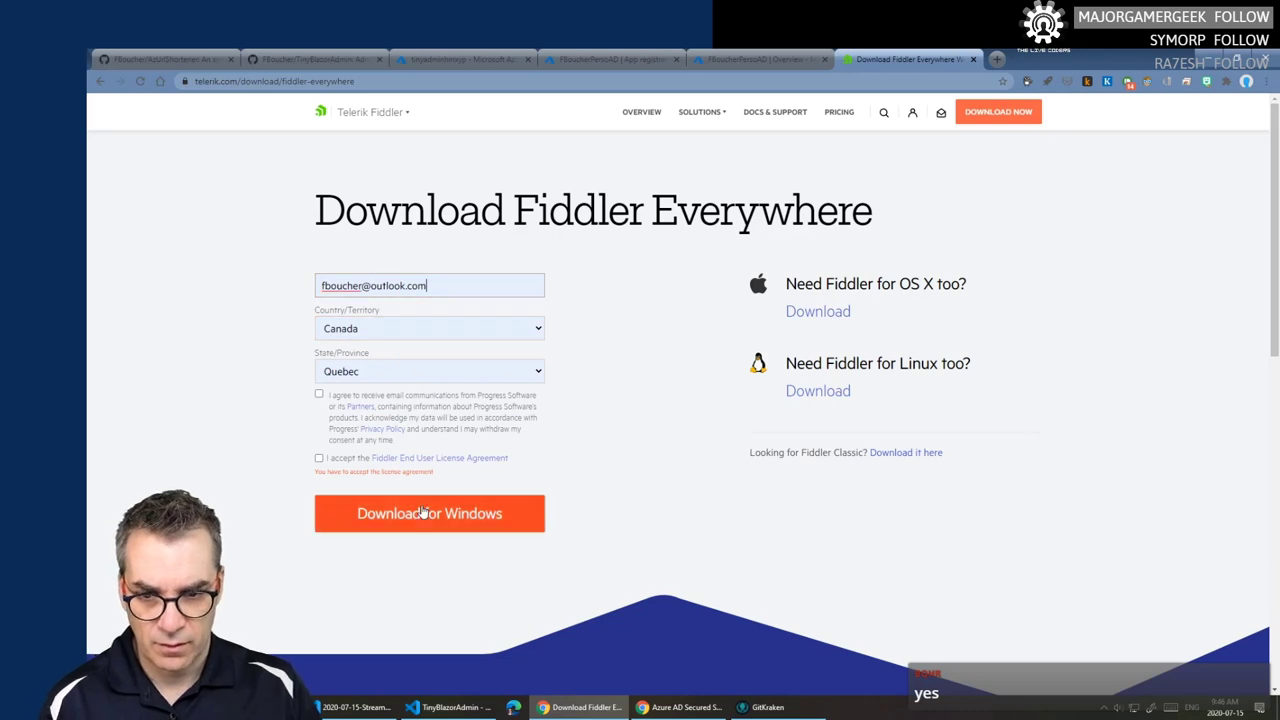
click(319, 394)
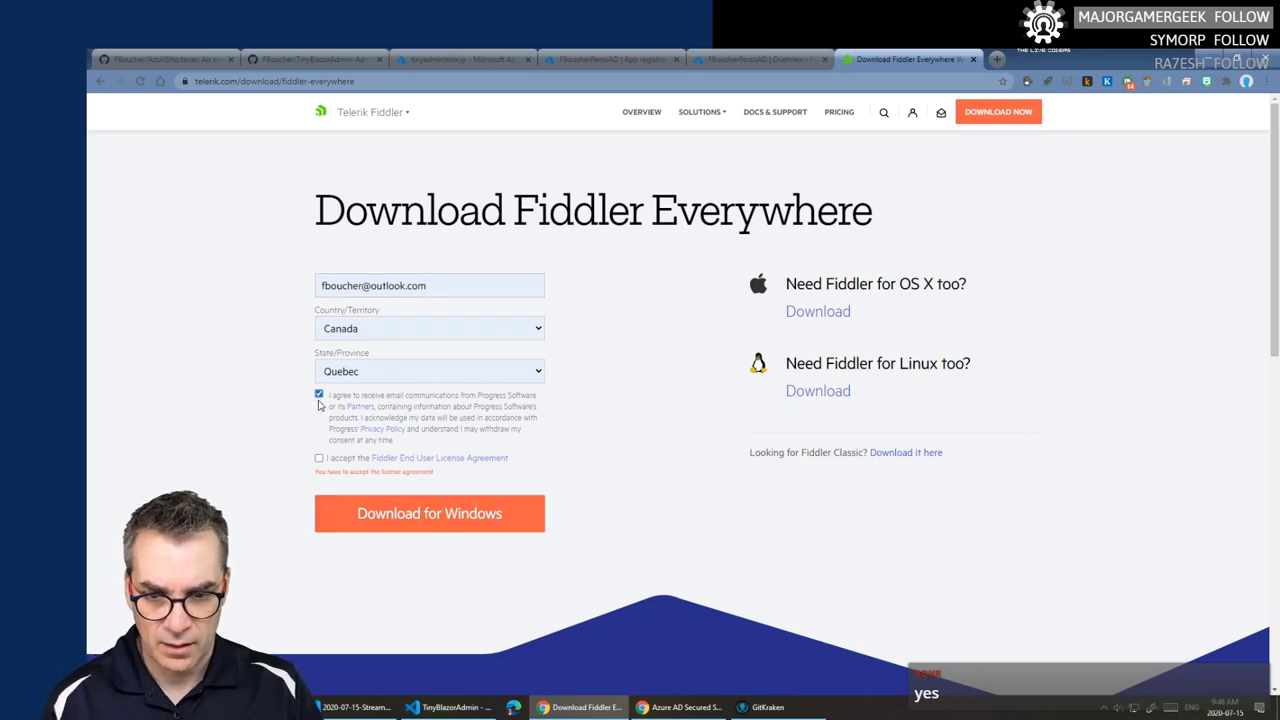
click(319, 459)
click(426, 510)
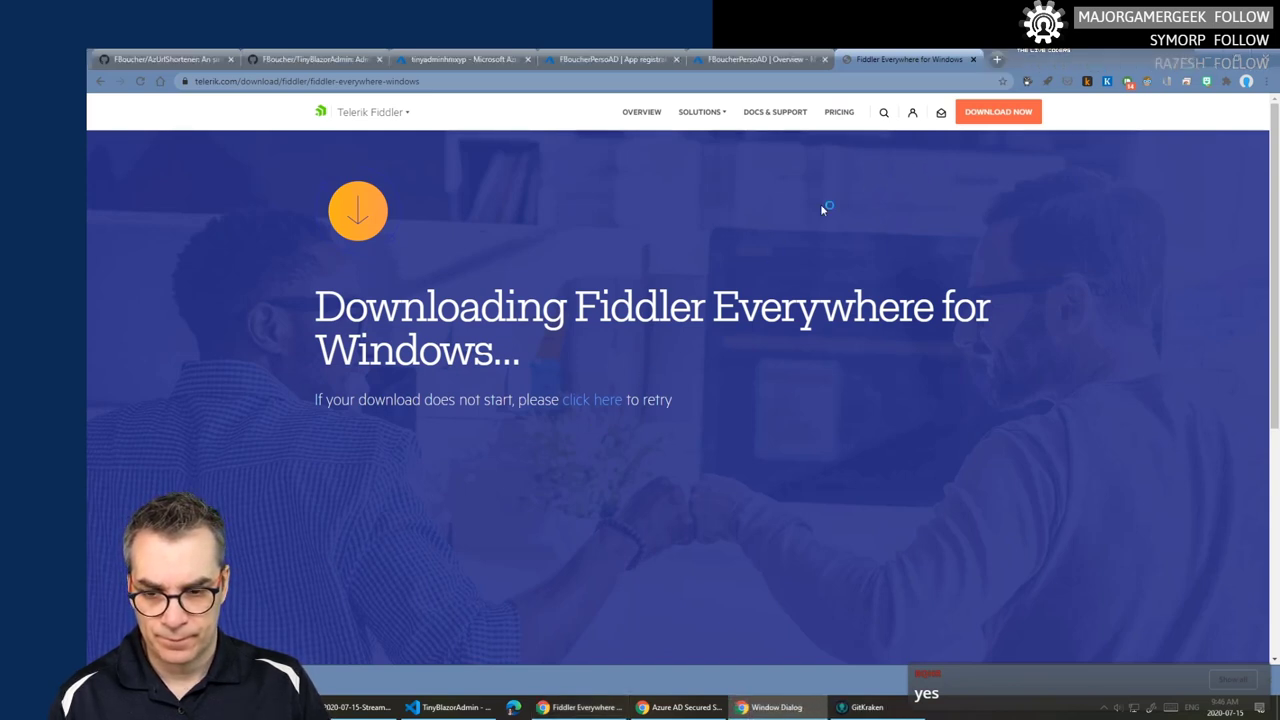
click(973, 59)
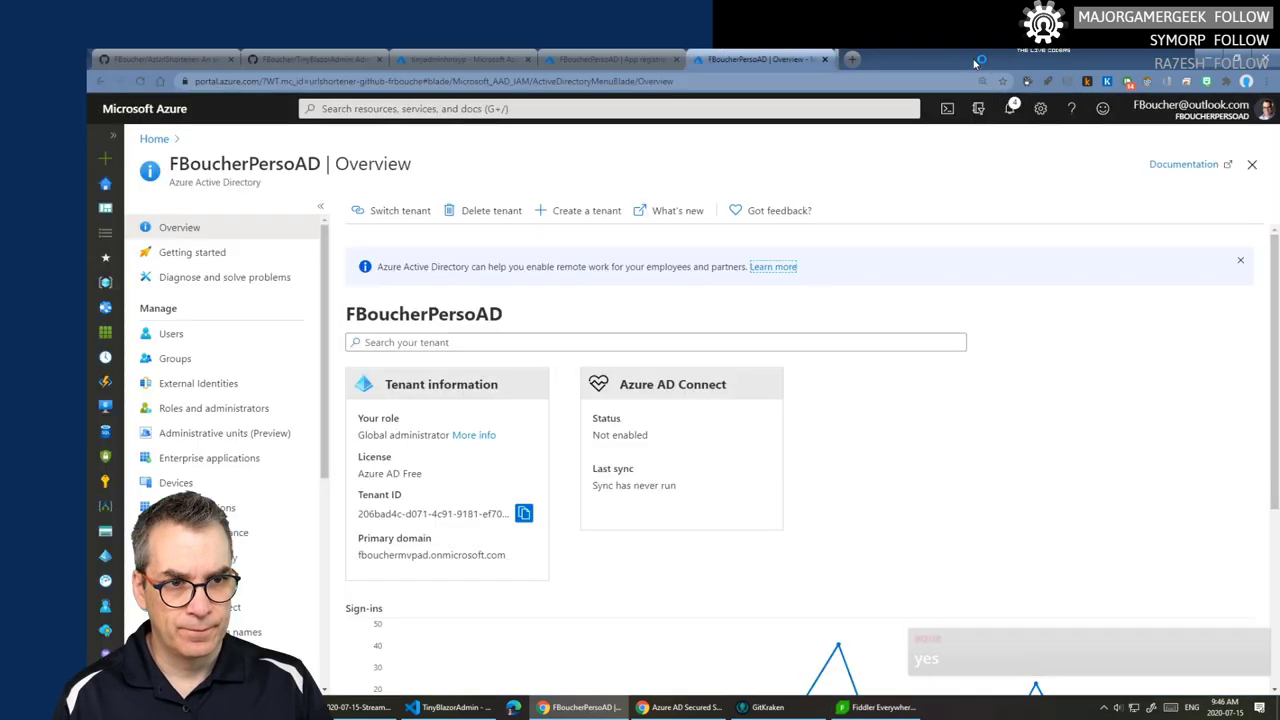
click(450, 707)
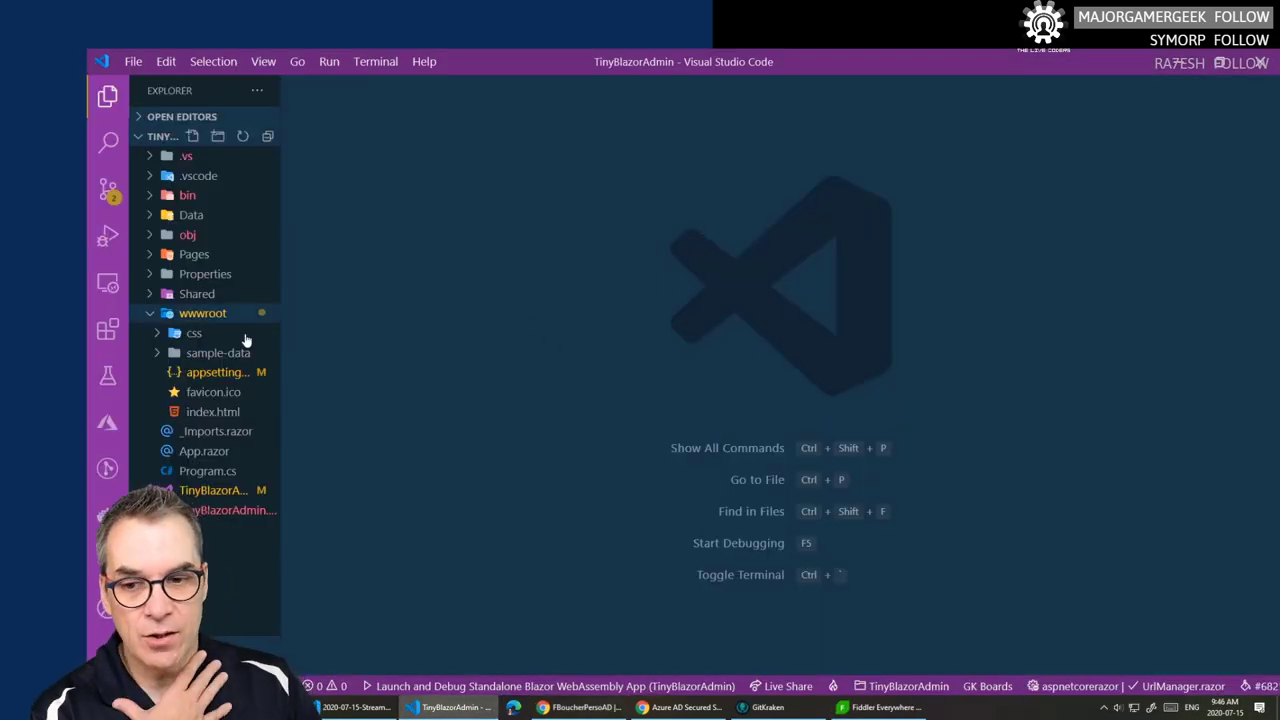
click(208, 472)
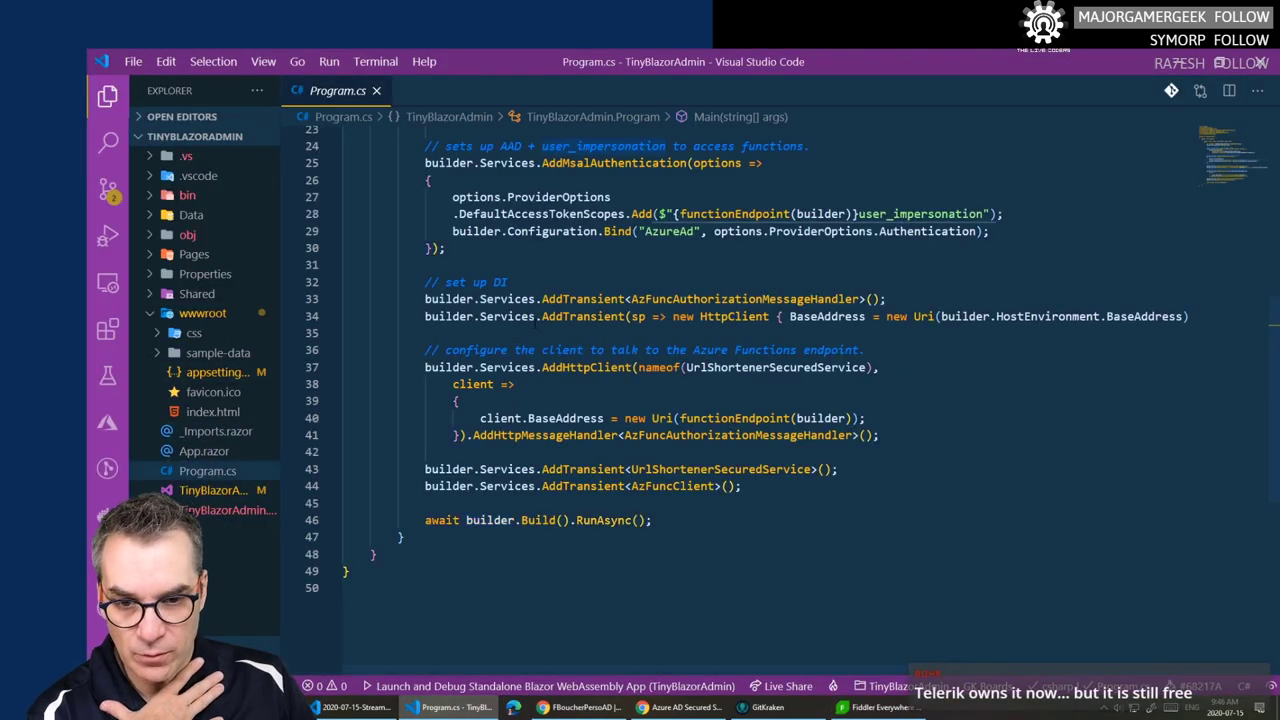
scroll(535, 323, up, 4)
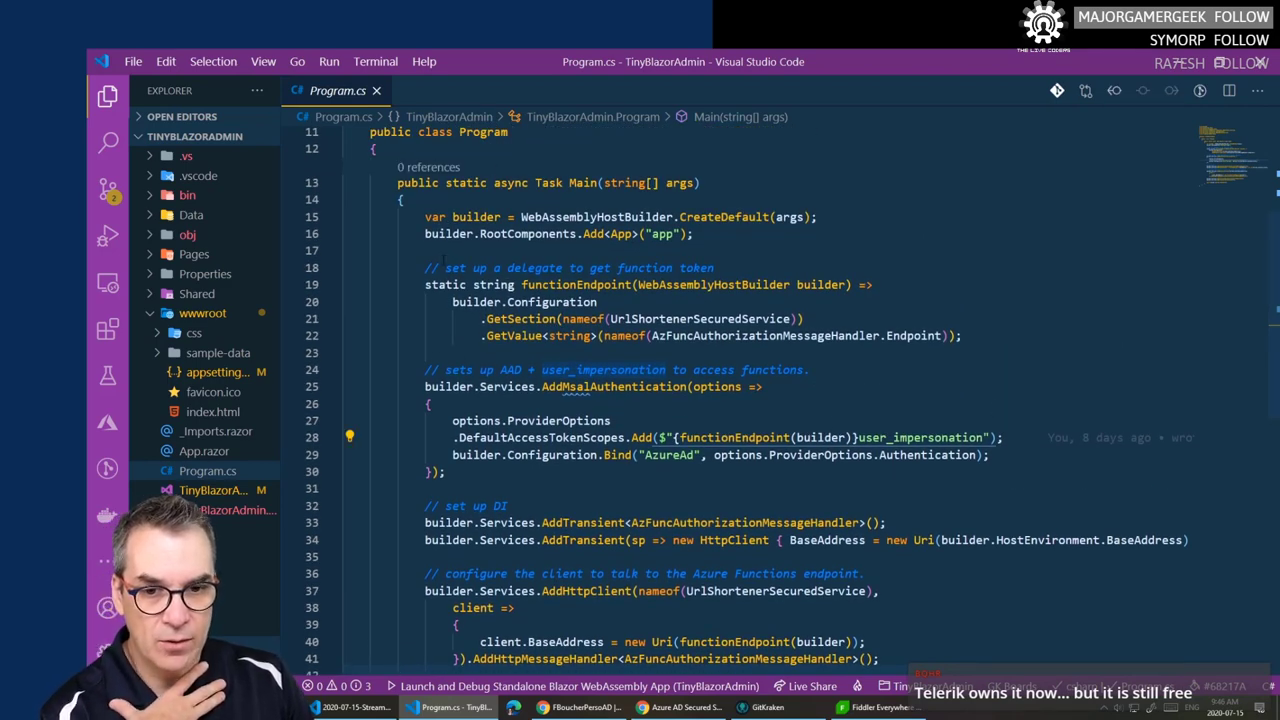
drag(424, 268, 648, 336)
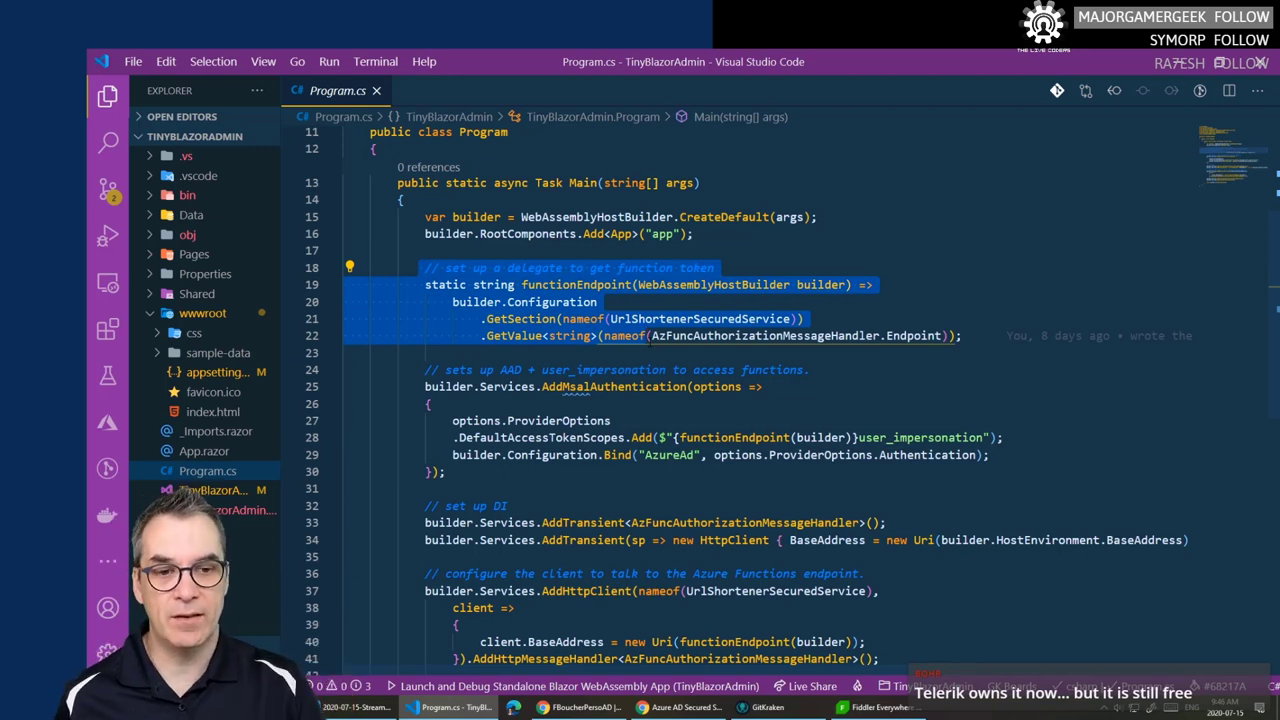
mouse_move(912, 336)
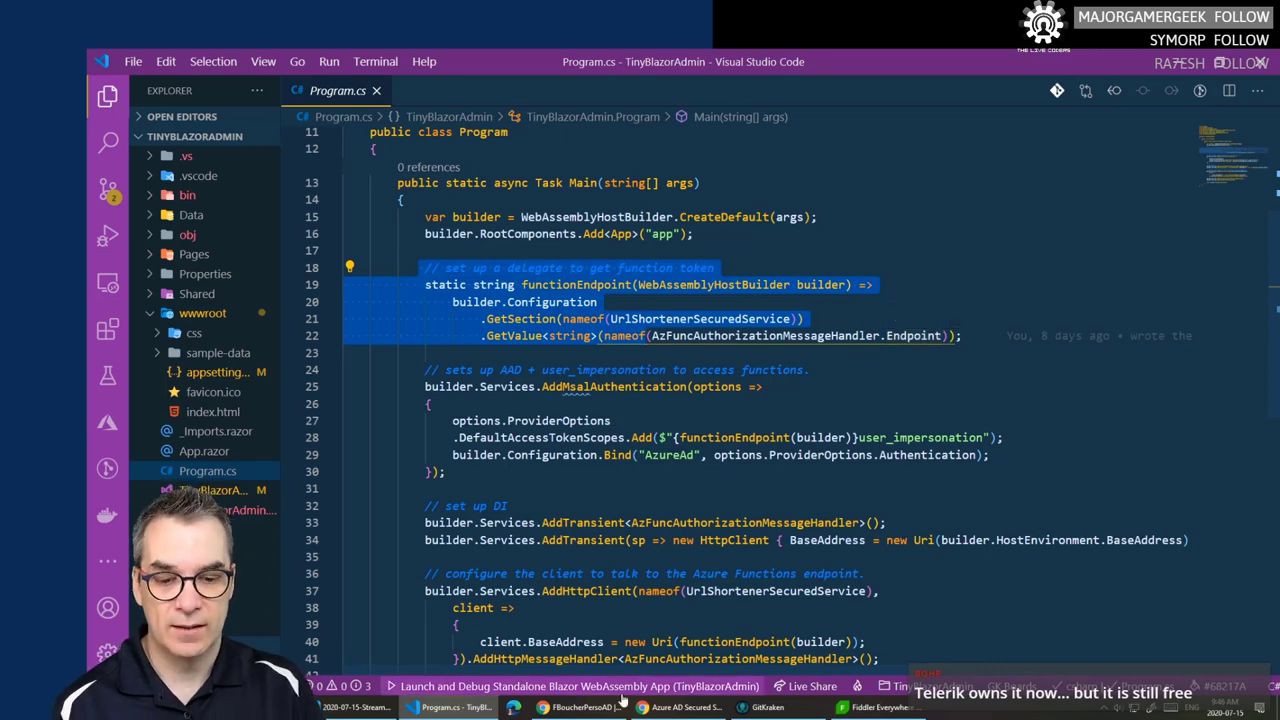
- Look over the Azure AD serverless blog post, then bring up the Fiddler Everywhere Setup License Agreement
click(677, 712)
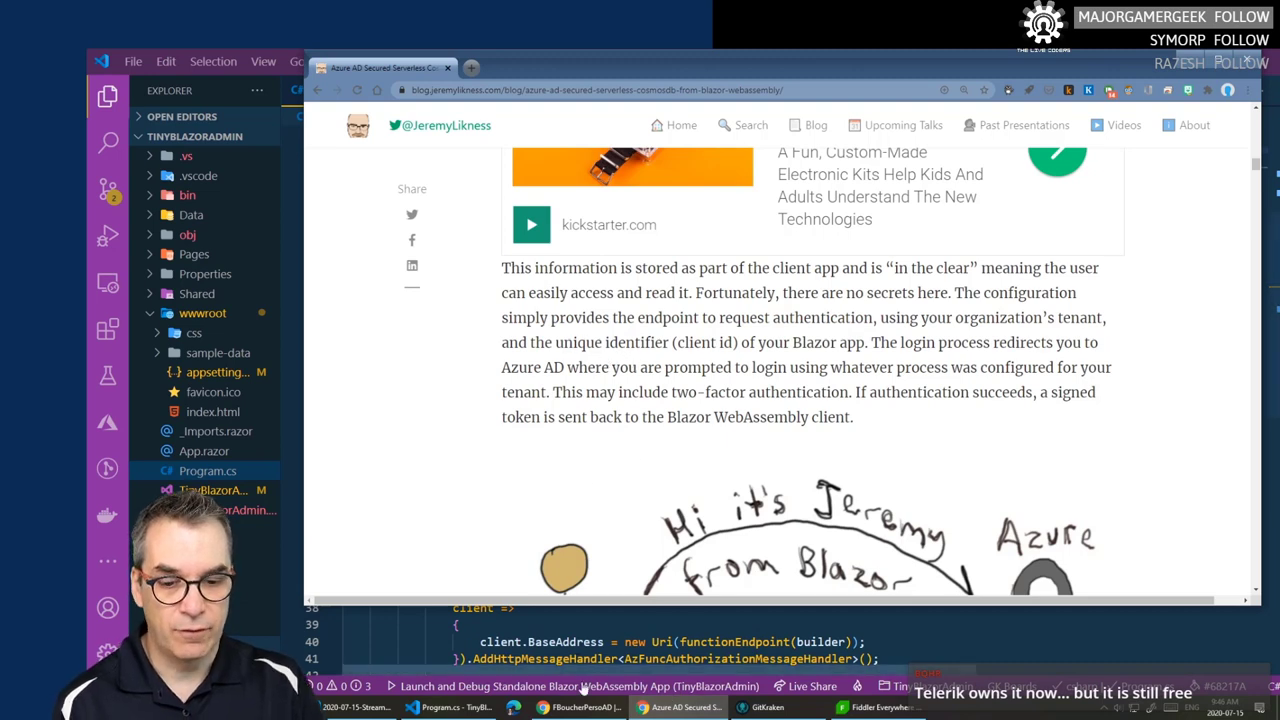
mouse_move(595, 700)
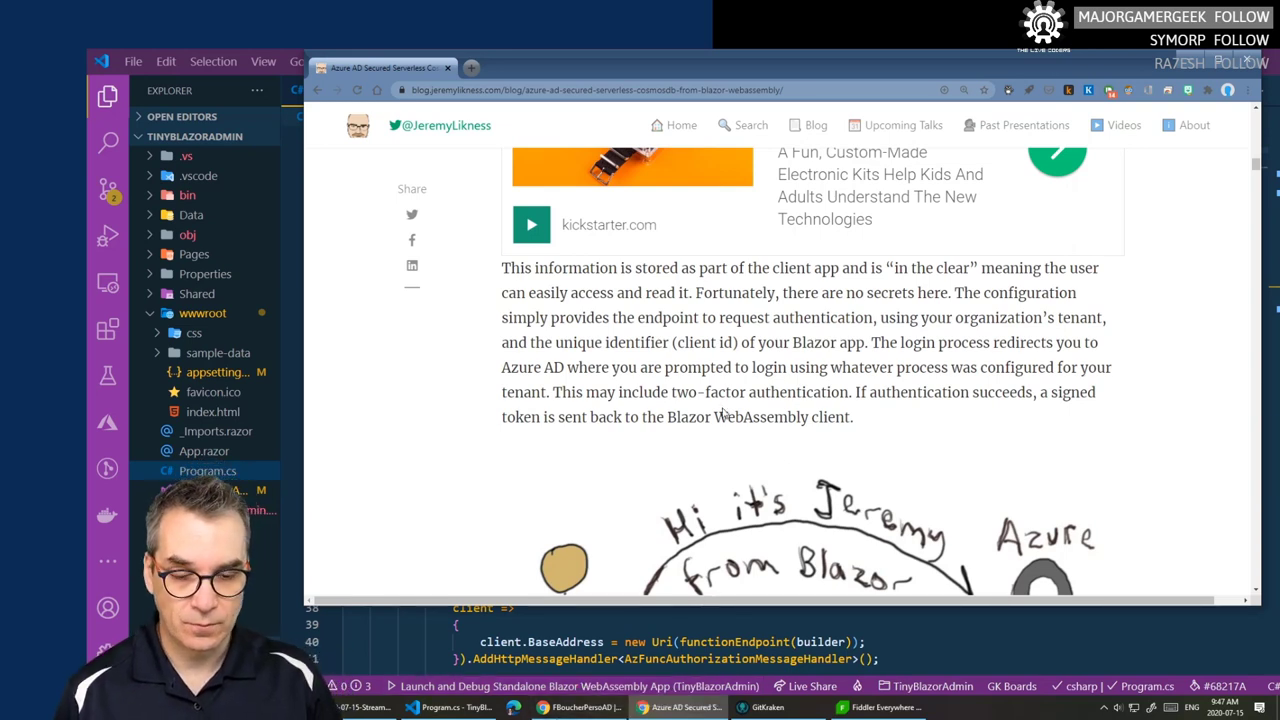
scroll(686, 470, down, 2)
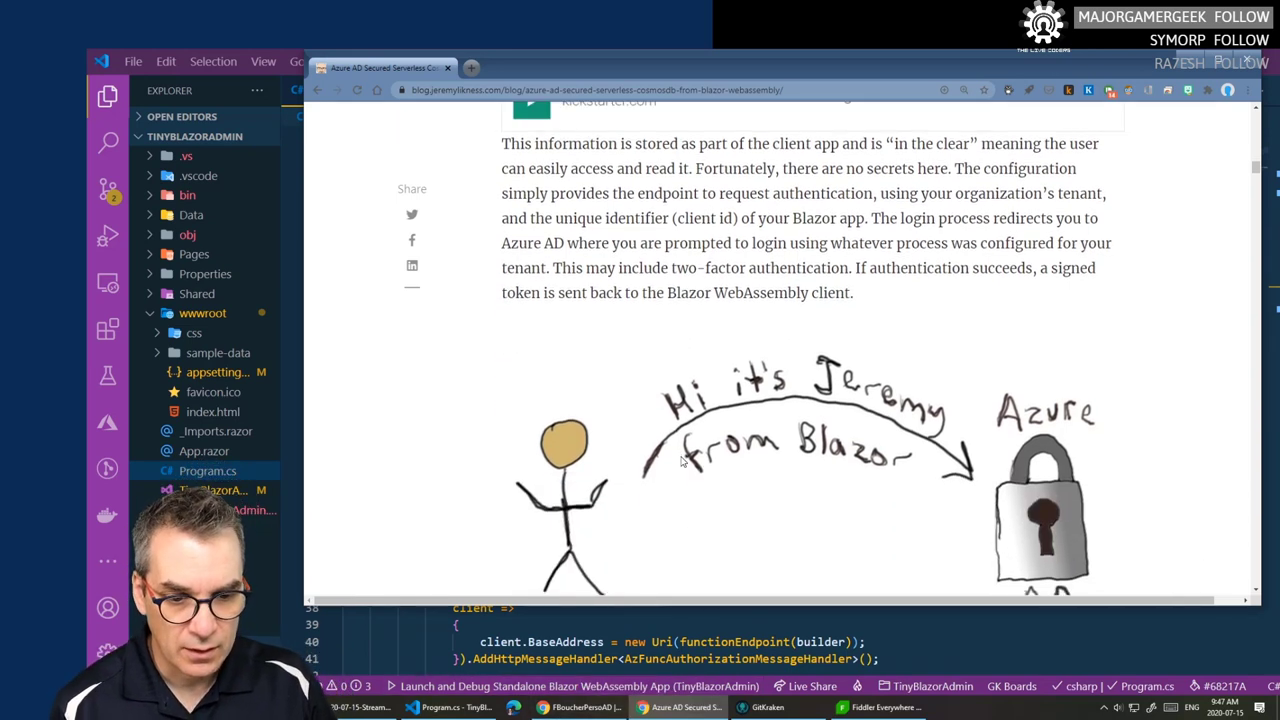
scroll(684, 464, up, 1)
scroll(680, 460, up, 1)
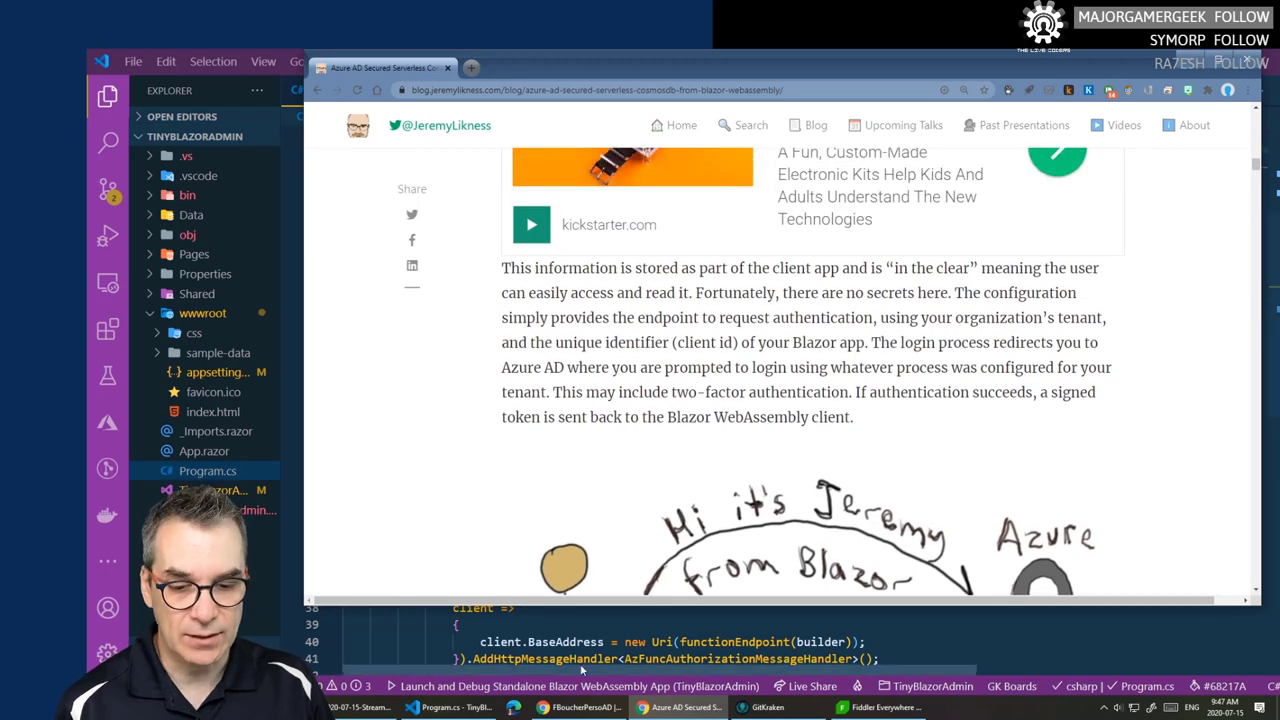
click(855, 714)
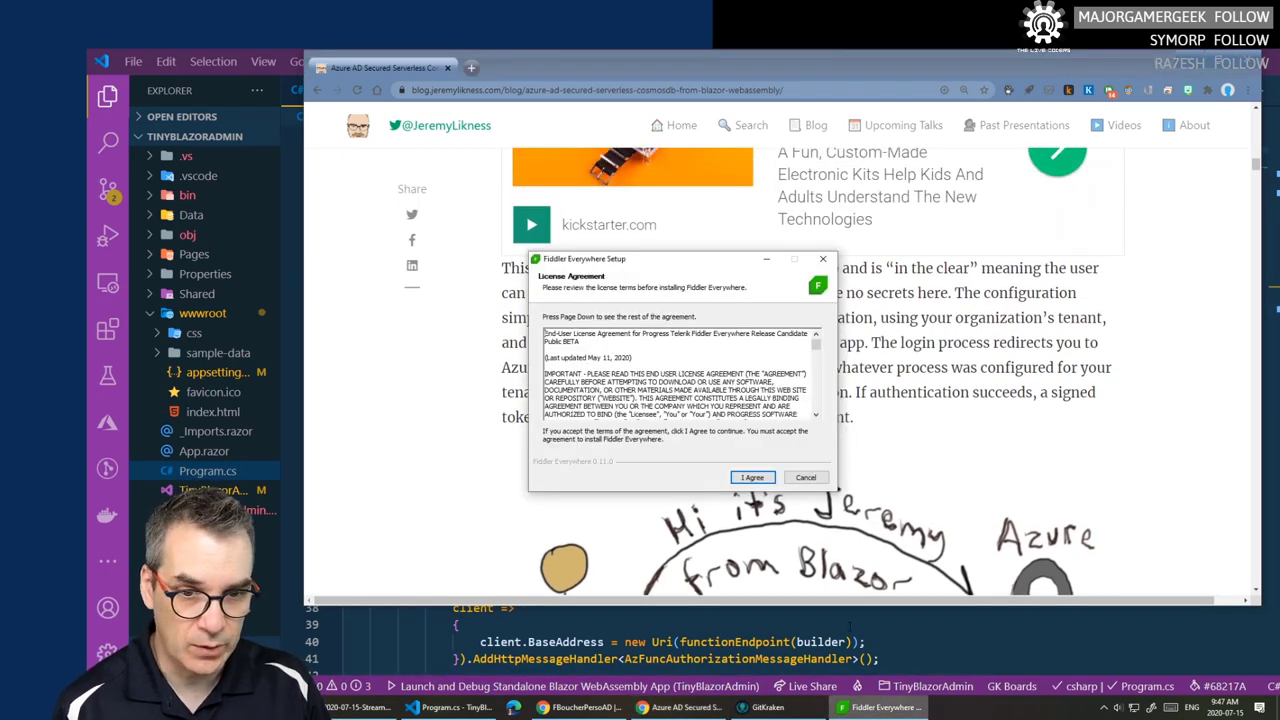
- Agree to the Fiddler Everywhere Setup license so the installation runs
click(751, 476)
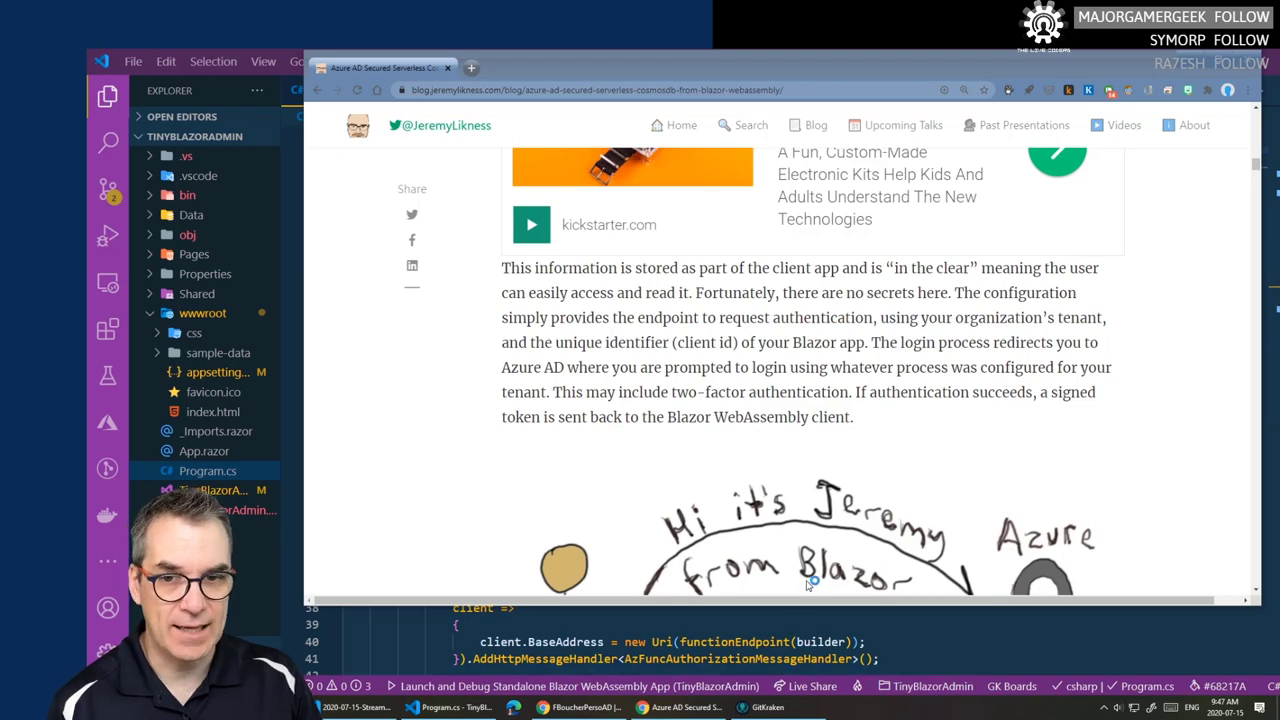
- Verify tinyadminhmxyp's App Service Authentication is Off, then bring Fiddler Everywhere's Create Account screen forward
click(580, 707)
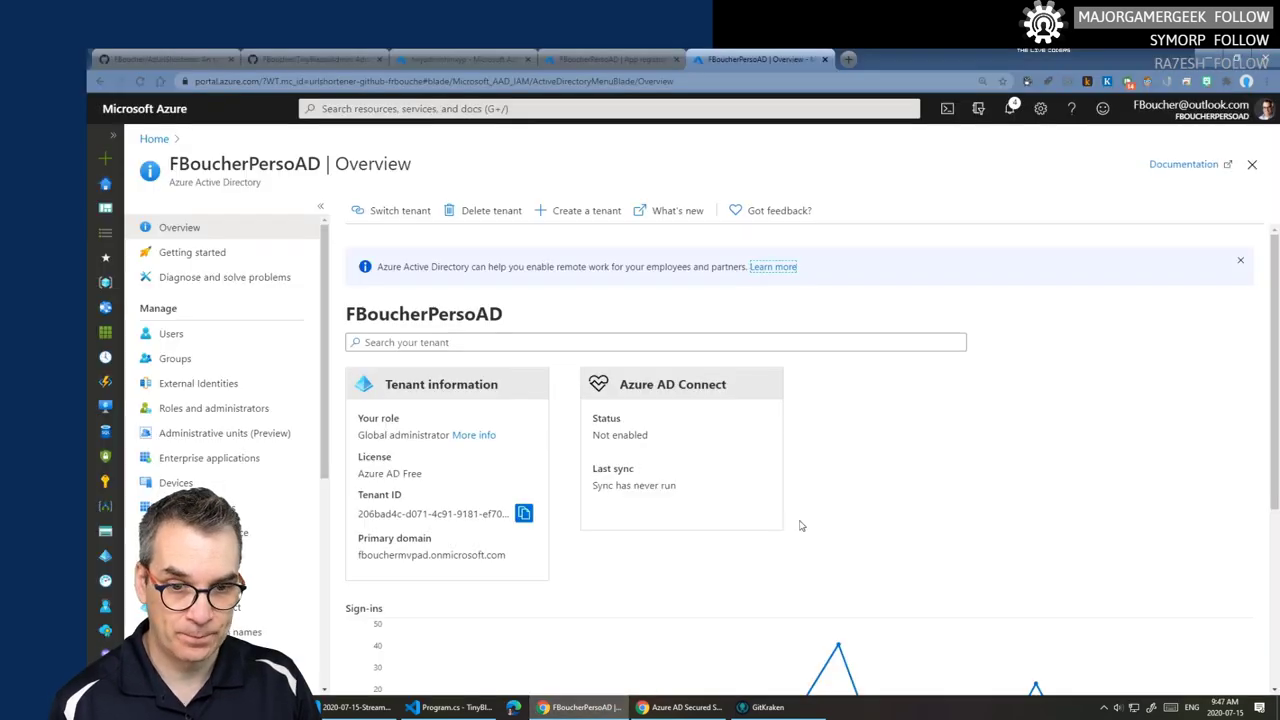
scroll(800, 525, down, 2)
scroll(790, 522, up, 2)
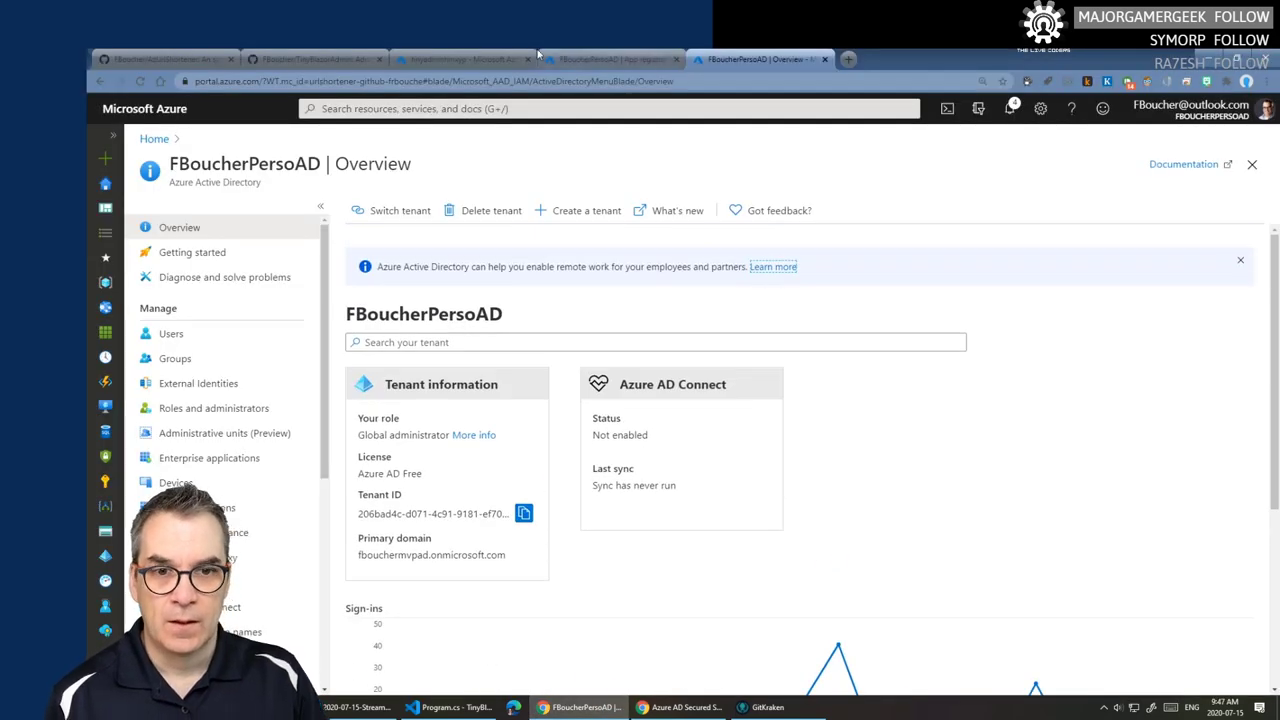
click(433, 62)
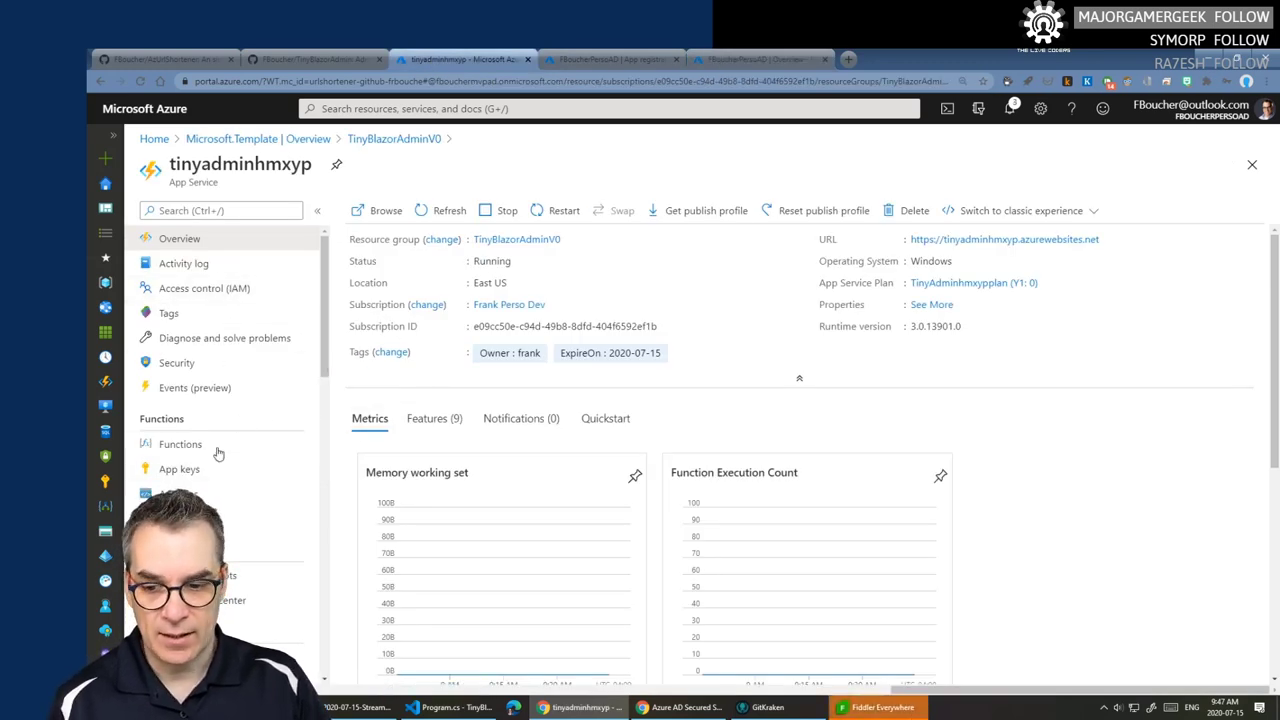
scroll(208, 500, down, 2)
scroll(208, 500, down, 2)
click(230, 494)
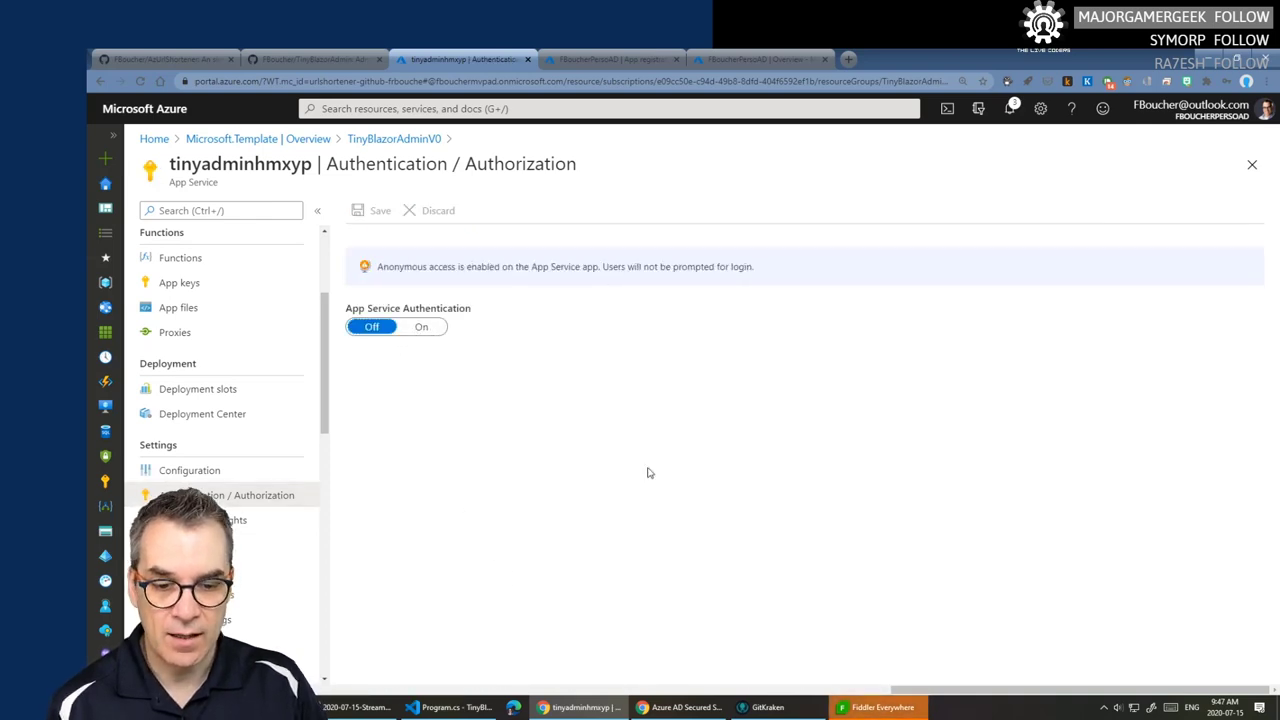
click(855, 708)
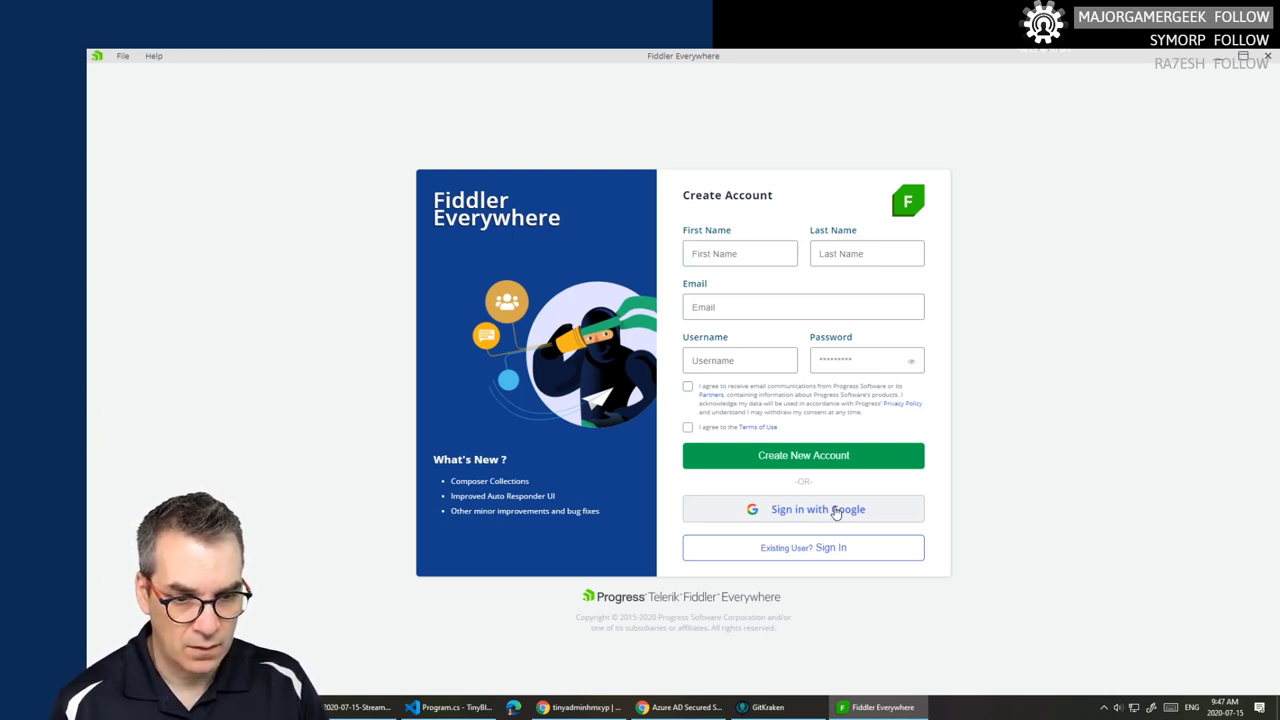
- Sign in to Fiddler with a Google account, allowing it through the Windows firewall, then close the login page
drag(833, 509, 258, 570)
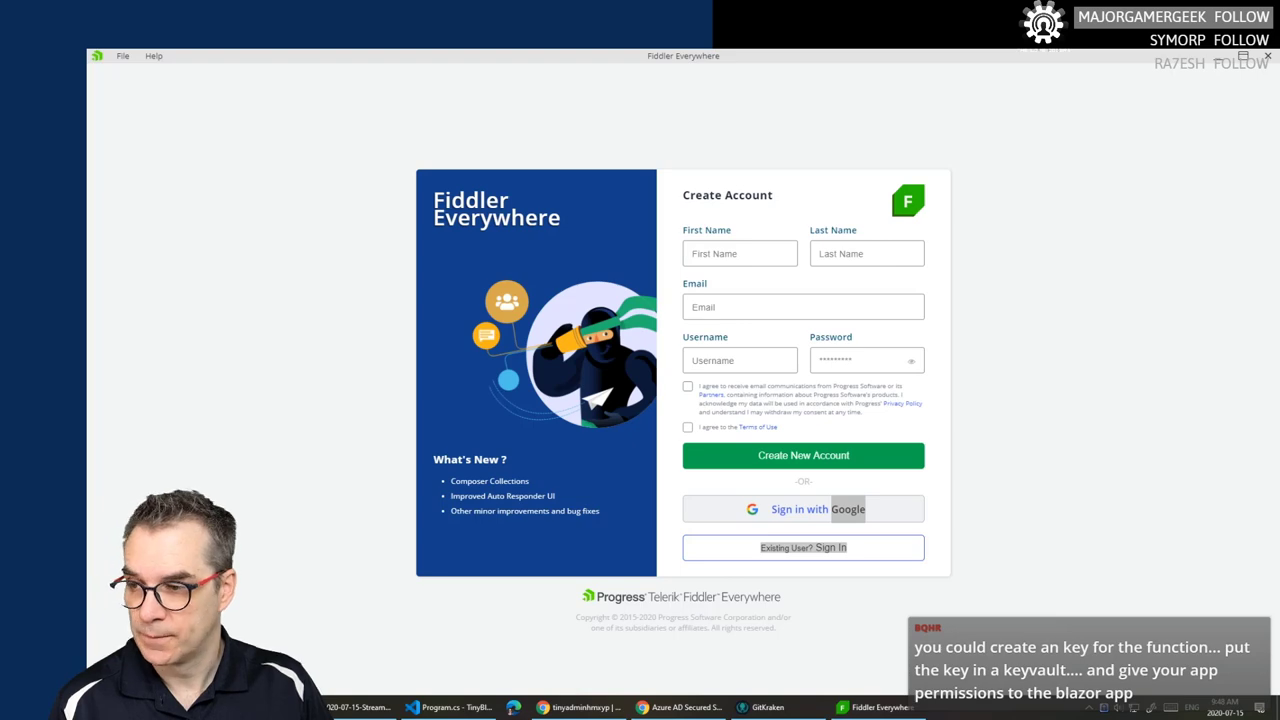
click(820, 509)
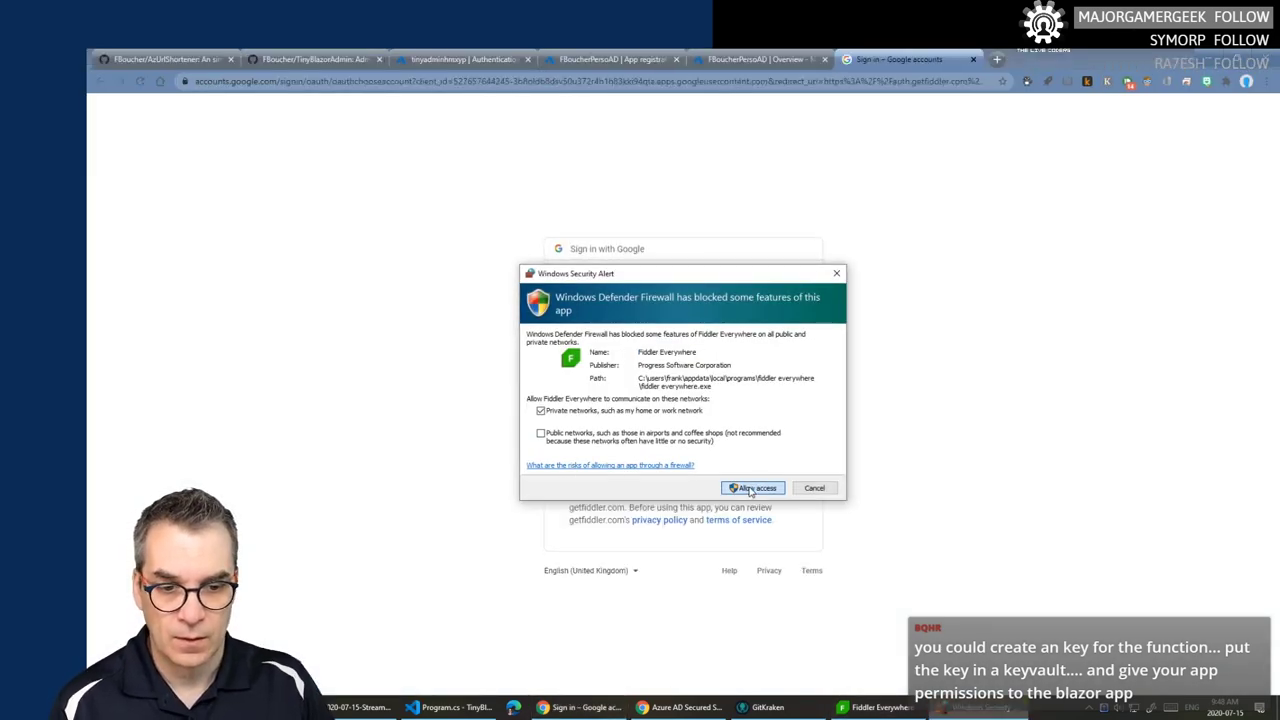
click(753, 488)
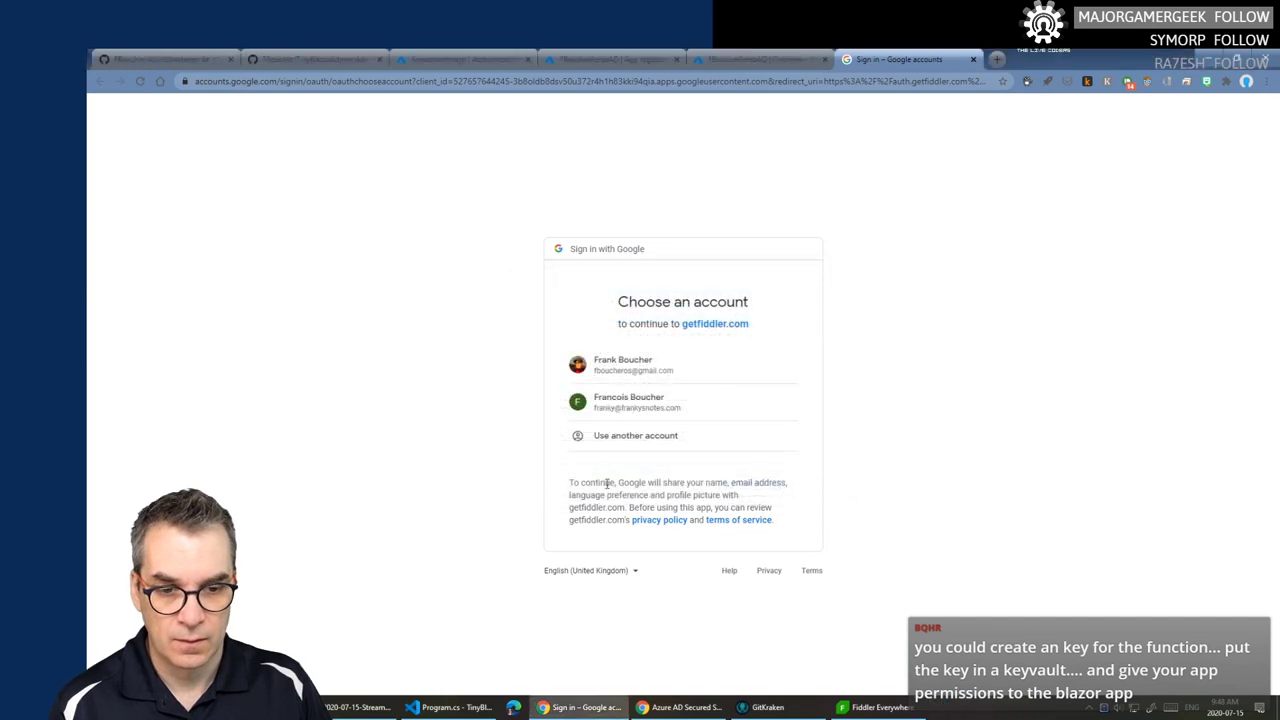
click(622, 378)
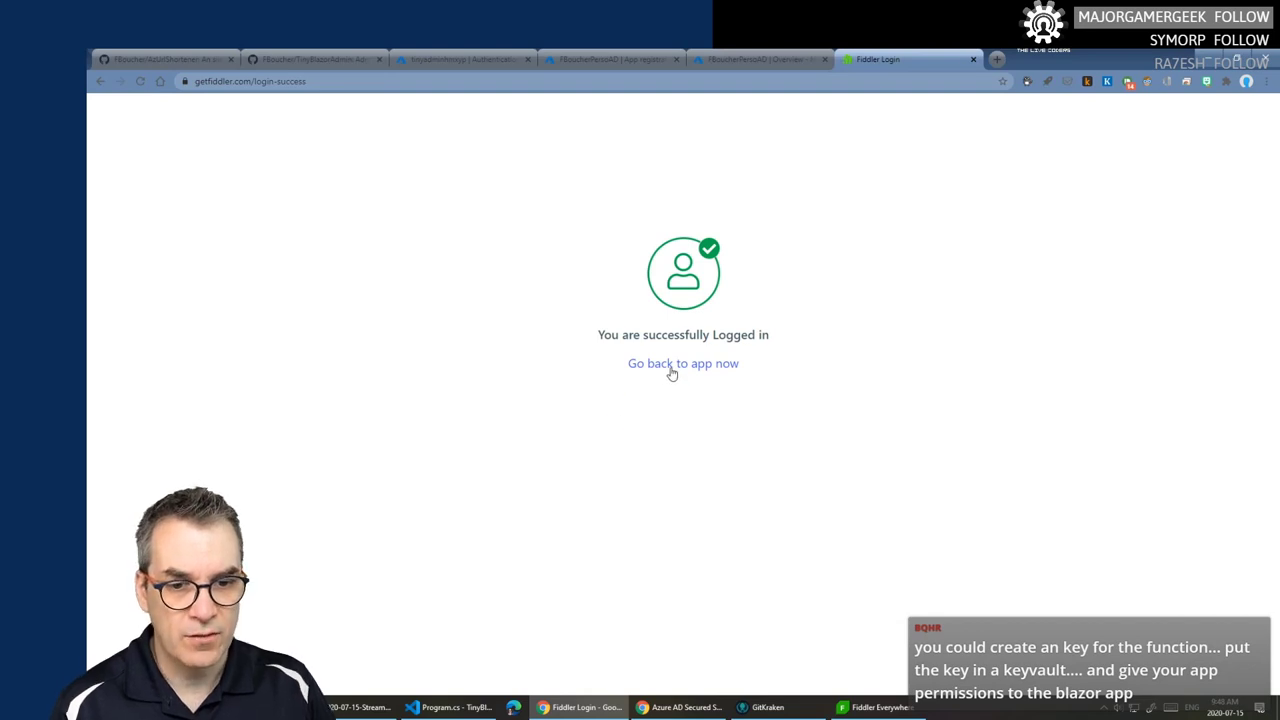
click(973, 59)
click(868, 705)
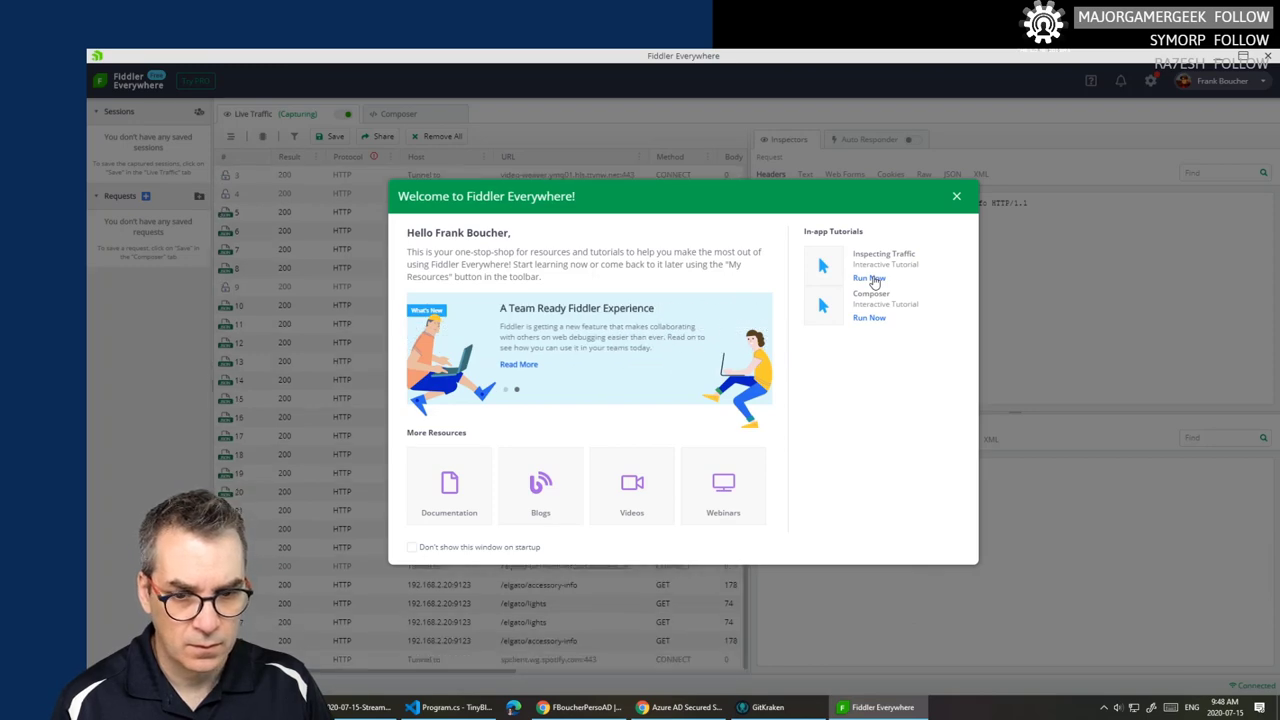
- Dismiss the Welcome screen and step through every tour tip (details, capturing, sharing, saved sessions) to Done
click(956, 196)
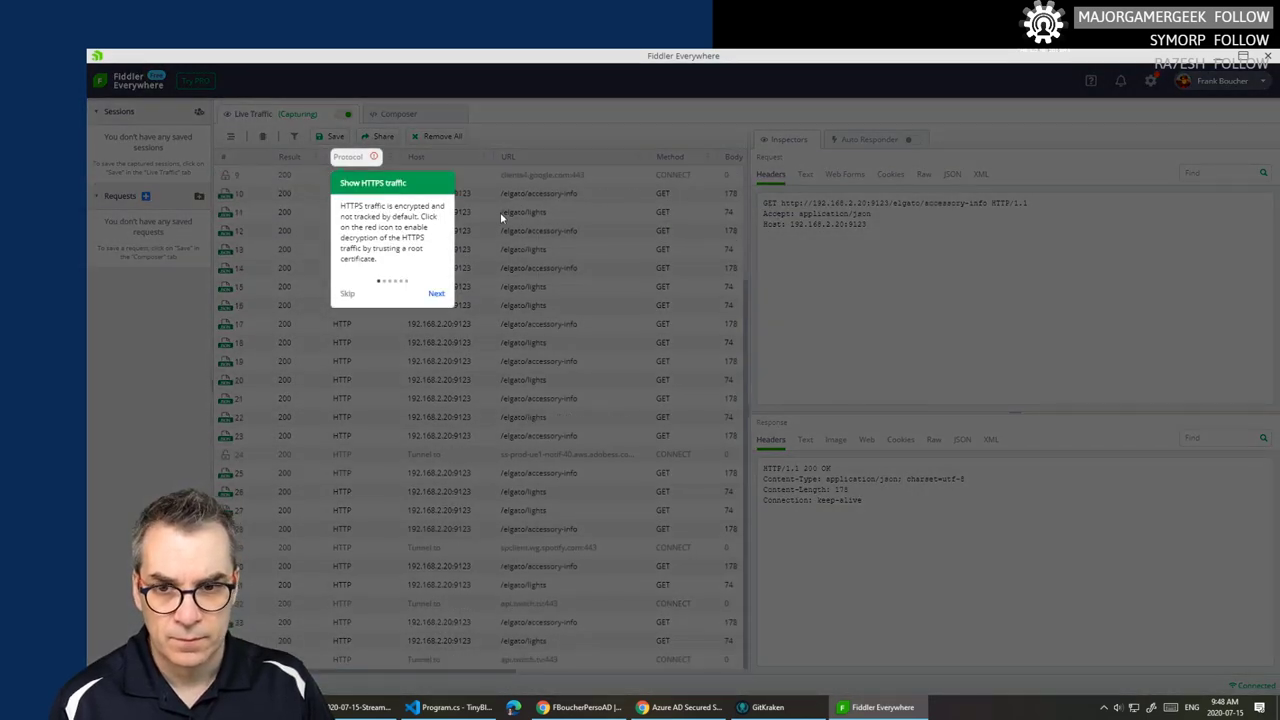
click(436, 296)
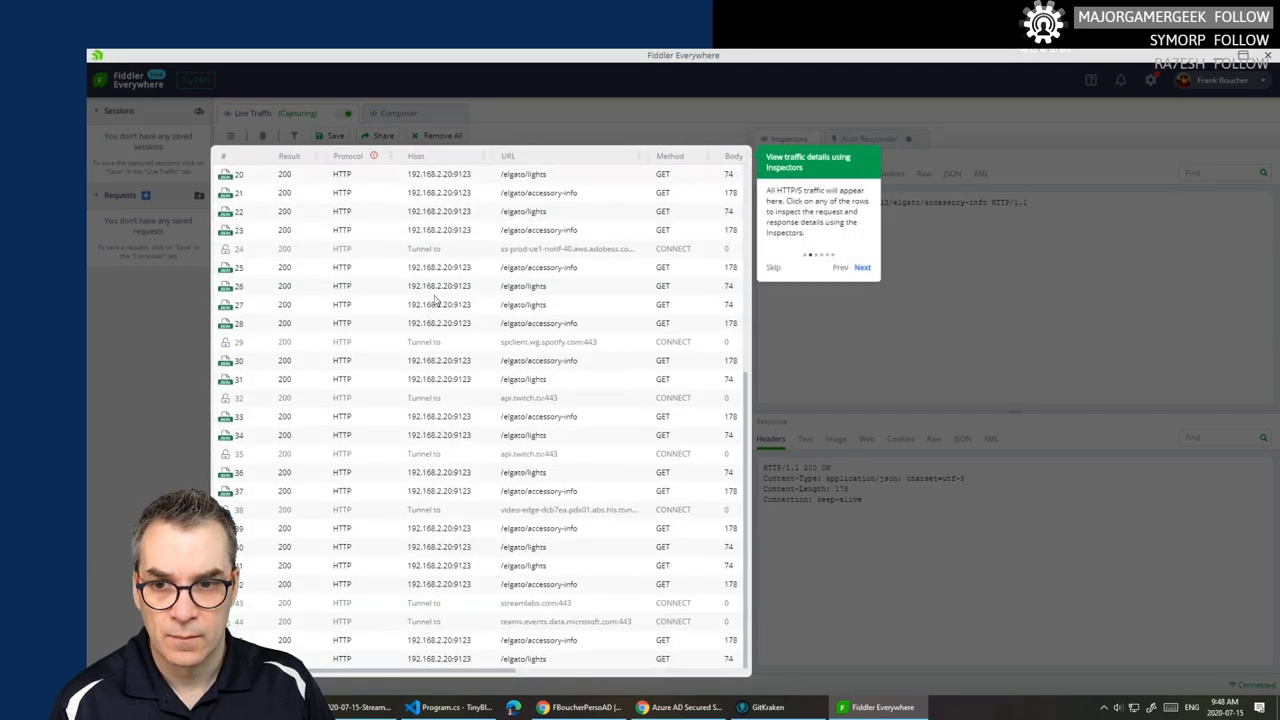
click(863, 268)
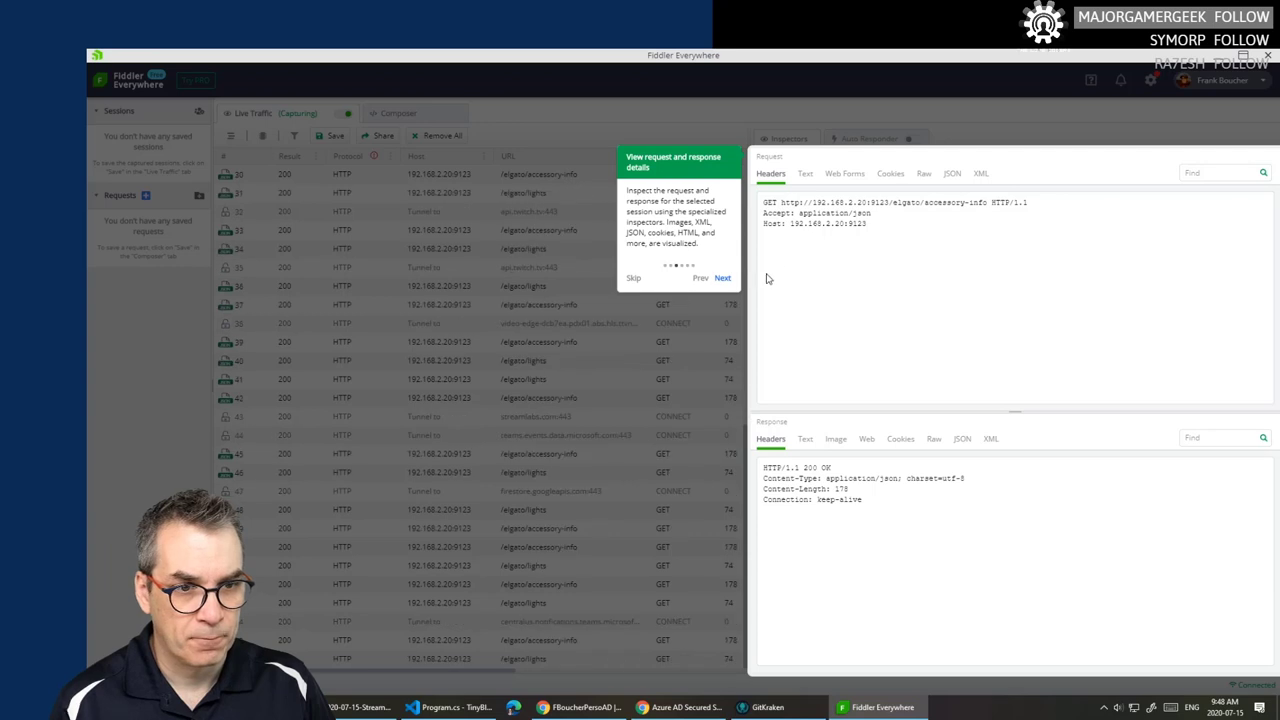
click(722, 279)
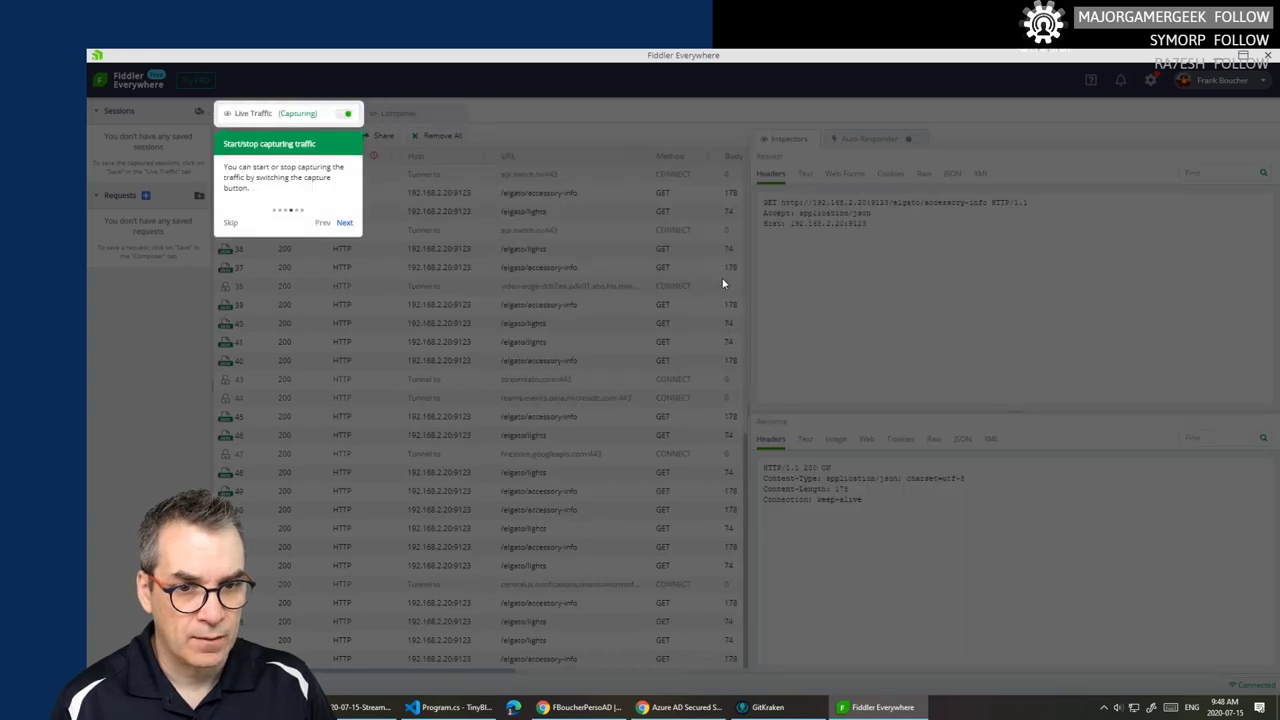
click(344, 221)
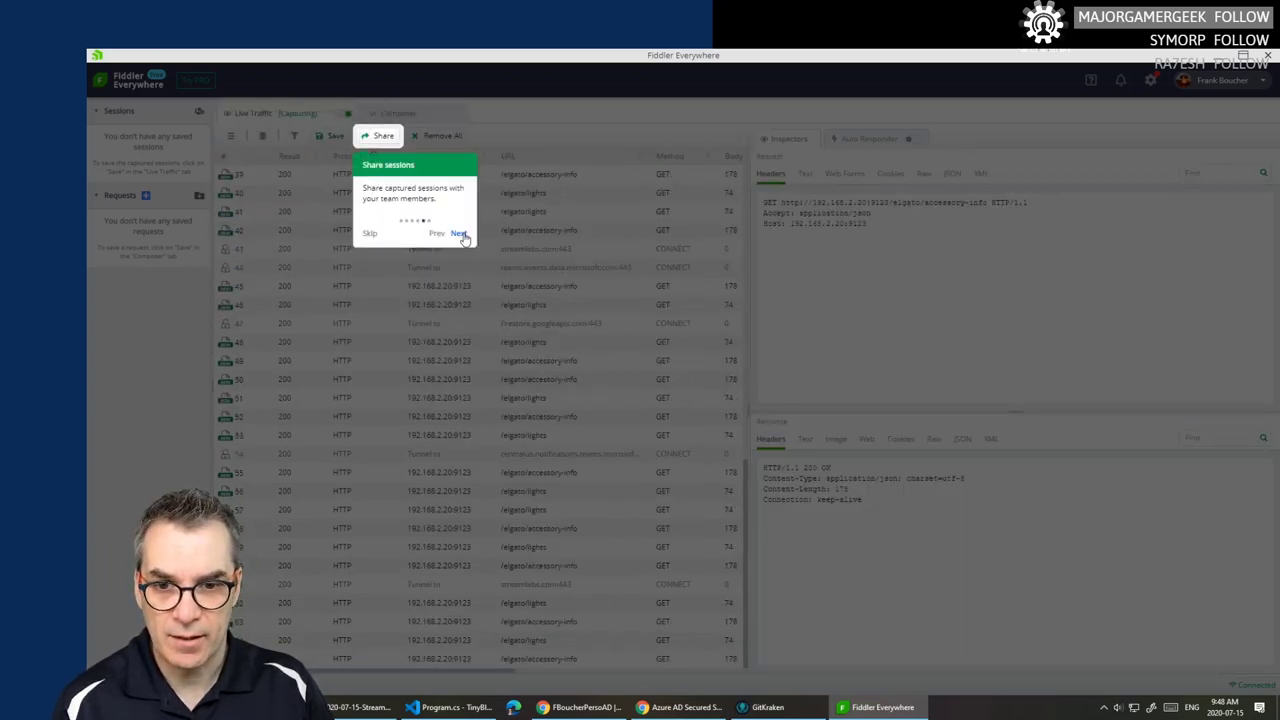
click(460, 235)
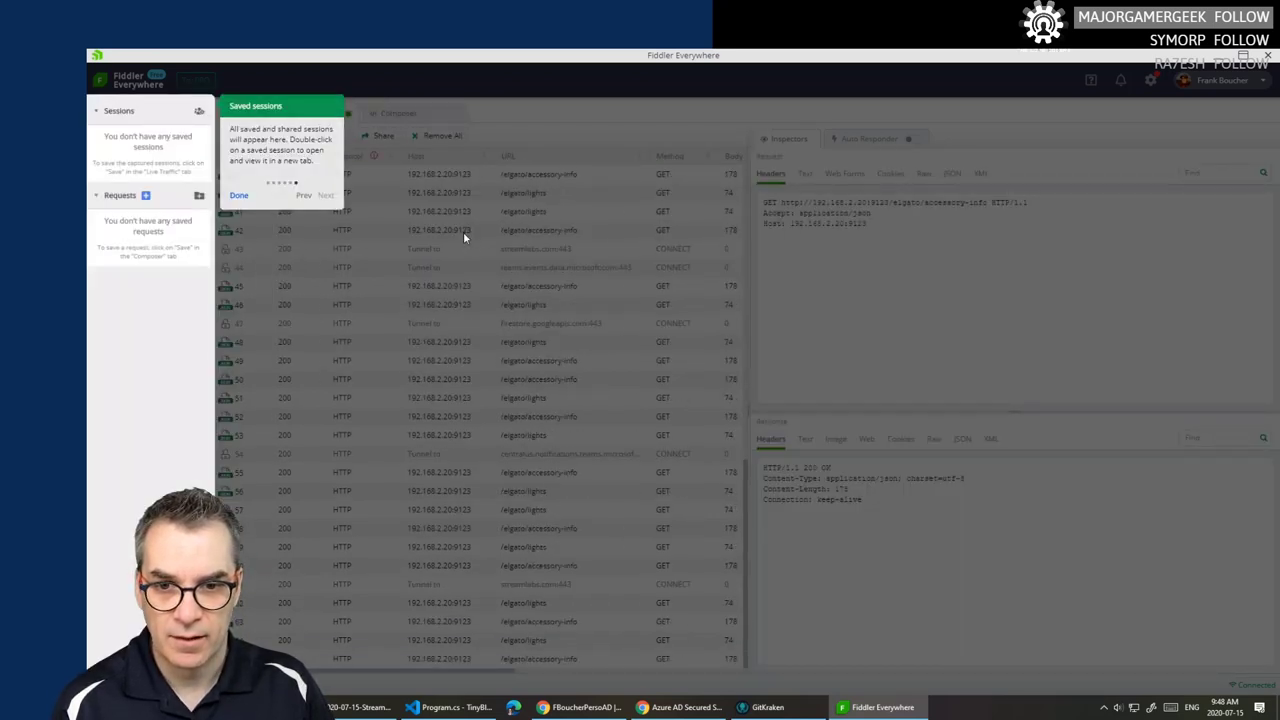
click(239, 196)
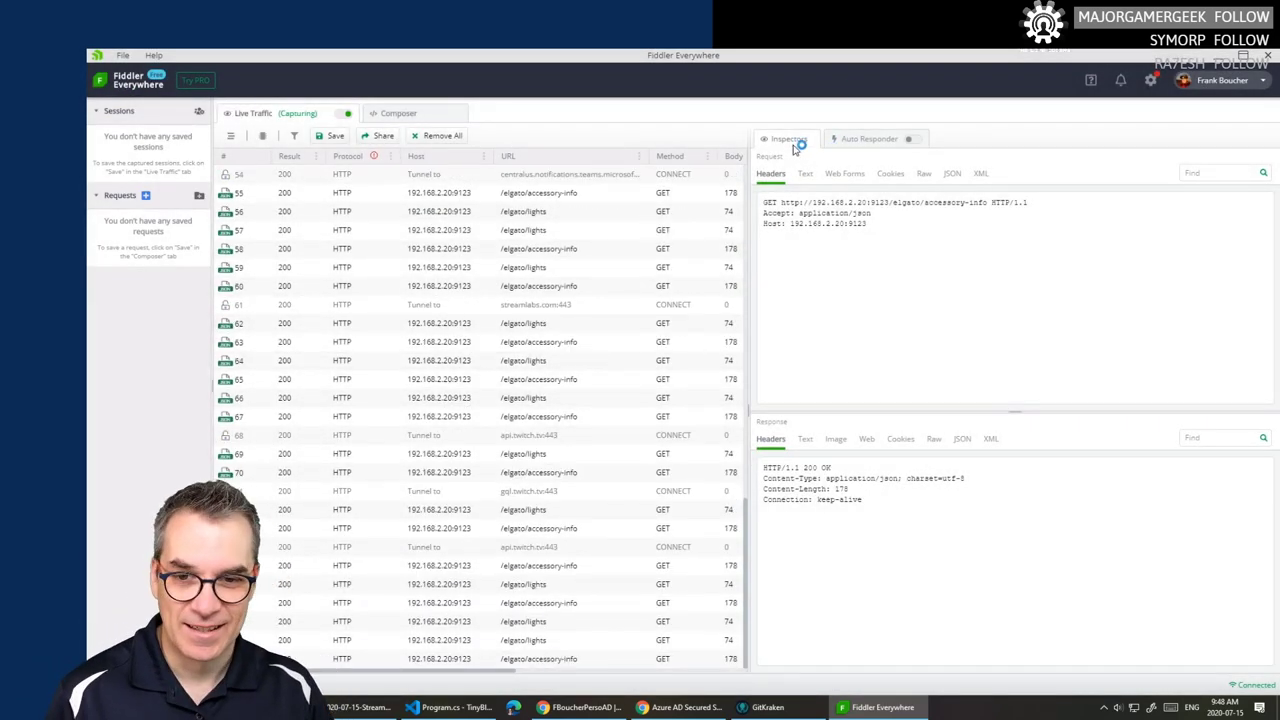
- Restore the full-screen Fiddler window to a smaller window over the Azure portal
double_click(1097, 56)
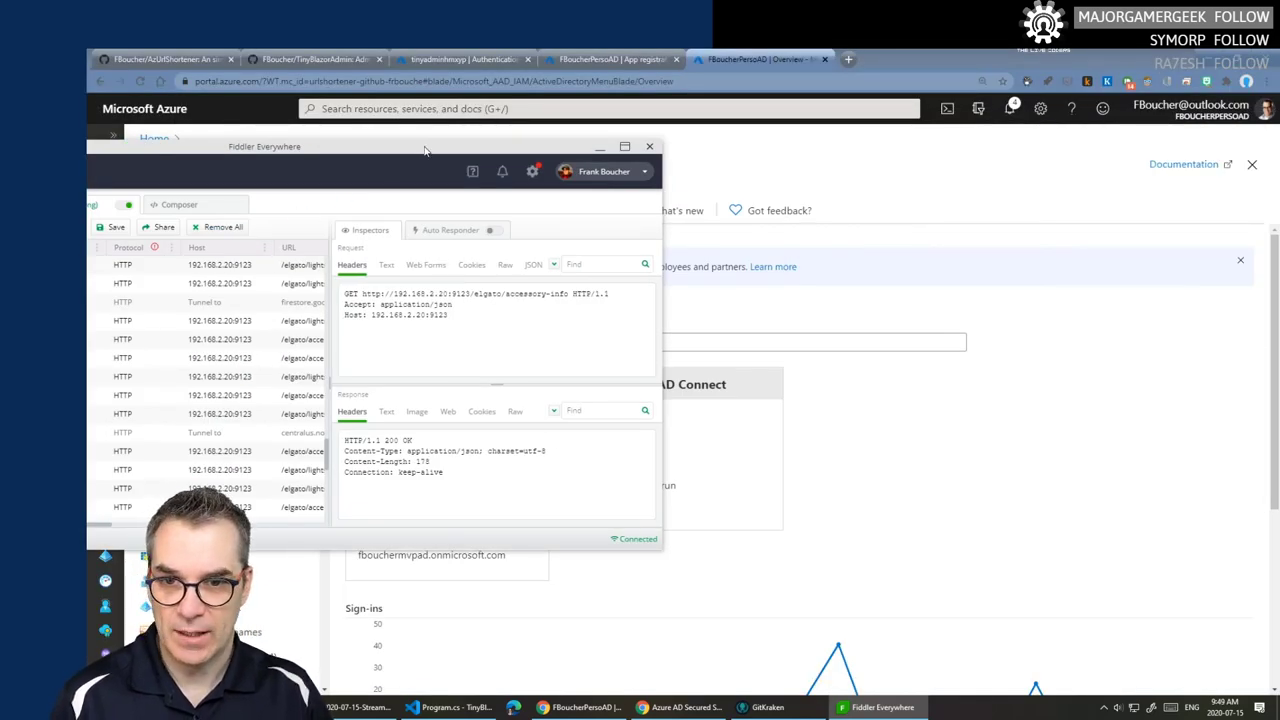
click(649, 146)
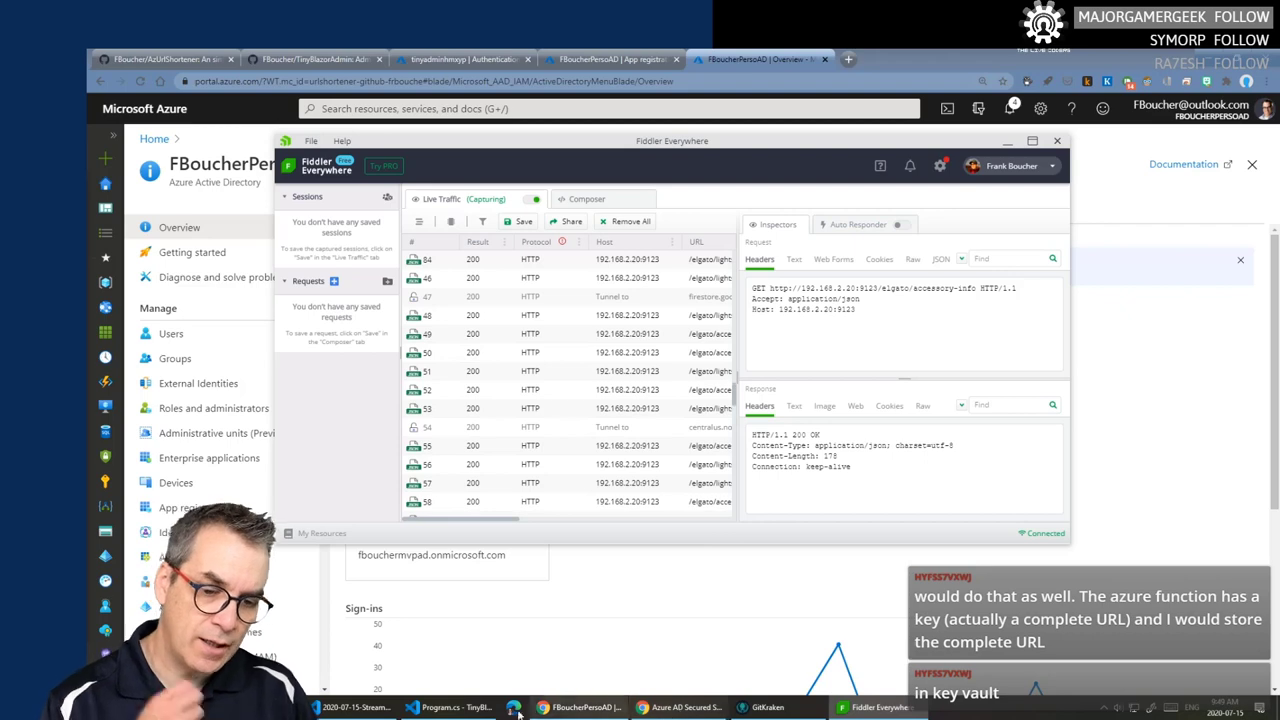
- Relaunch TinyBlazorAdmin under the Visual Studio Code debugger from Program.cs with F5
click(433, 707)
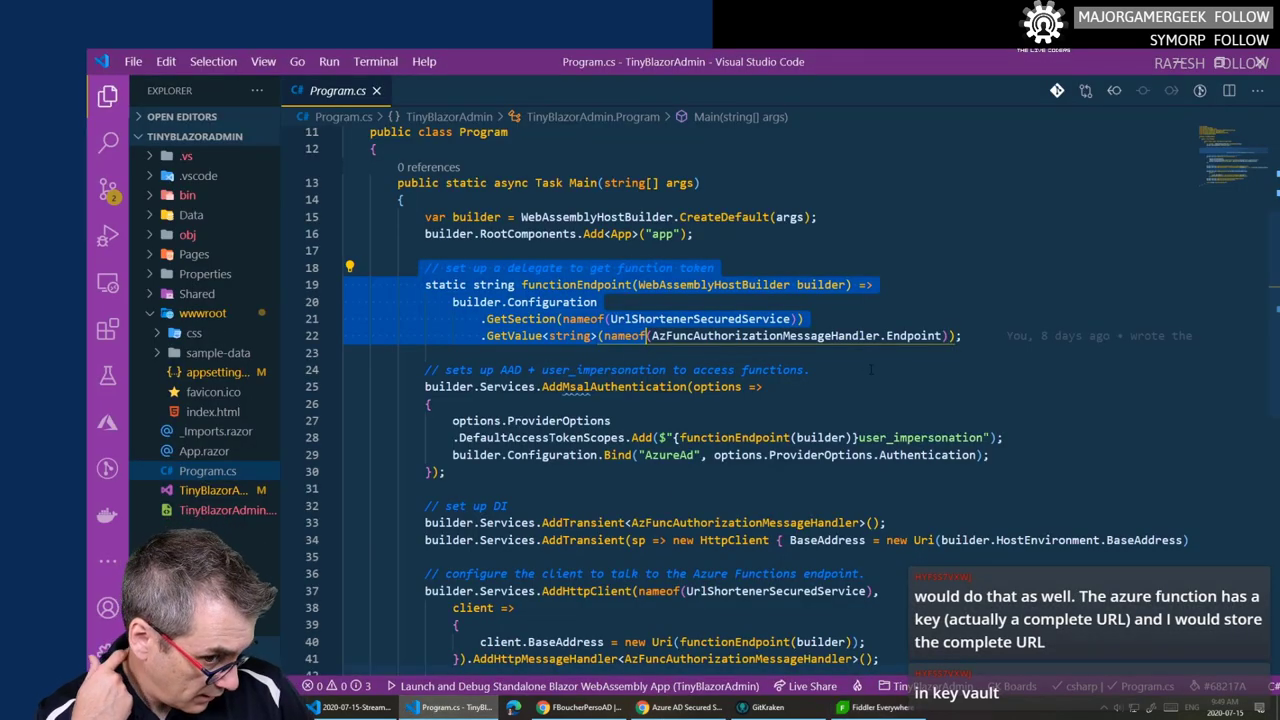
key(F5)
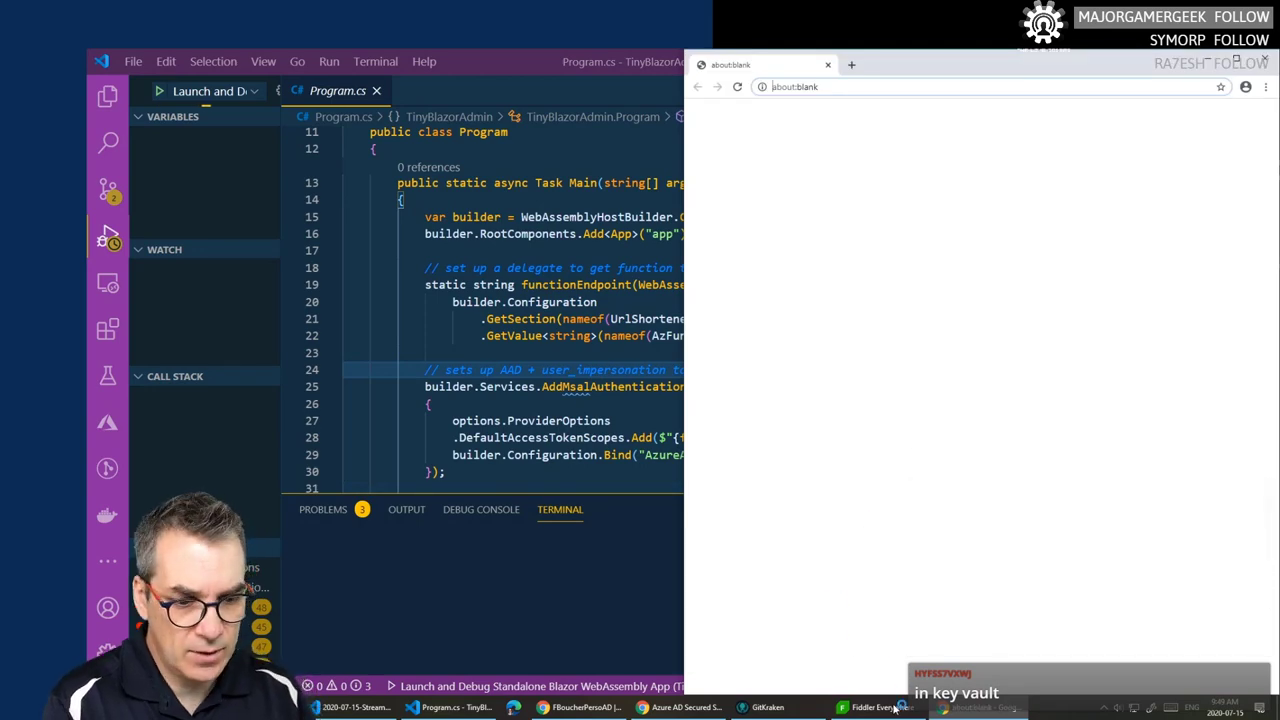
click(896, 707)
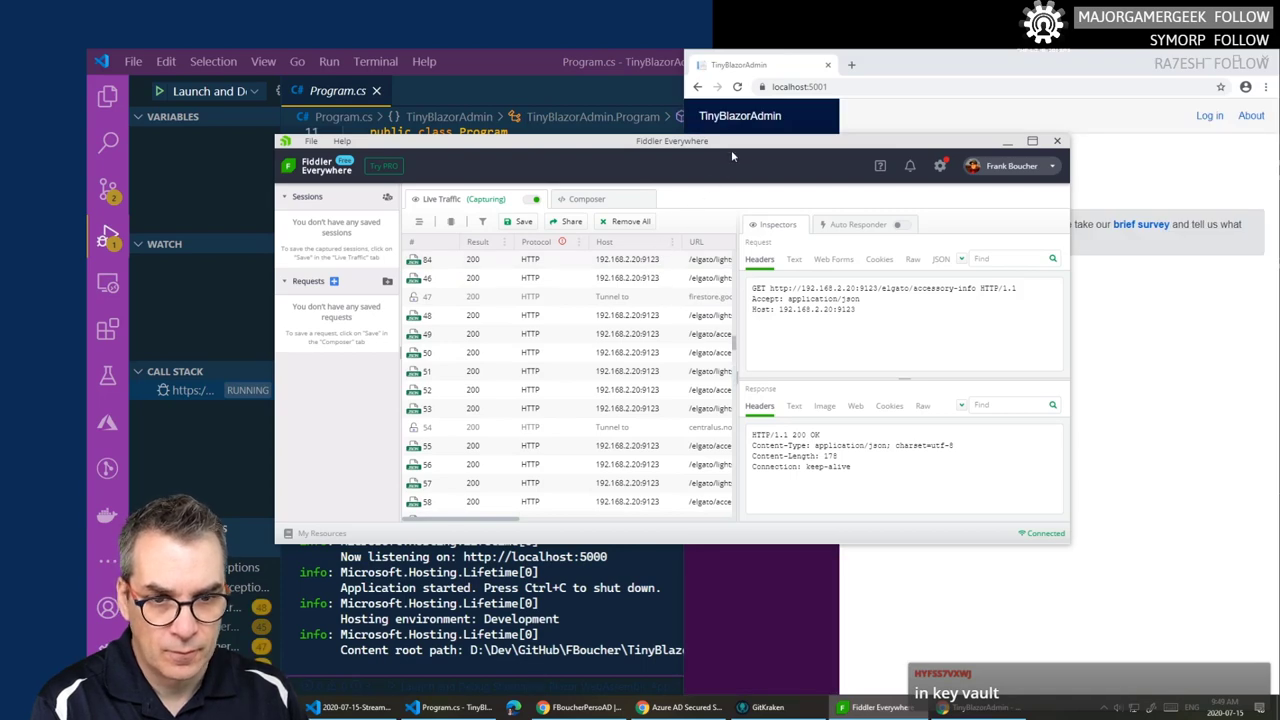
- Move the Fiddler window up and left, and review the free plan's usage limits
drag(735, 144, 632, 106)
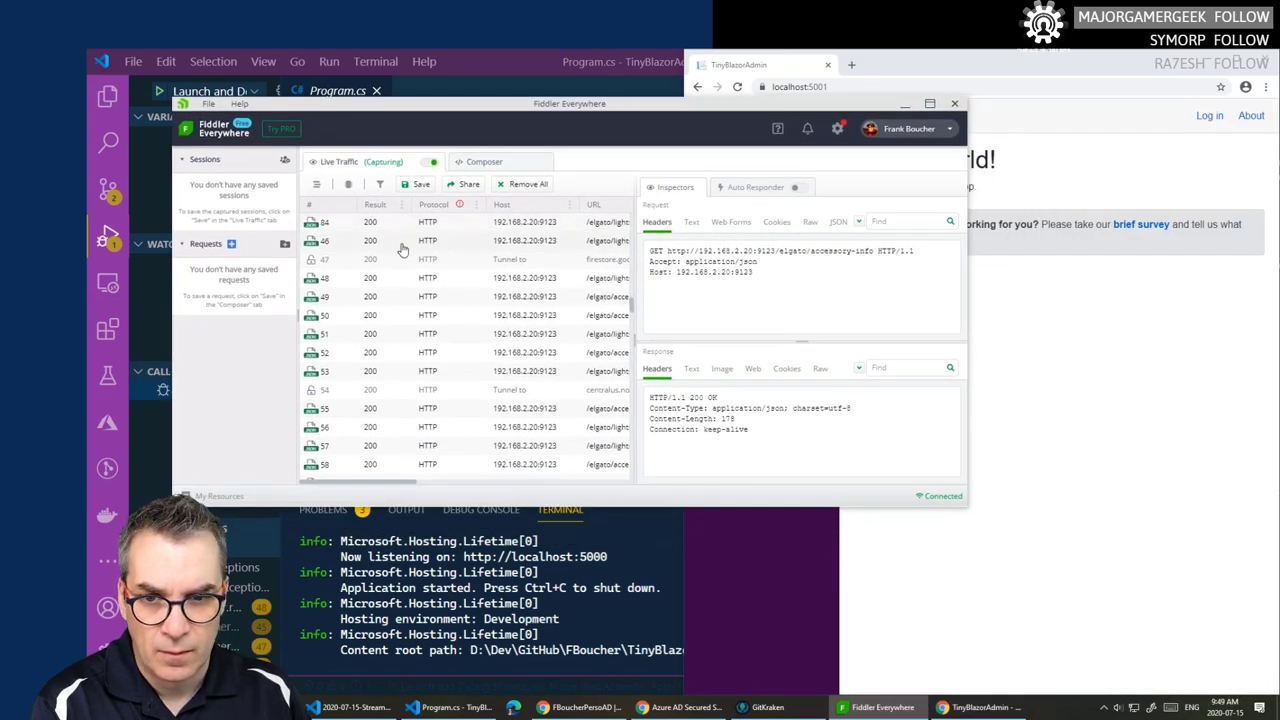
click(281, 129)
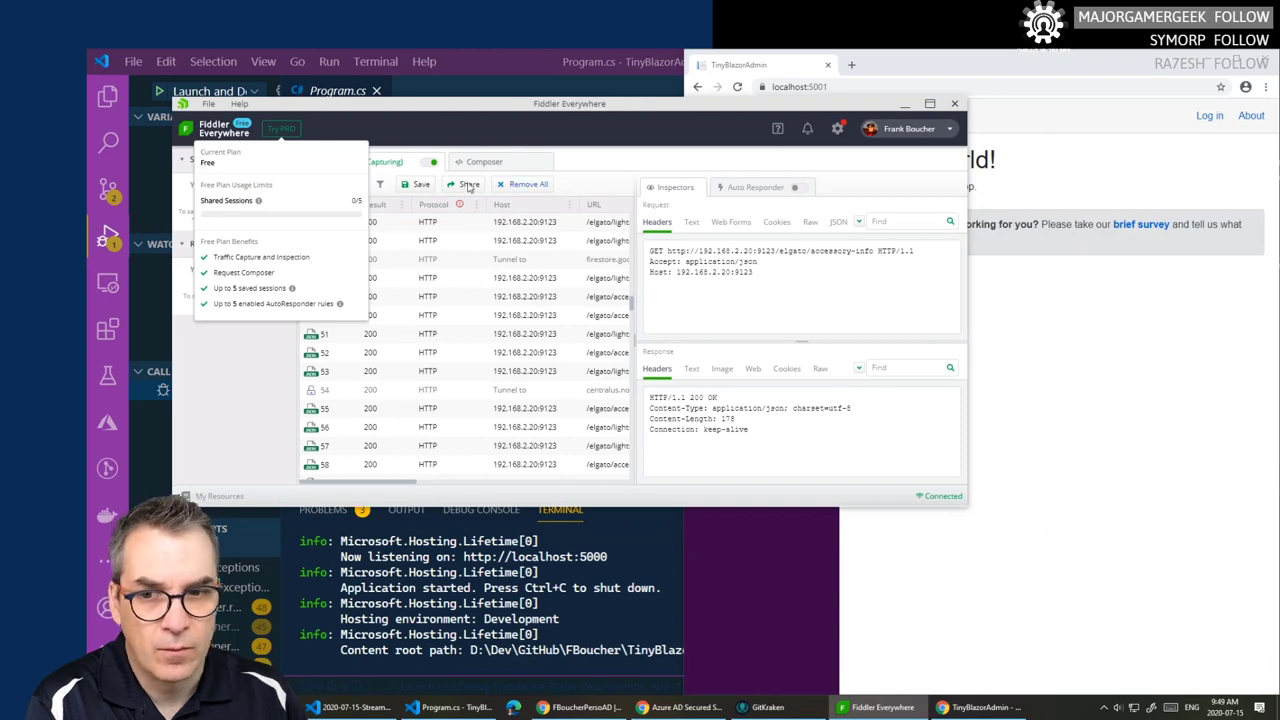
click(598, 136)
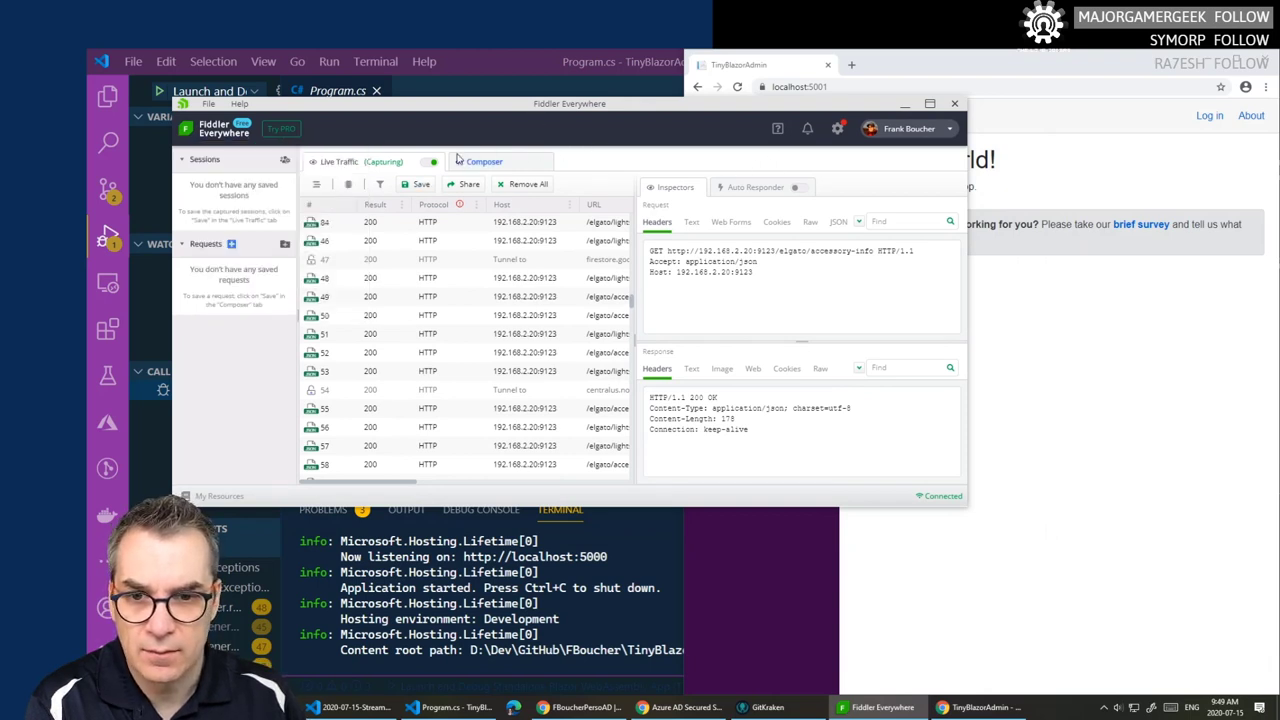
- Retry the TinyBlazorAdmin login to get the AADSTS650053 error, then review Fiddler's Live Traffic list
click(1216, 163)
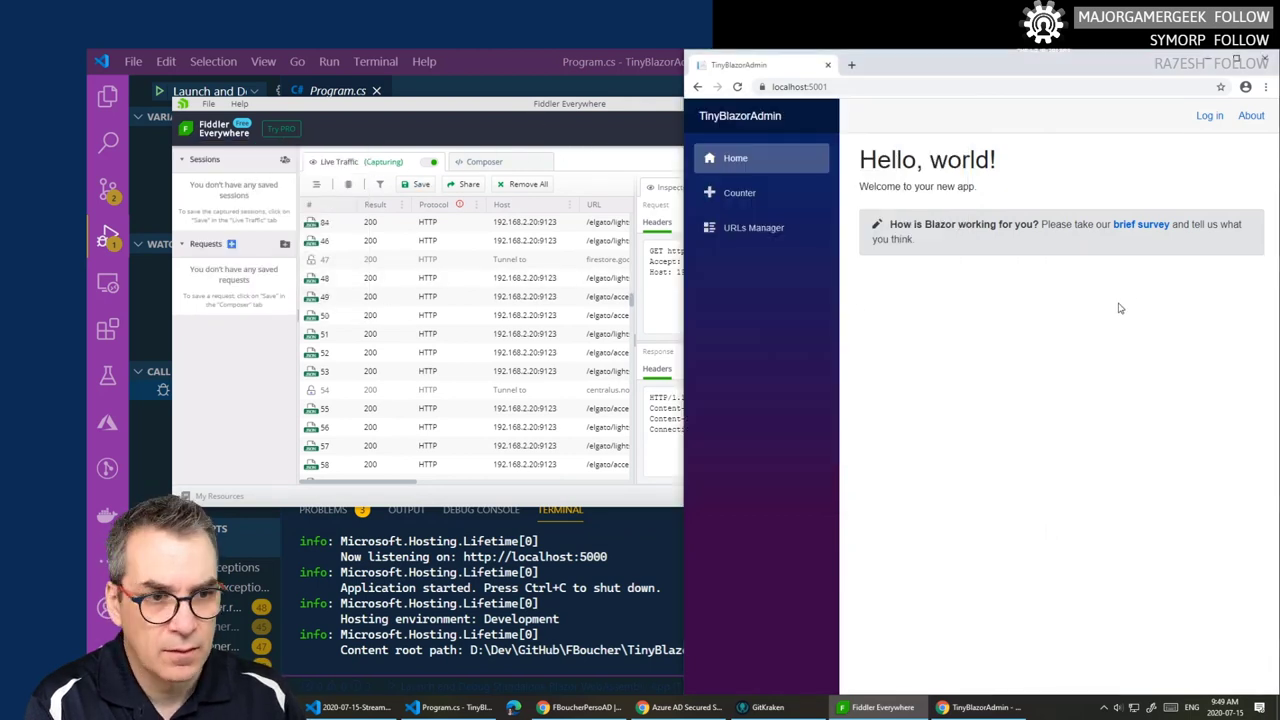
click(1206, 117)
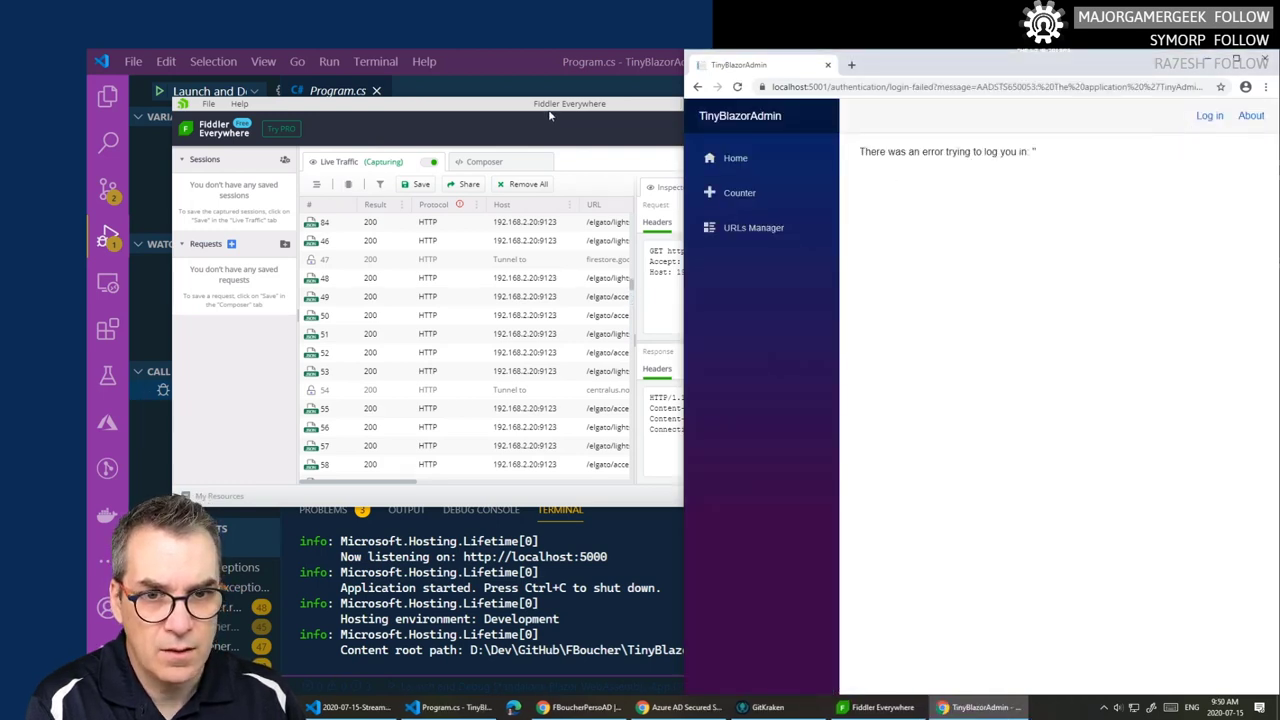
click(618, 162)
scroll(447, 290, up, 20)
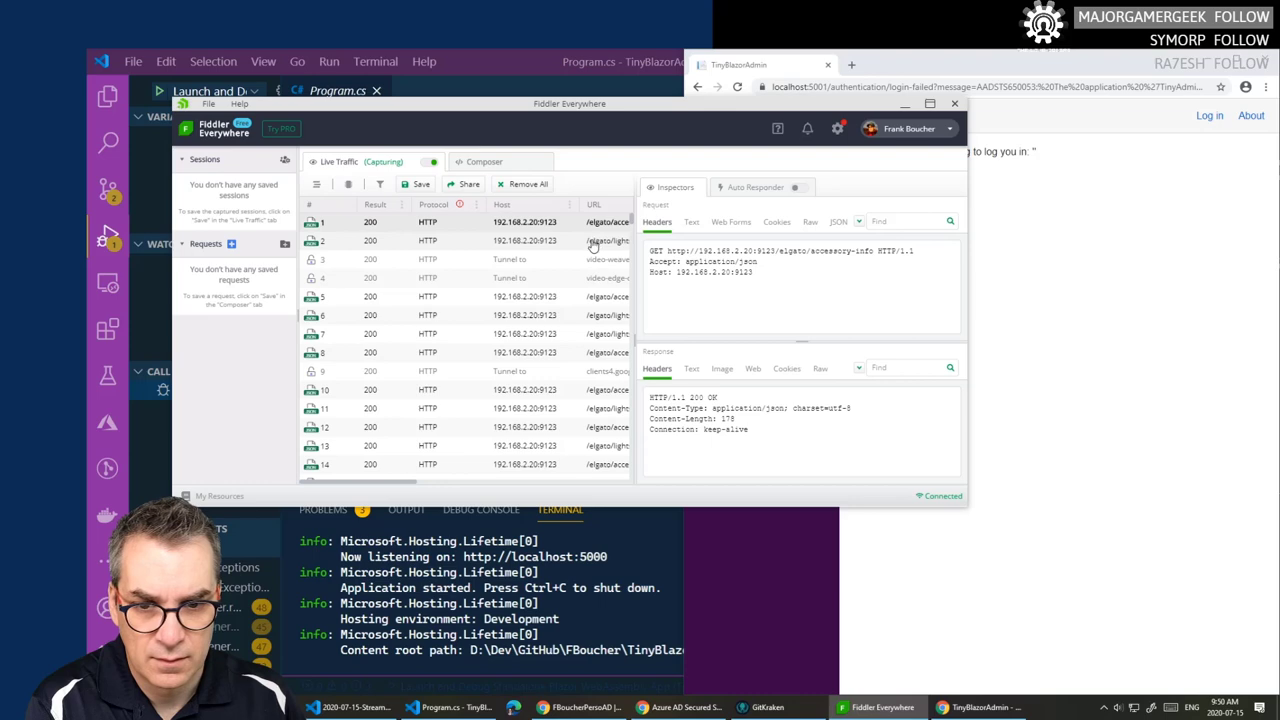
scroll(582, 261, down, 1)
scroll(582, 261, down, 4)
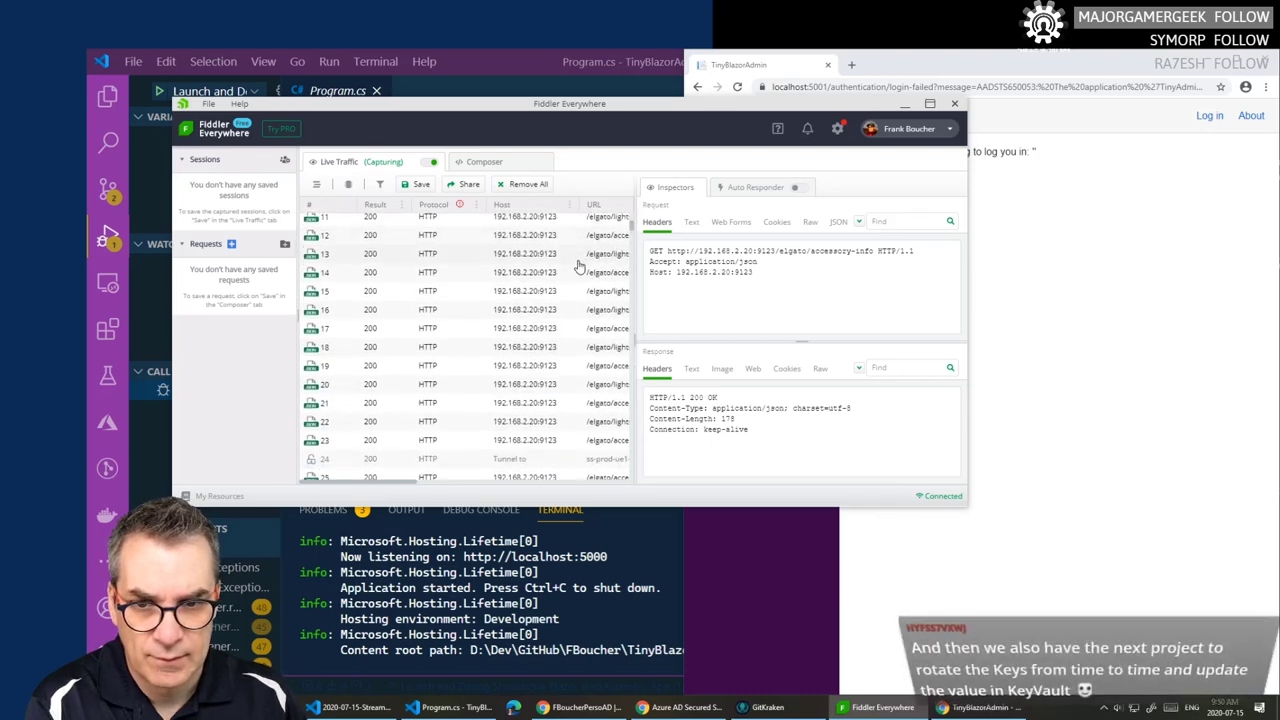
scroll(570, 265, up, 4)
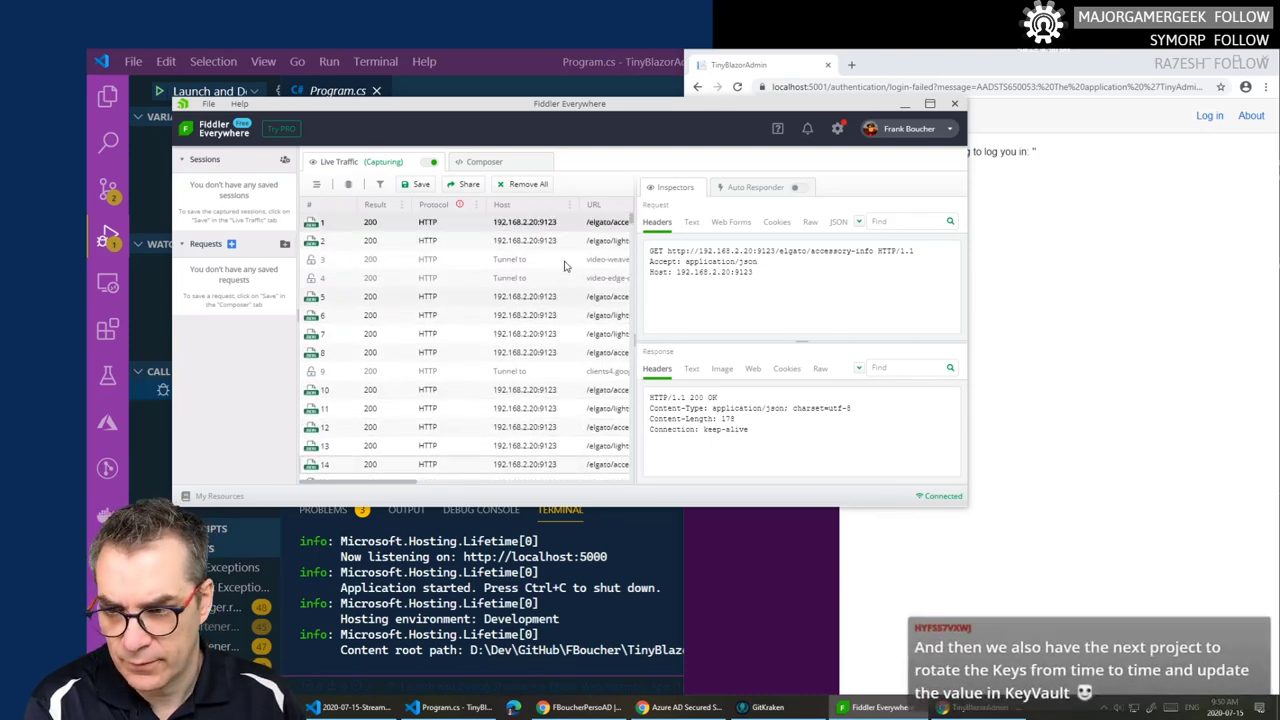
- Bring up the context menu of session 3 in Live Traffic
right_click(564, 265)
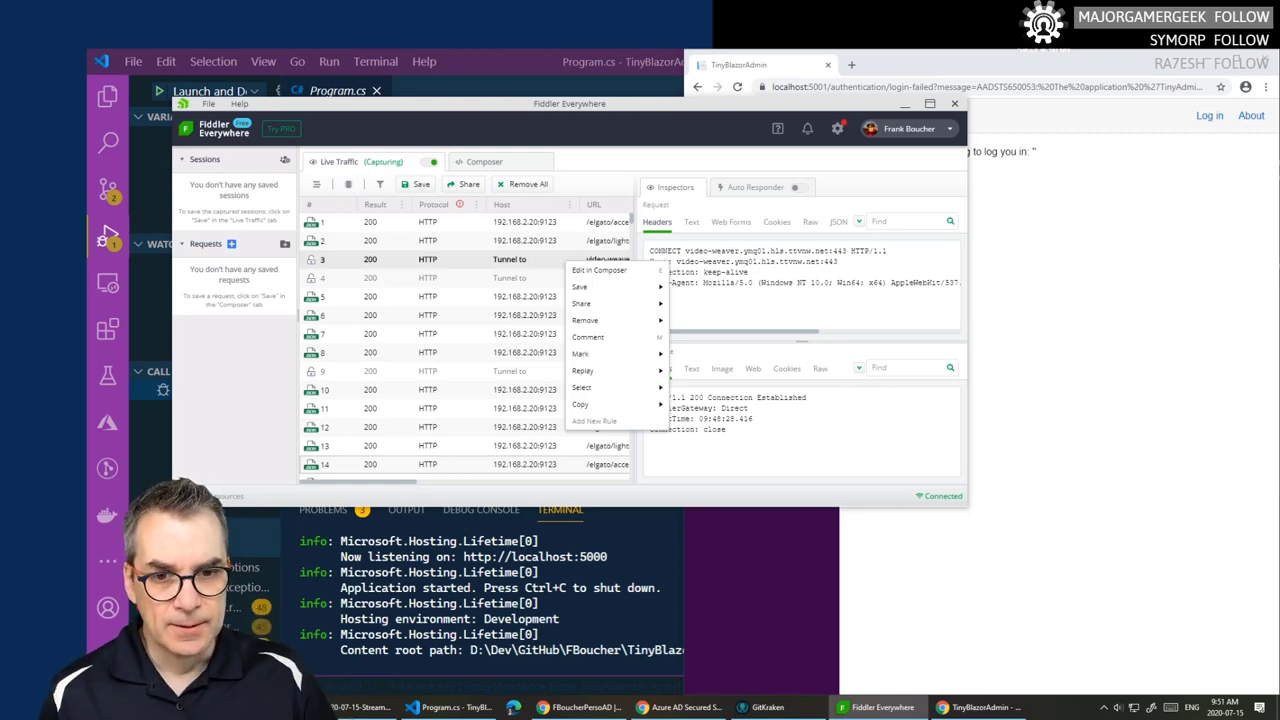
- Clear all captured sessions and retry the TinyBlazorAdmin login in Chrome
click(520, 186)
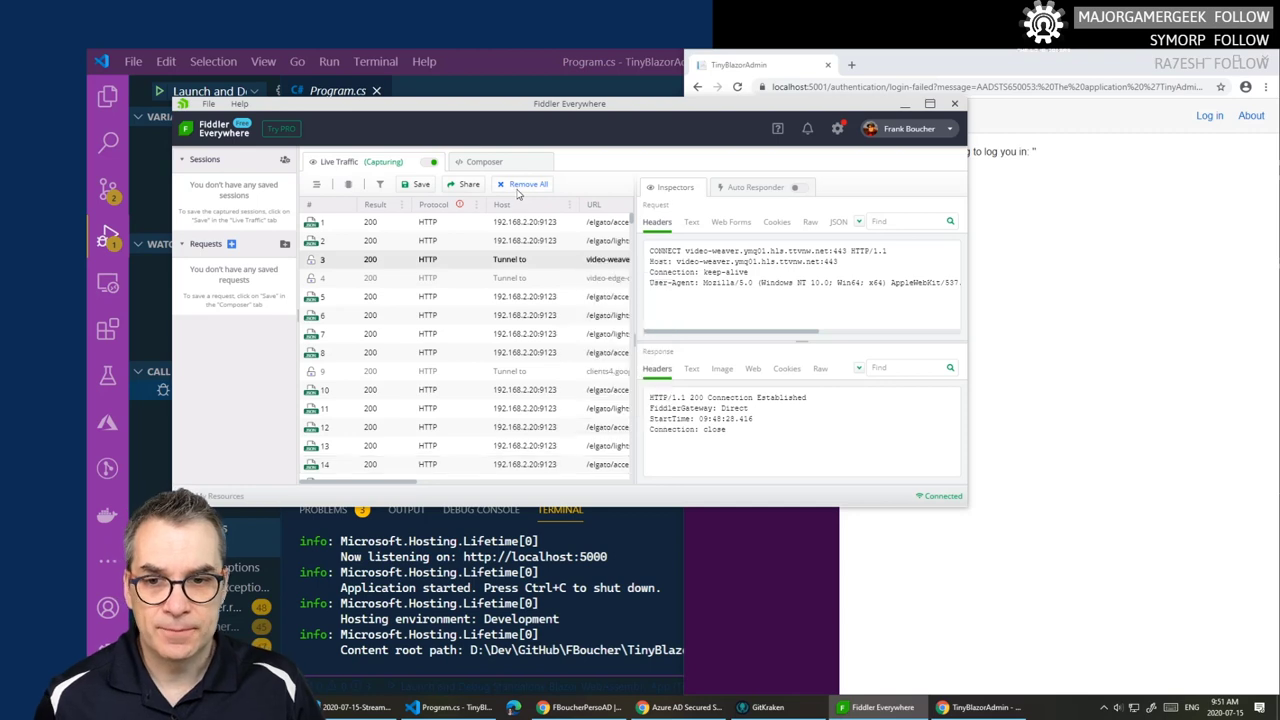
click(518, 194)
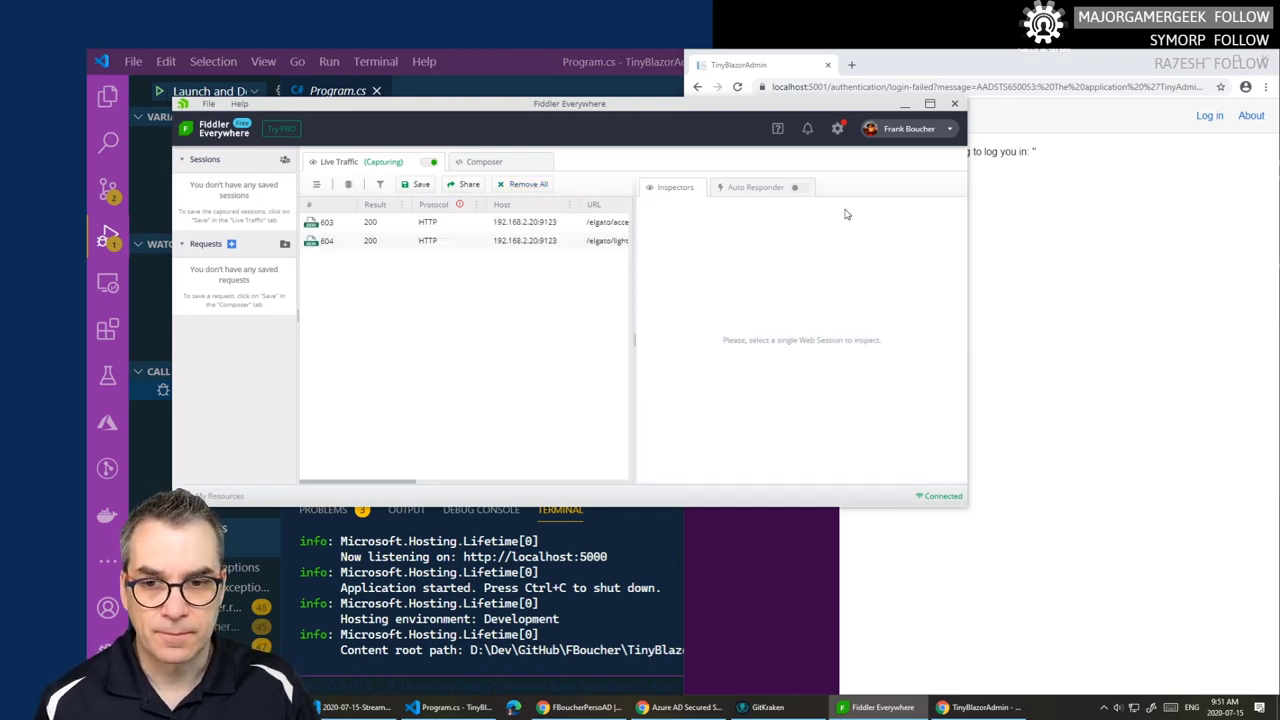
click(1138, 268)
click(1209, 116)
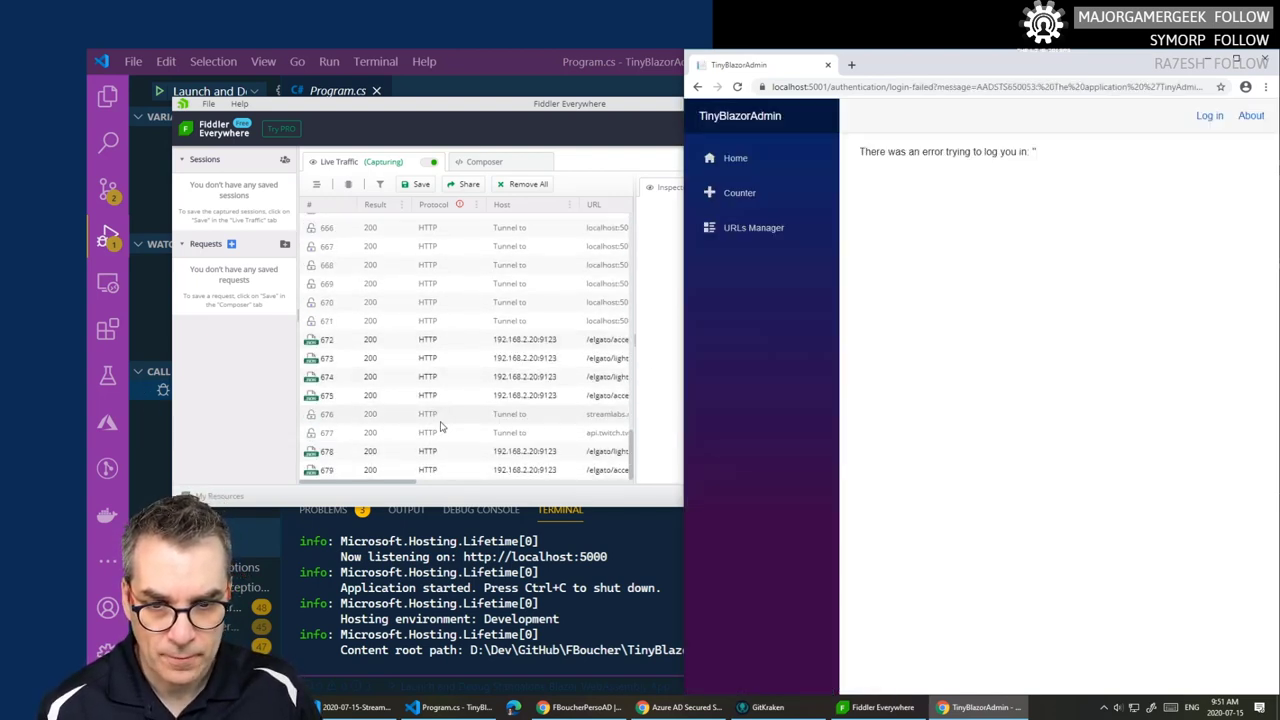
- Inspect the new tunnel sessions: session 680, d.dropbox.com and api.twitch.tv
click(427, 440)
click(427, 438)
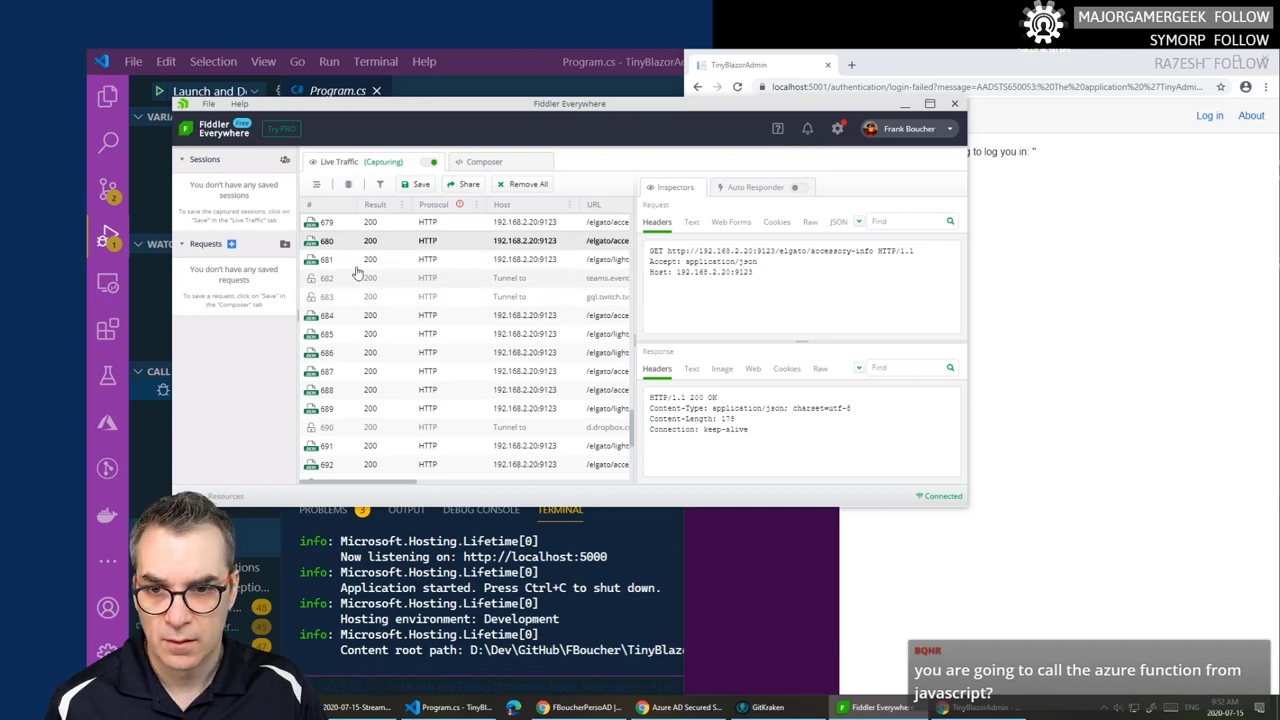
scroll(378, 254, up, 1)
scroll(428, 345, down, 1)
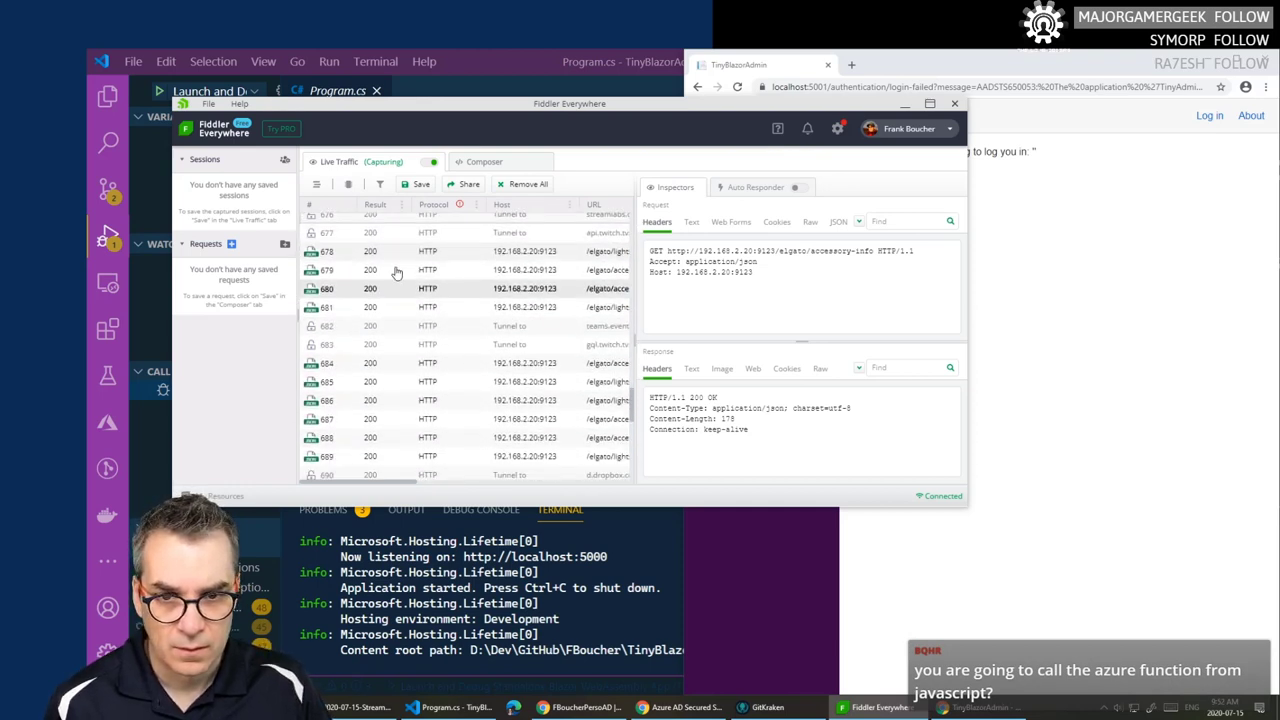
scroll(428, 345, down, 1)
click(429, 411)
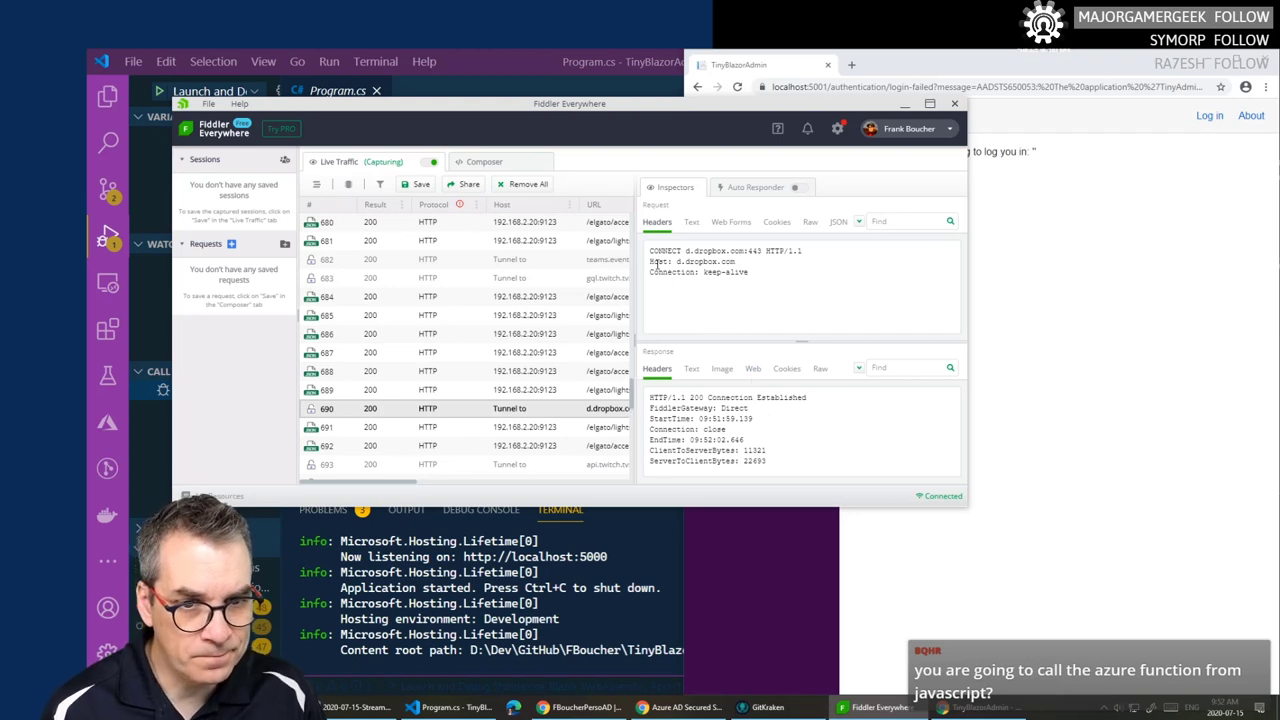
click(428, 463)
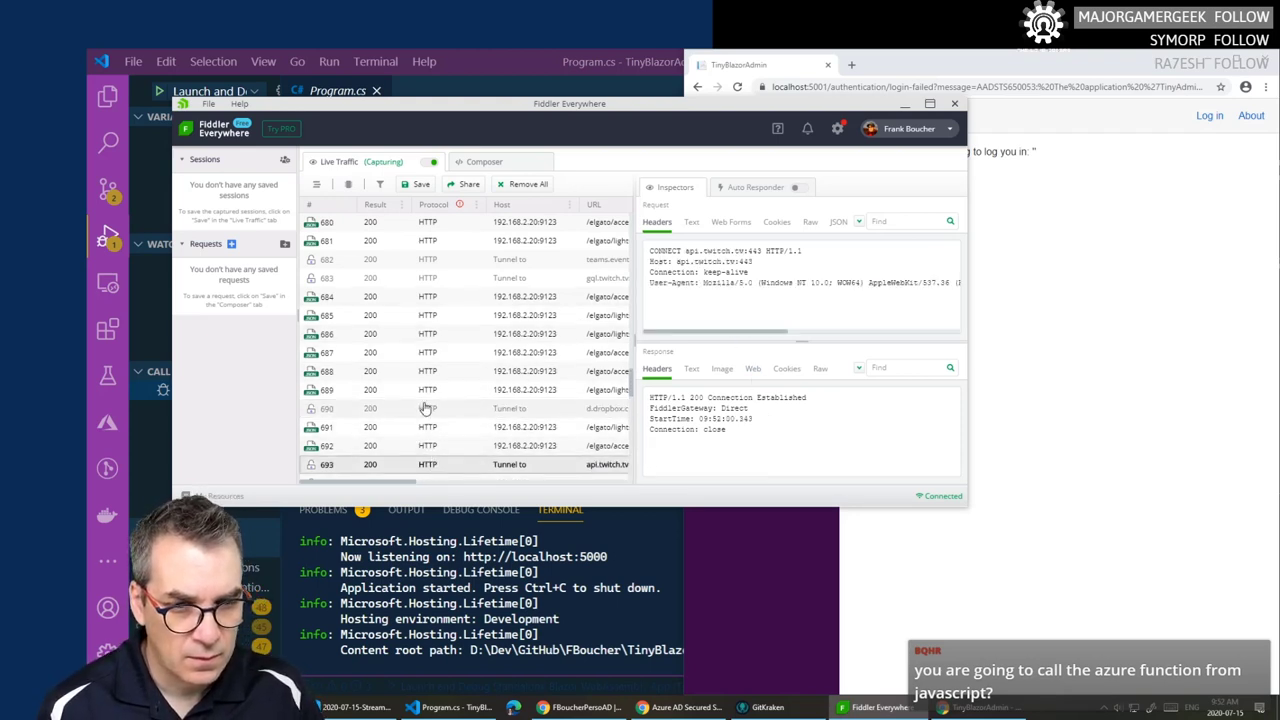
- Inspect the teams.events.data.microsoft.com tunnel, session 684, and localhost:5001 tunnel session 671
click(454, 262)
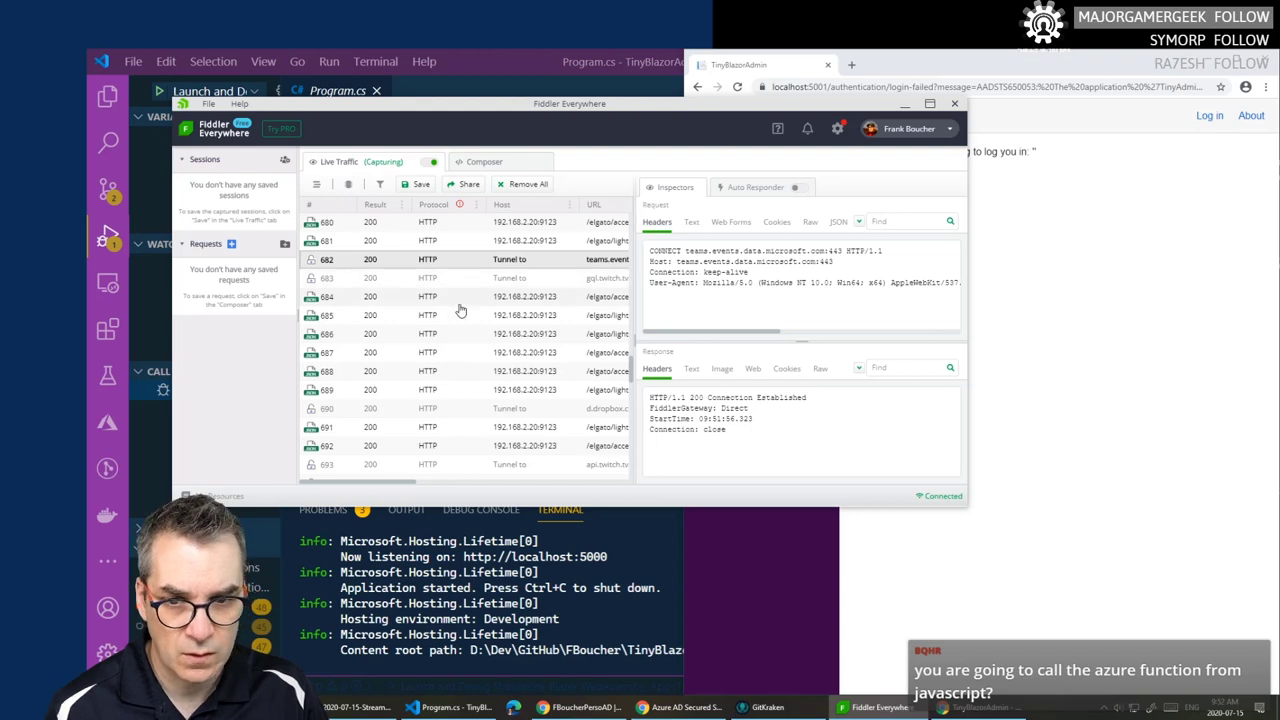
click(458, 299)
key(Down)
key(Down)
key(Down)
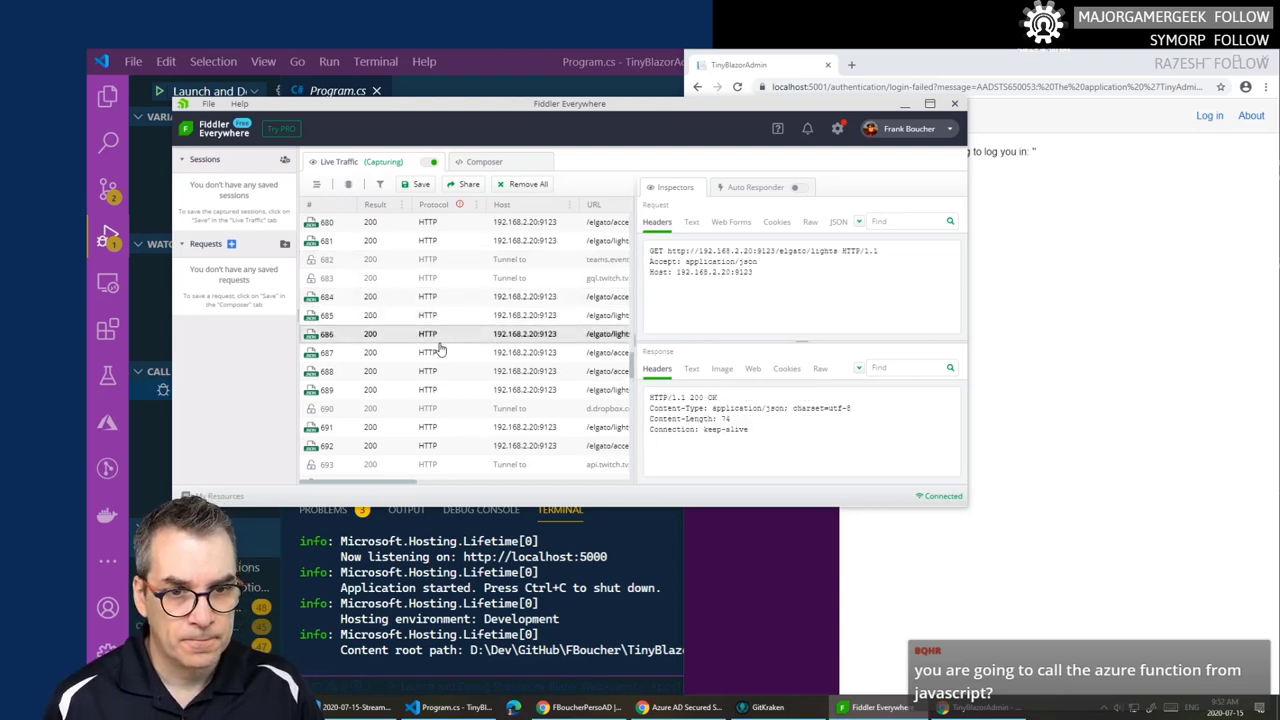
scroll(435, 348, up, 1)
scroll(435, 348, up, 5)
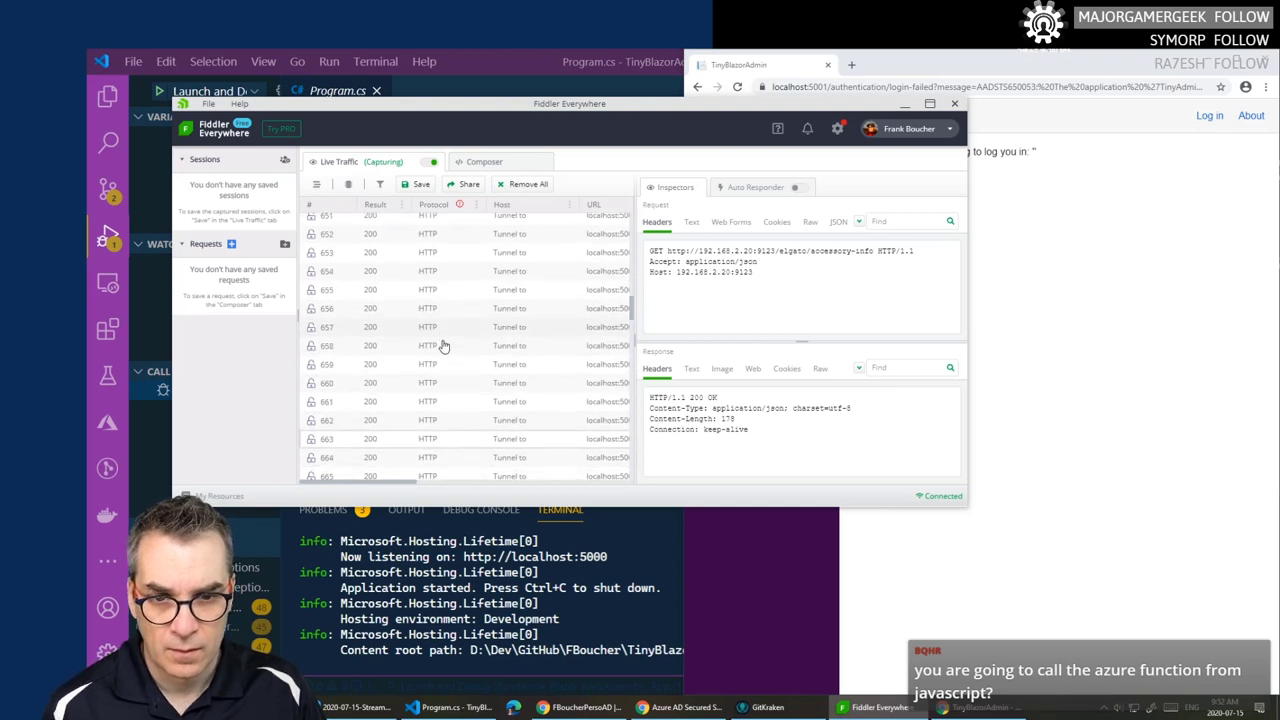
scroll(445, 345, up, 1)
click(470, 415)
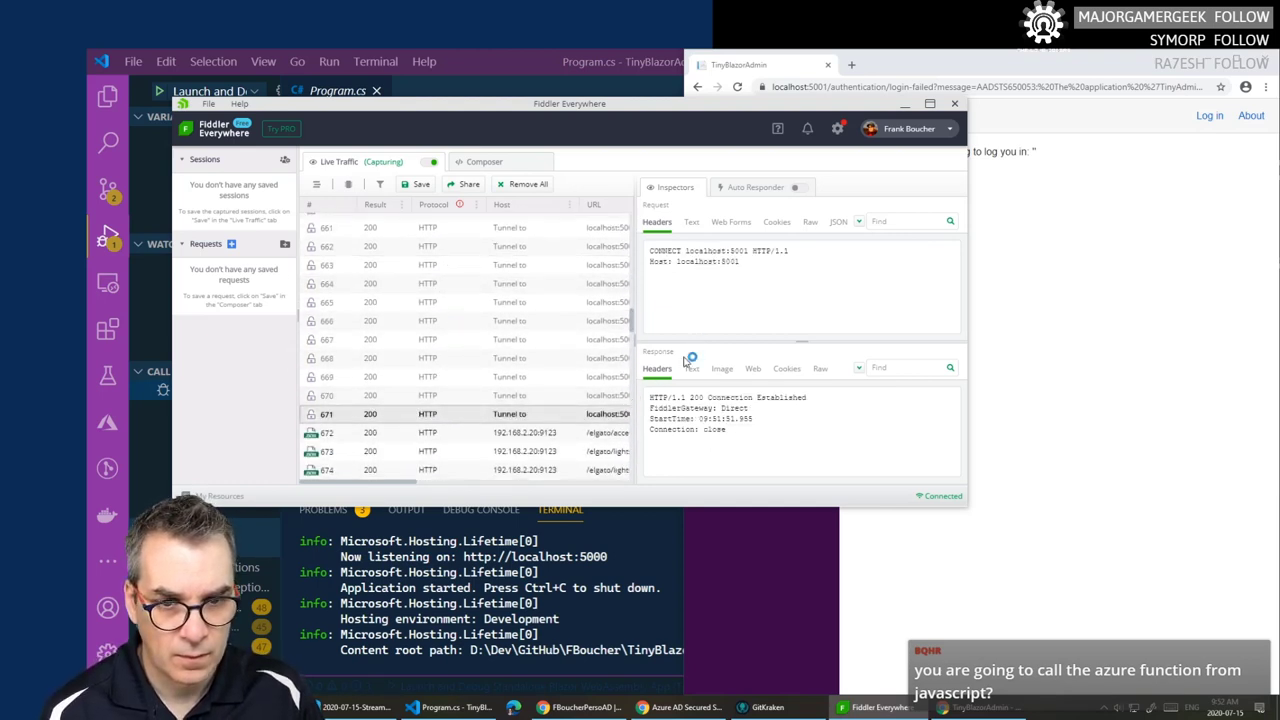
- Enlarge the Fiddler window and scroll the list to sessions 609–611
drag(970, 514, 1118, 540)
scroll(643, 349, down, 5)
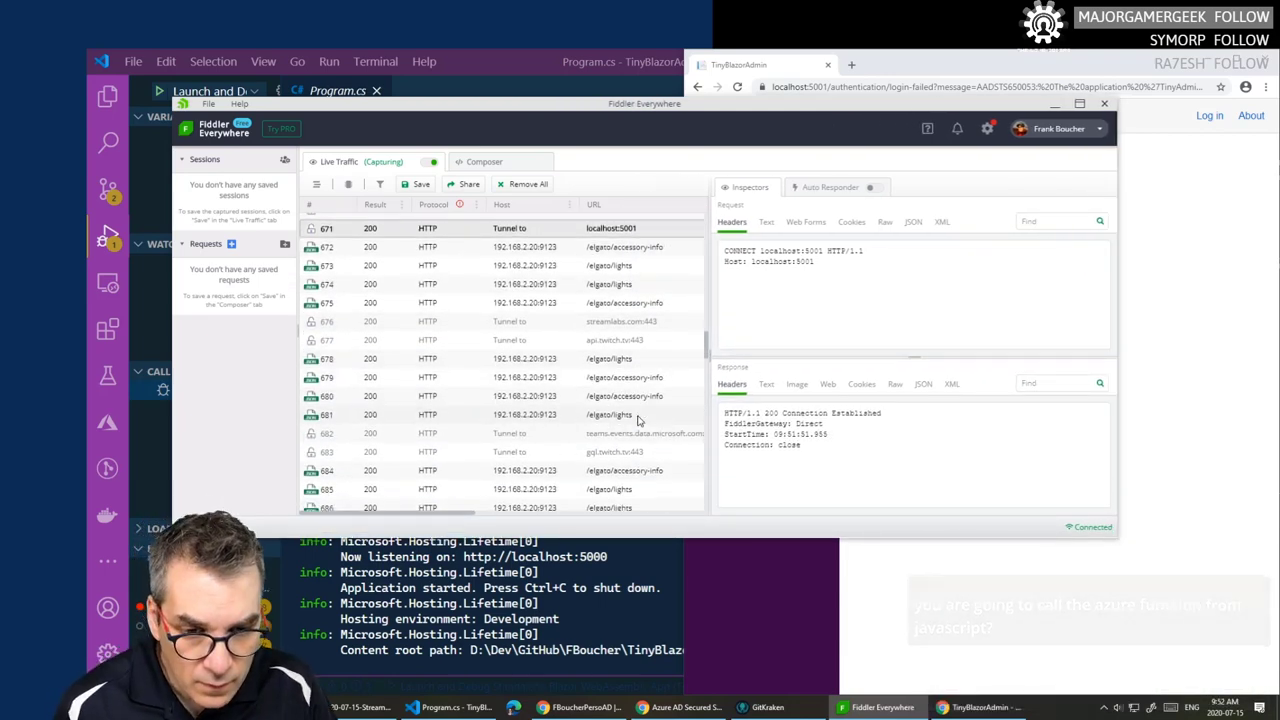
scroll(651, 400, up, 8)
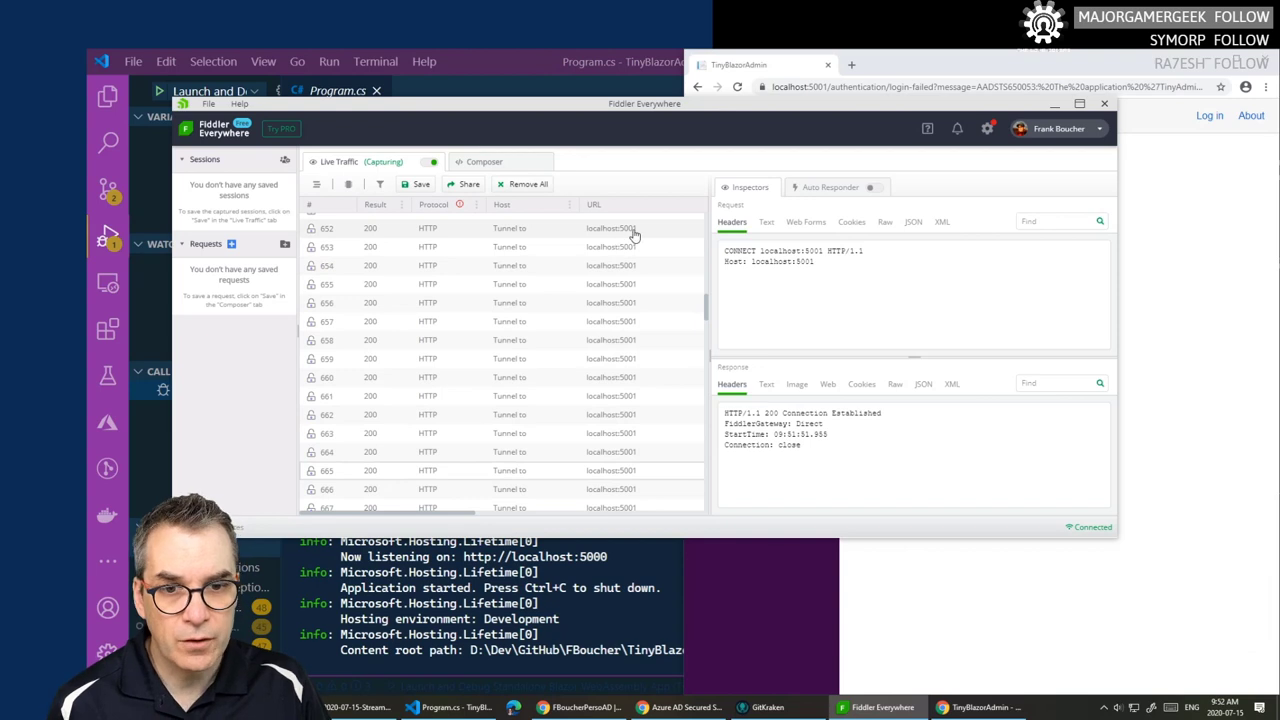
scroll(640, 309, up, 12)
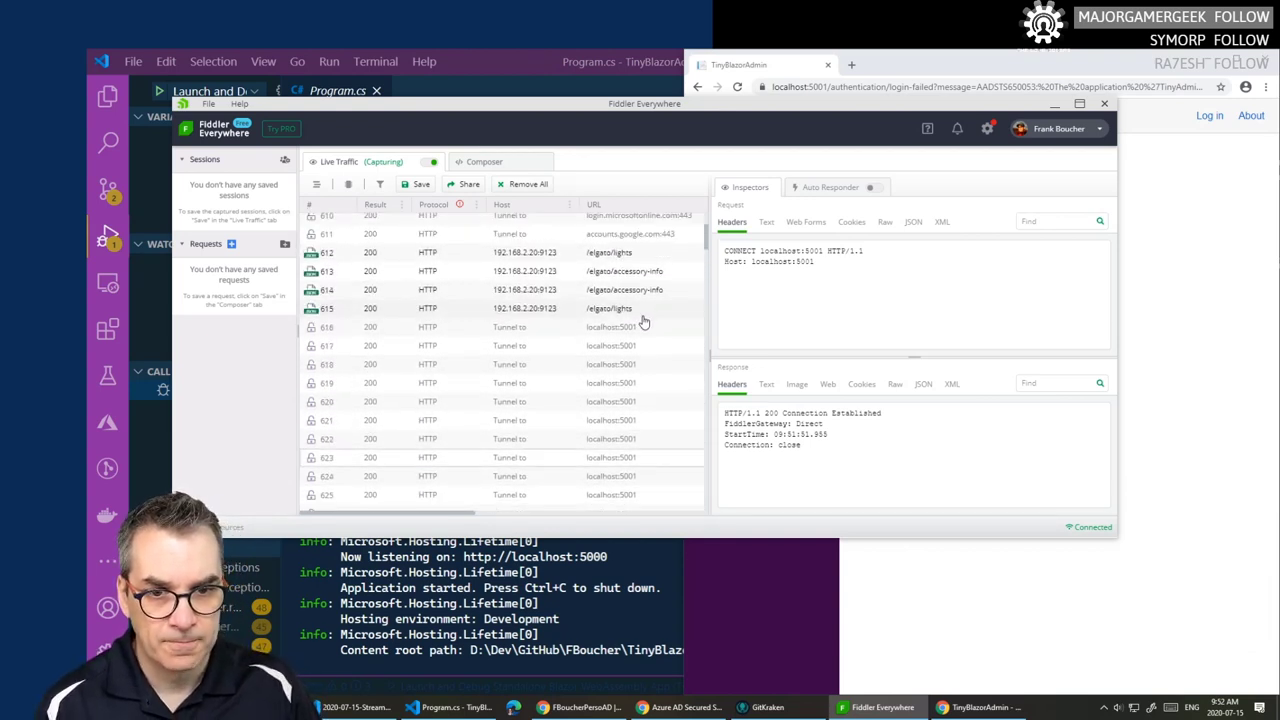
scroll(640, 330, down, 5)
scroll(633, 386, down, 3)
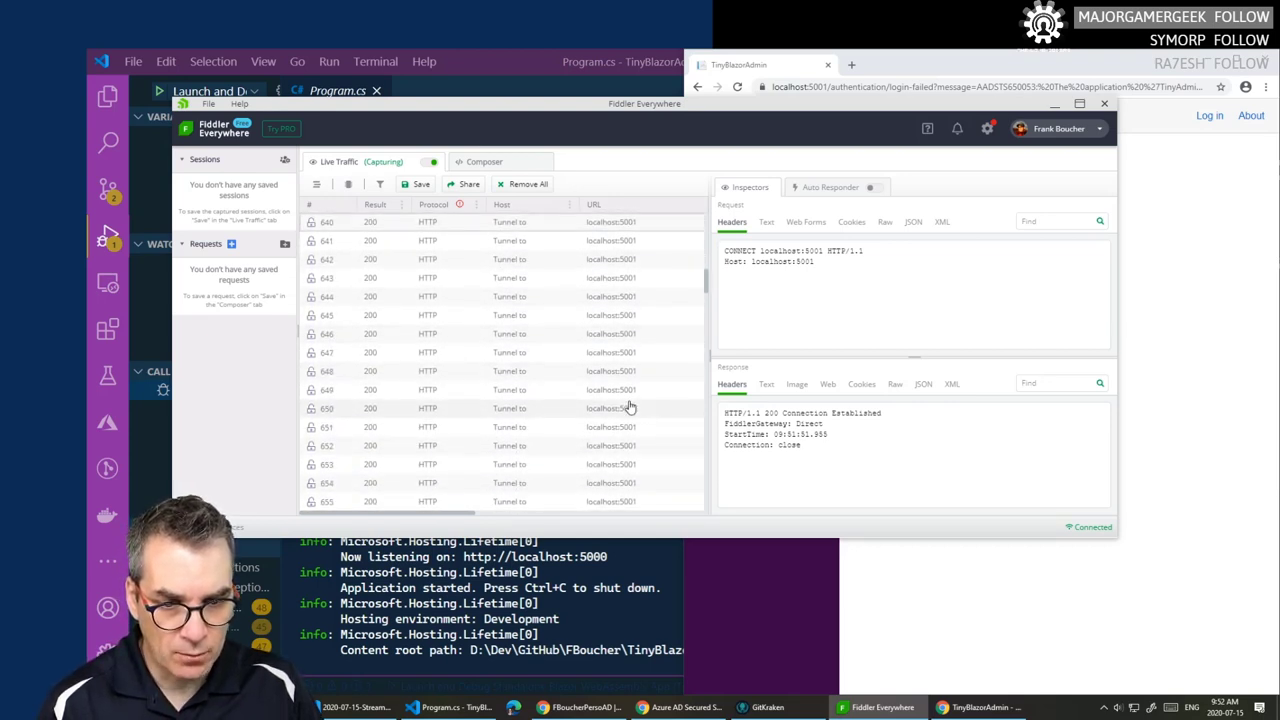
scroll(630, 407, down, 2)
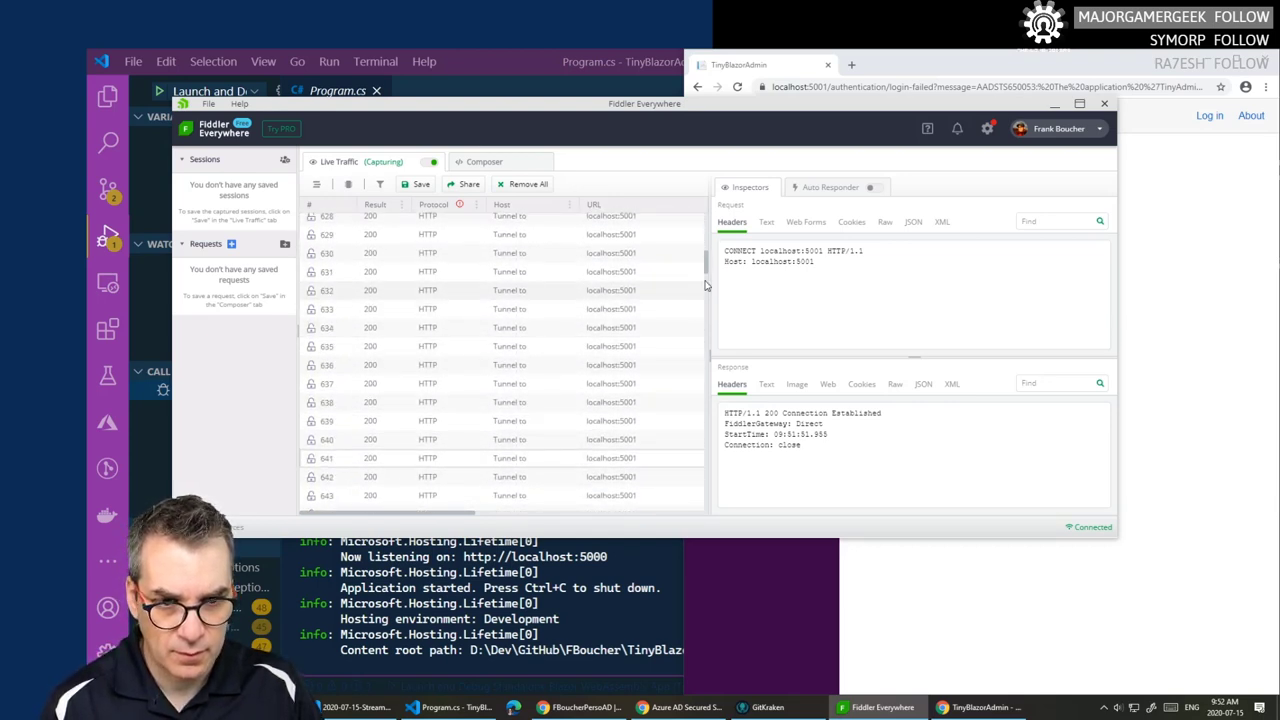
drag(707, 286, 708, 226)
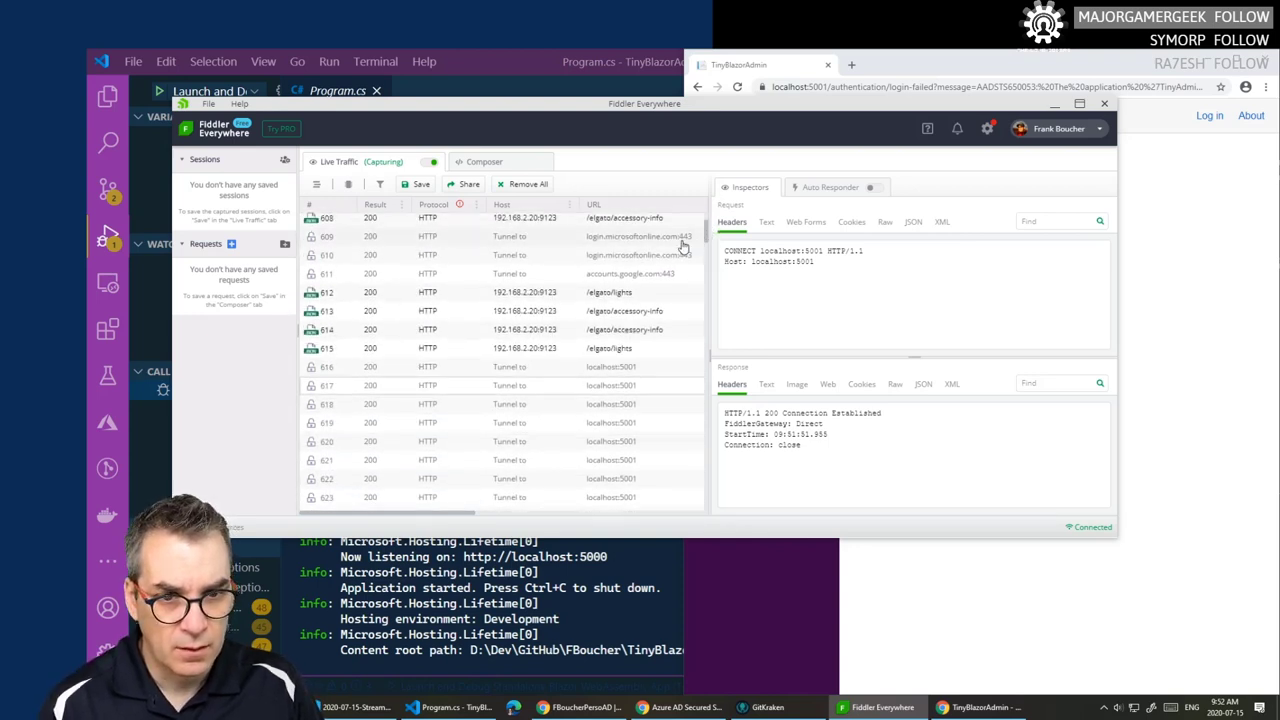
scroll(661, 243, down, 2)
- Inspect both login.microsoftonline.com tunnels and the accounts.google.com tunnel, then clear all sessions
click(661, 243)
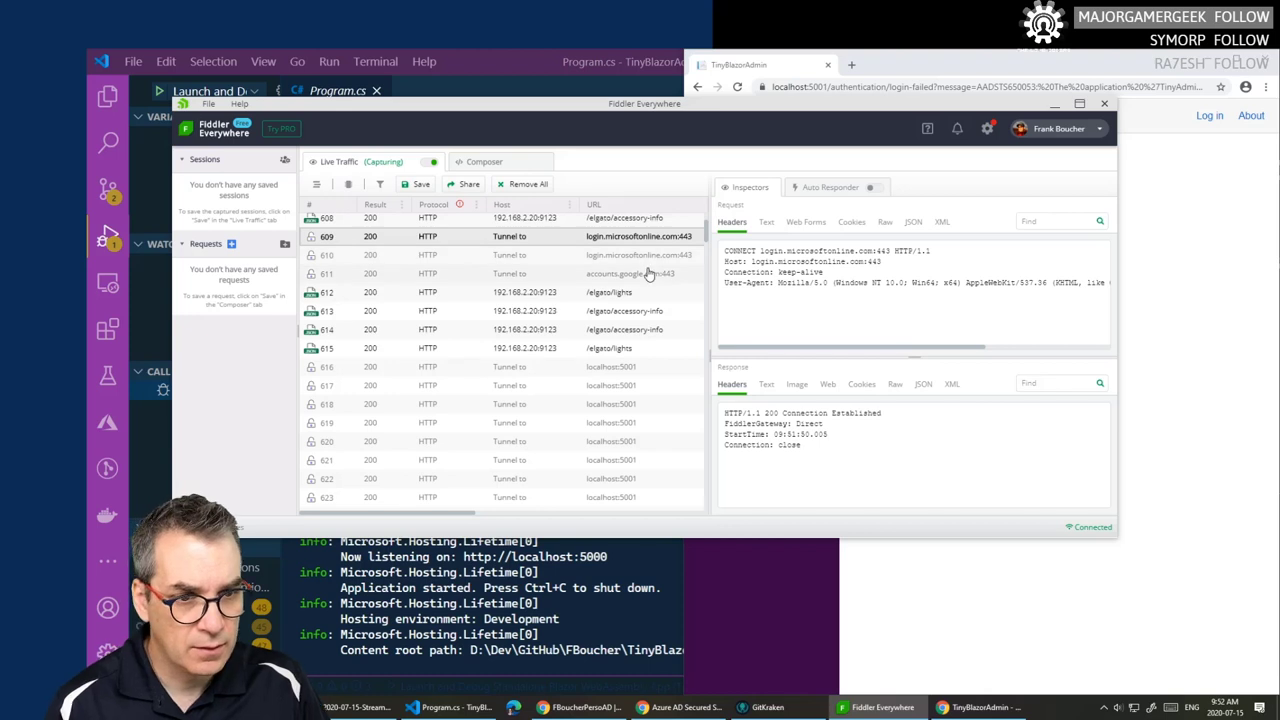
click(646, 274)
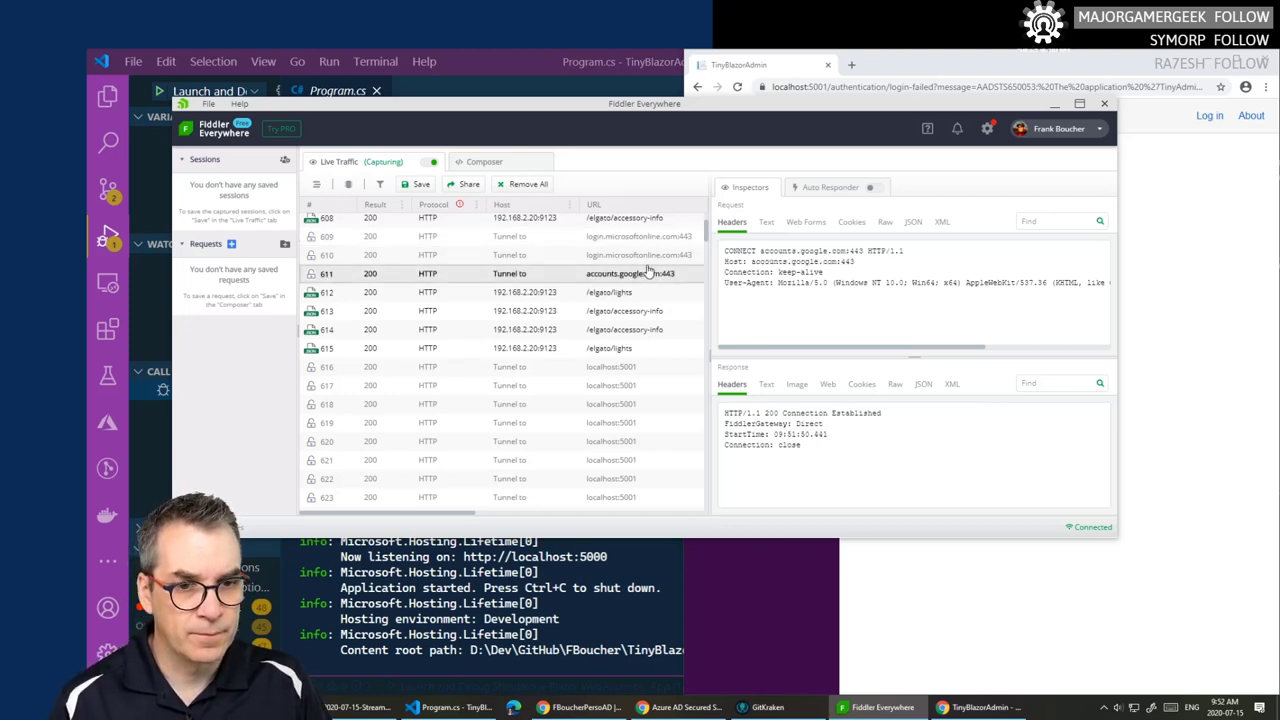
click(648, 256)
click(651, 238)
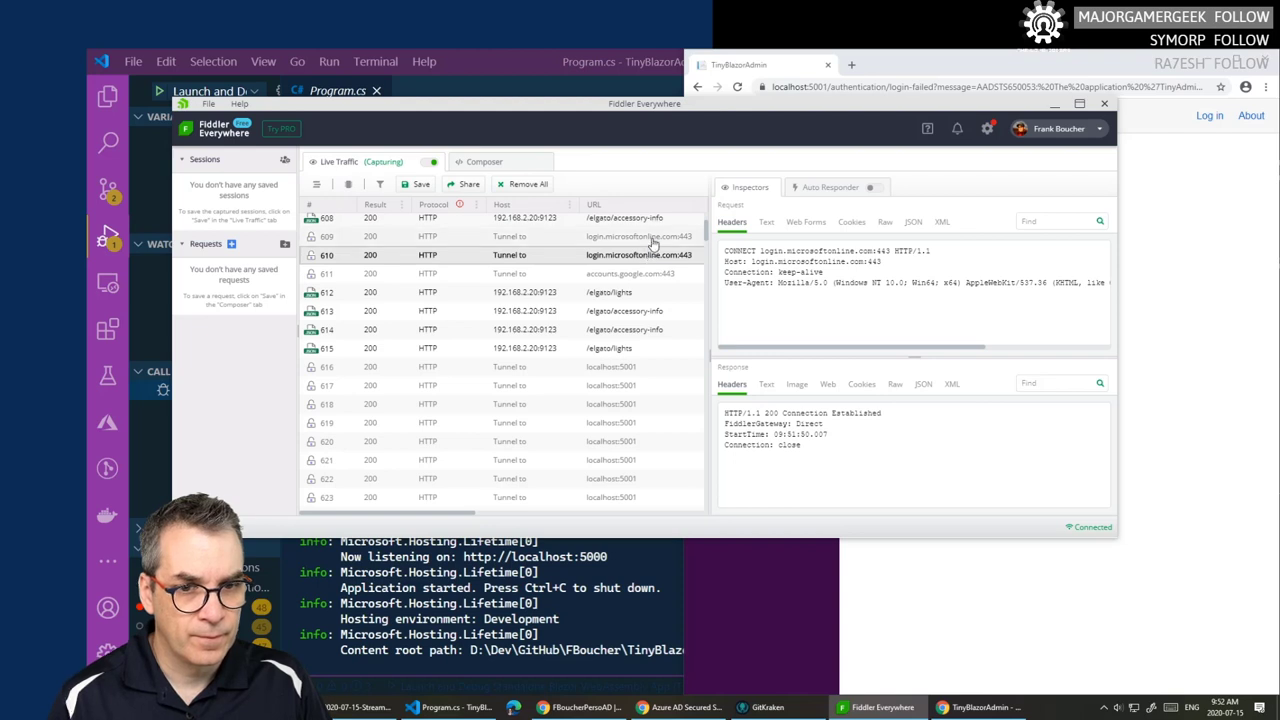
click(522, 186)
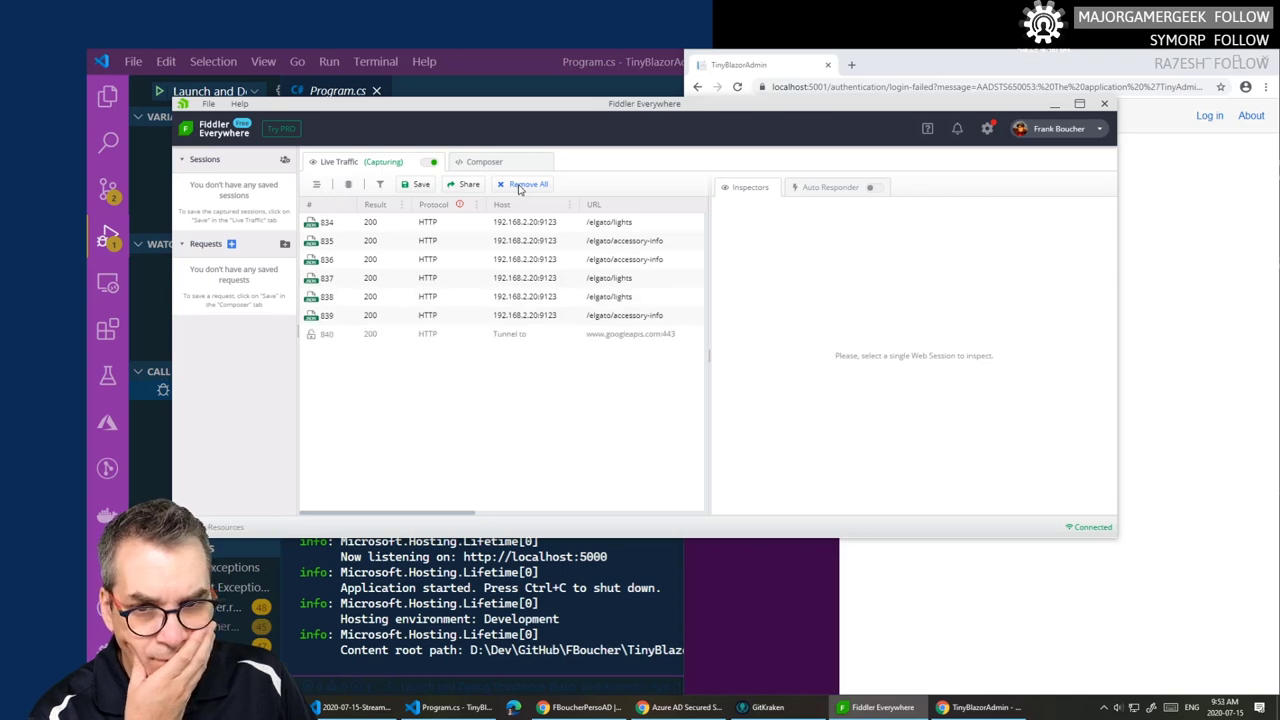
- Dismiss the advanced filters and retry the TinyBlazorAdmin login in Chrome
click(379, 187)
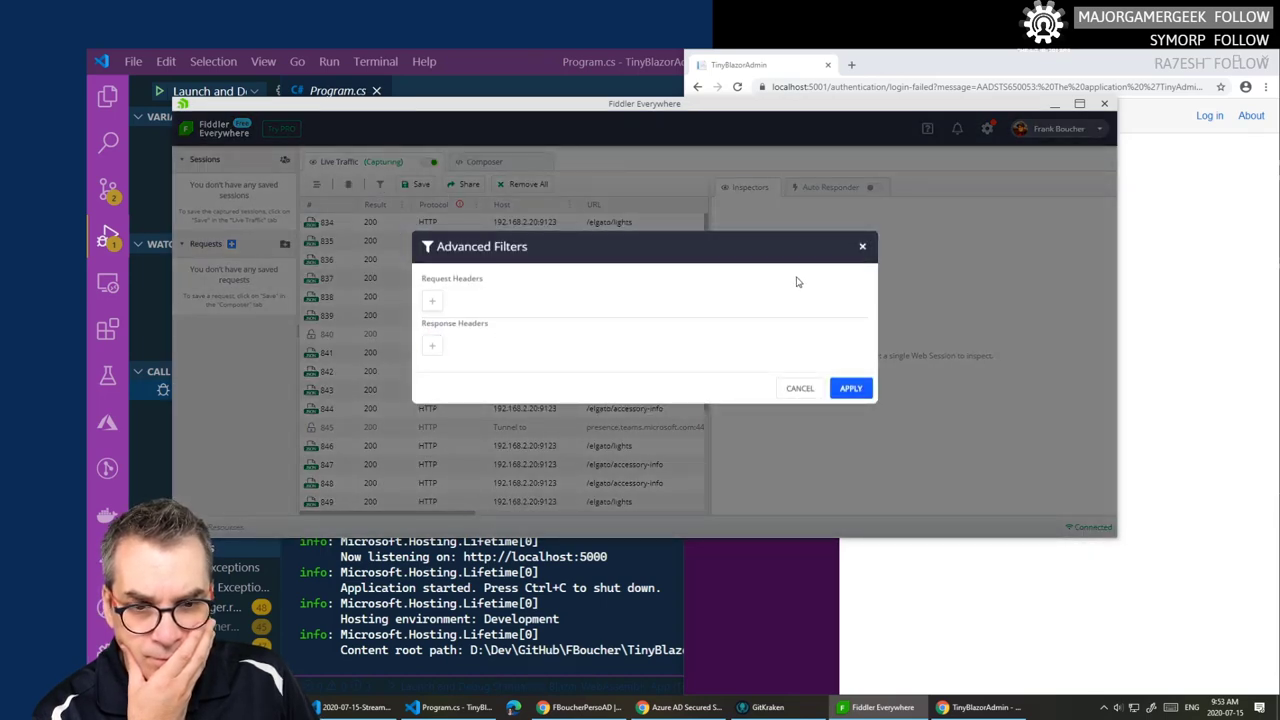
click(865, 248)
click(1150, 229)
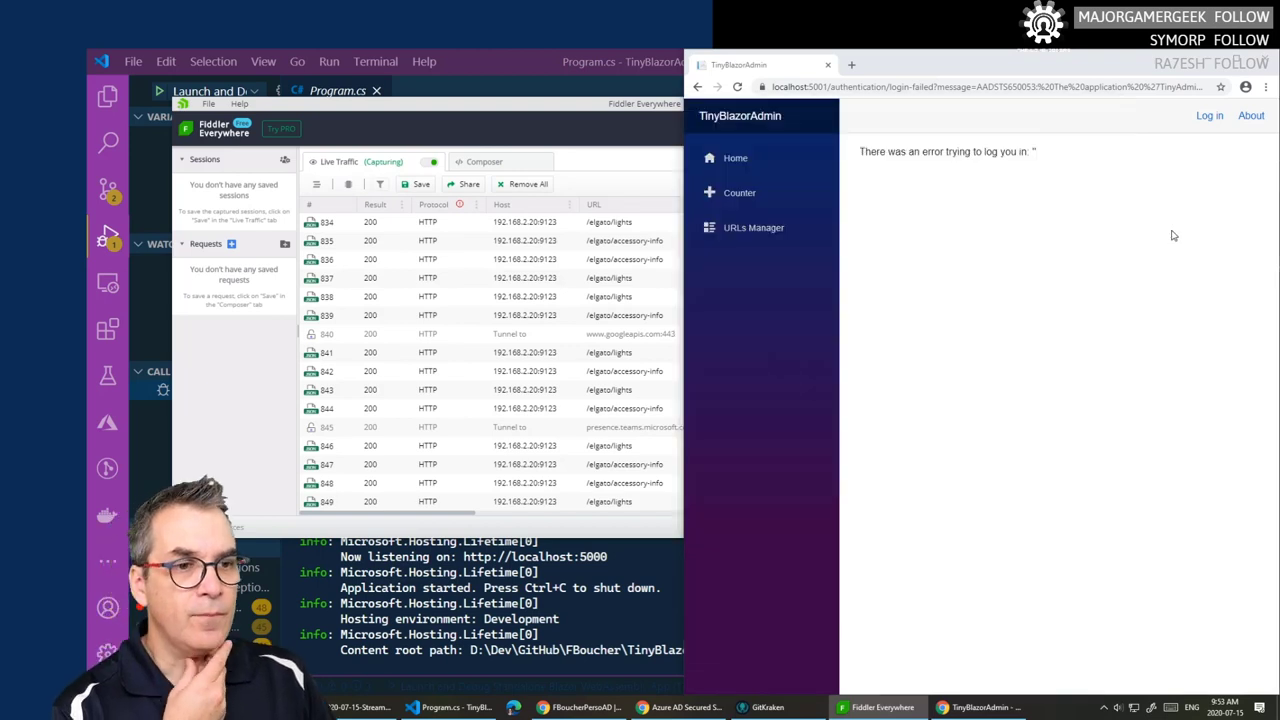
click(1209, 115)
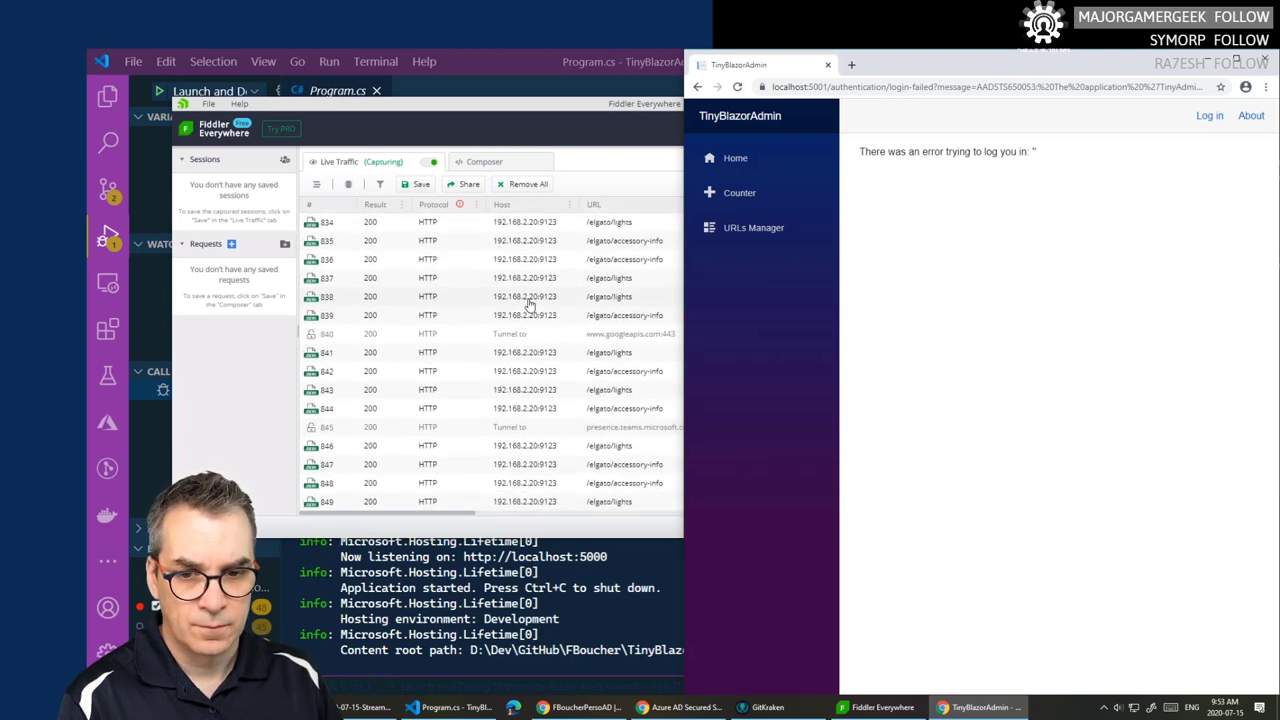
- Scroll the Fiddler traffic list and inspect localhost:5001 tunnel session 905
click(567, 128)
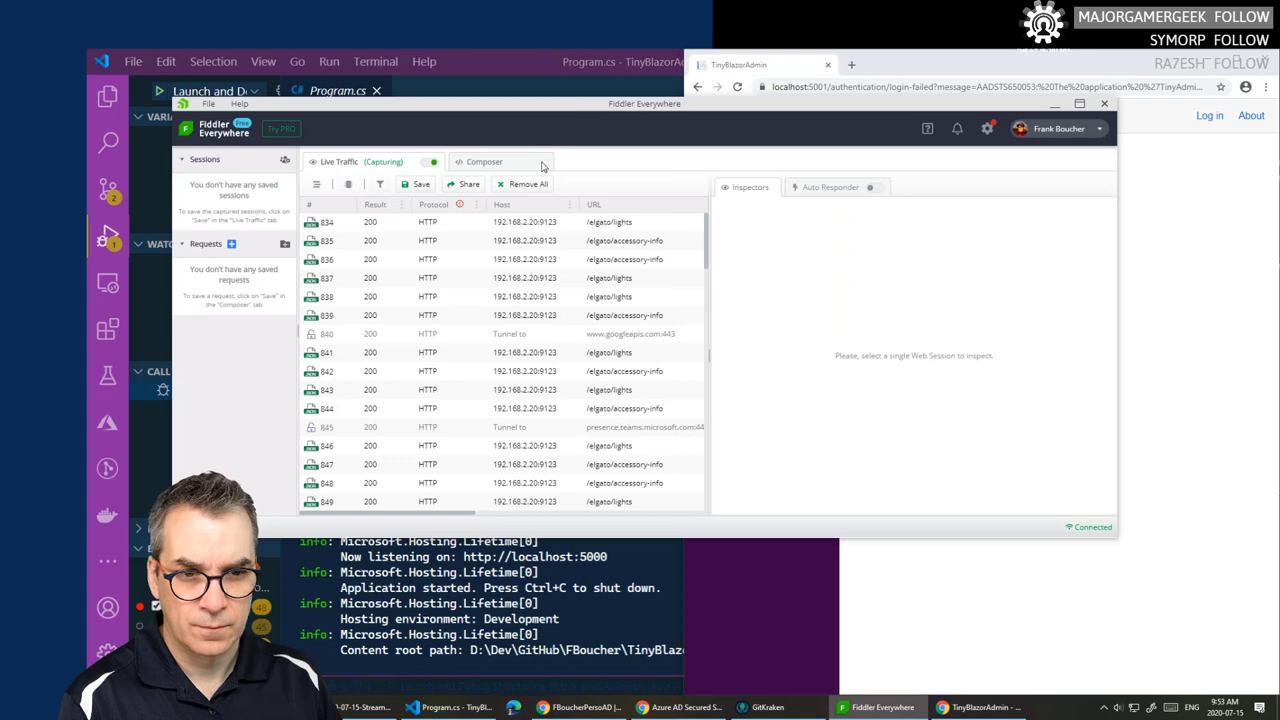
scroll(512, 283, down, 10)
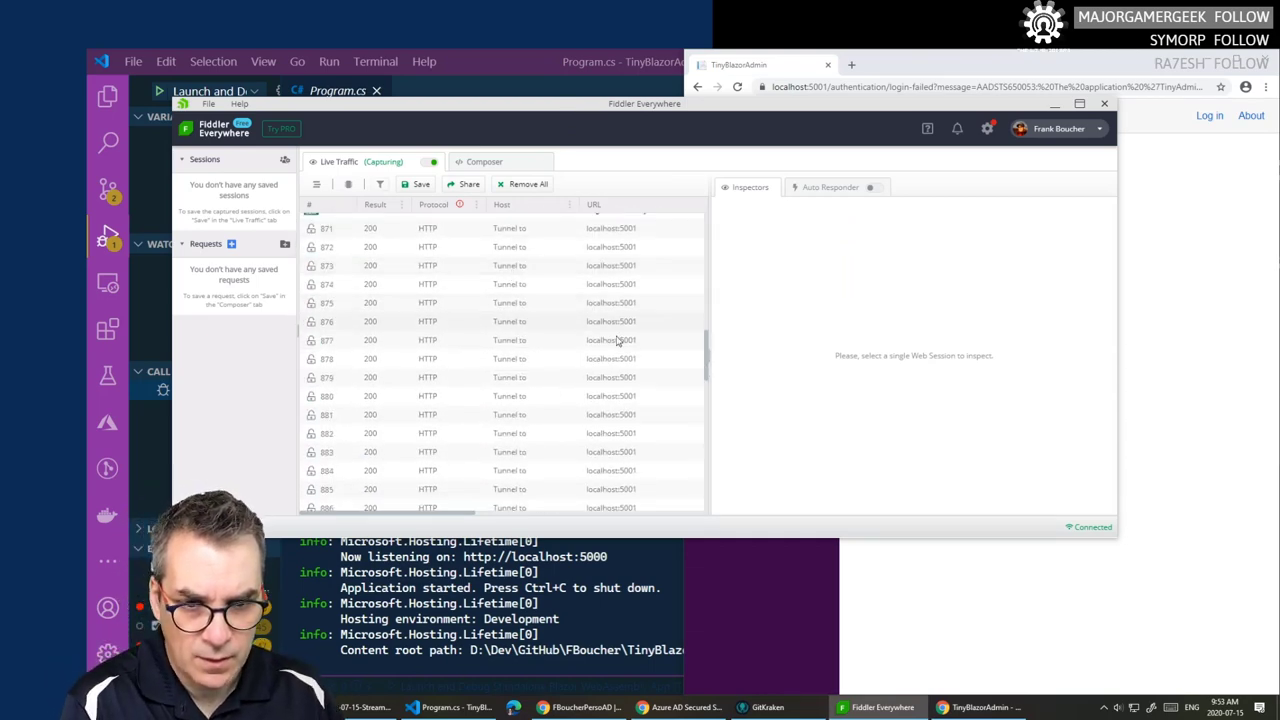
scroll(614, 352, down, 3)
scroll(600, 345, down, 5)
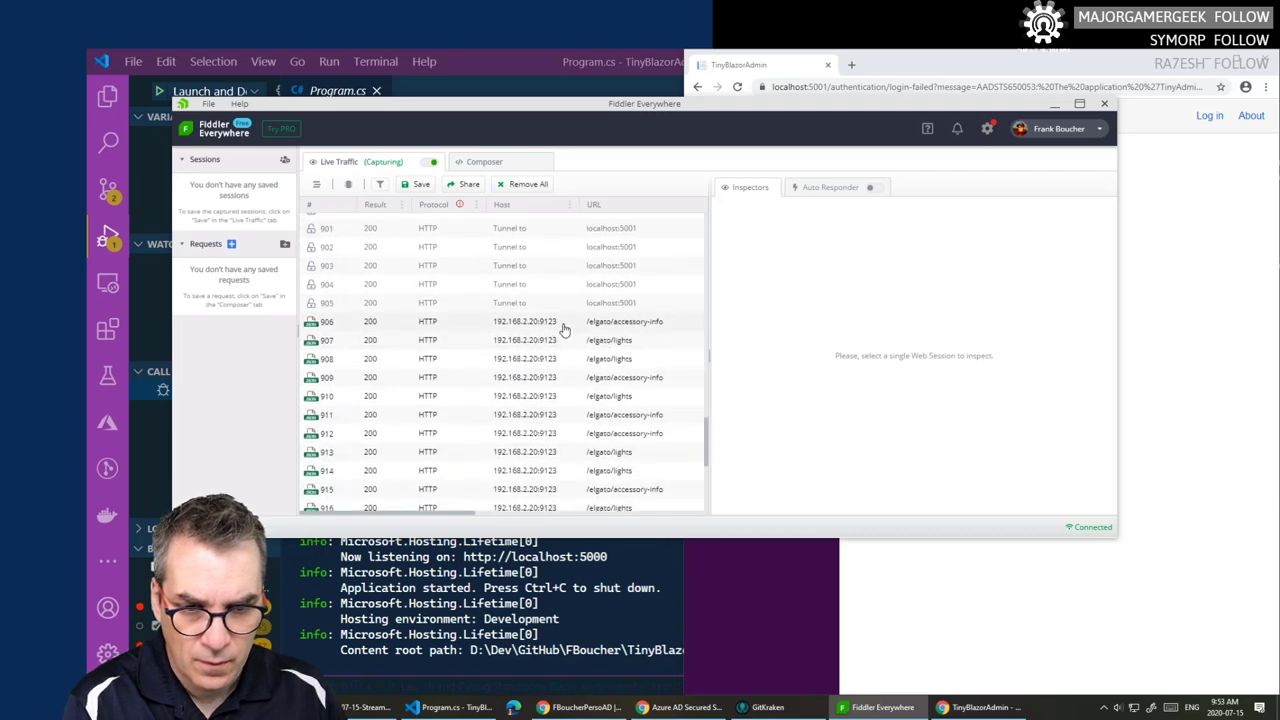
click(530, 305)
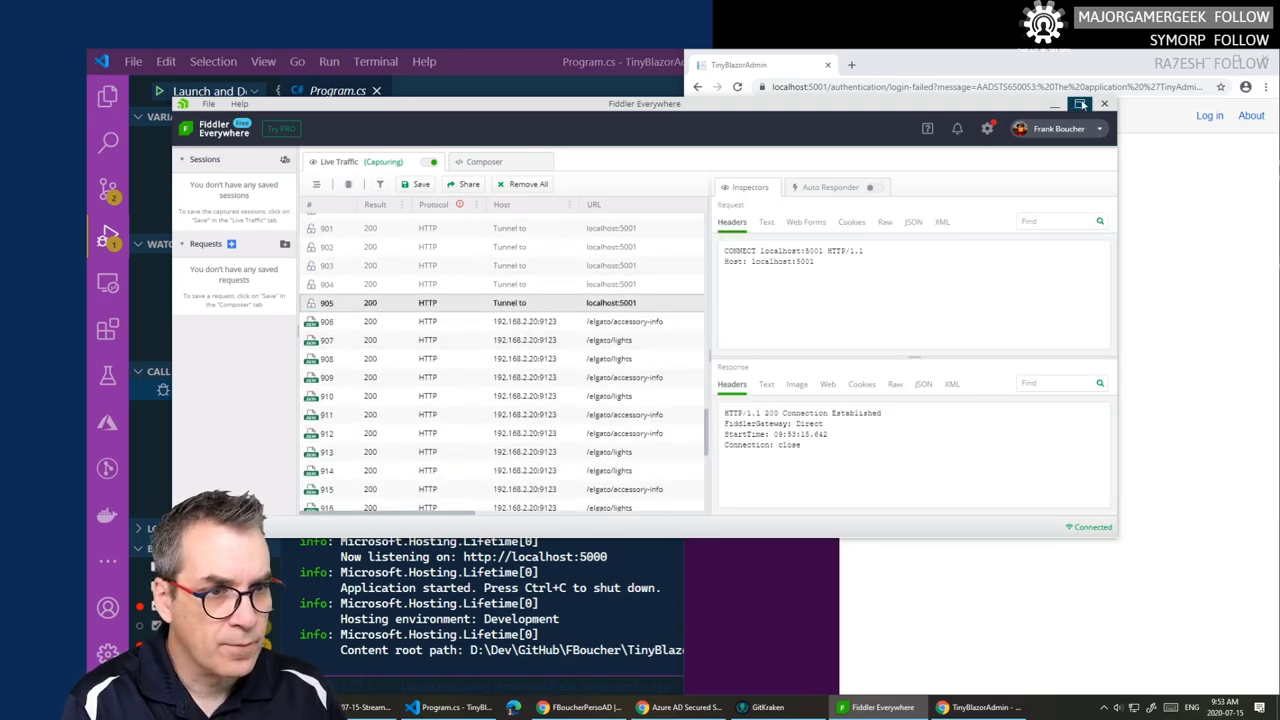
- Maximize Fiddler and browse the Connections, Gateway, Privacy and HTTPS settings without changing anything
click(1079, 103)
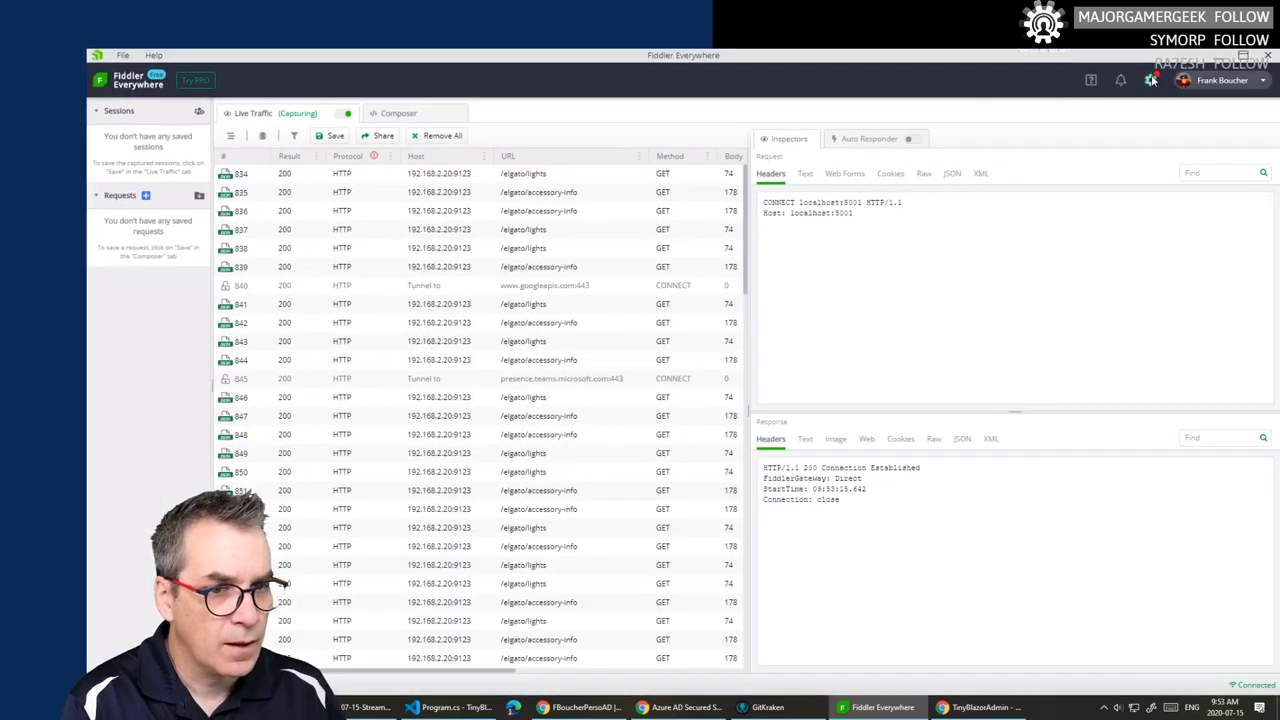
click(1151, 80)
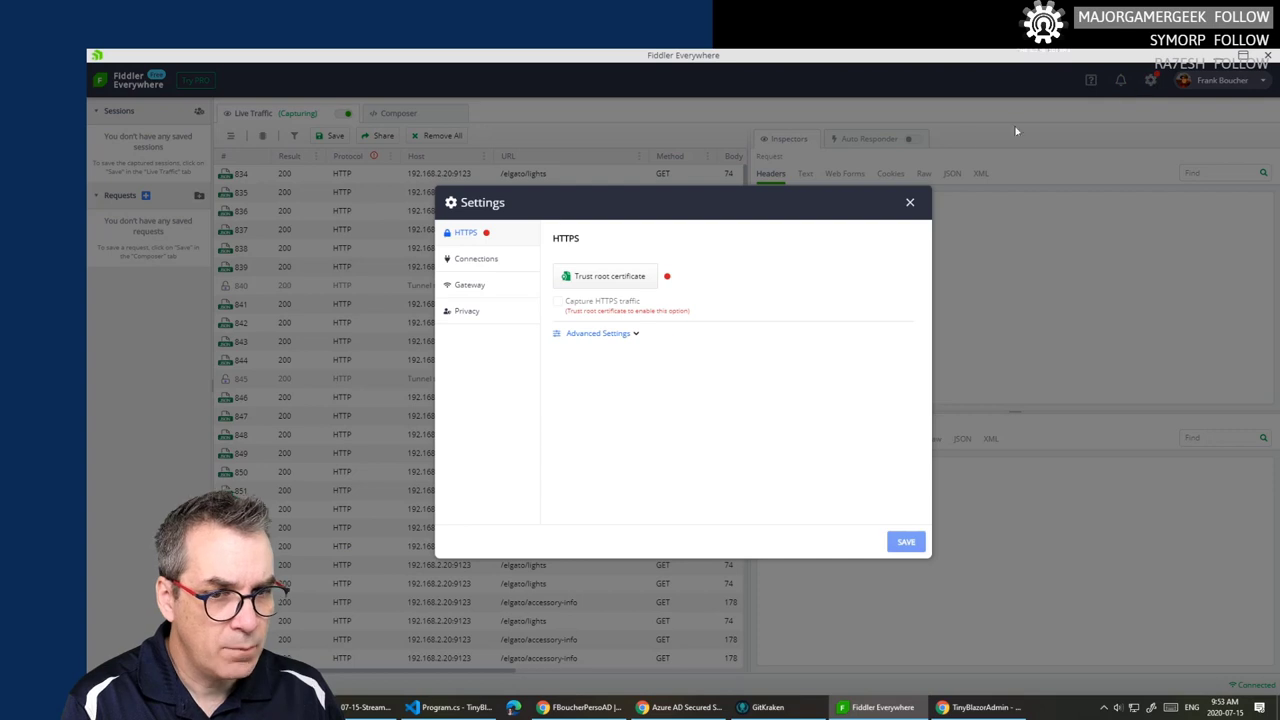
click(480, 262)
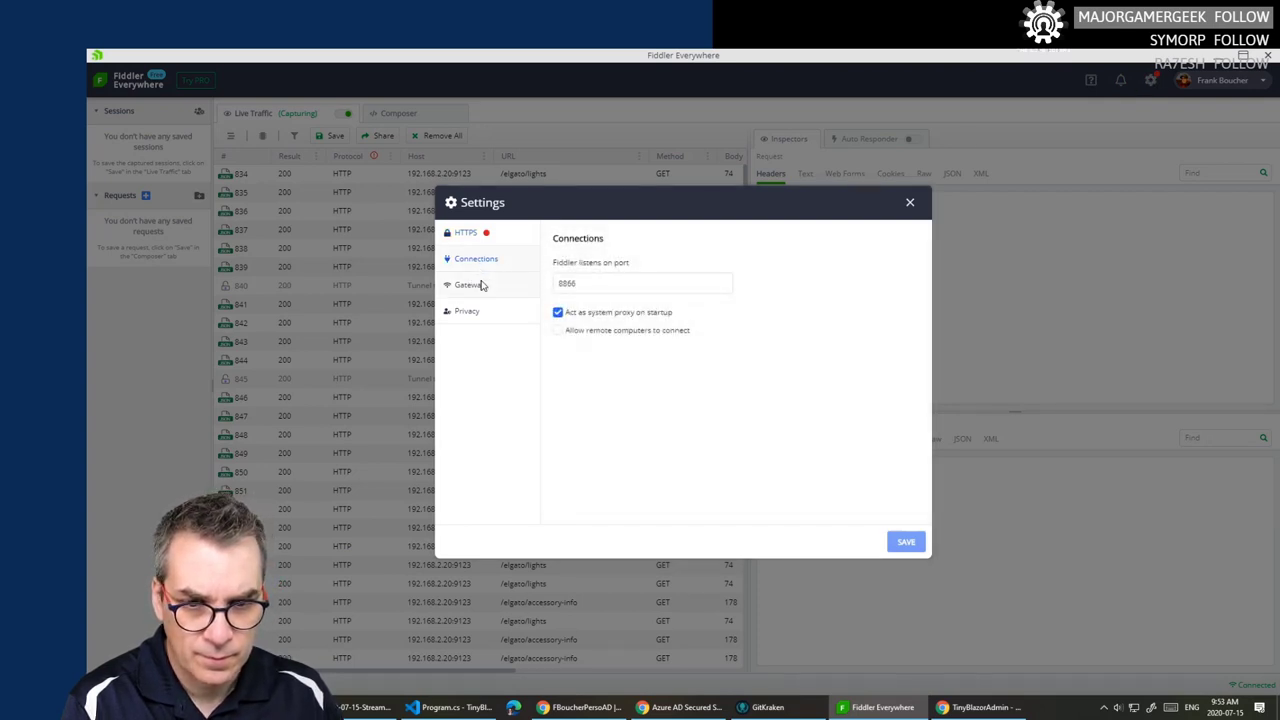
click(481, 286)
click(472, 311)
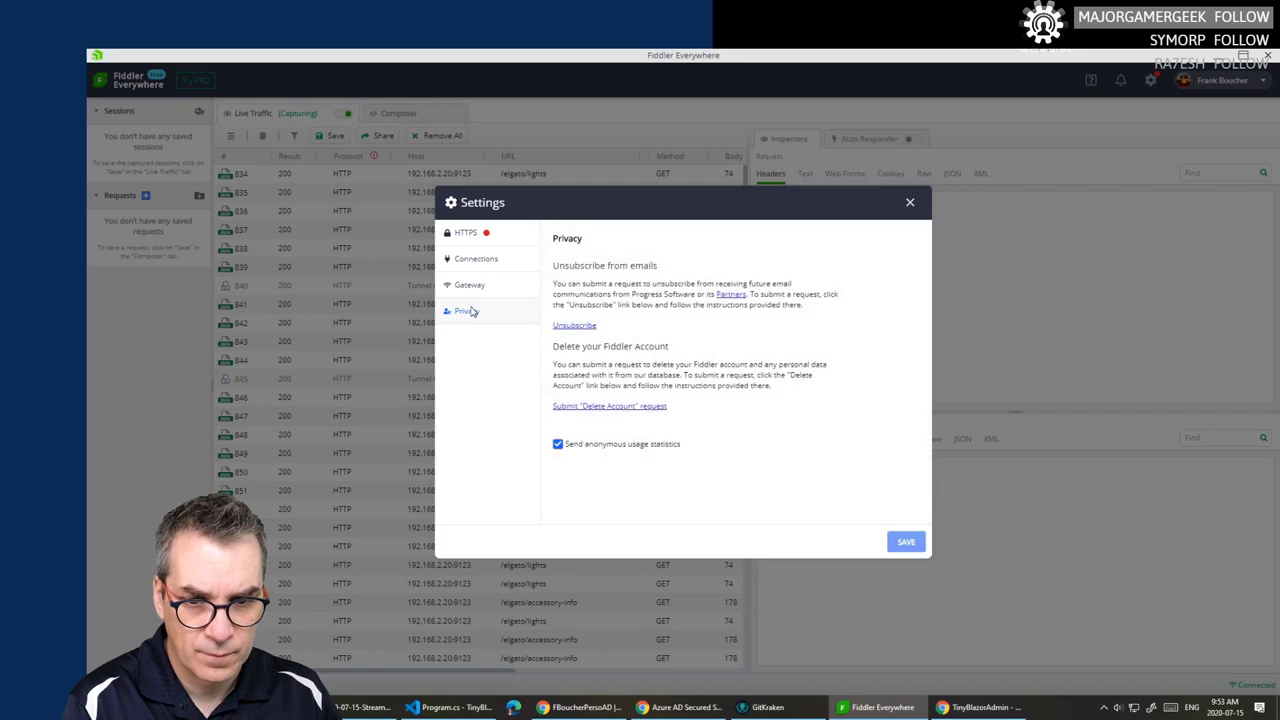
click(470, 233)
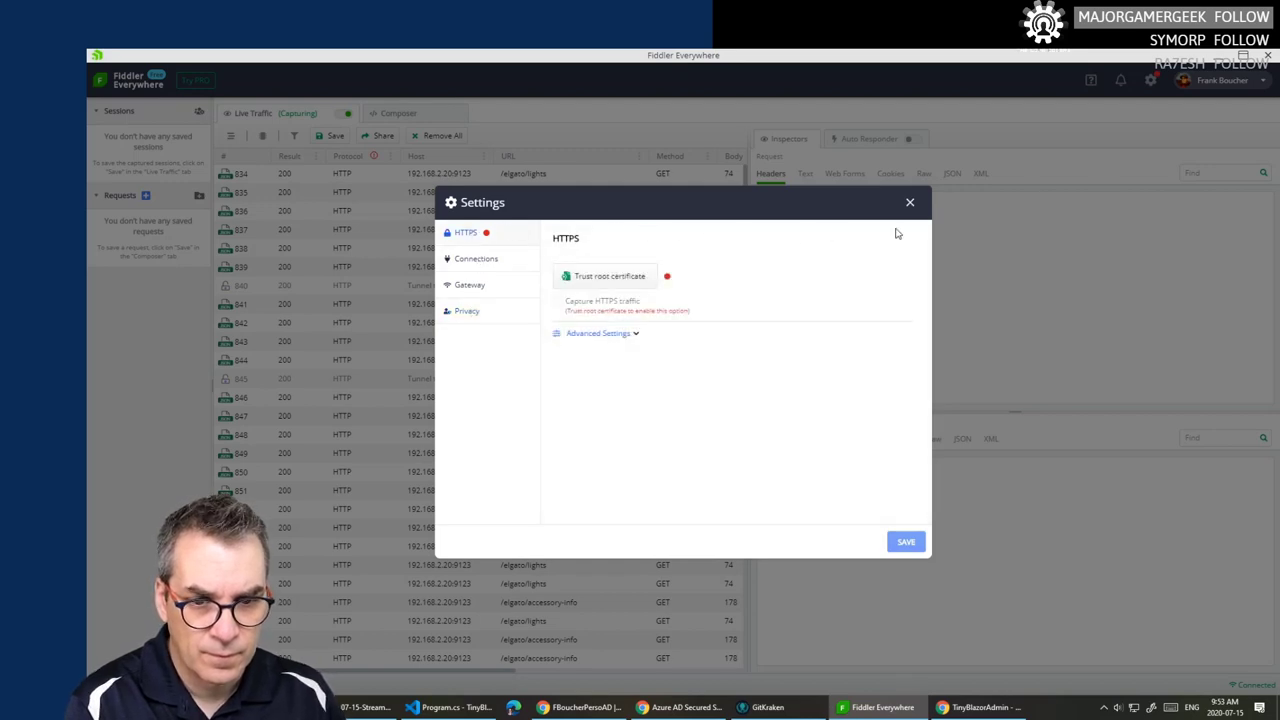
click(910, 204)
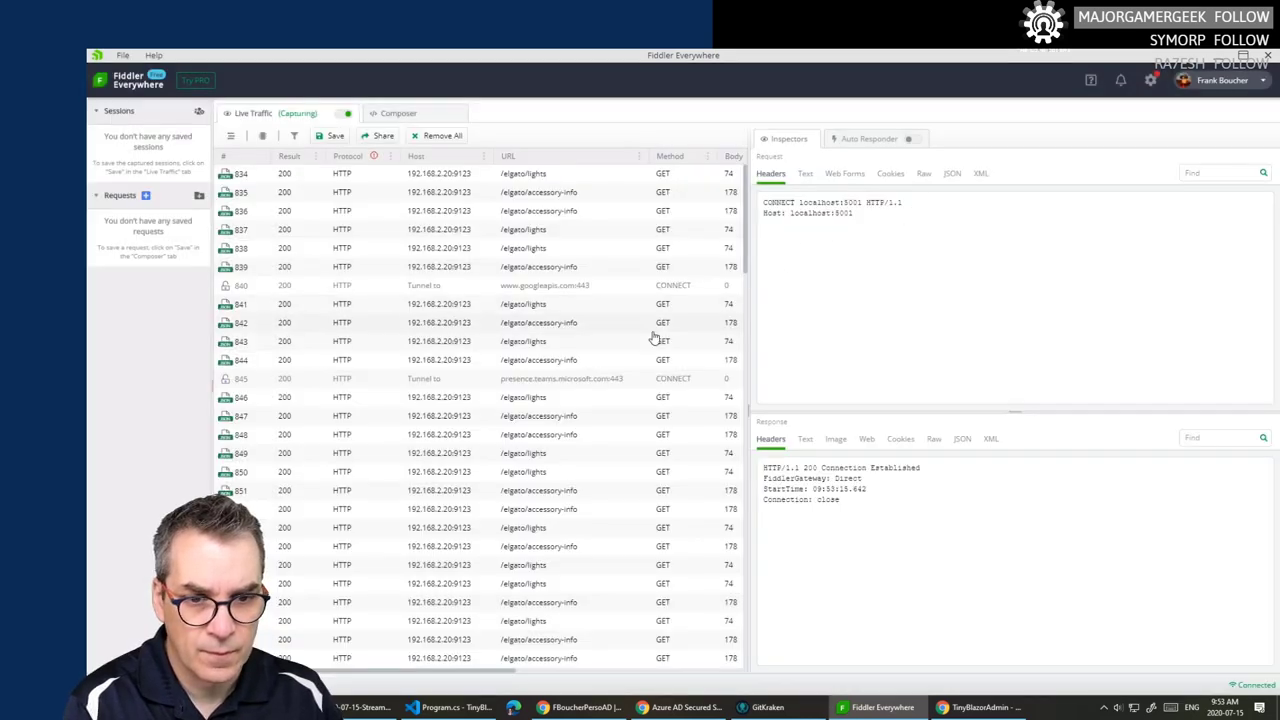
- Step up through localhost:5001 tunnel sessions 904 down to 888
scroll(578, 420, down, 10)
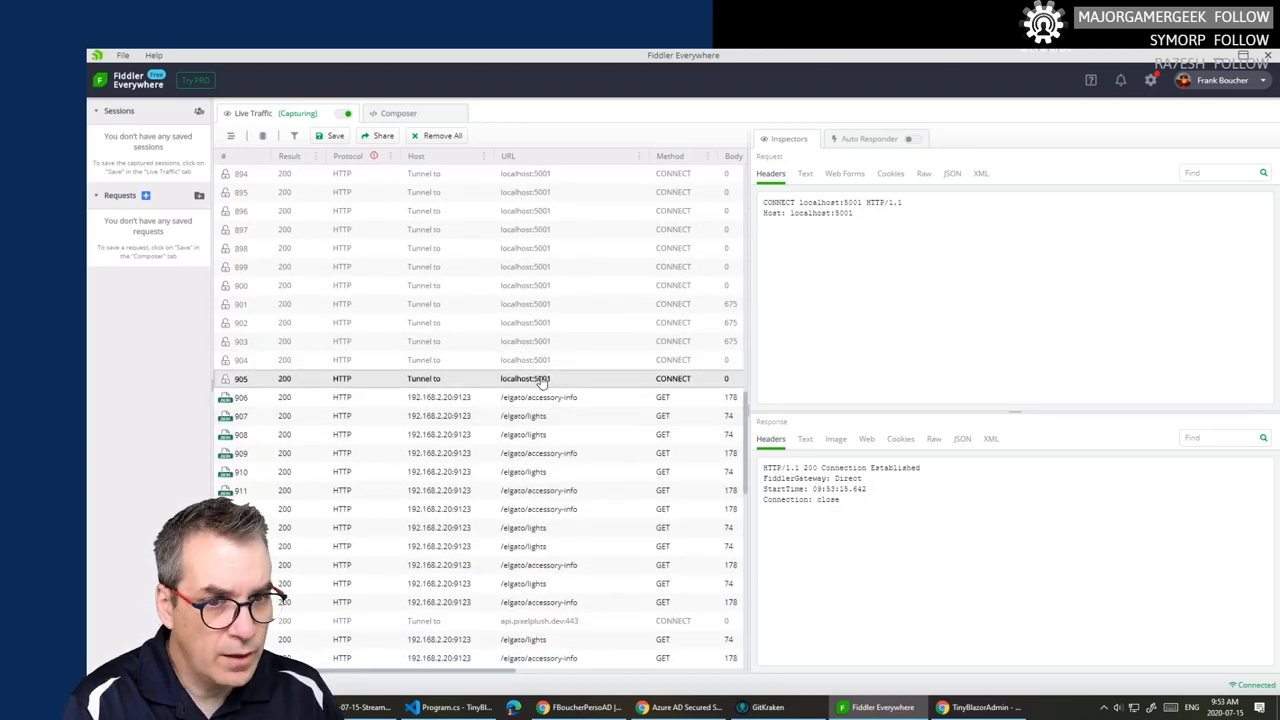
click(552, 362)
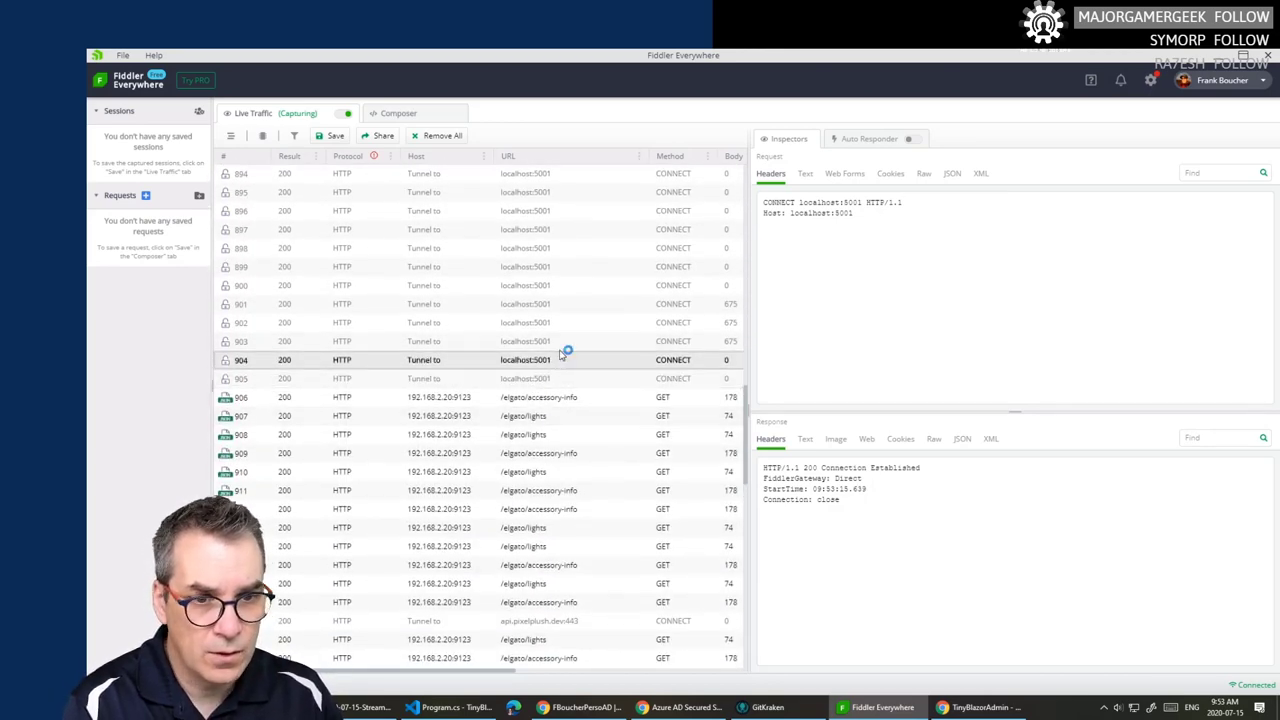
click(564, 345)
click(570, 325)
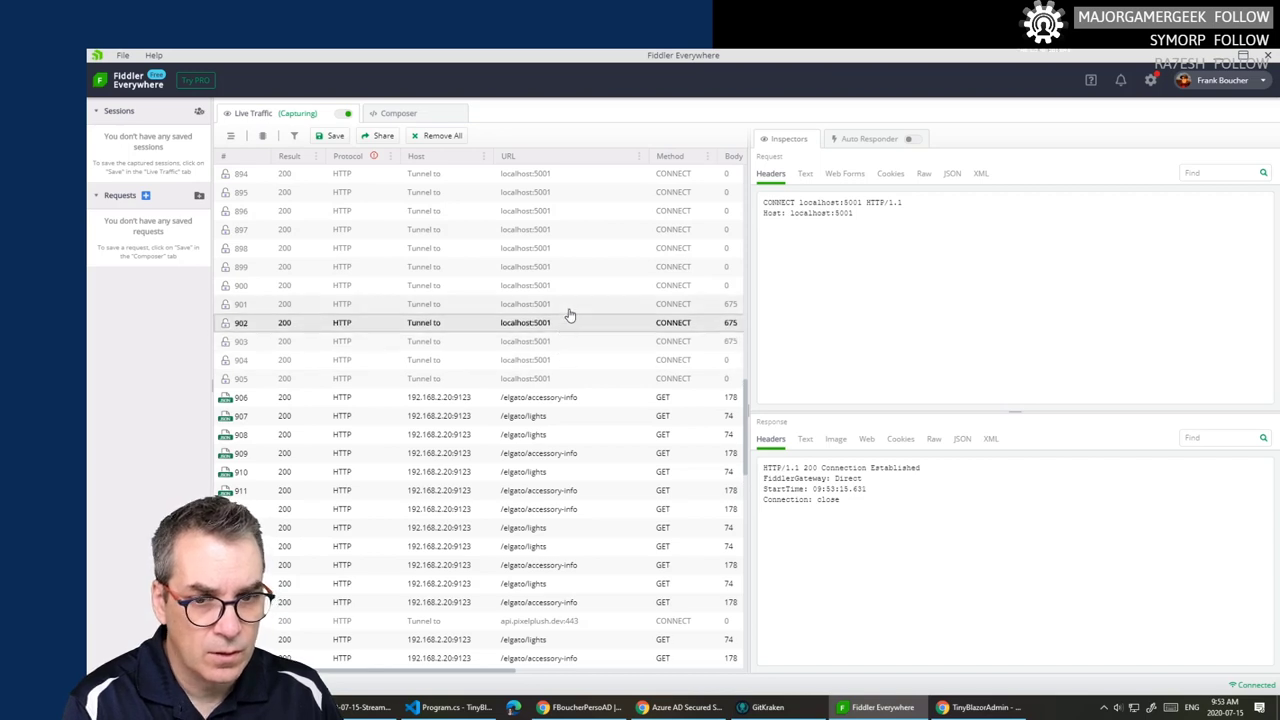
click(571, 305)
click(571, 290)
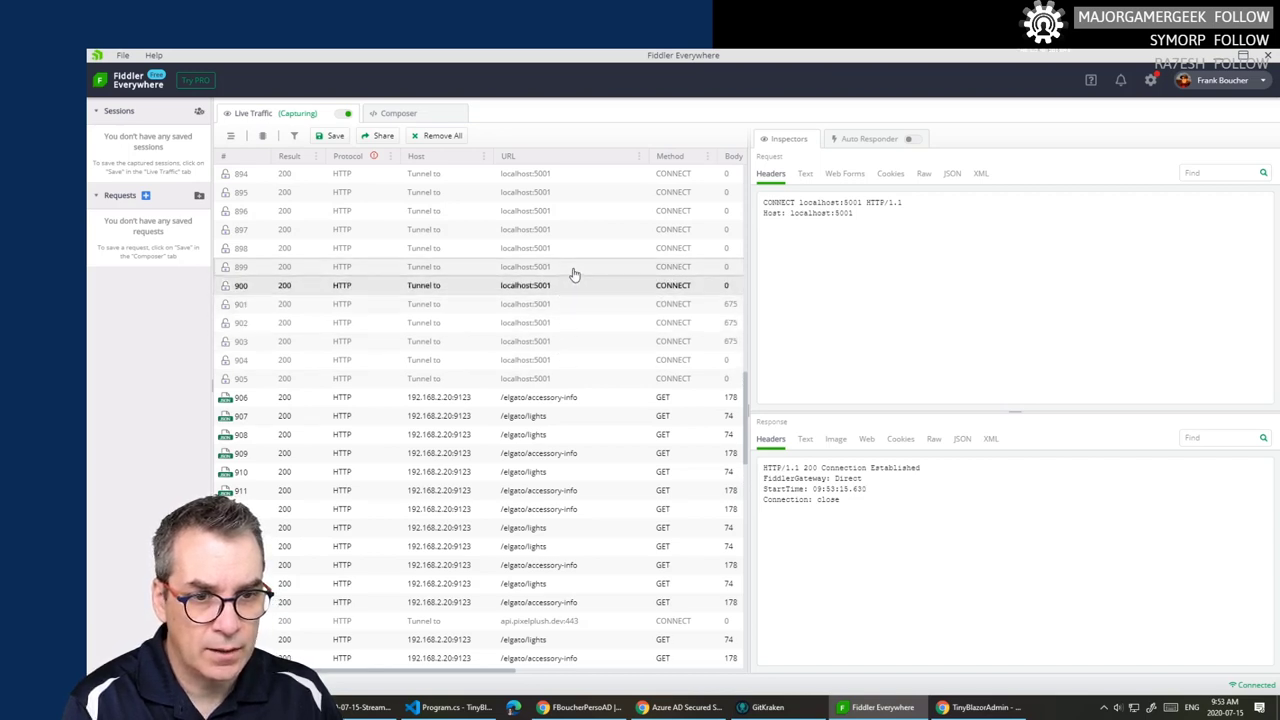
click(572, 268)
scroll(574, 270, up, 1)
scroll(574, 272, up, 2)
click(577, 370)
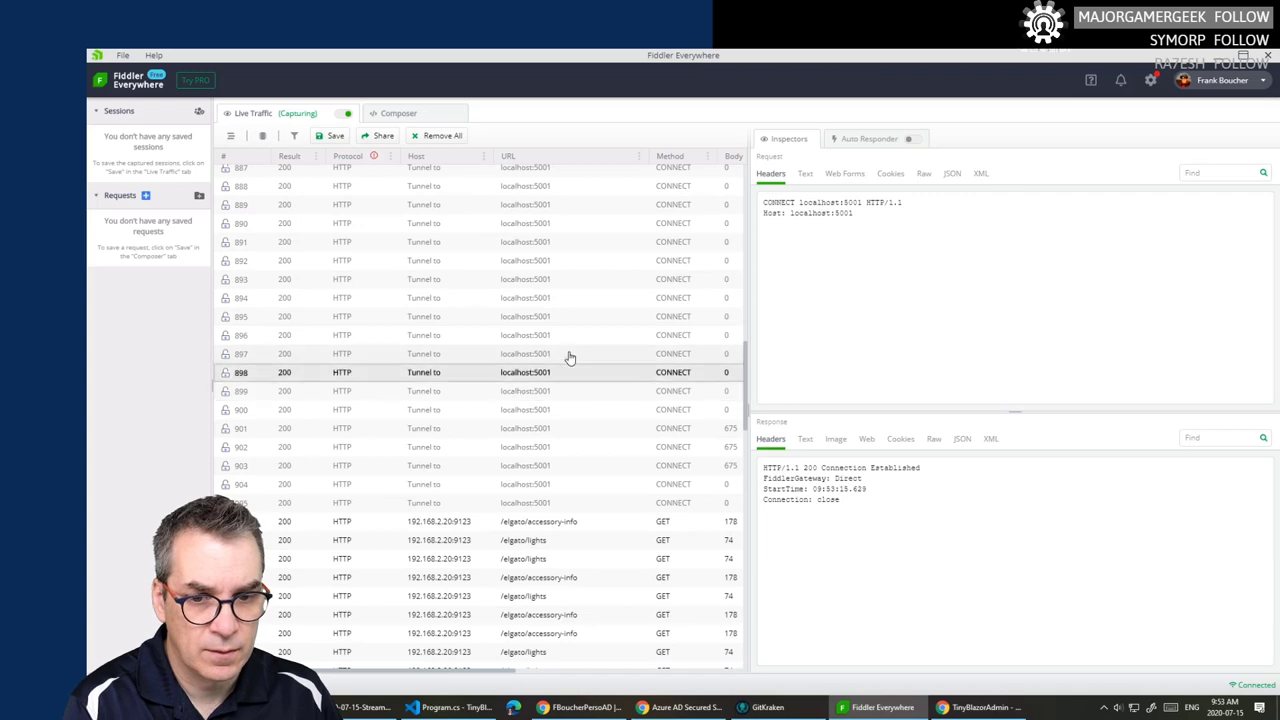
click(570, 353)
click(570, 335)
click(571, 316)
click(572, 298)
click(574, 279)
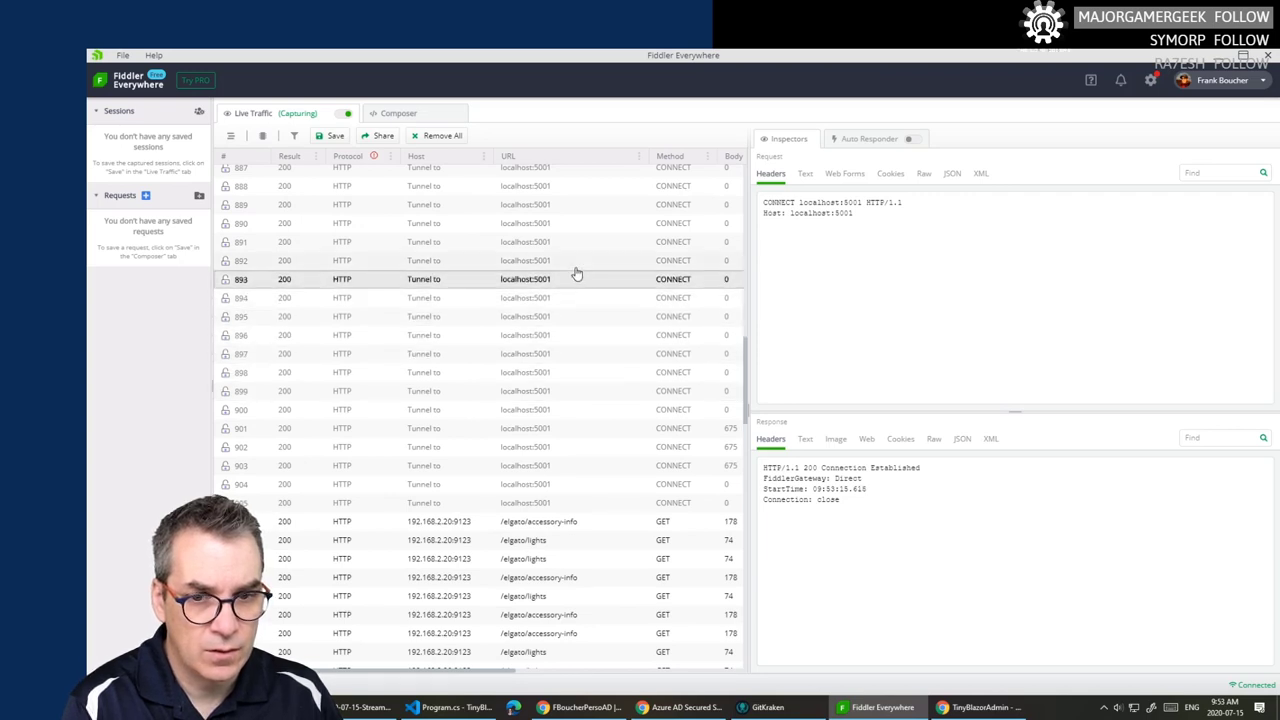
click(576, 260)
click(577, 241)
click(577, 223)
click(578, 204)
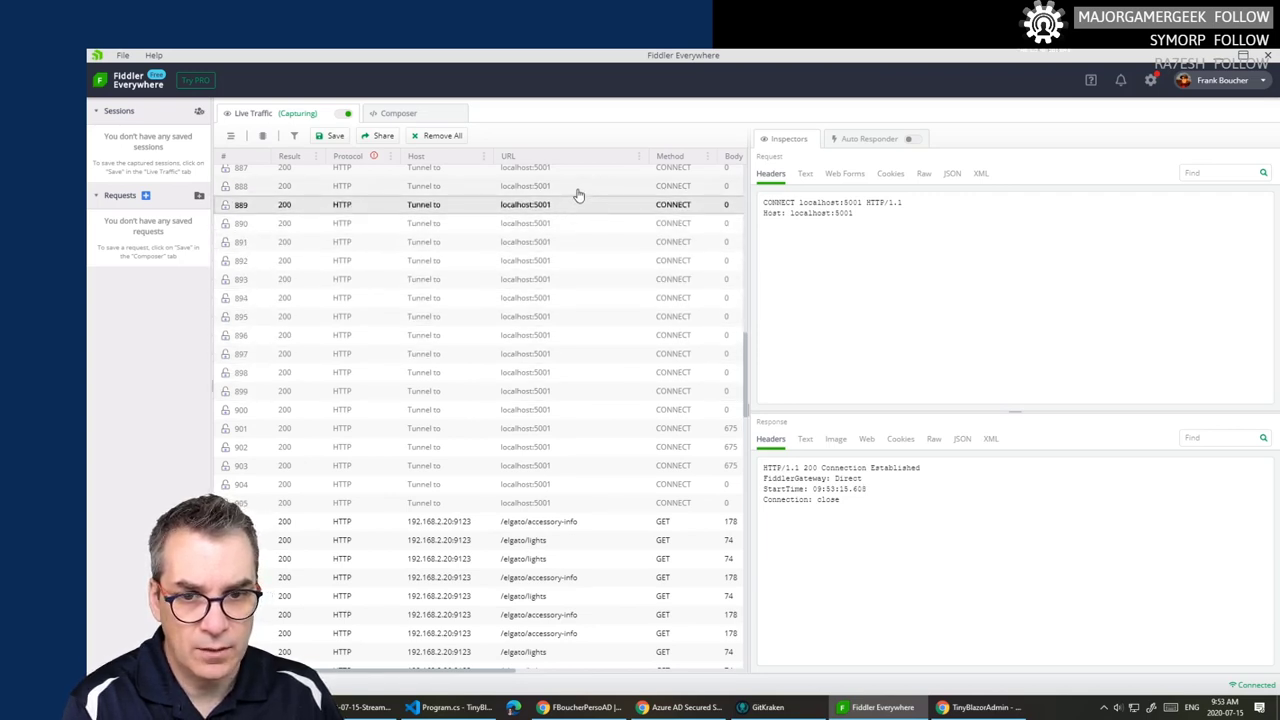
click(578, 186)
- Continue through localhost:5001 tunnel sessions 887 to 879, then session 871
scroll(579, 200, up, 1)
scroll(580, 232, up, 5)
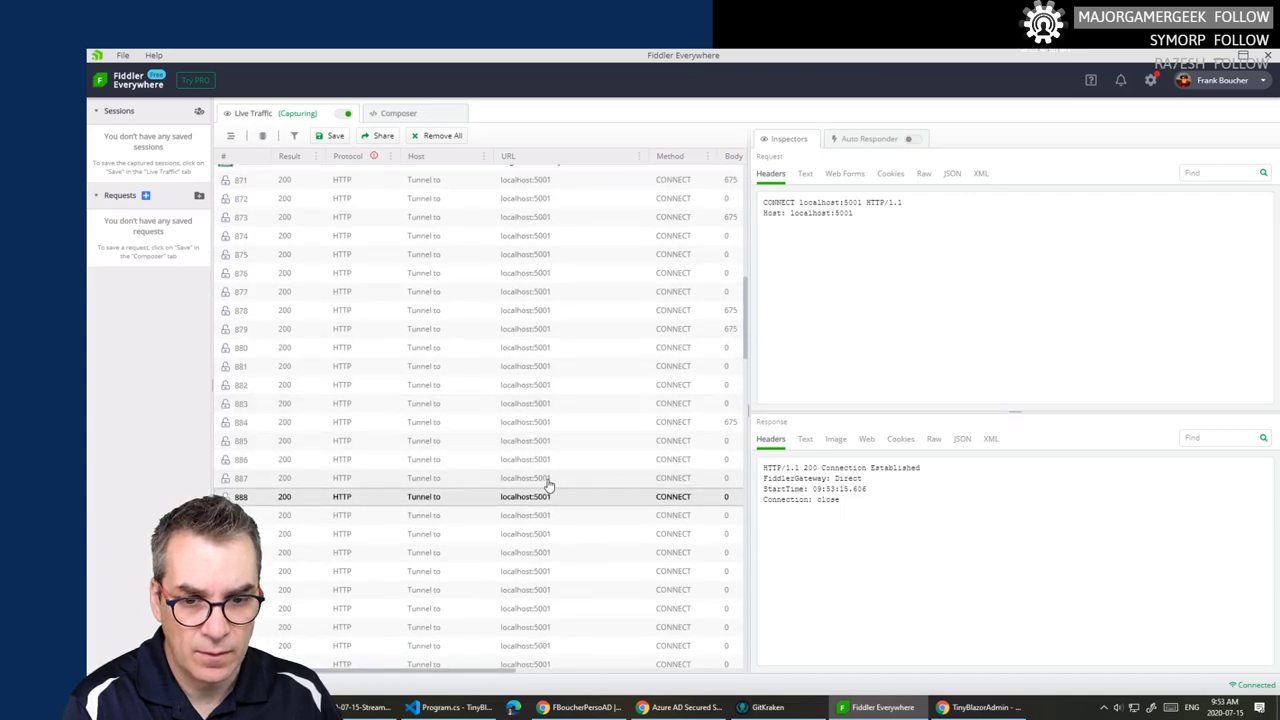
click(540, 474)
click(530, 459)
click(529, 441)
click(528, 422)
click(528, 403)
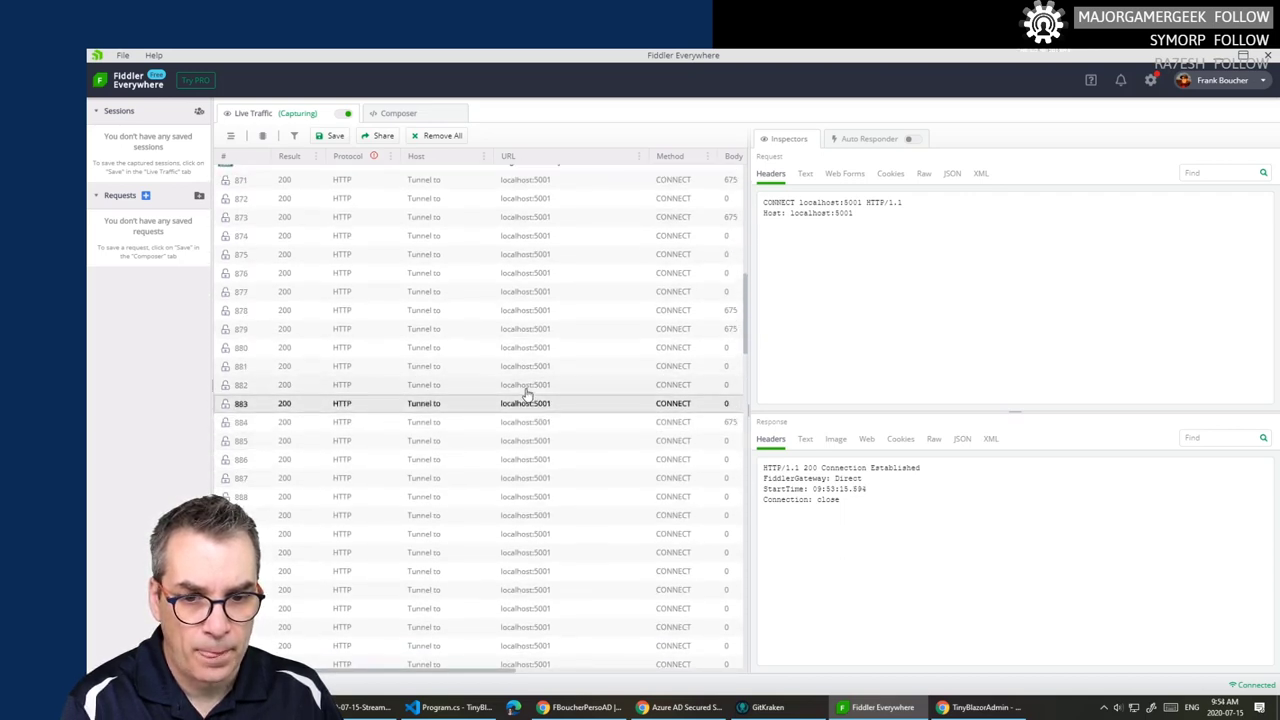
click(528, 384)
click(529, 366)
click(528, 347)
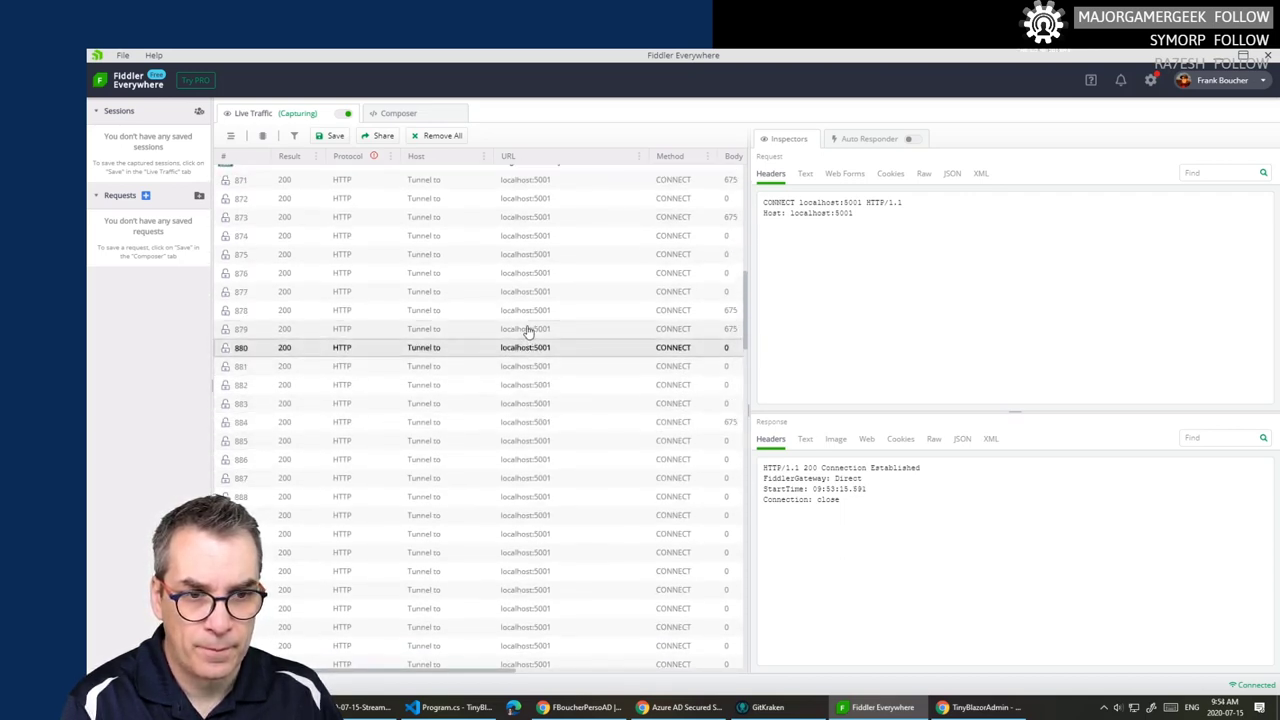
click(528, 329)
scroll(543, 297, up, 3)
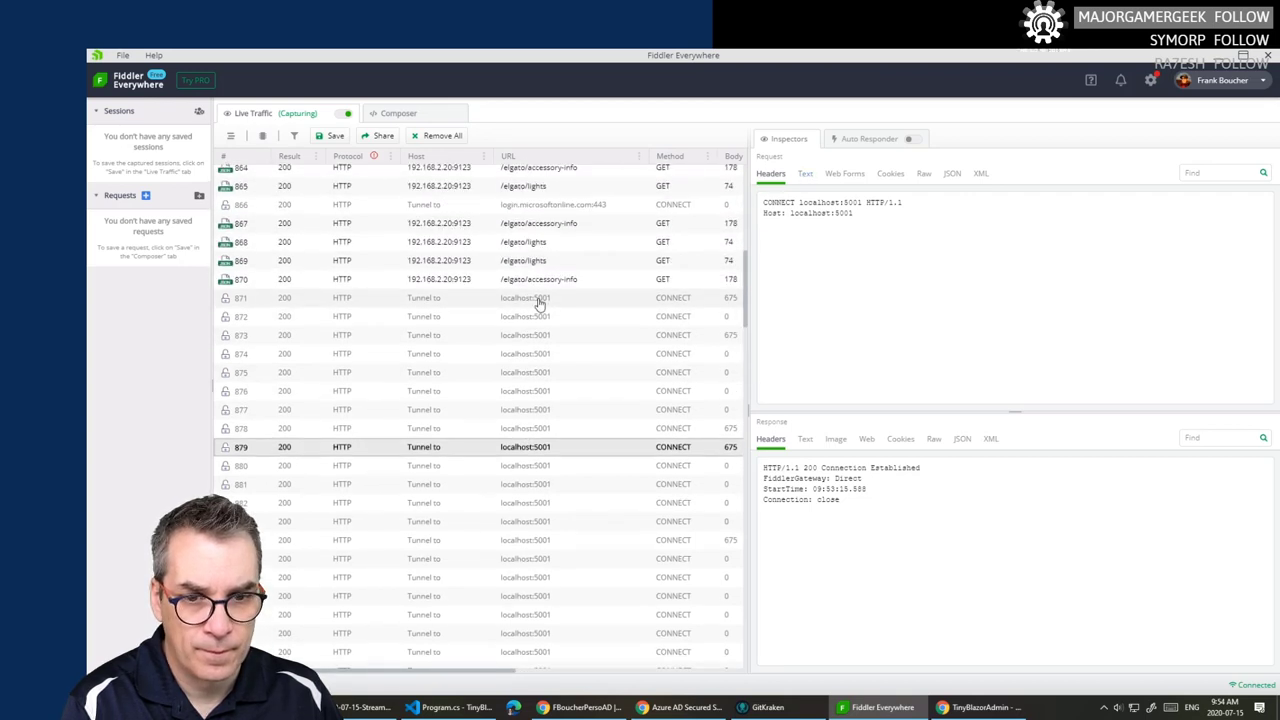
click(541, 368)
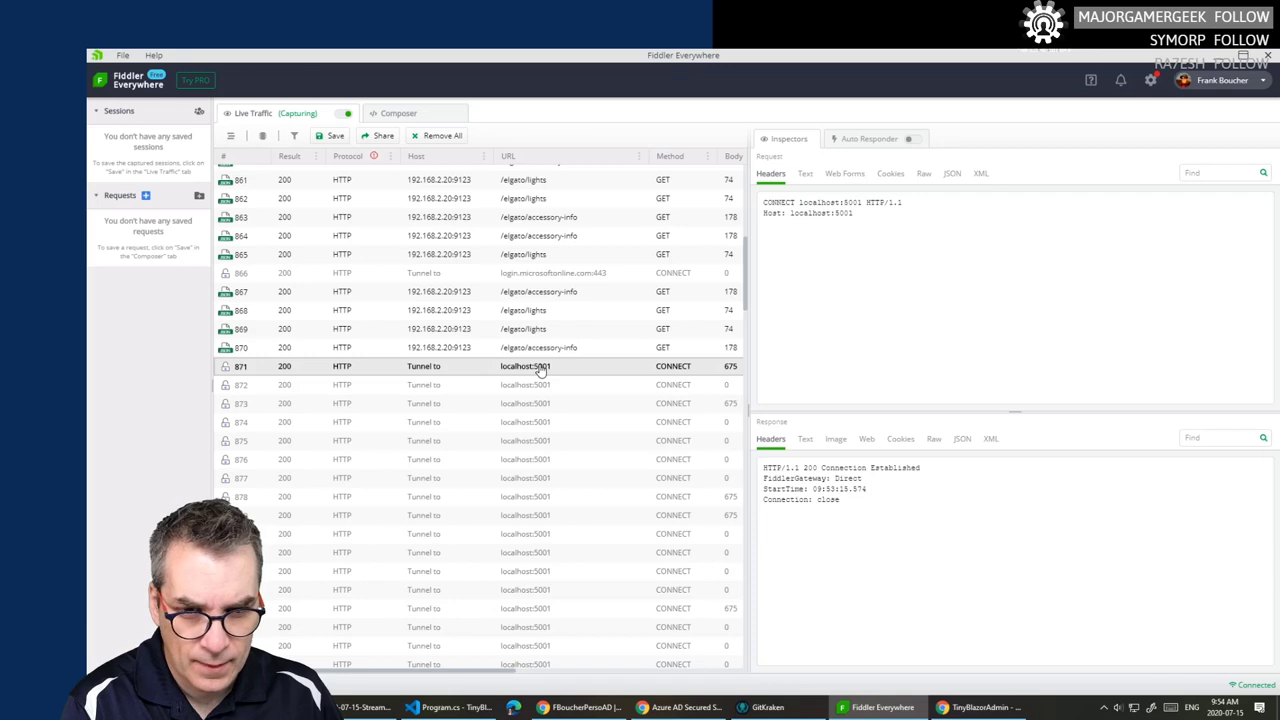
- Inspect login.microsoftonline.com:443 session 866: mark its host, then view ClientHello and JSON details
click(555, 275)
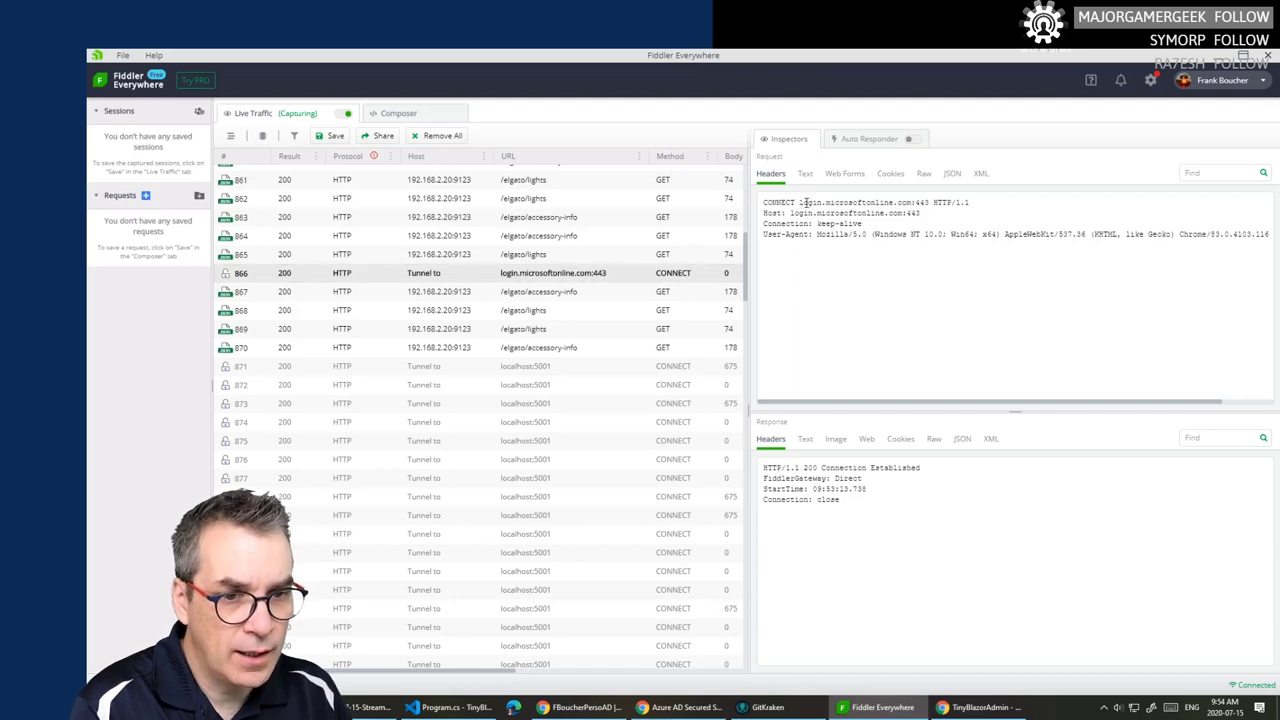
drag(800, 203, 930, 204)
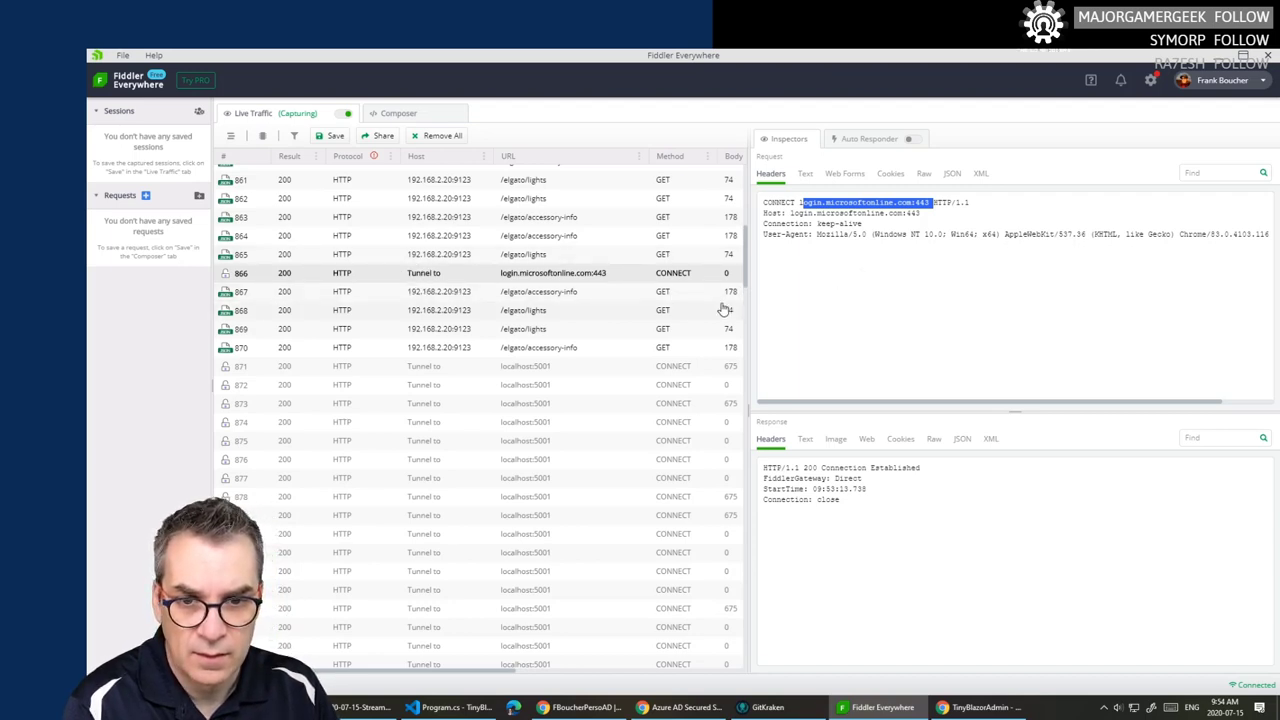
scroll(723, 306, up, 1)
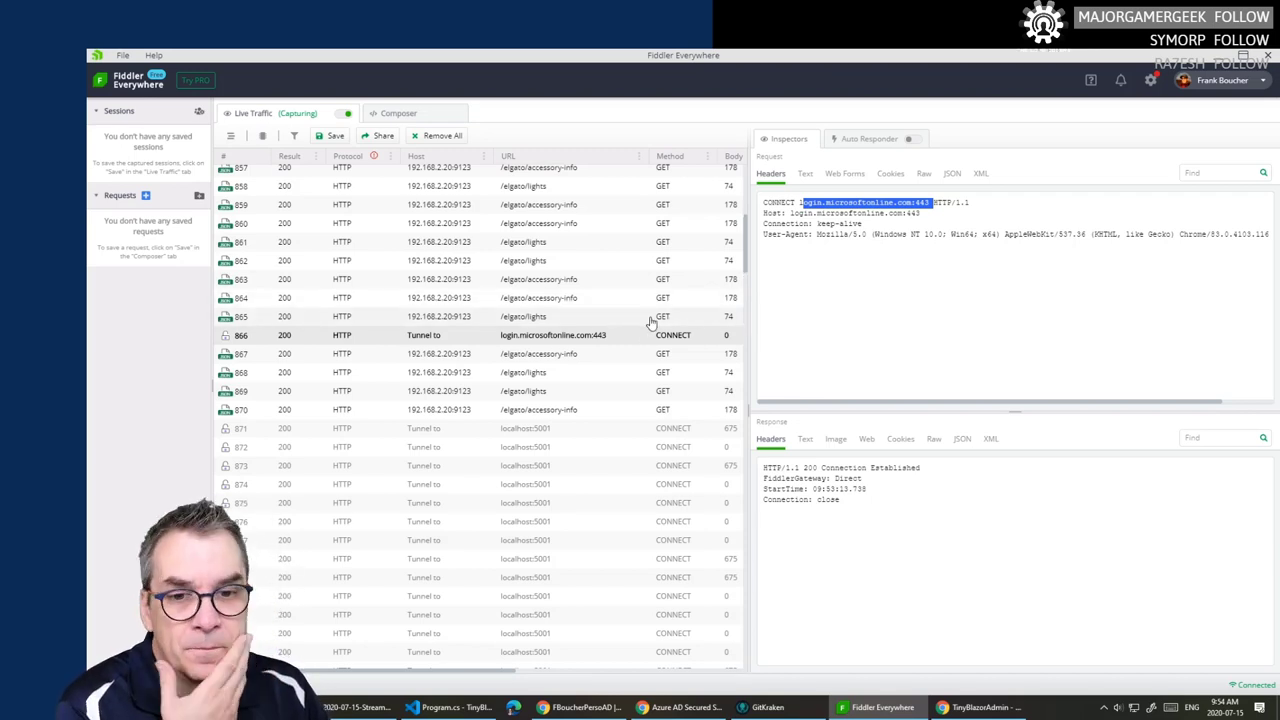
click(806, 175)
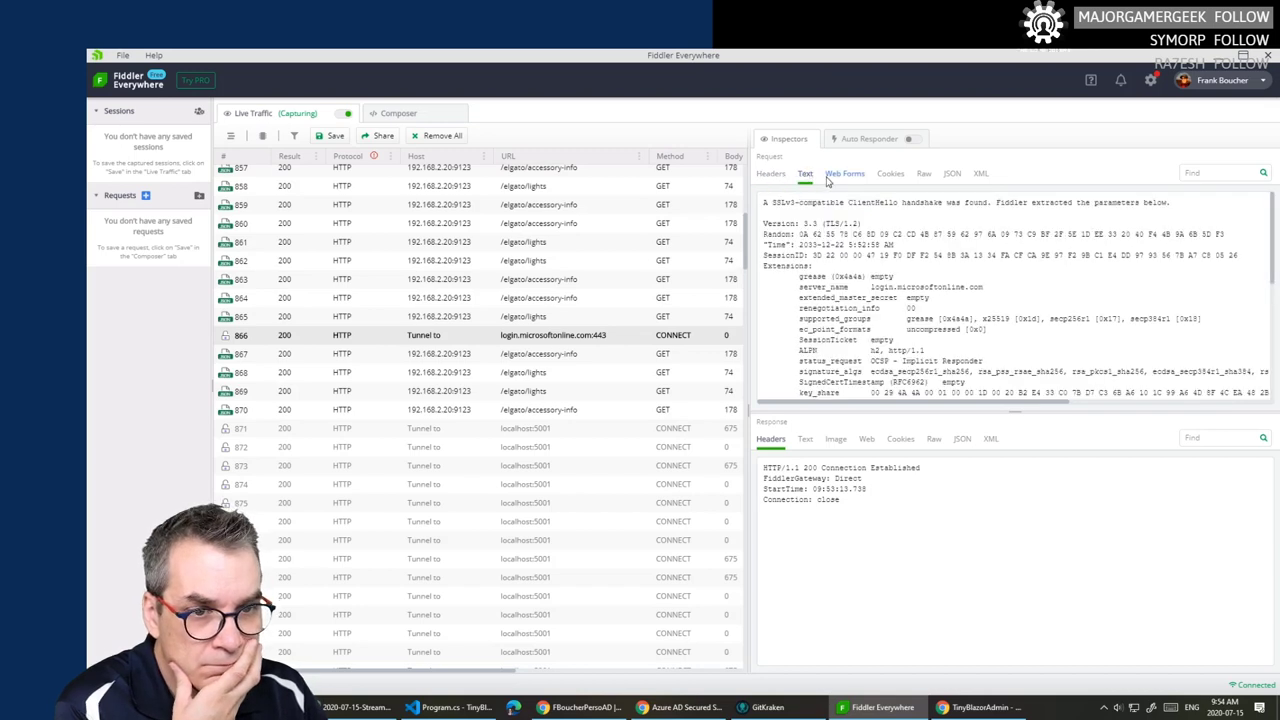
click(952, 174)
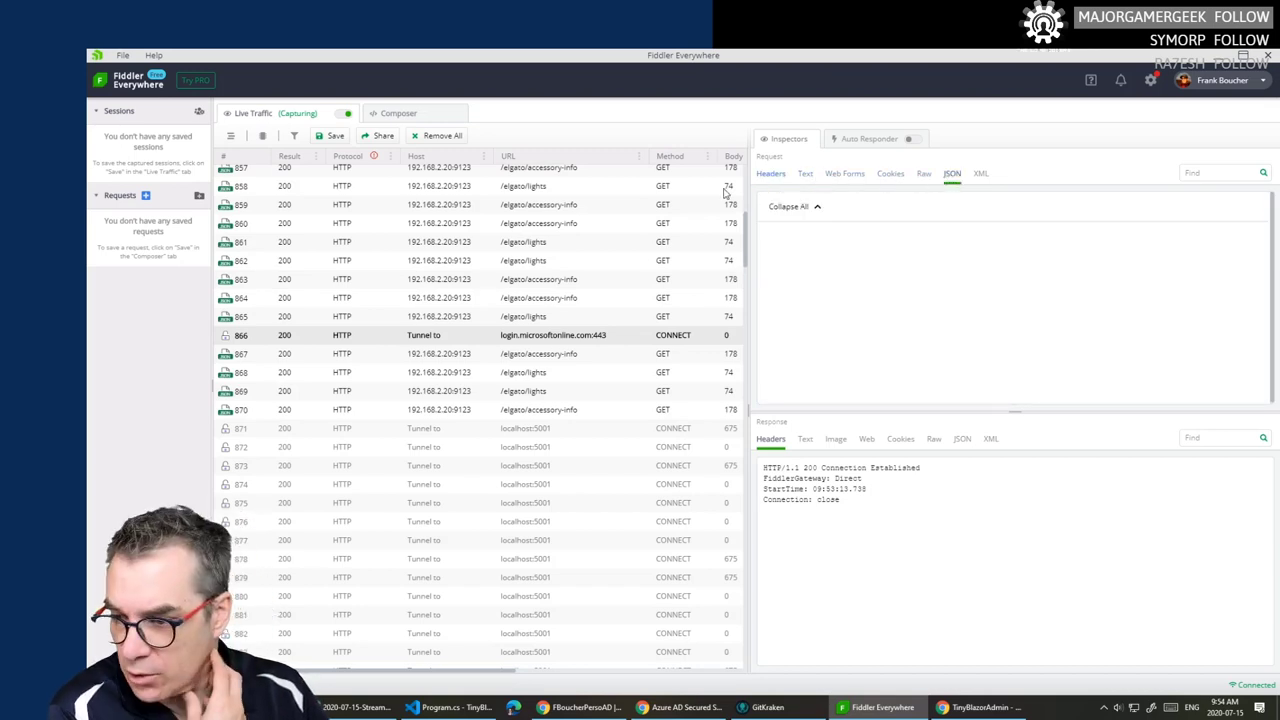
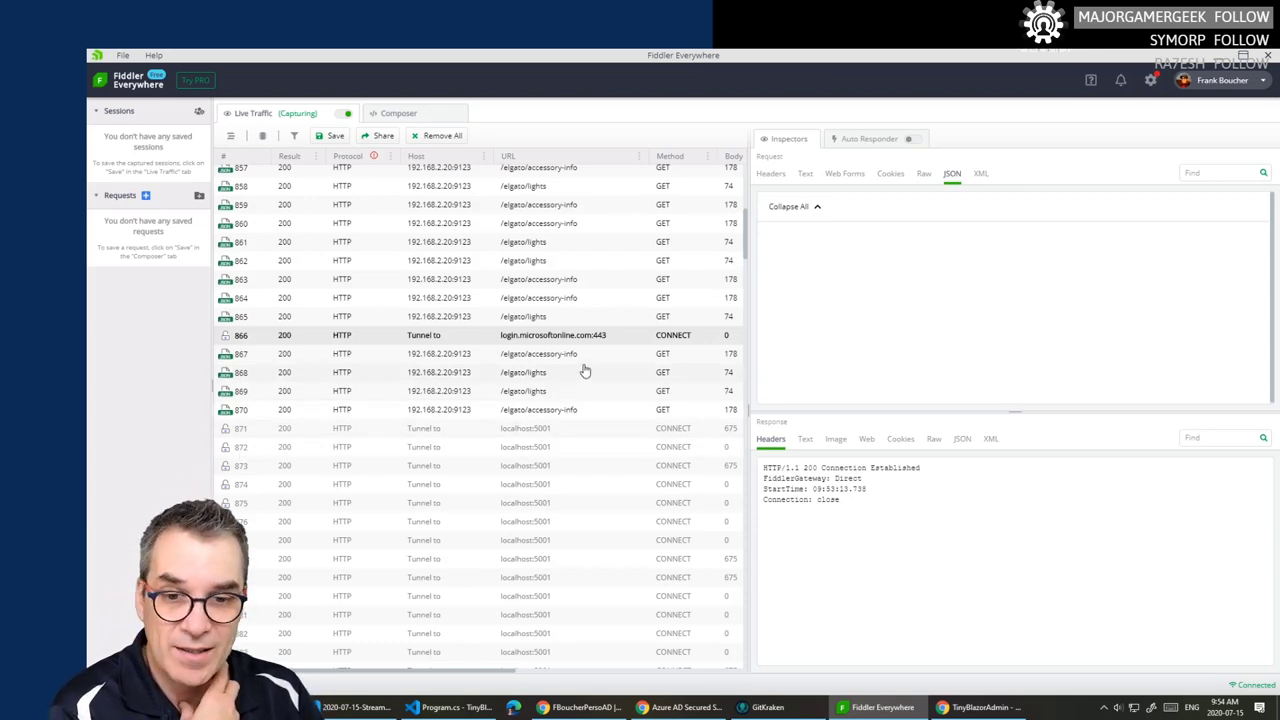
- Select the presence.teams.microsoft.com CONNECT session (845) and view its request headers
scroll(585, 371, up, 4)
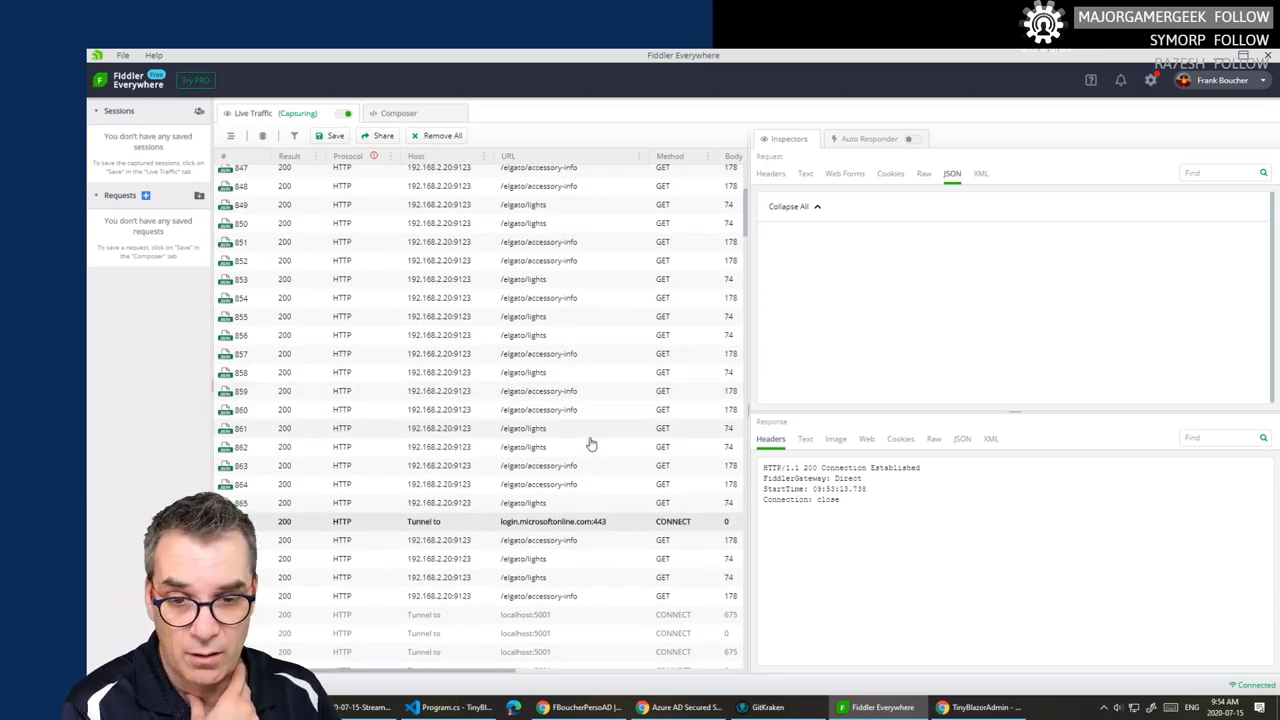
scroll(619, 440, up, 3)
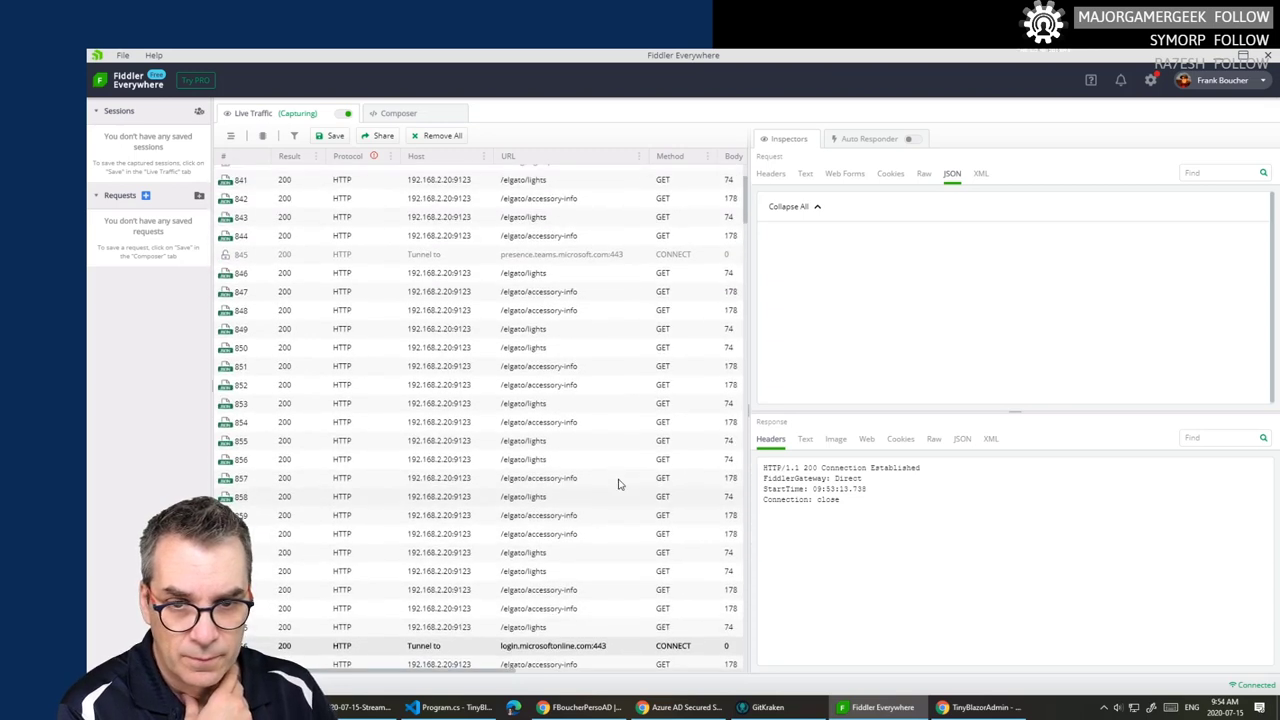
click(609, 255)
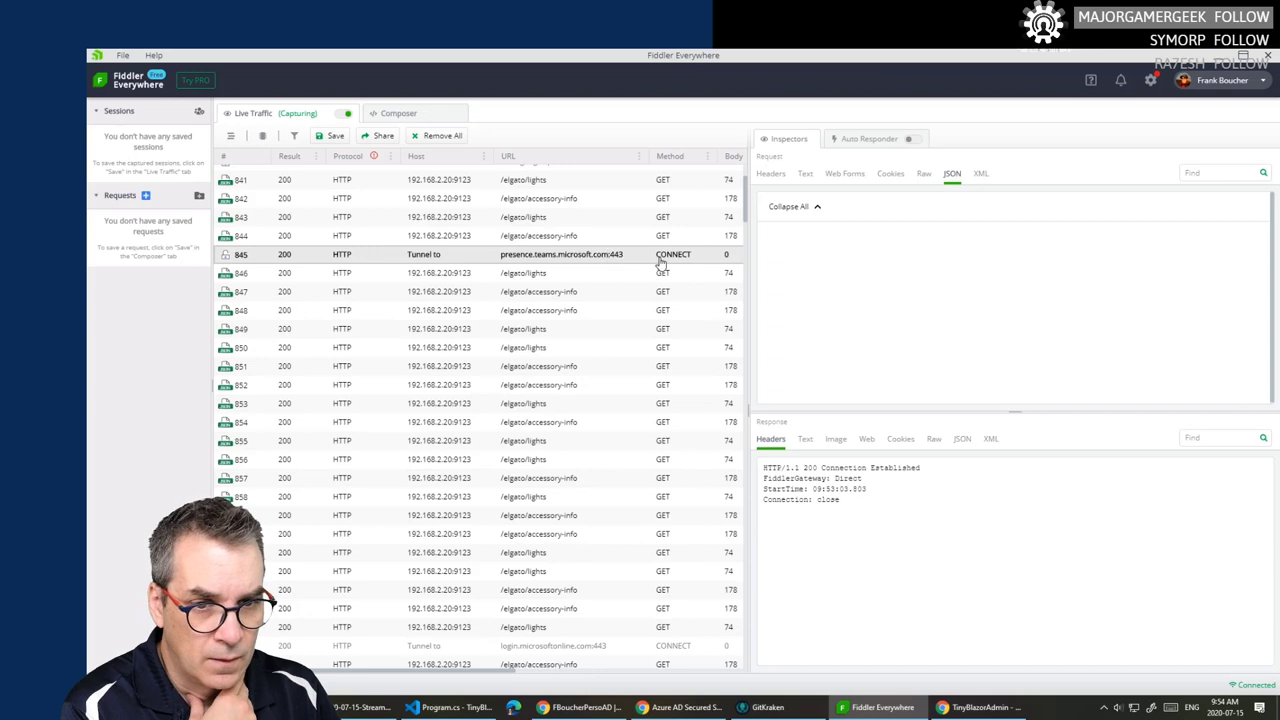
click(764, 175)
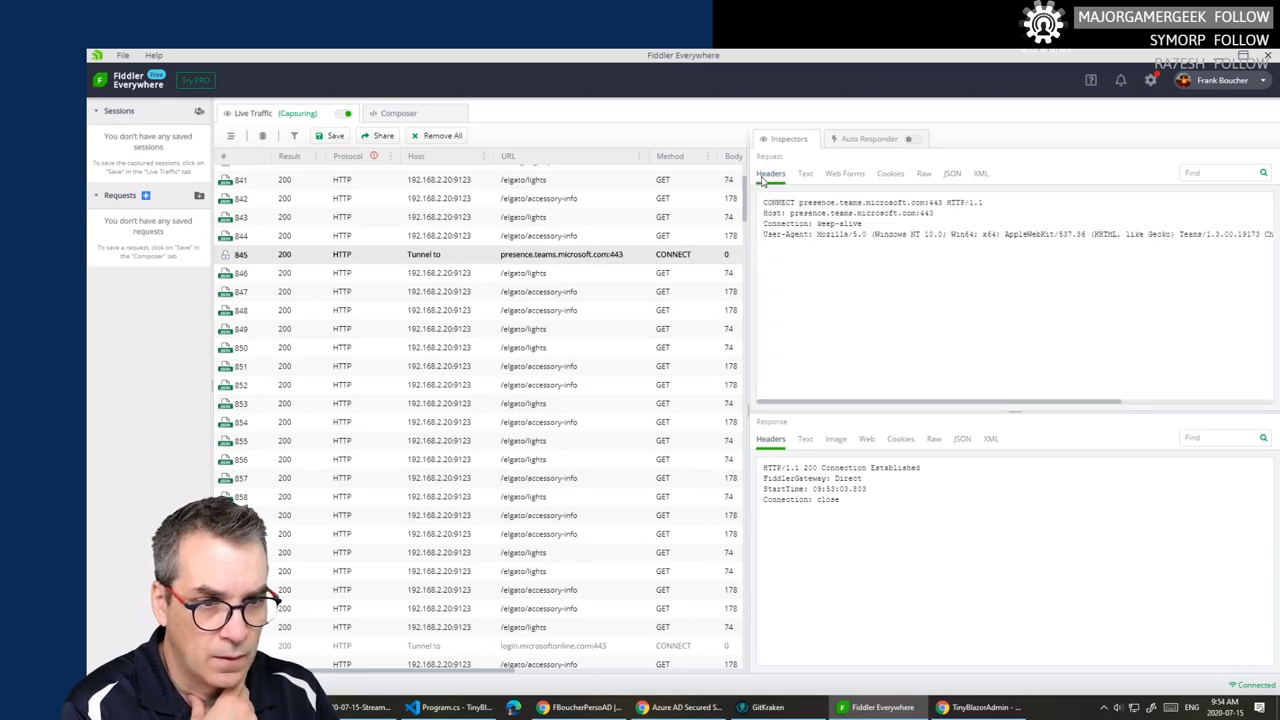
scroll(605, 215, up, 3)
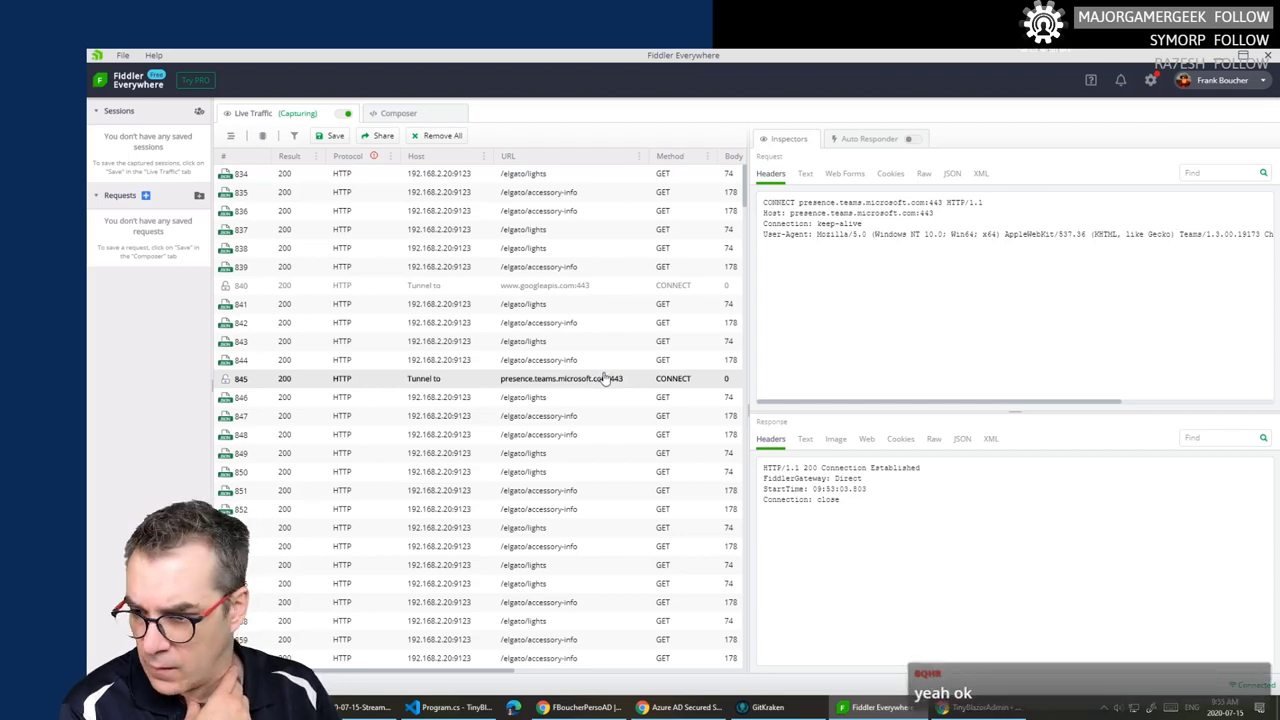
scroll(605, 378, down, 6)
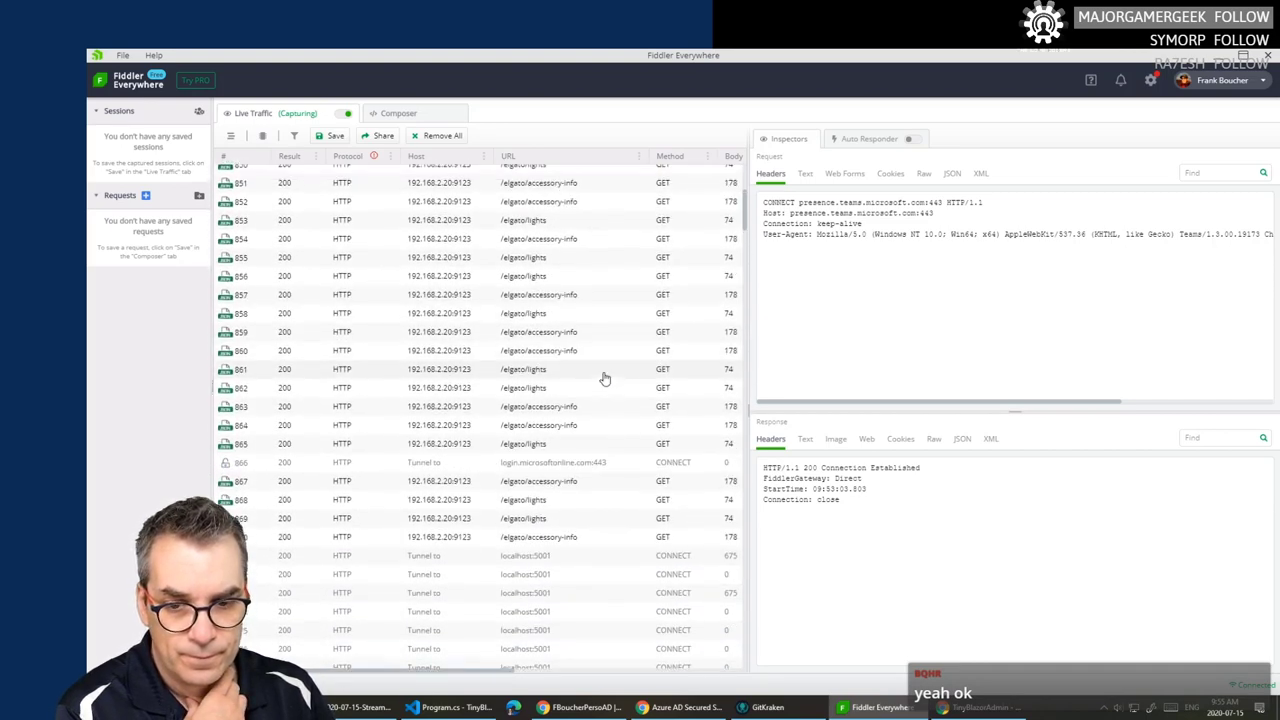
scroll(603, 297, up, 6)
- Stop debugging the TinyBlazorAdmin app, close Program.cs and show the Explorer file tree
click(1241, 57)
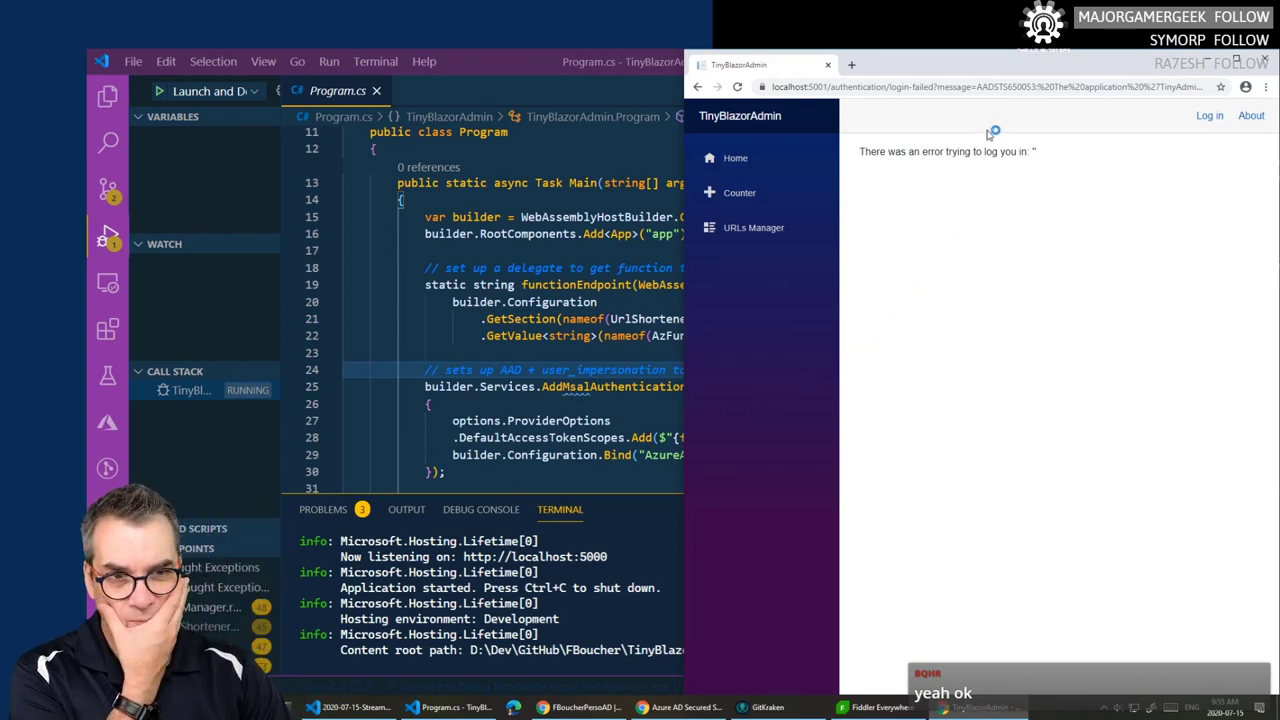
click(1208, 63)
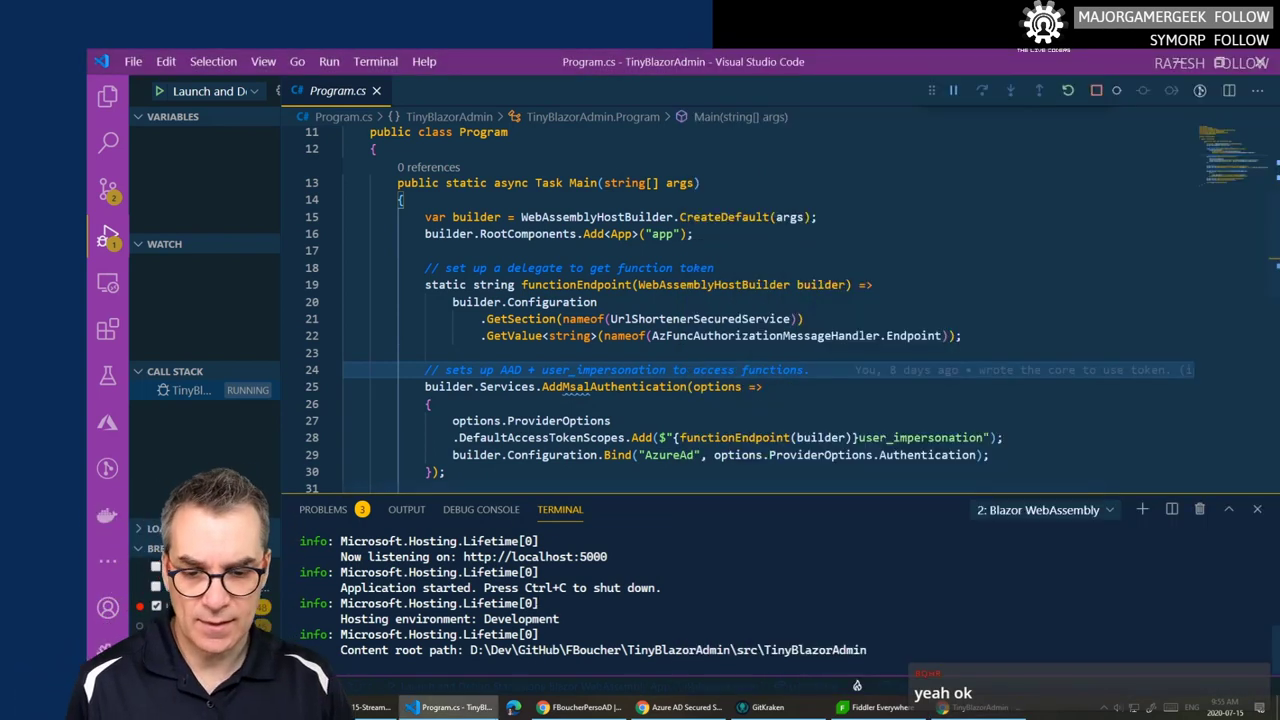
key(shift+F5)
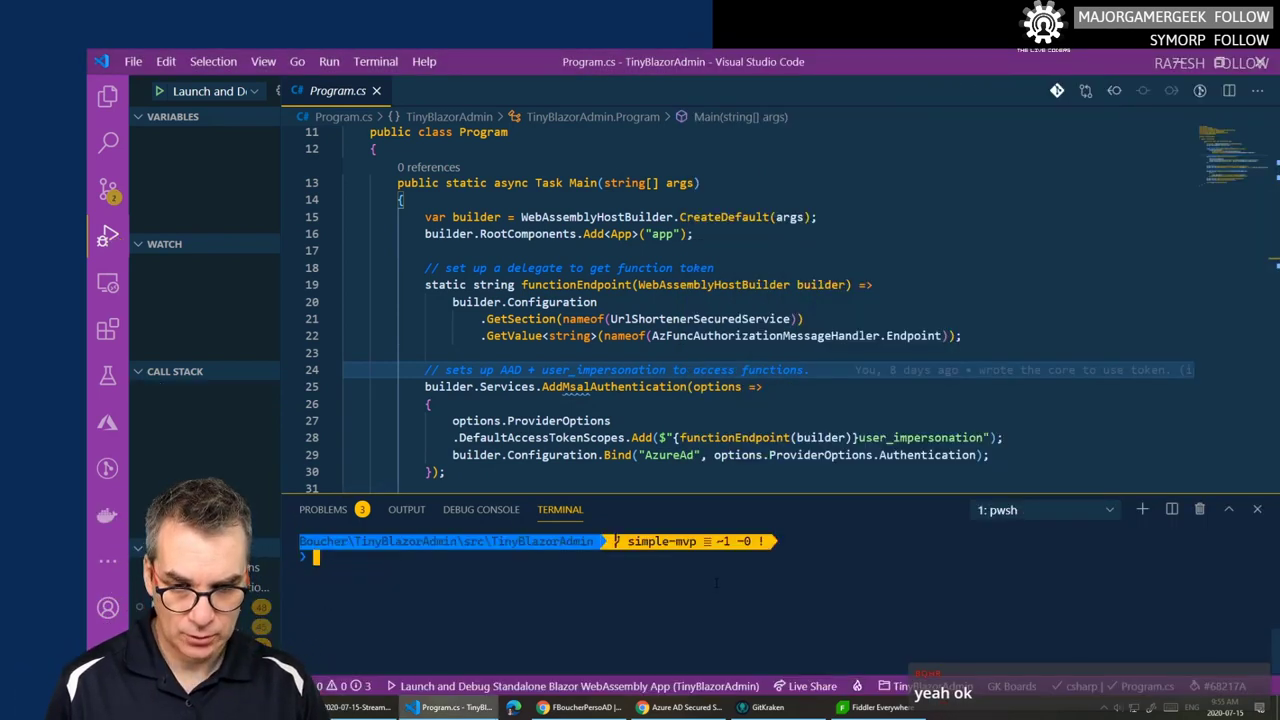
click(376, 91)
click(105, 96)
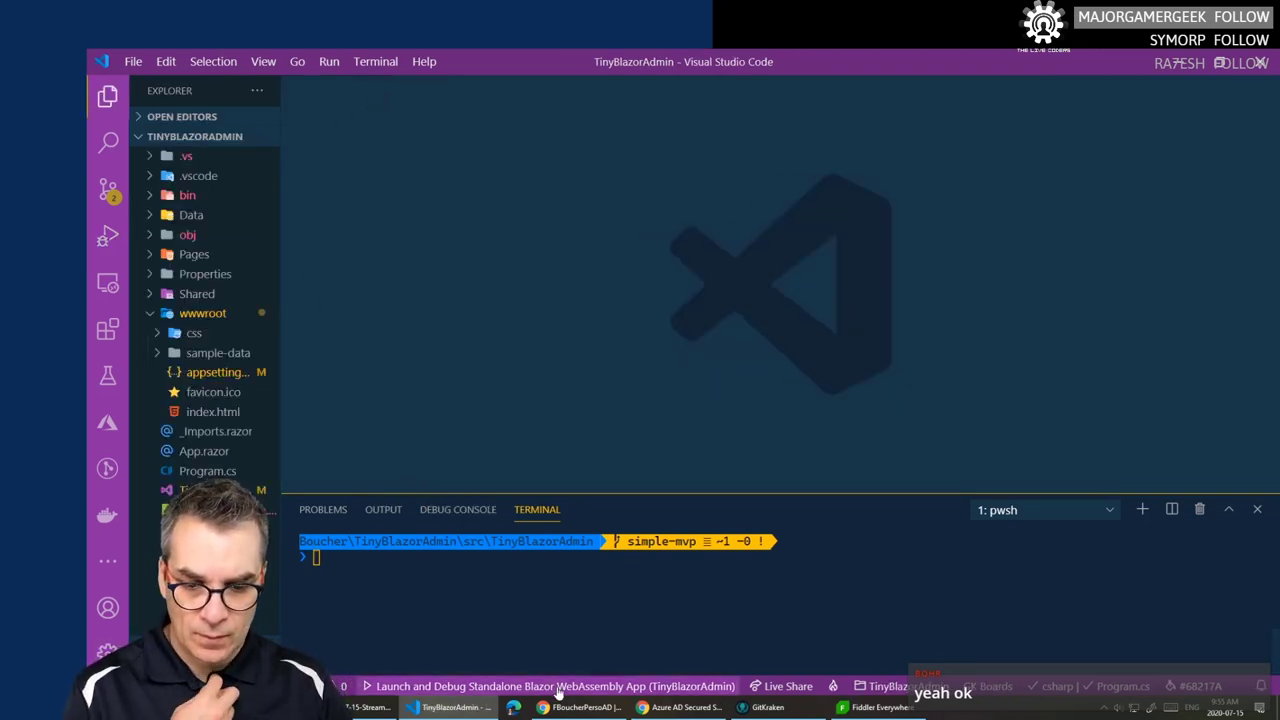
mouse_move(580, 710)
click(695, 655)
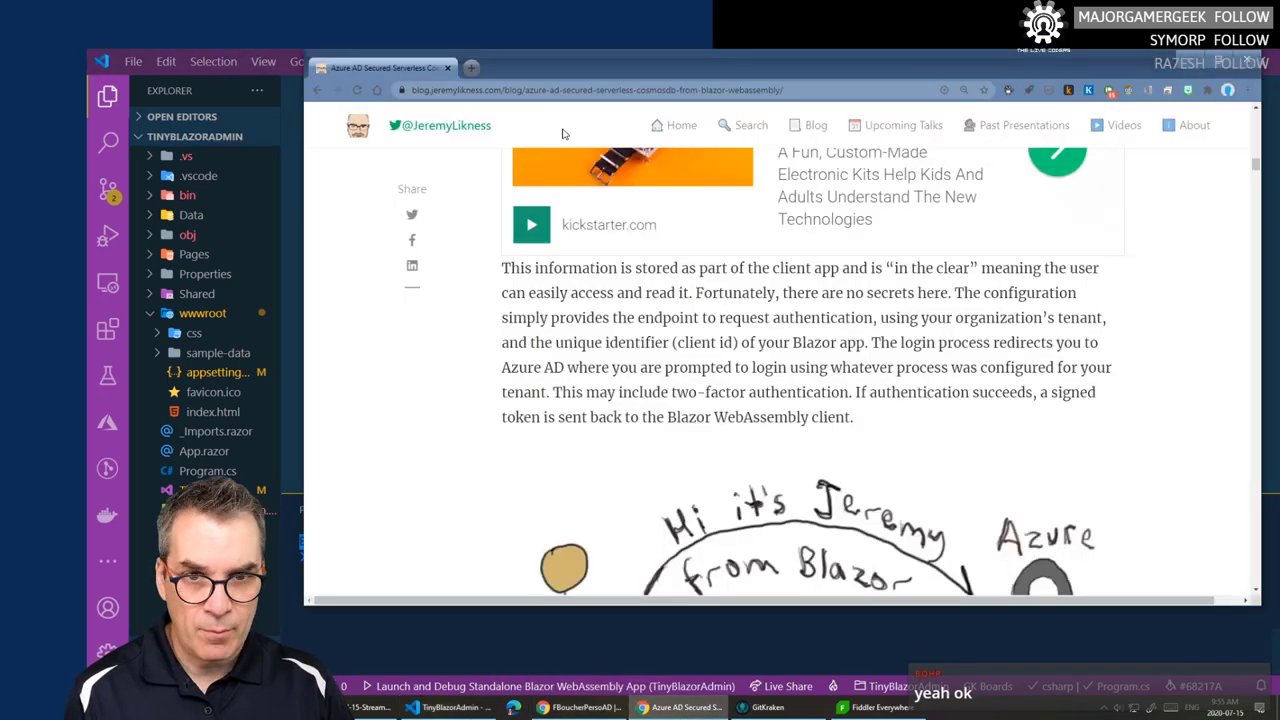
- Copy the blog post's URL and scroll to its 'Secure Azure Functions with Azure AD' section
click(745, 92)
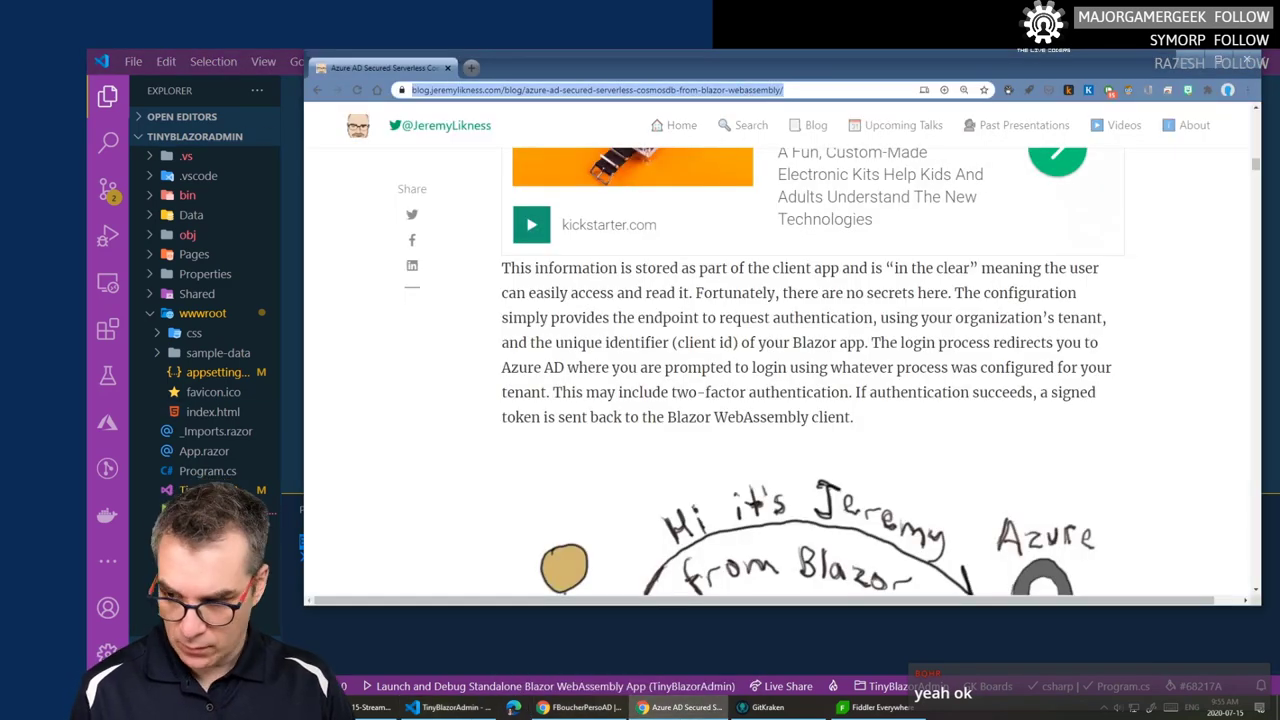
key(alt+Tab)
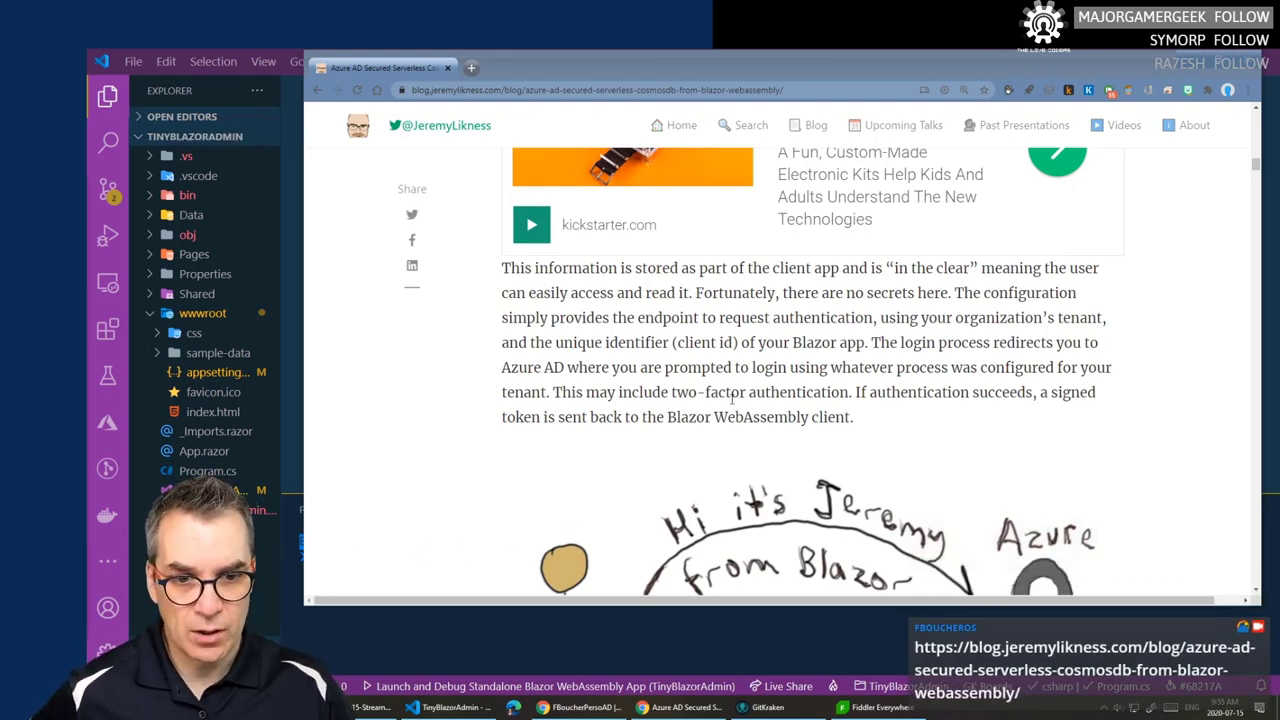
scroll(733, 398, up, 2)
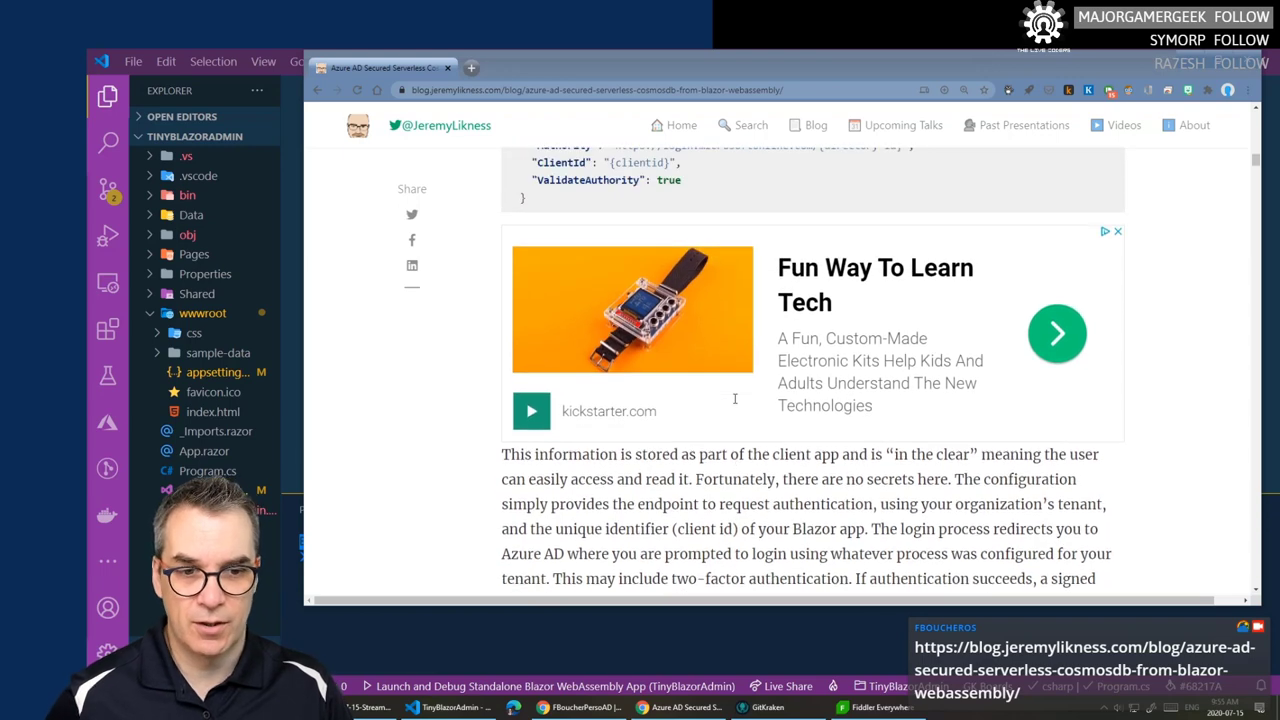
scroll(735, 454, down, 8)
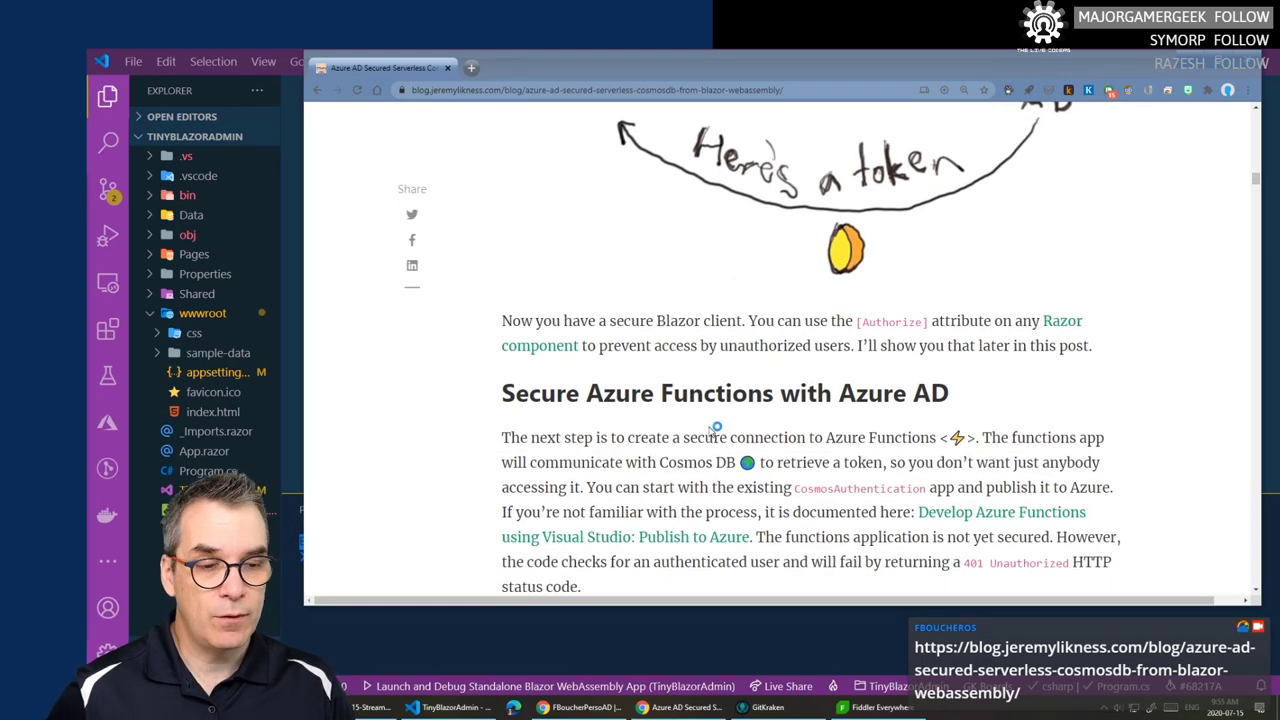
scroll(715, 428, down, 2)
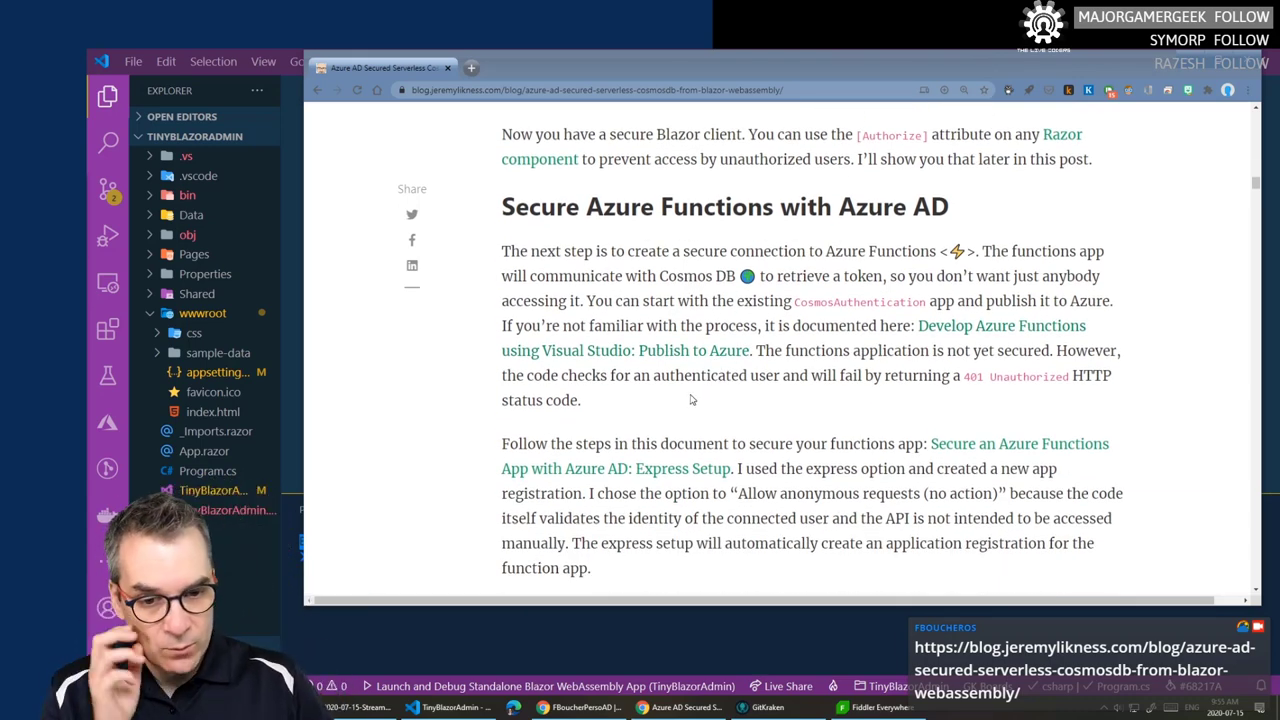
drag(503, 209, 940, 206)
click(967, 204)
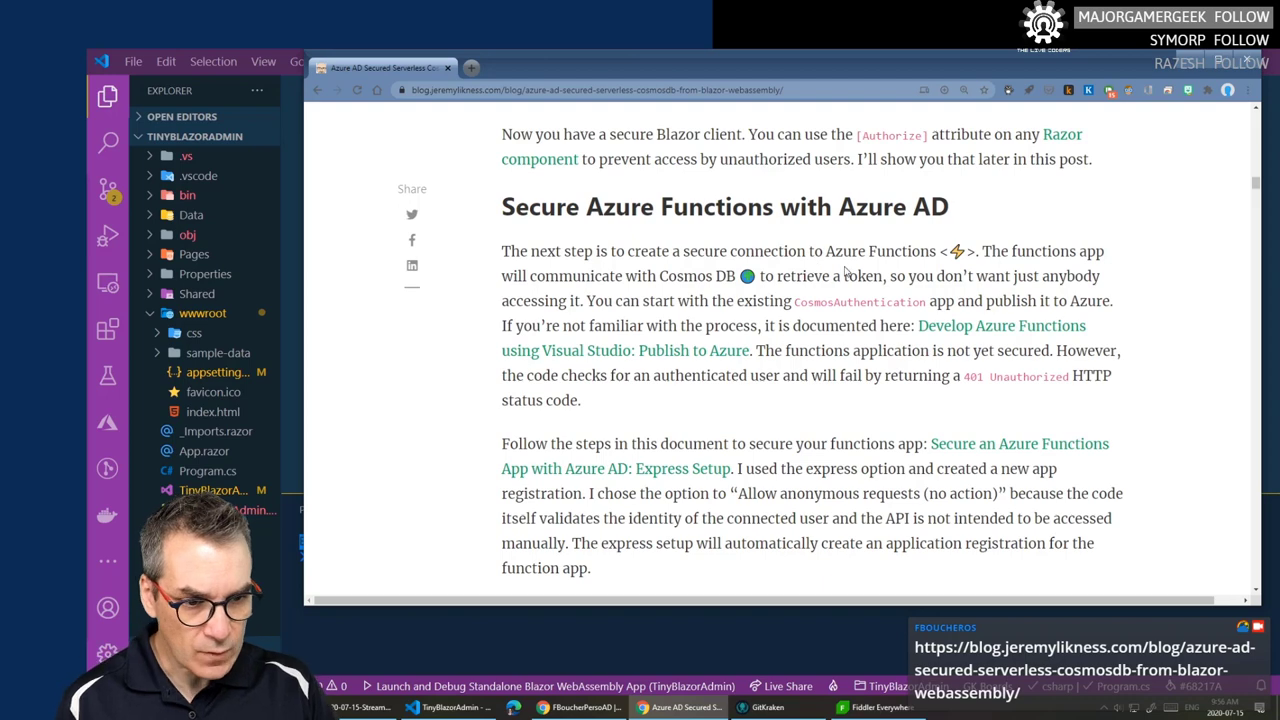
scroll(850, 270, down, 5)
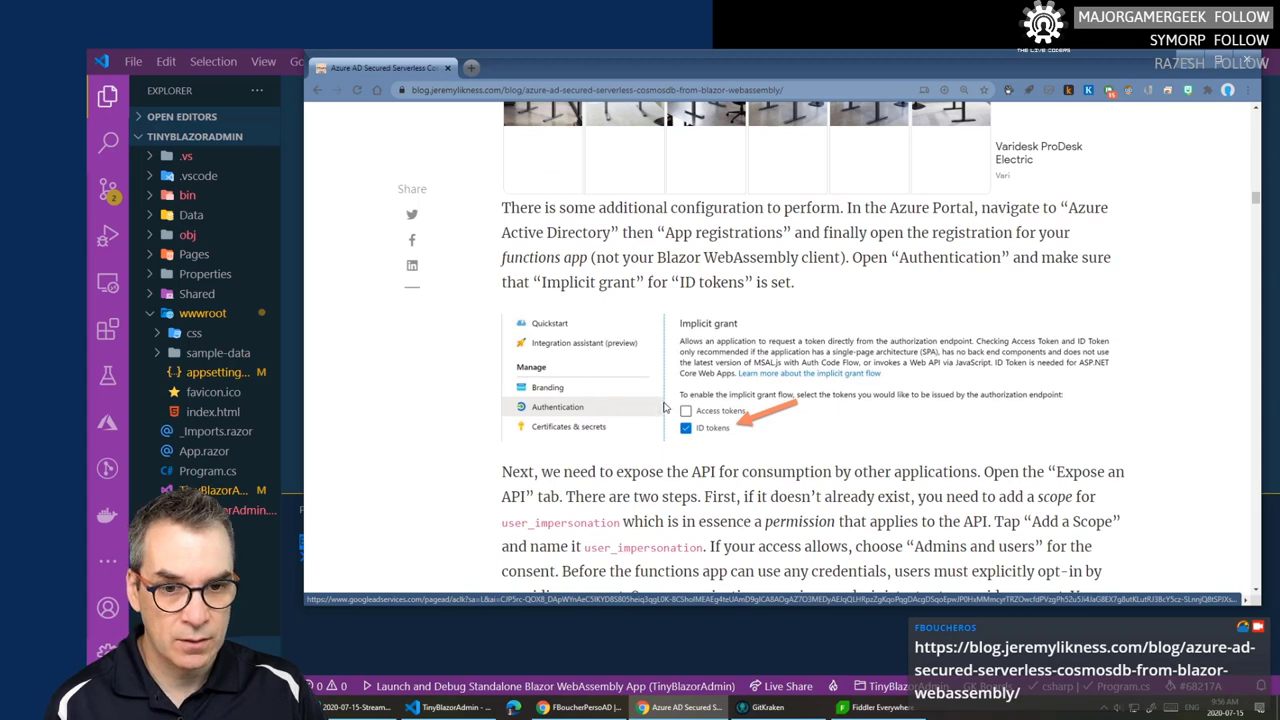
scroll(660, 400, up, 2)
scroll(633, 373, up, 2)
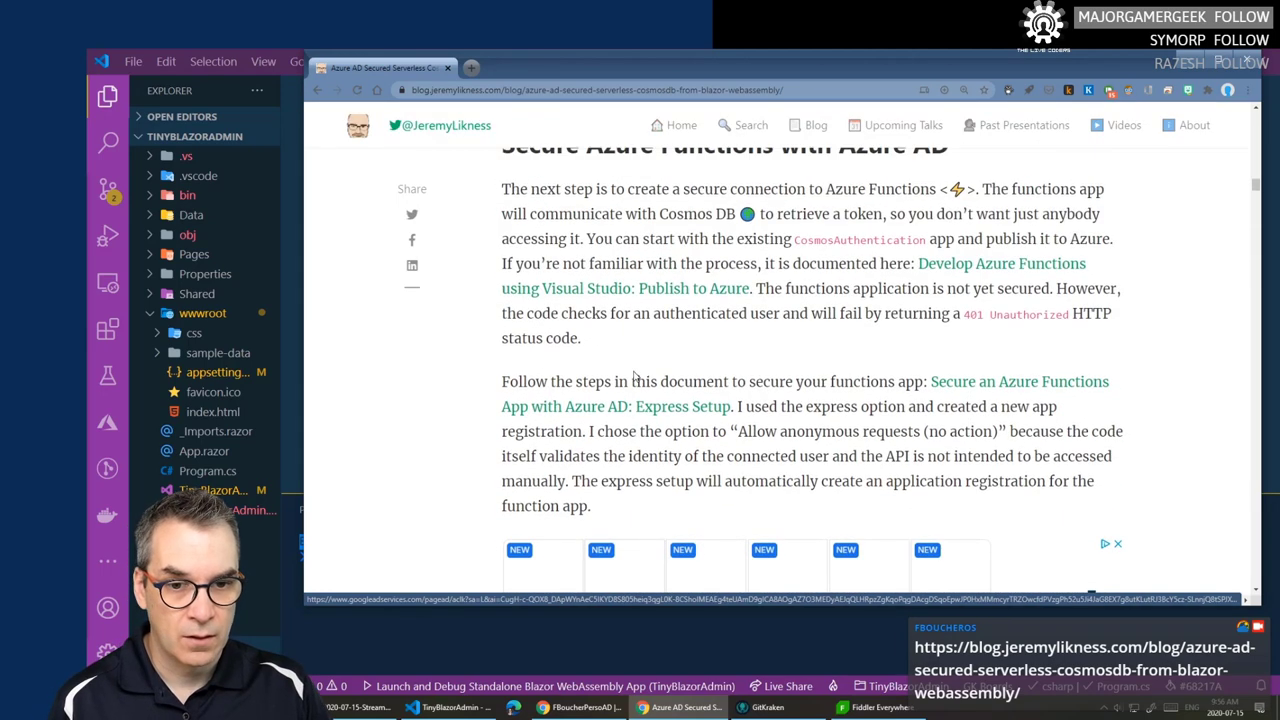
drag(502, 381, 745, 406)
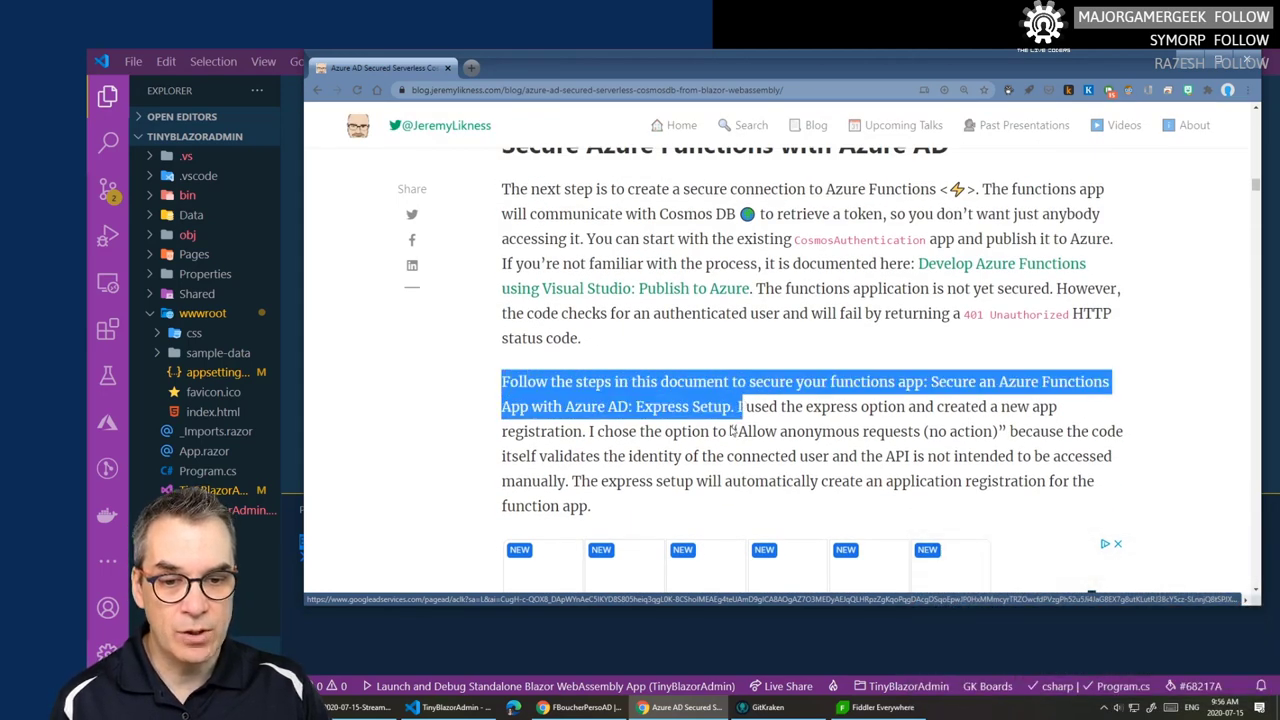
click(749, 375)
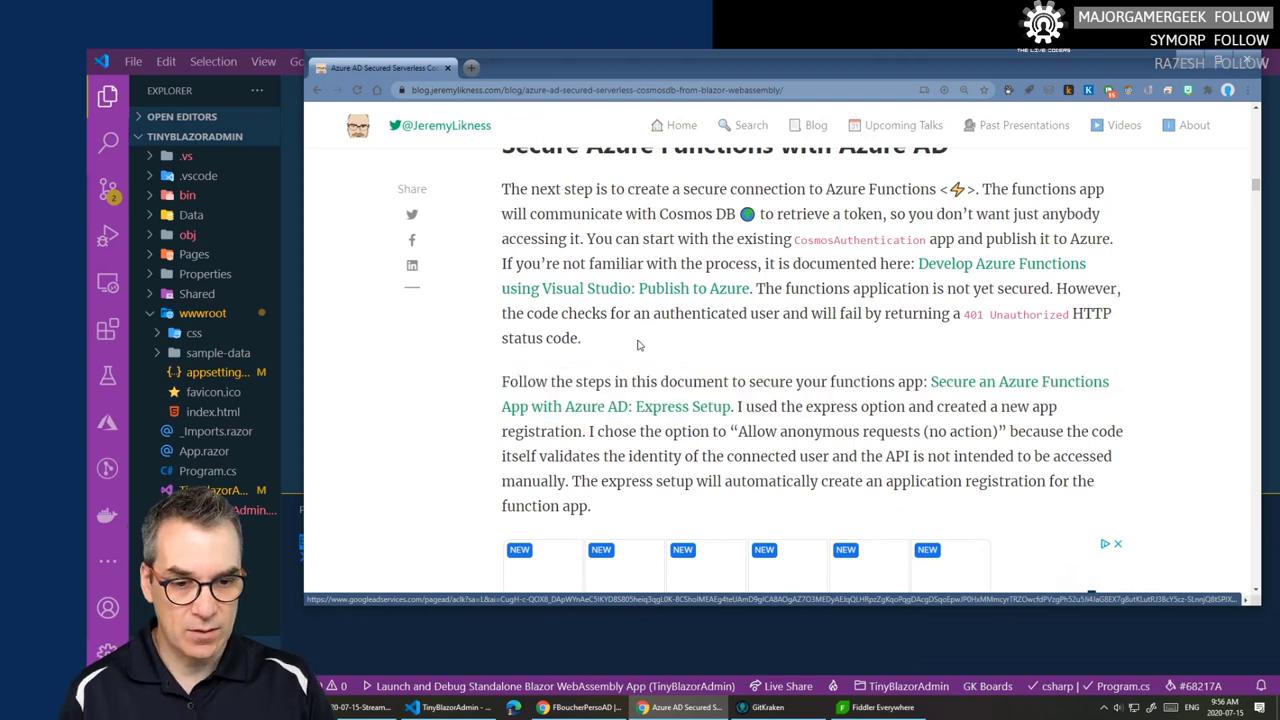
- Turn on App Service Authentication for tinyadminhmxyp and open the Azure Active Directory provider
key(alt+Tab)
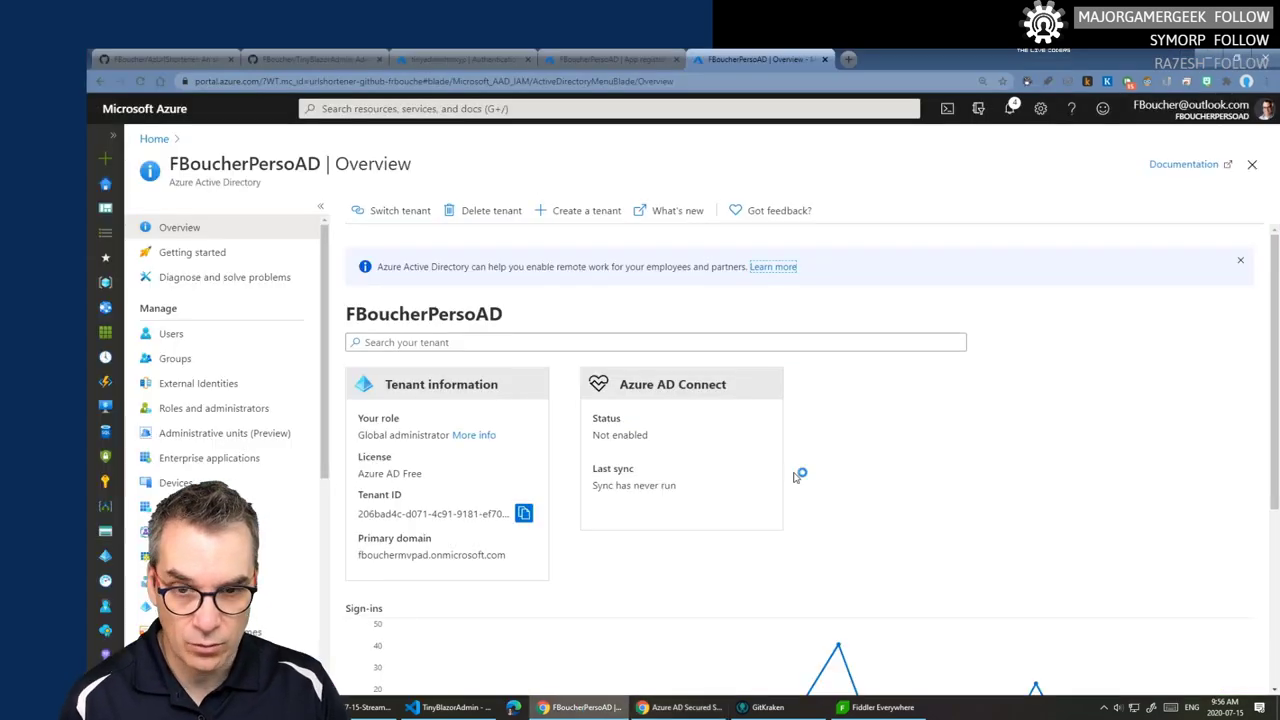
click(460, 59)
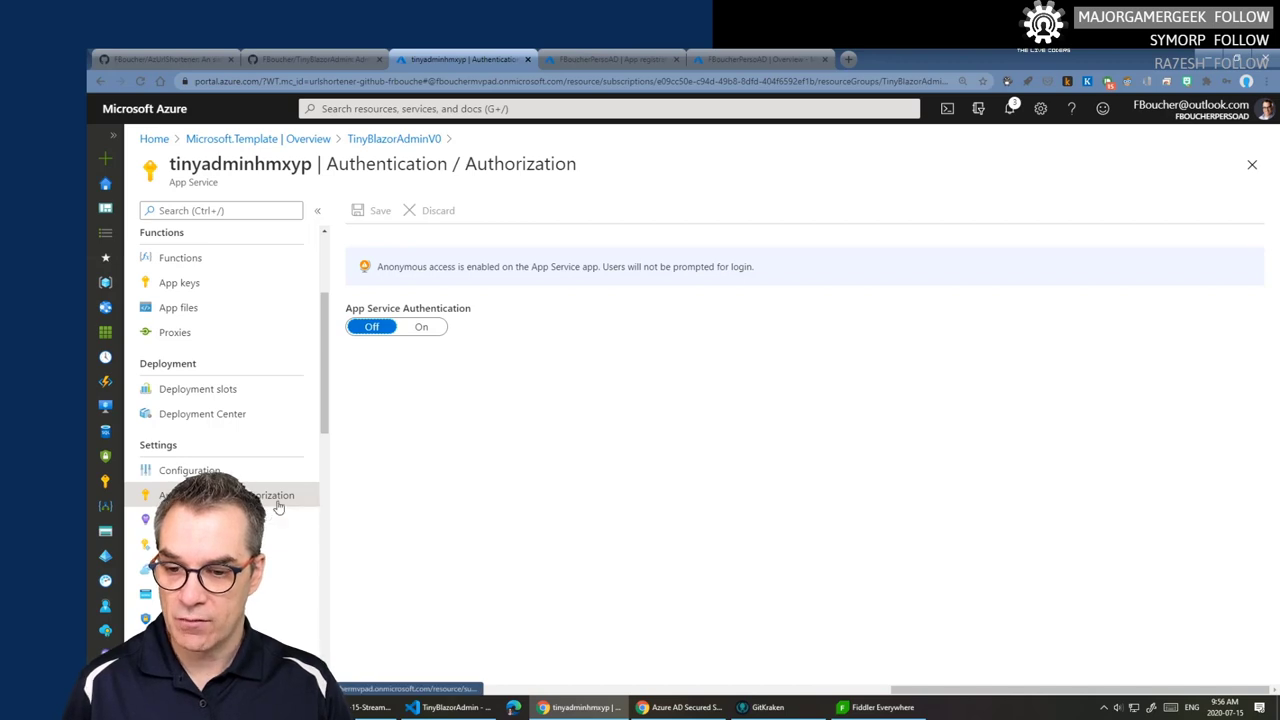
click(421, 327)
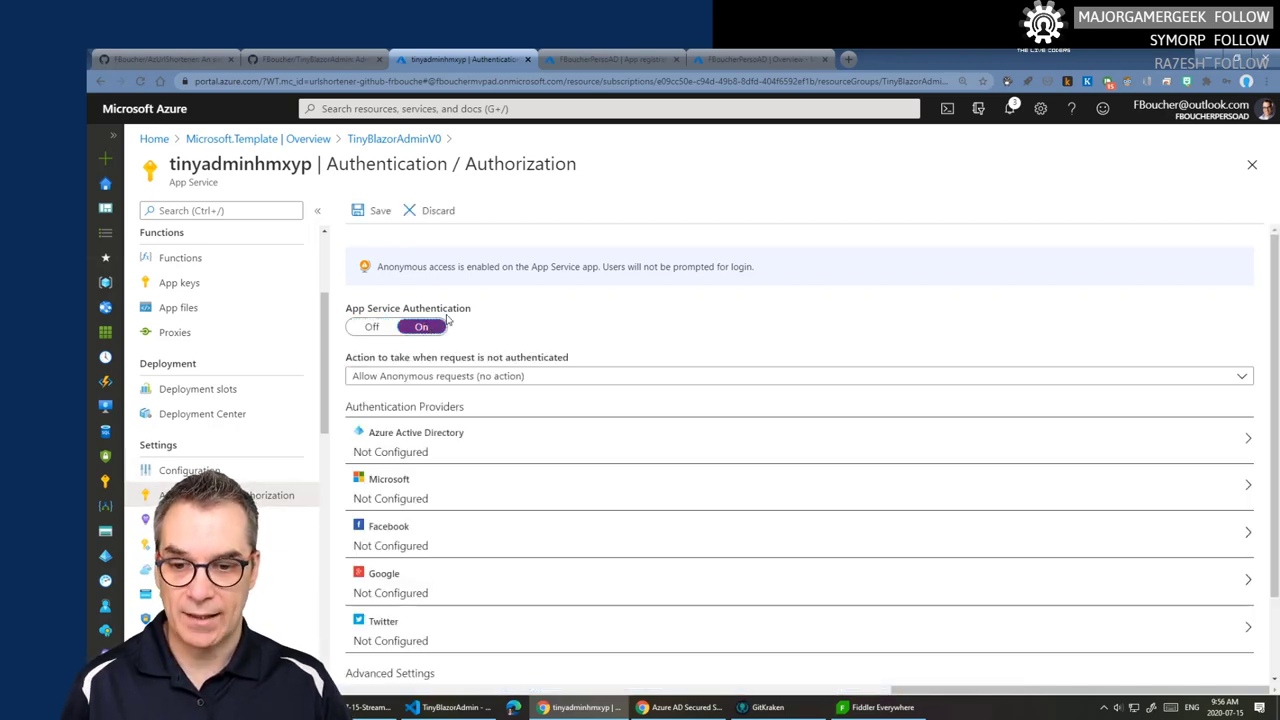
click(423, 449)
click(480, 431)
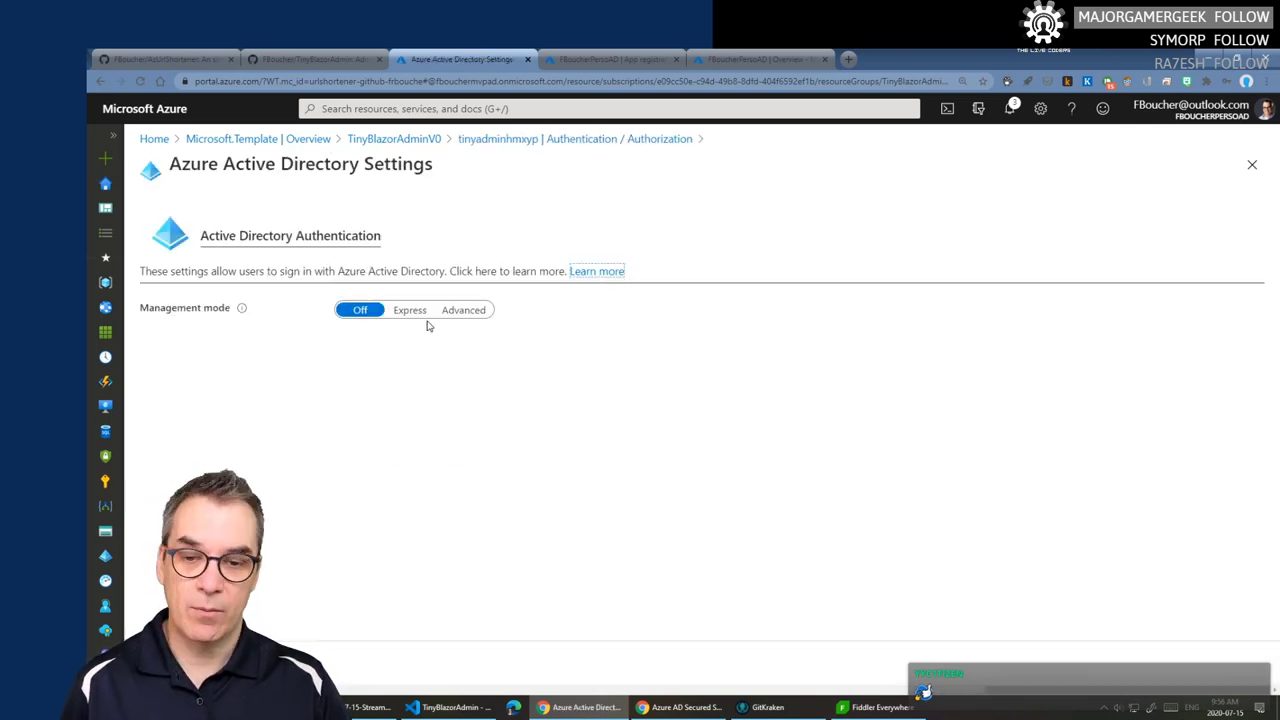
- Choose Express management mode and create a new AD app named TinyAdminFun
click(412, 311)
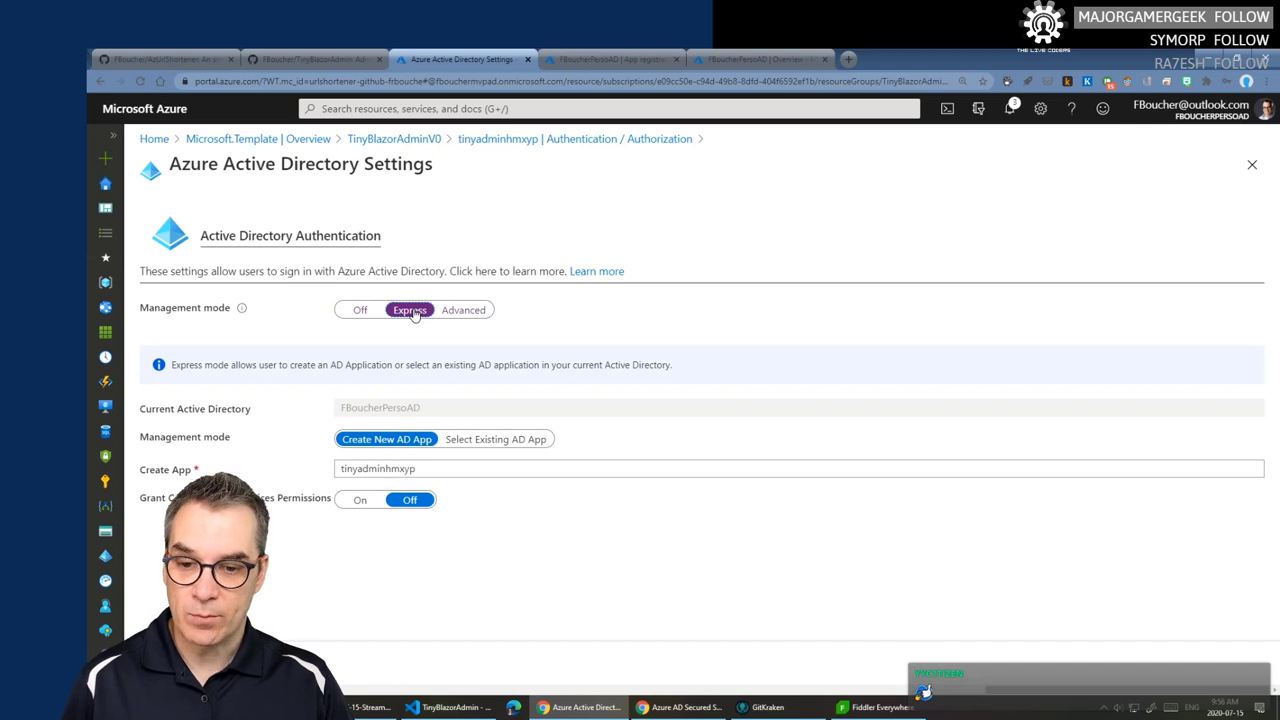
click(372, 414)
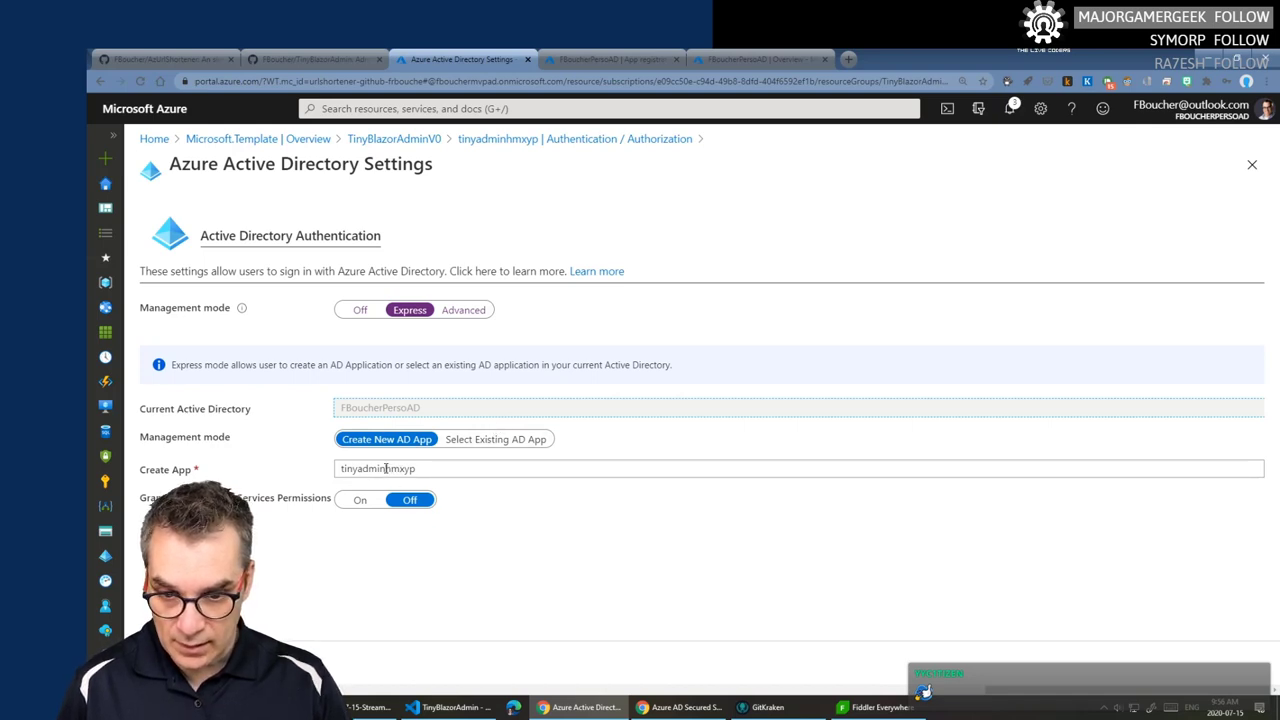
drag(386, 468, 456, 465)
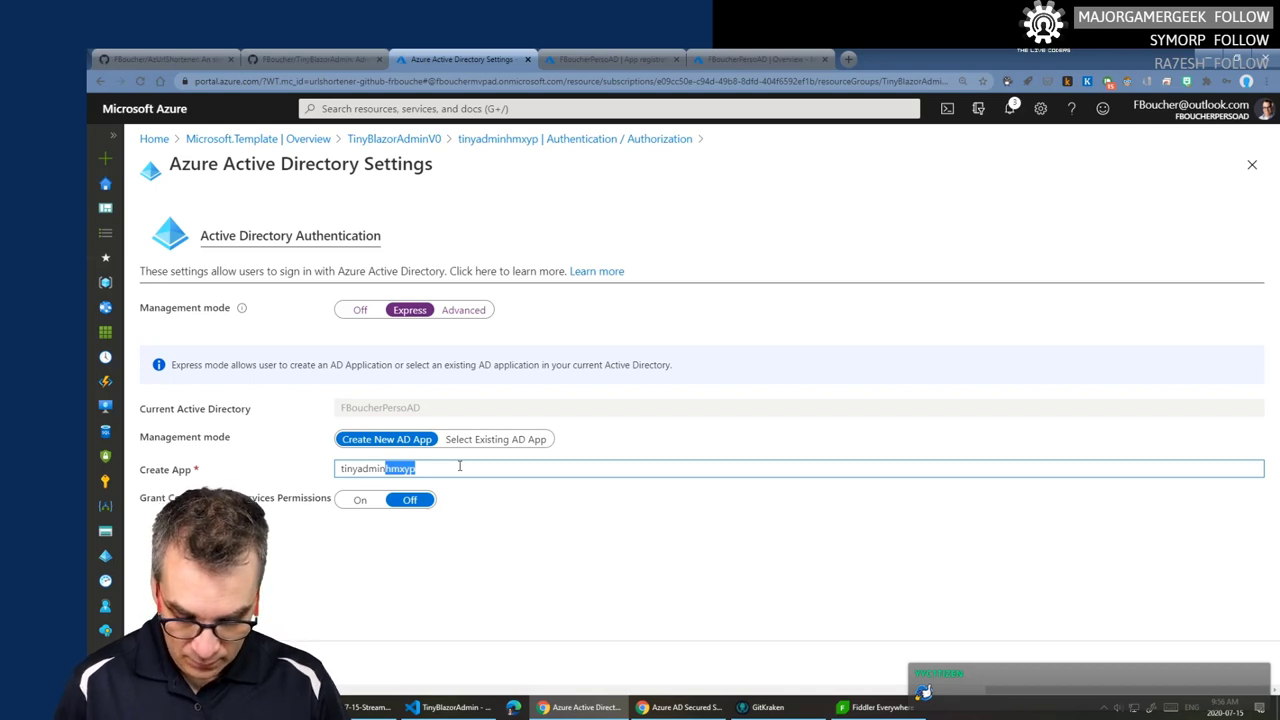
text(Fun)
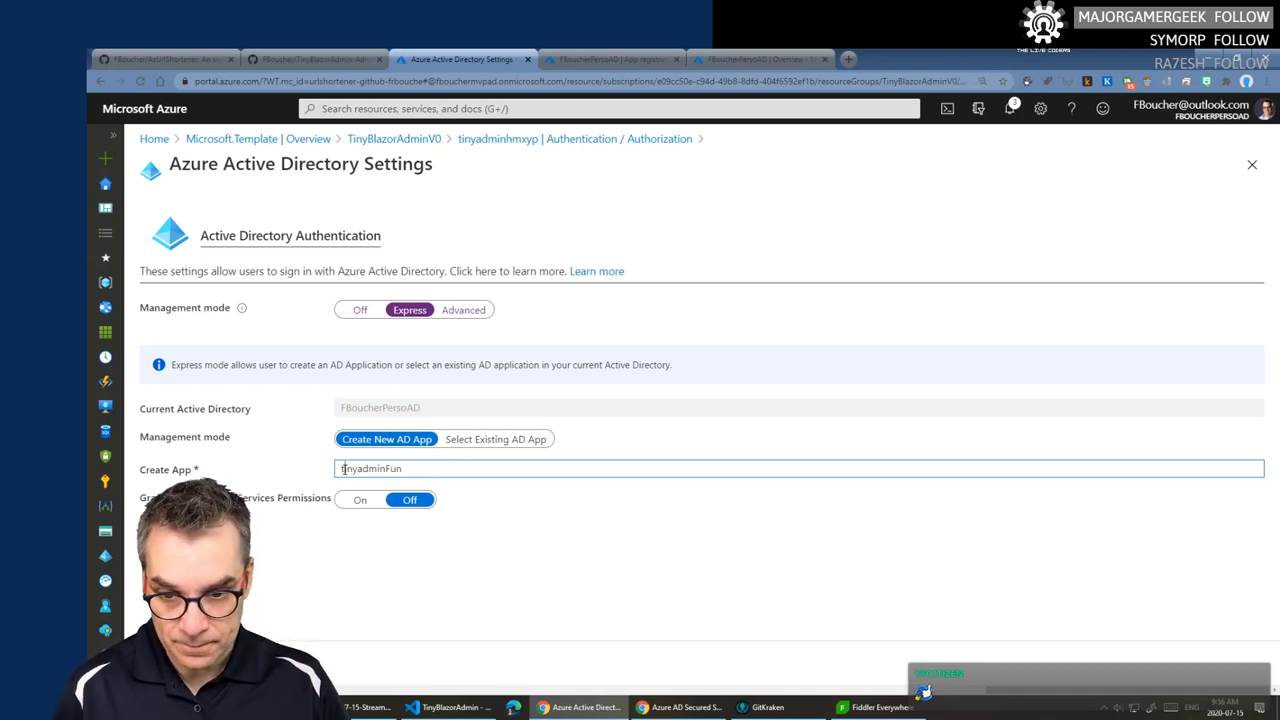
drag(343, 468, 332, 472)
text(Tiny)
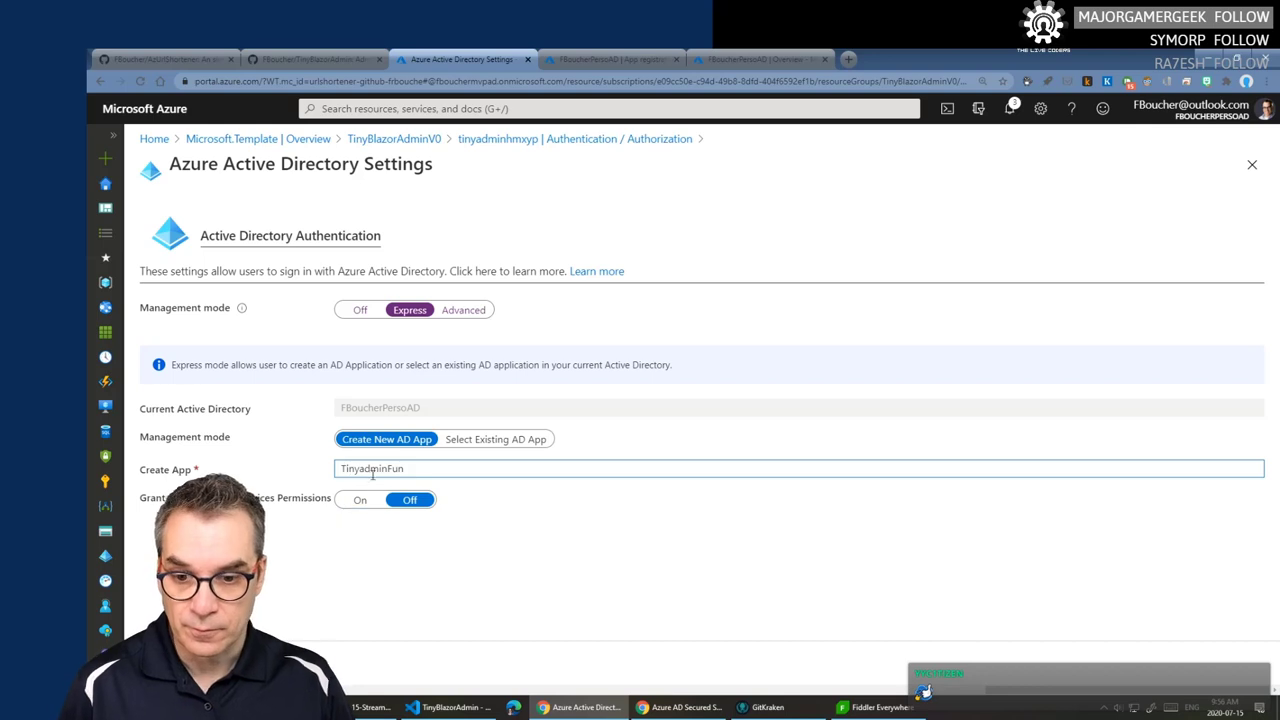
text(A)
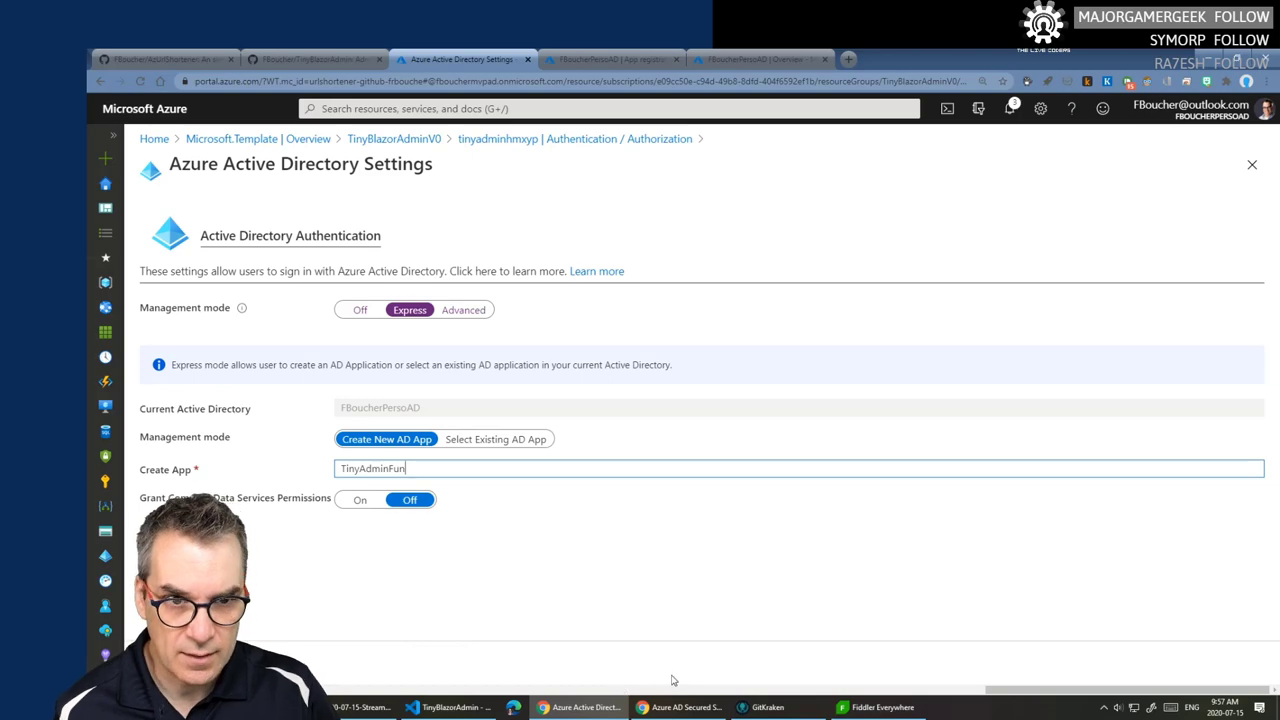
click(706, 707)
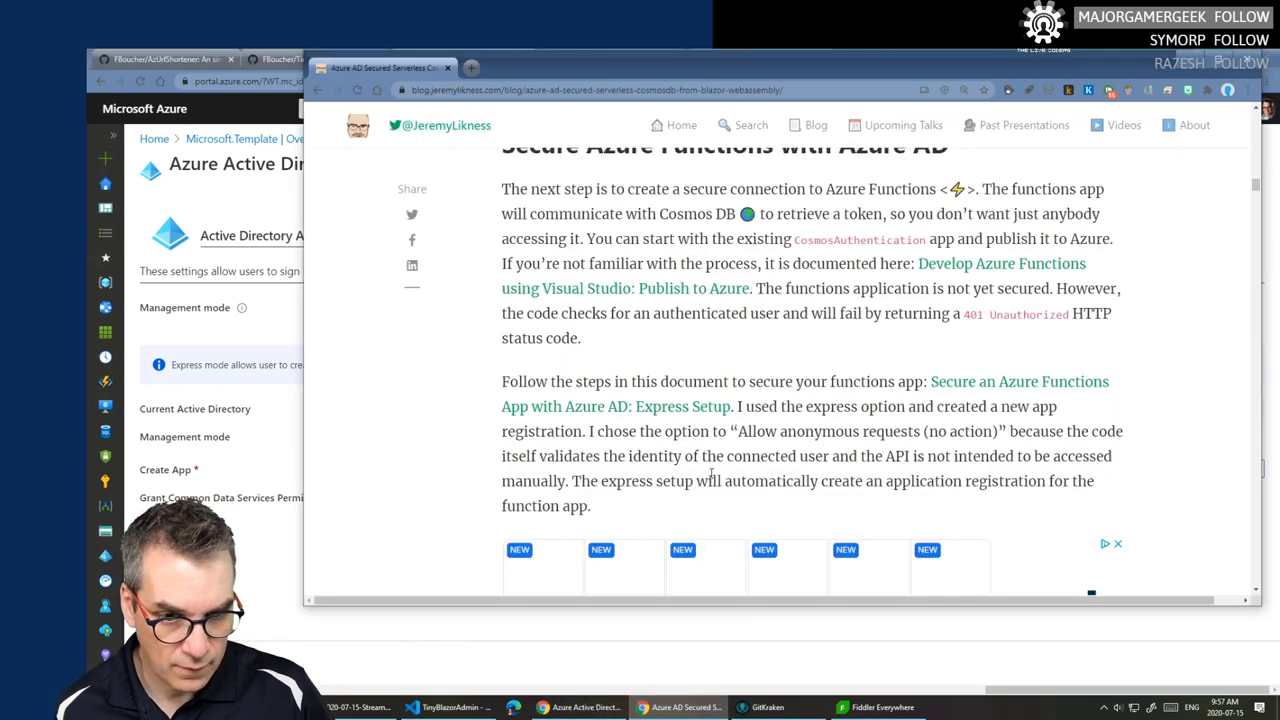
- Review the blog's Azure AD section against the portal settings and close Fiddler Everywhere
scroll(716, 460, down, 3)
scroll(716, 462, down, 3)
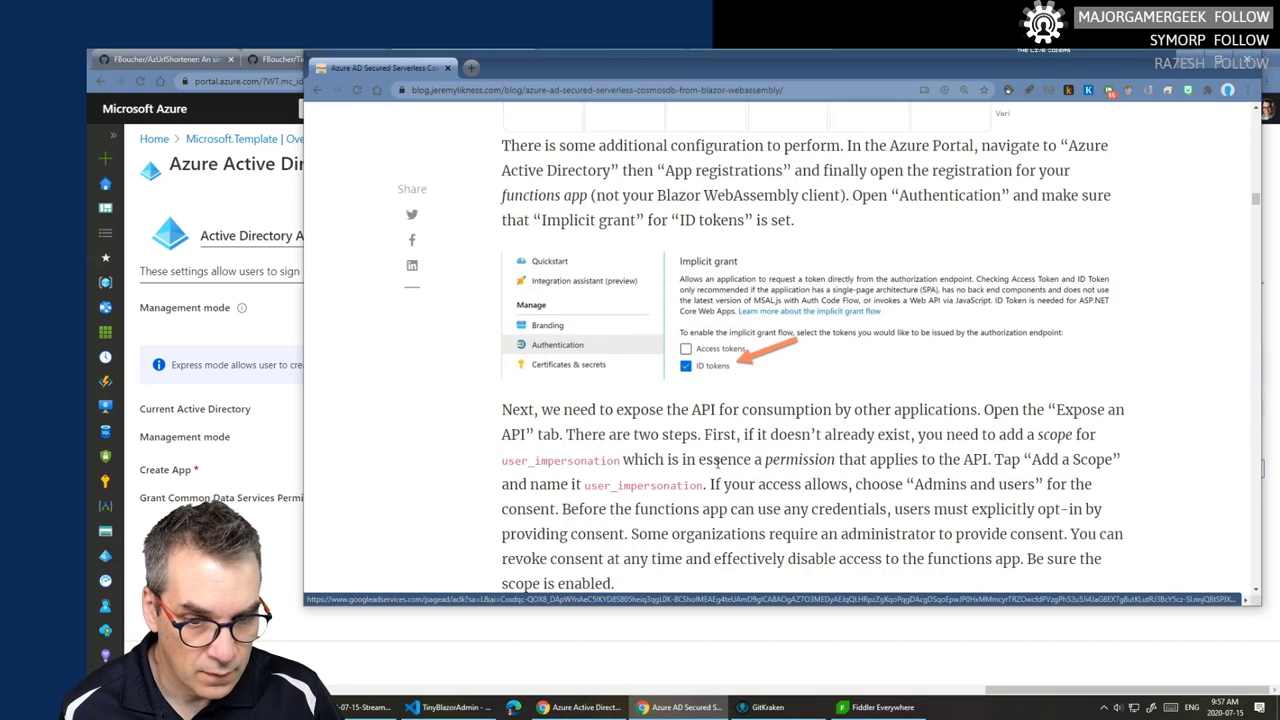
scroll(719, 457, up, 7)
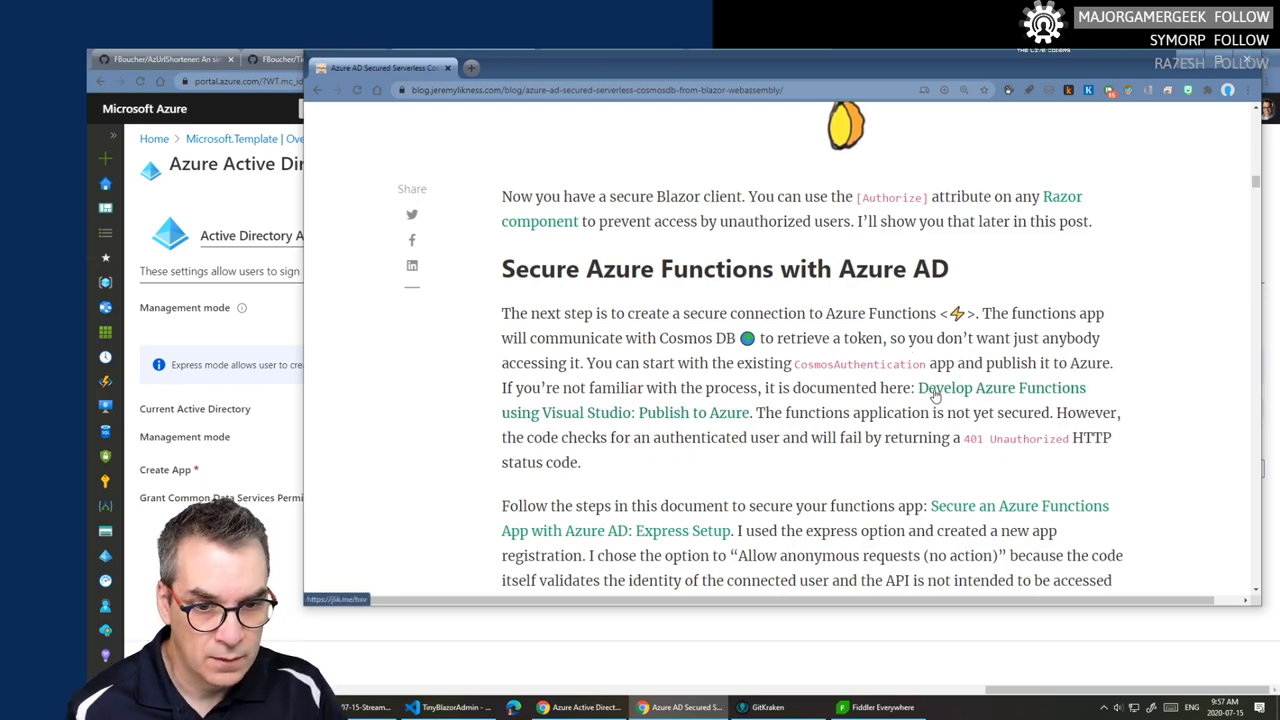
scroll(893, 388, up, 1)
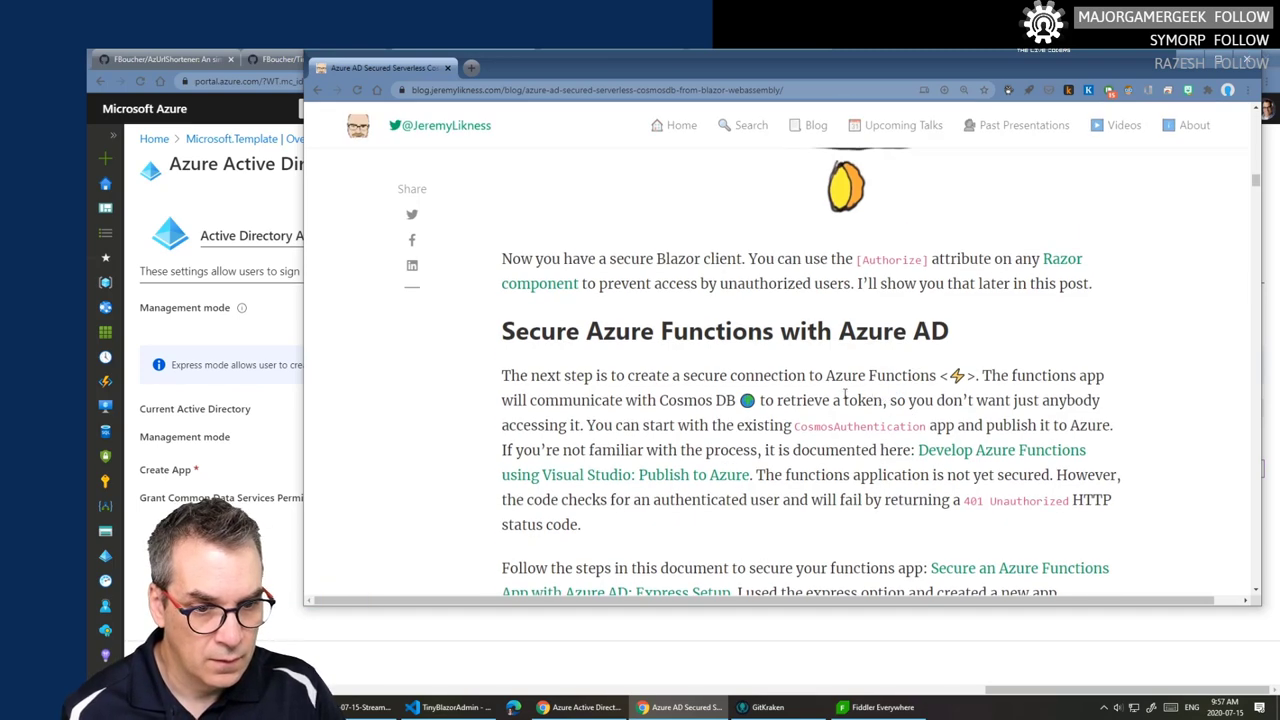
scroll(790, 400, down, 3)
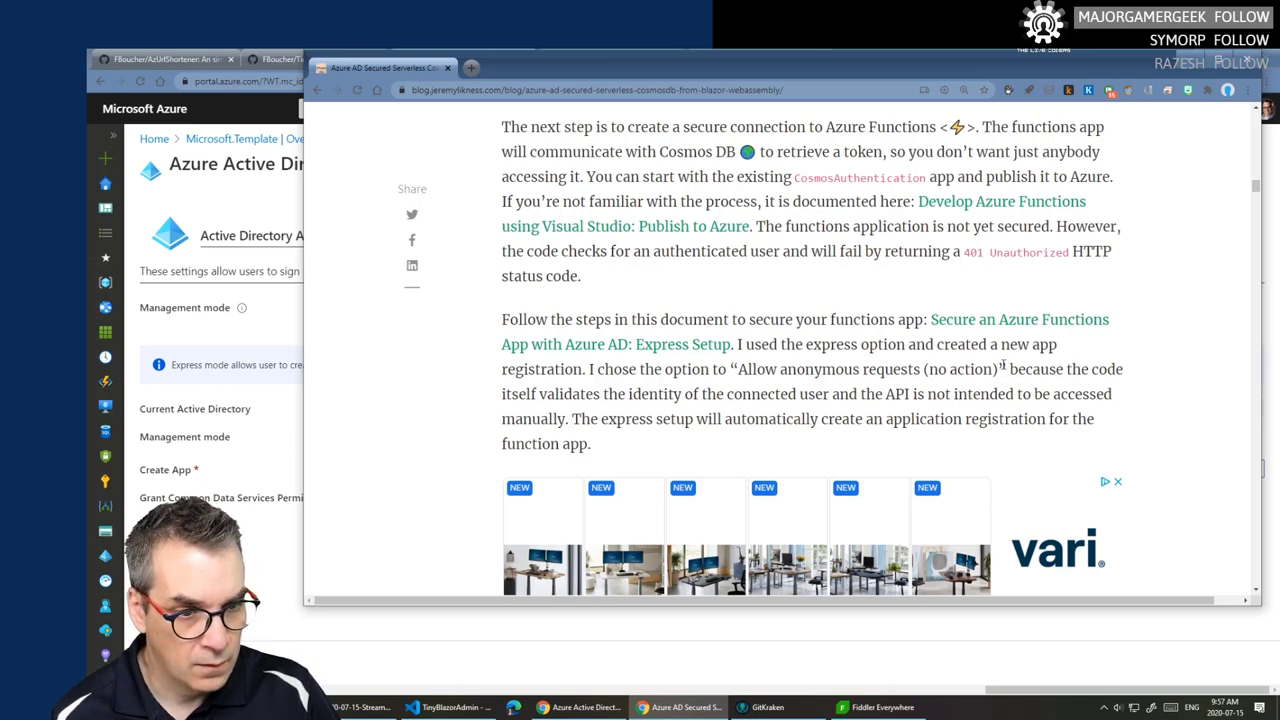
click(258, 444)
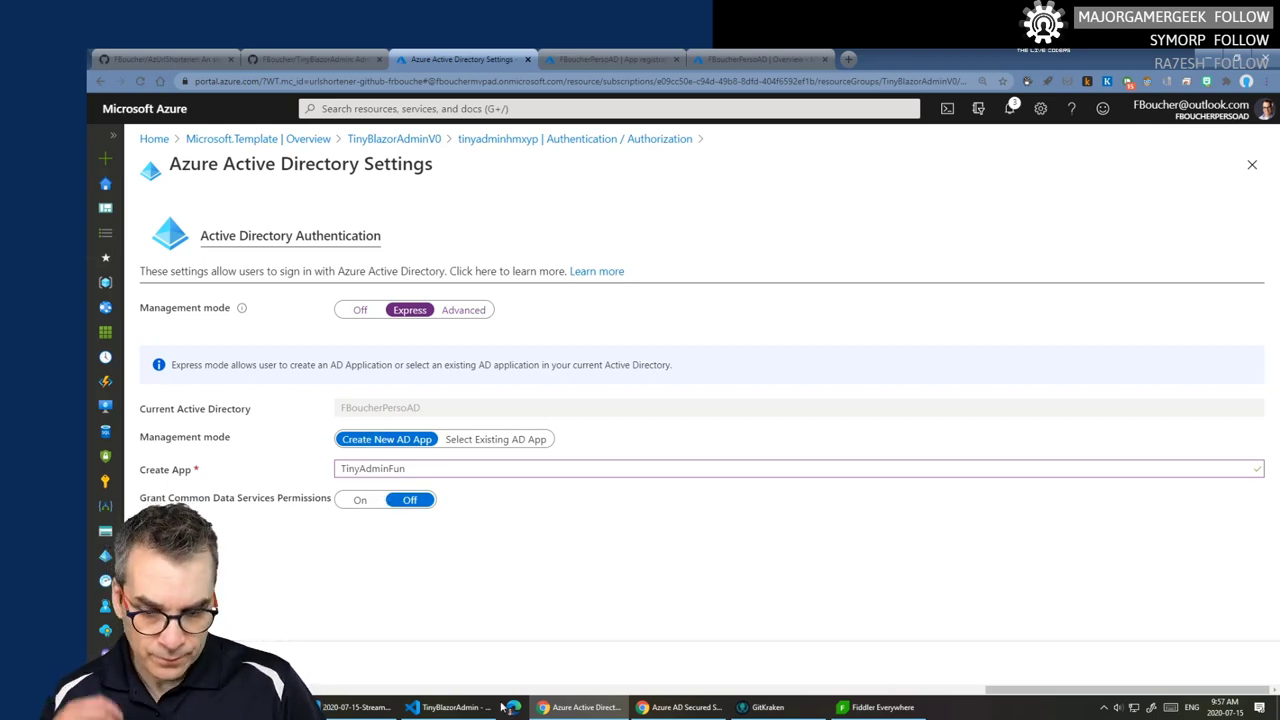
click(683, 707)
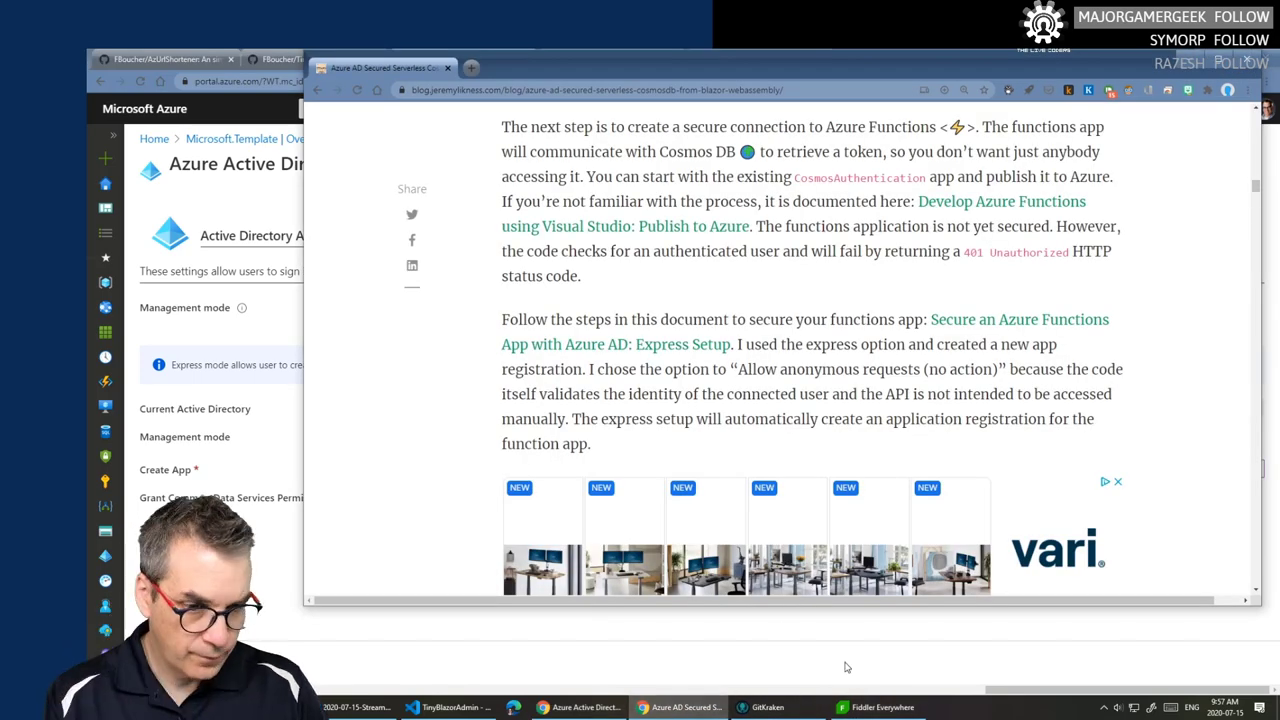
click(885, 707)
click(1266, 56)
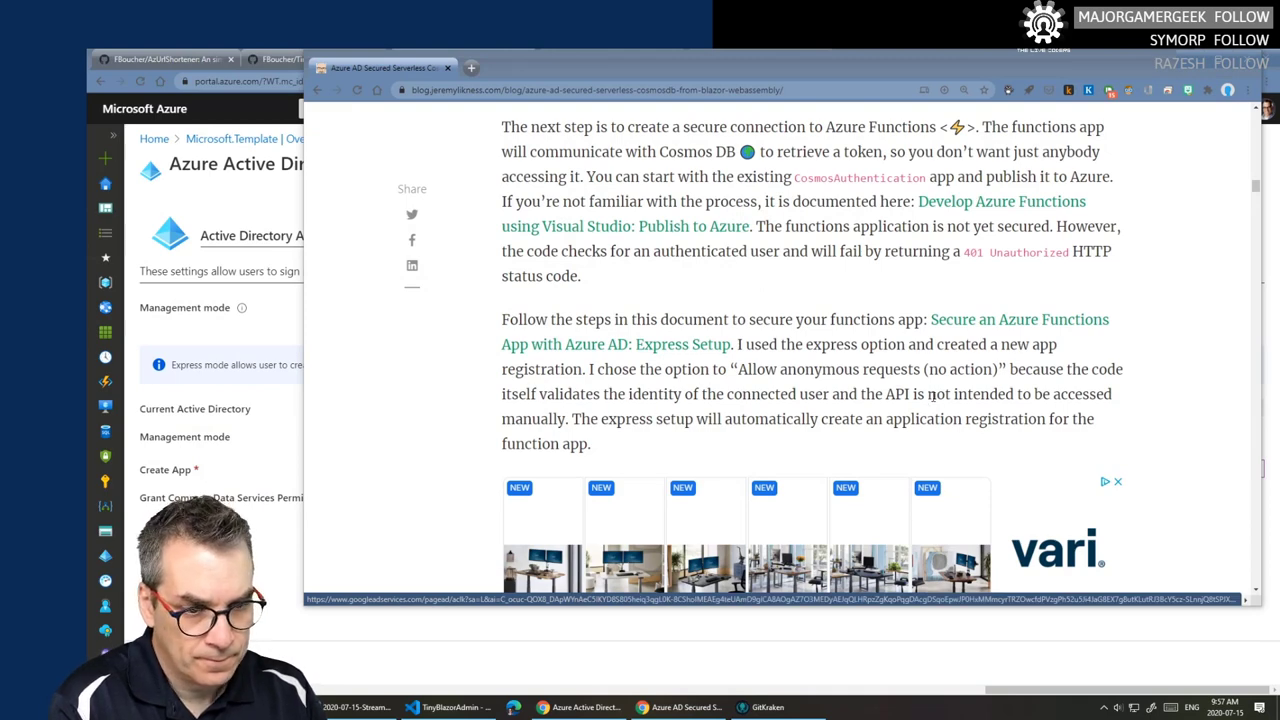
- Open the blog's 'Secure an Azure Functions App with Azure AD: Express Setup' Docs guide
scroll(731, 389, down, 1)
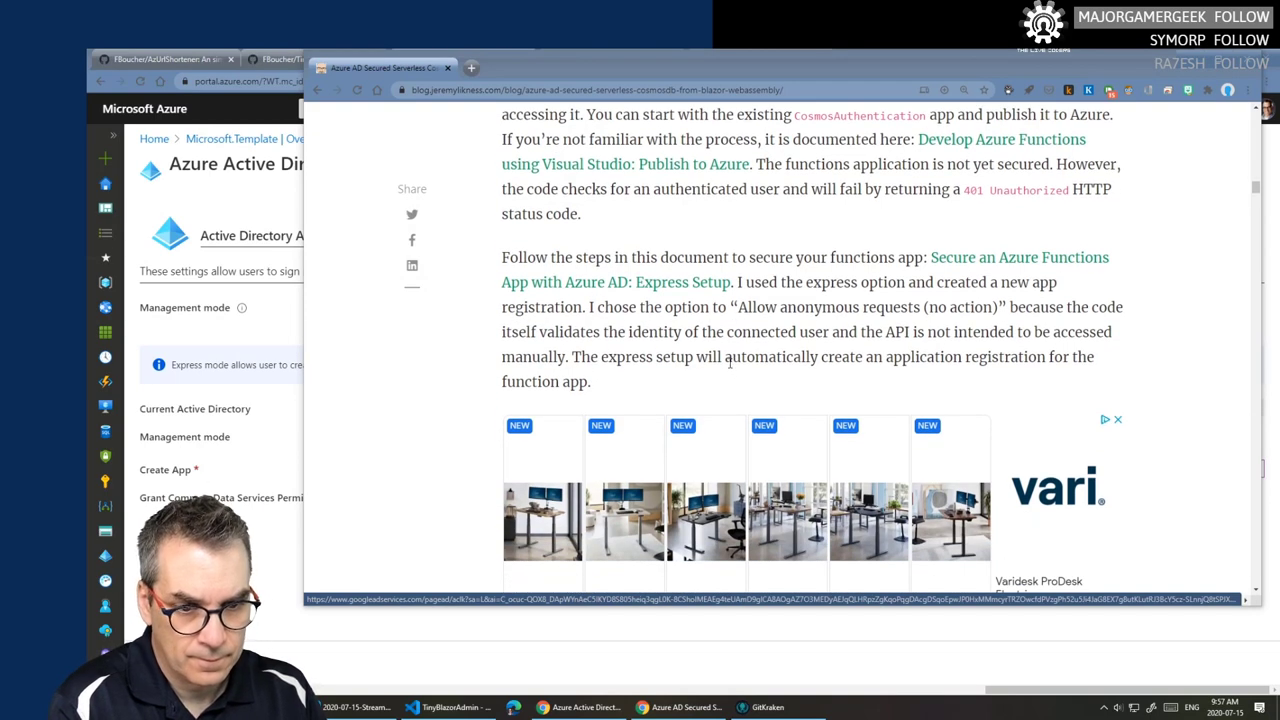
scroll(729, 363, down, 5)
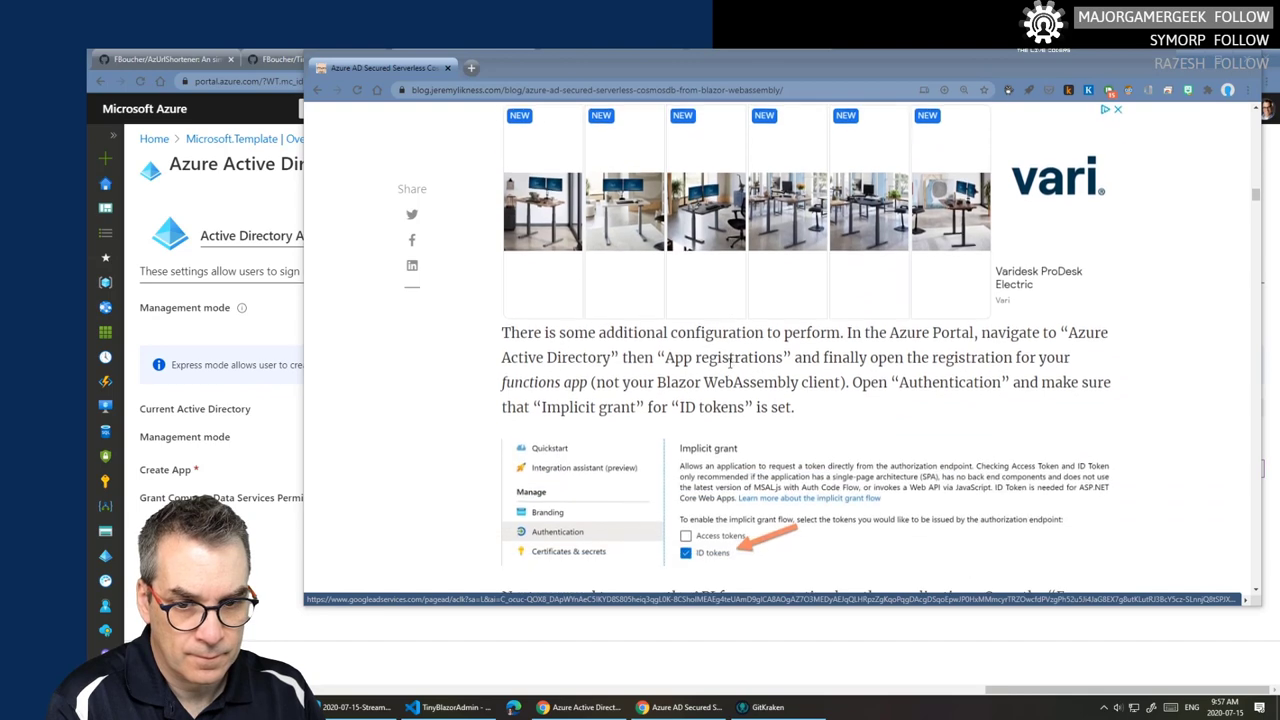
scroll(729, 363, down, 3)
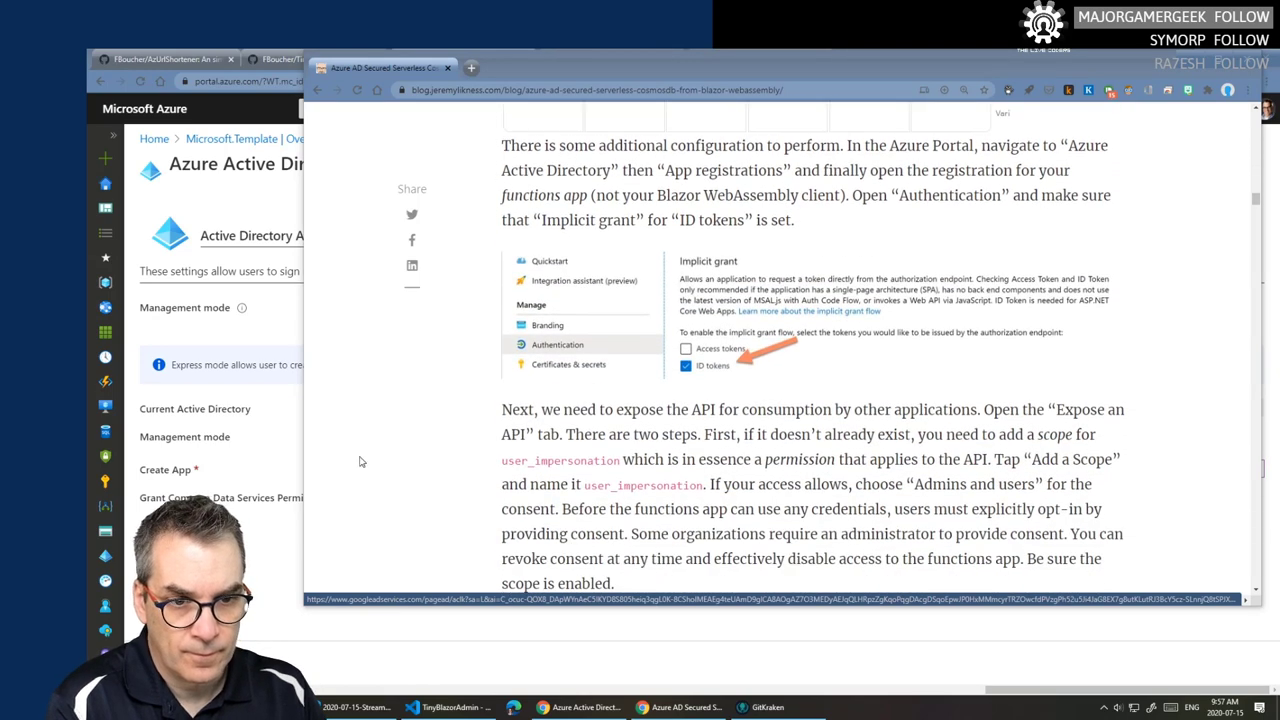
click(298, 510)
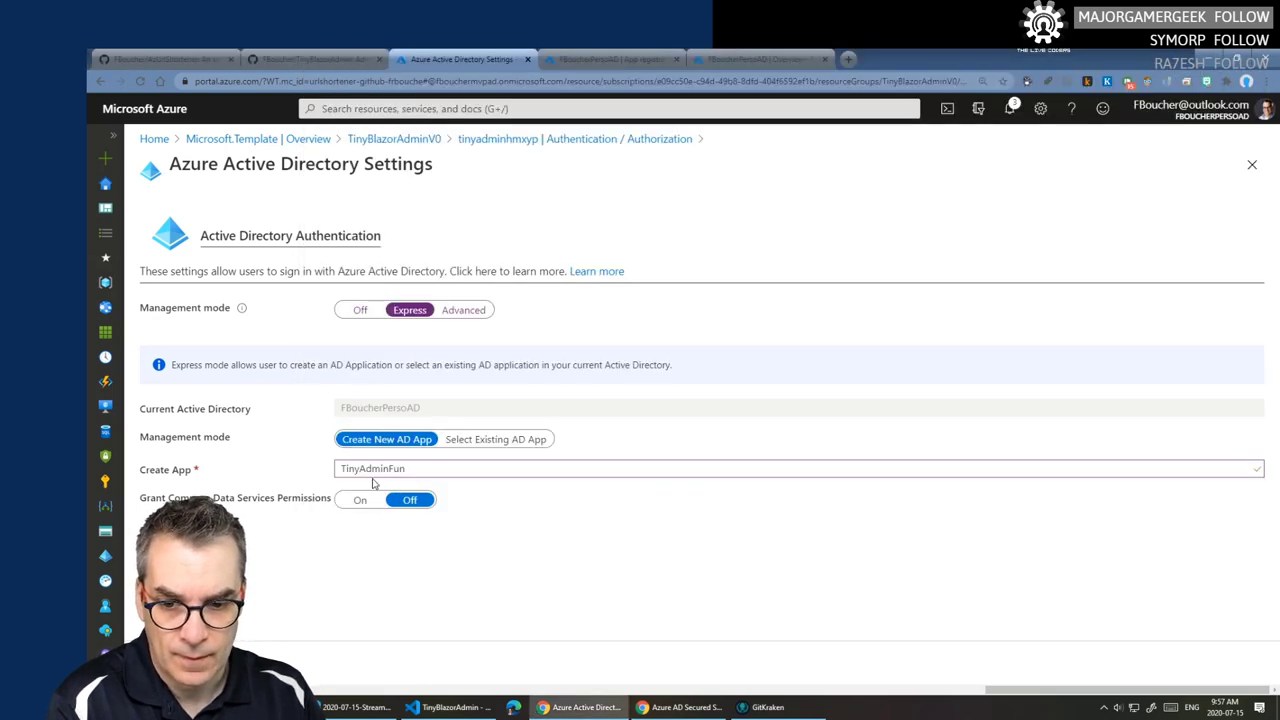
click(680, 707)
scroll(773, 362, up, 5)
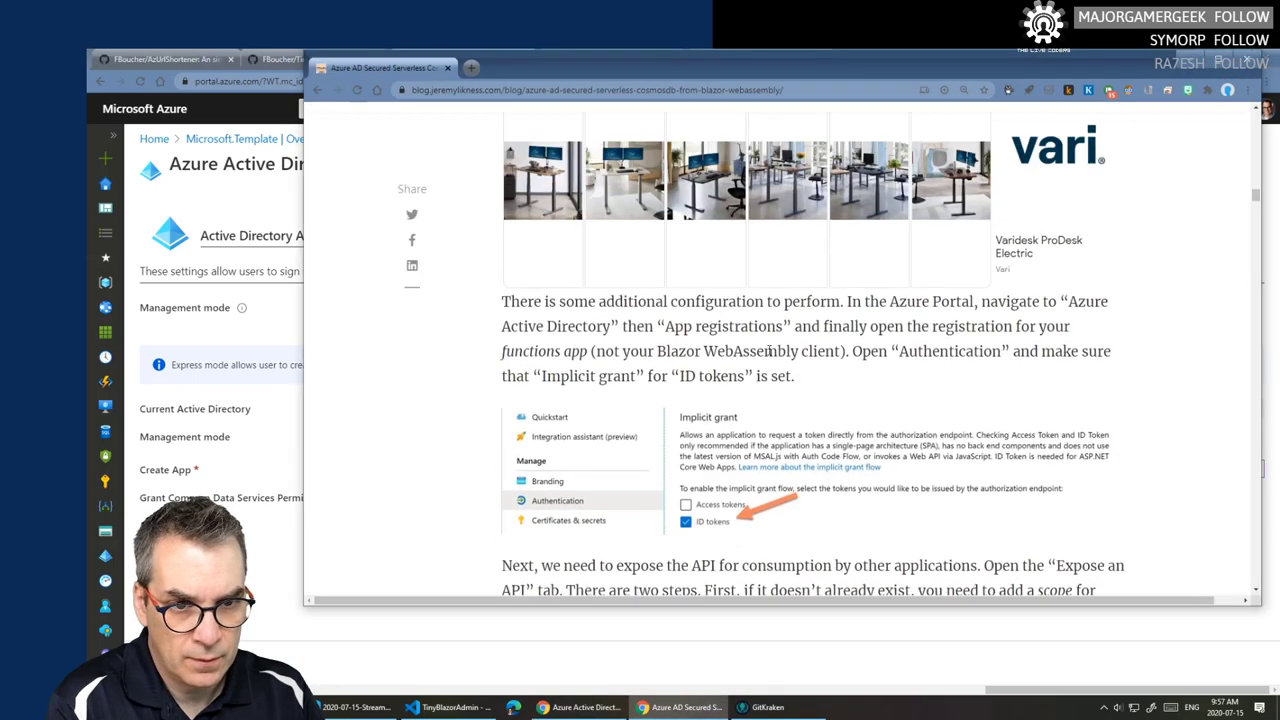
scroll(773, 362, up, 4)
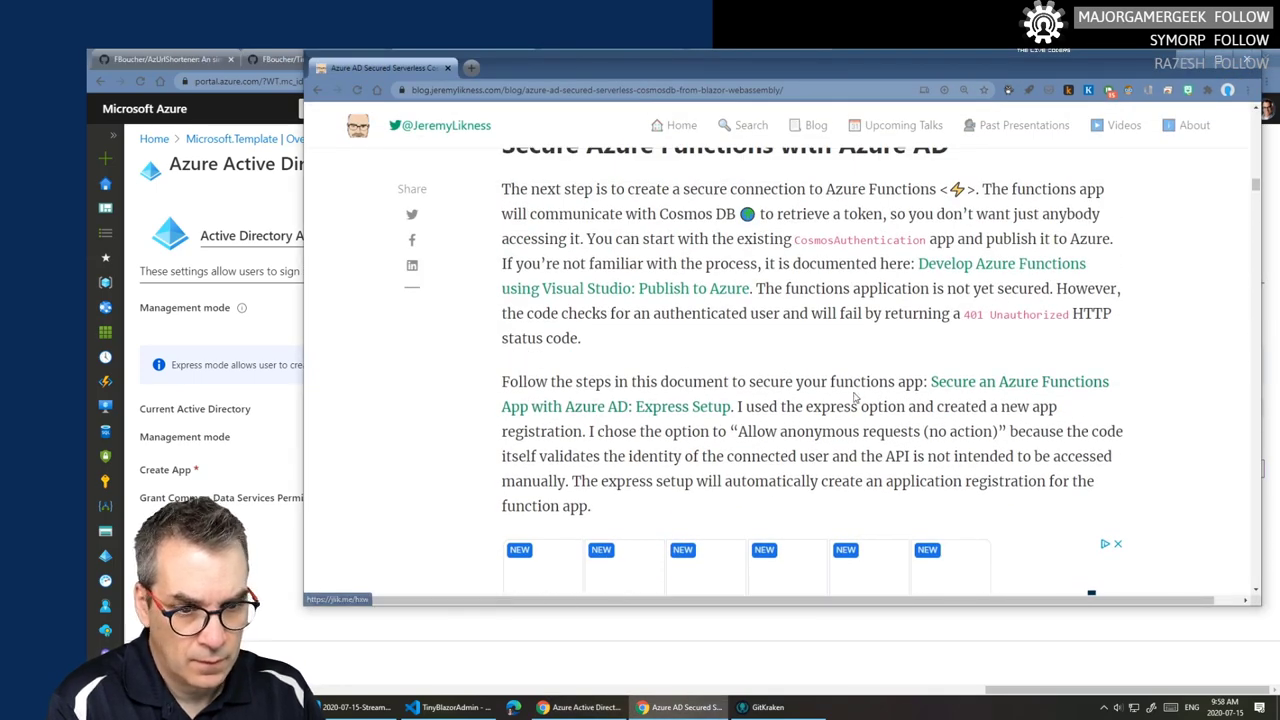
click(987, 386)
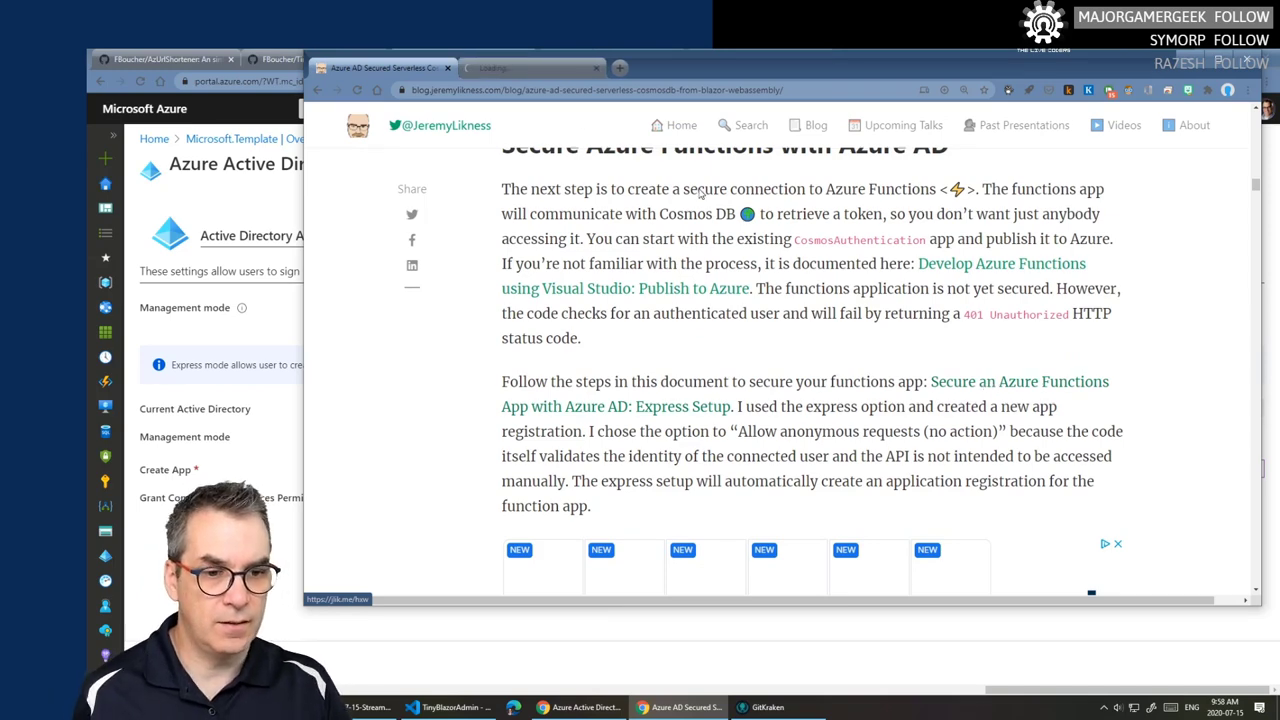
scroll(730, 270, down, 3)
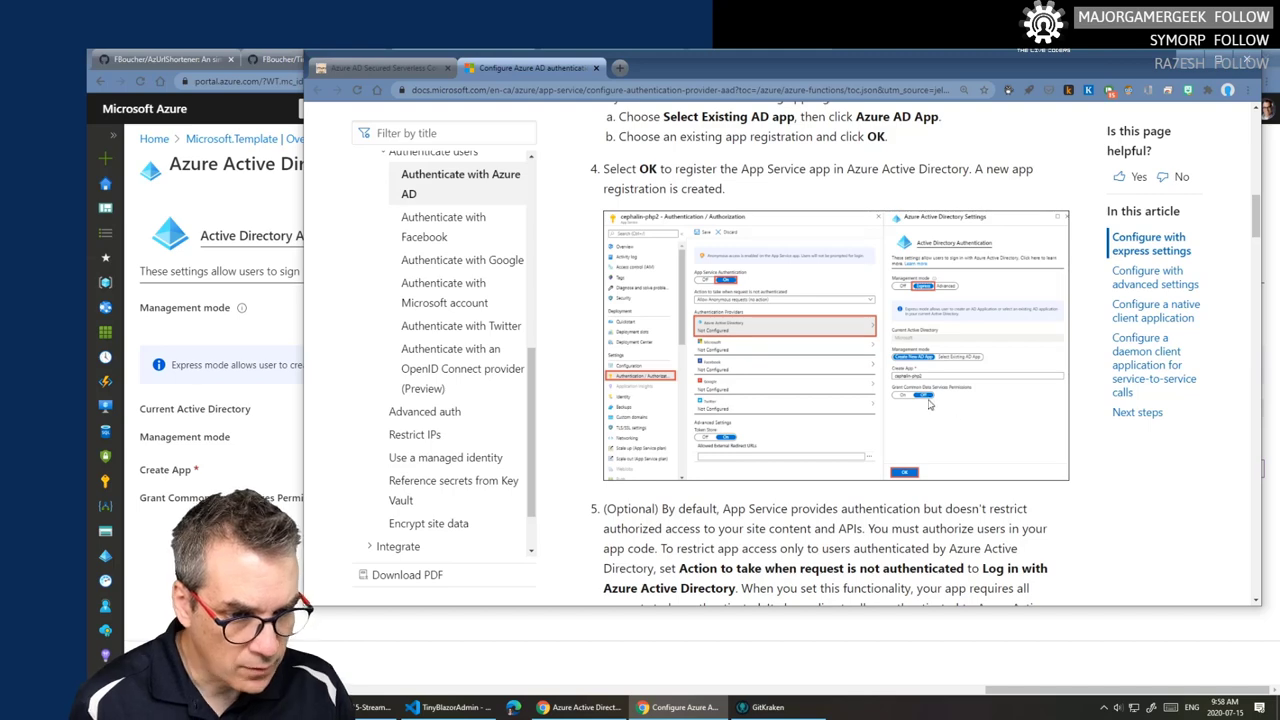
click(255, 610)
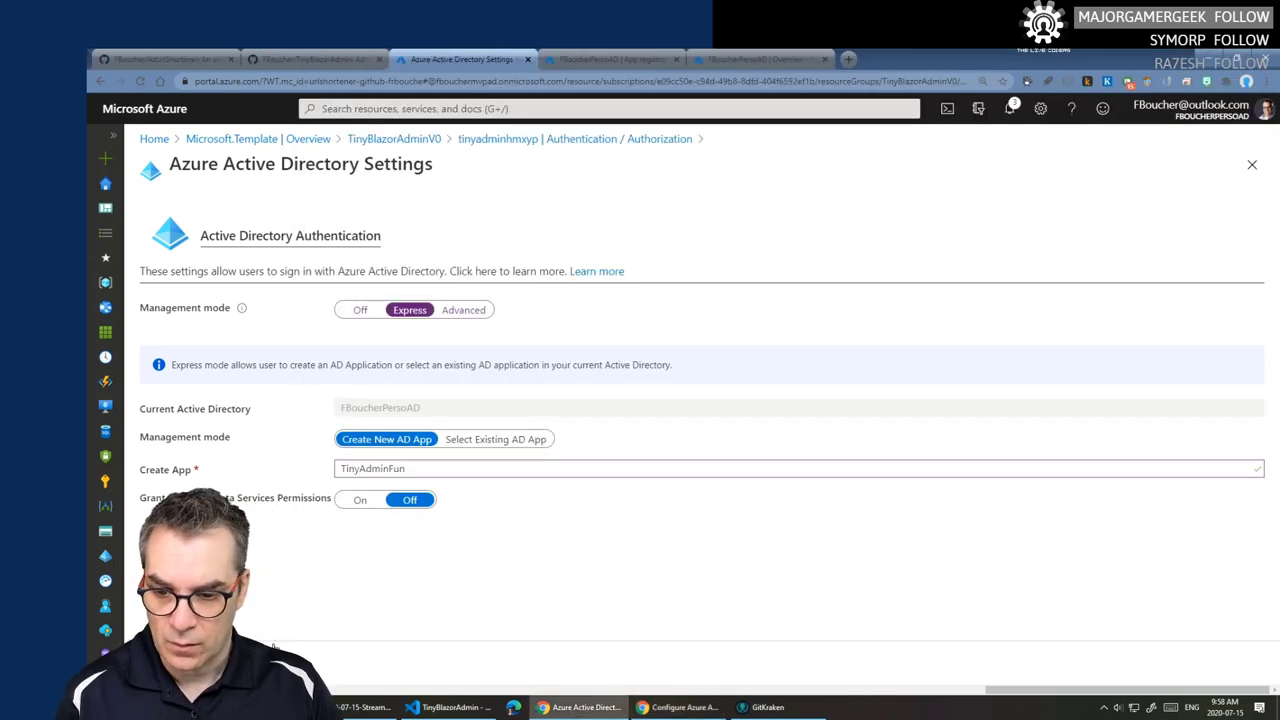
- Accept the Azure AD provider settings and save tinyadminhmxyp's authentication configuration
click(160, 680)
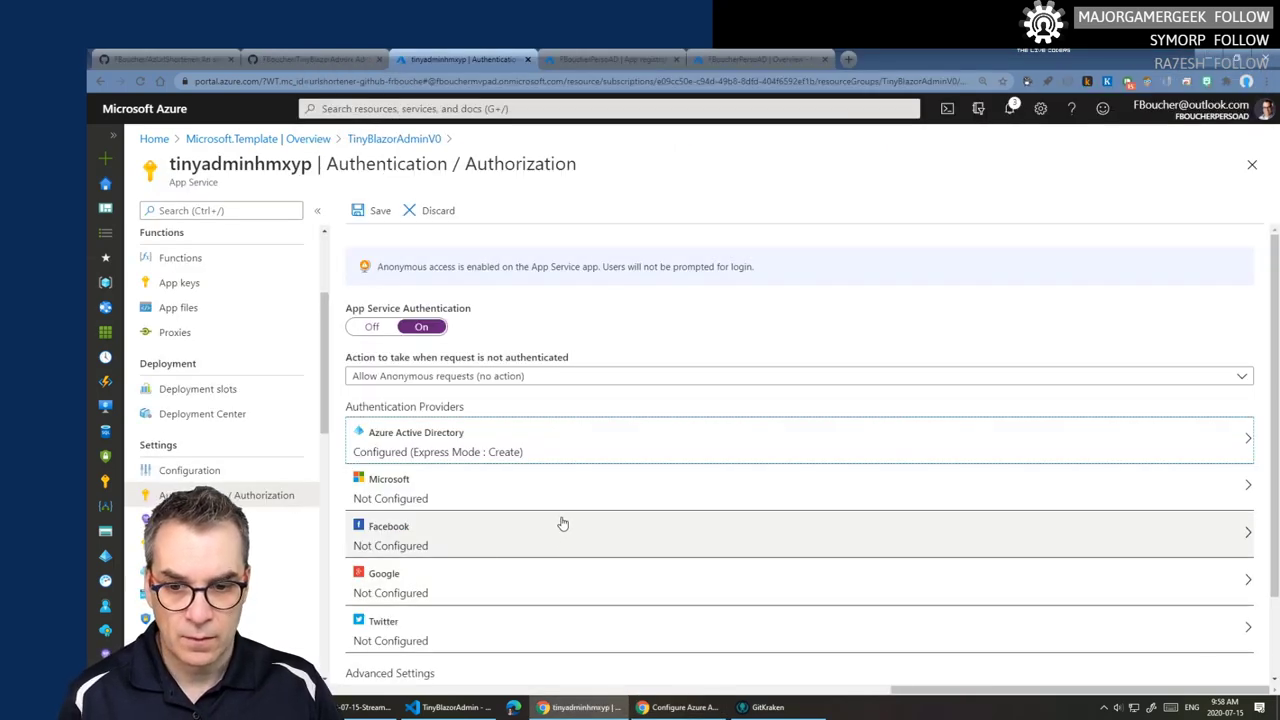
scroll(584, 478, down, 1)
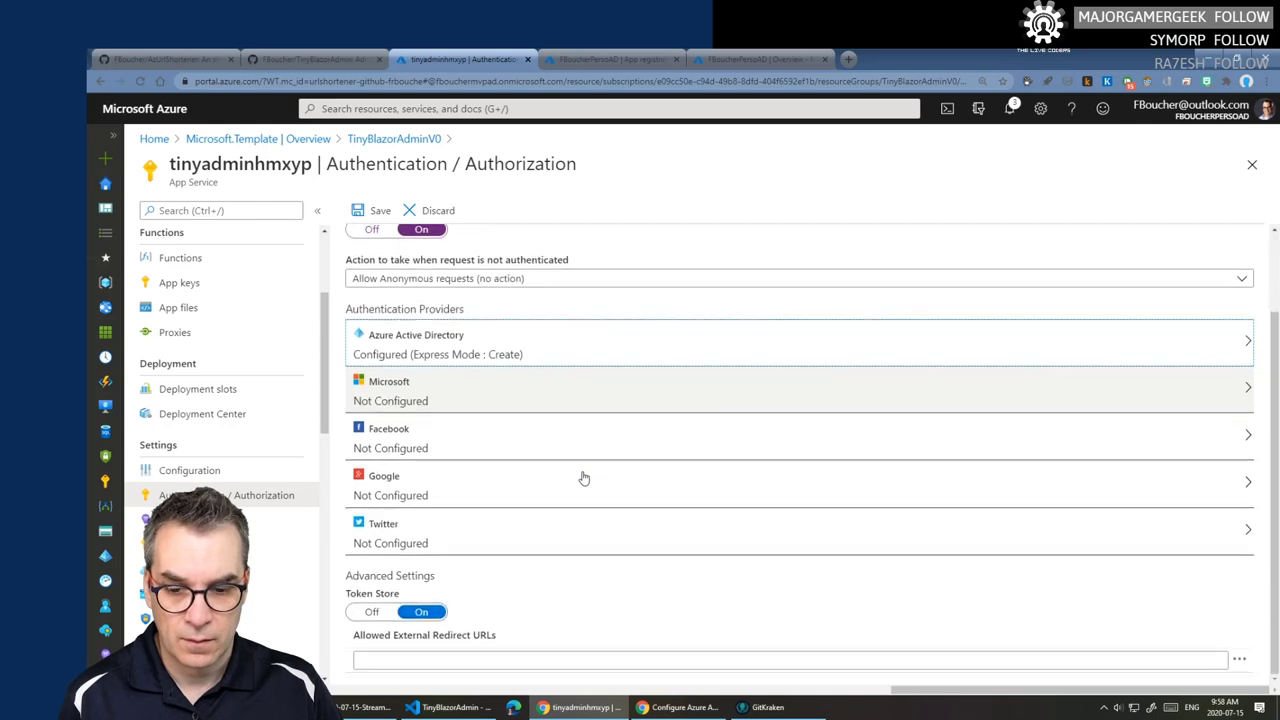
scroll(584, 478, up, 1)
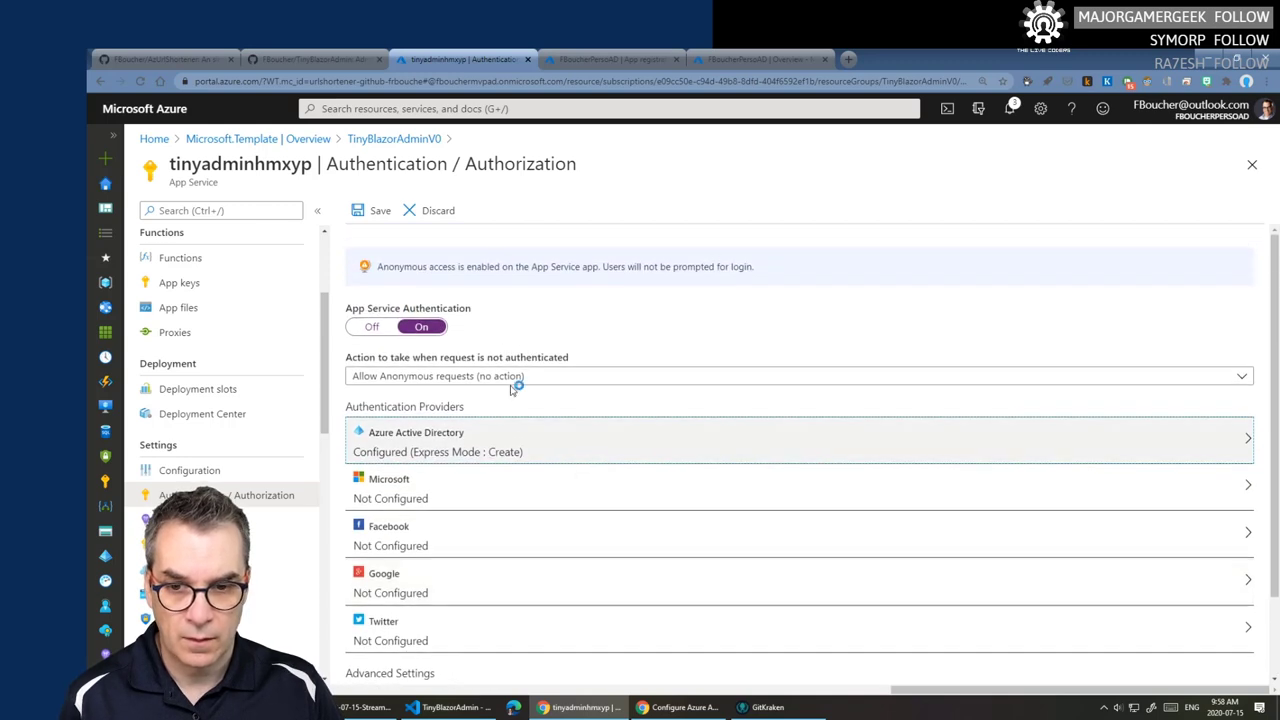
click(376, 210)
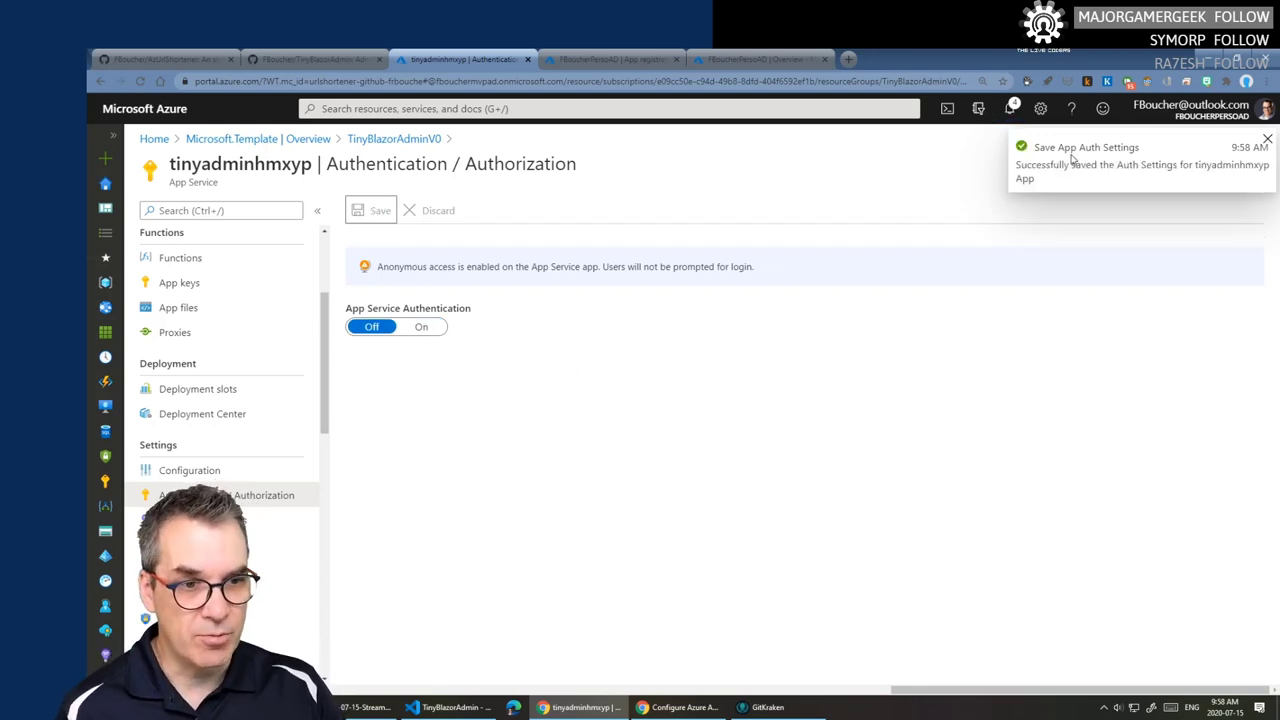
- Reopen the Azure Active Directory provider and confirm TinyAdminFun is the selected AD app
click(184, 260)
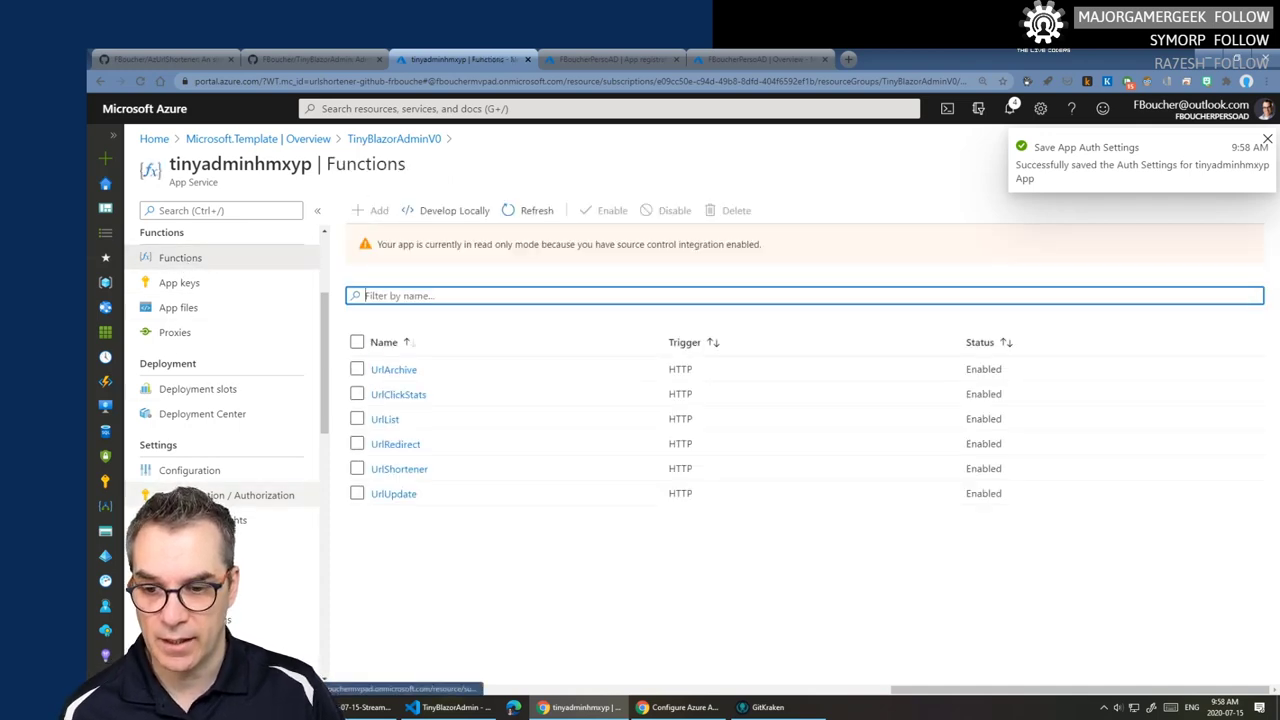
click(265, 495)
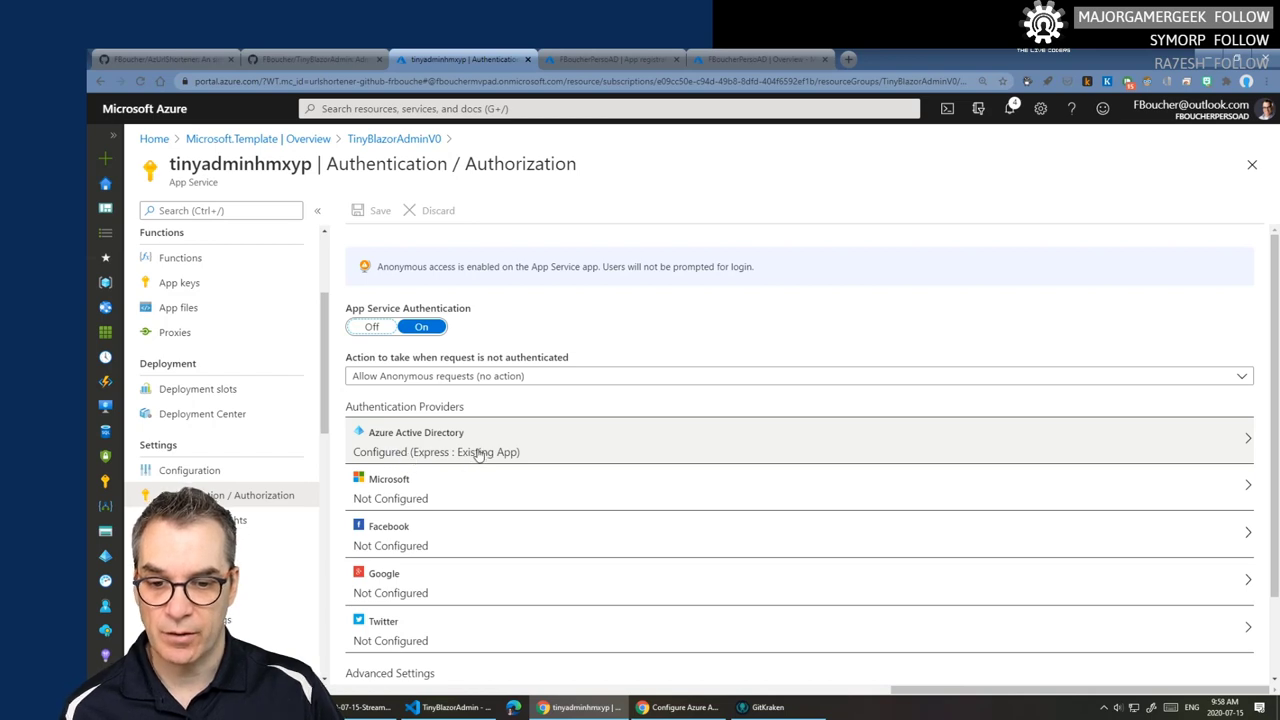
click(534, 452)
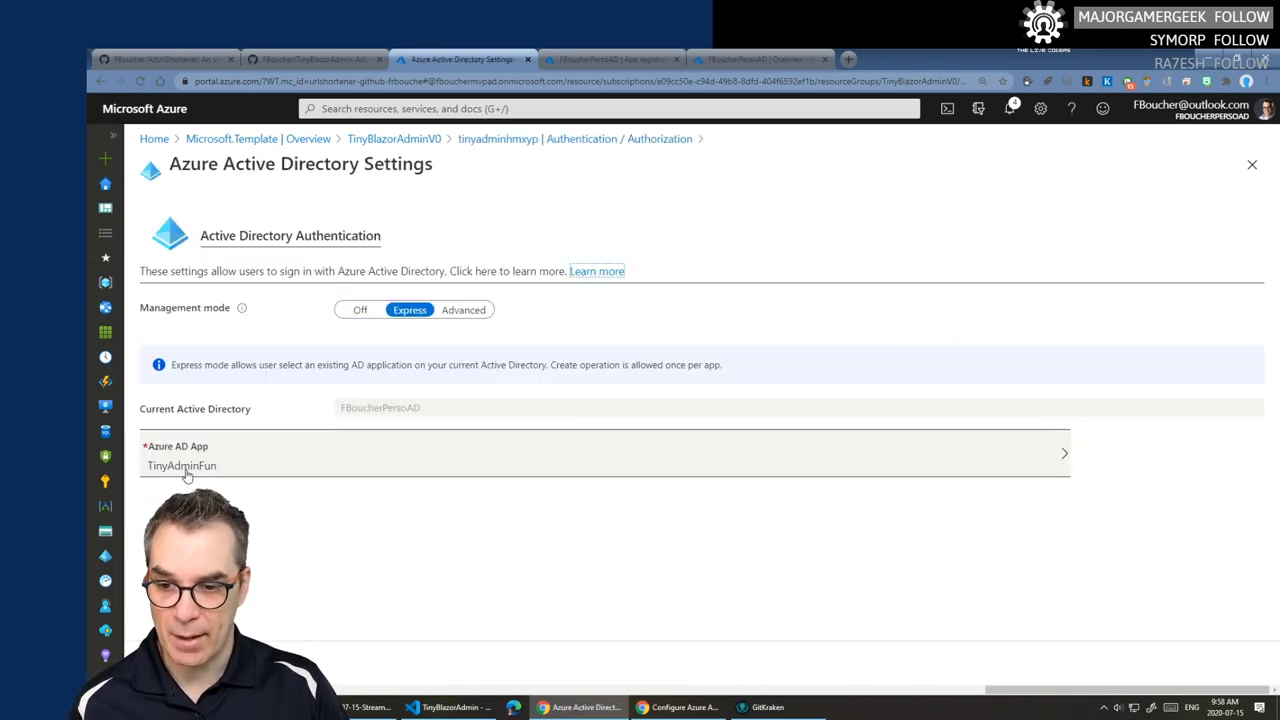
click(208, 467)
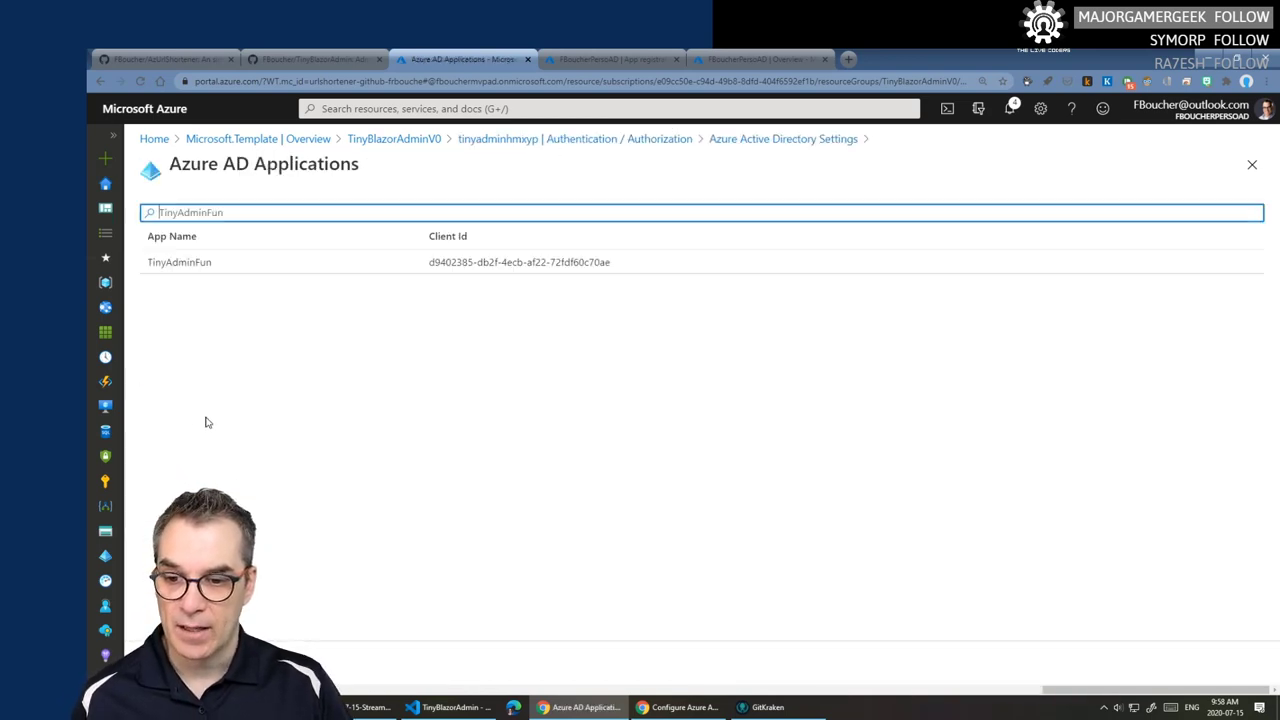
click(214, 272)
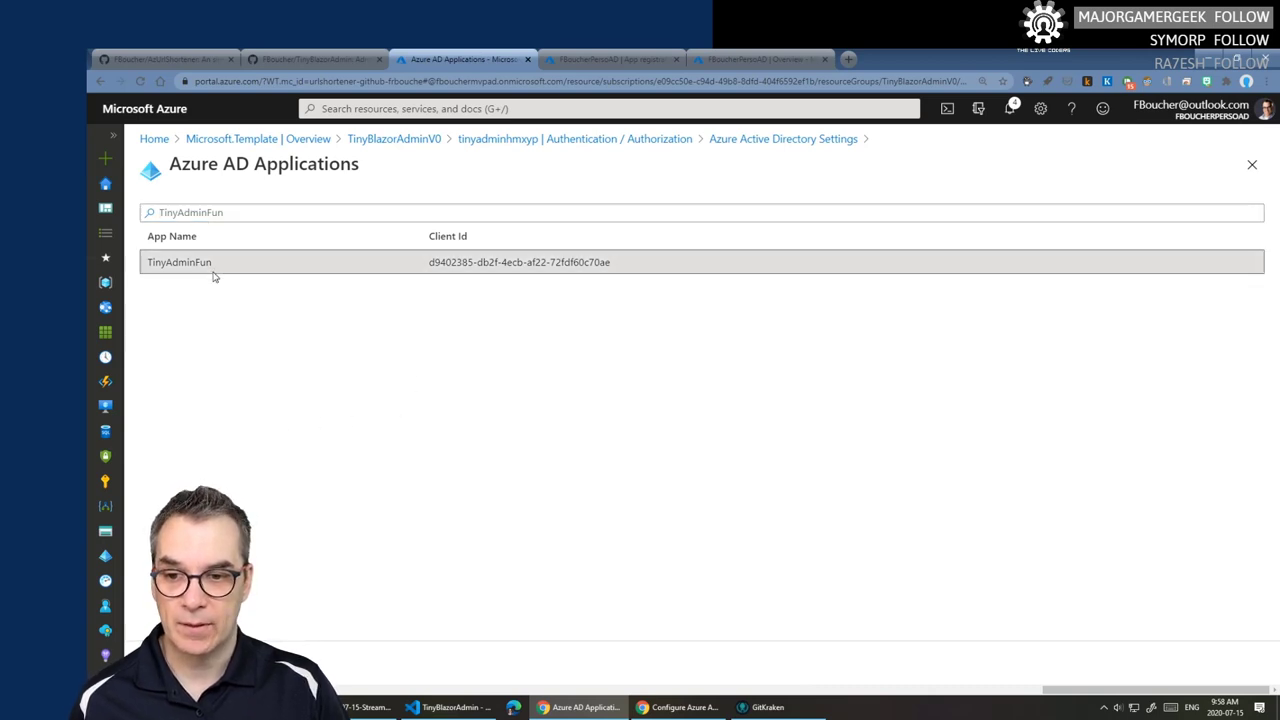
double_click(185, 264)
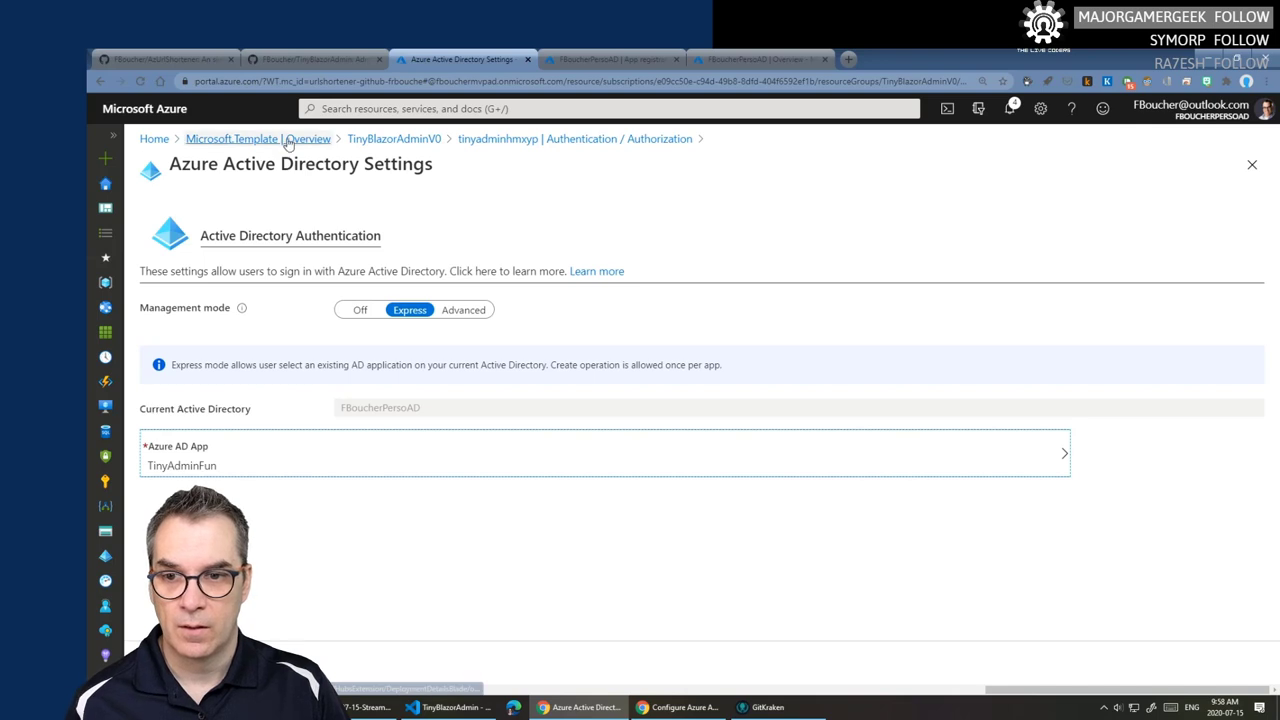
- Return to the TinyBlazorAdminV0 resource group, discarding the unsaved edits
click(420, 145)
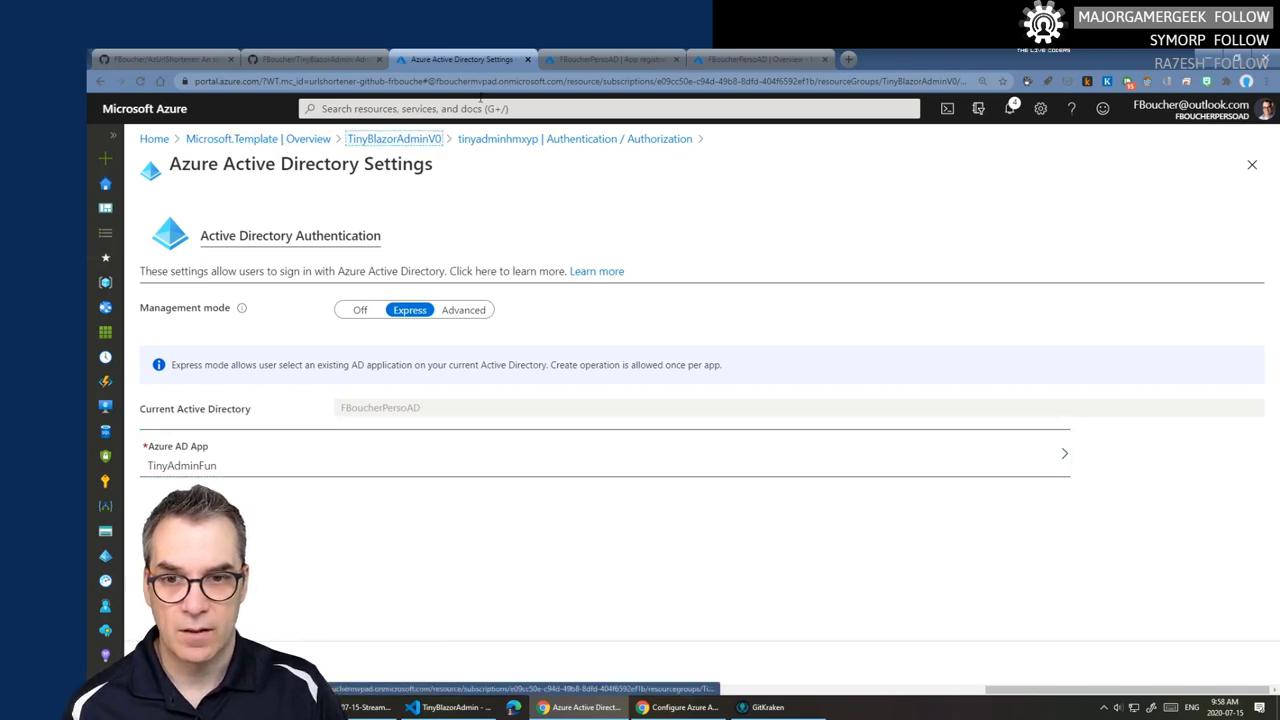
click(395, 146)
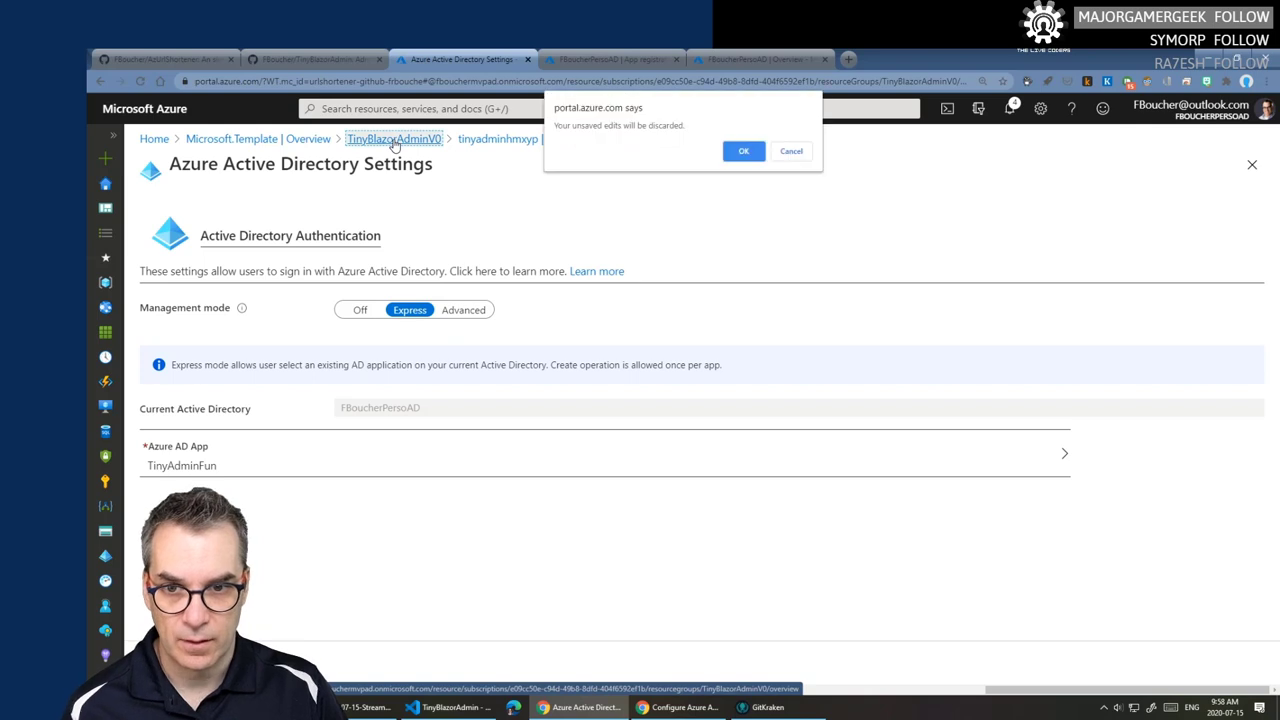
click(740, 151)
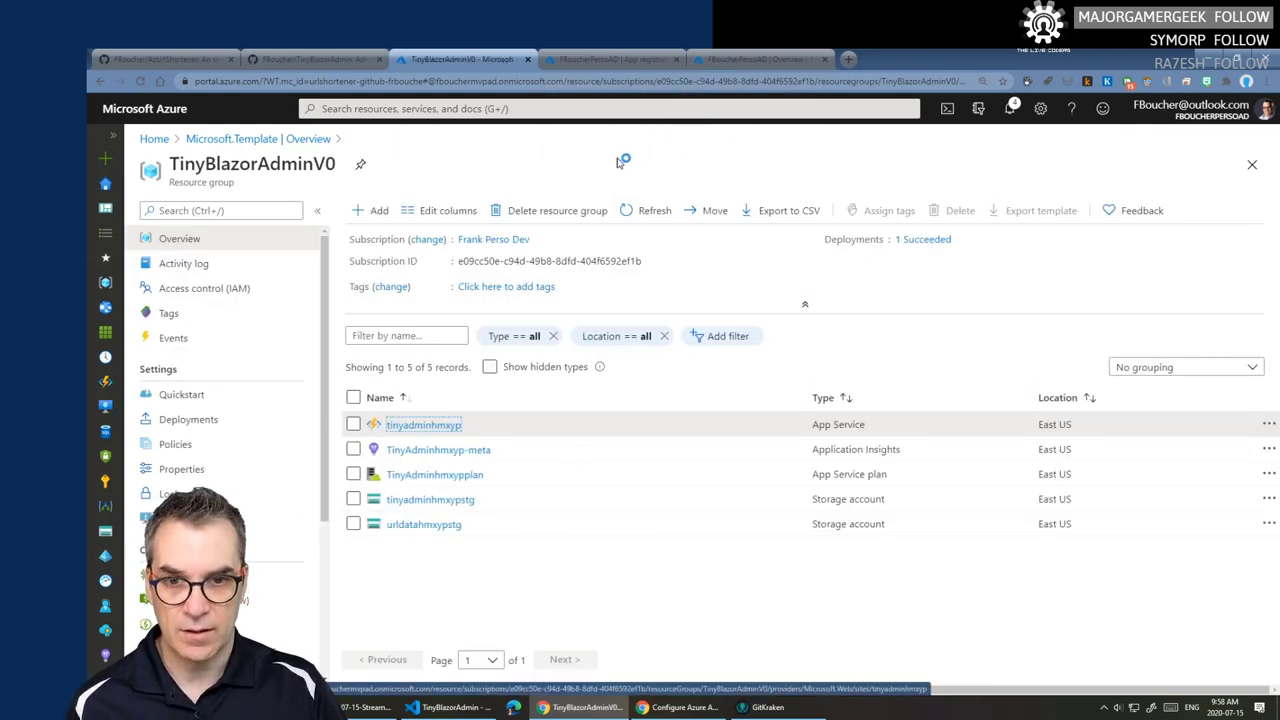
- Open TinyAdminFun from the All applications list under Azure Active Directory App registrations
click(605, 60)
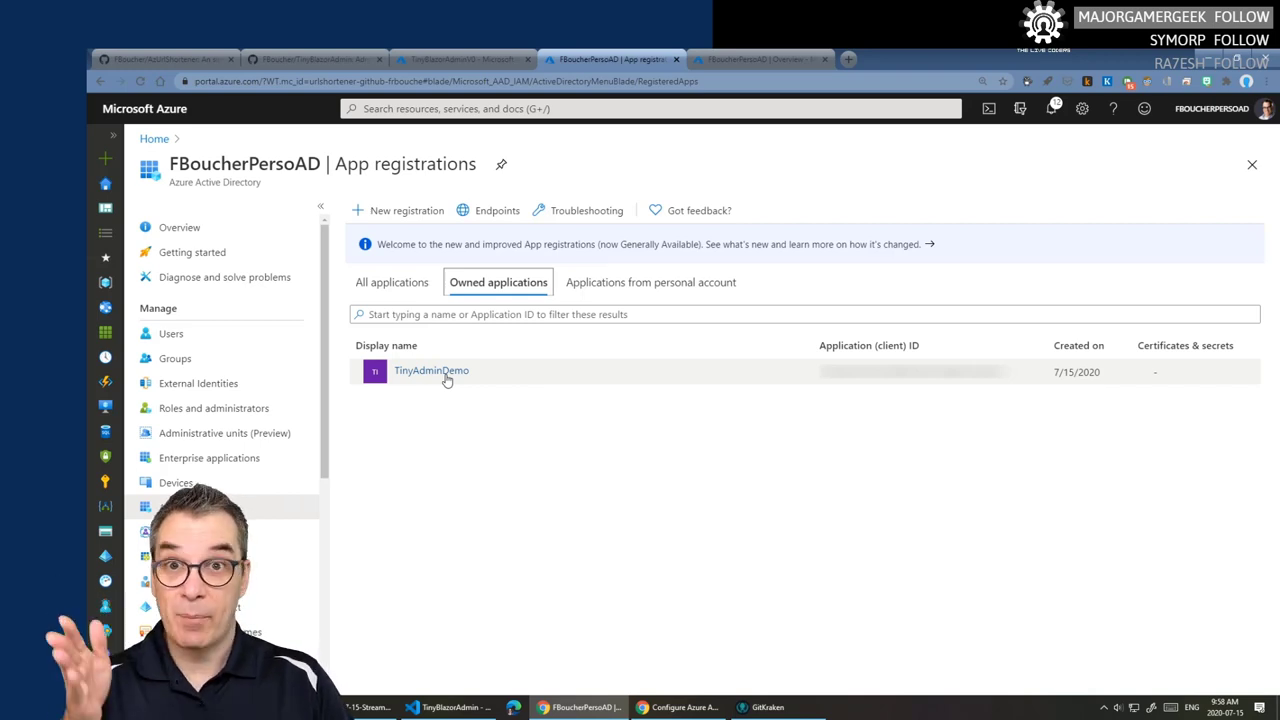
click(755, 58)
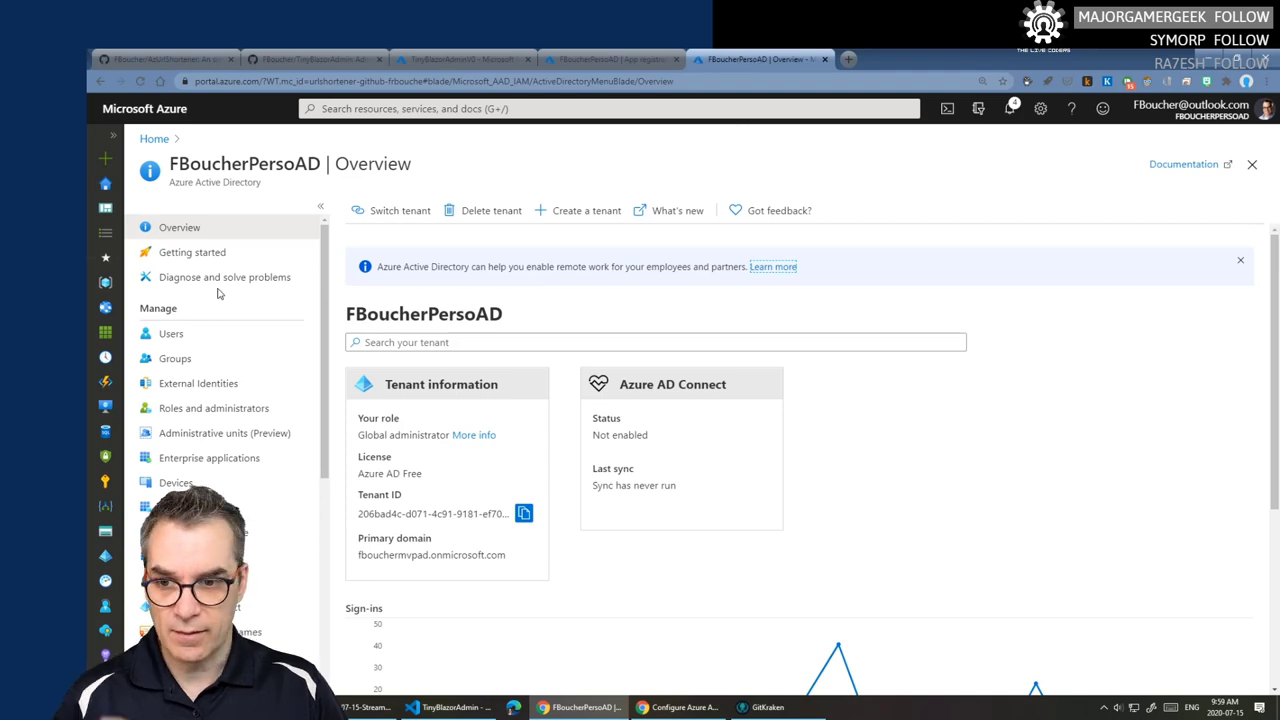
click(105, 560)
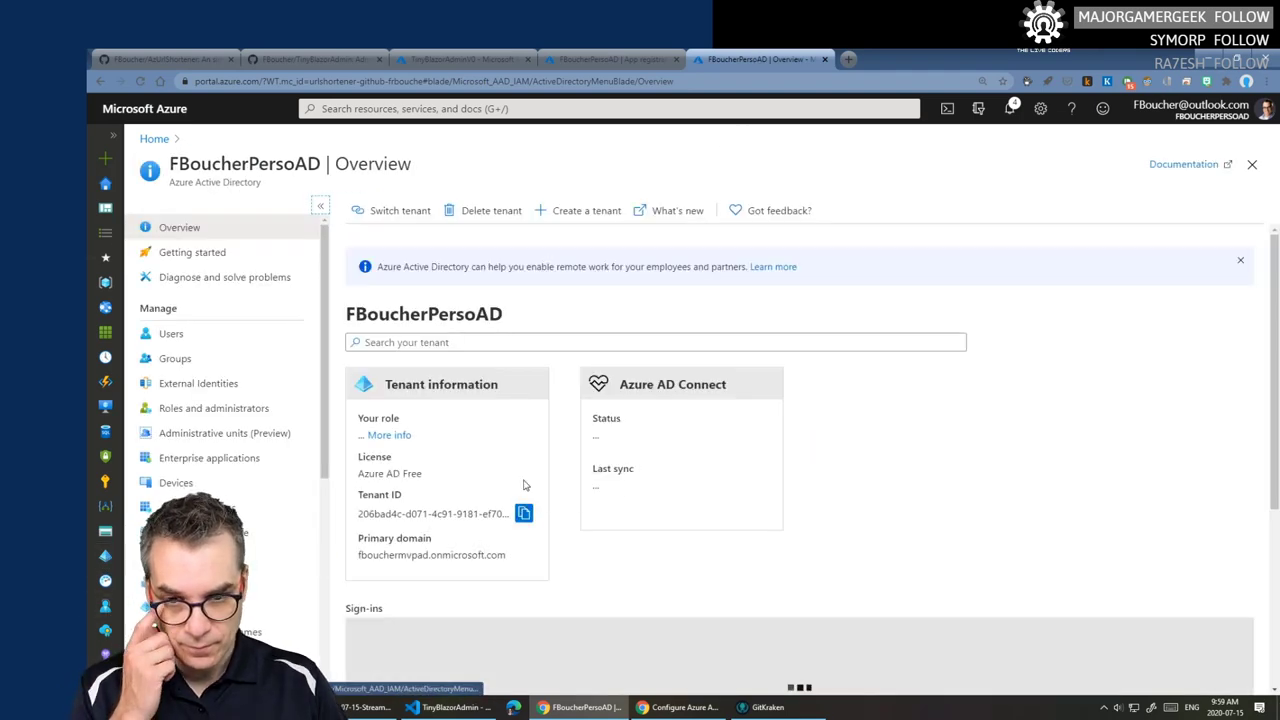
click(190, 507)
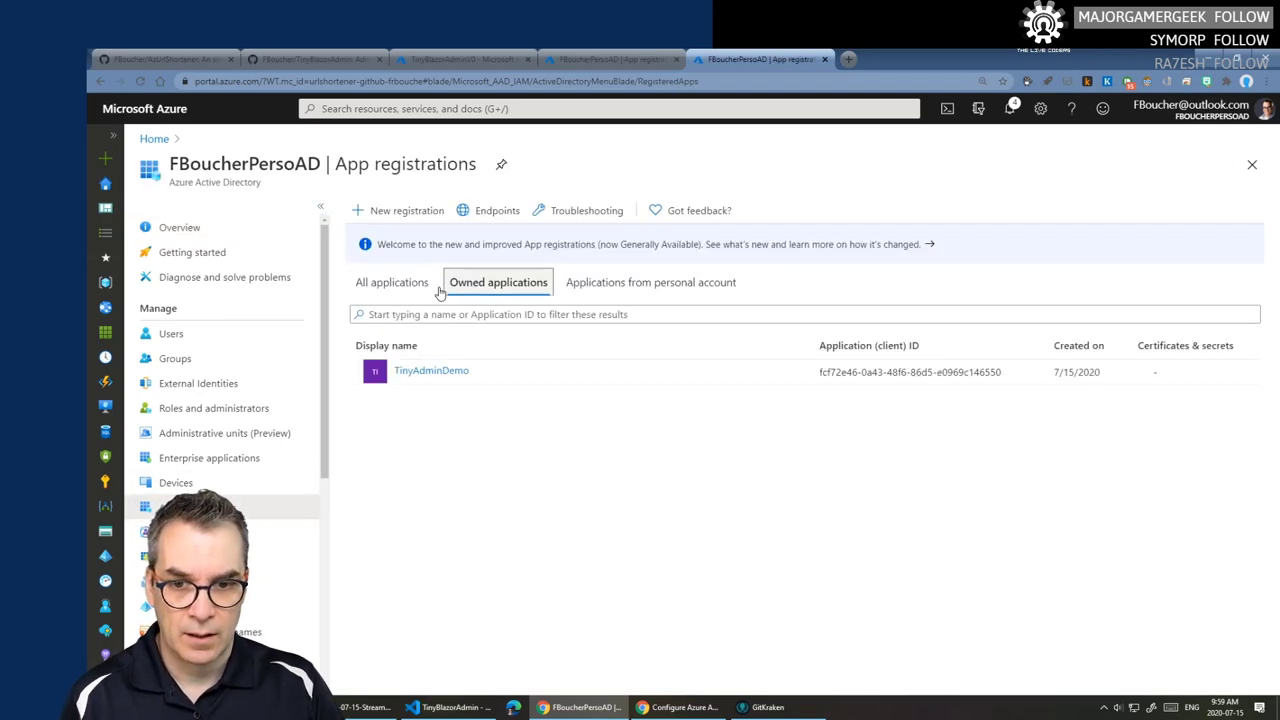
click(409, 287)
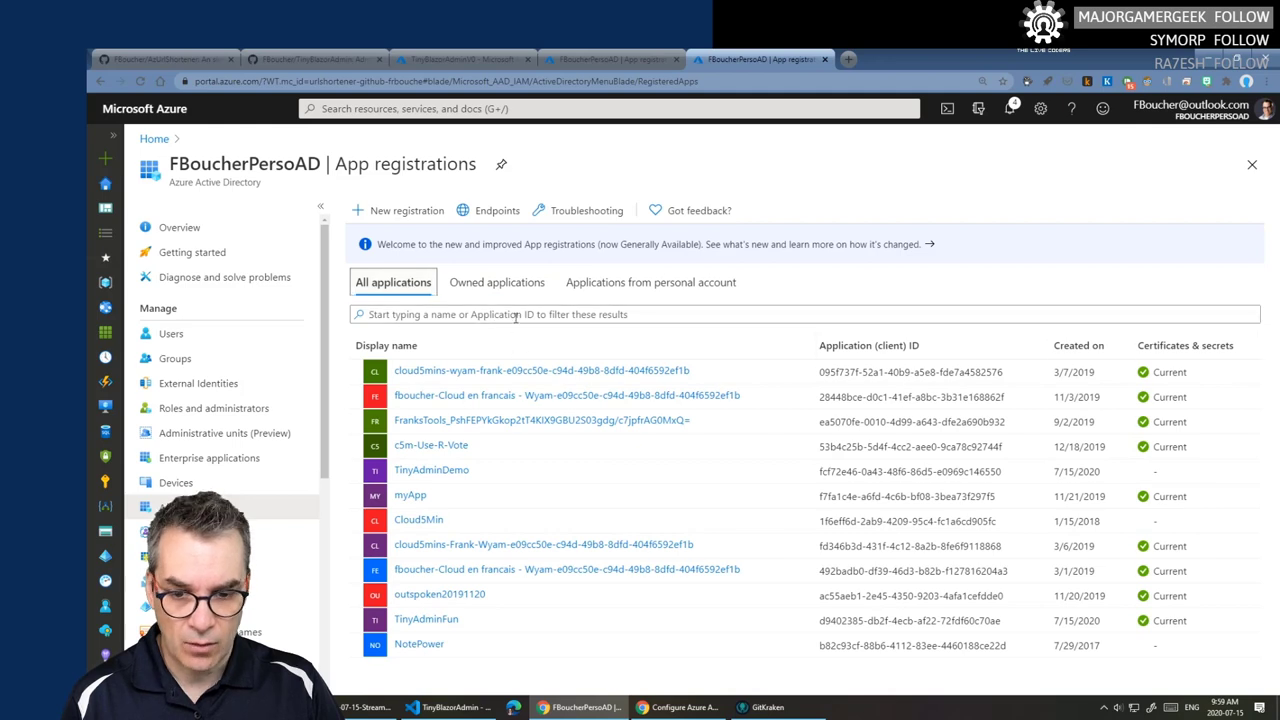
click(435, 627)
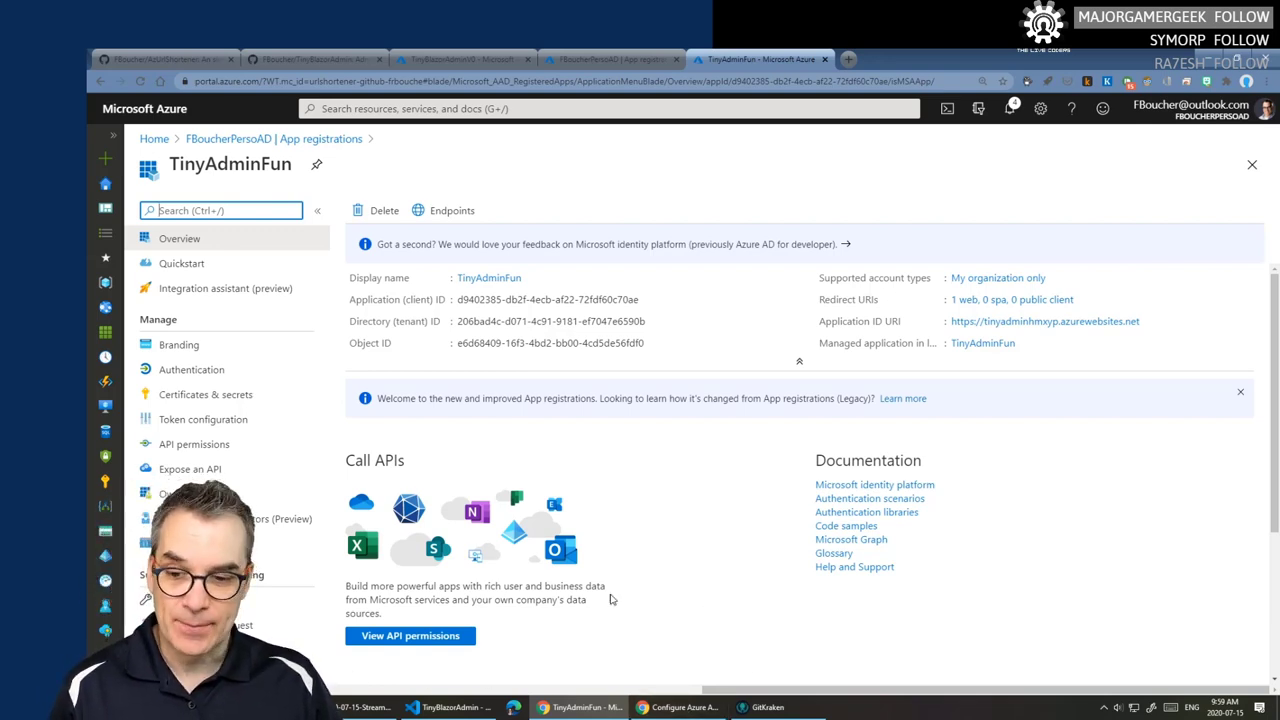
- Close the Azure AD authentication docs page and highlight the blog's additional configuration steps
click(684, 707)
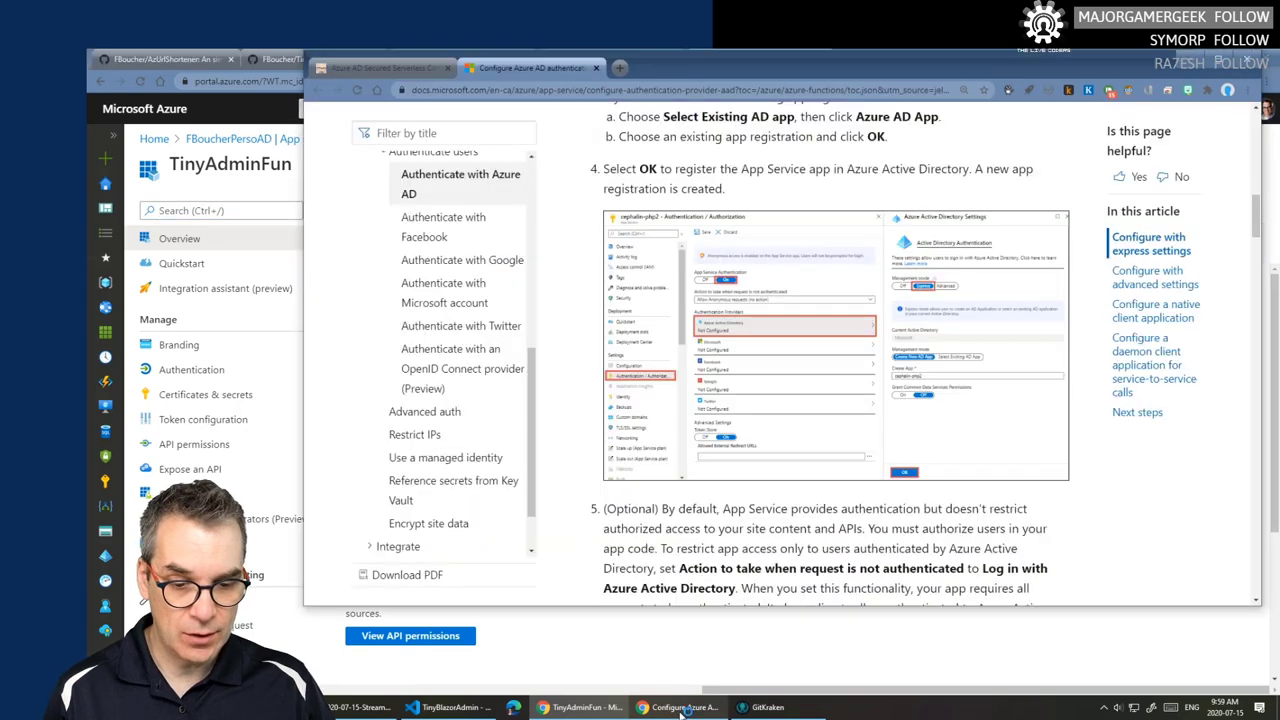
scroll(766, 346, down, 3)
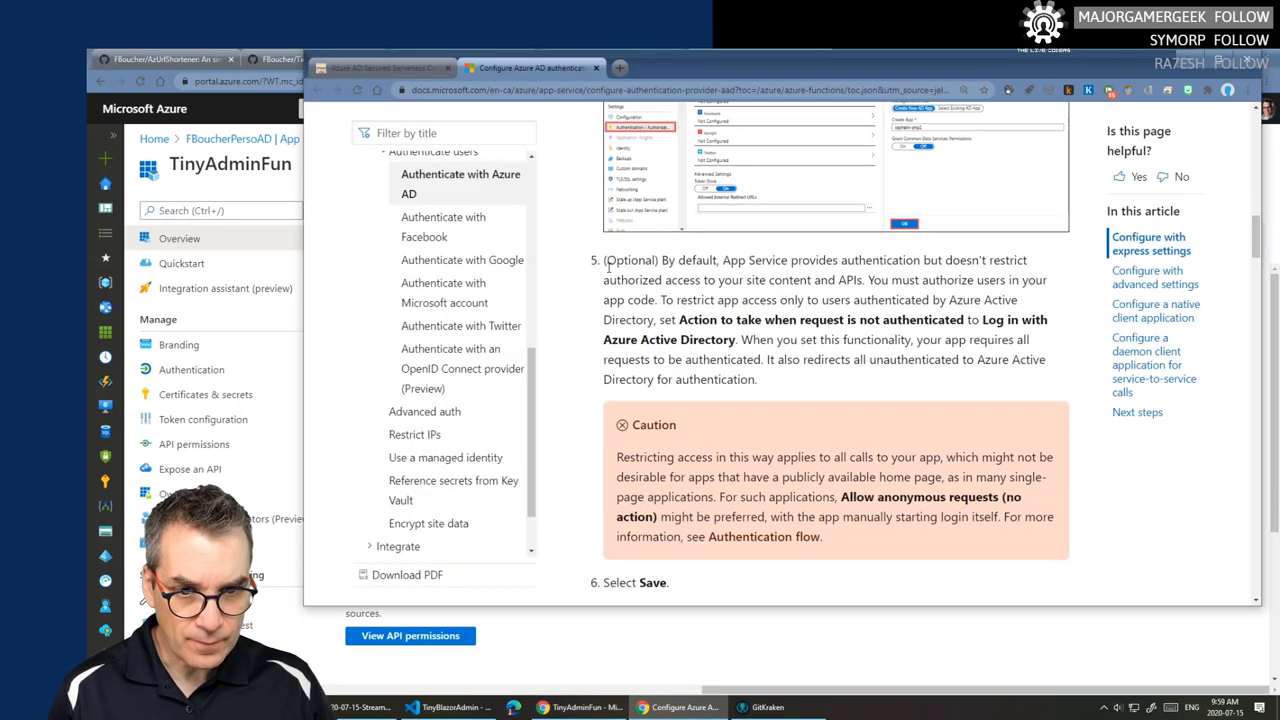
click(595, 68)
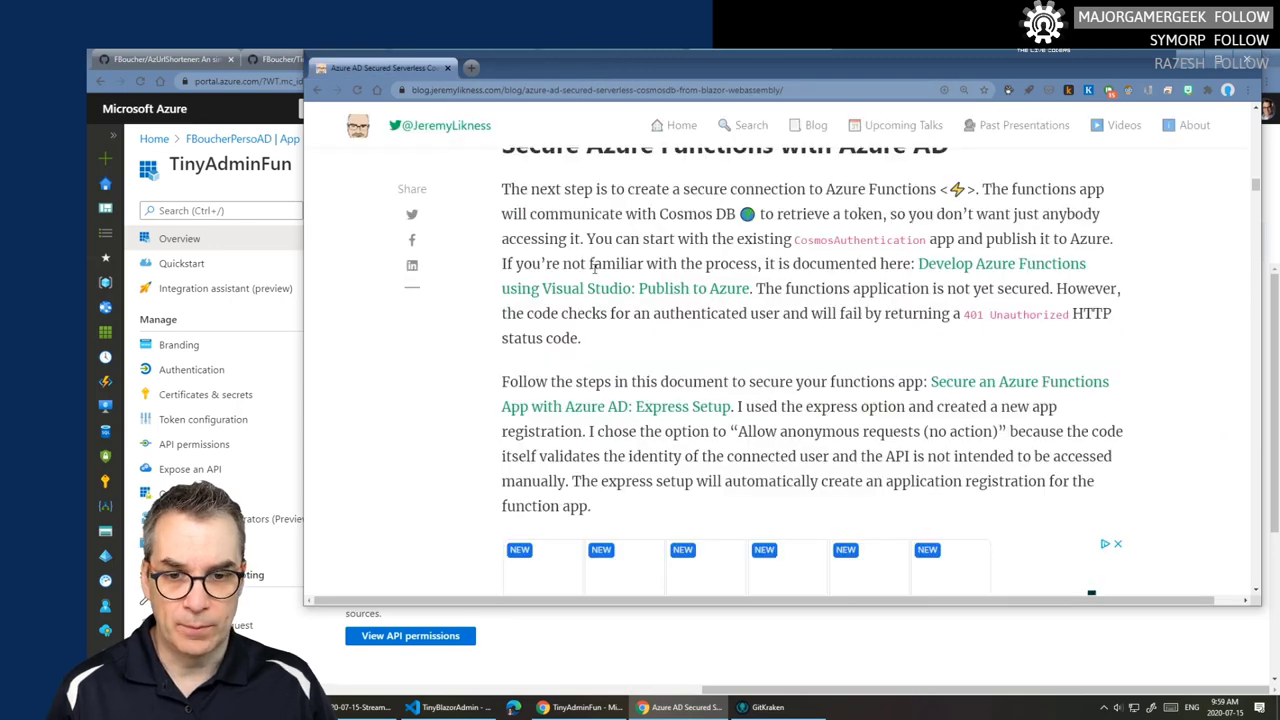
scroll(568, 374, down, 5)
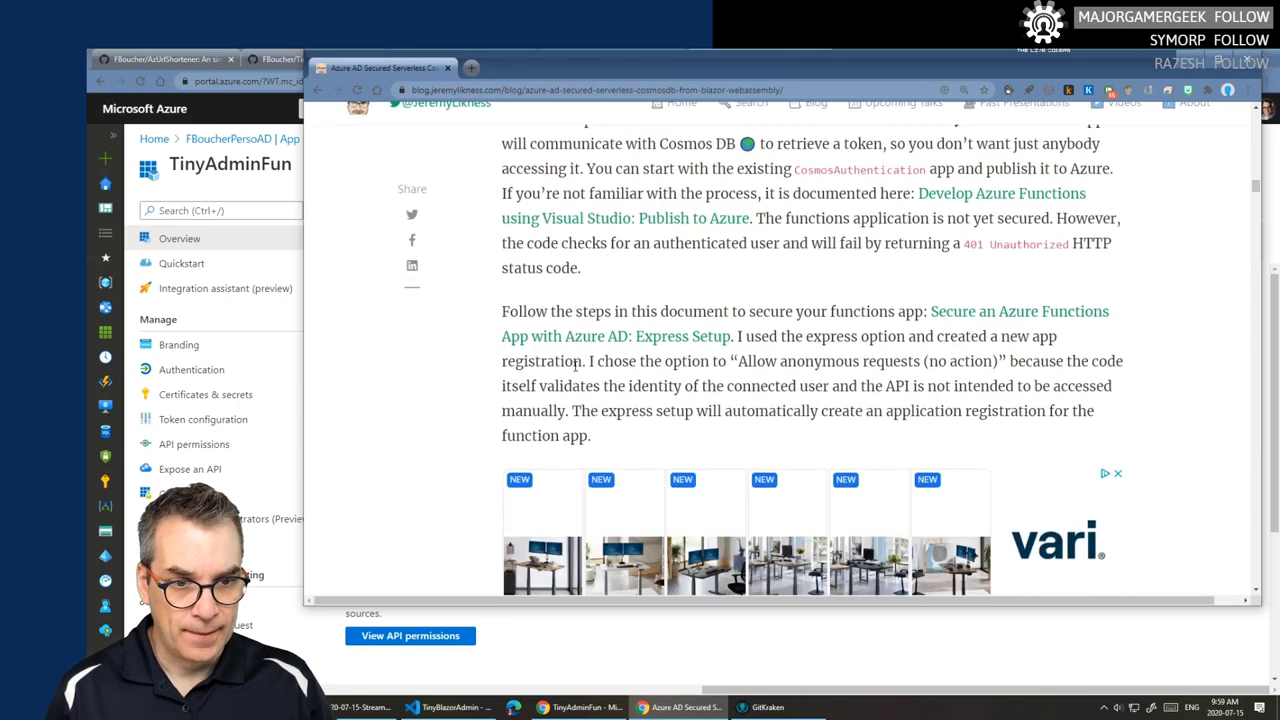
drag(502, 272, 904, 268)
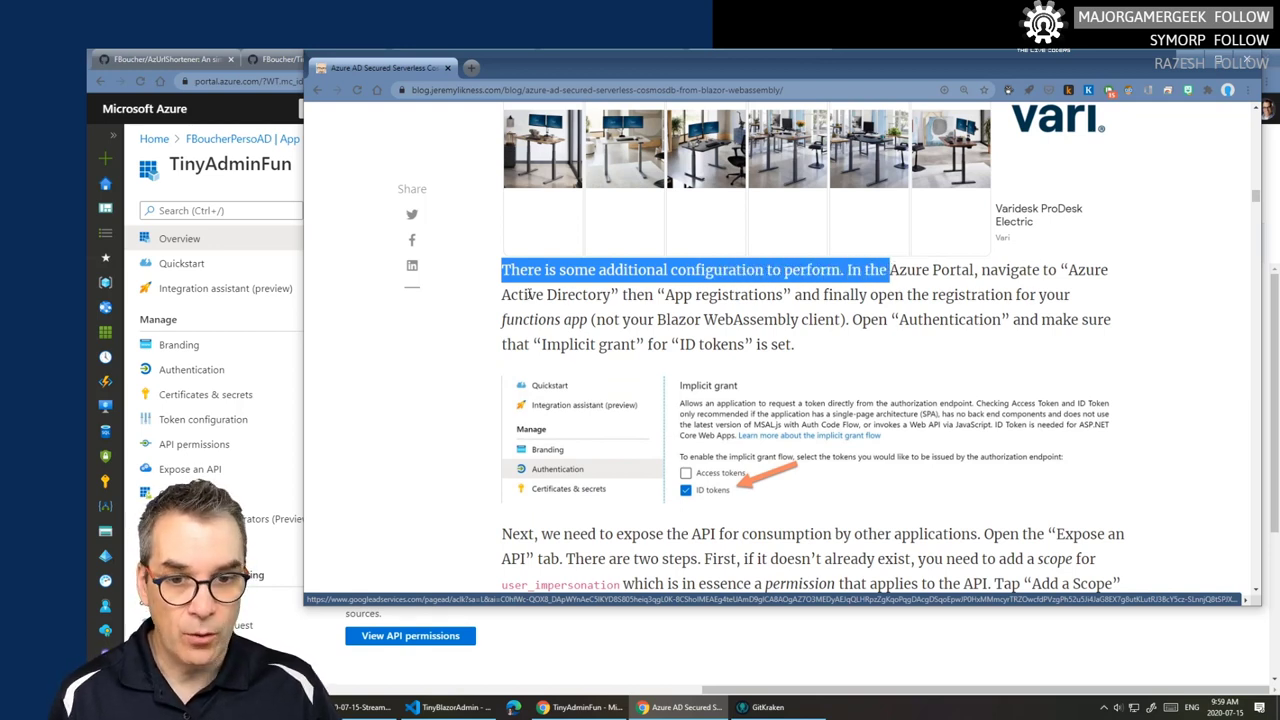
drag(504, 293, 836, 318)
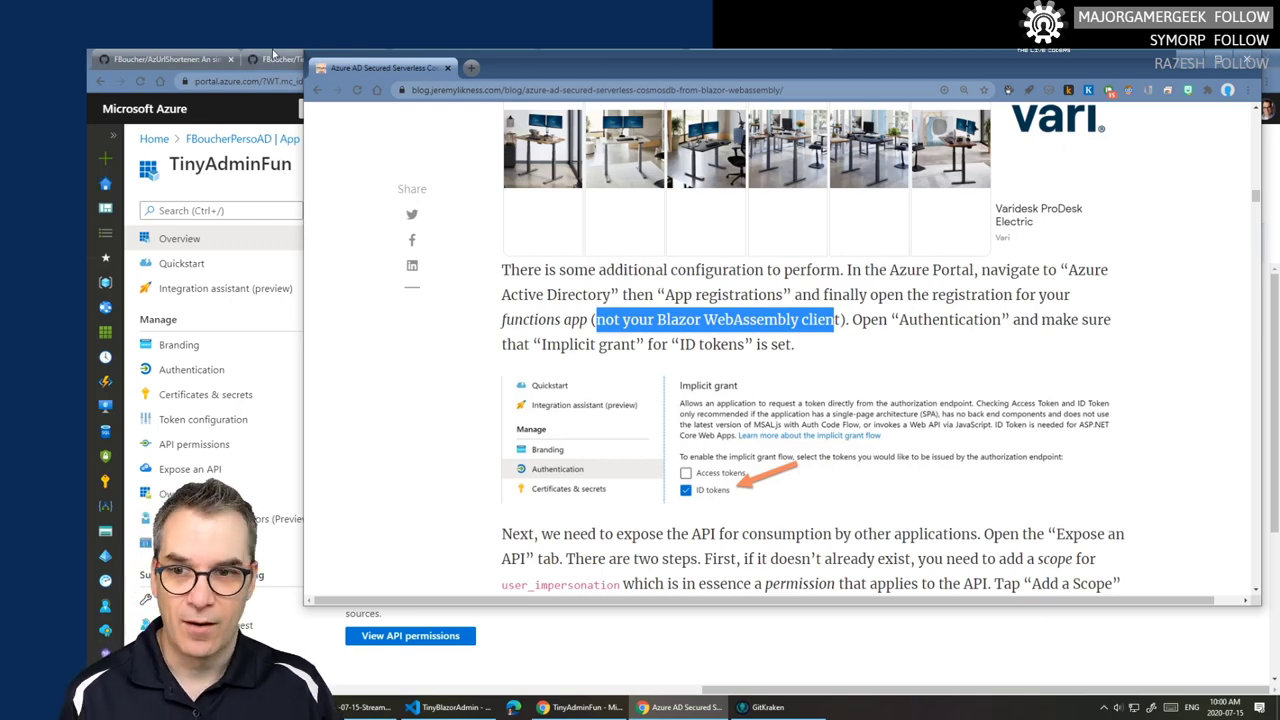
- Highlight the blog's 'Implicit grant' instruction, comparing it with the TinyAdminFun registration
click(804, 674)
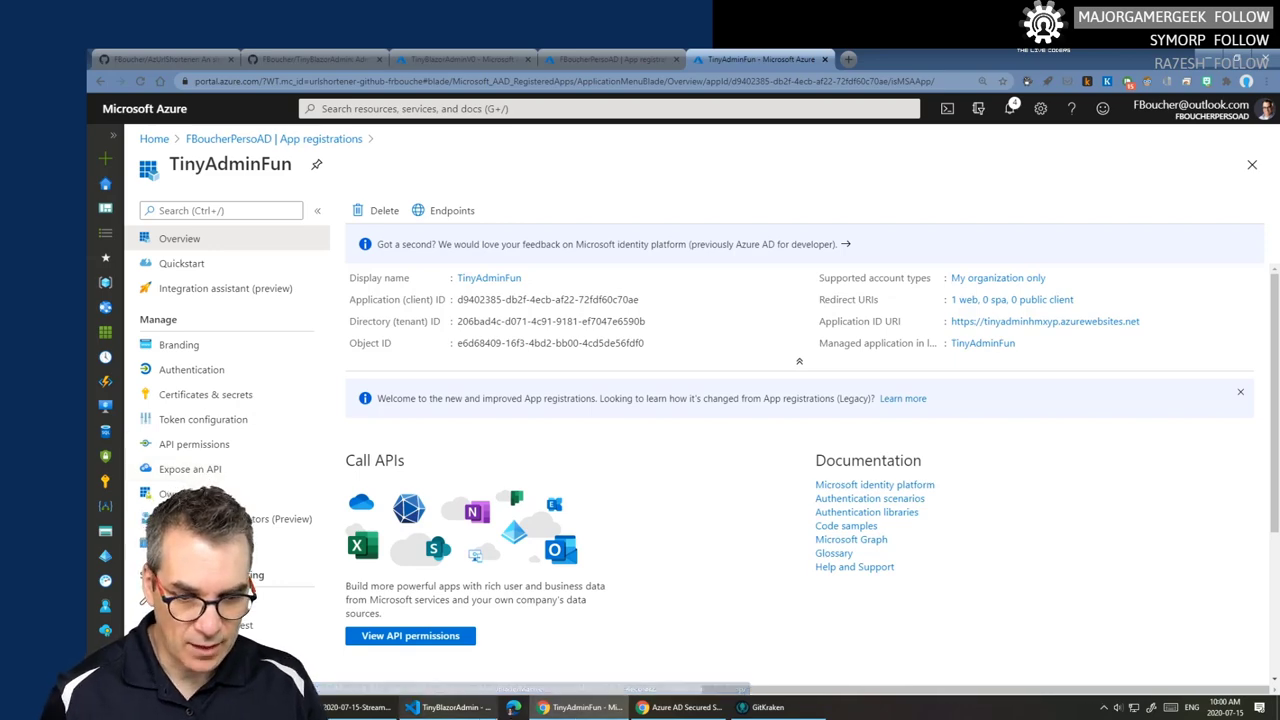
click(450, 707)
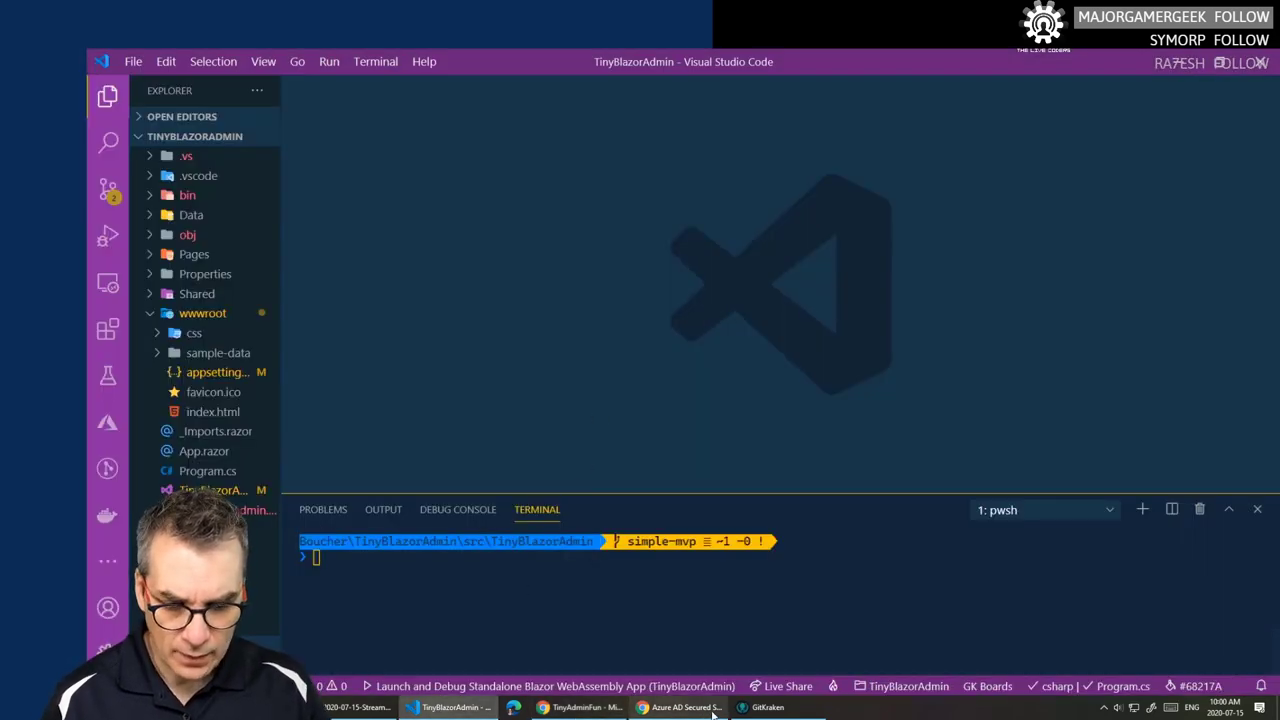
click(680, 707)
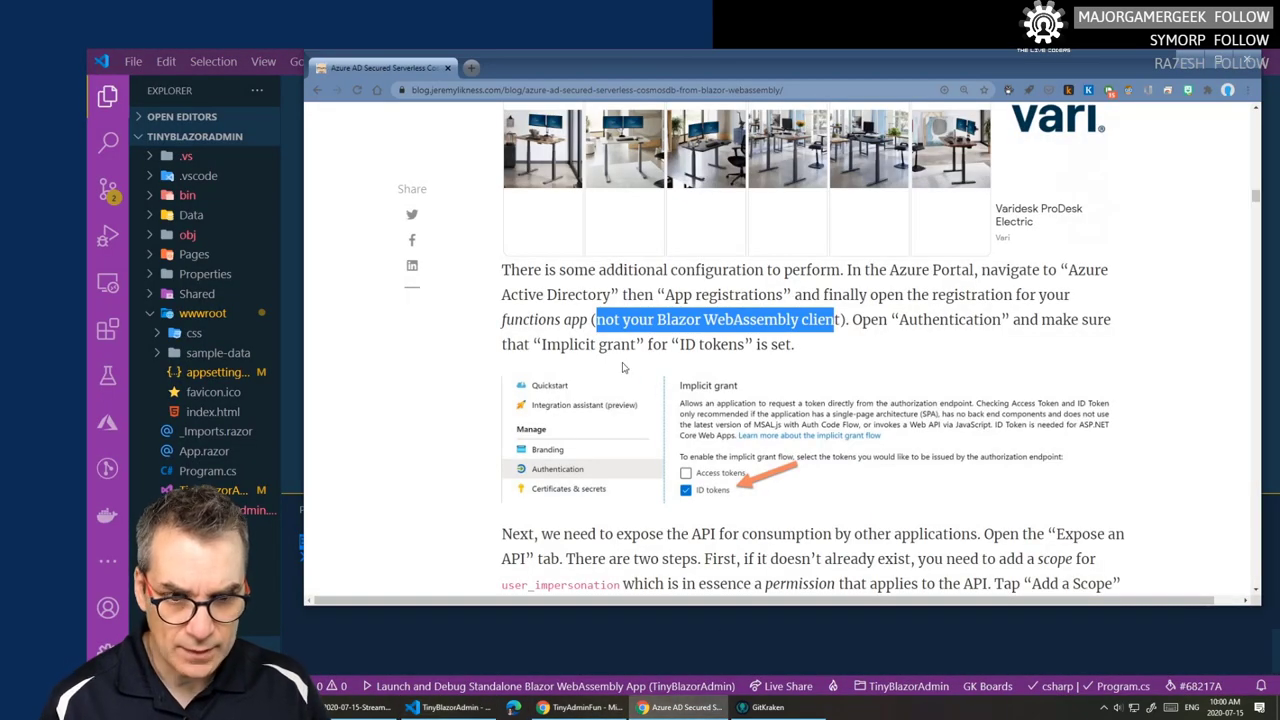
click(918, 320)
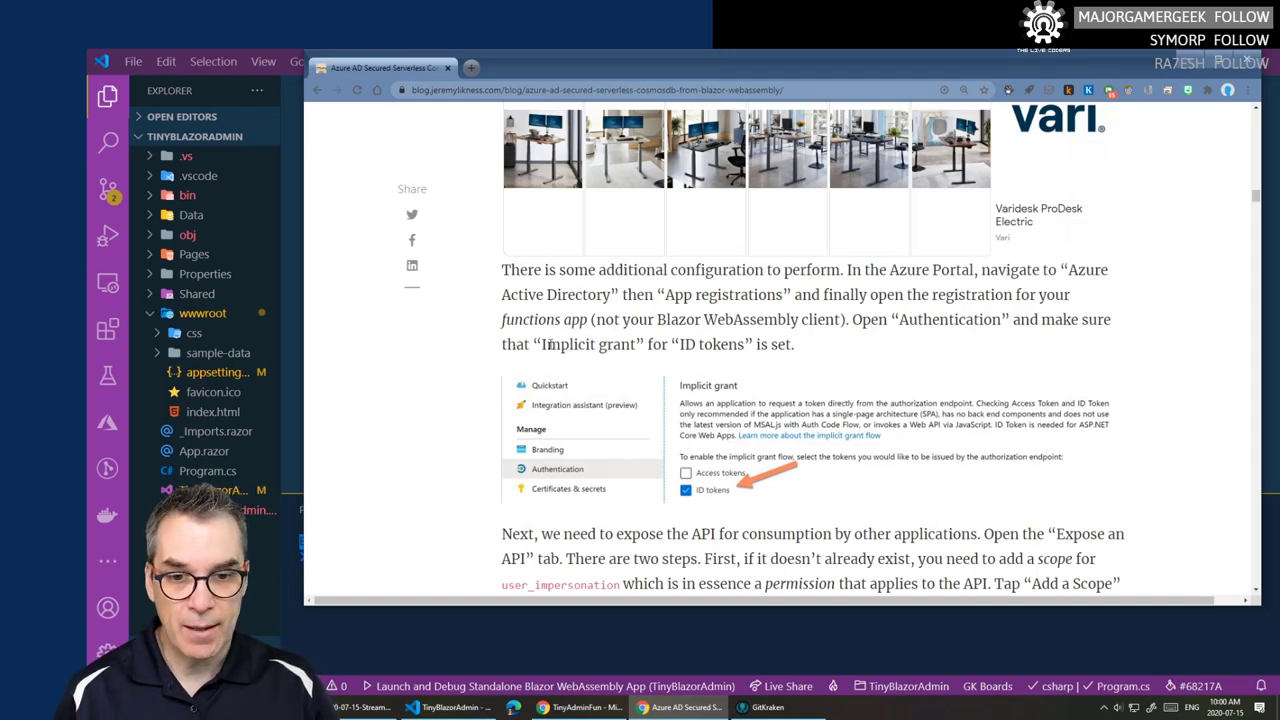
drag(547, 344, 630, 344)
scroll(765, 346, down, 2)
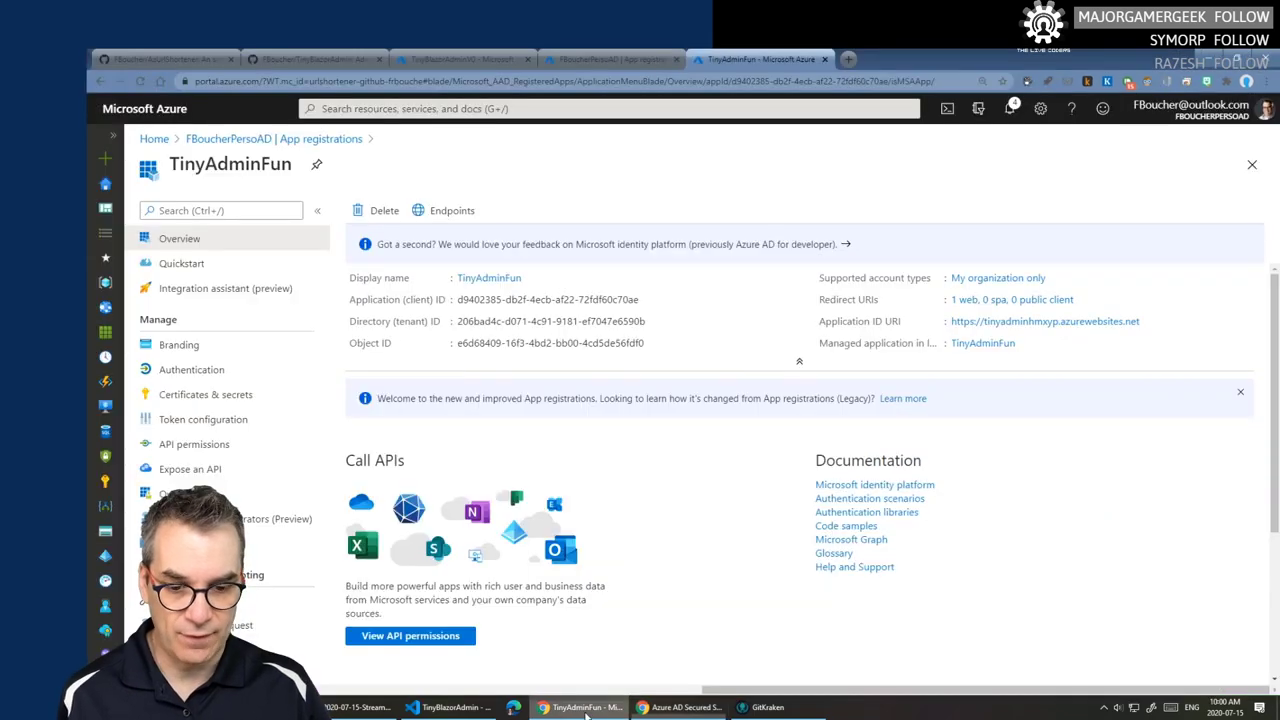
click(583, 707)
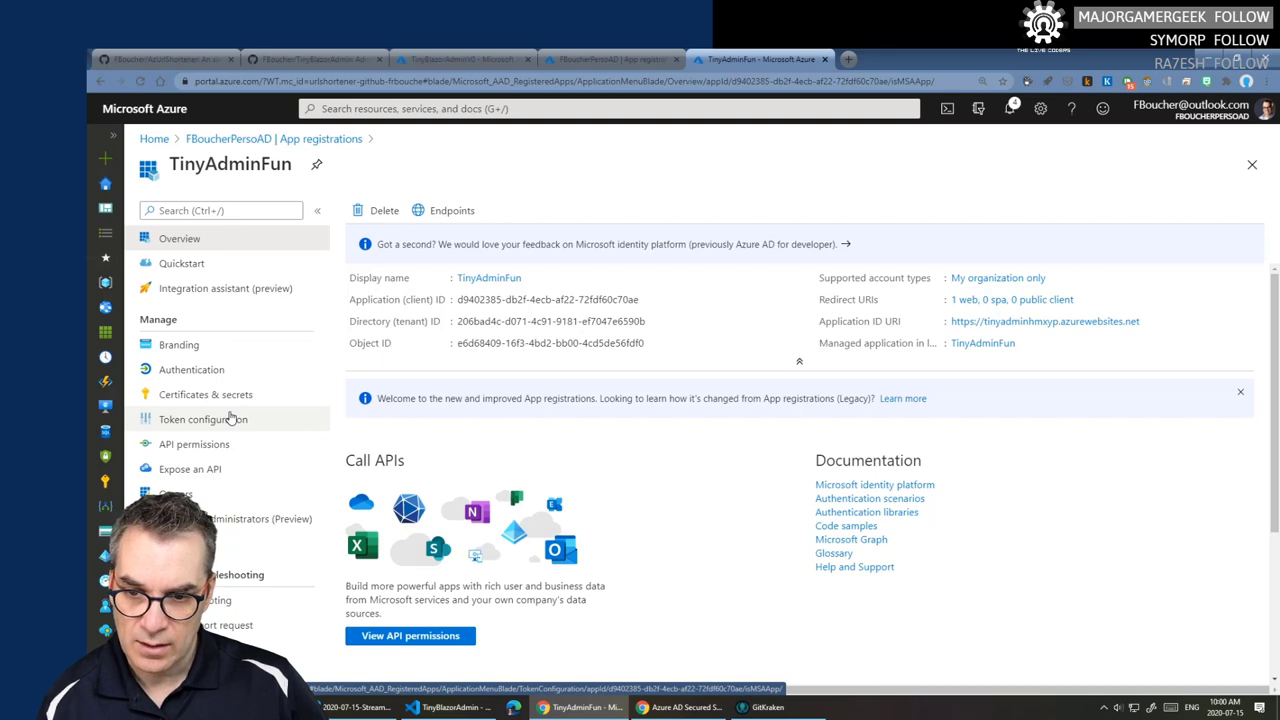
click(678, 708)
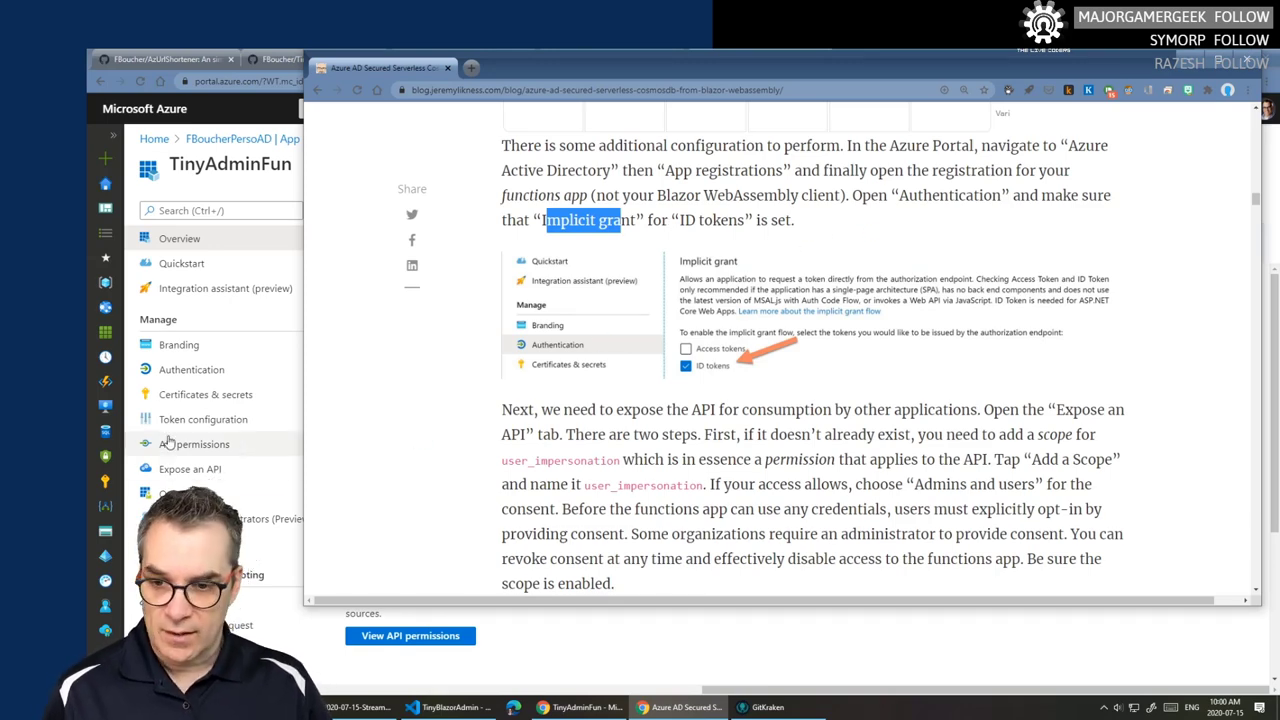
- Open TinyAdminFun's Authentication page and verify ID tokens are ticked under Implicit grant
click(190, 370)
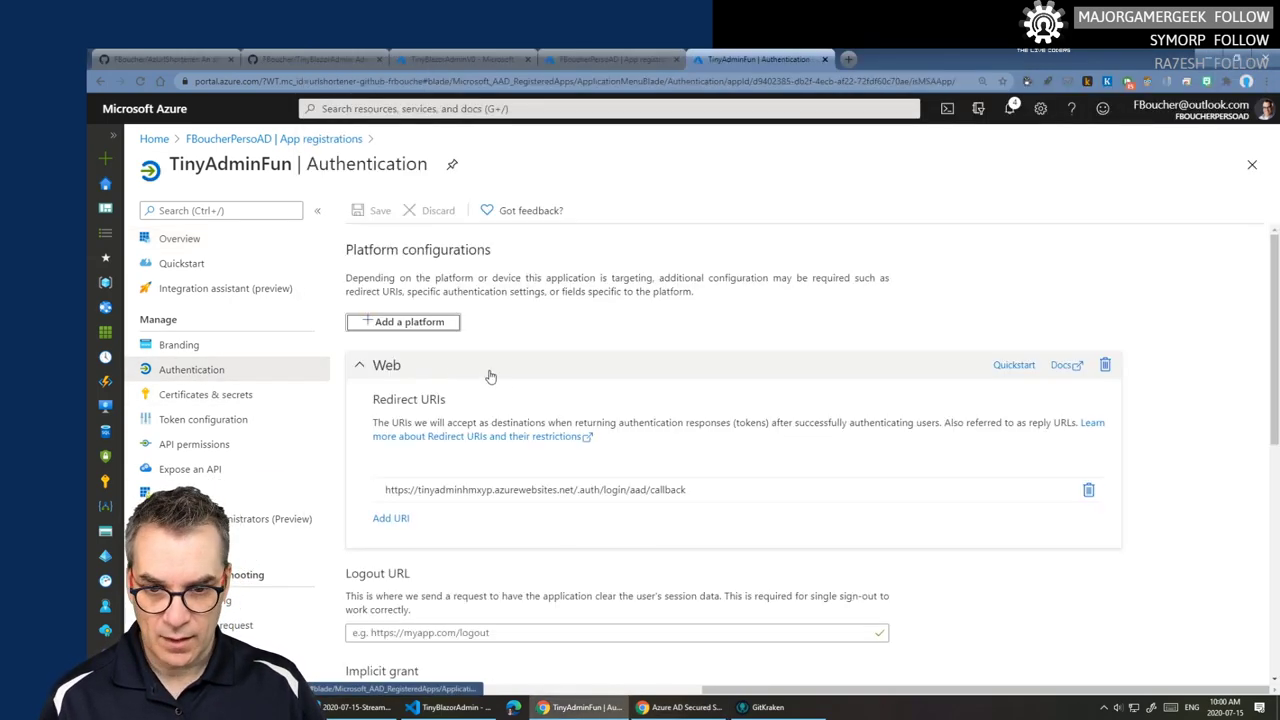
scroll(486, 420, down, 3)
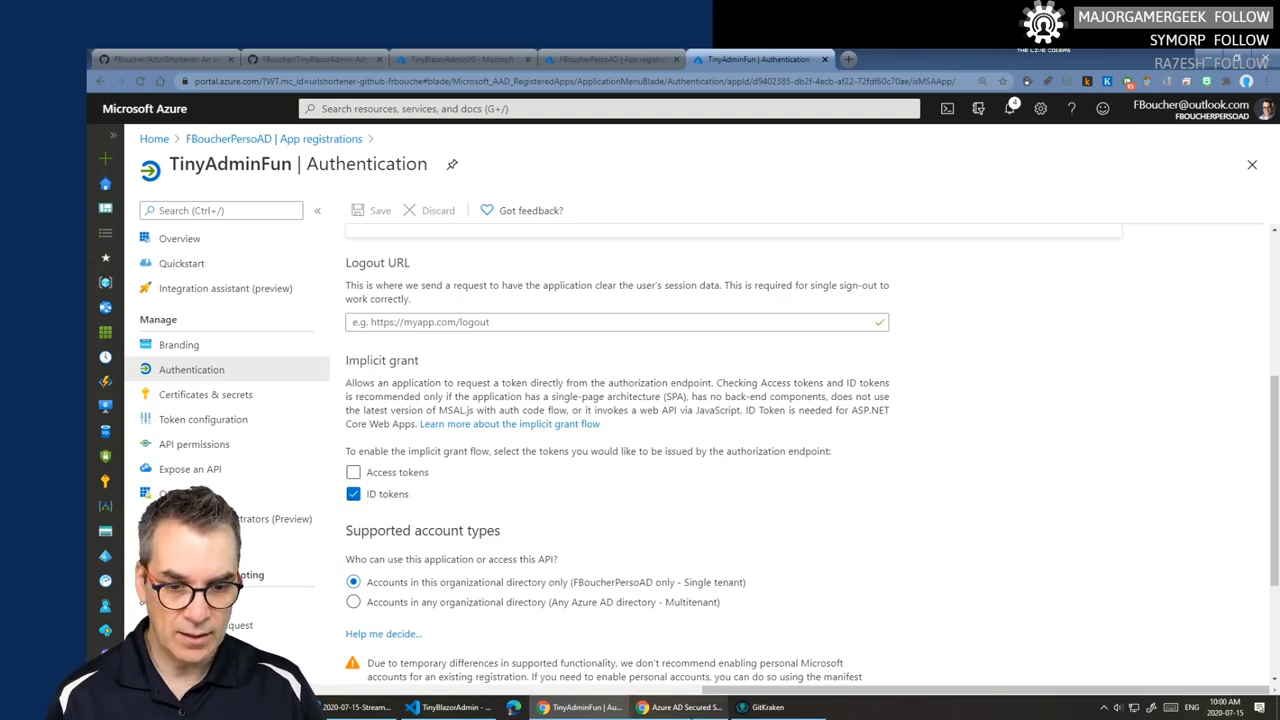
click(683, 707)
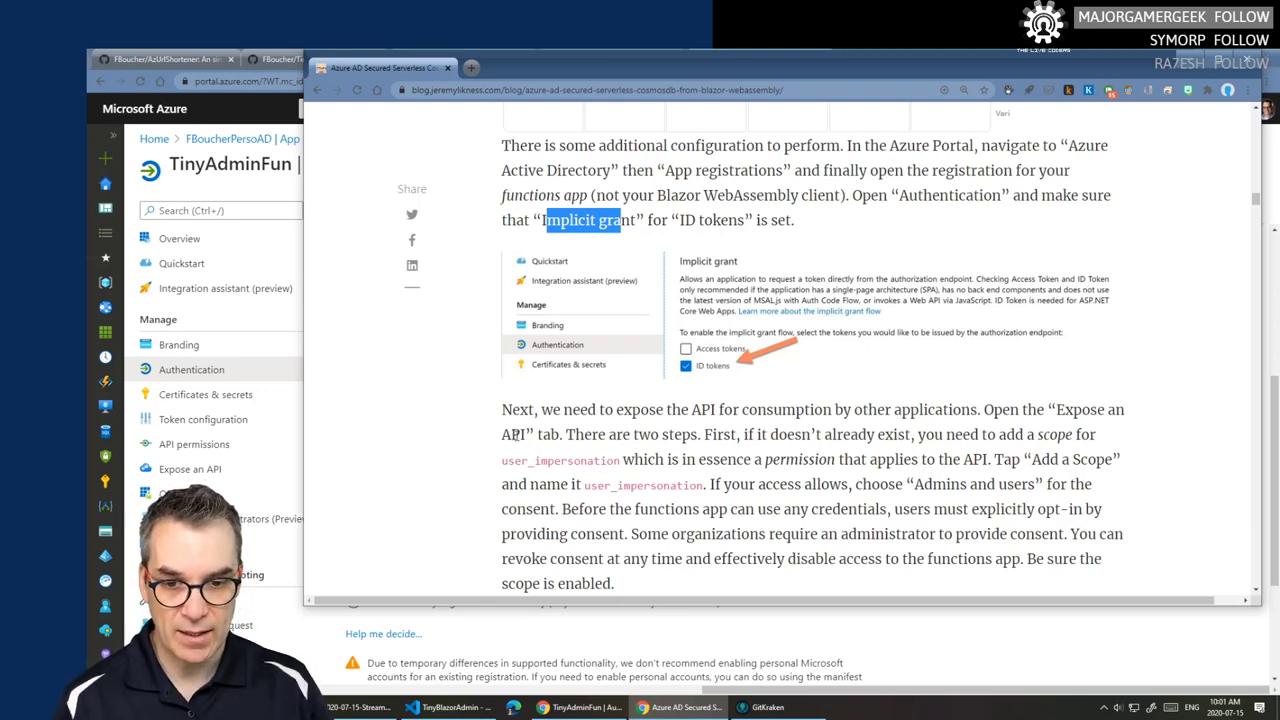
- Open TinyAdminFun's user_impersonation scope under Expose an API and compare it with the blog's steps
click(177, 470)
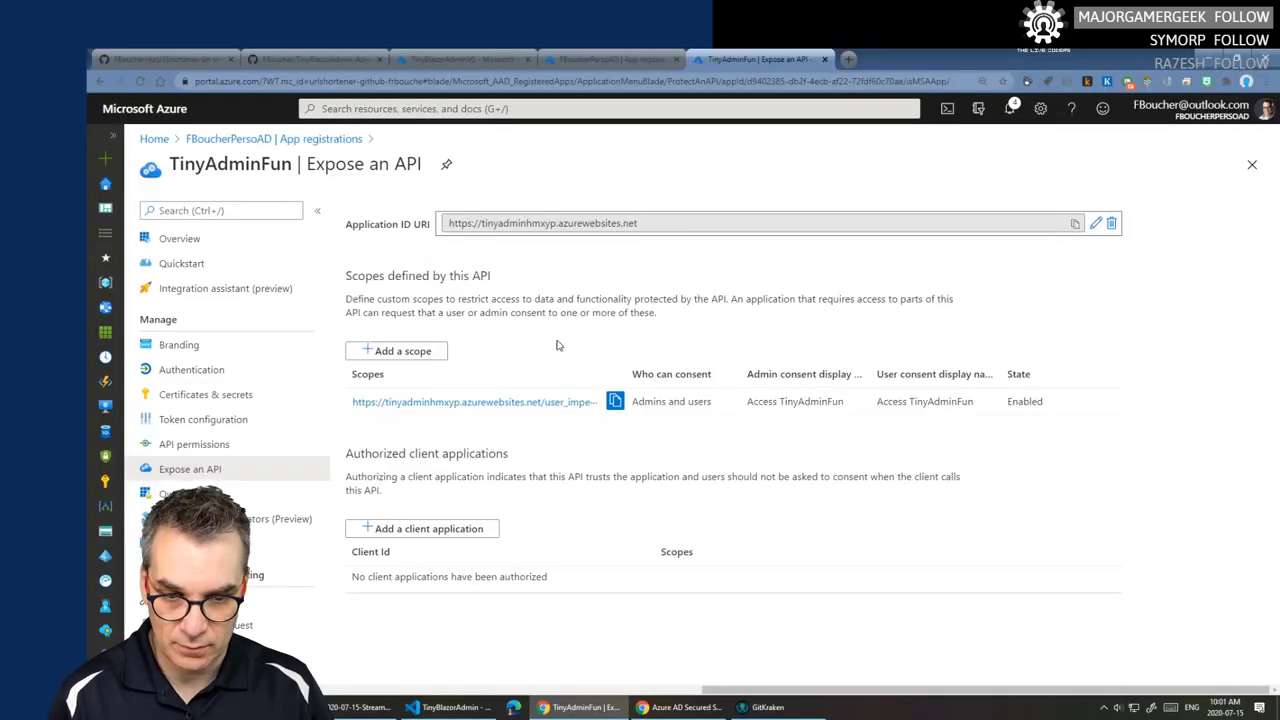
click(545, 401)
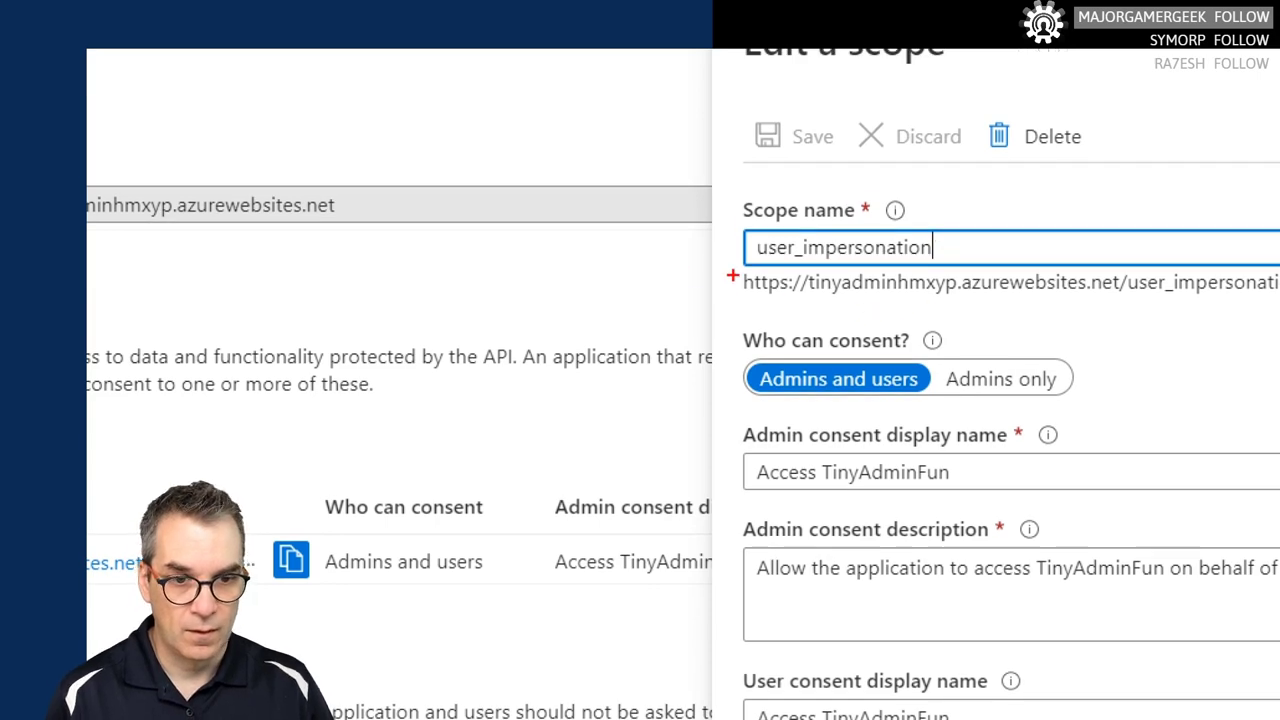
drag(742, 216, 958, 274)
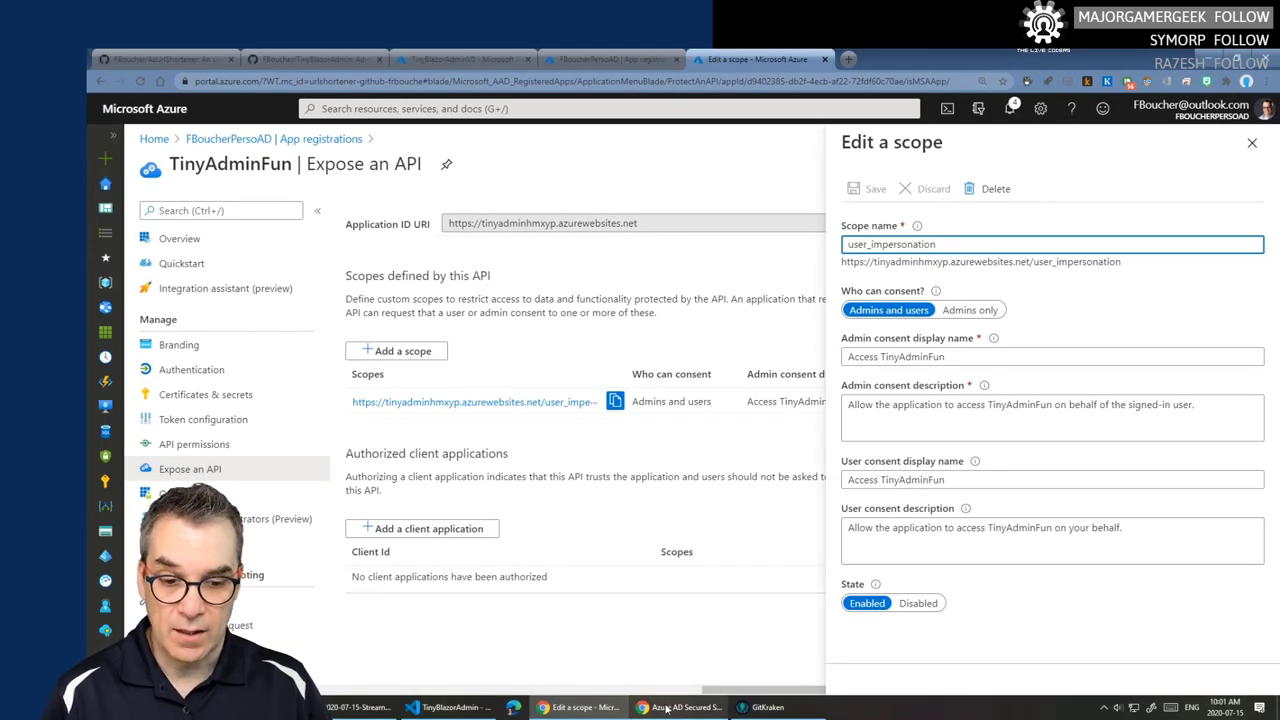
click(686, 707)
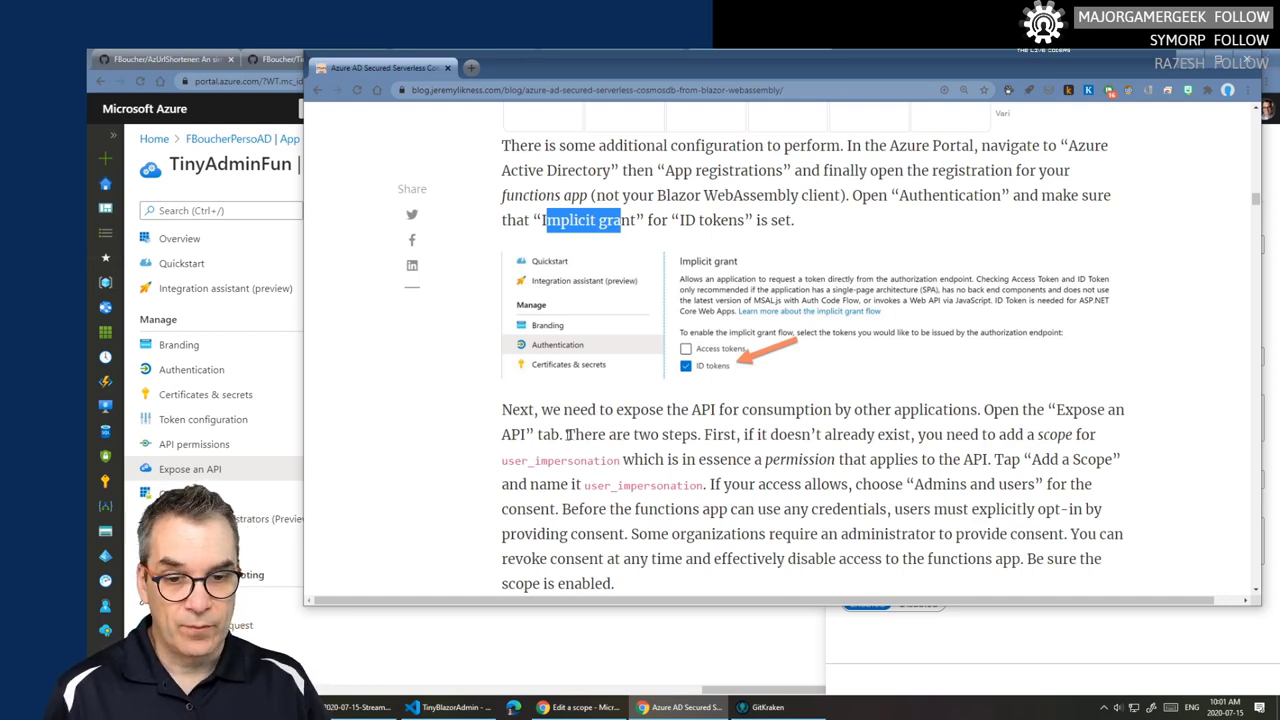
drag(515, 410, 1121, 404)
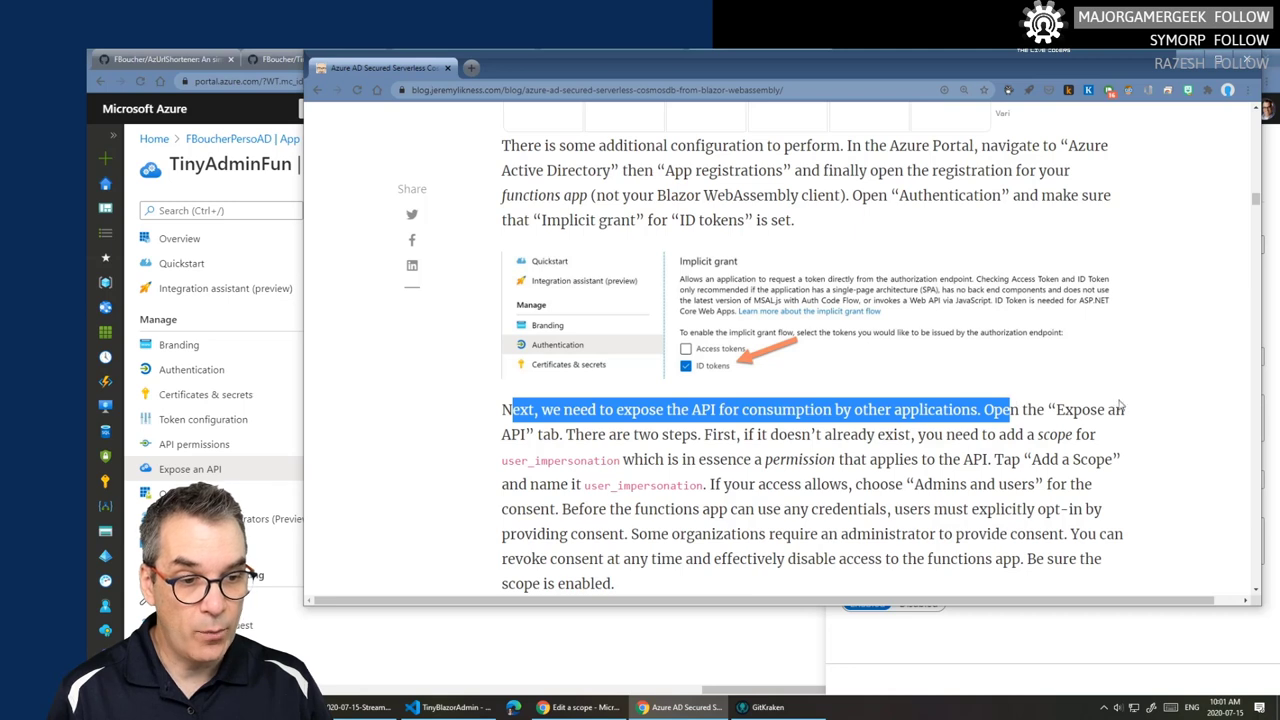
drag(576, 435, 800, 460)
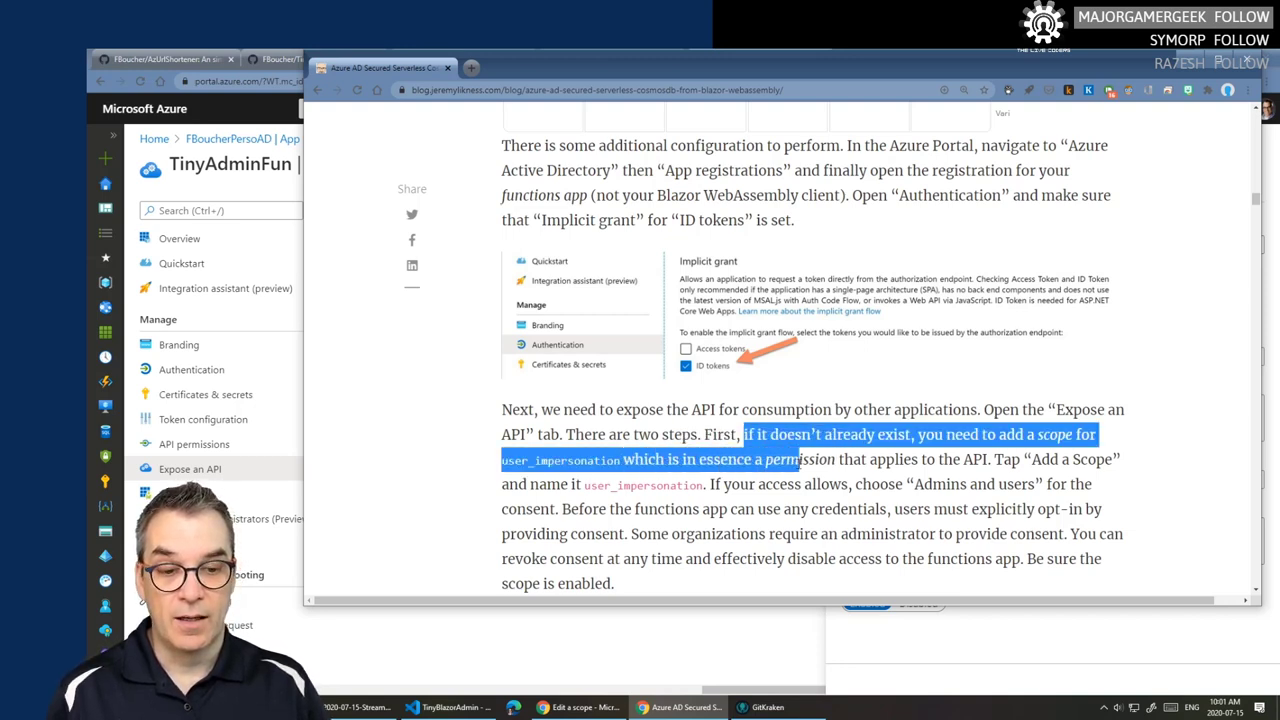
click(831, 466)
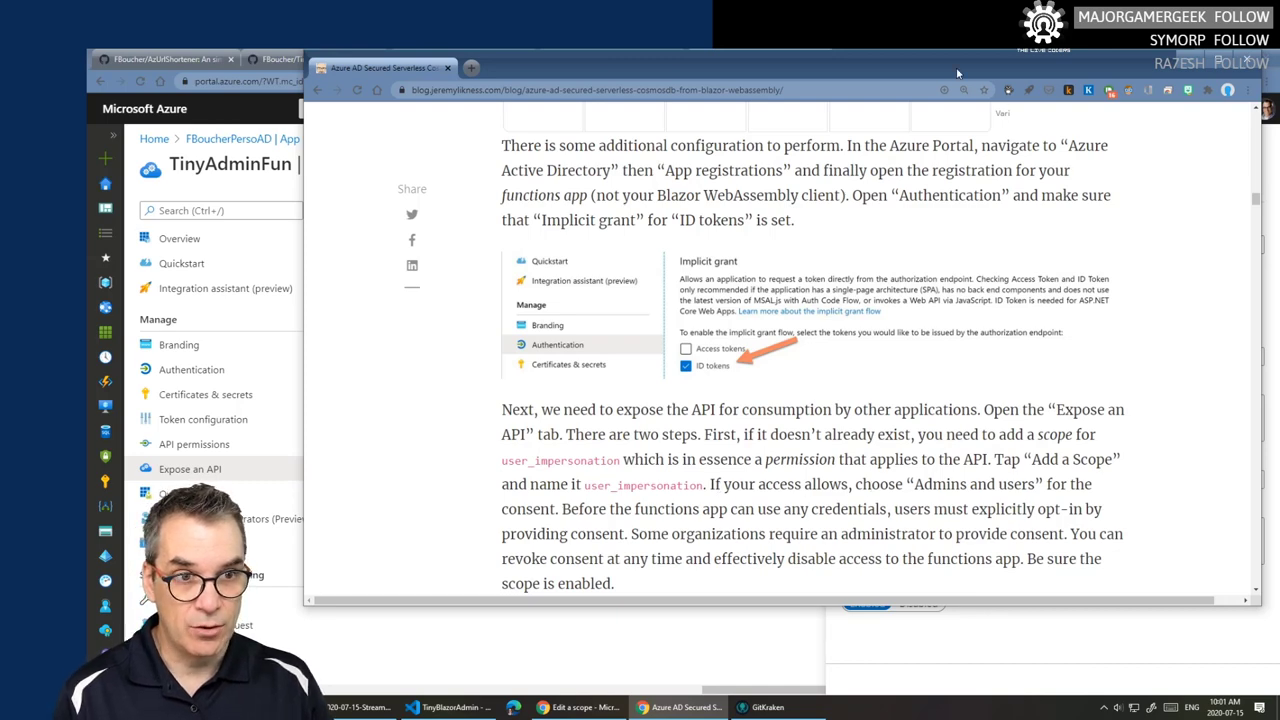
- Check the blog's admins-and-users consent instructions, then close the Edit a scope panel
mouse_move(957, 73)
mouse_down()
mouse_move(330, 40)
mouse_move(418, 93)
mouse_move(472, 101)
mouse_move(520, 72)
mouse_move(965, 78)
mouse_up()
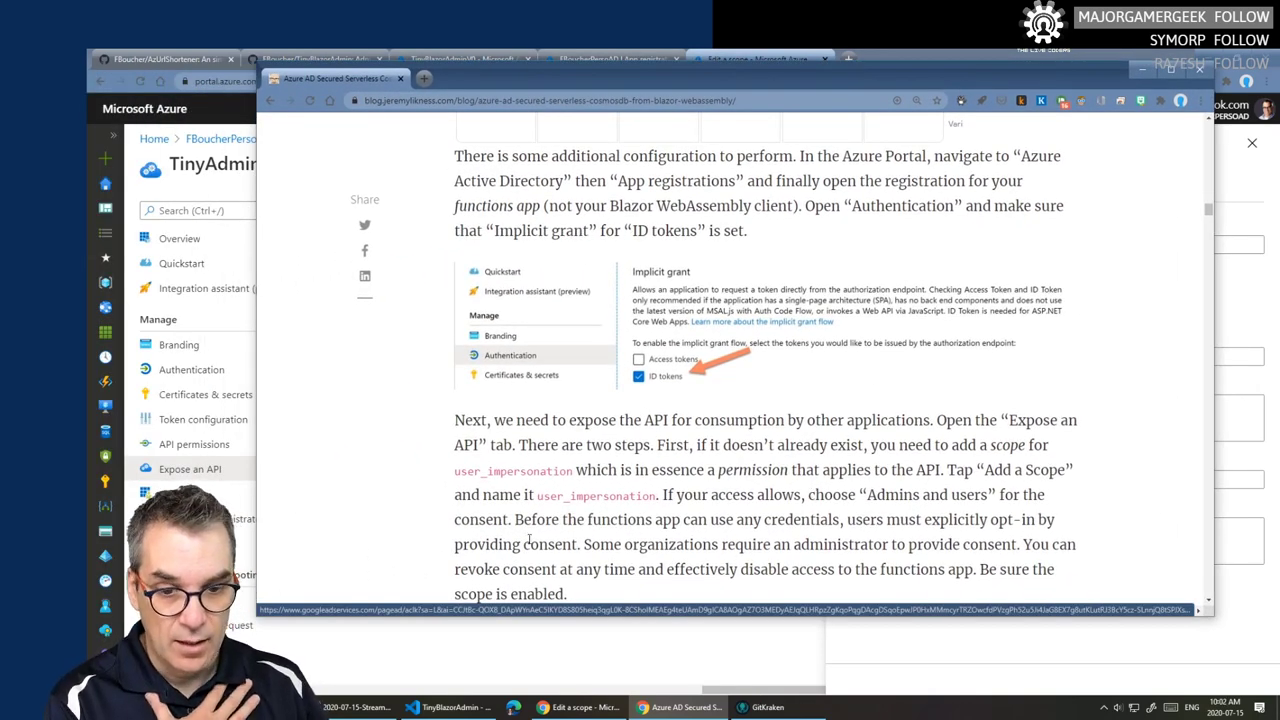
scroll(855, 524, down, 1)
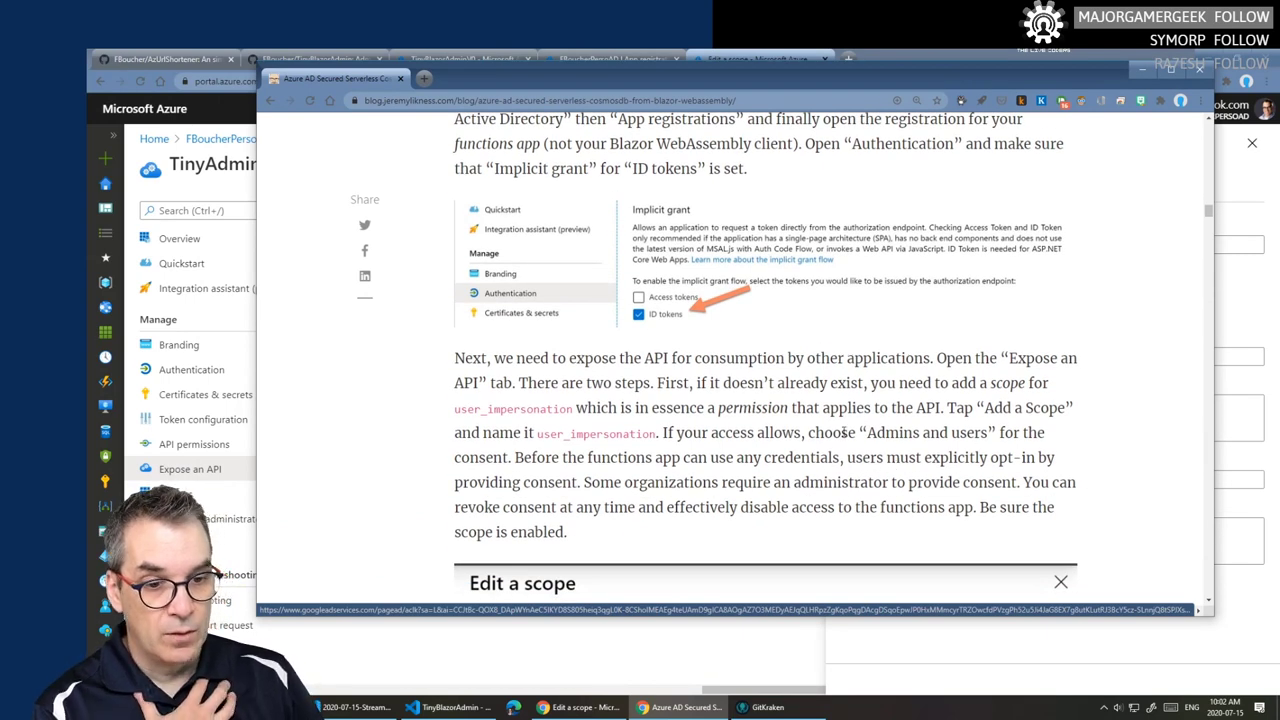
drag(662, 432, 1013, 432)
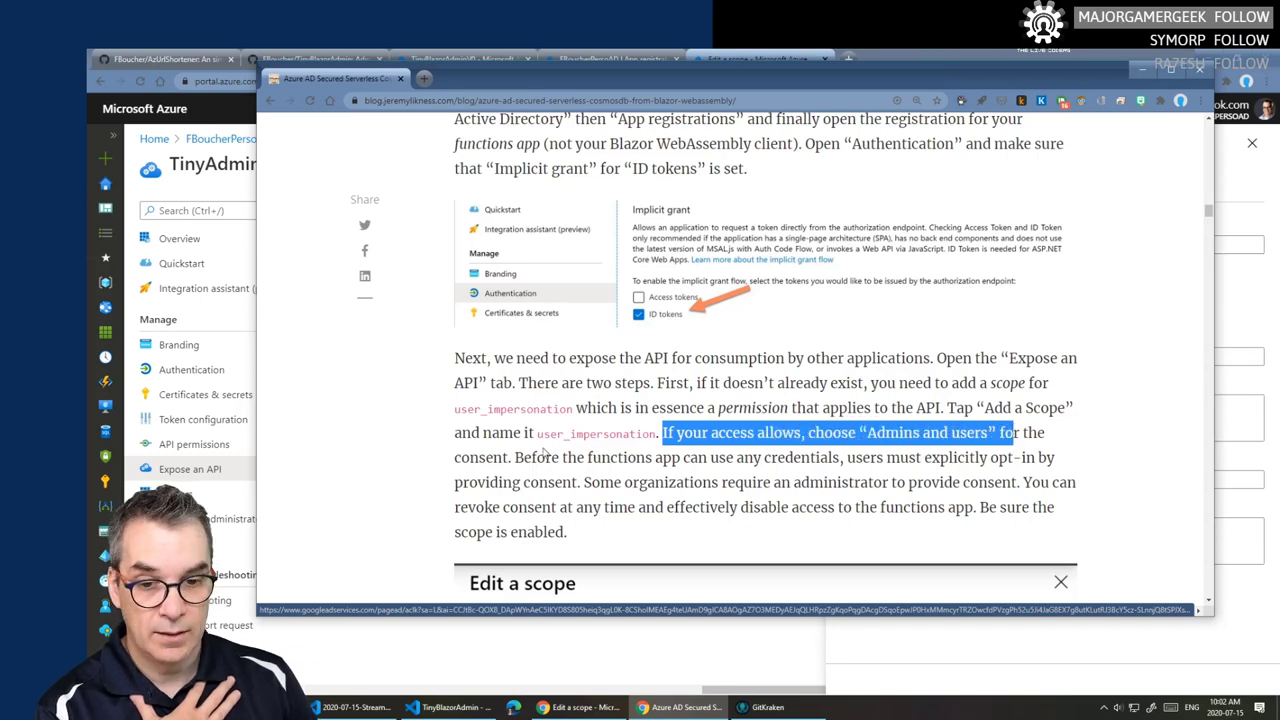
drag(516, 458, 856, 461)
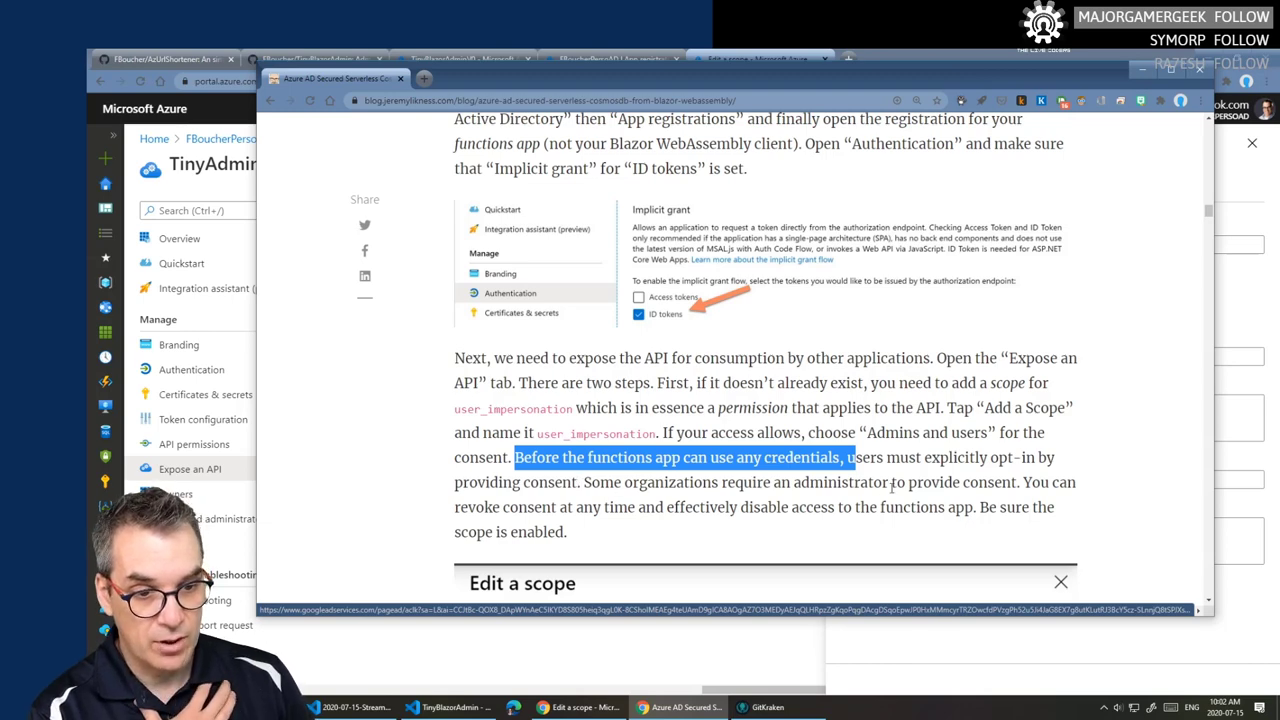
scroll(892, 485, down, 1)
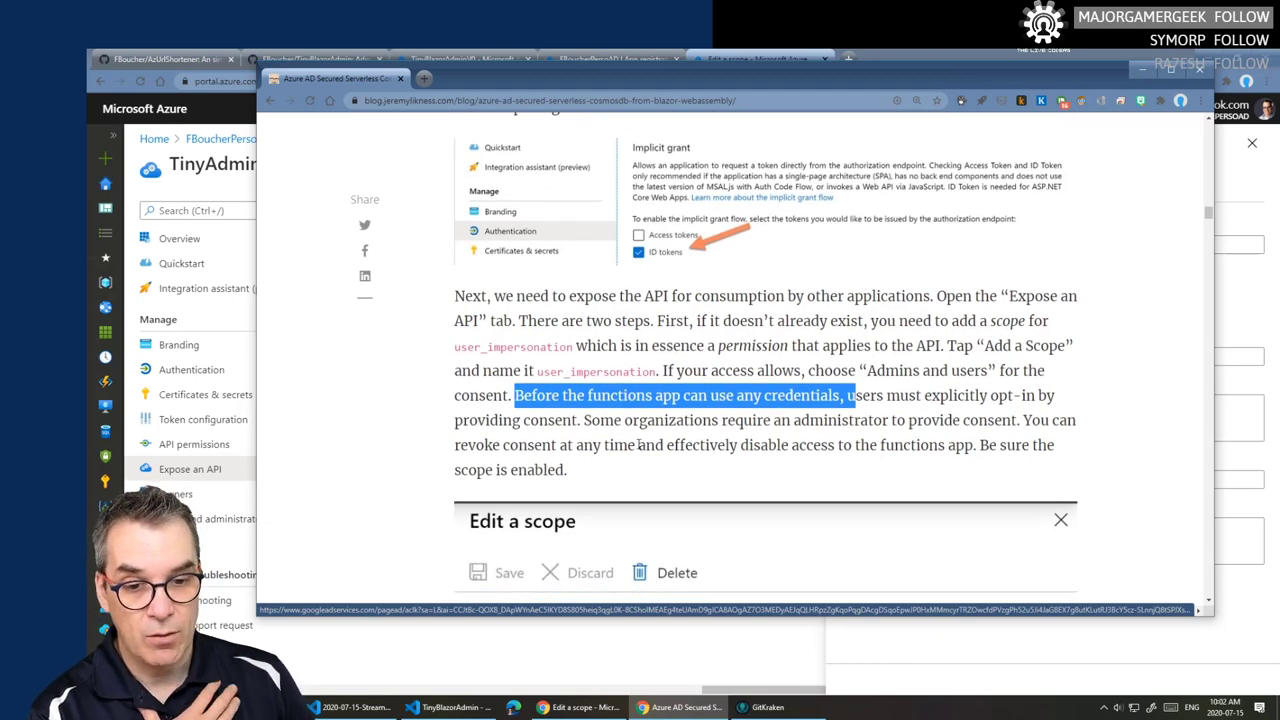
scroll(676, 444, down, 7)
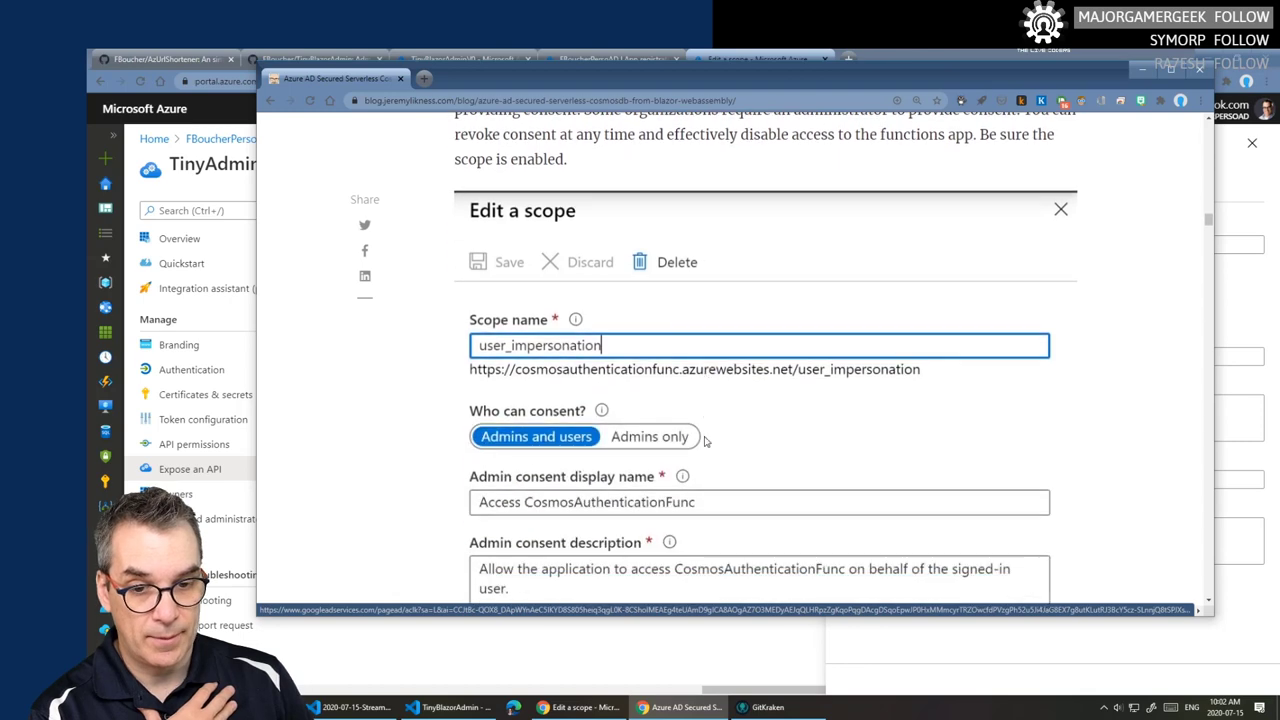
scroll(700, 434, down, 5)
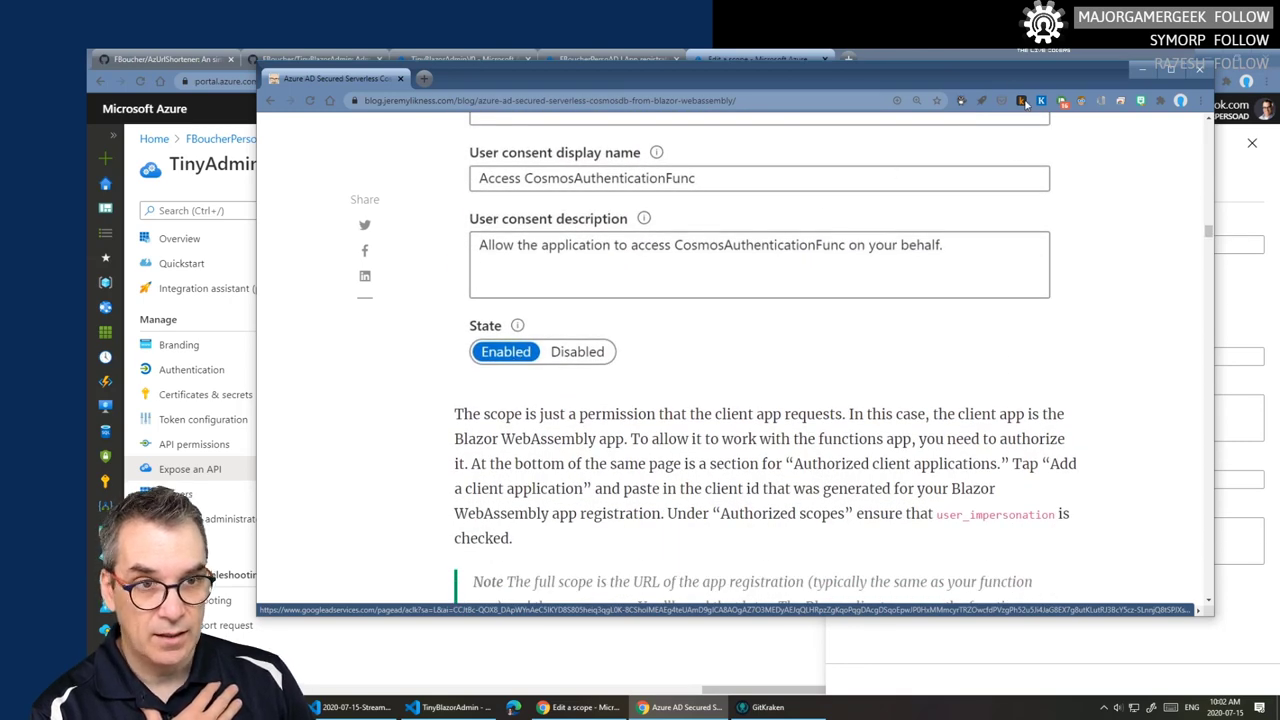
drag(992, 78, 971, 83)
key(alt+Tab)
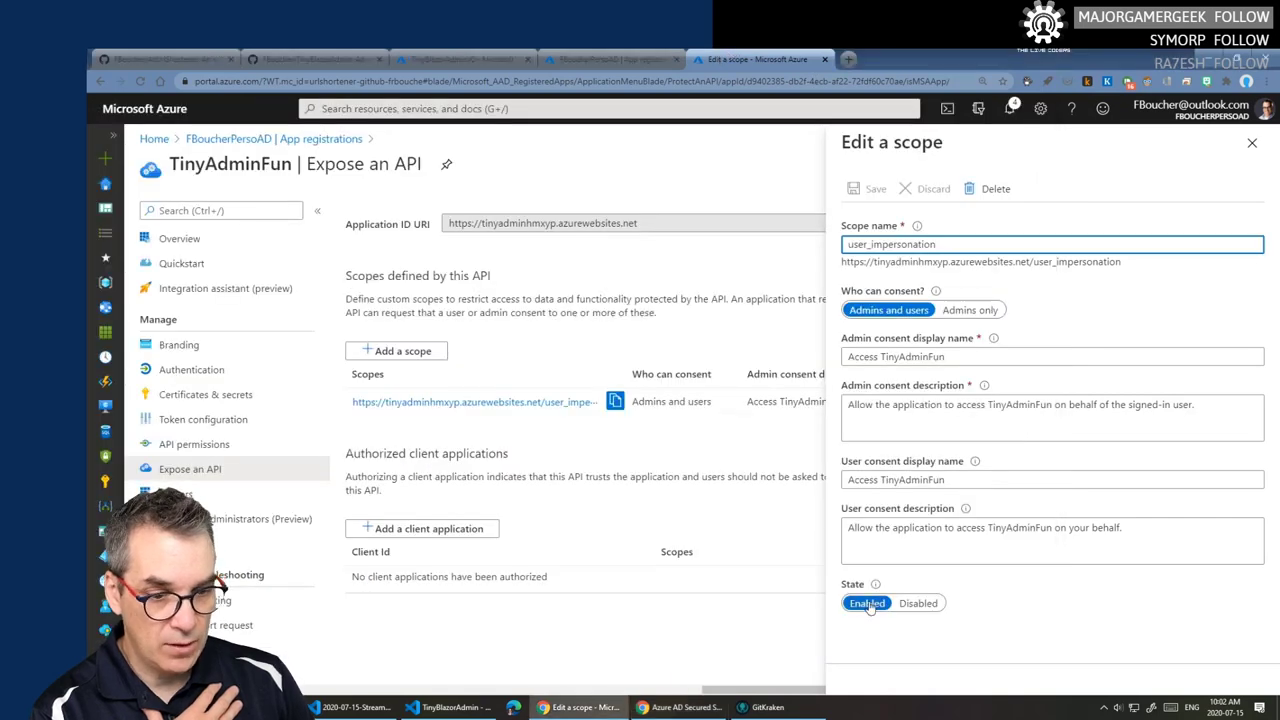
click(1251, 142)
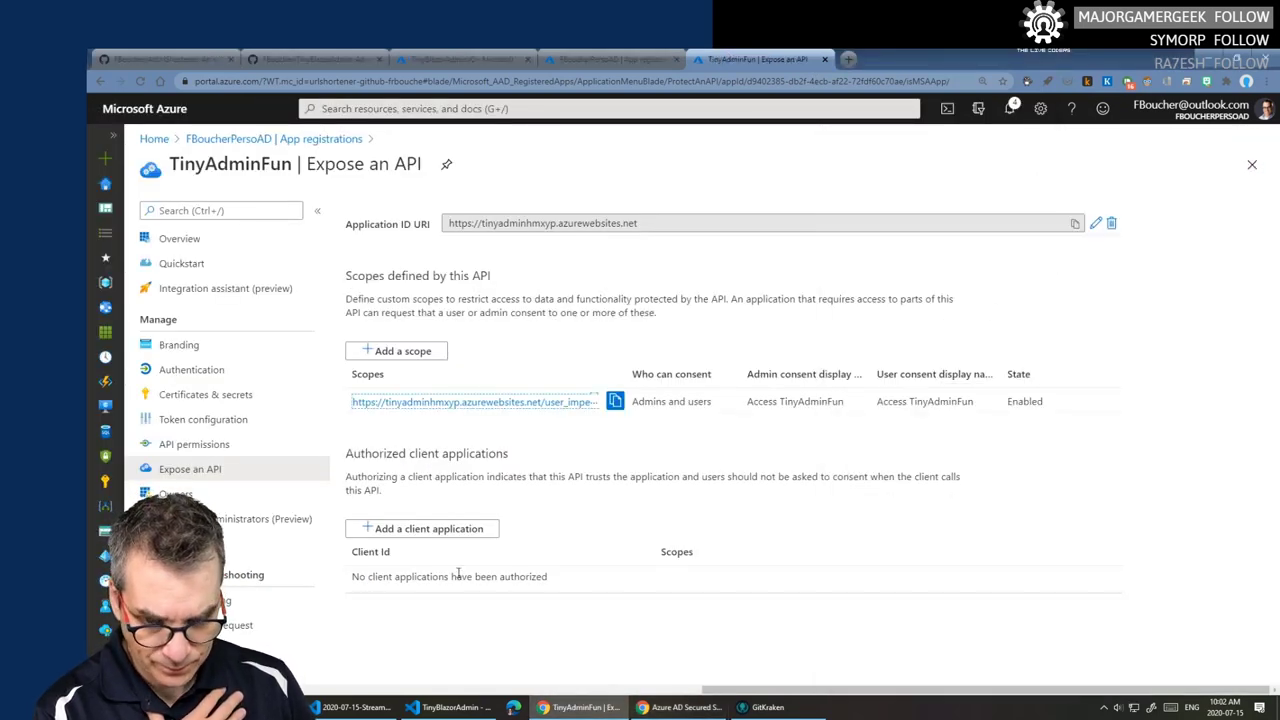
- Read the blog's Authorized client applications step on scopes, the client app and client ID, then return to App registrations
click(683, 707)
scroll(707, 476, down, 1)
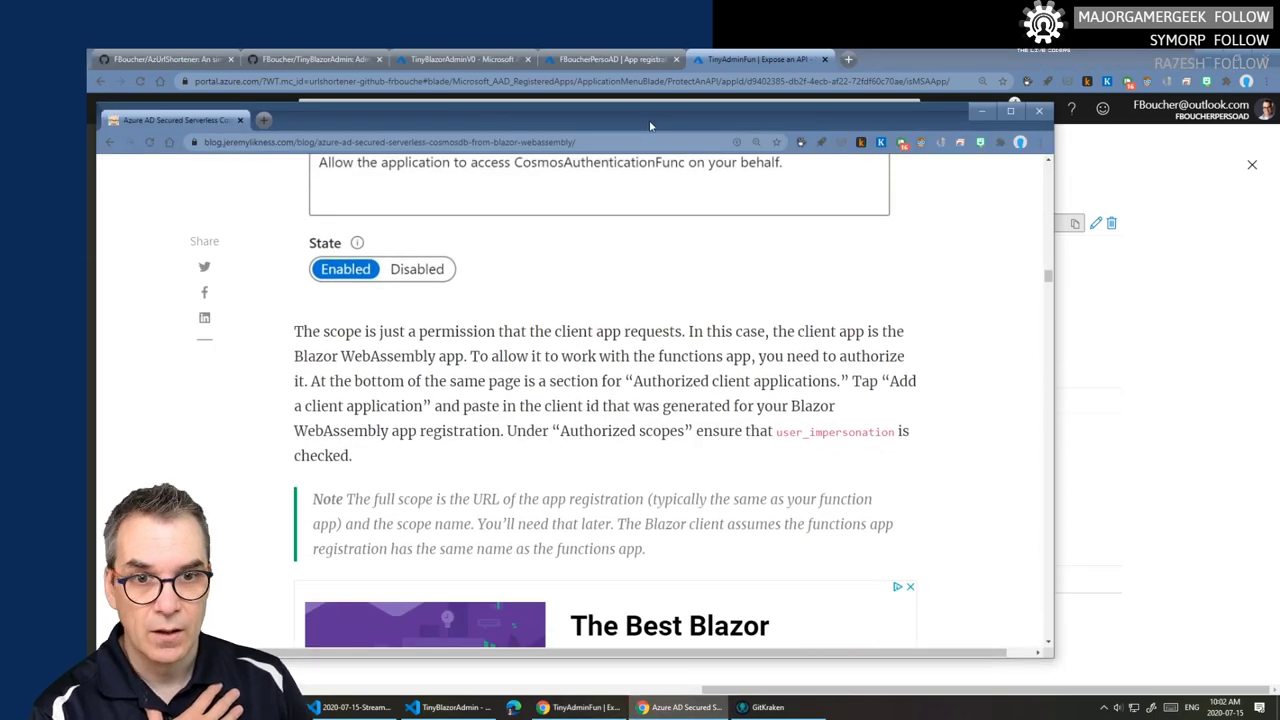
drag(647, 126, 781, 95)
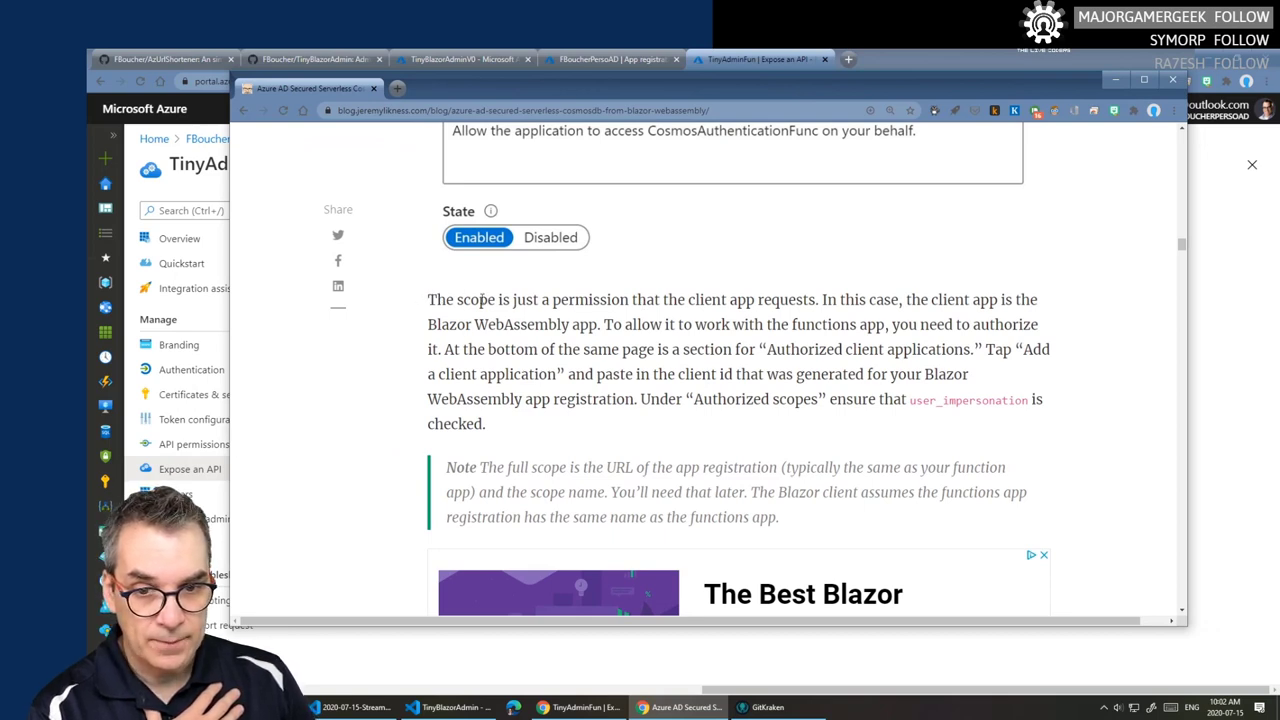
drag(425, 300, 656, 300)
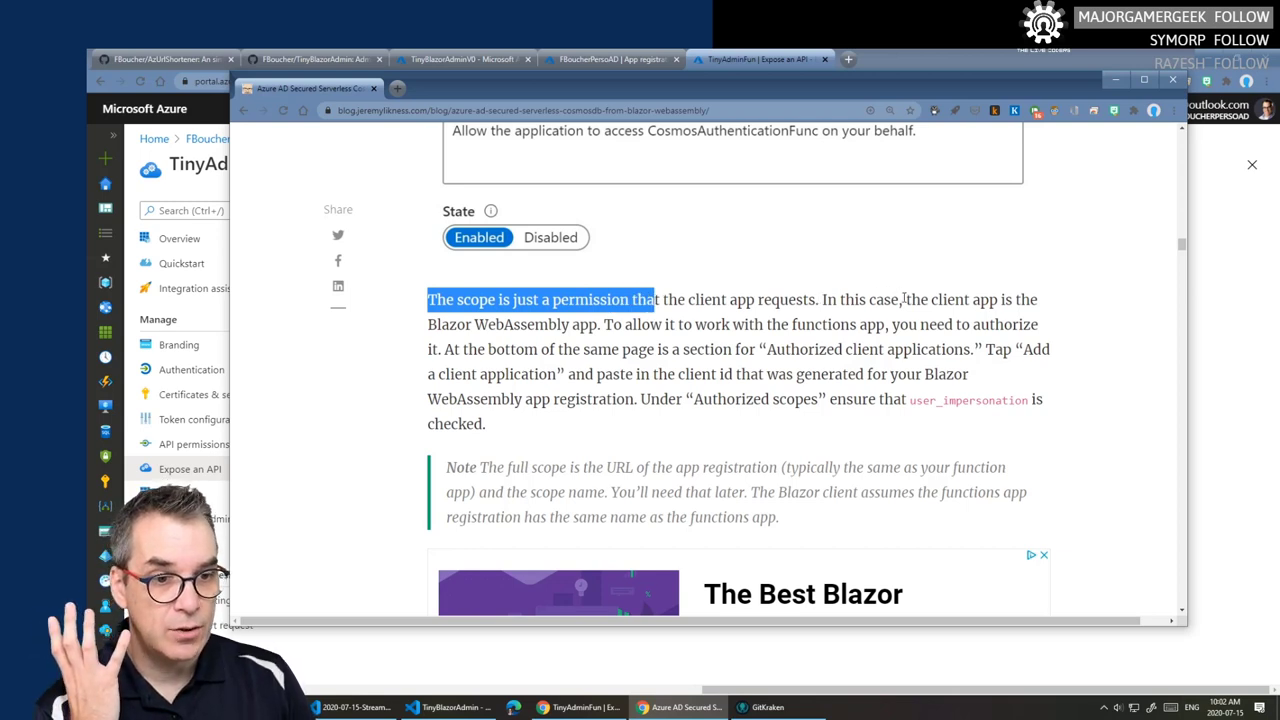
drag(905, 298, 527, 342)
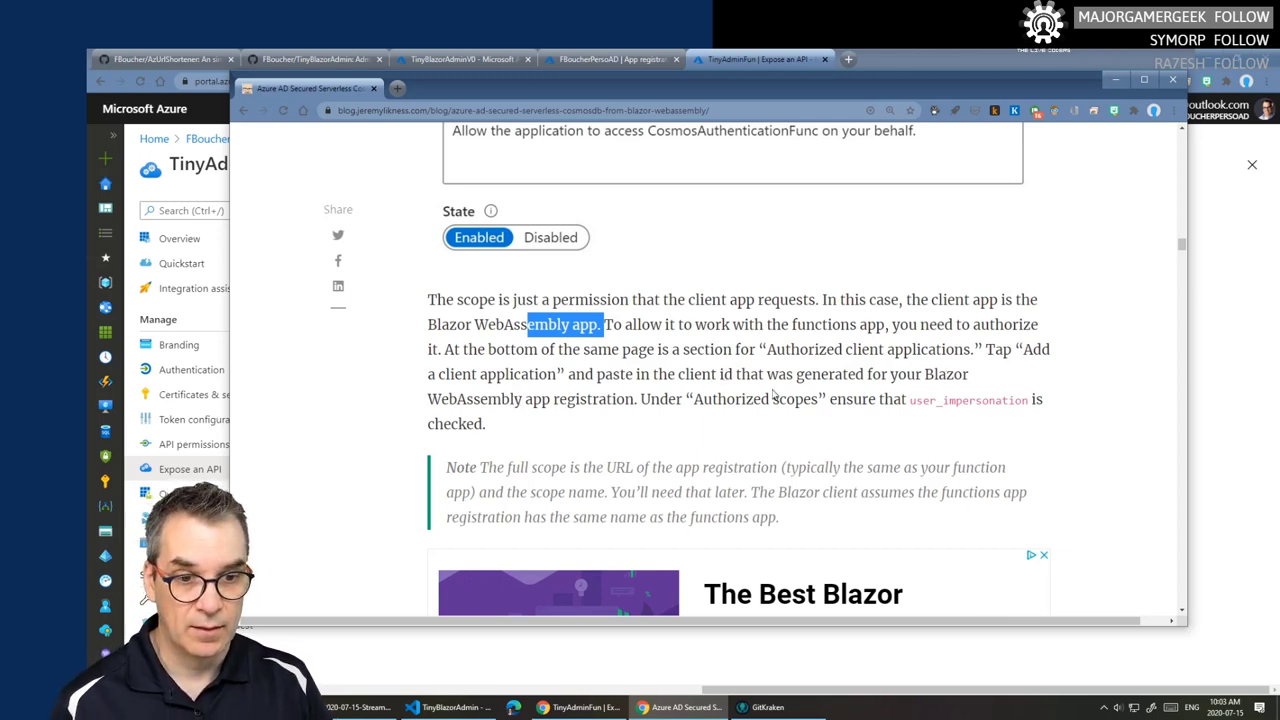
drag(678, 374, 732, 373)
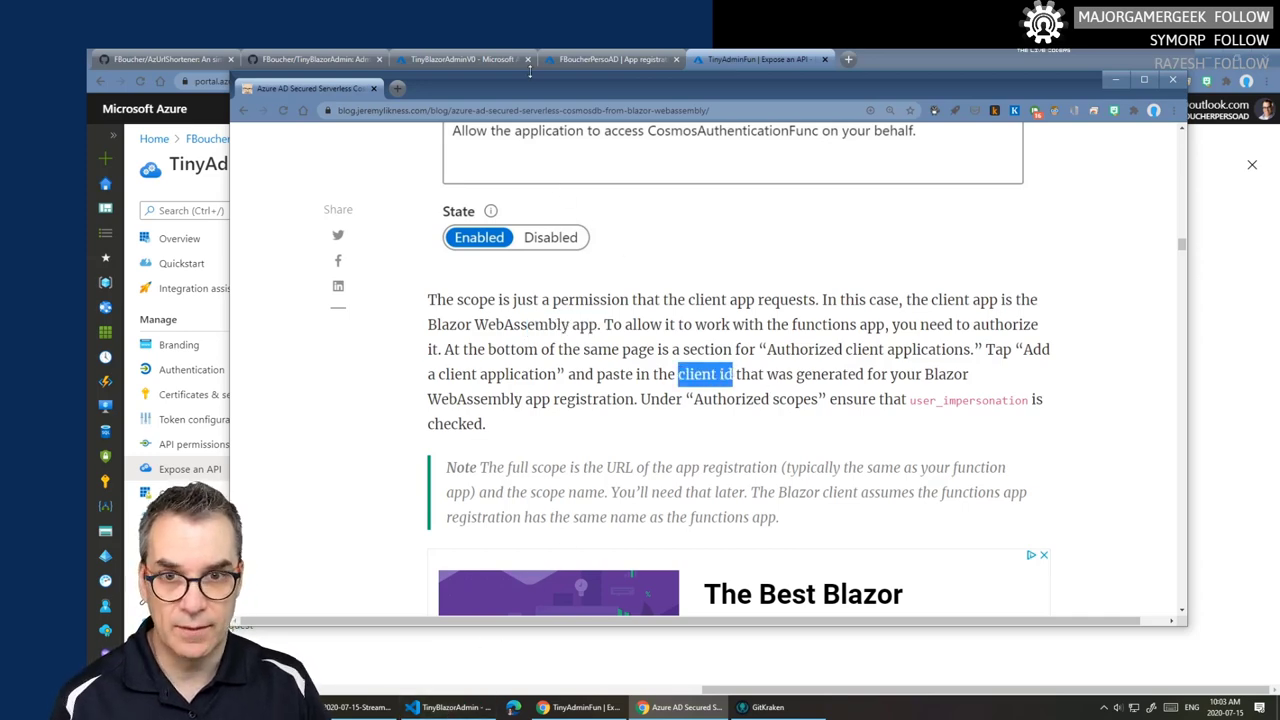
click(583, 57)
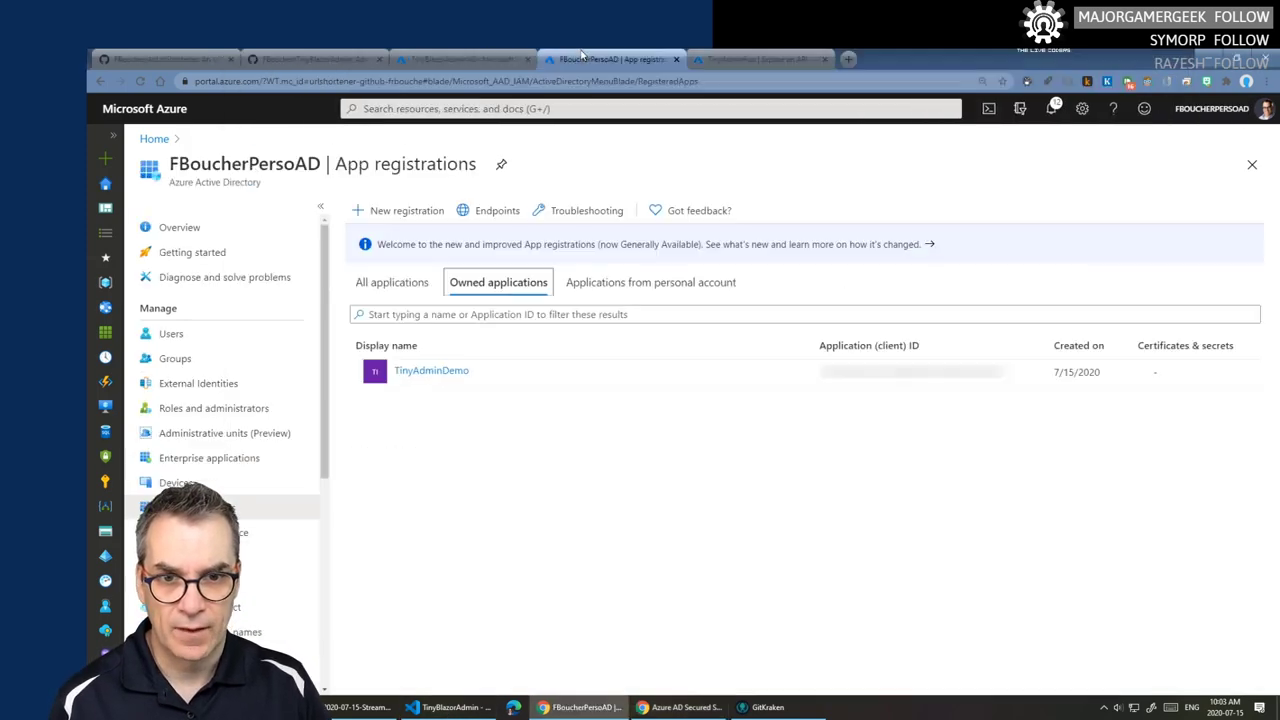
- Copy the TinyAdminDemo registration's application (client) ID
click(433, 373)
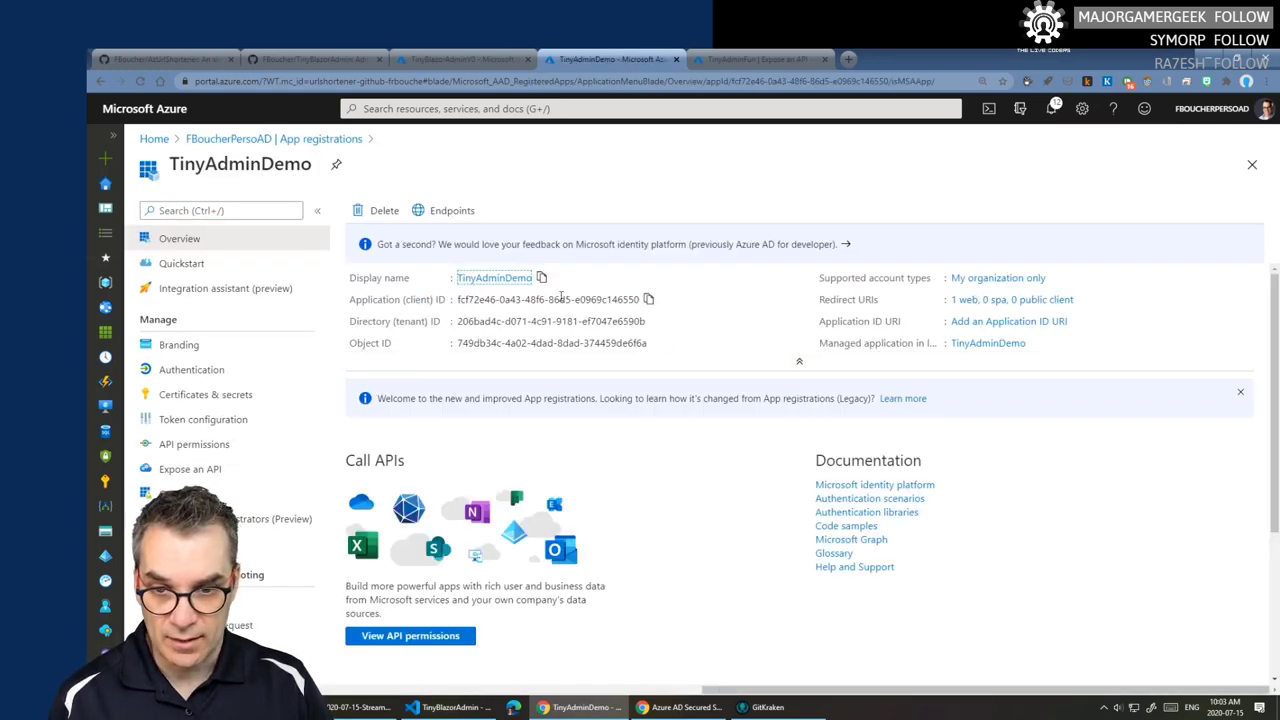
click(648, 299)
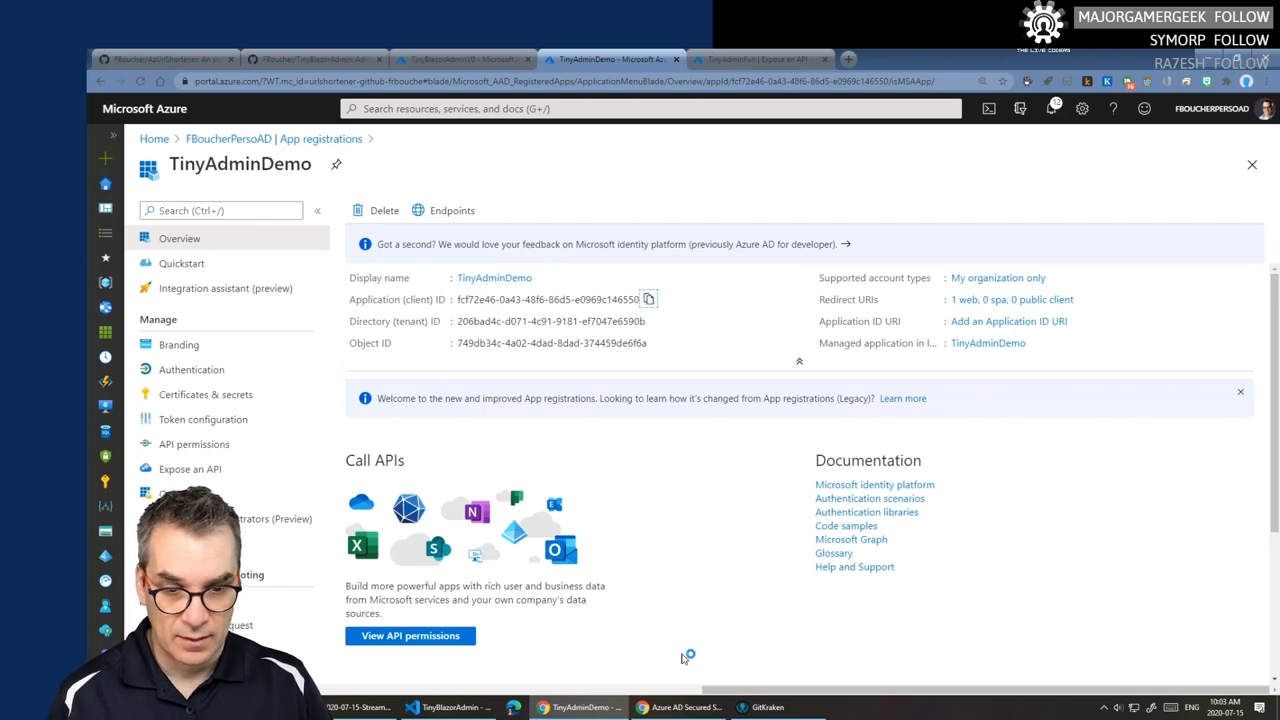
click(680, 707)
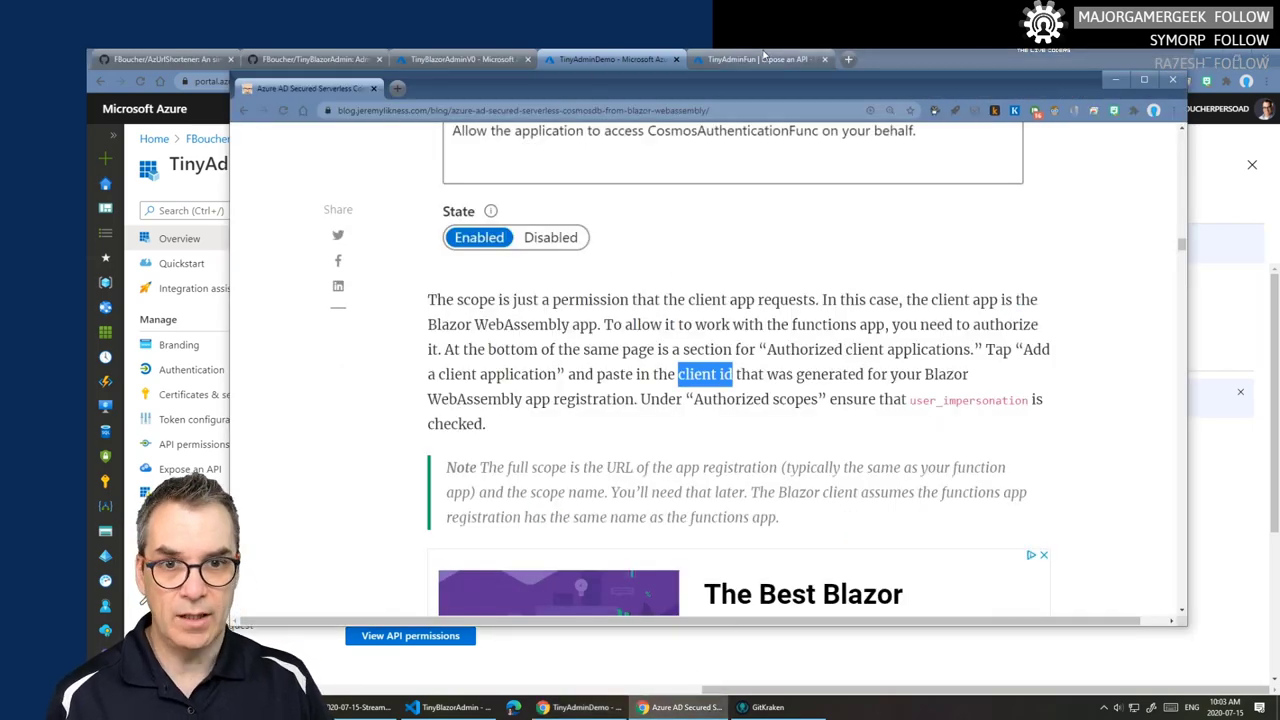
- Add the copied client ID as an authorized client of TinyAdminFun with the user_impersonation scope
click(760, 60)
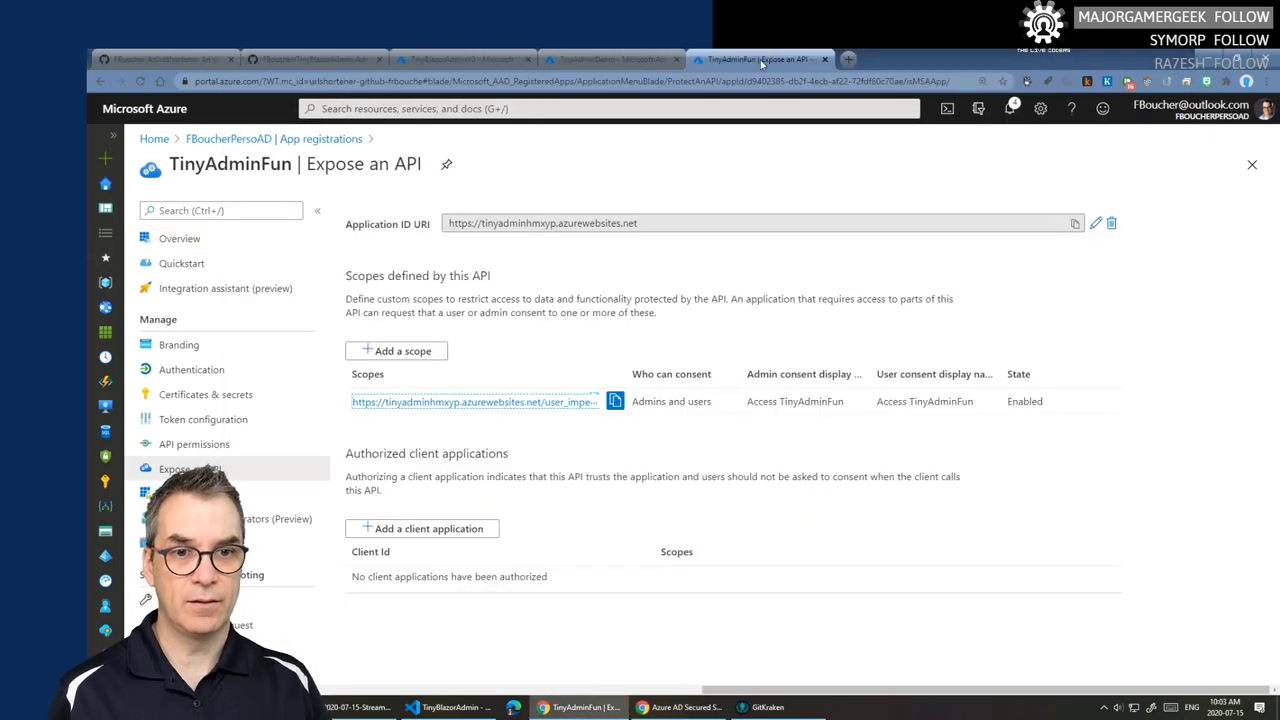
click(416, 531)
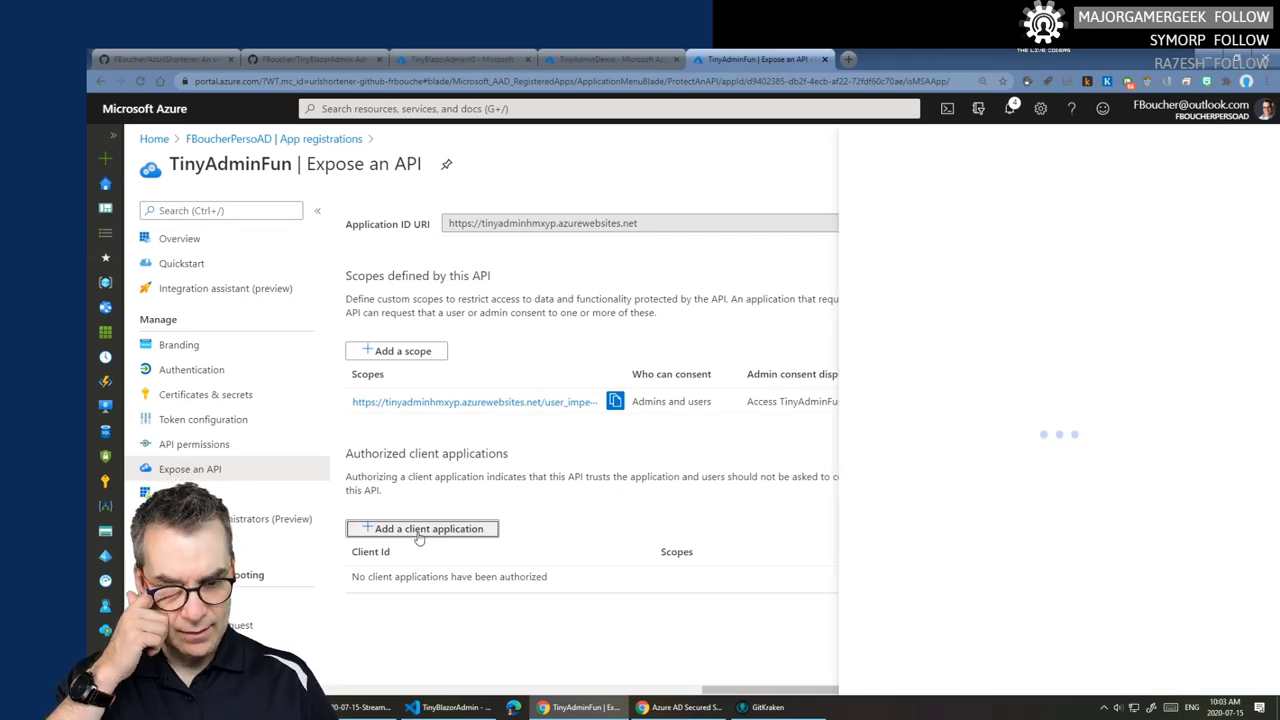
key(ctrl+v)
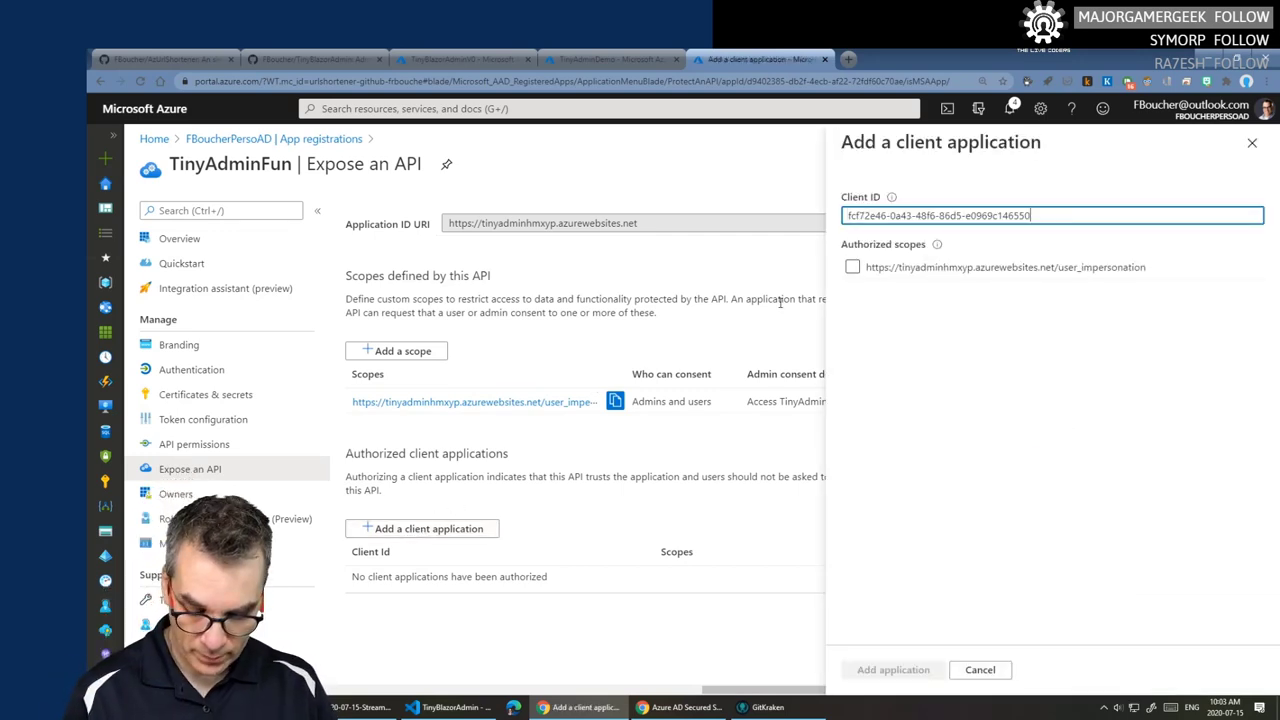
click(852, 268)
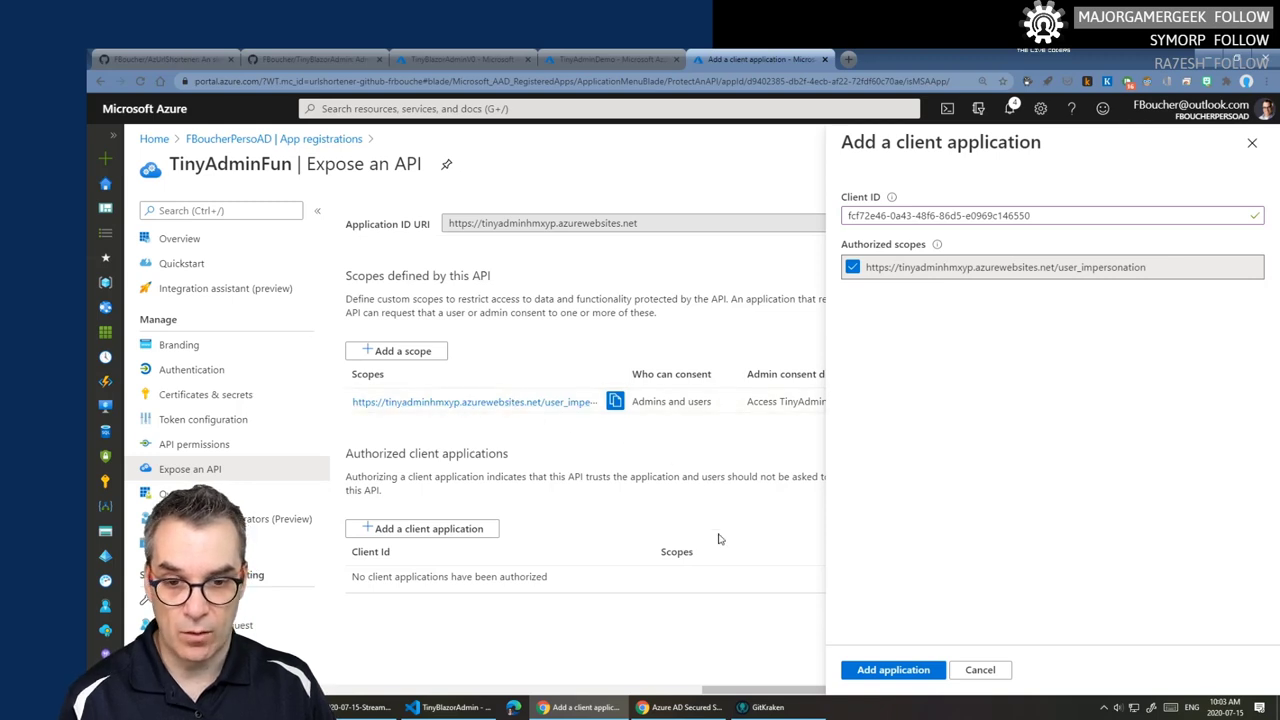
click(905, 681)
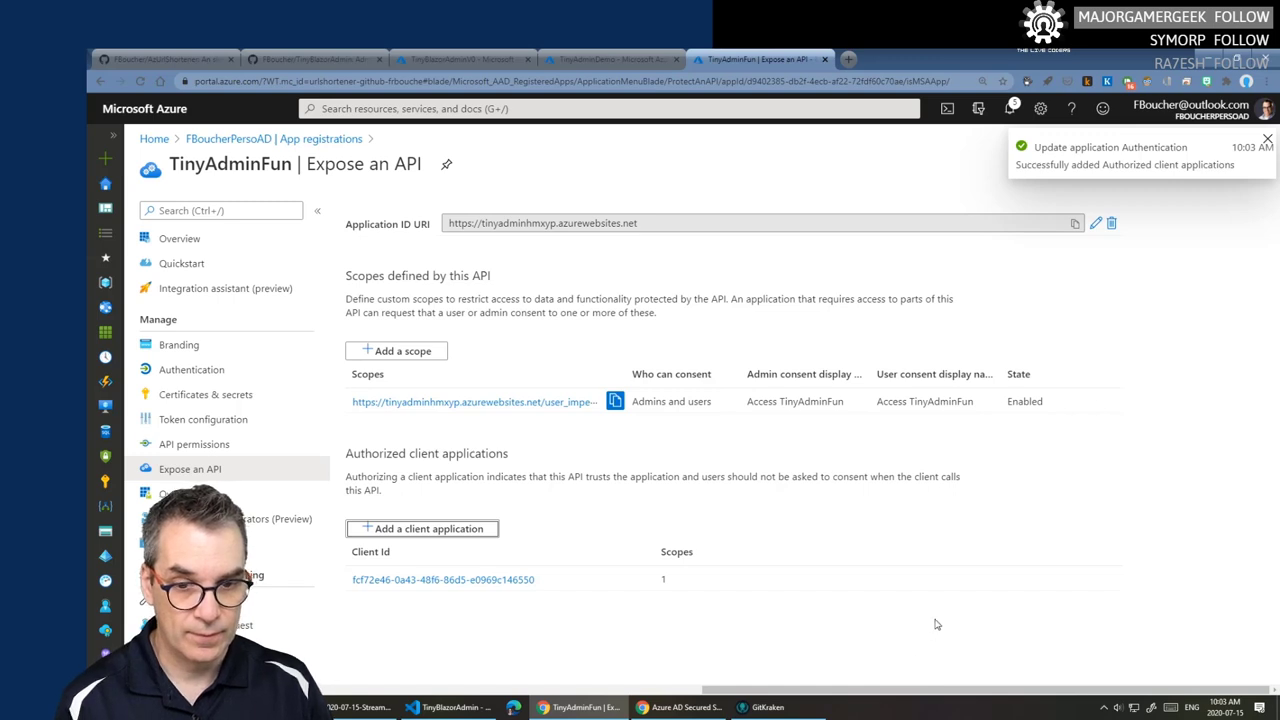
- Inspect the user_impersonation scope details, then bring the blog article back up
click(520, 401)
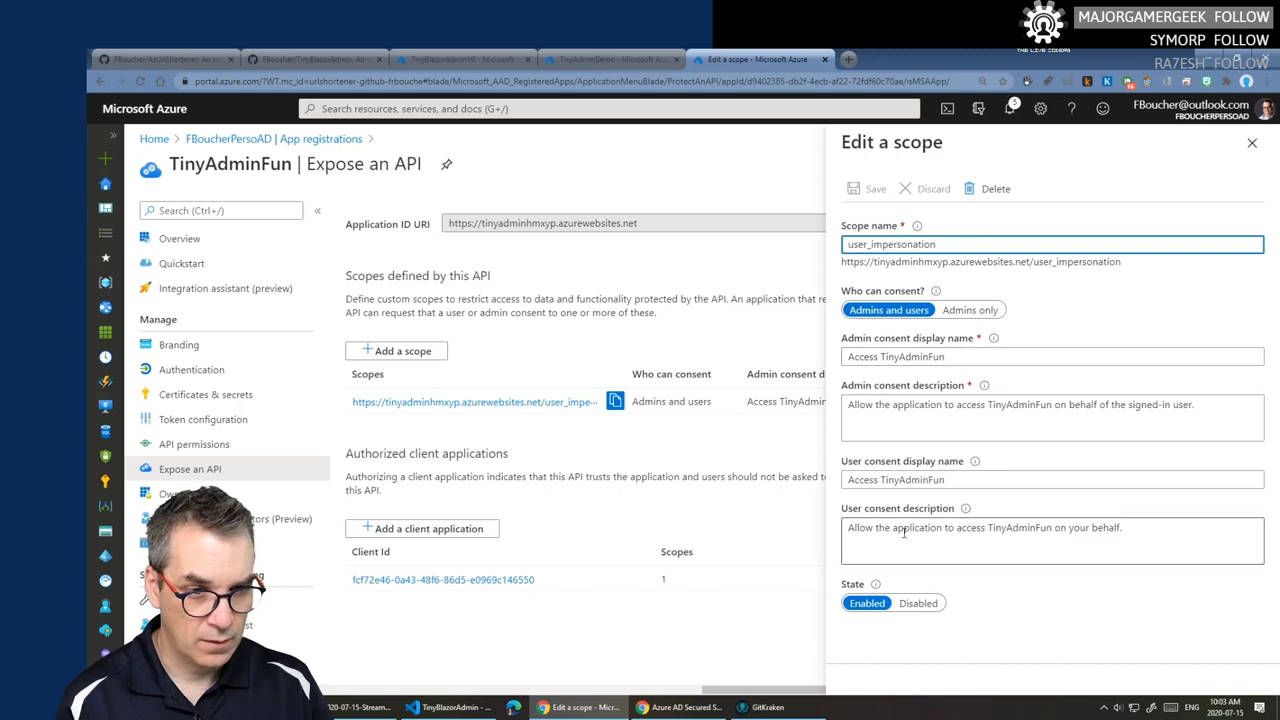
click(1251, 143)
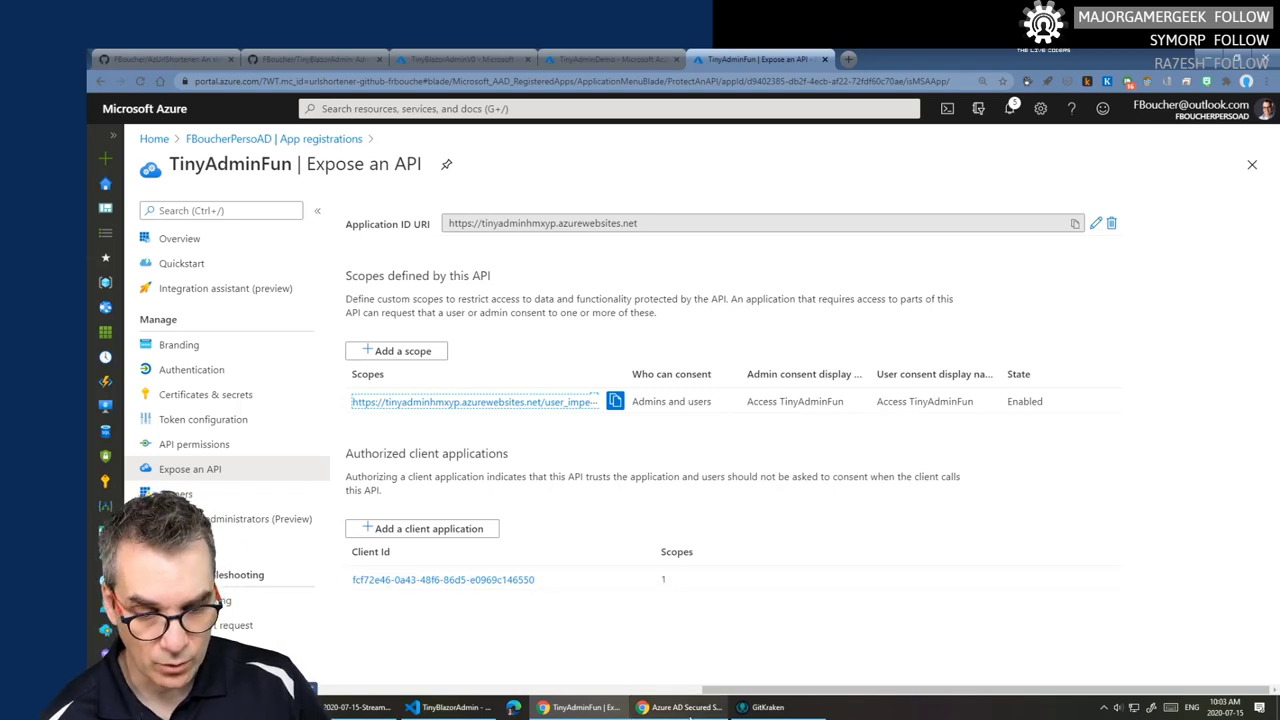
click(690, 716)
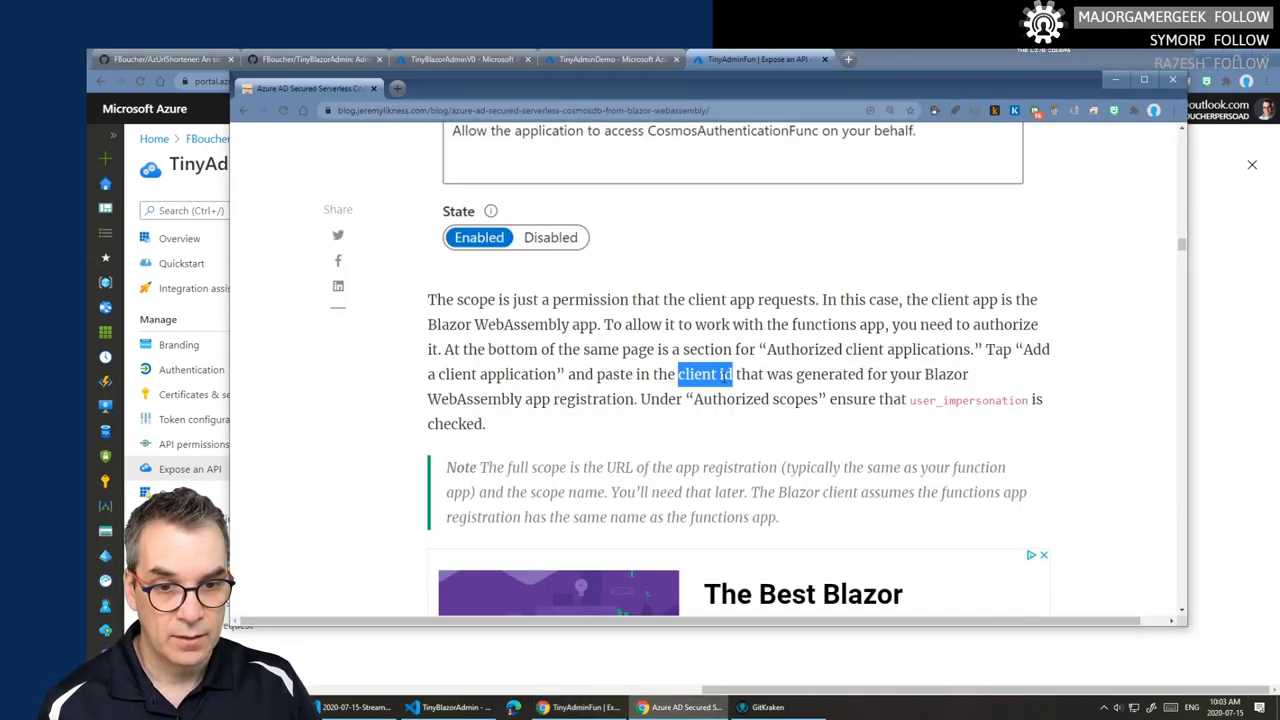
- Highlight the blog's function-app sentence, the recap question and the first two recap bullets
scroll(725, 378, down, 2)
drag(512, 283, 836, 283)
scroll(766, 326, down, 3)
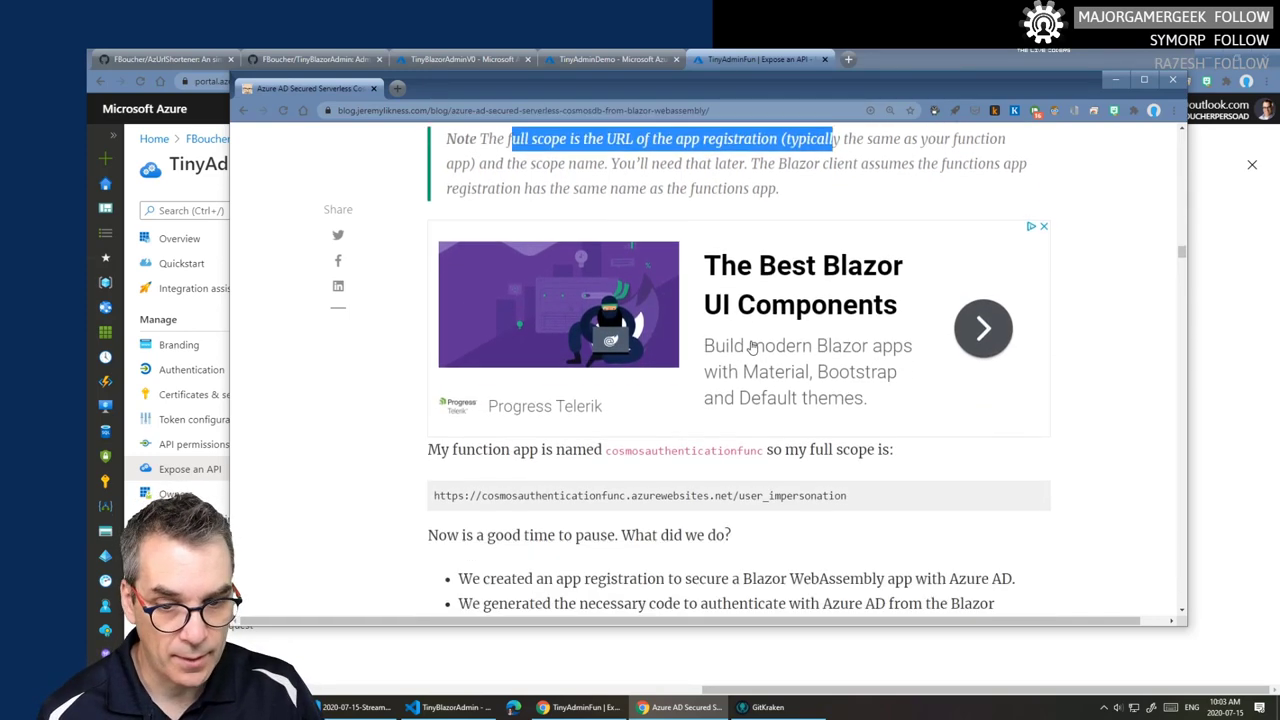
drag(428, 284, 766, 282)
scroll(617, 318, down, 1)
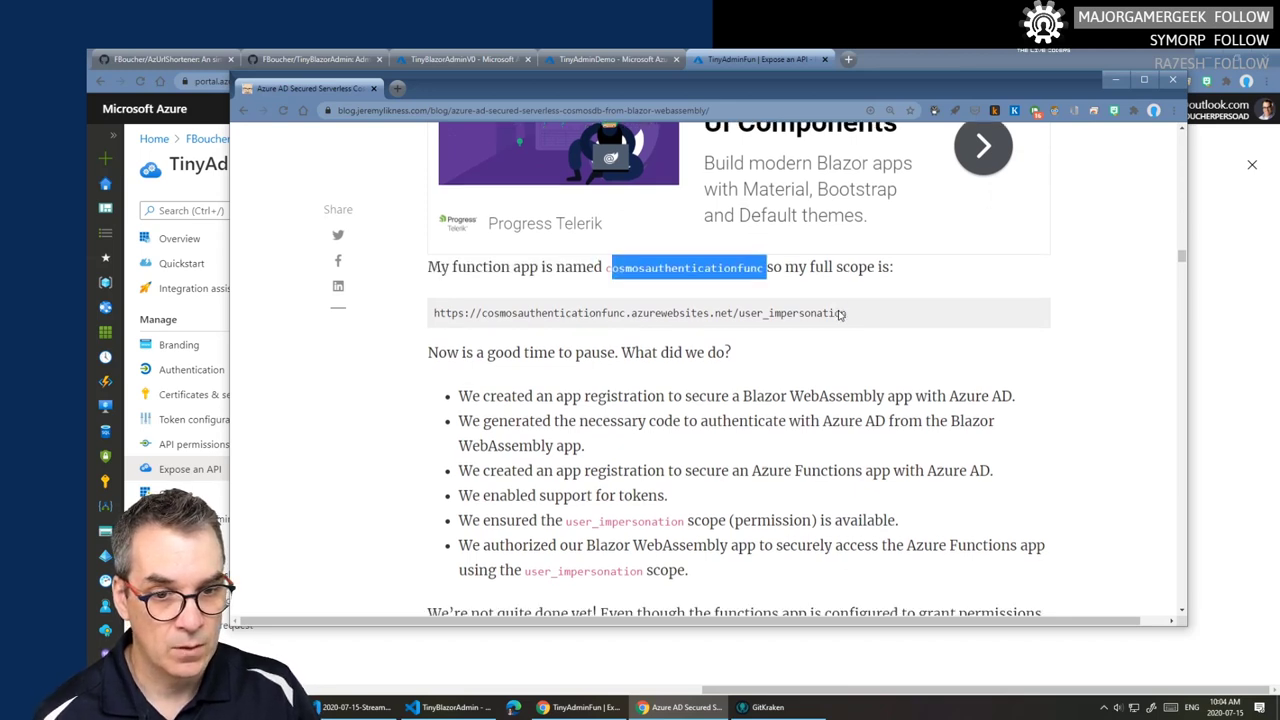
drag(437, 305, 752, 307)
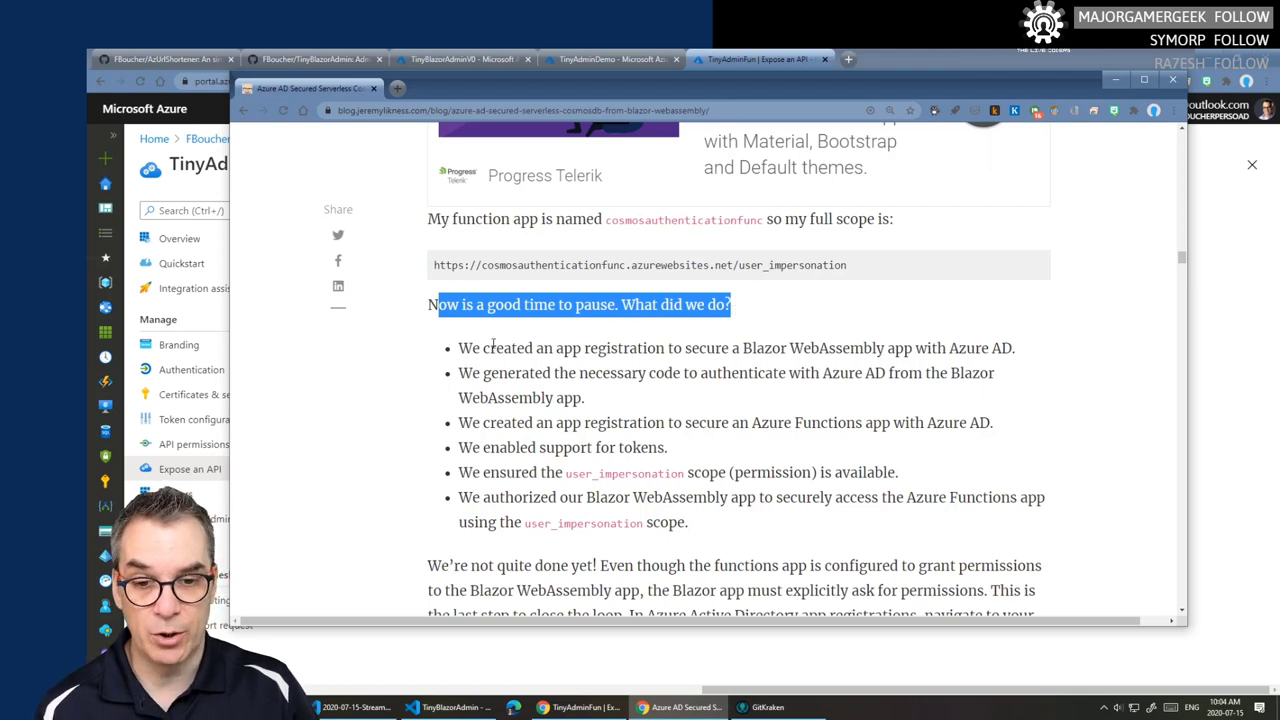
drag(458, 348, 836, 348)
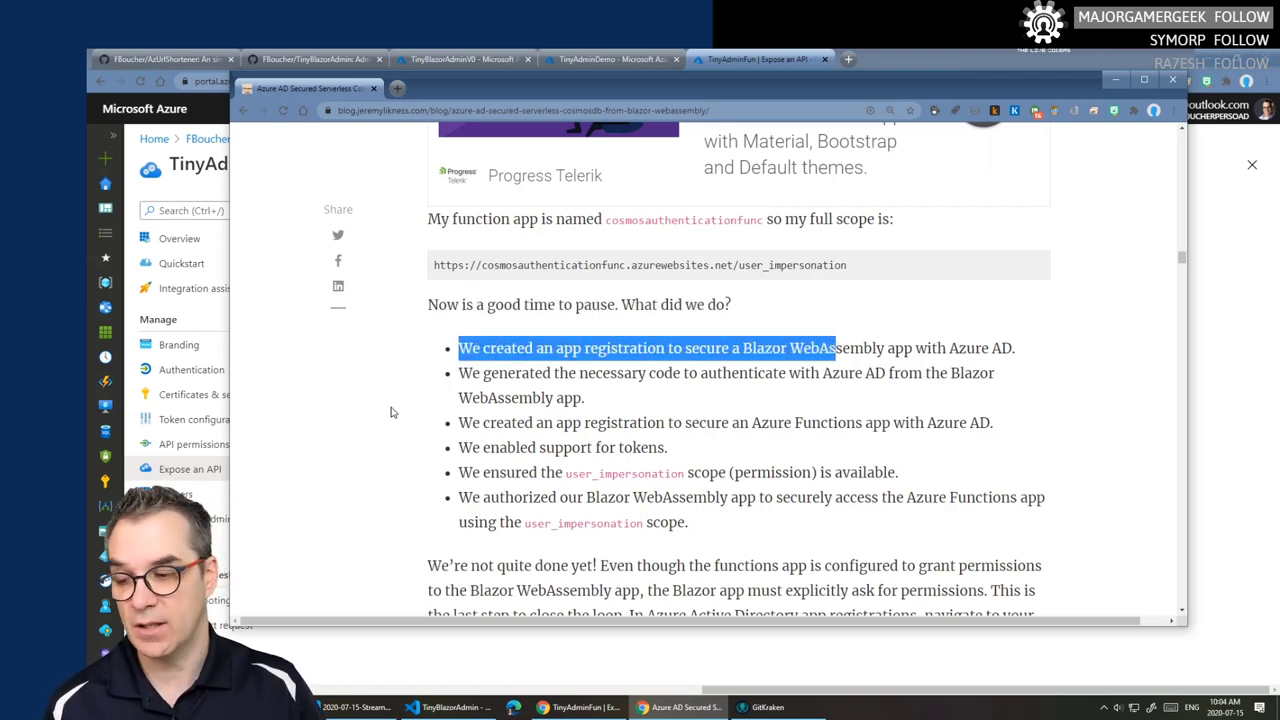
click(462, 350)
drag(460, 348, 1021, 348)
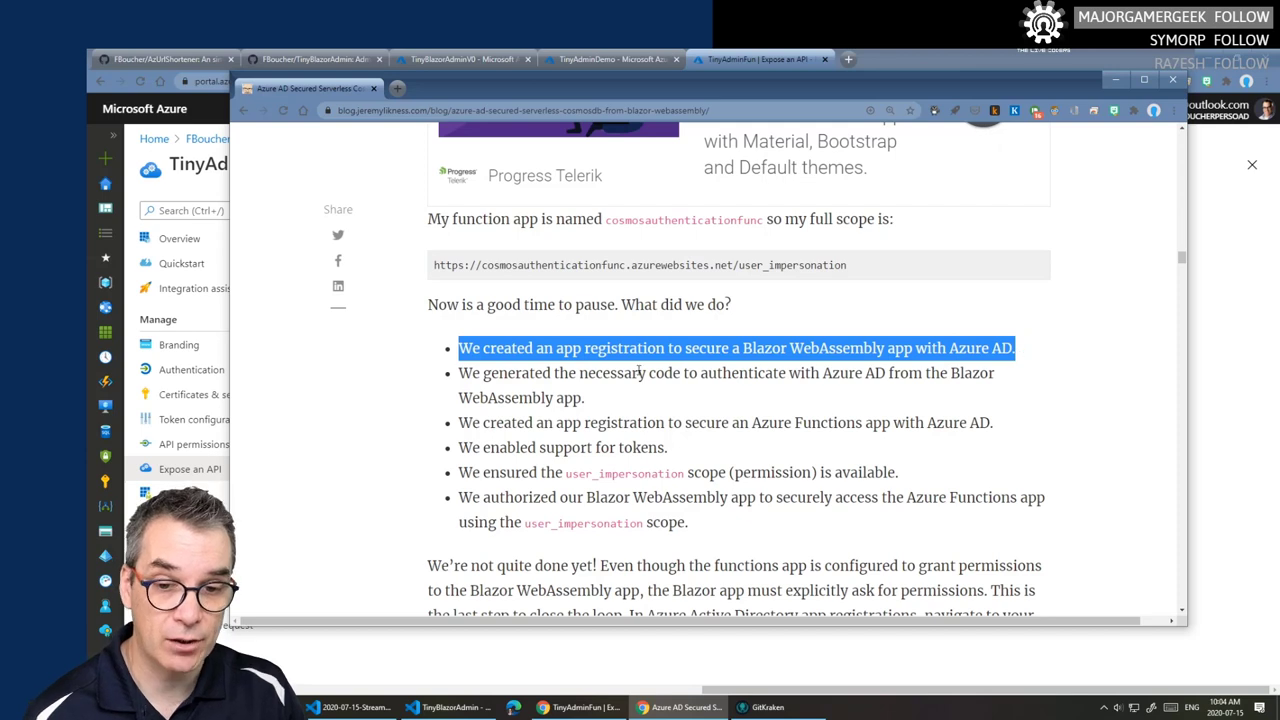
drag(458, 374, 965, 373)
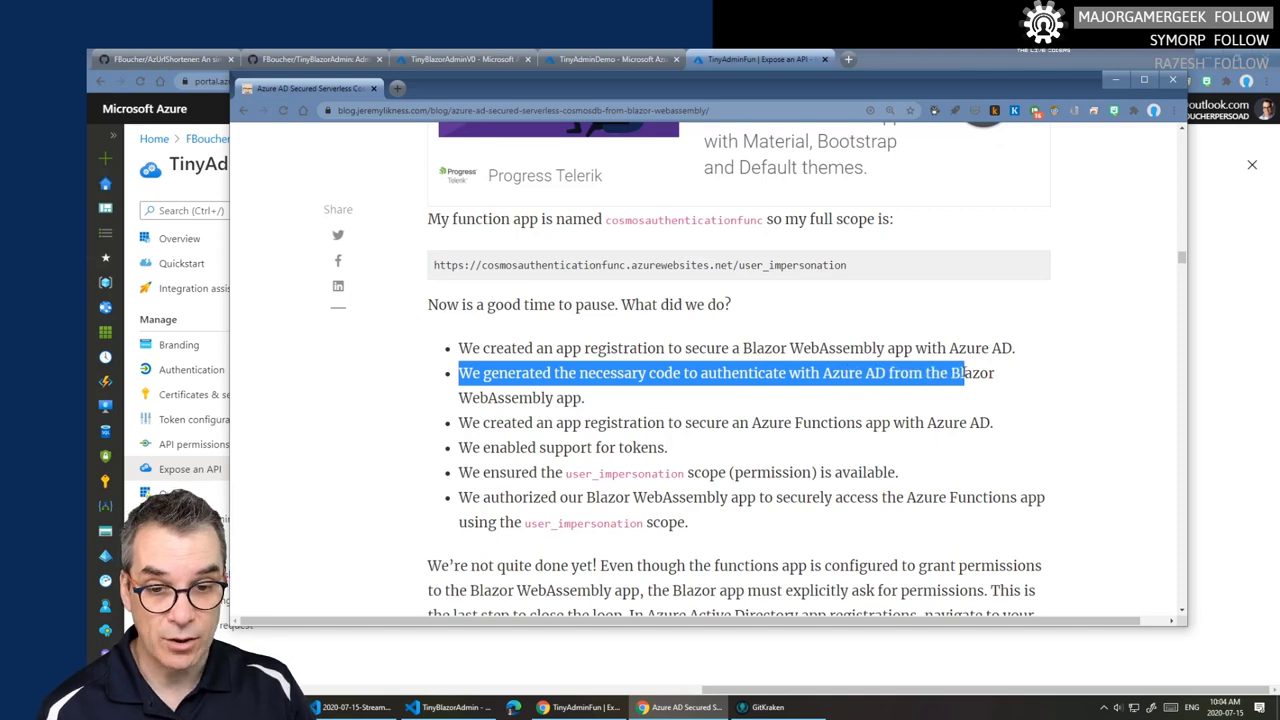
drag(822, 373, 866, 373)
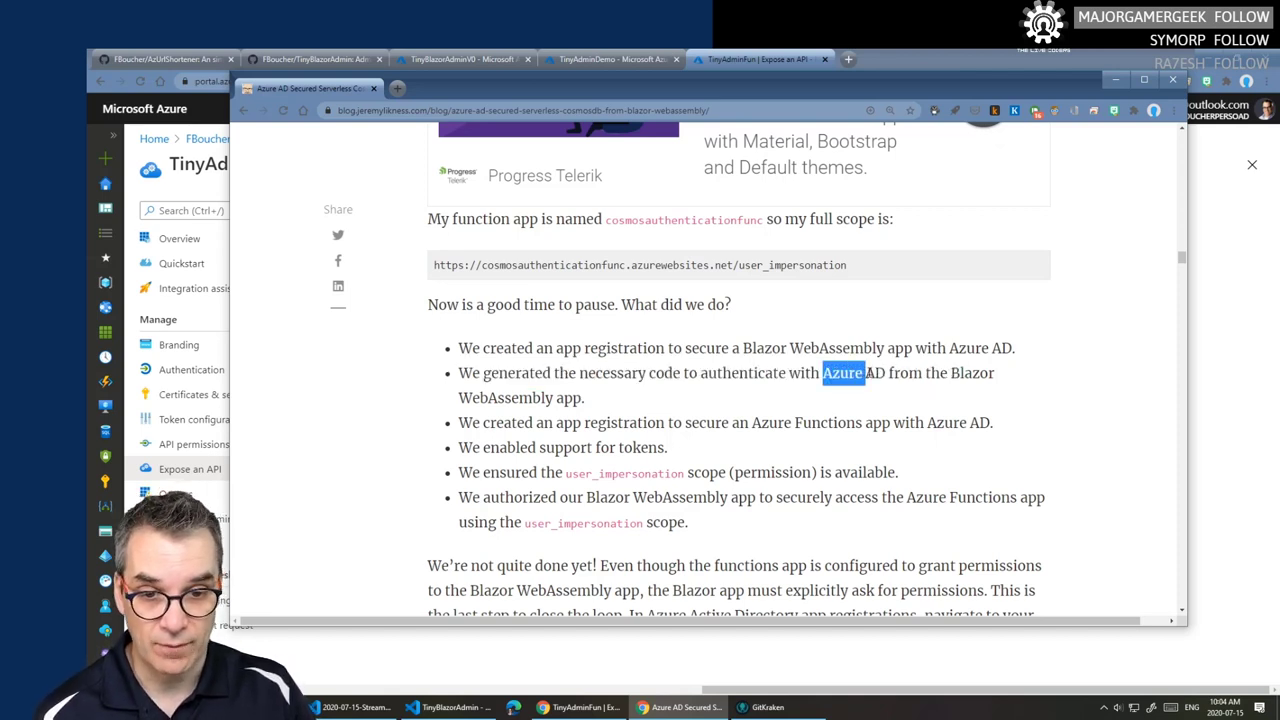
- Highlight the recap bullets on the Functions registration, token support, user_impersonation and authorizing Blazor
mouse_move(612, 706)
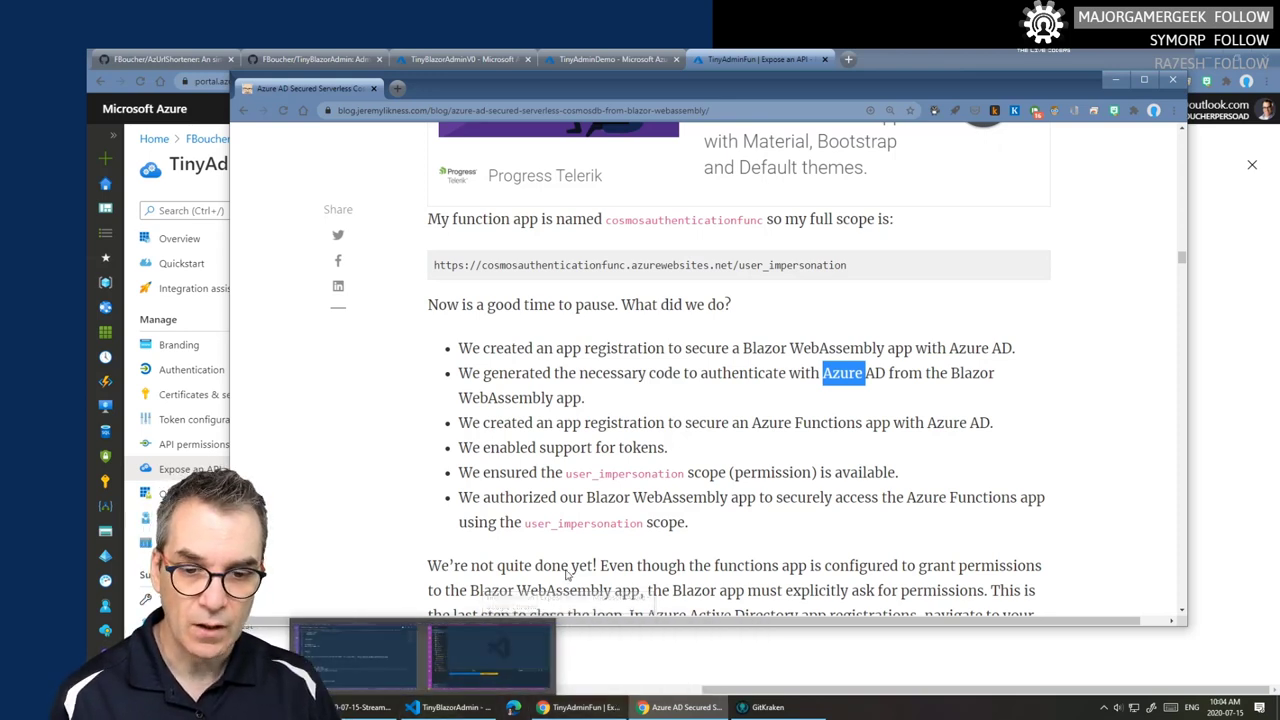
drag(455, 428, 995, 421)
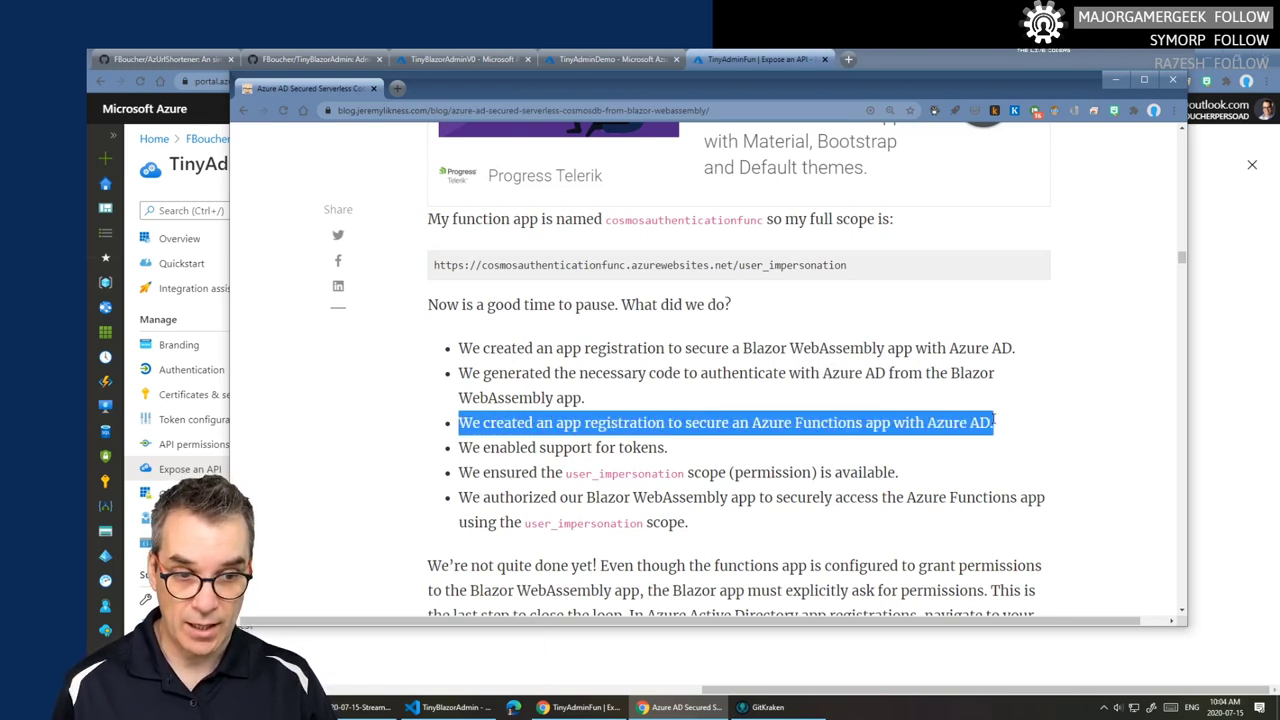
drag(472, 448, 673, 455)
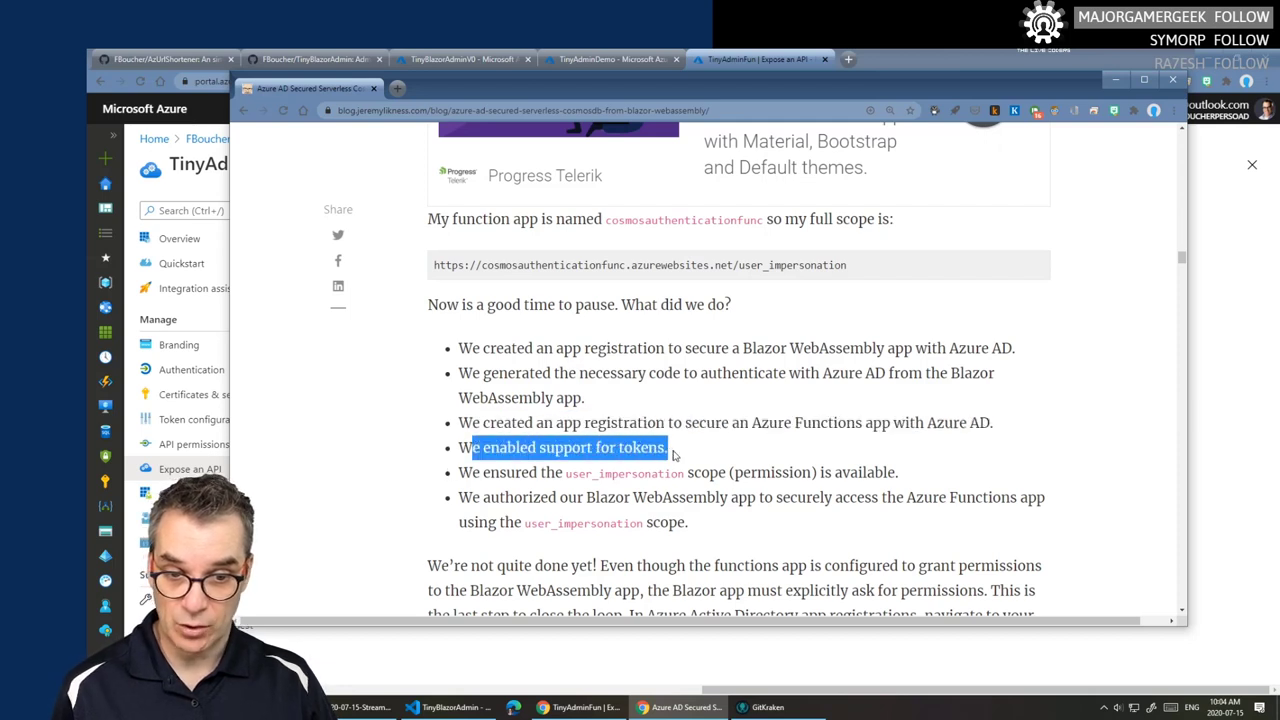
click(455, 478)
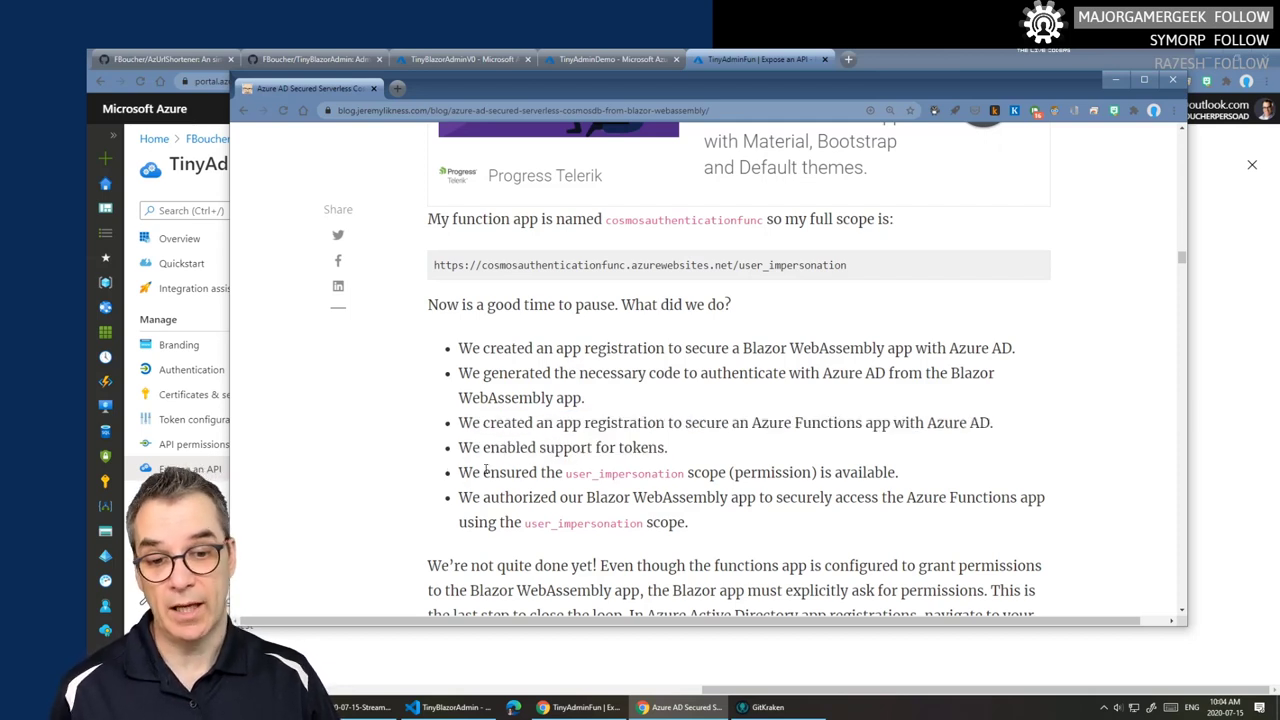
drag(566, 473, 685, 473)
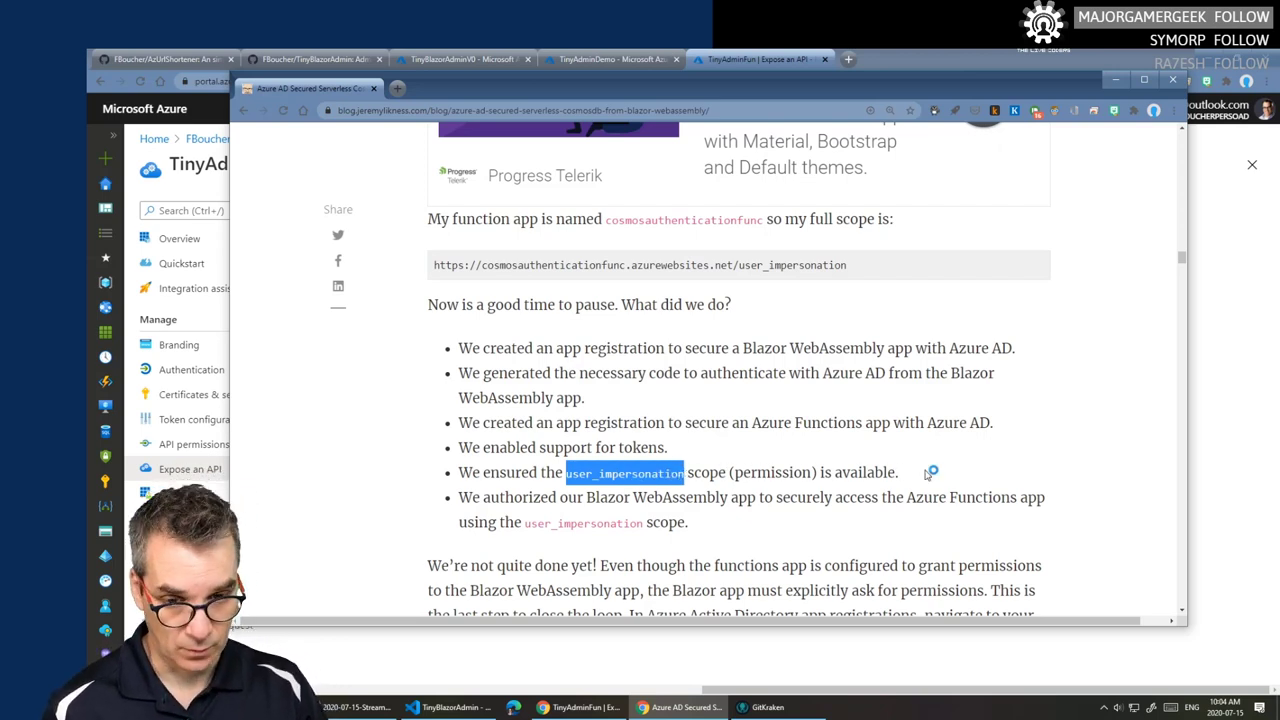
drag(607, 497, 806, 497)
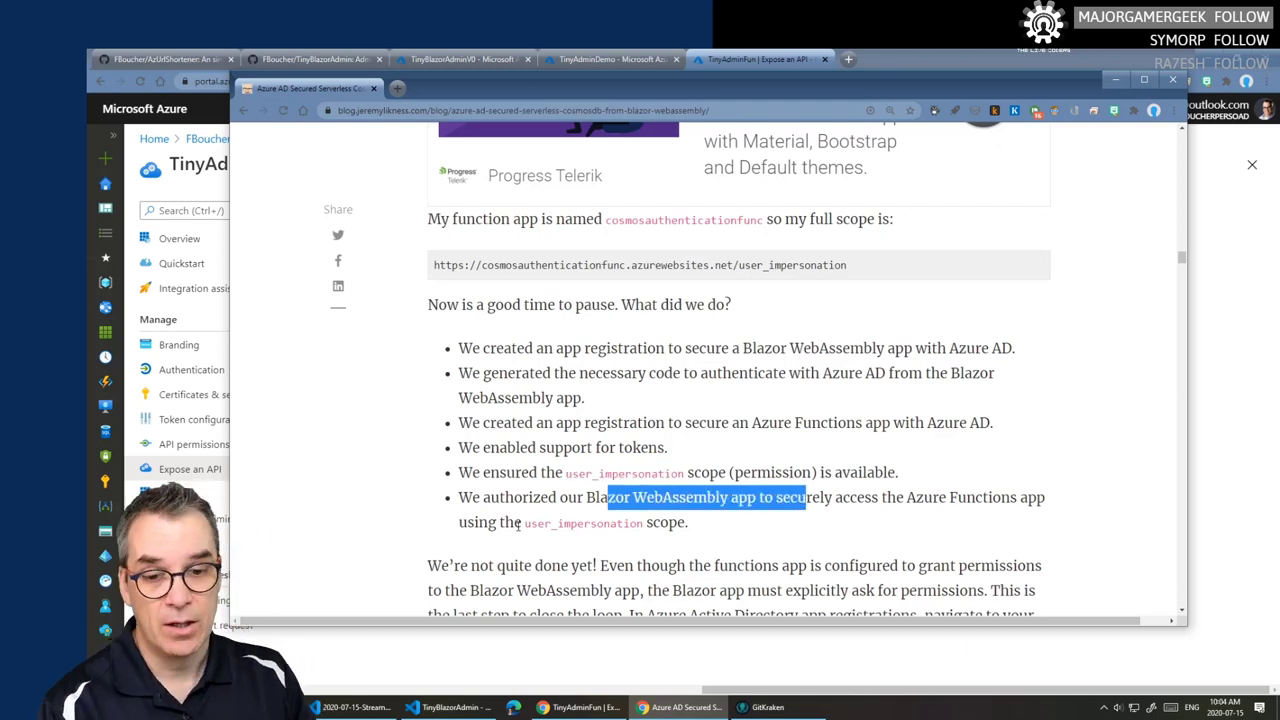
scroll(672, 524, down, 3)
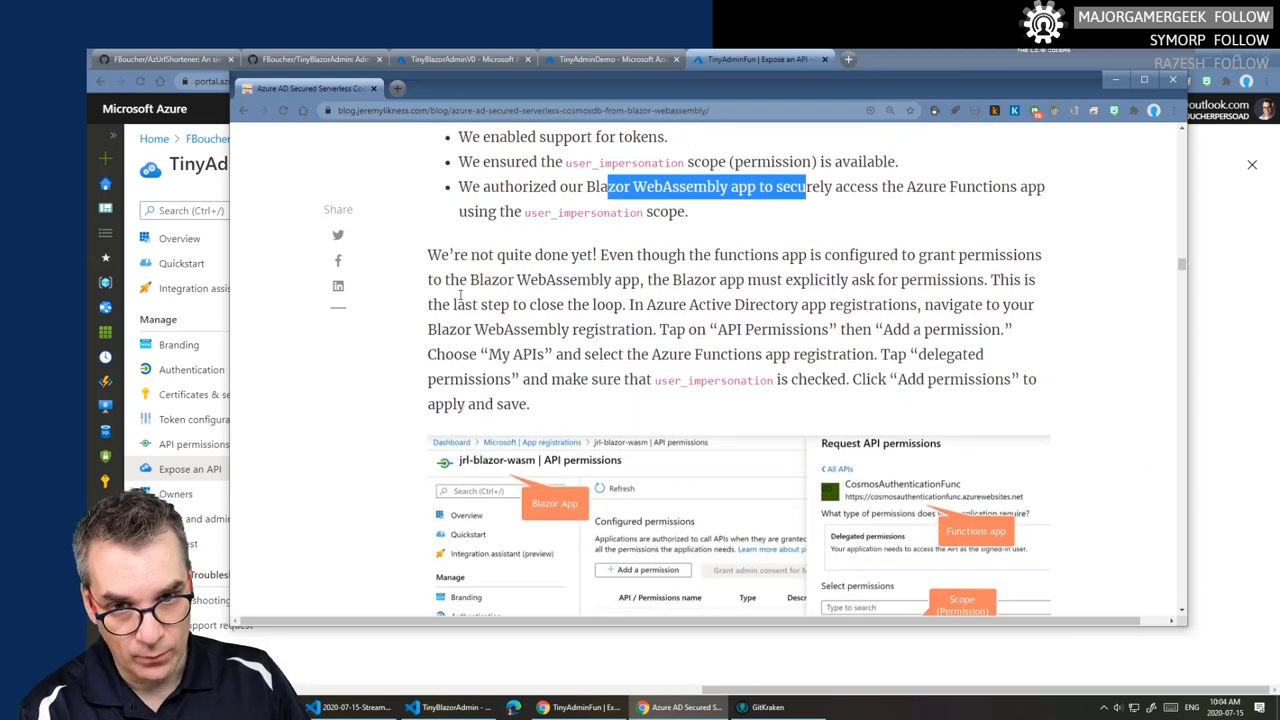
- Read the 'We're not quite done yet!' paragraph on the Blazor app's API Permissions step, then return to Azure
click(446, 260)
drag(446, 258, 600, 255)
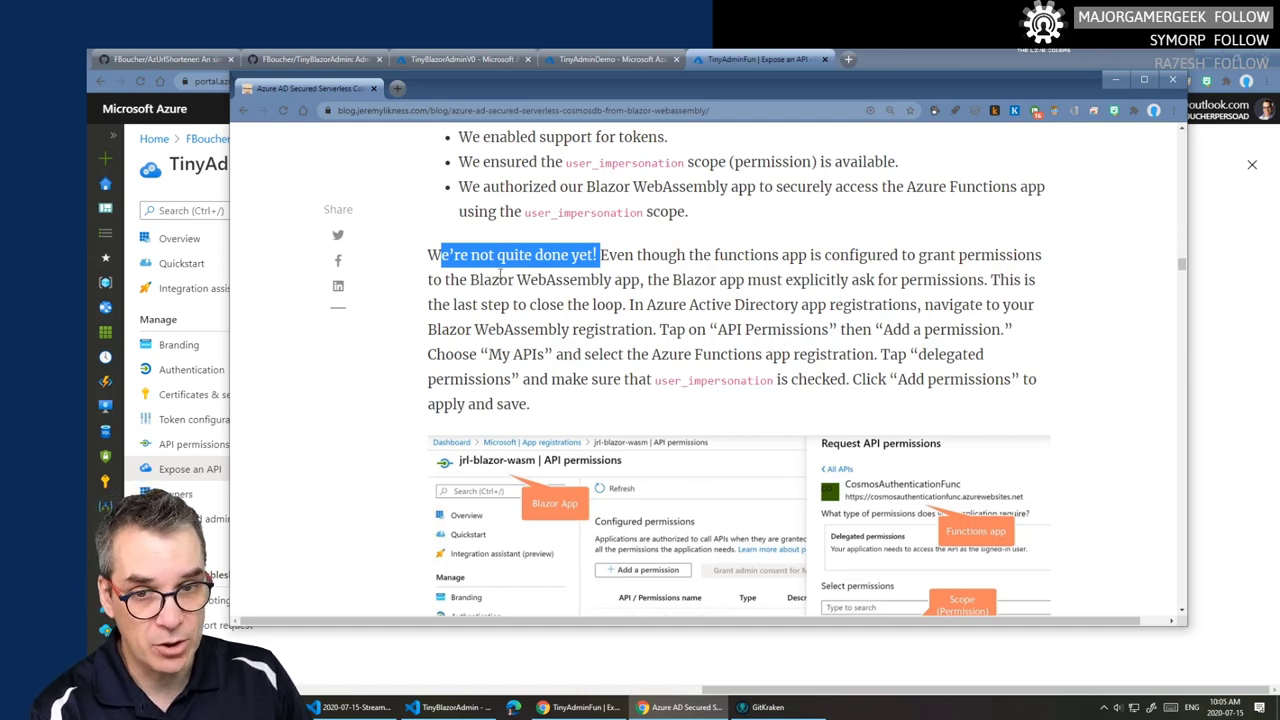
drag(430, 282, 720, 282)
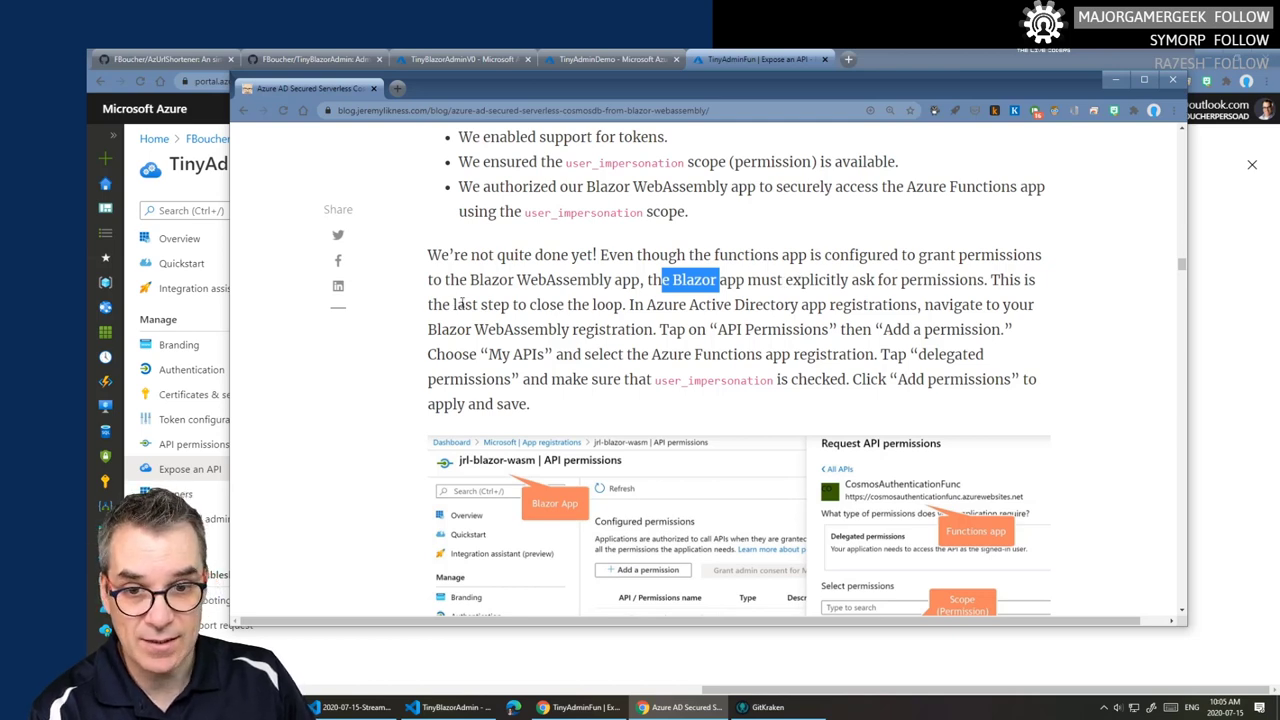
drag(550, 305, 640, 305)
drag(632, 305, 703, 305)
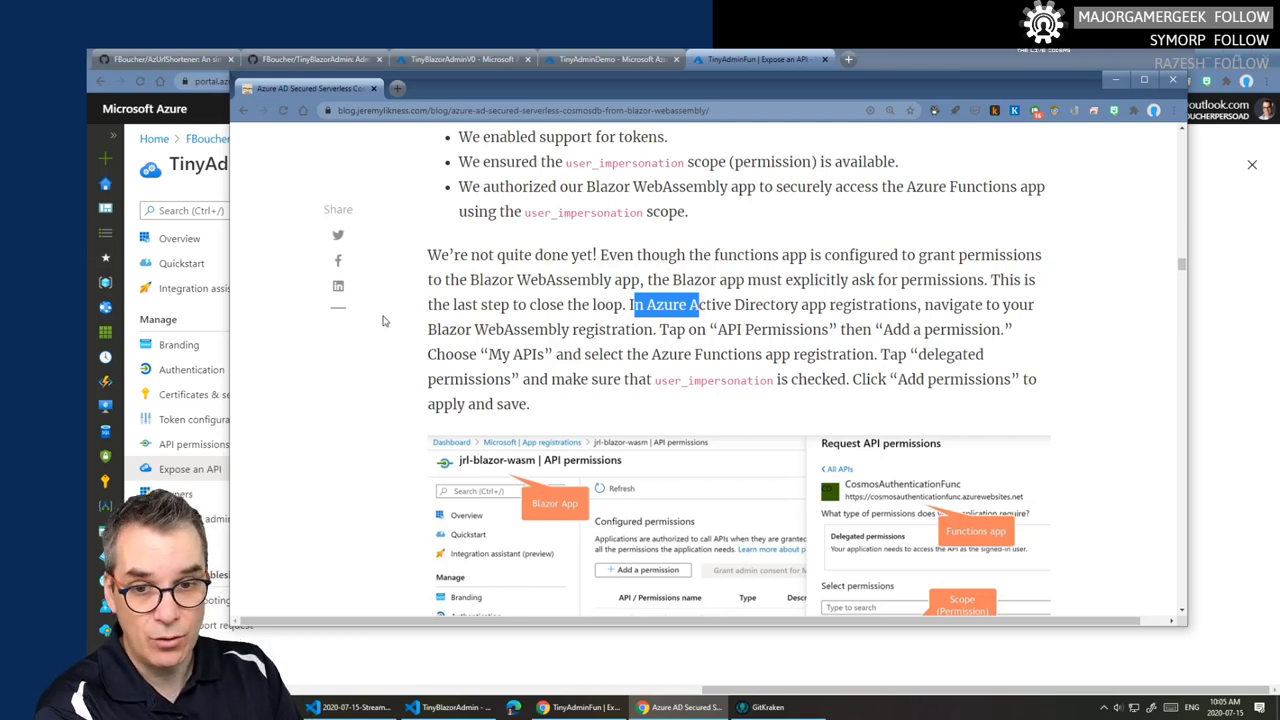
drag(428, 329, 572, 330)
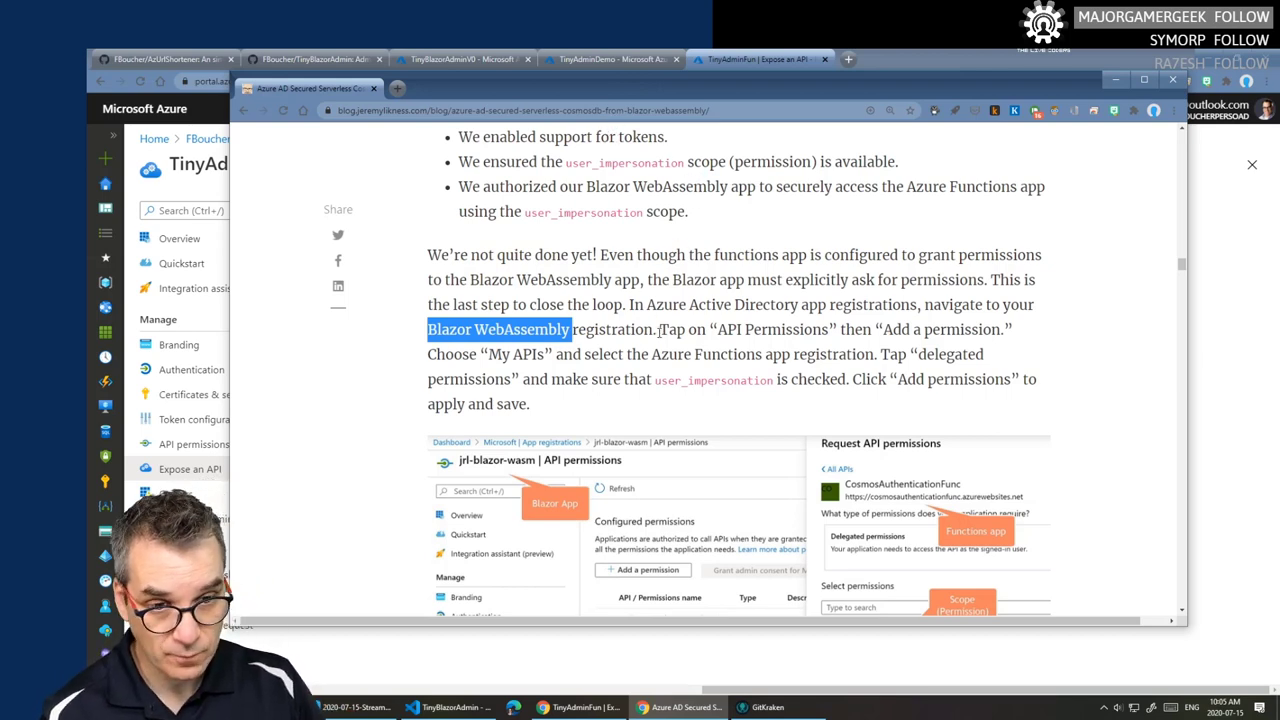
drag(716, 329, 824, 329)
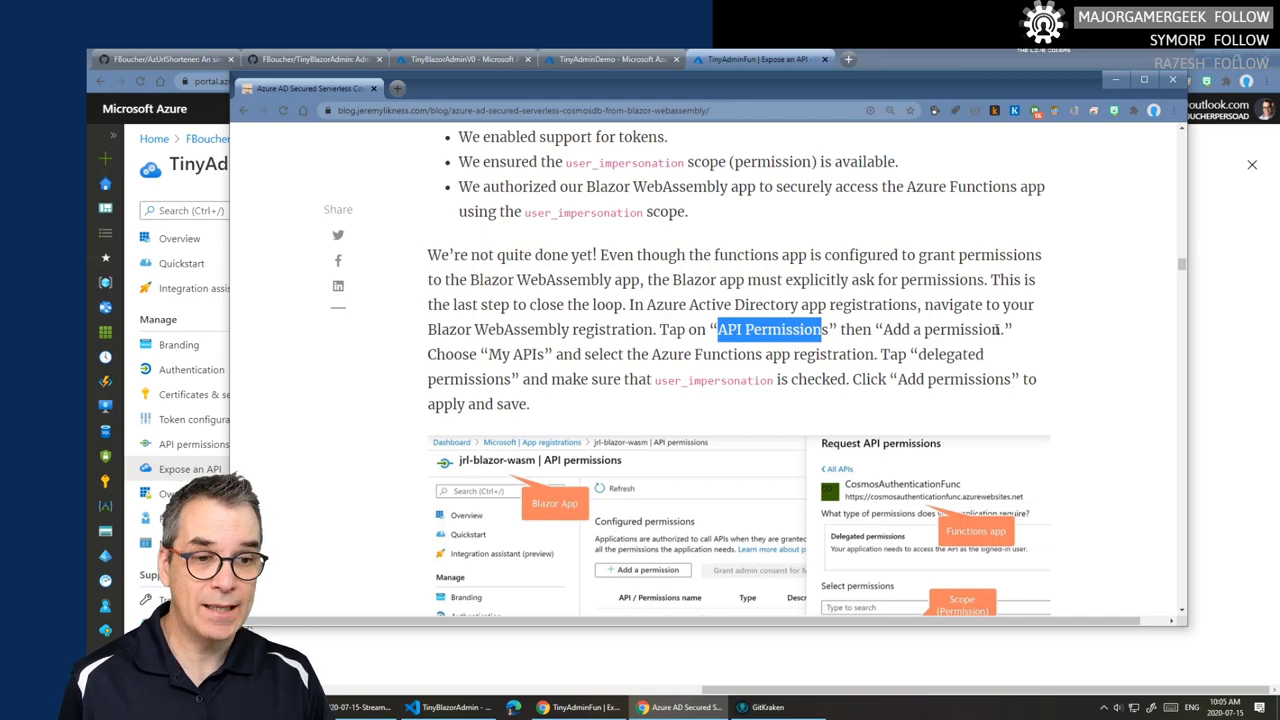
click(585, 59)
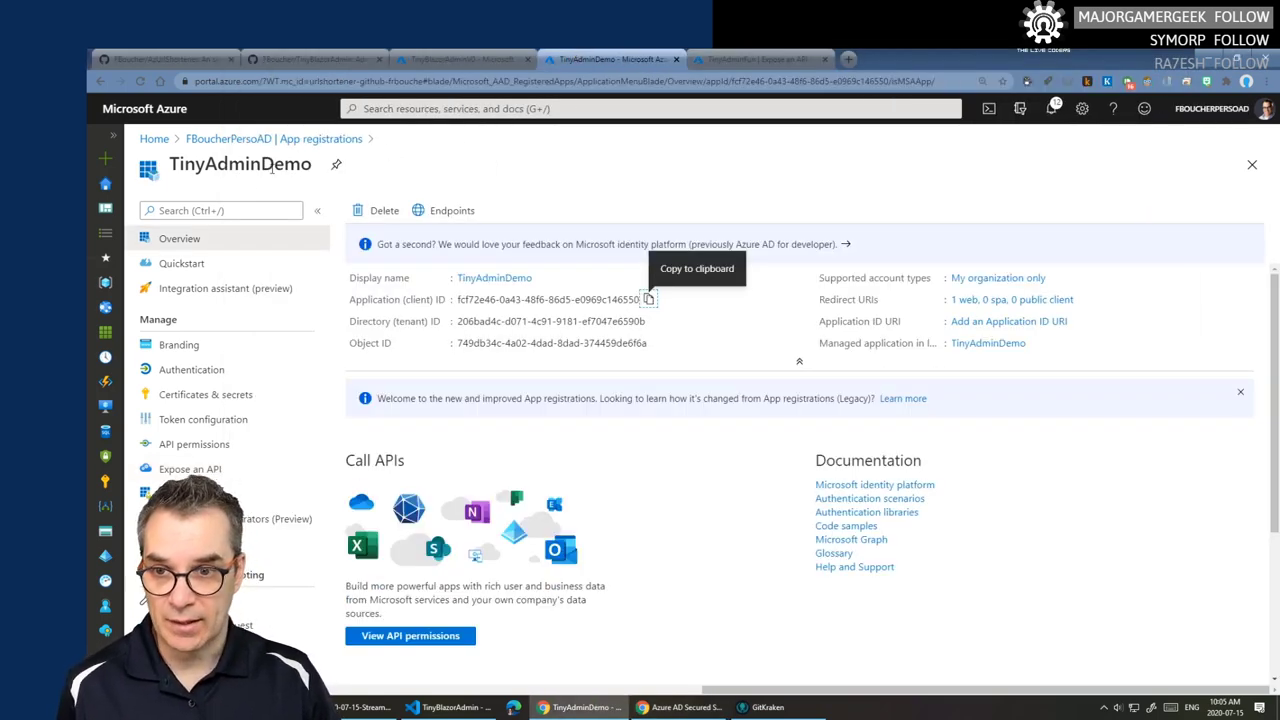
- Open TinyAdminDemo's API permissions page and bring up the Request API permissions panel
click(210, 448)
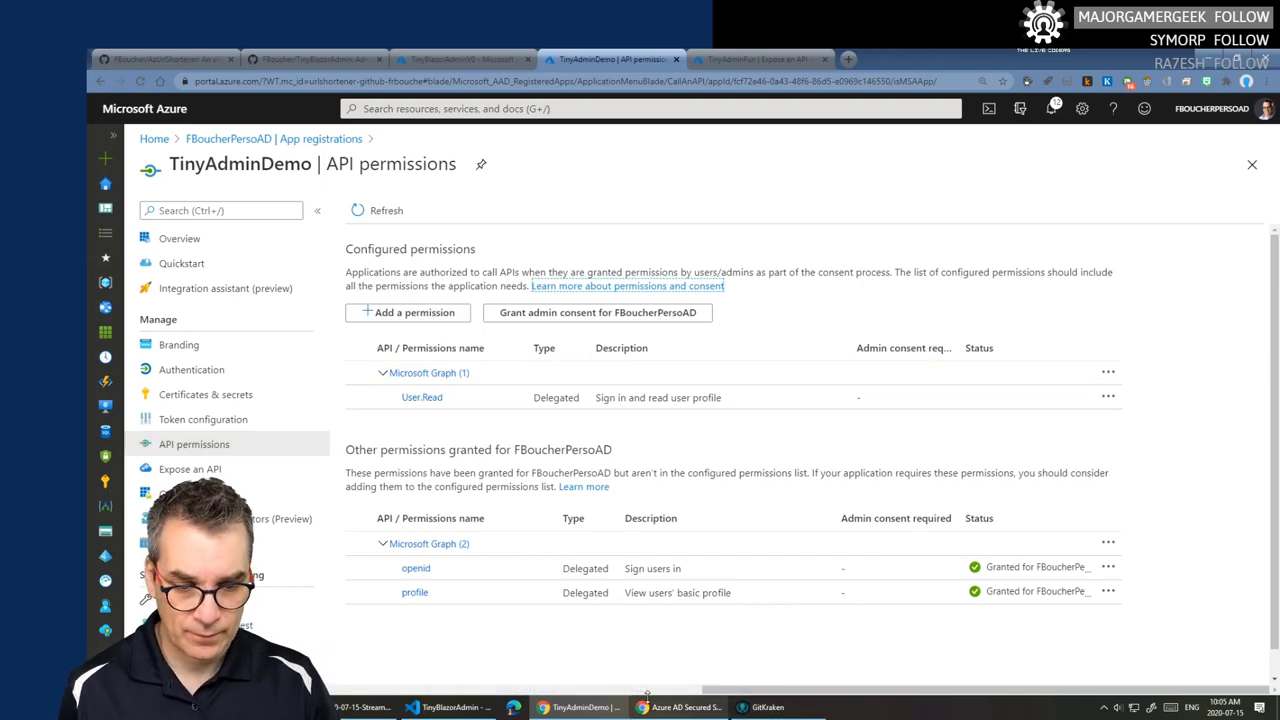
click(682, 707)
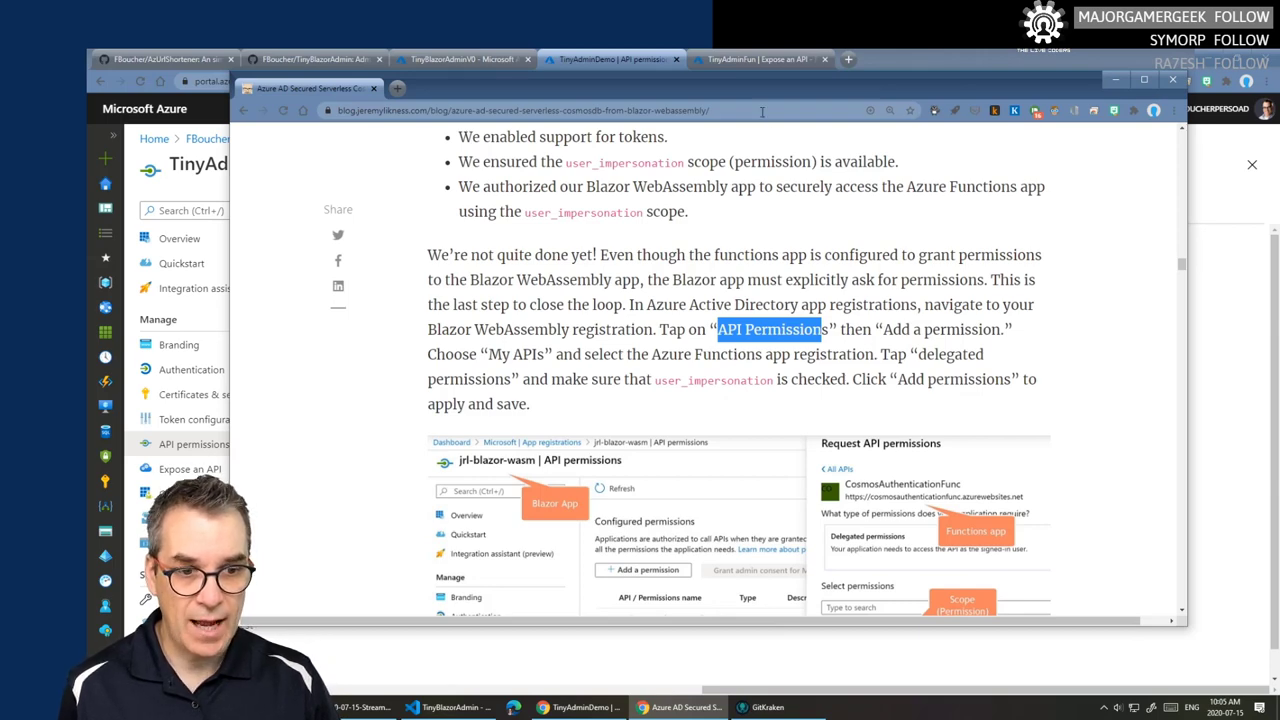
drag(686, 89, 793, 92)
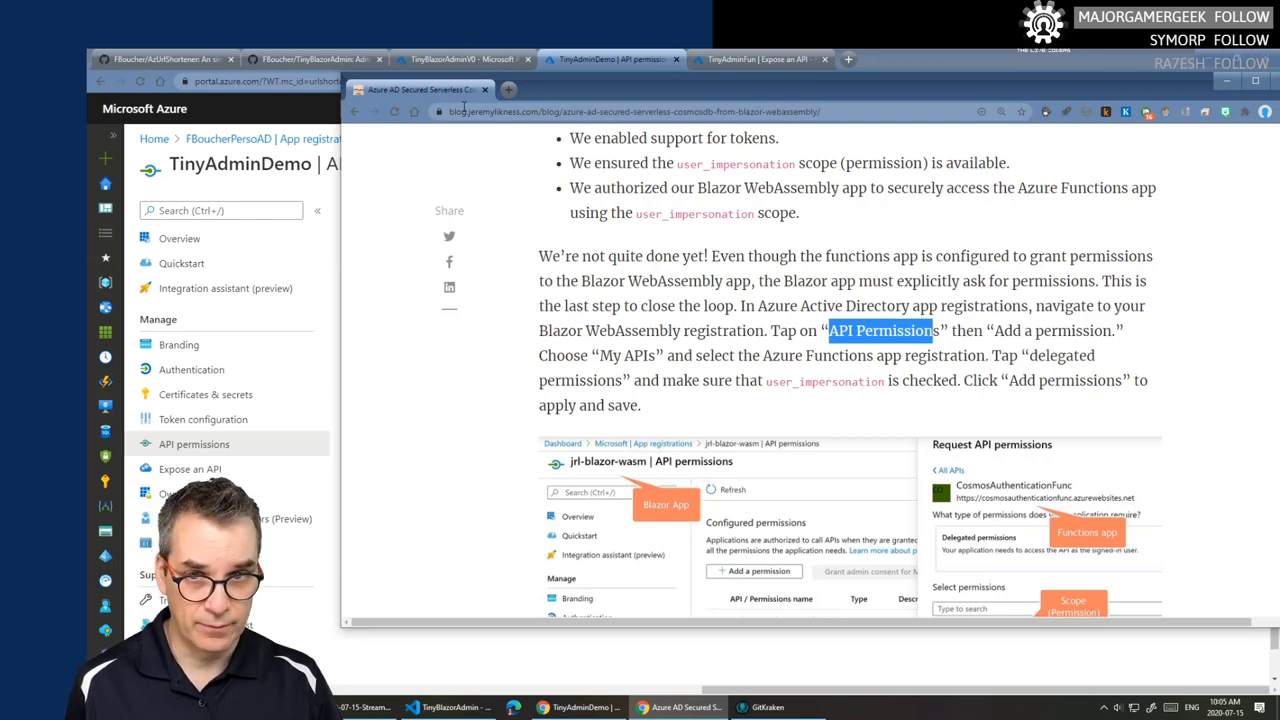
click(610, 59)
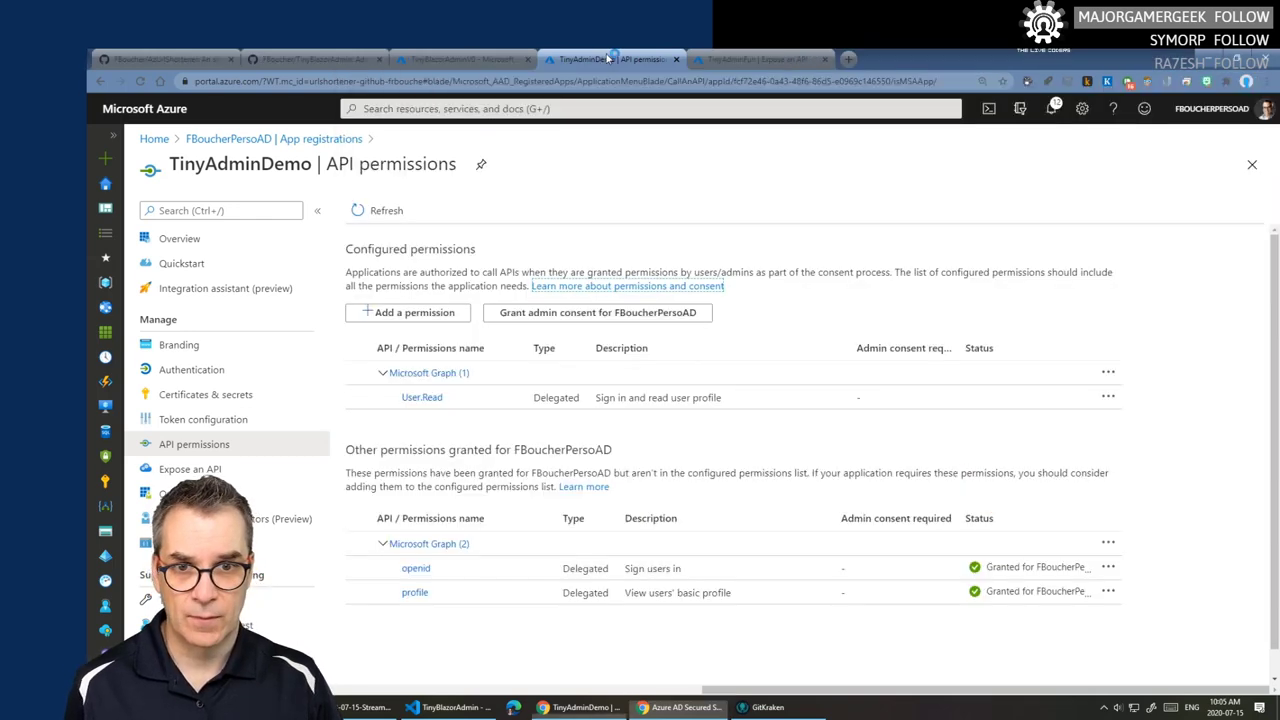
click(414, 313)
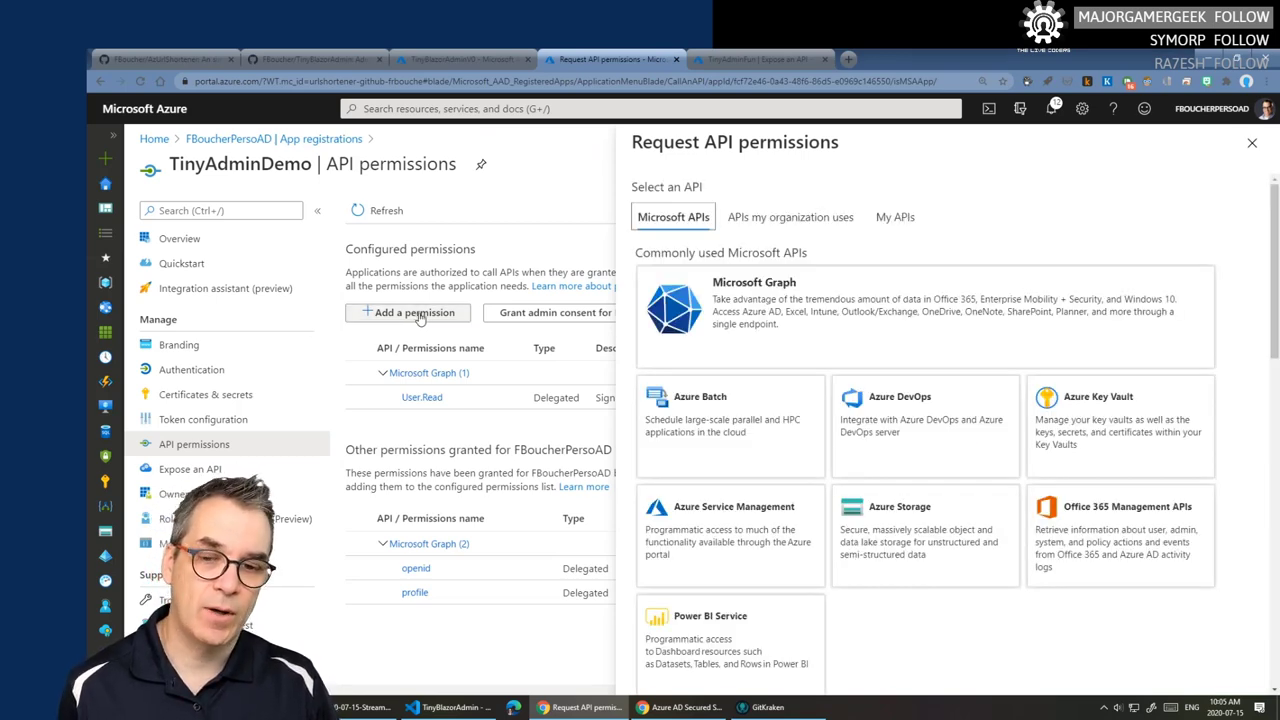
- Check My APIs for TinyAdminDemo (no results), then switch to TinyAdminFun's Expose an API page
click(897, 224)
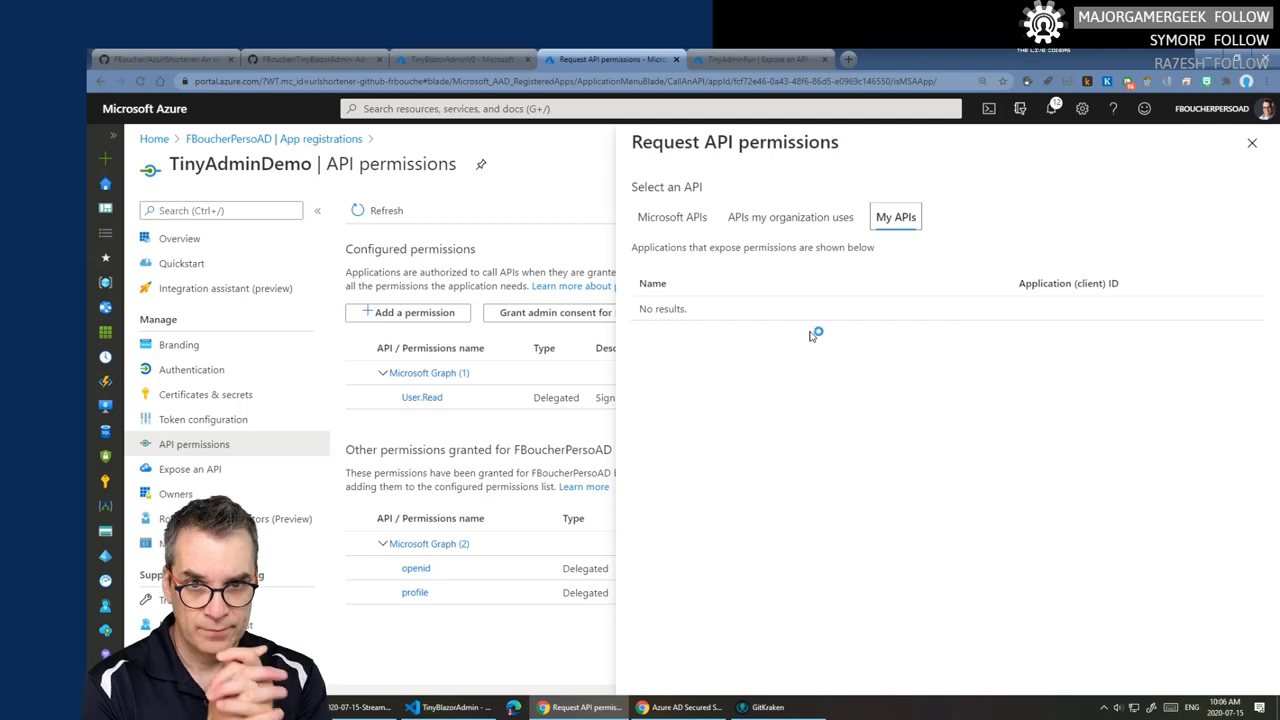
click(752, 59)
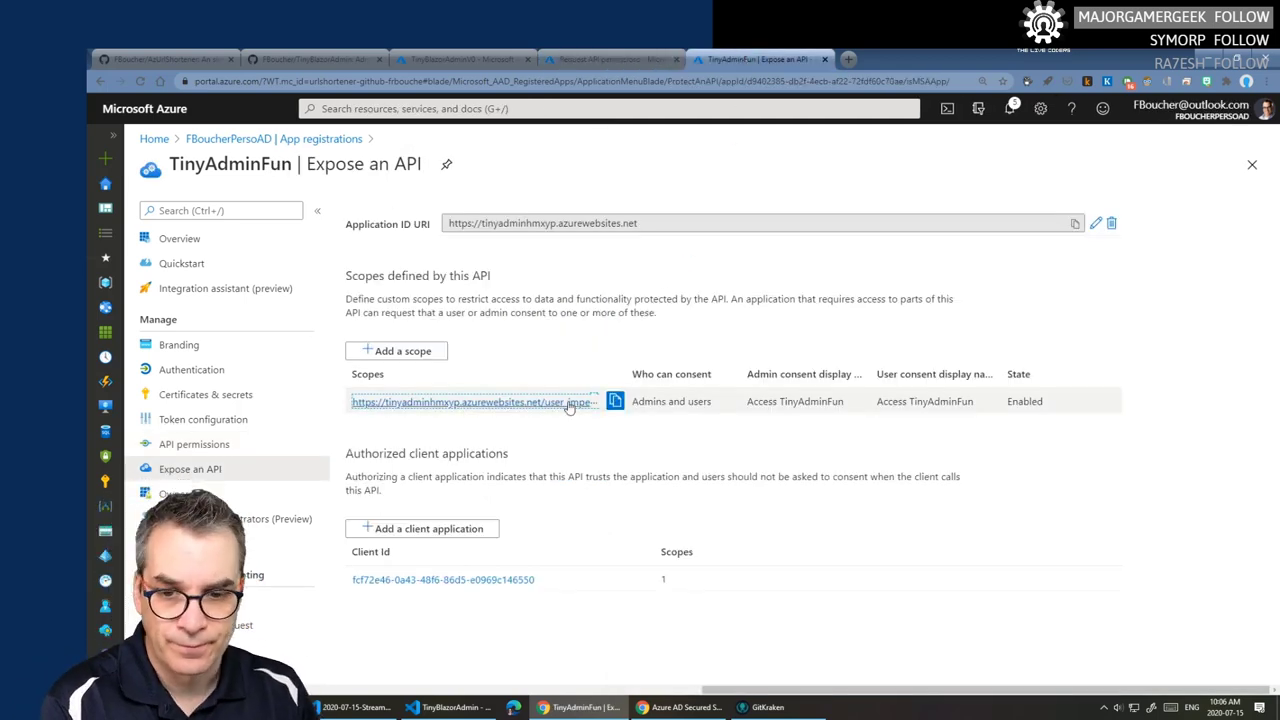
- Find TinyAdminFun under All applications, review its overview, then return to TinyAdminDemo's permission request
click(306, 143)
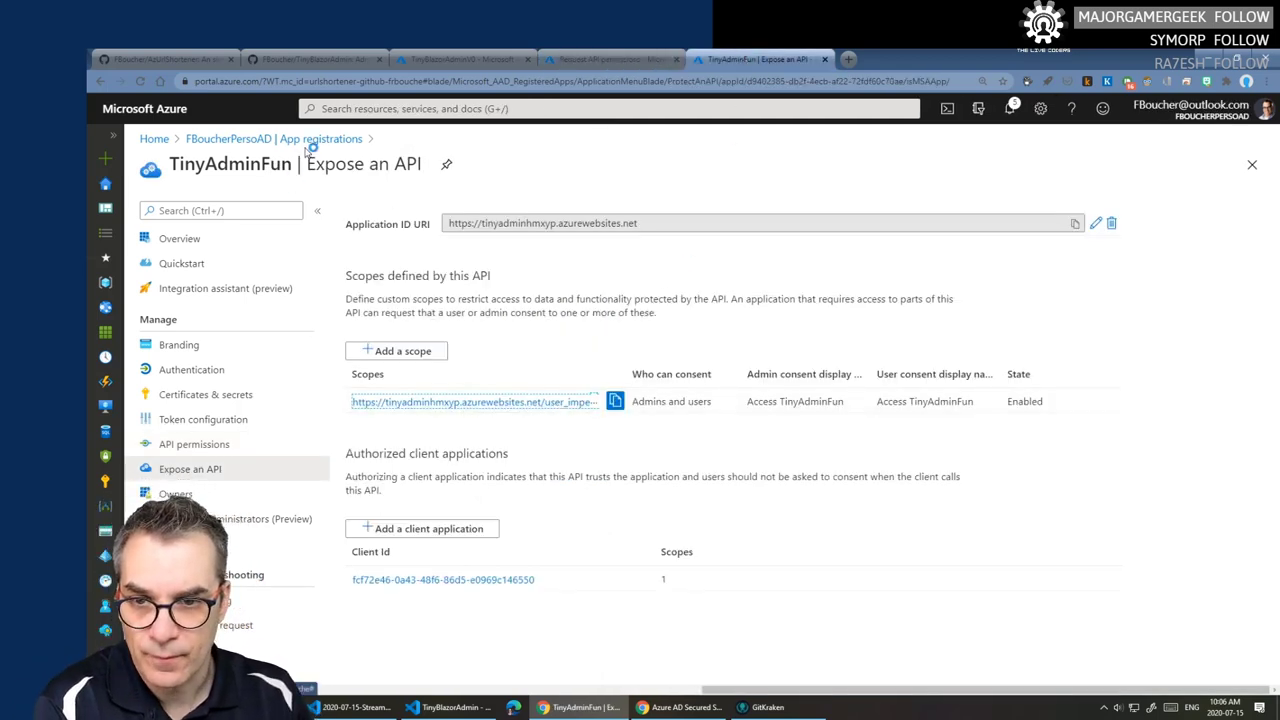
click(308, 143)
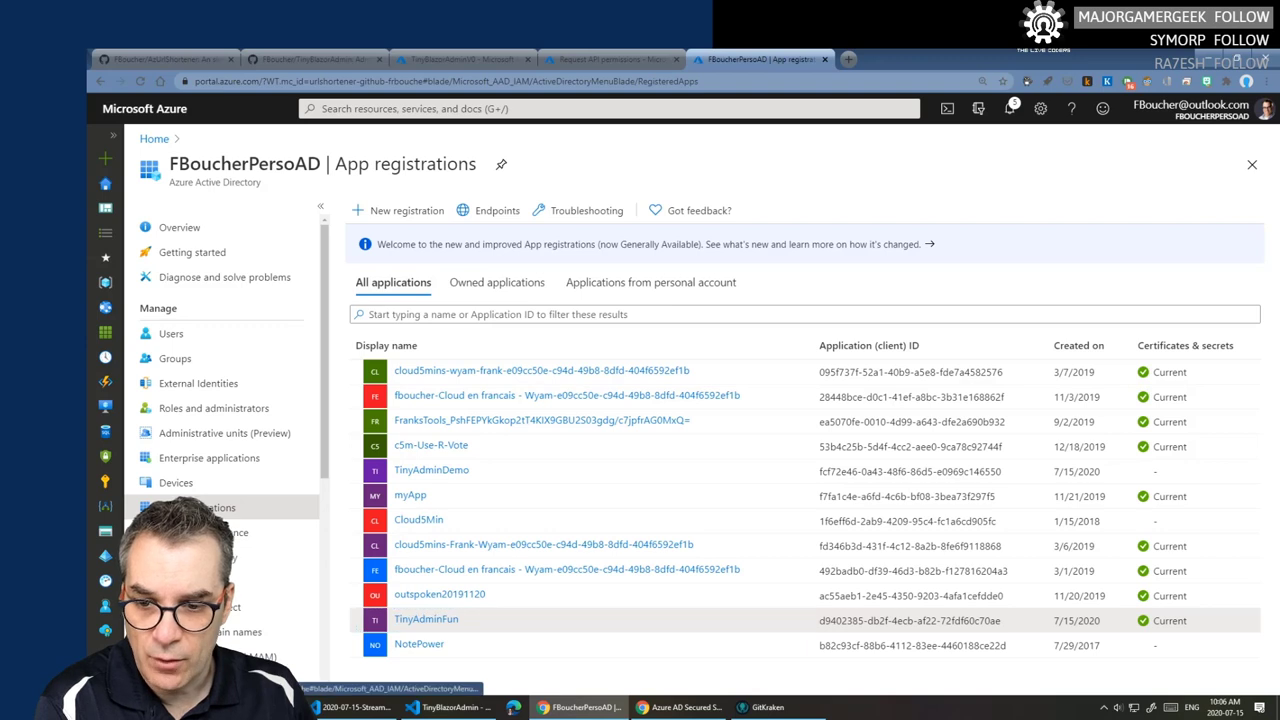
click(498, 283)
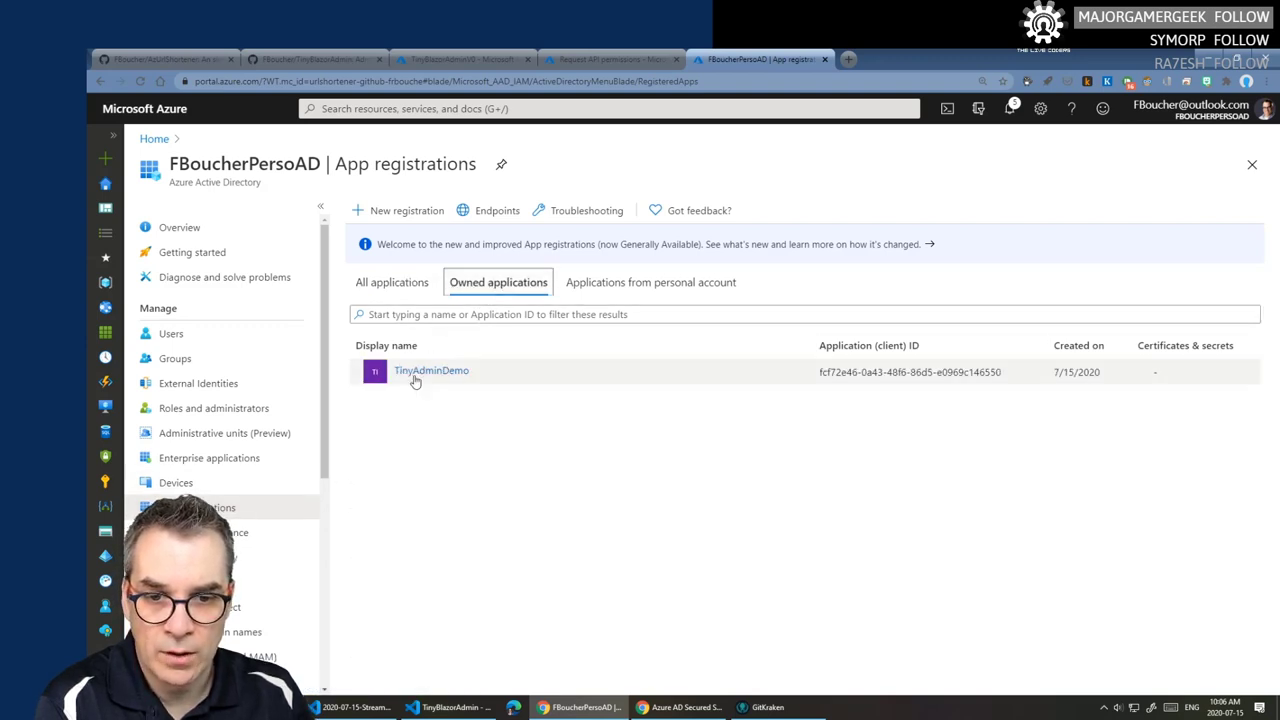
click(385, 285)
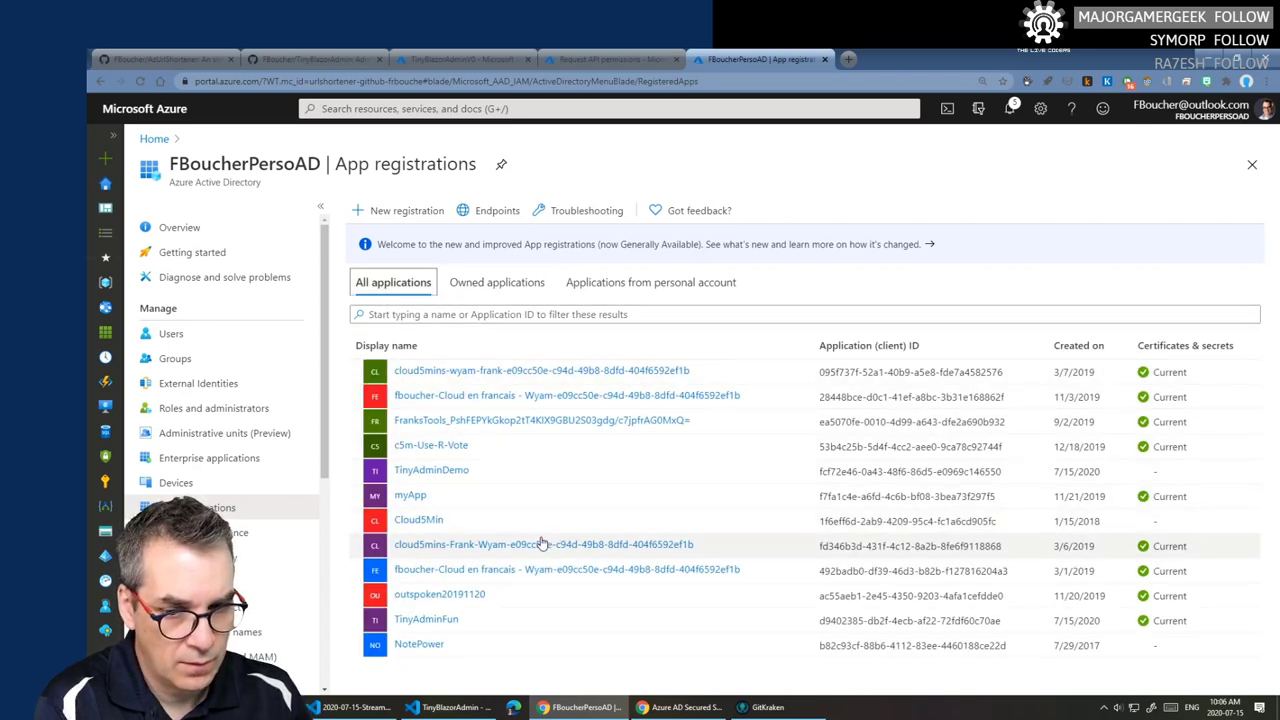
click(428, 620)
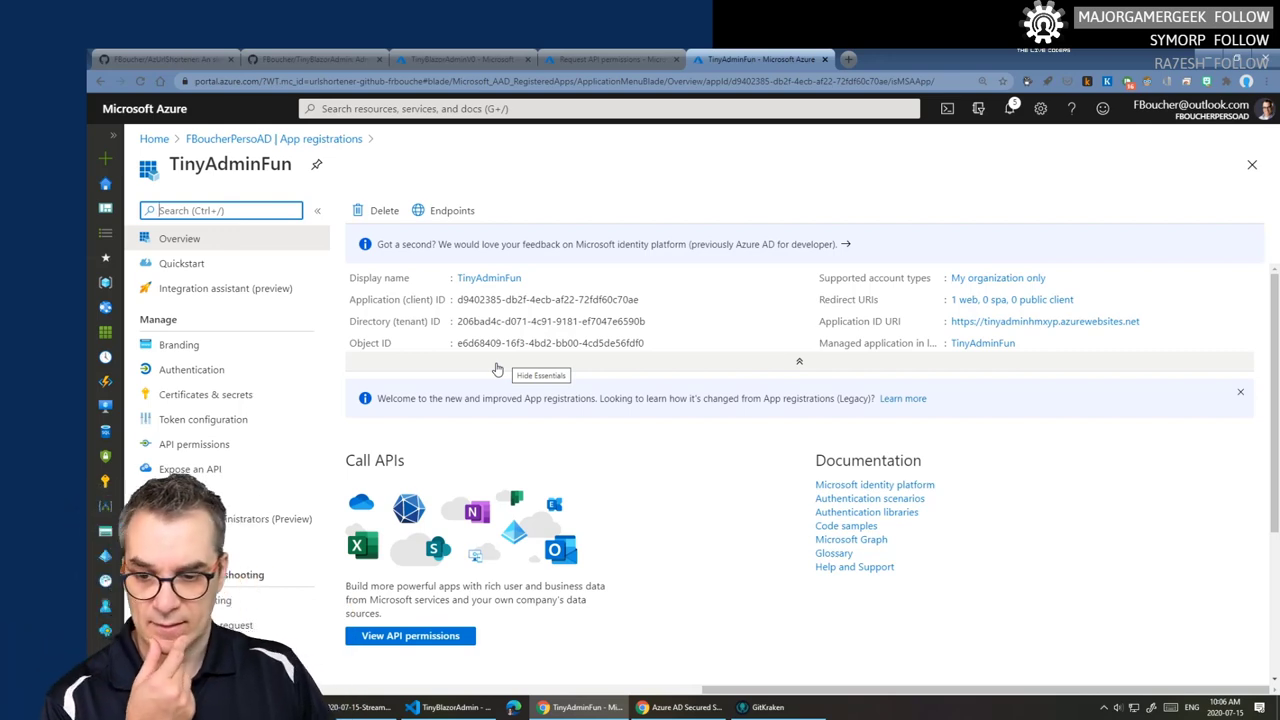
mouse_move(513, 343)
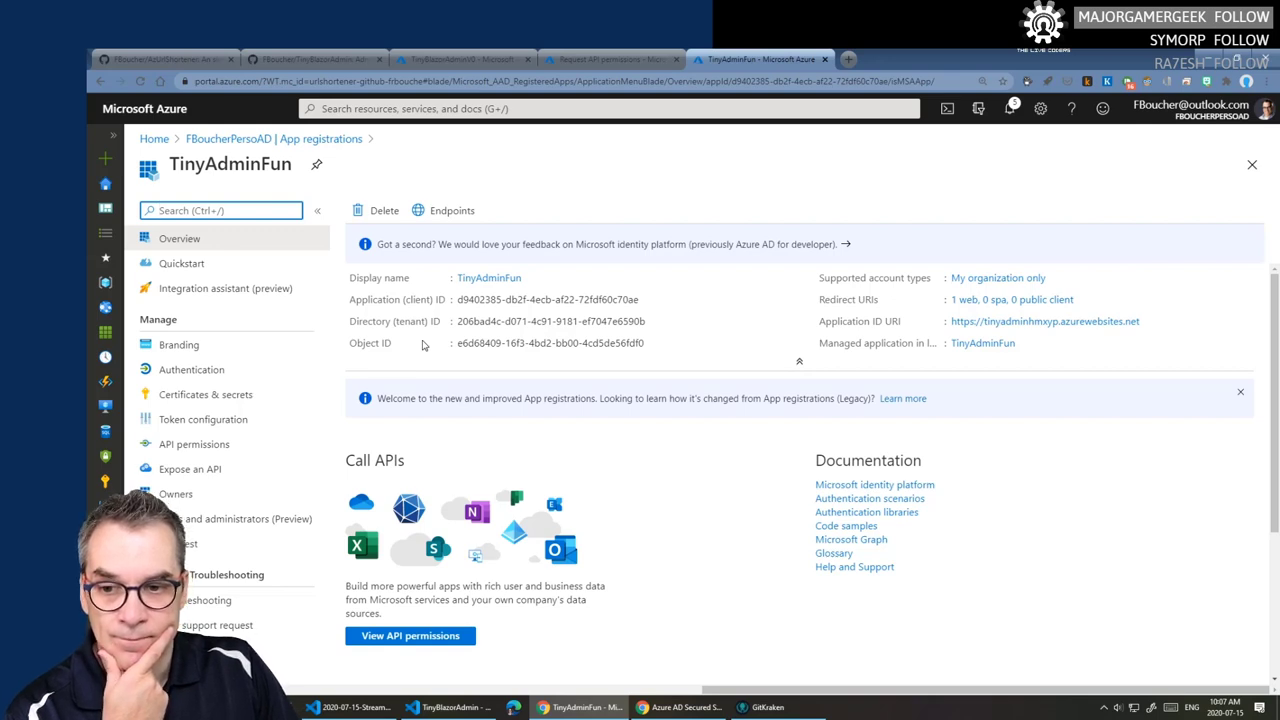
scroll(422, 344, down, 3)
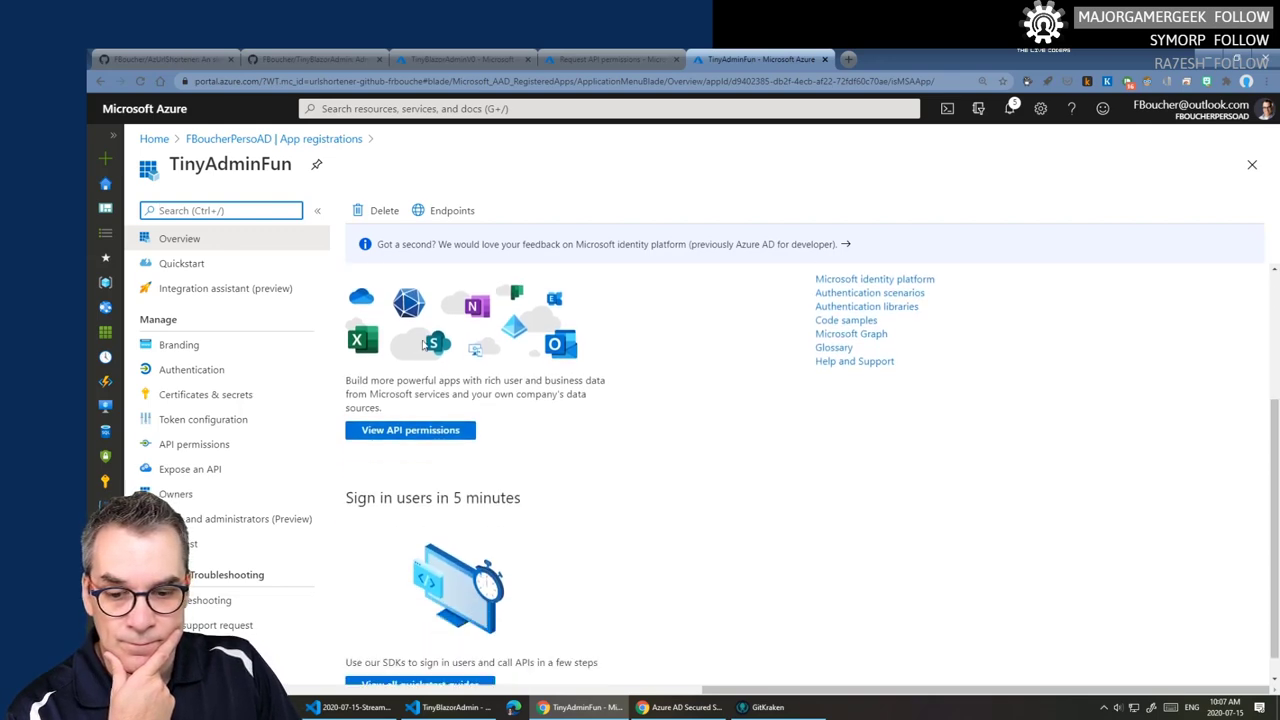
scroll(422, 344, up, 3)
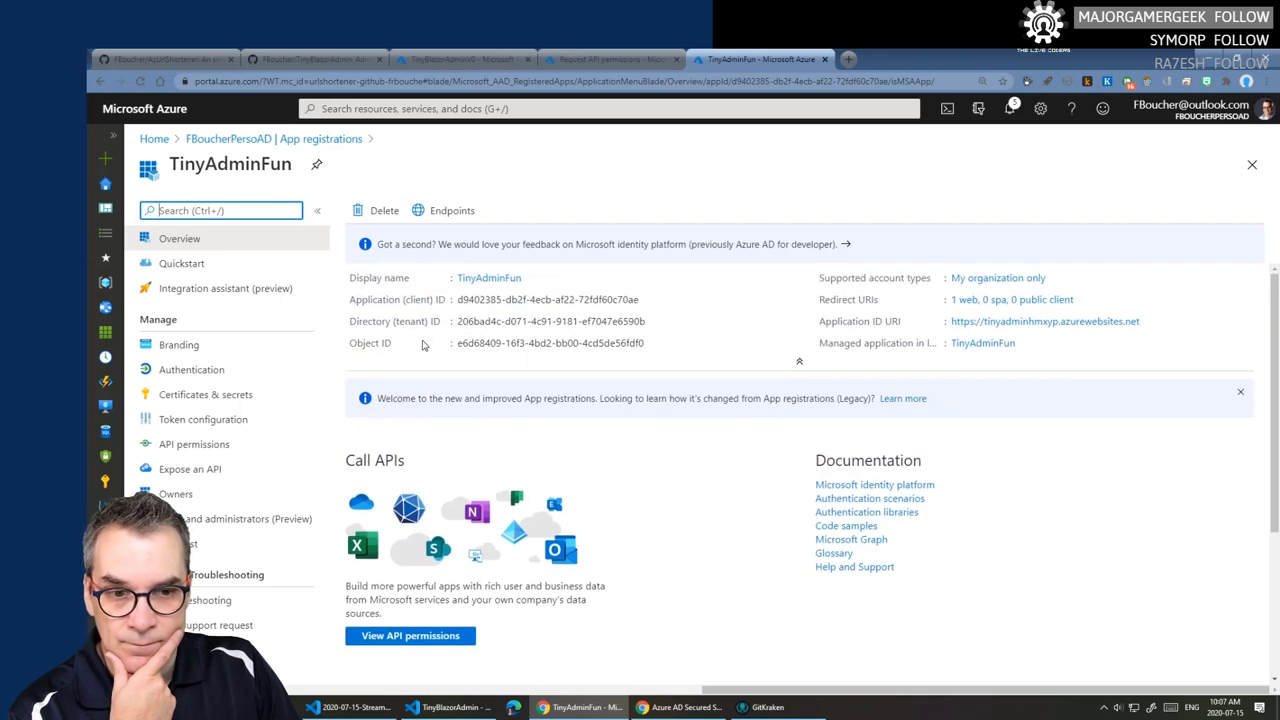
click(608, 60)
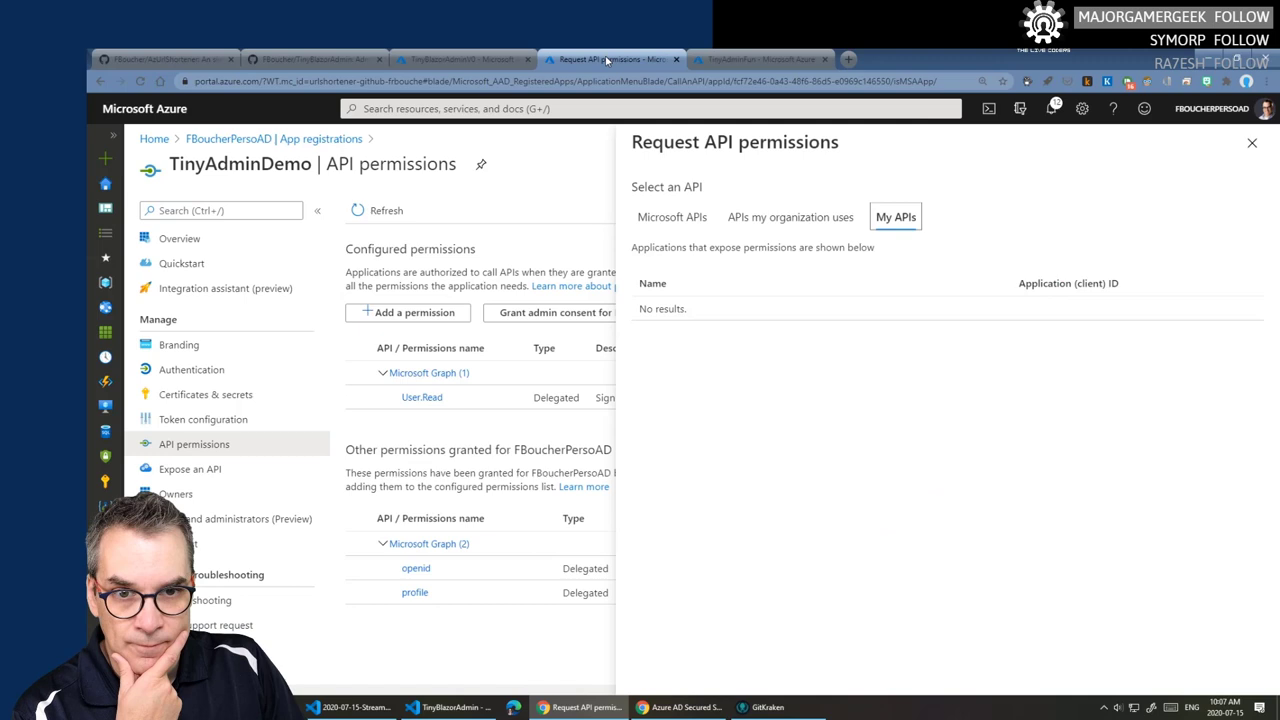
- Open TinyAdminFun from APIs my organization uses to see its delegated permission options
click(745, 60)
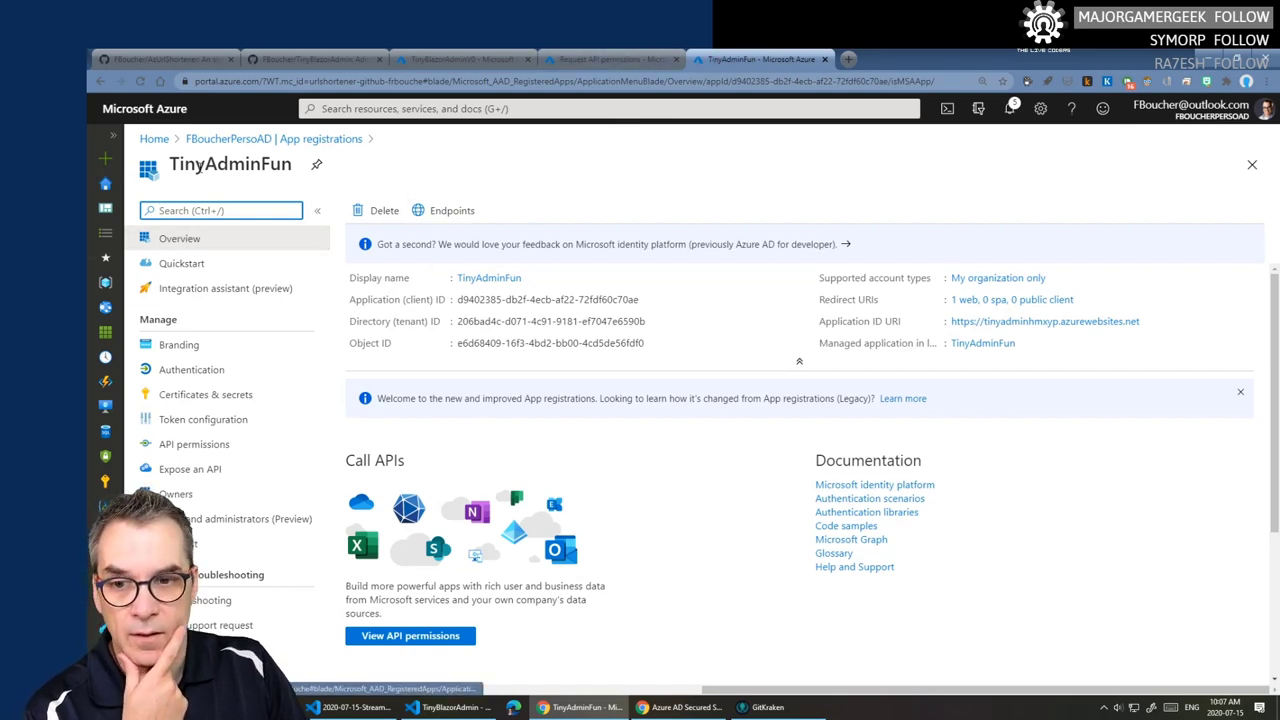
click(582, 57)
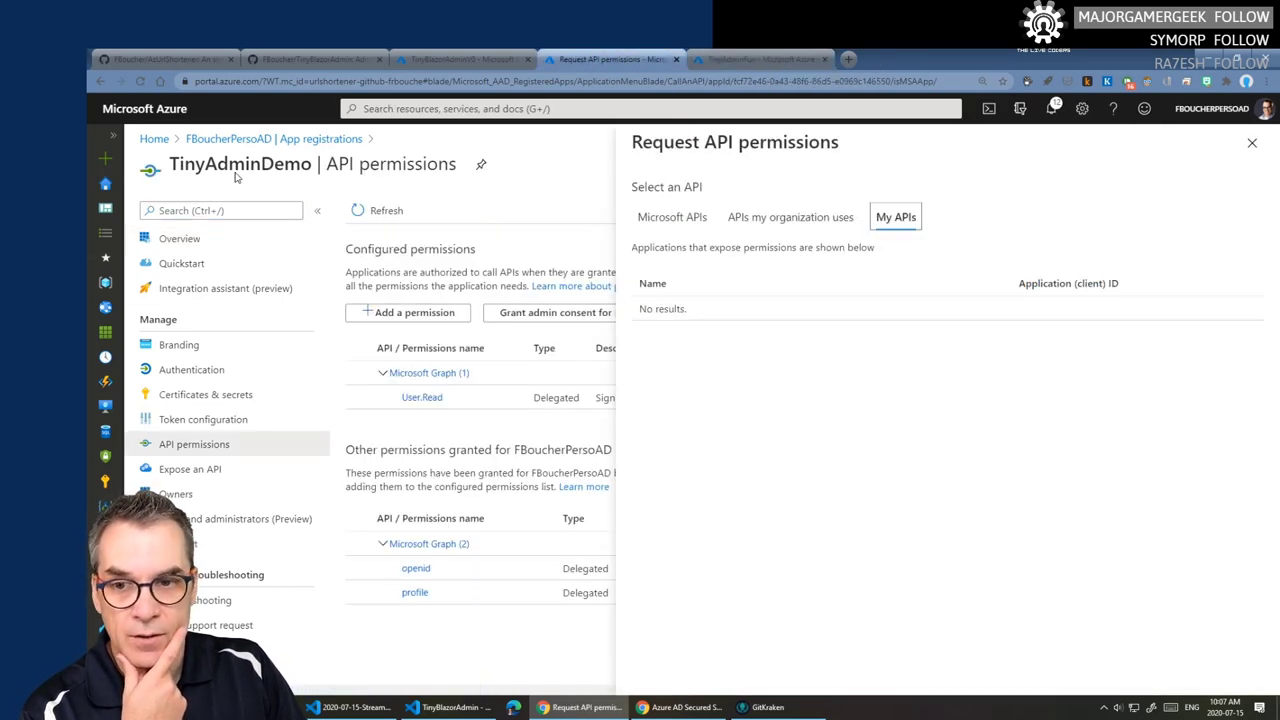
click(799, 221)
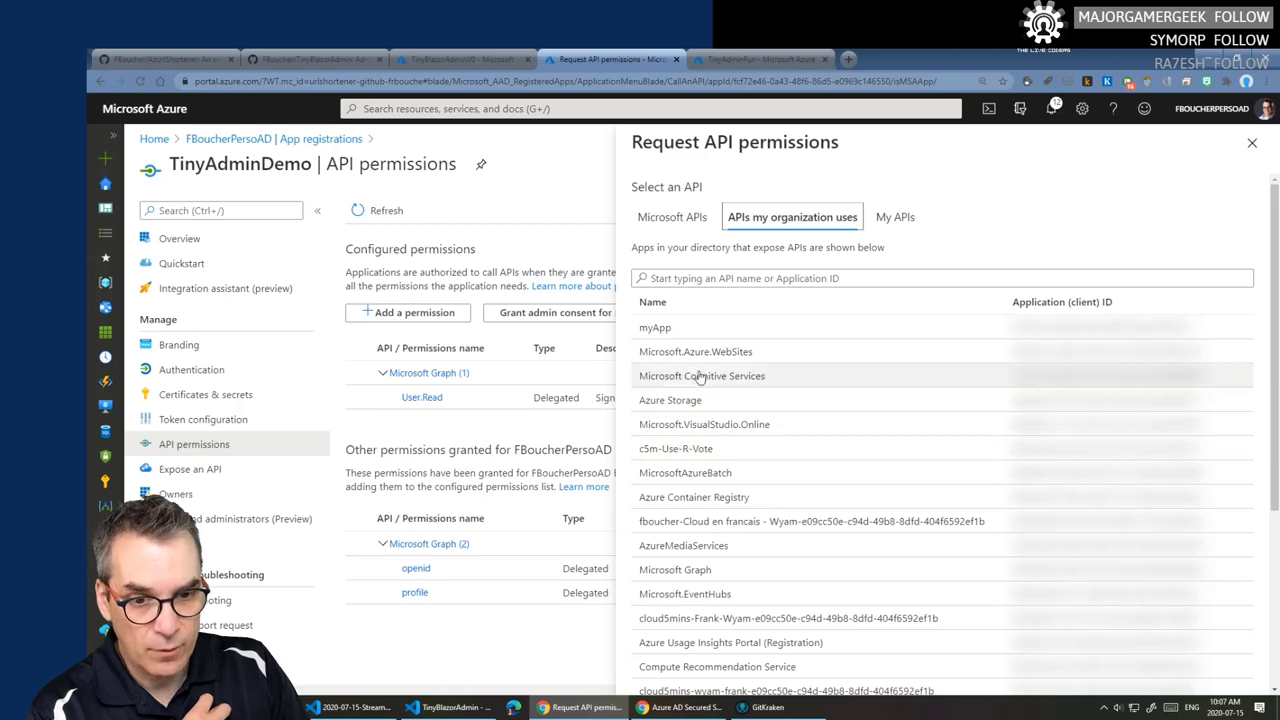
scroll(733, 387, down, 1)
scroll(733, 387, down, 2)
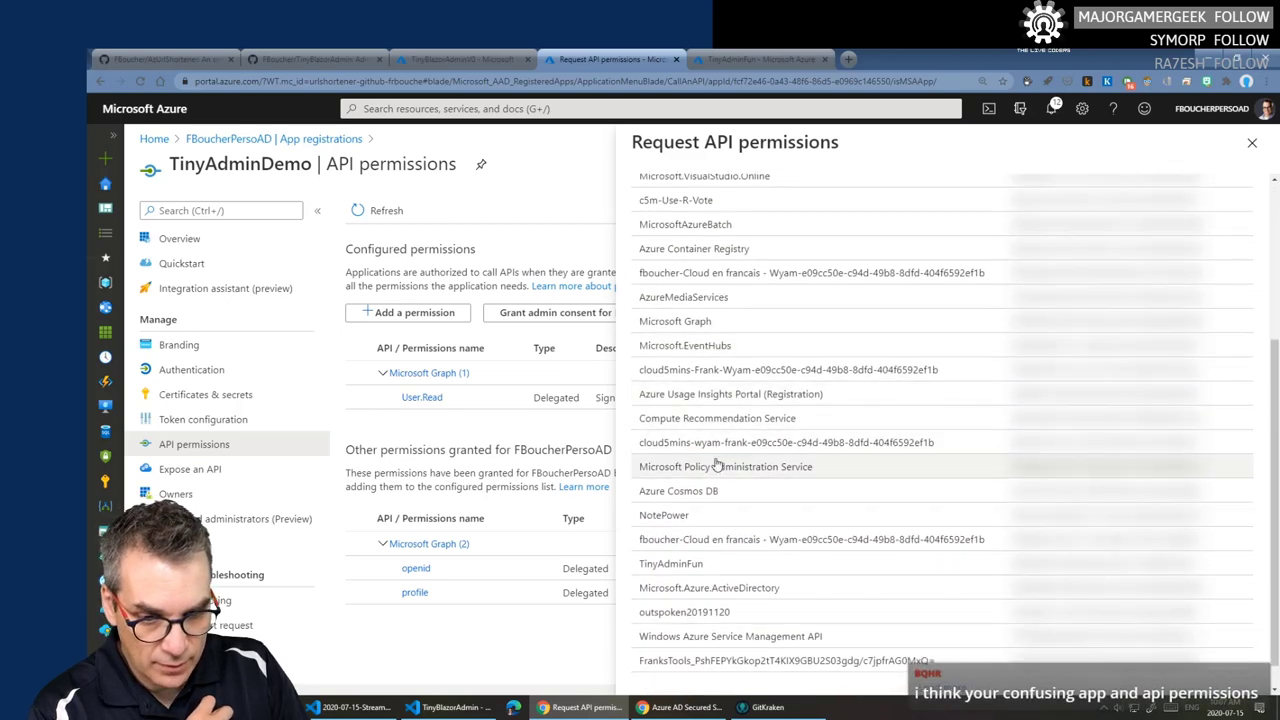
click(672, 566)
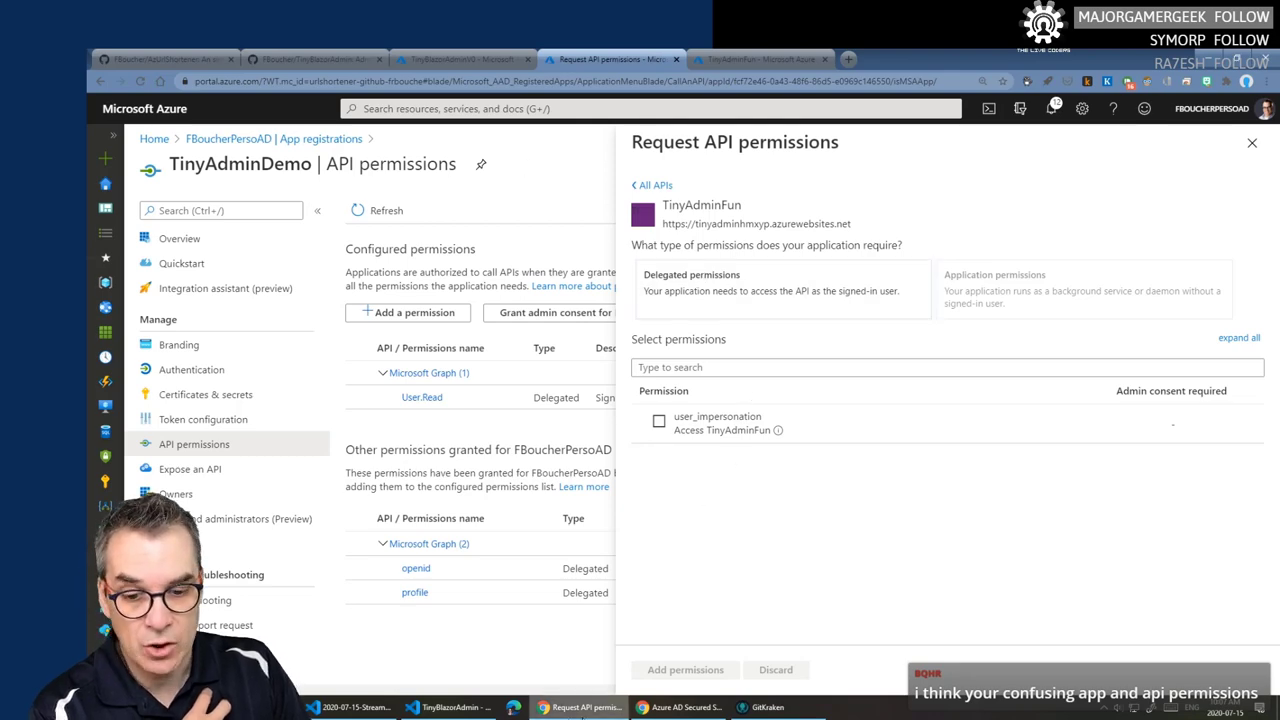
- Compare with the blog's My APIs step, then return to the permission request
click(680, 708)
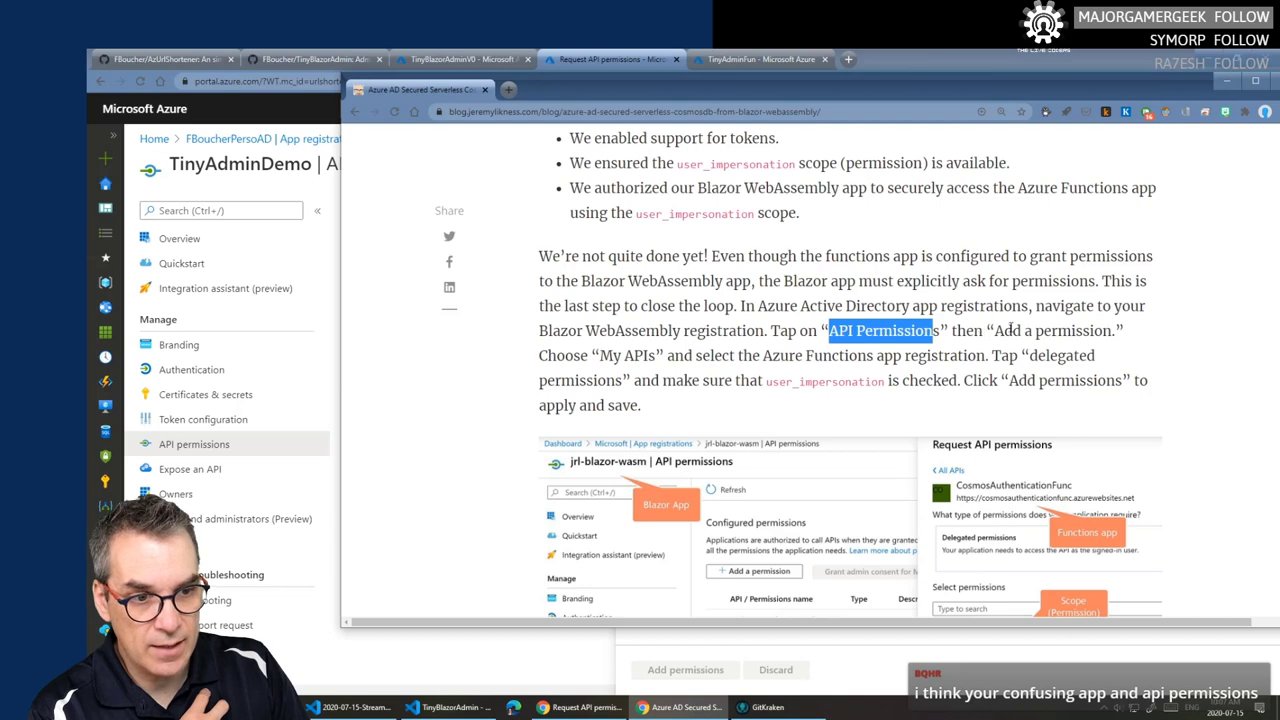
drag(602, 355, 658, 356)
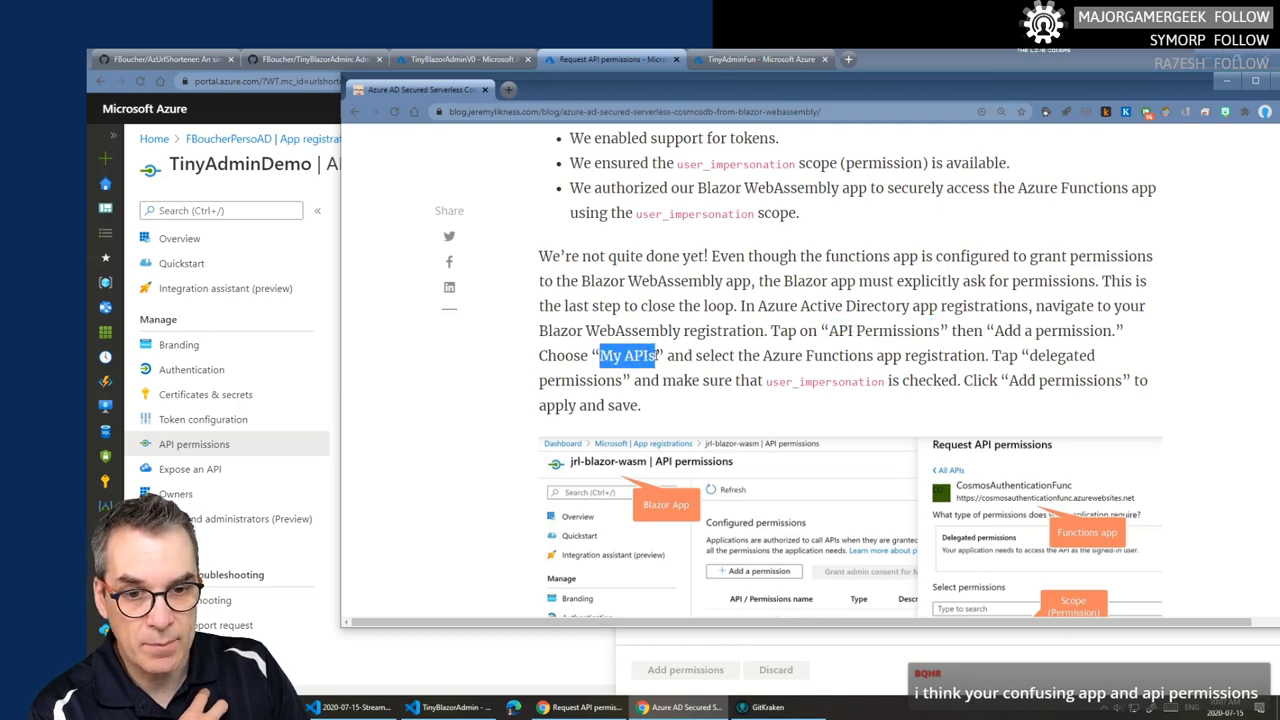
click(630, 60)
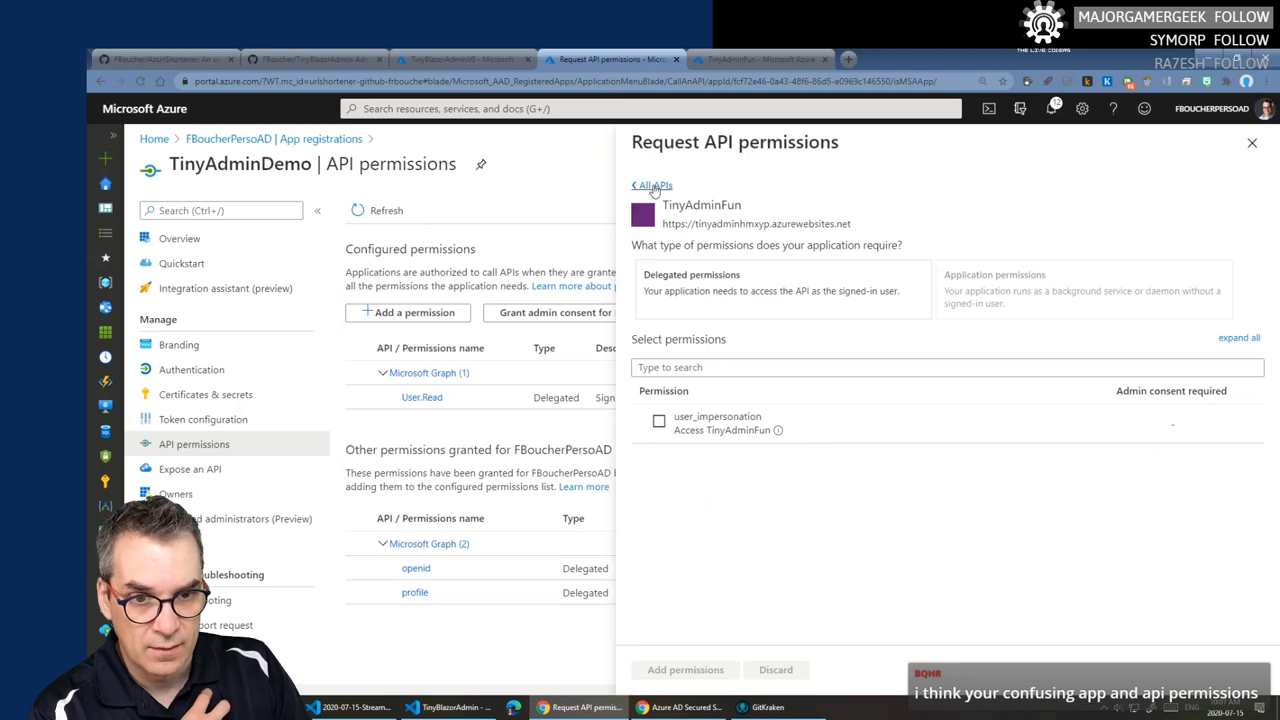
- Retry My APIs (still empty), reopen TinyAdminFun from organization APIs, then go to TinyAdminFun's registration
click(652, 185)
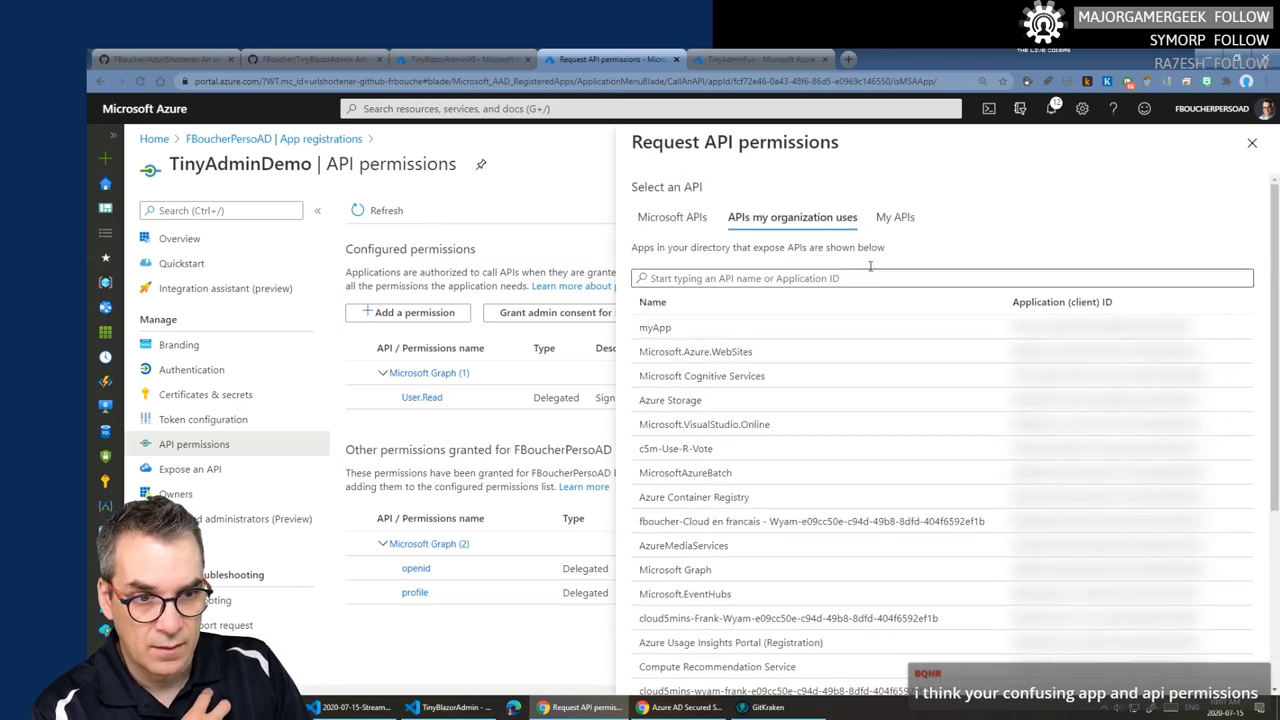
click(885, 224)
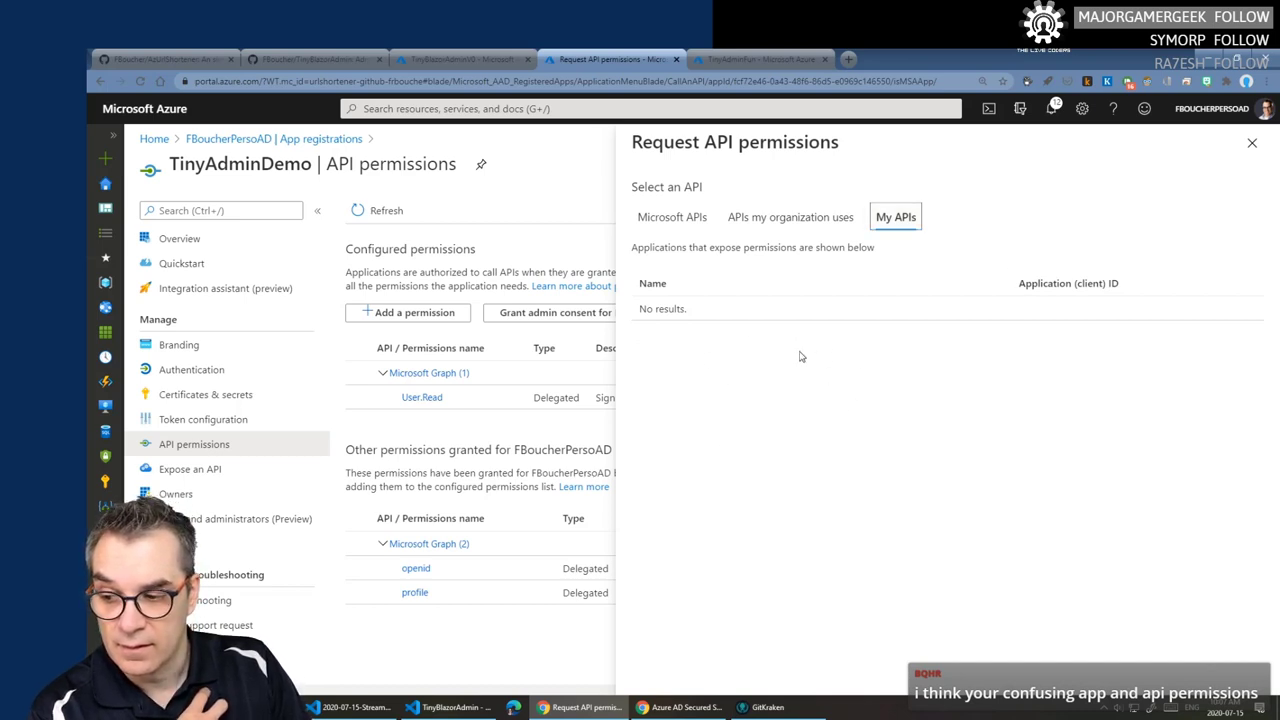
click(768, 224)
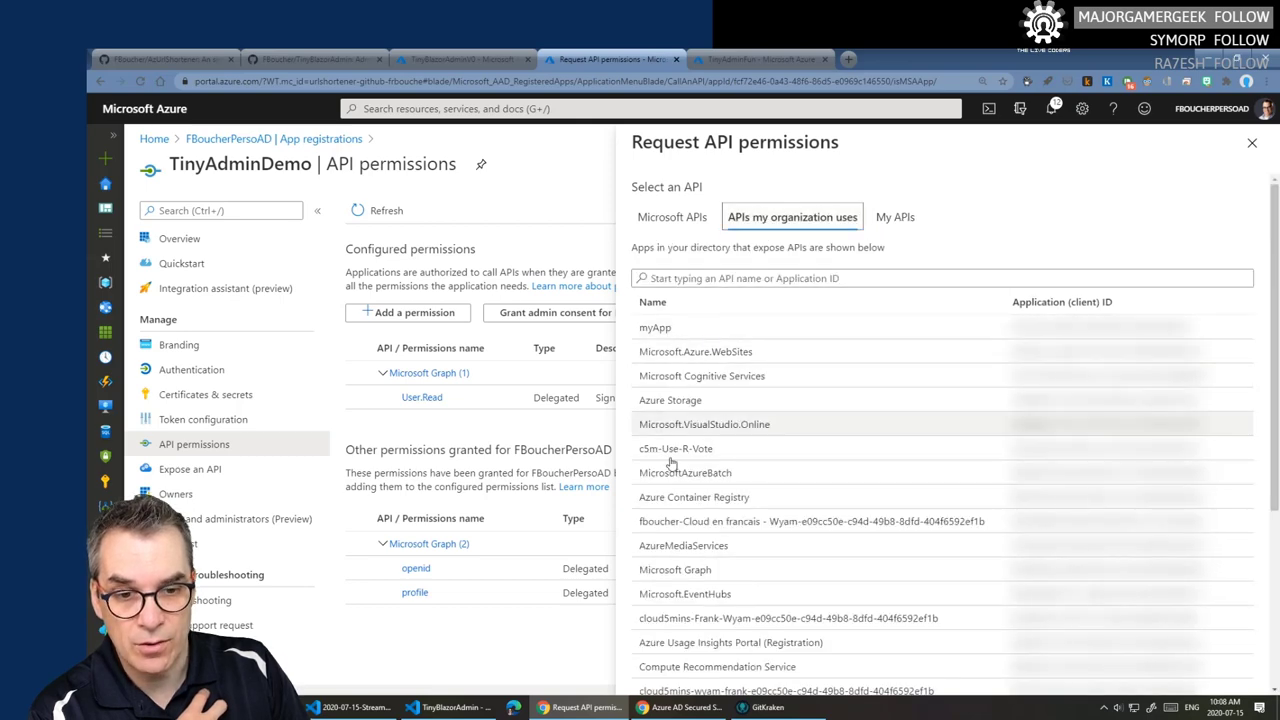
scroll(680, 540, down, 1)
scroll(688, 538, down, 2)
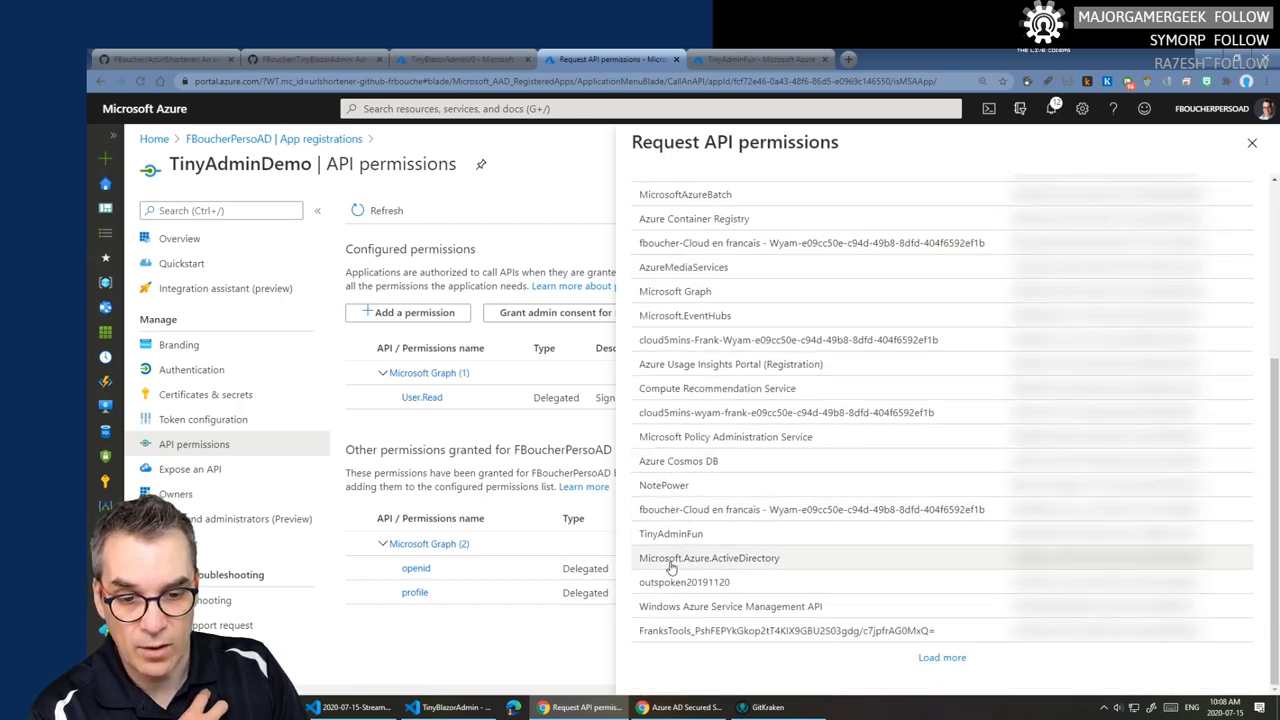
click(680, 534)
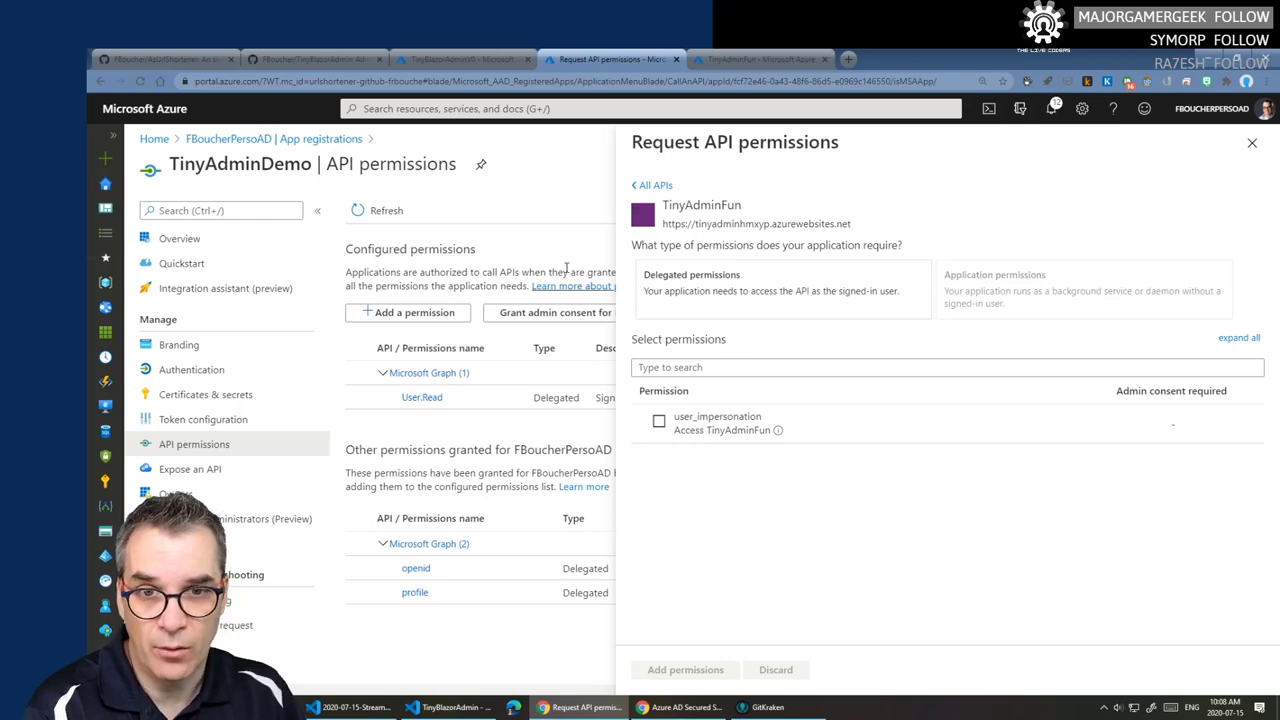
click(763, 58)
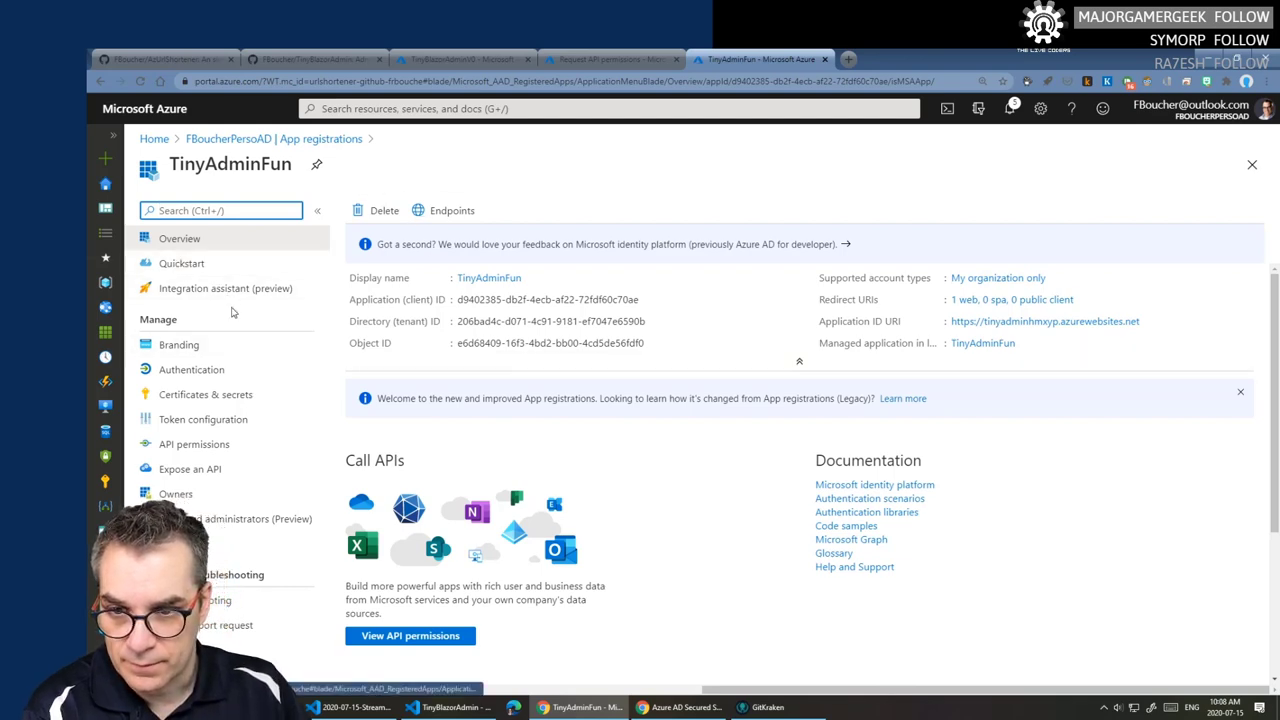
- Add your own account as an owner of TinyAdminFun
click(176, 494)
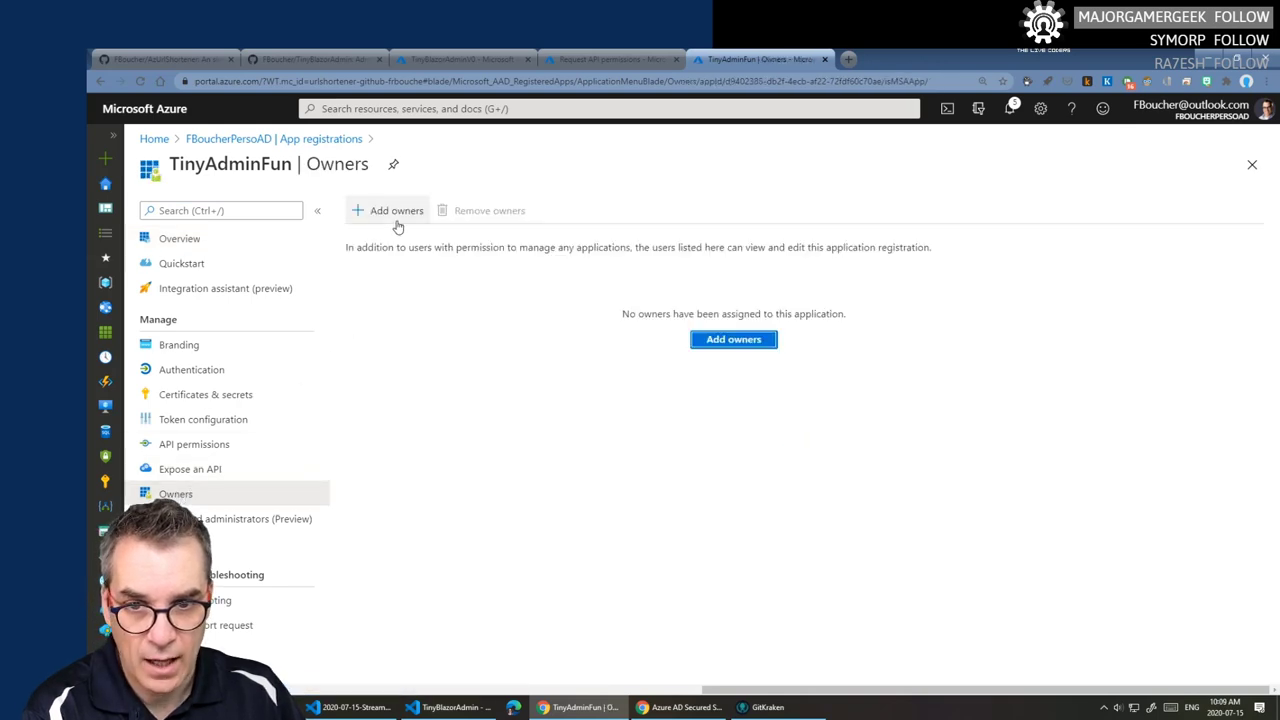
click(396, 212)
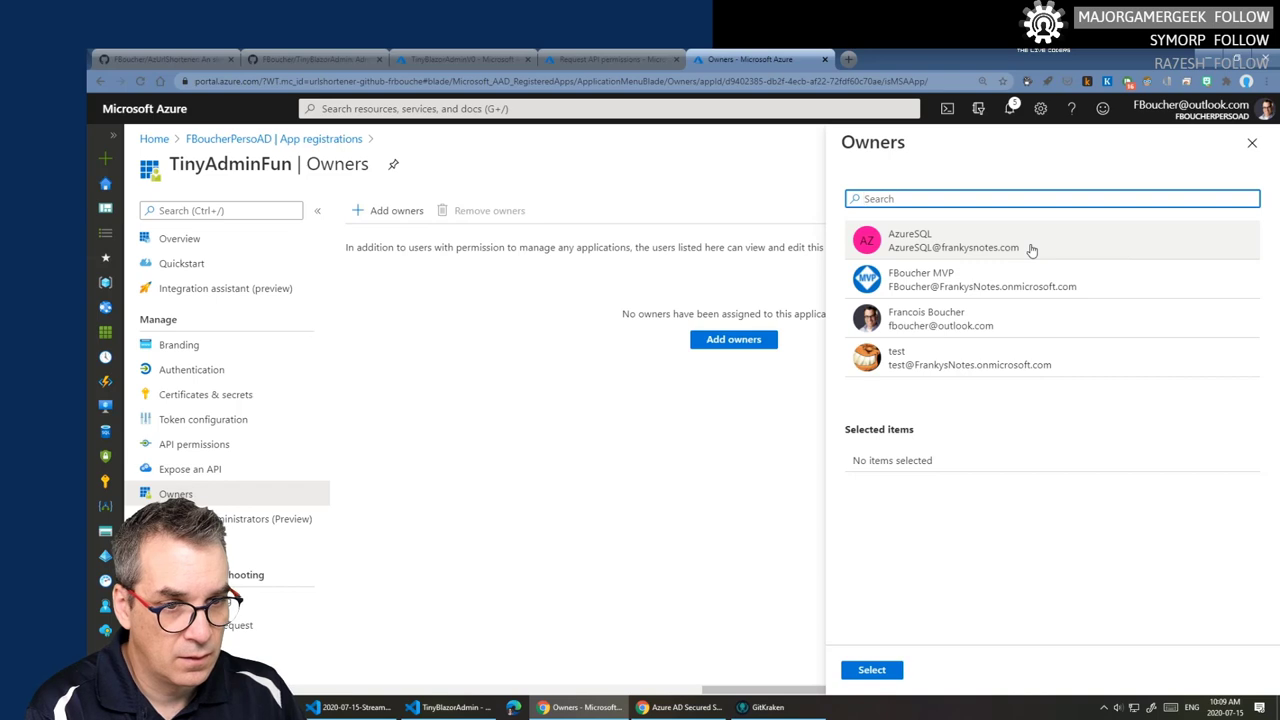
click(895, 318)
click(870, 670)
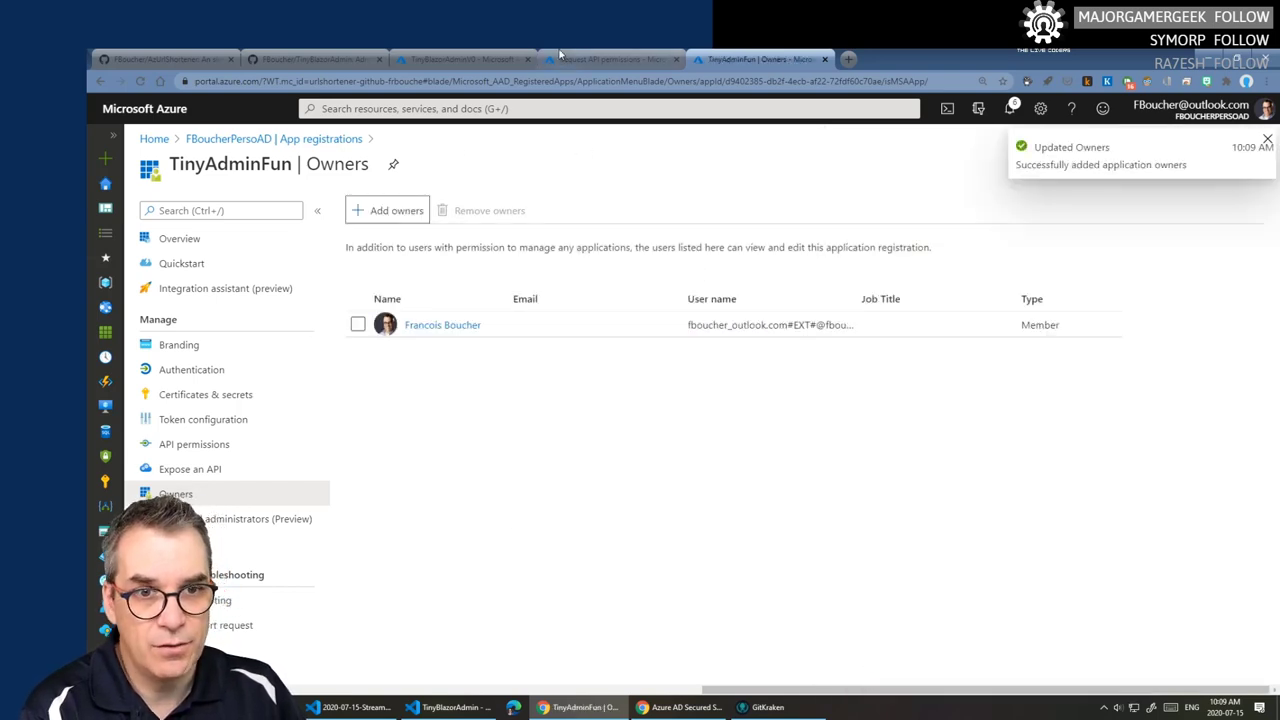
- Open TinyAdminFun, now listed under My APIs, in TinyAdminDemo's permission request
click(562, 57)
click(655, 192)
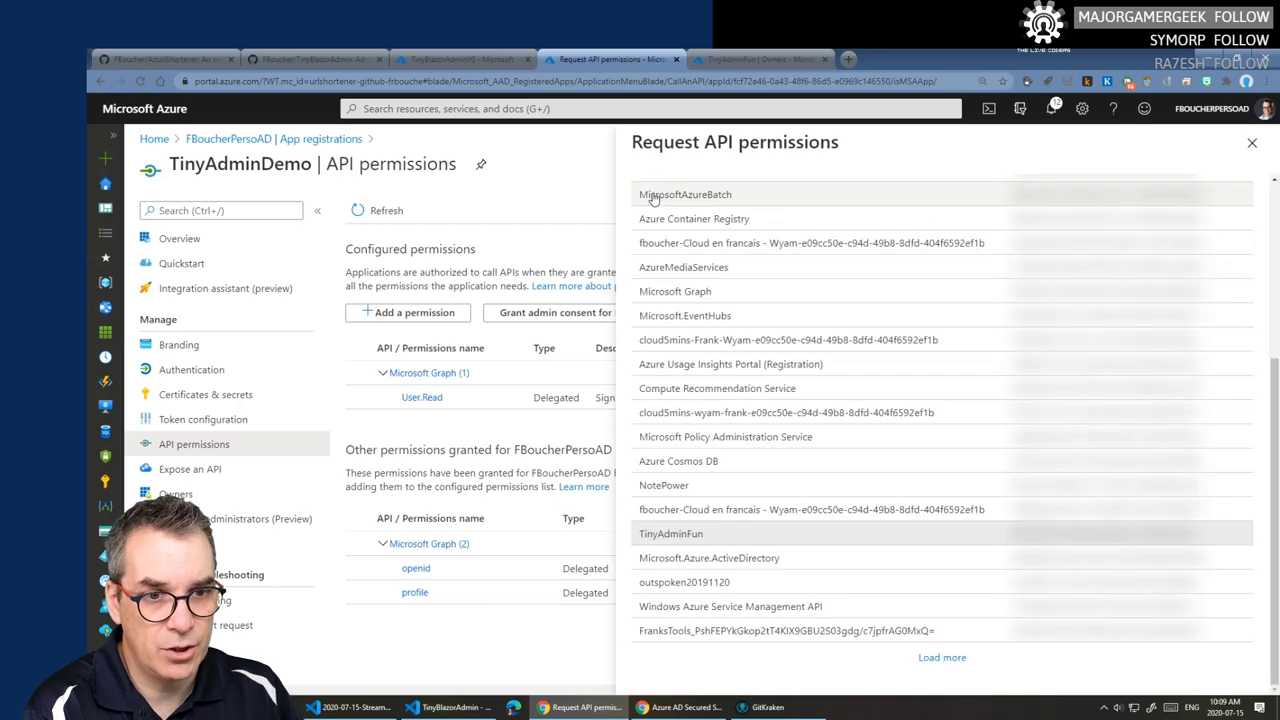
click(895, 217)
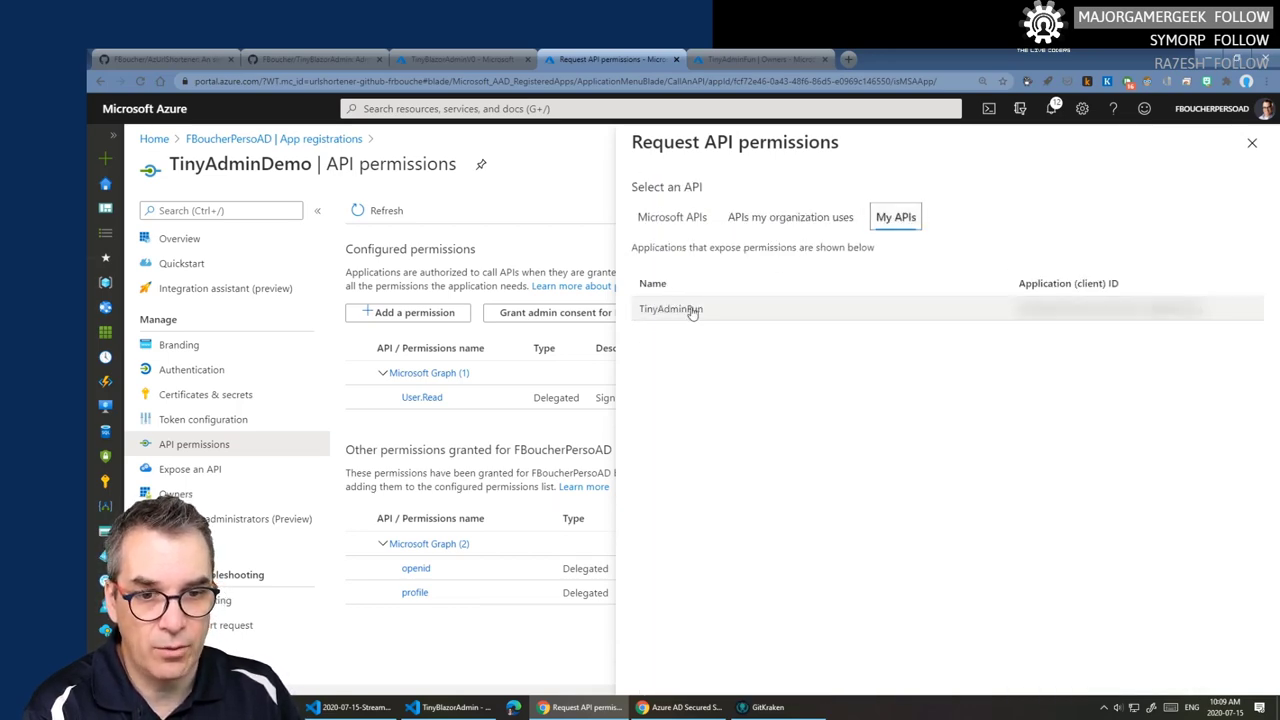
click(690, 310)
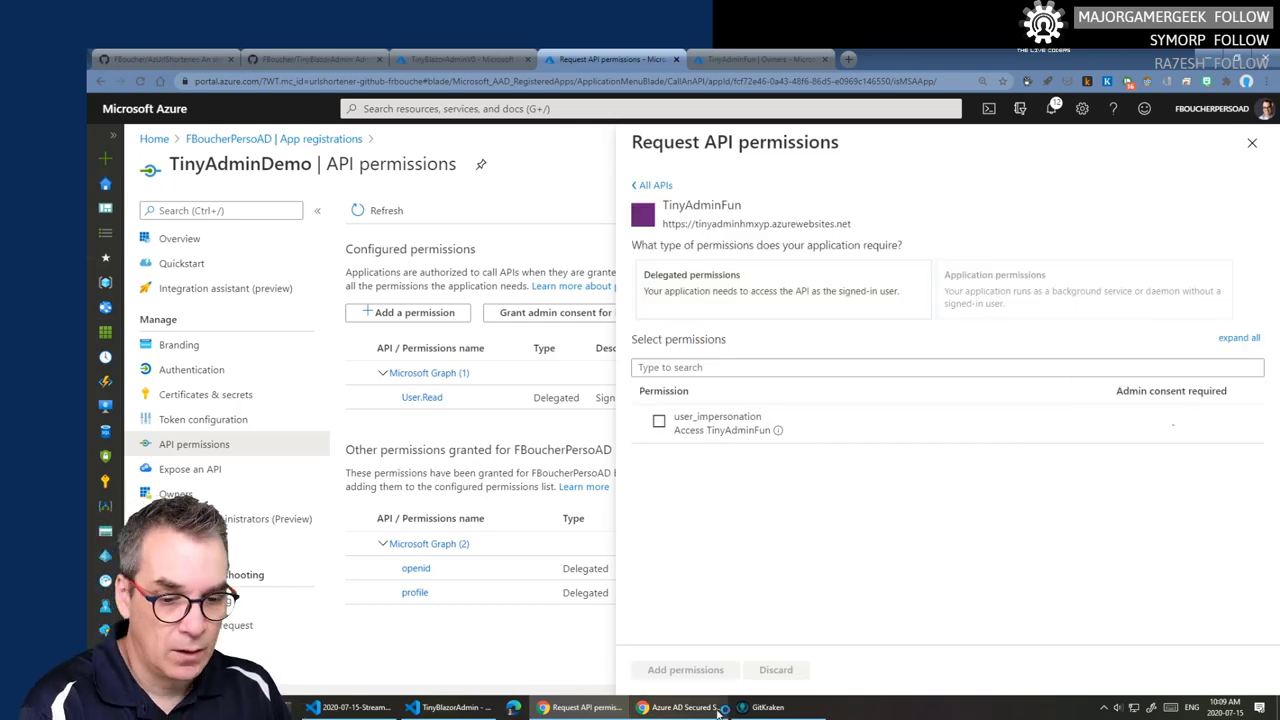
- Tick TinyAdminFun's delegated user_impersonation permission and bring the blog tutorial back up
click(659, 422)
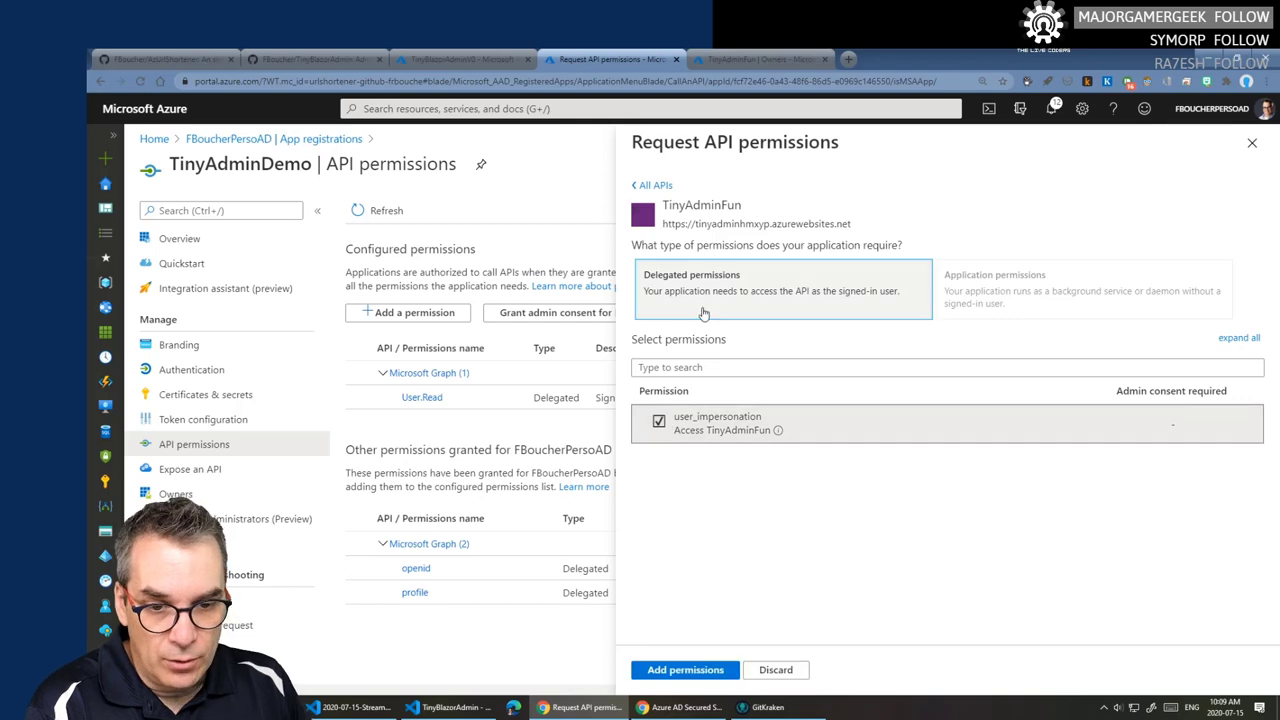
click(700, 710)
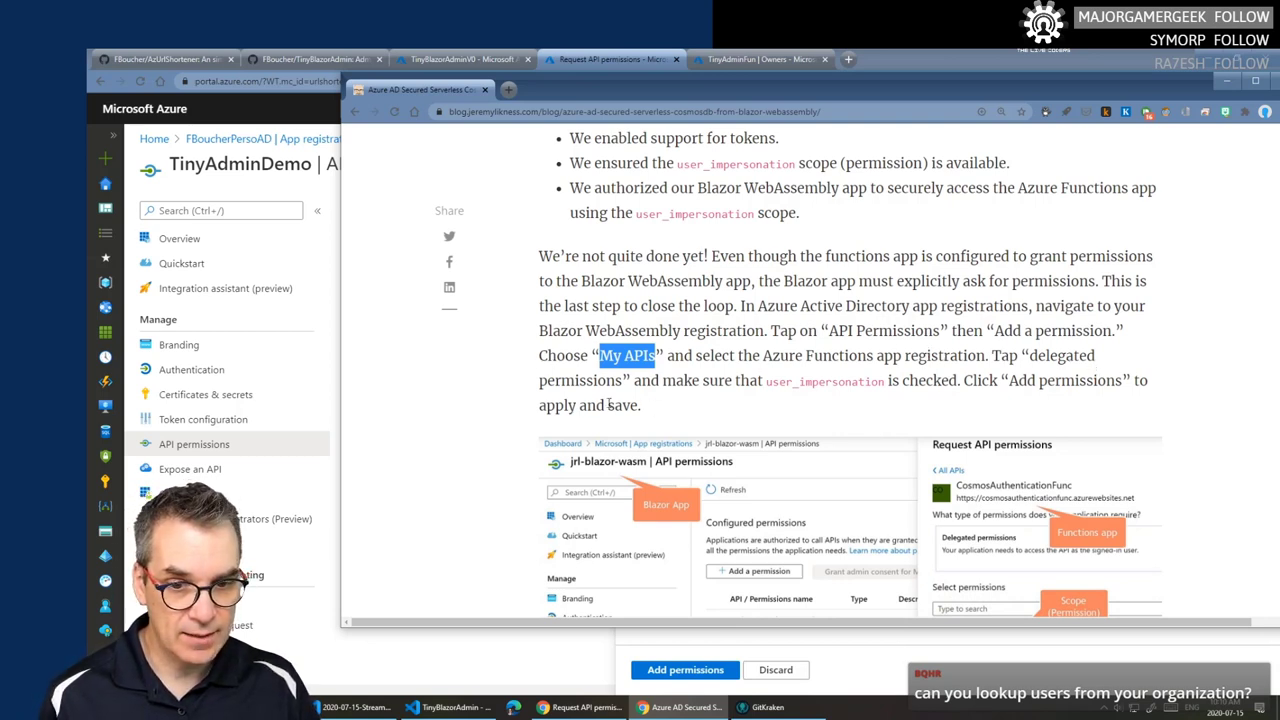
- Move the blog window aside and add TinyAdminFun's delegated user_impersonation permission to TinyAdminDemo
drag(934, 84, 792, 128)
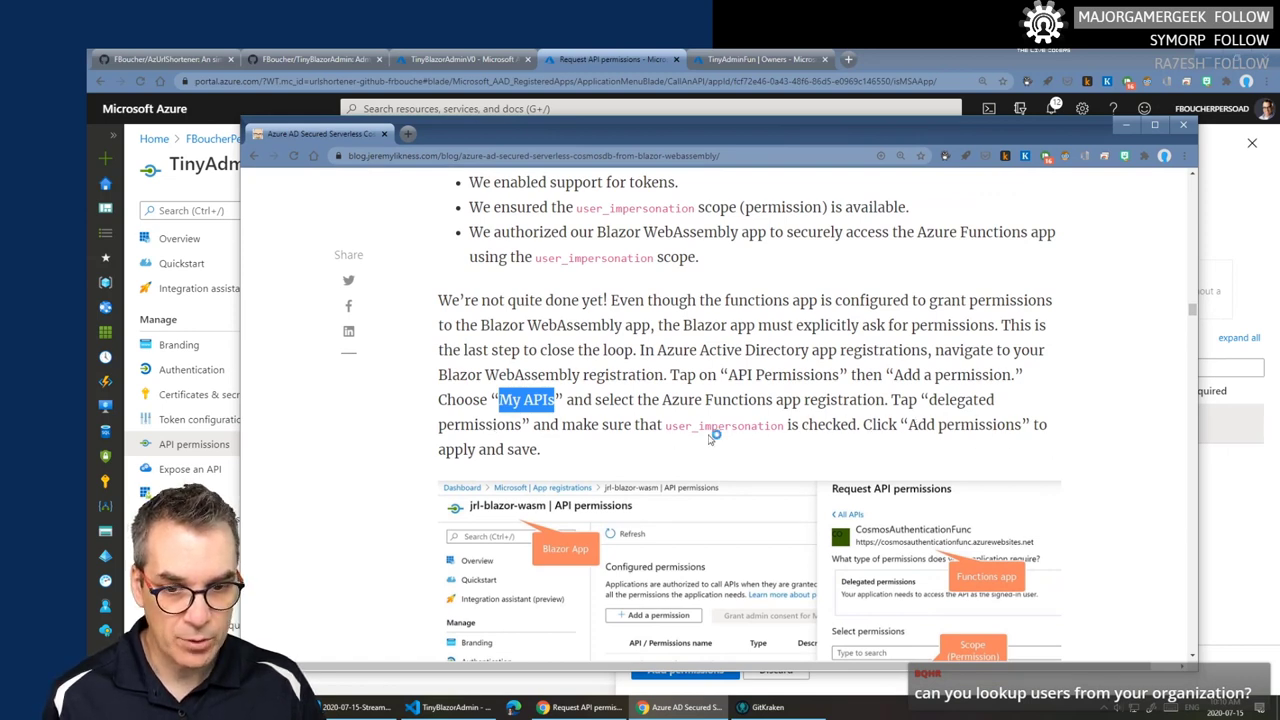
drag(788, 140, 843, 565)
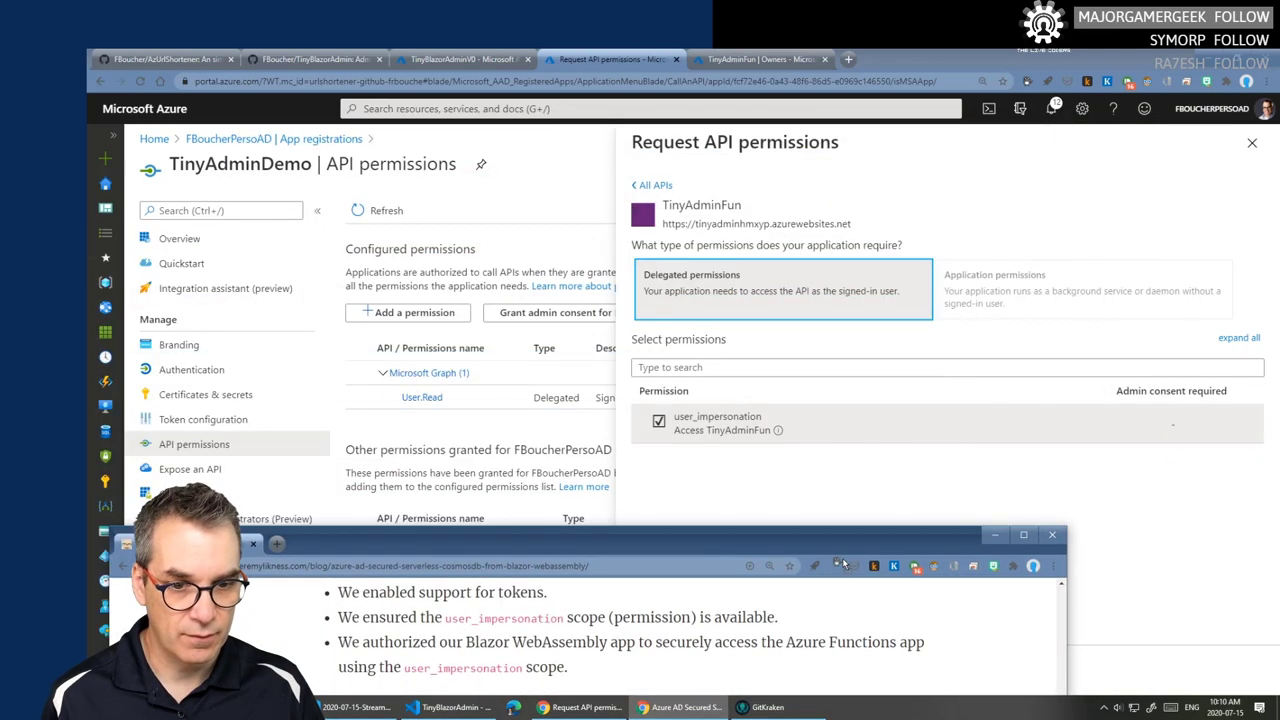
drag(740, 537, 853, 97)
click(617, 61)
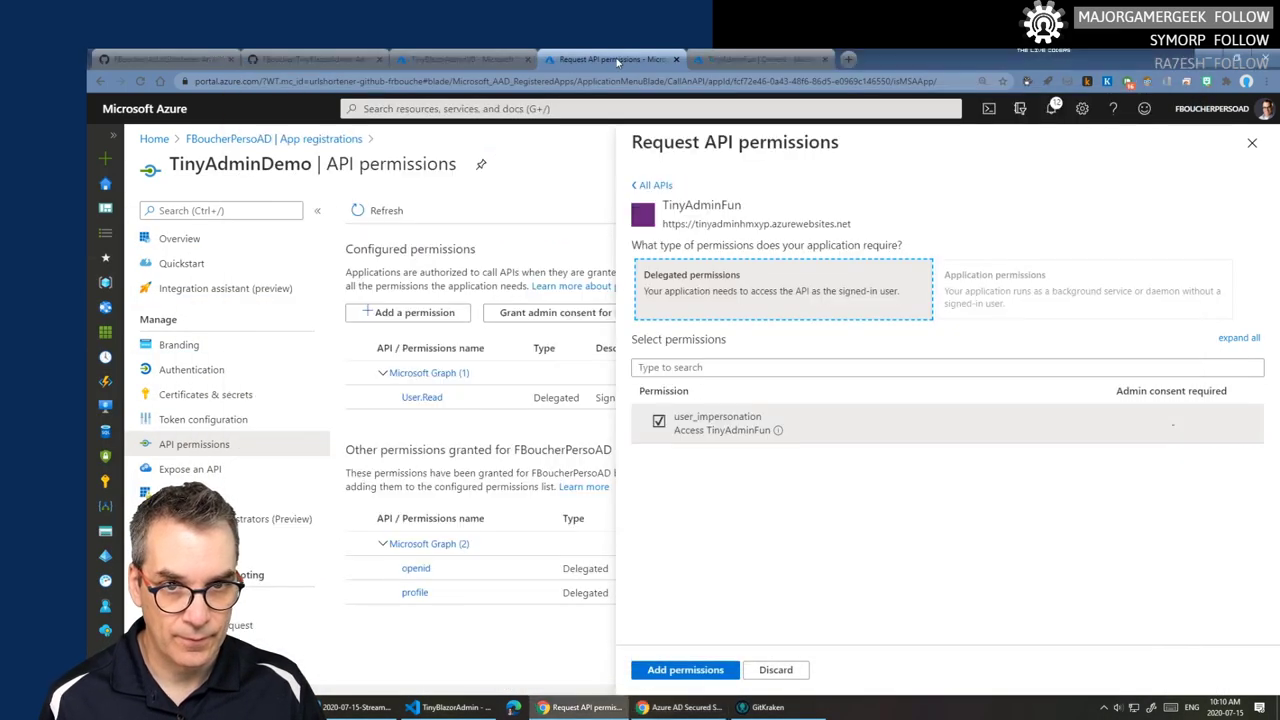
click(701, 676)
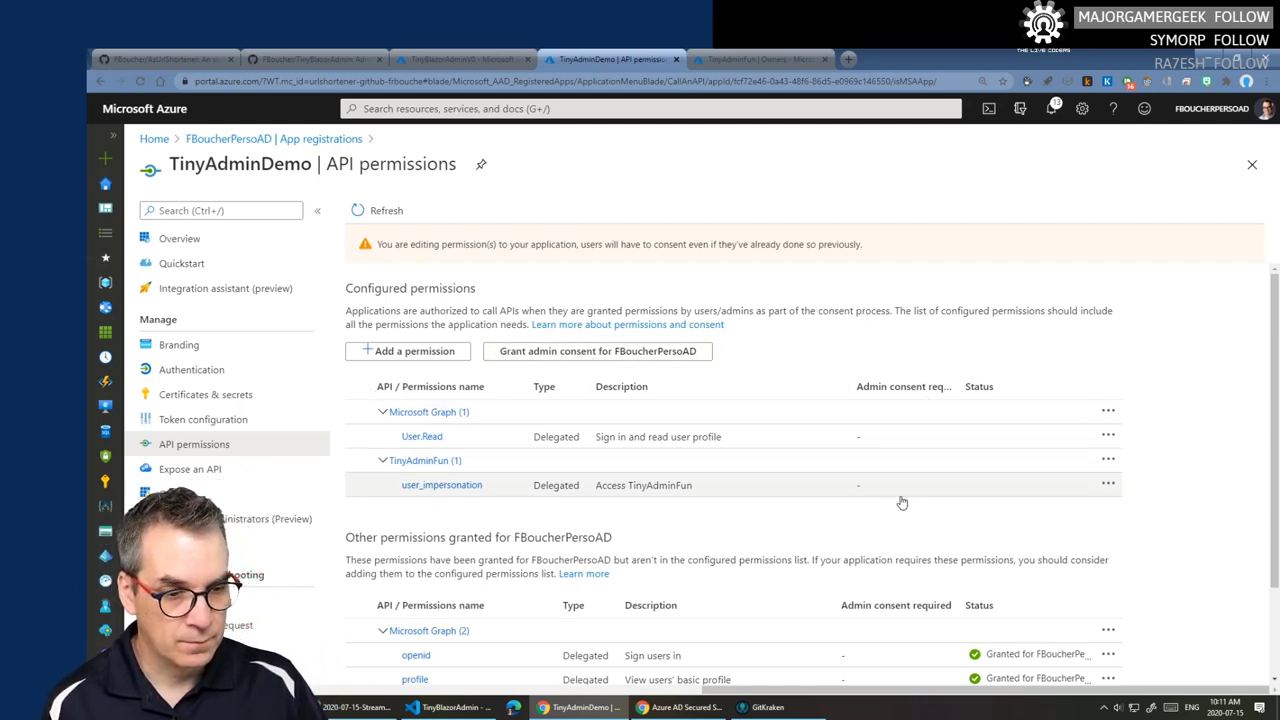
key(alt+Tab)
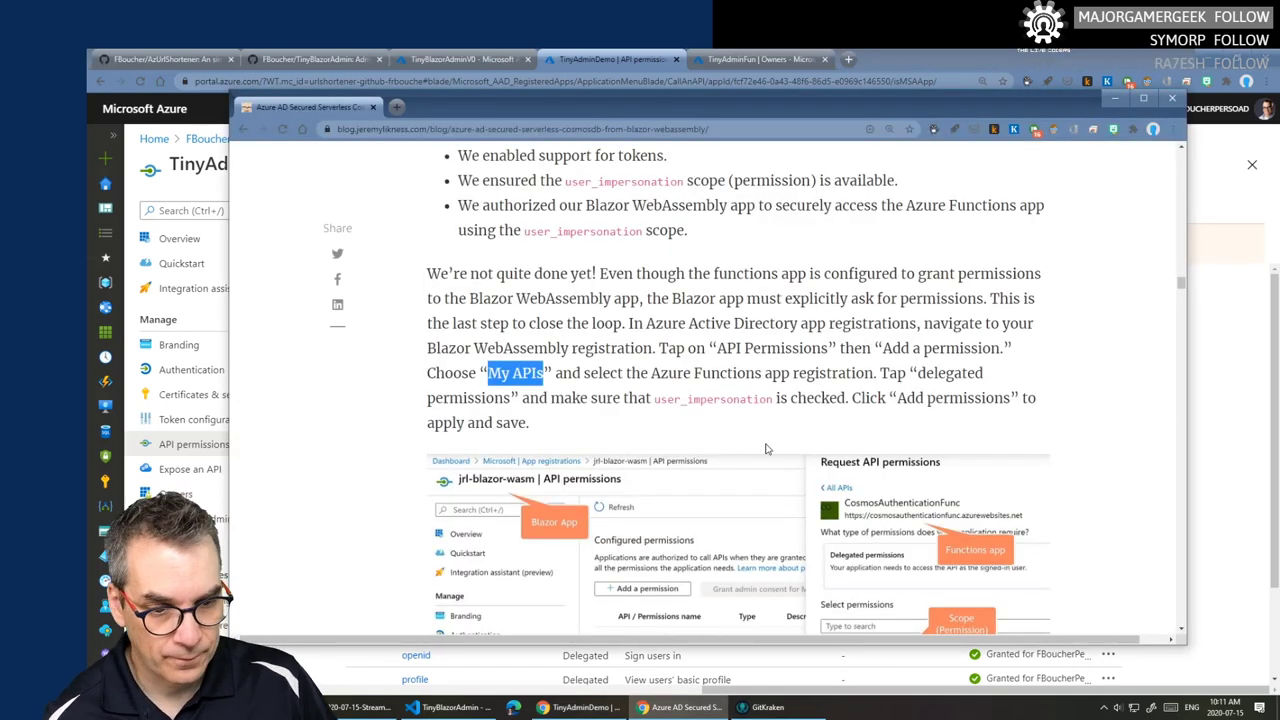
scroll(769, 439, down, 5)
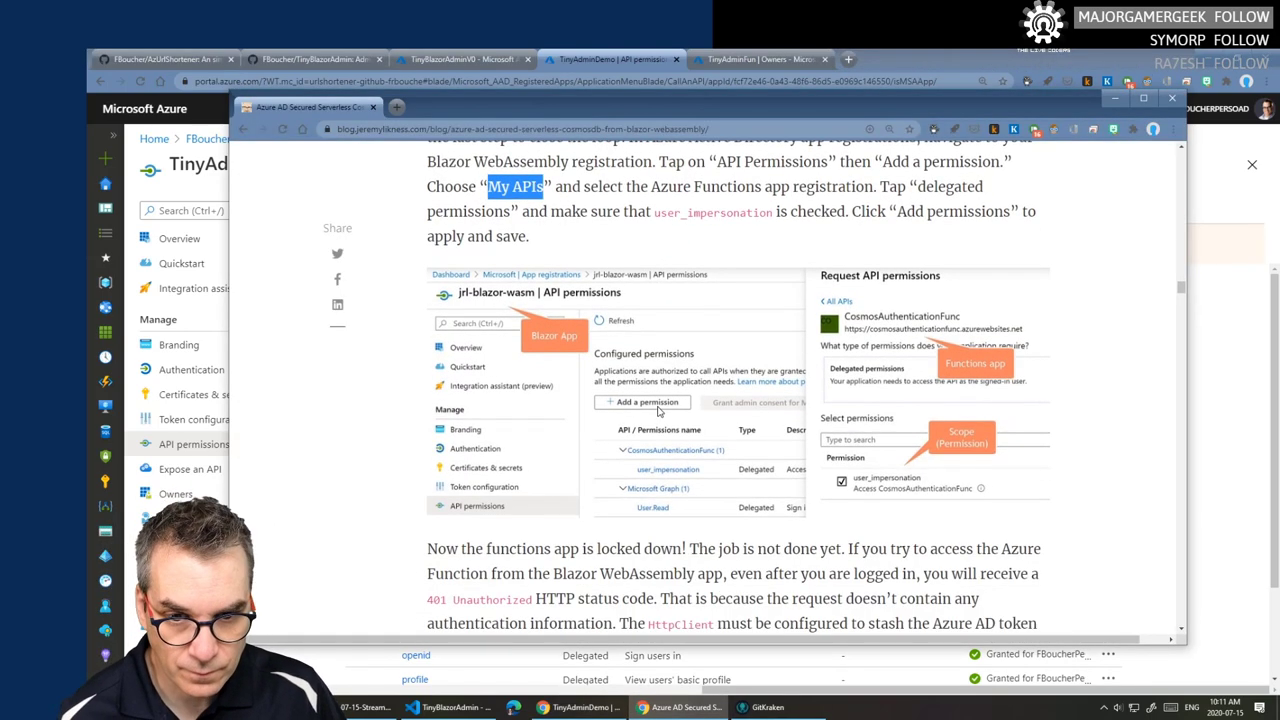
scroll(716, 391, down, 1)
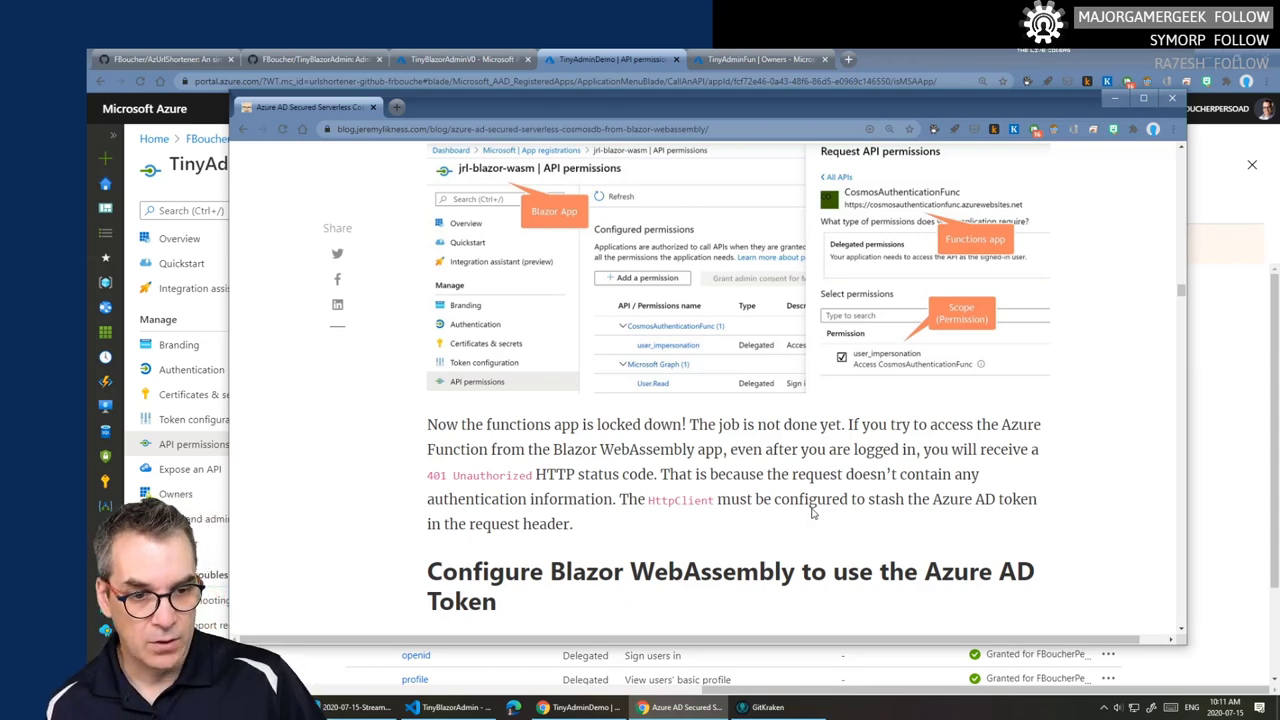
scroll(757, 524, down, 3)
scroll(757, 524, down, 1)
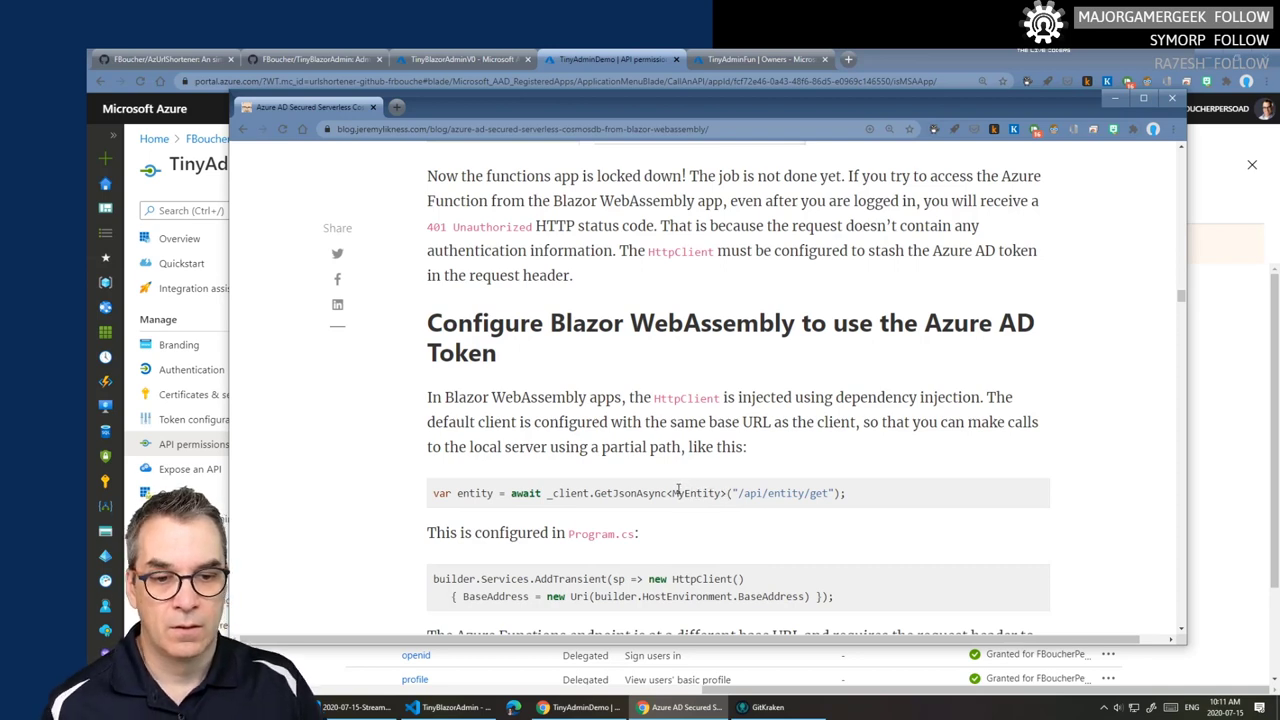
scroll(680, 487, up, 1)
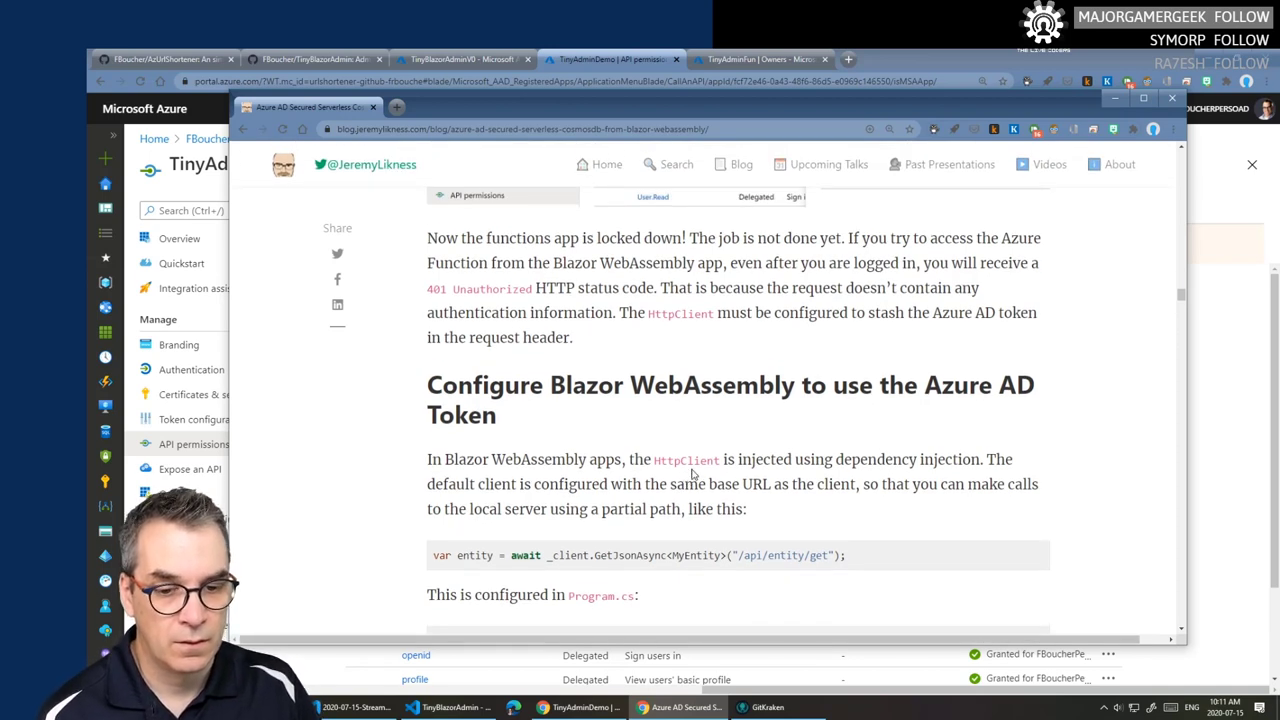
scroll(690, 475, down, 1)
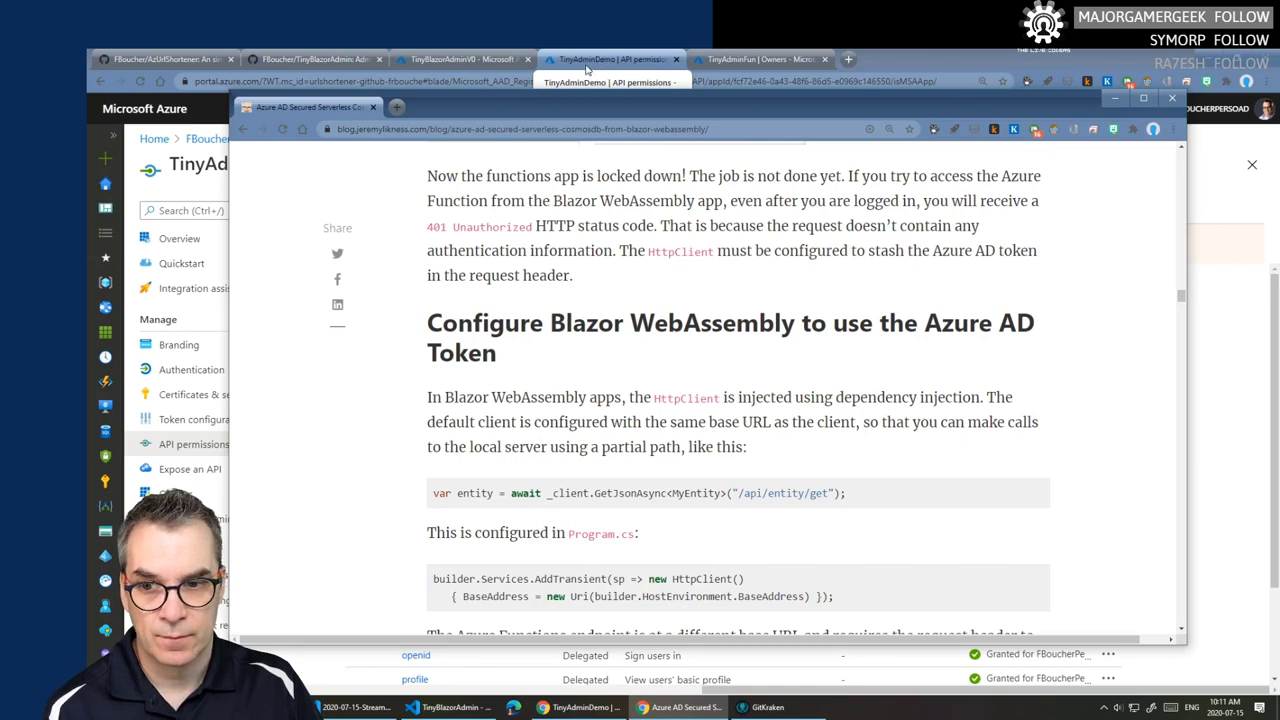
click(605, 60)
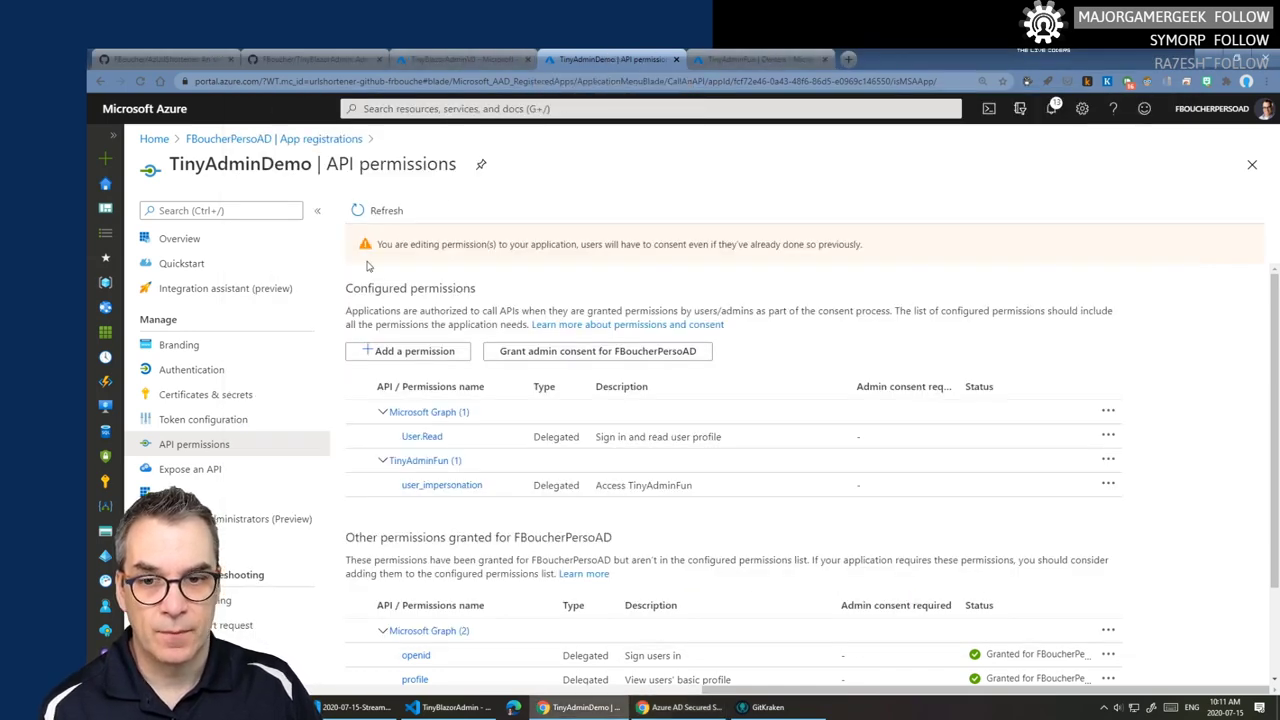
- Go from app registrations through Users and the FBoucherPersoAD overview to Enterprise applications
click(262, 139)
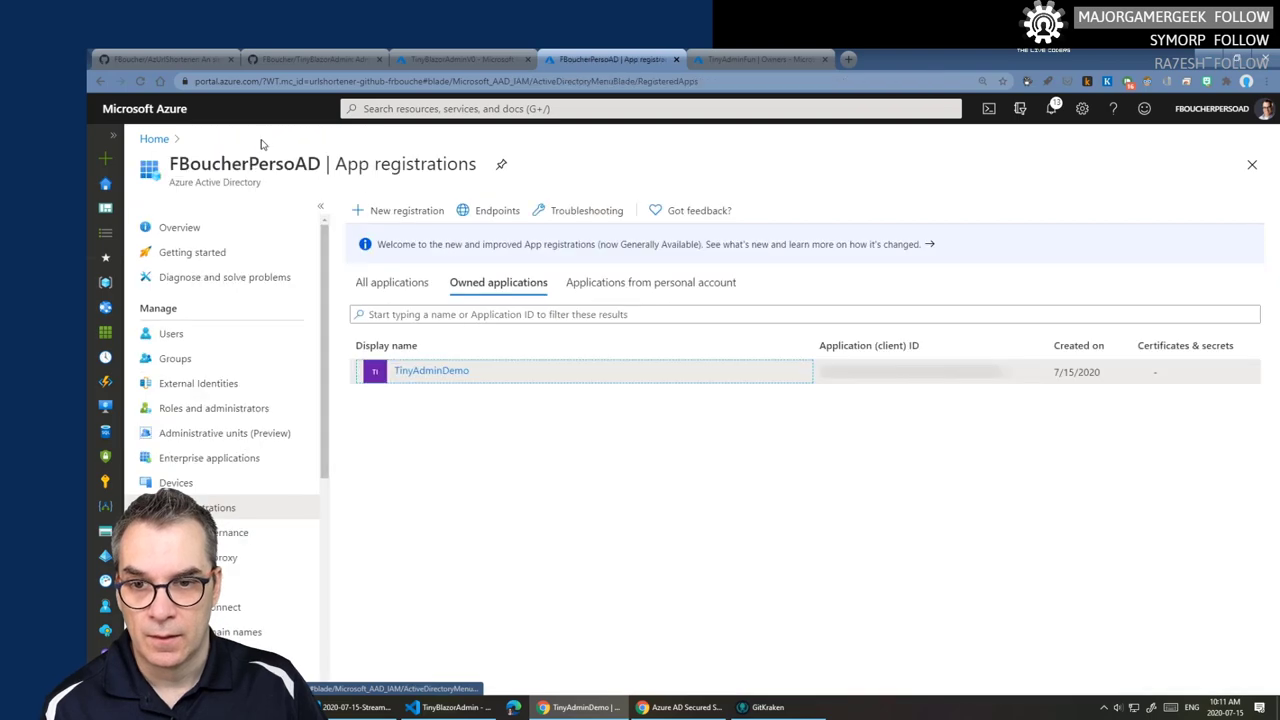
click(185, 336)
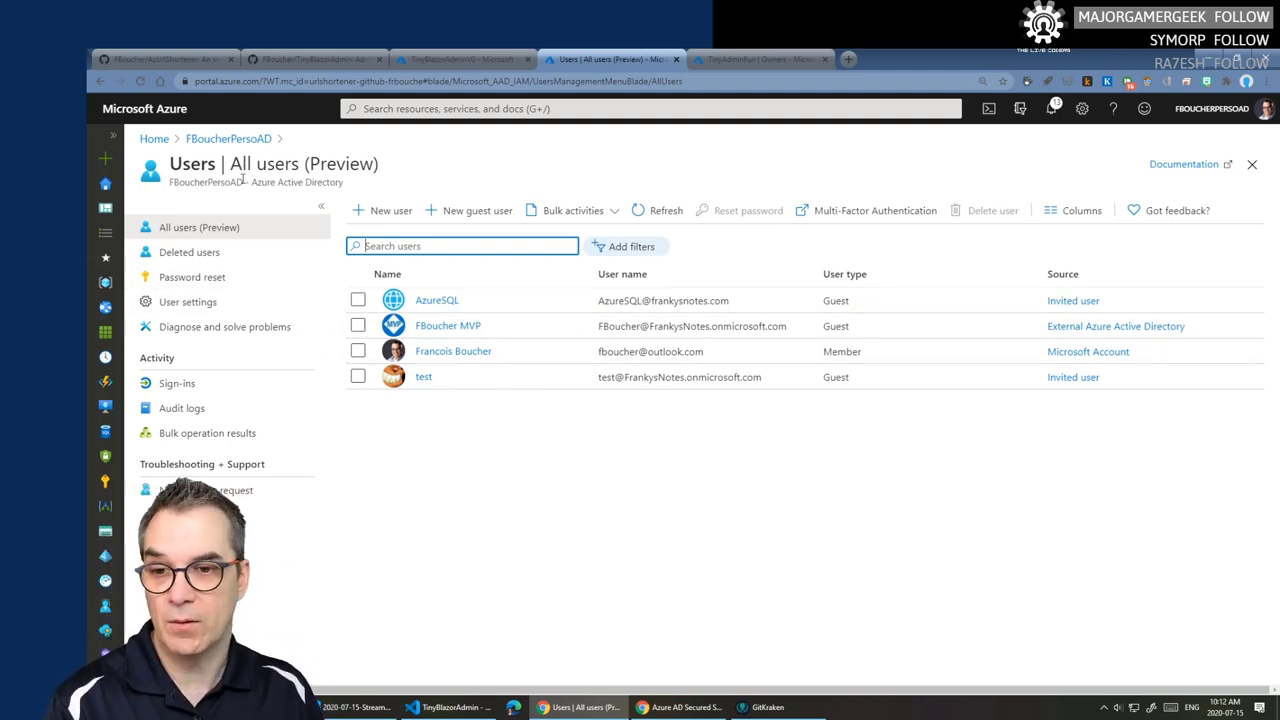
click(240, 142)
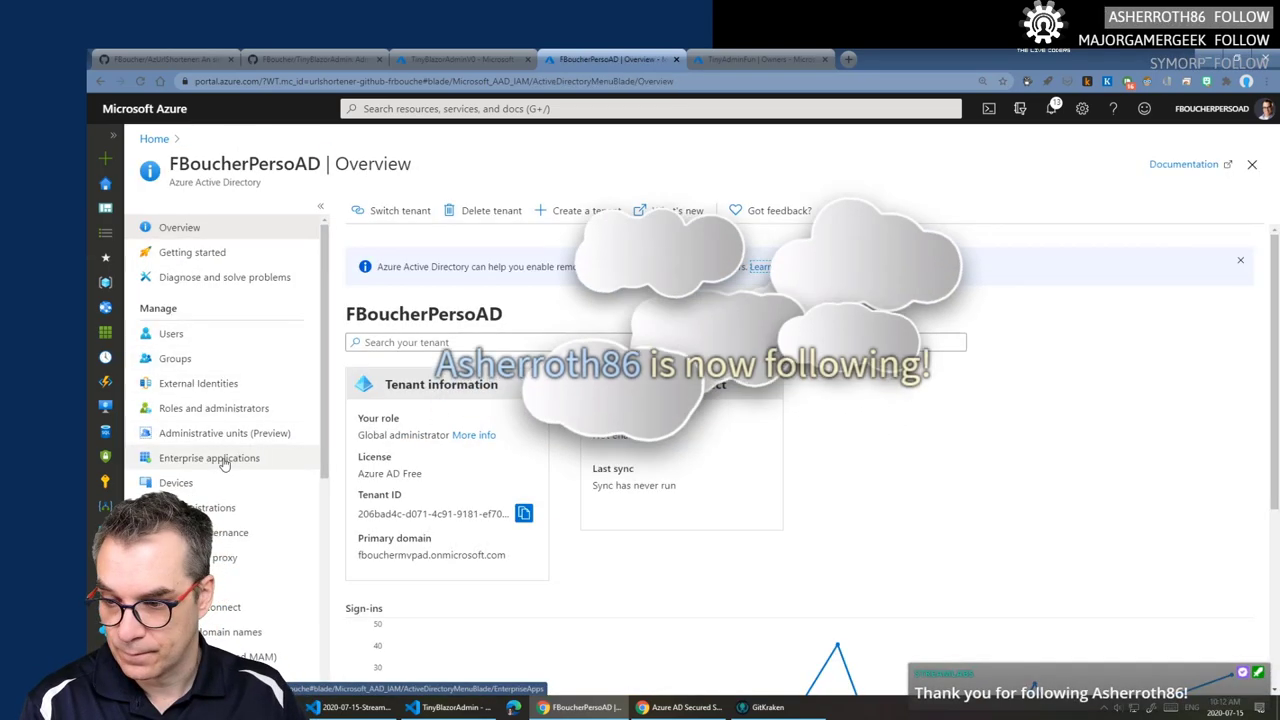
click(209, 458)
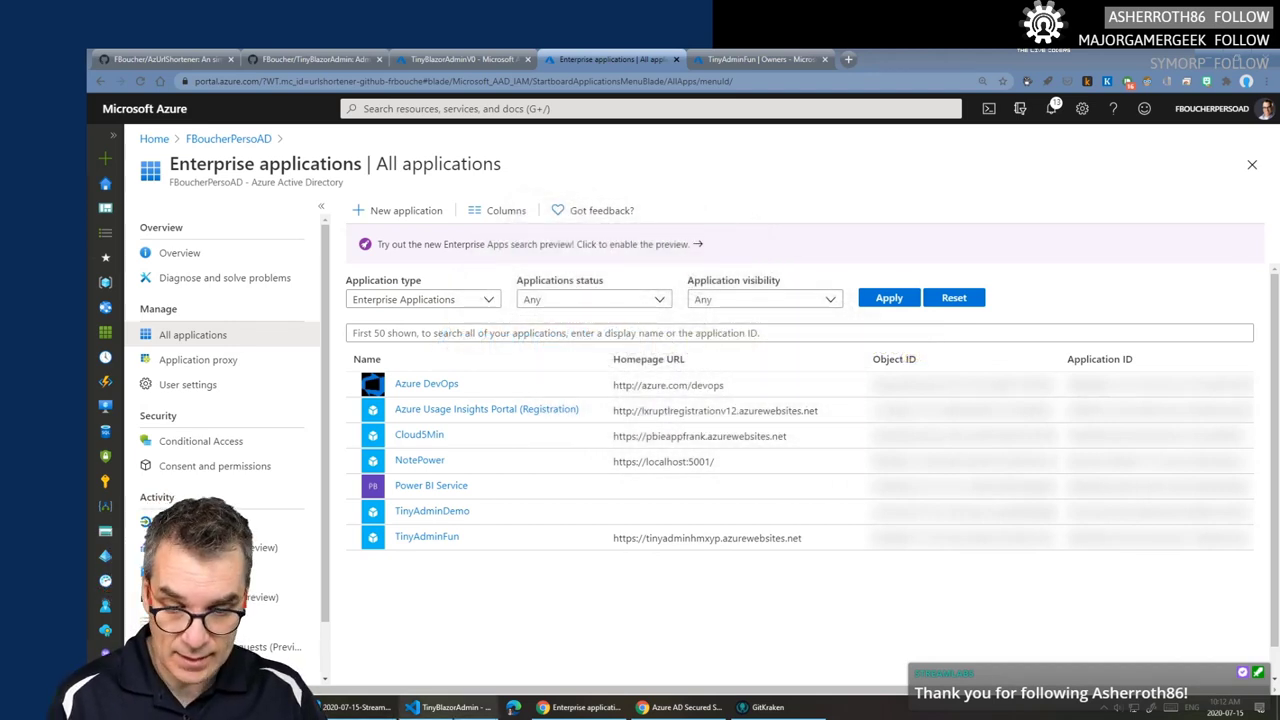
- Paste the follower's handle into line 49 and the end of its twitch.tv link, then save
click(360, 707)
scroll(690, 400, down, 7)
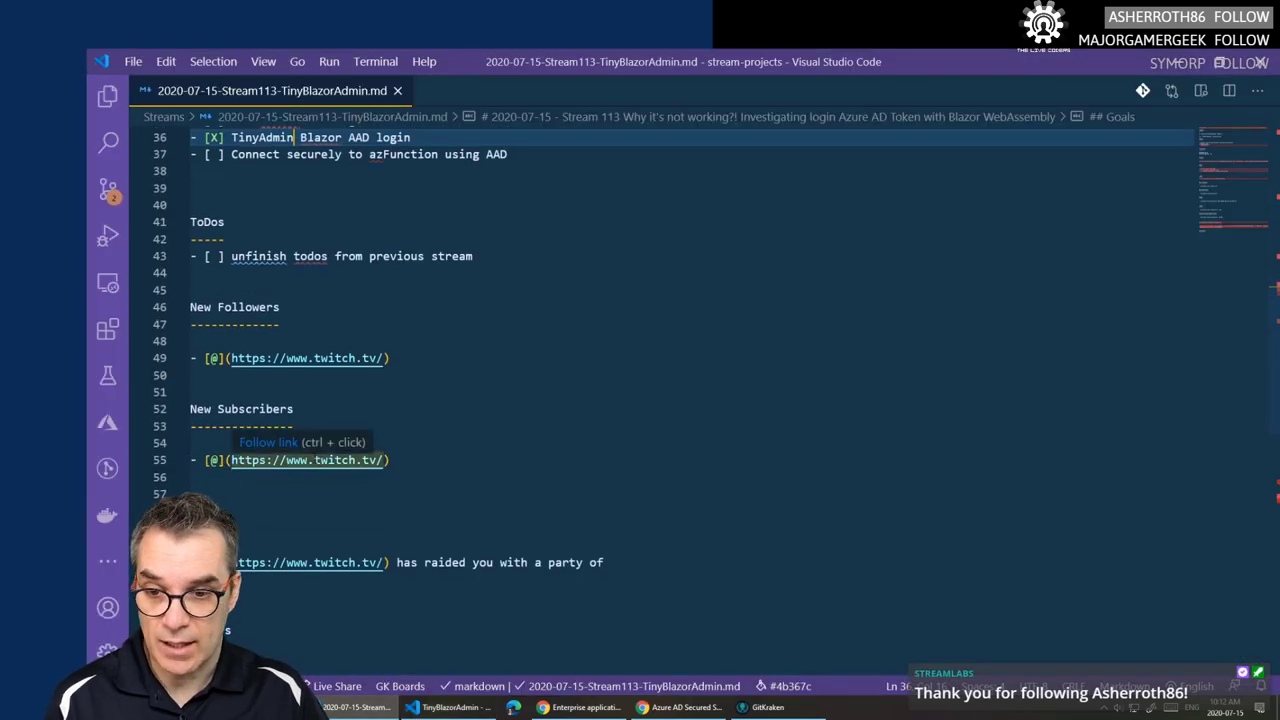
click(219, 358)
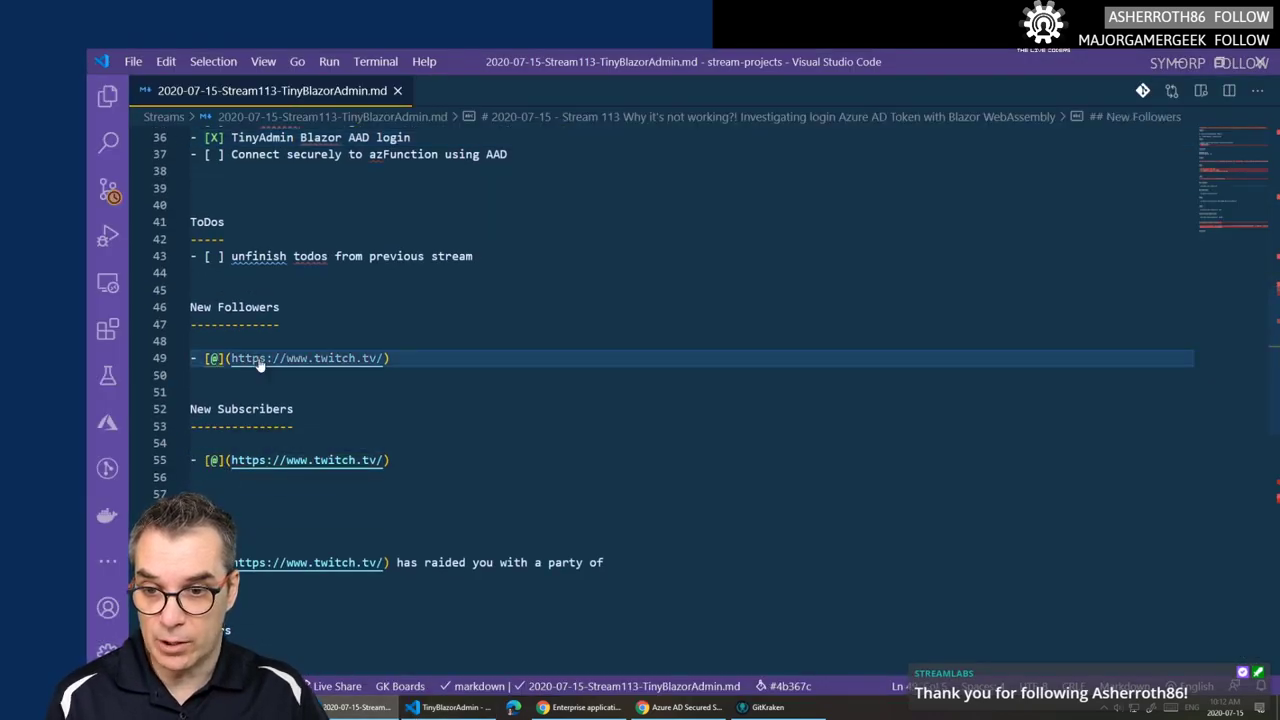
text(Asherroth86!)
key(BackSpace)
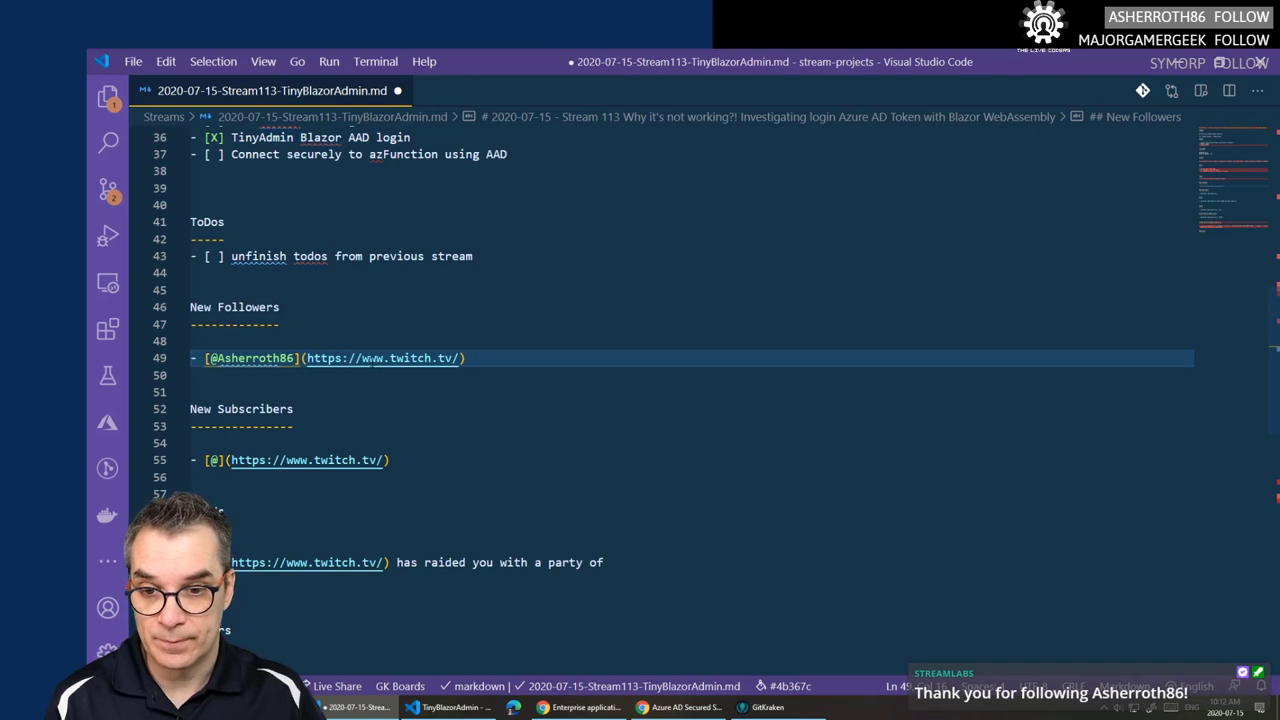
click(459, 358)
text(Asherroth86!)
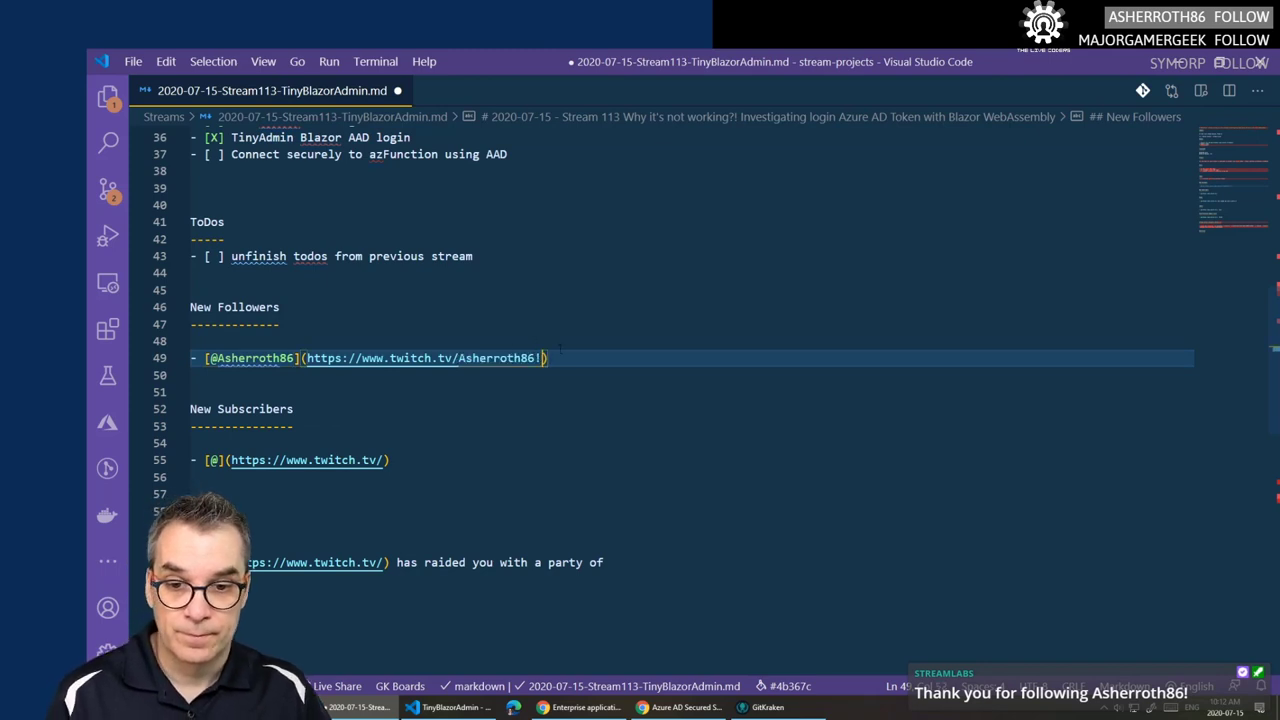
key(BackSpace)
key(ctrl+s)
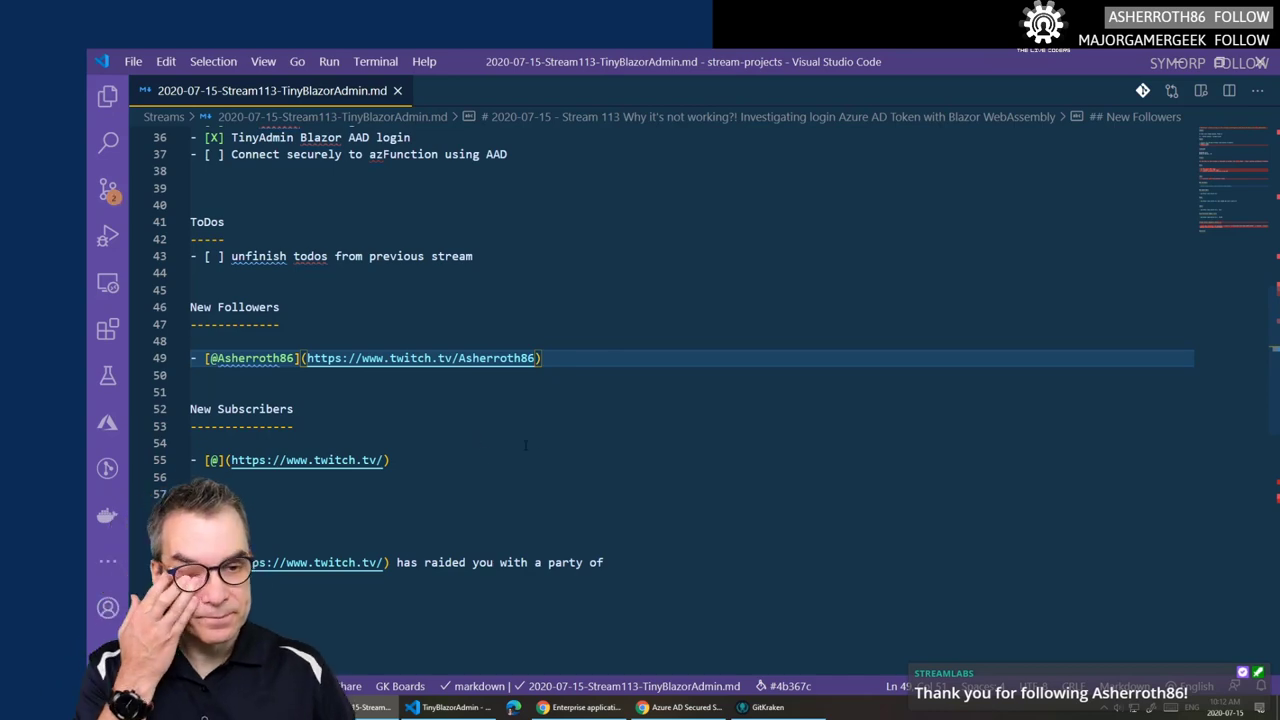
click(1218, 62)
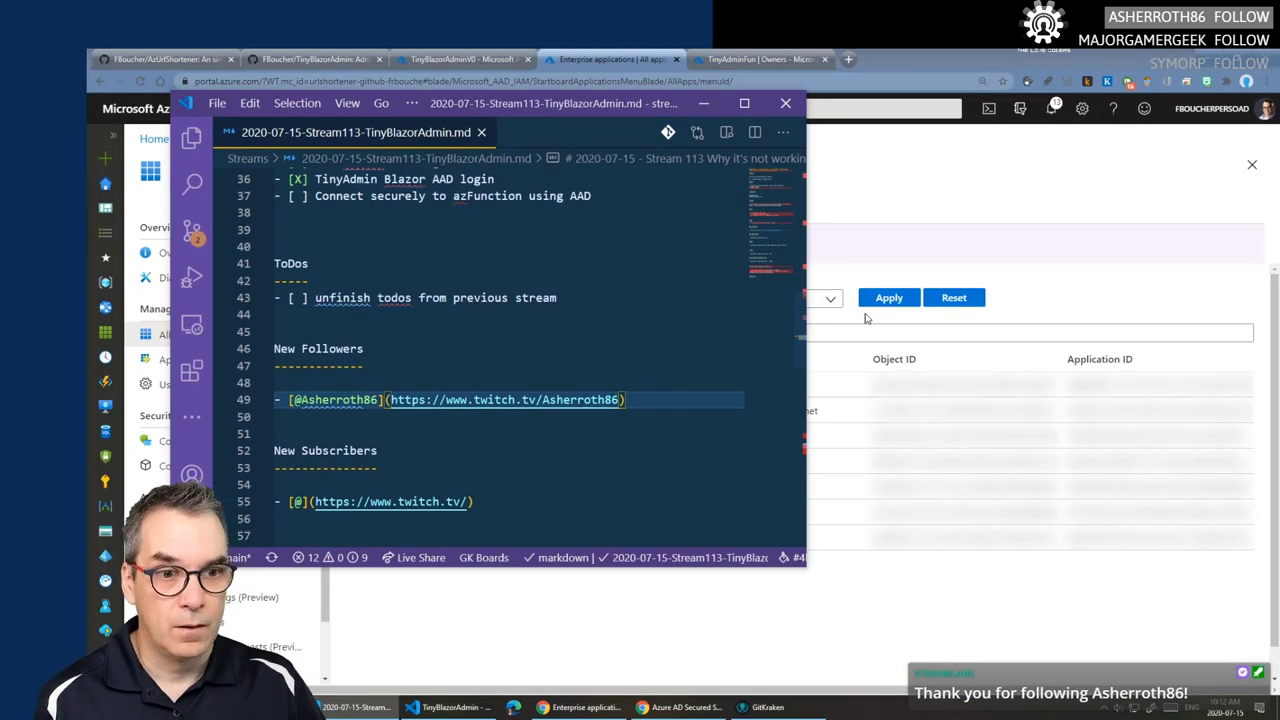
- Open FBoucherPersoAD's App registrations in Azure, then bring the serverless blog post forward
click(897, 620)
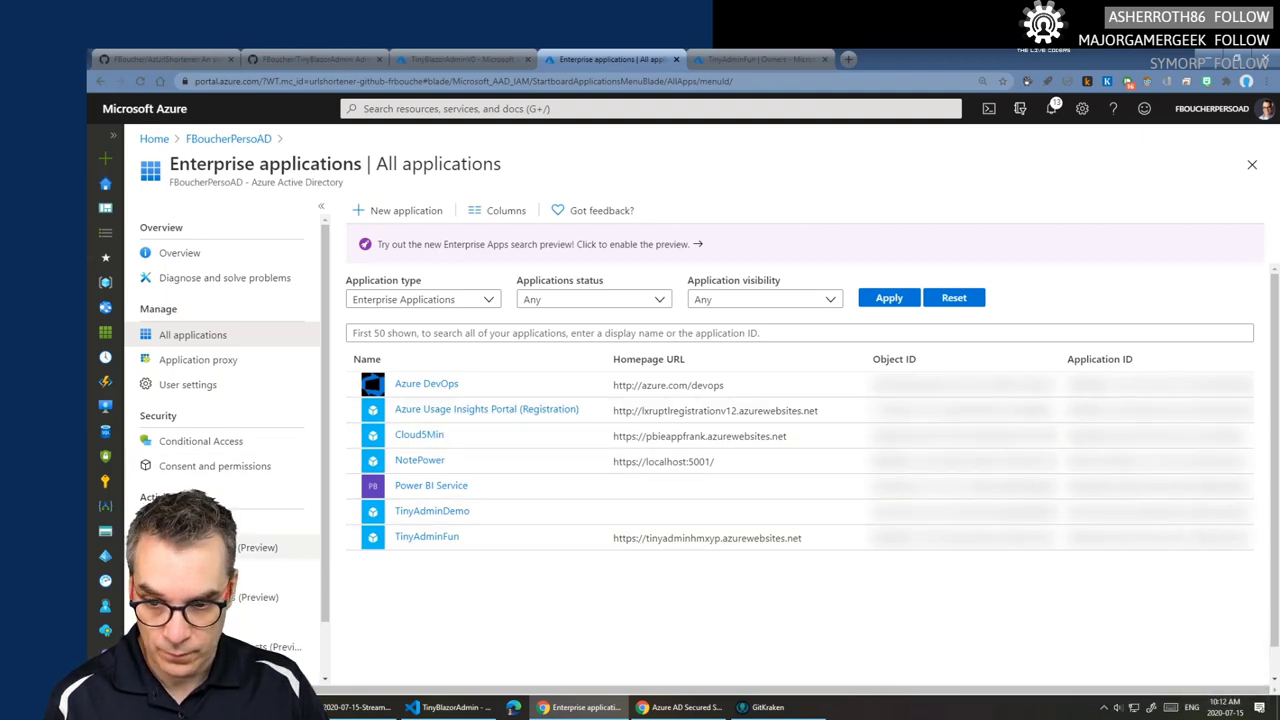
scroll(300, 545, down, 1)
scroll(230, 420, up, 1)
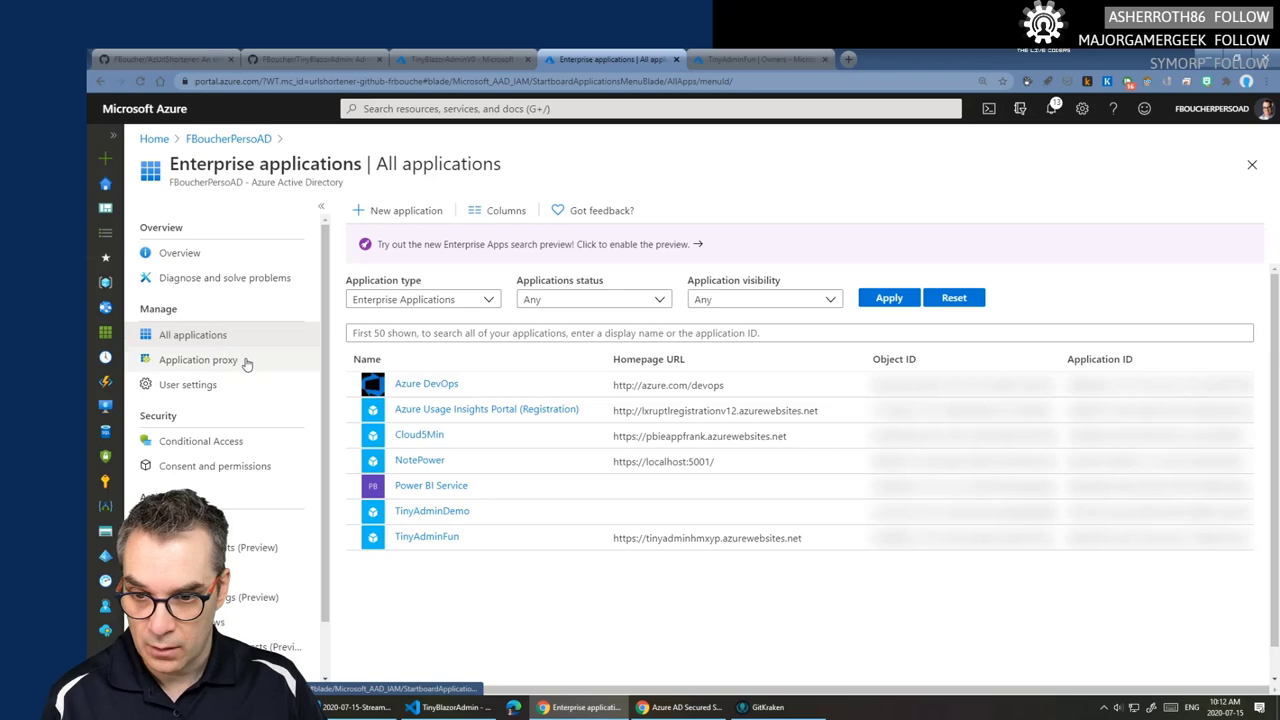
click(224, 139)
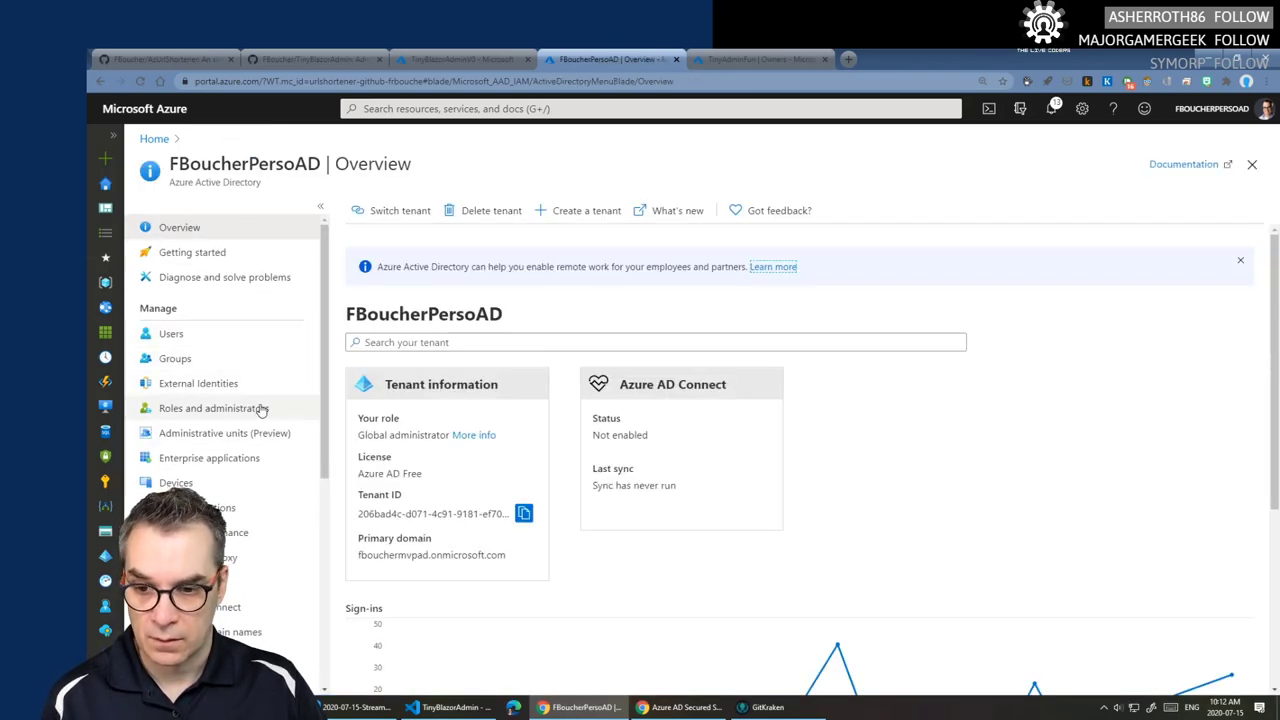
click(292, 512)
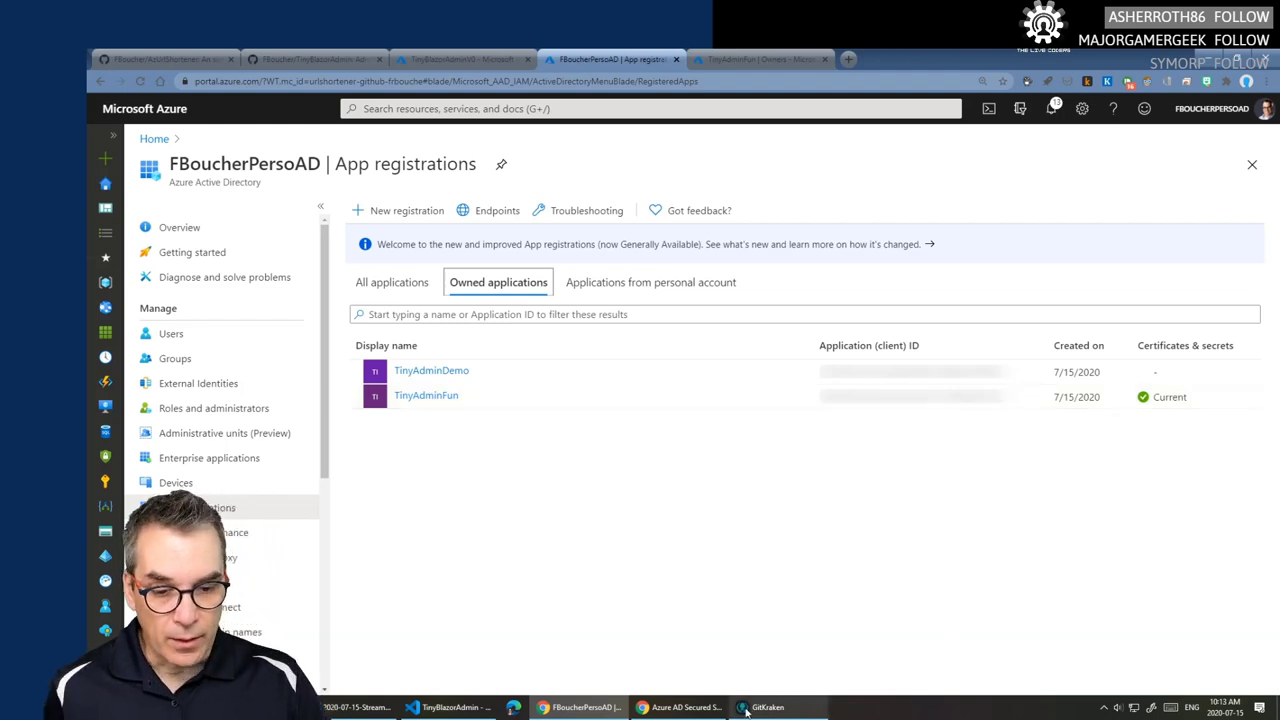
click(684, 707)
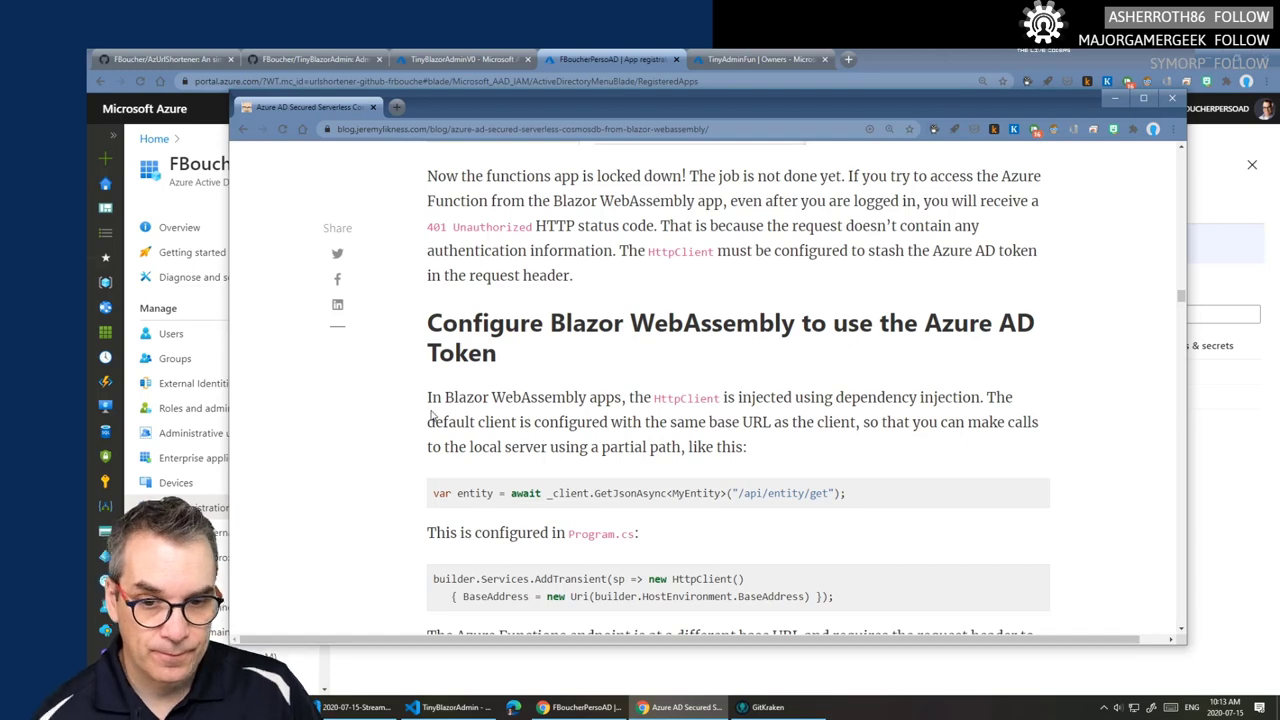
- Scroll to the blog's 'Configure Blazor WebAssembly to use the Azure AD Token' section, then switch to TinyBlazorAdmin
scroll(433, 412, down, 2)
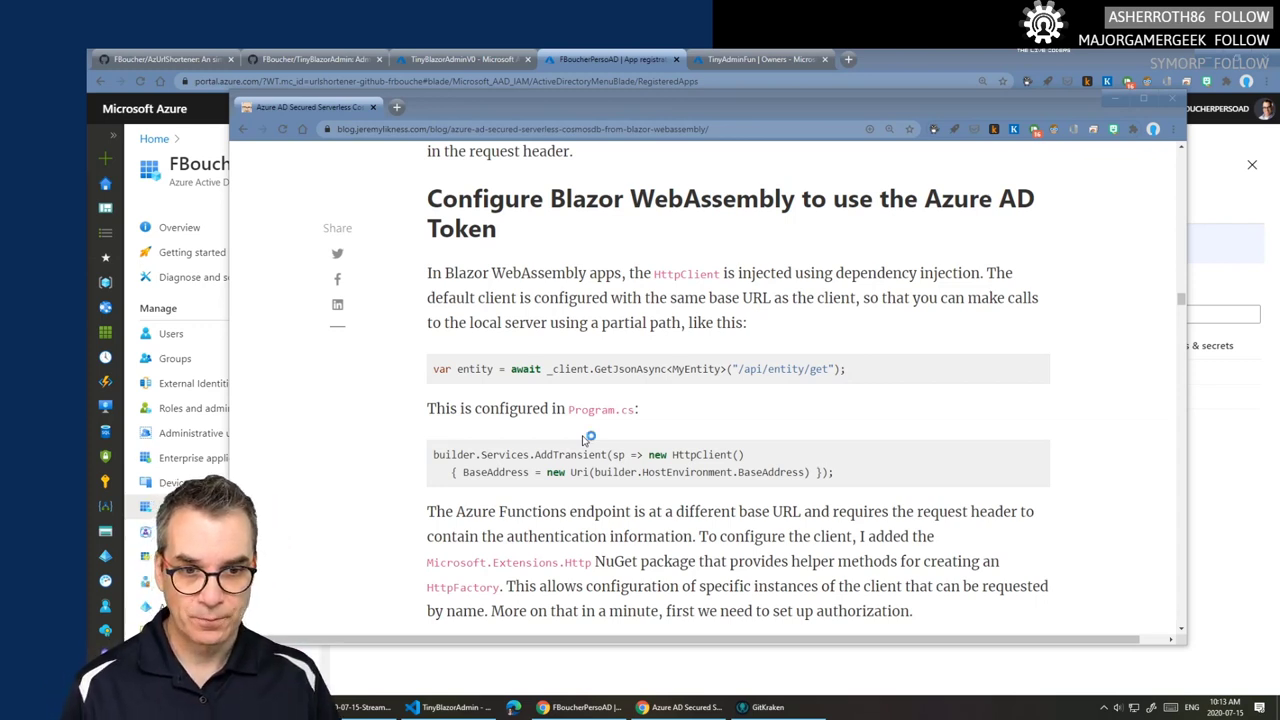
click(450, 707)
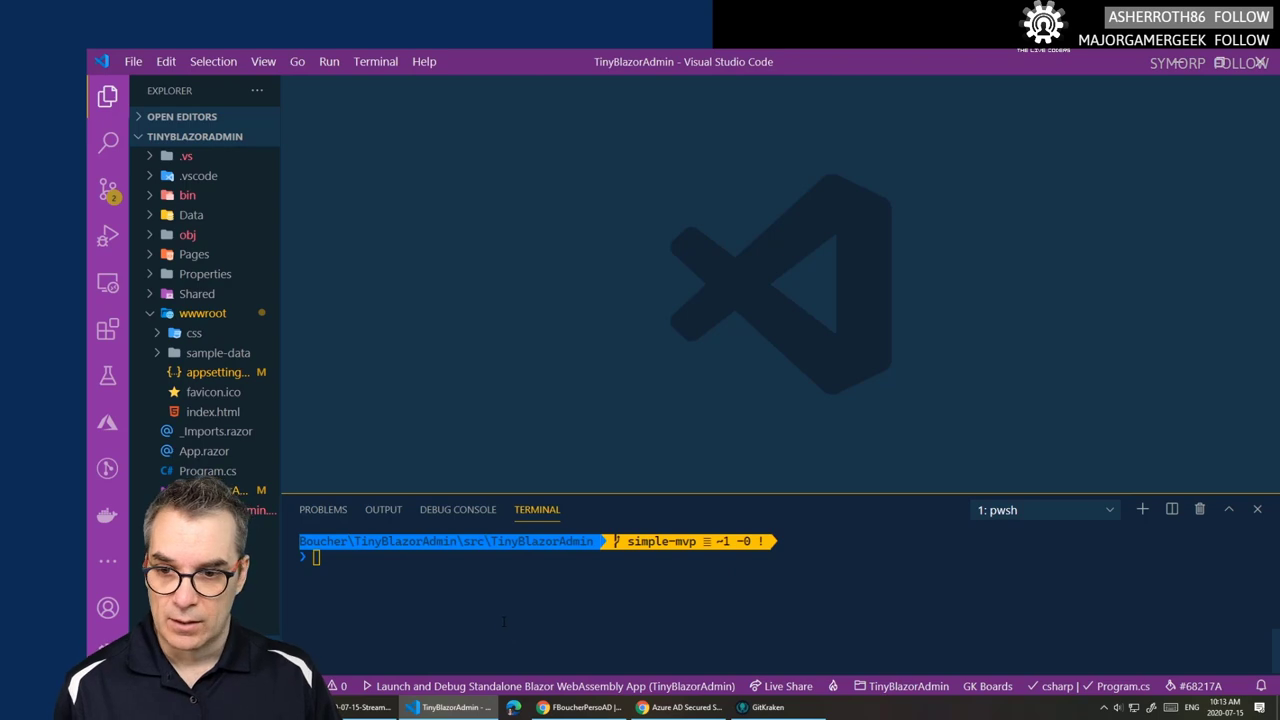
- Run the Blazor app with F5, try logging in, and inspect the login error message
key(F5)
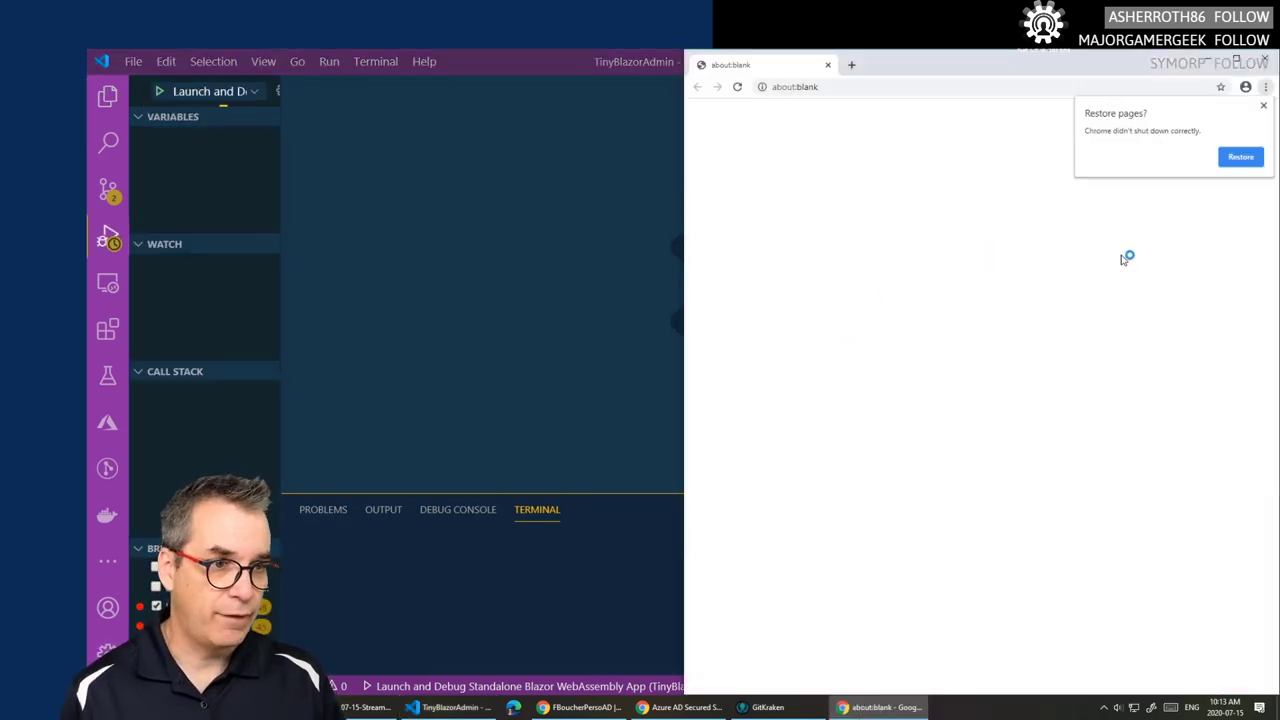
click(1263, 106)
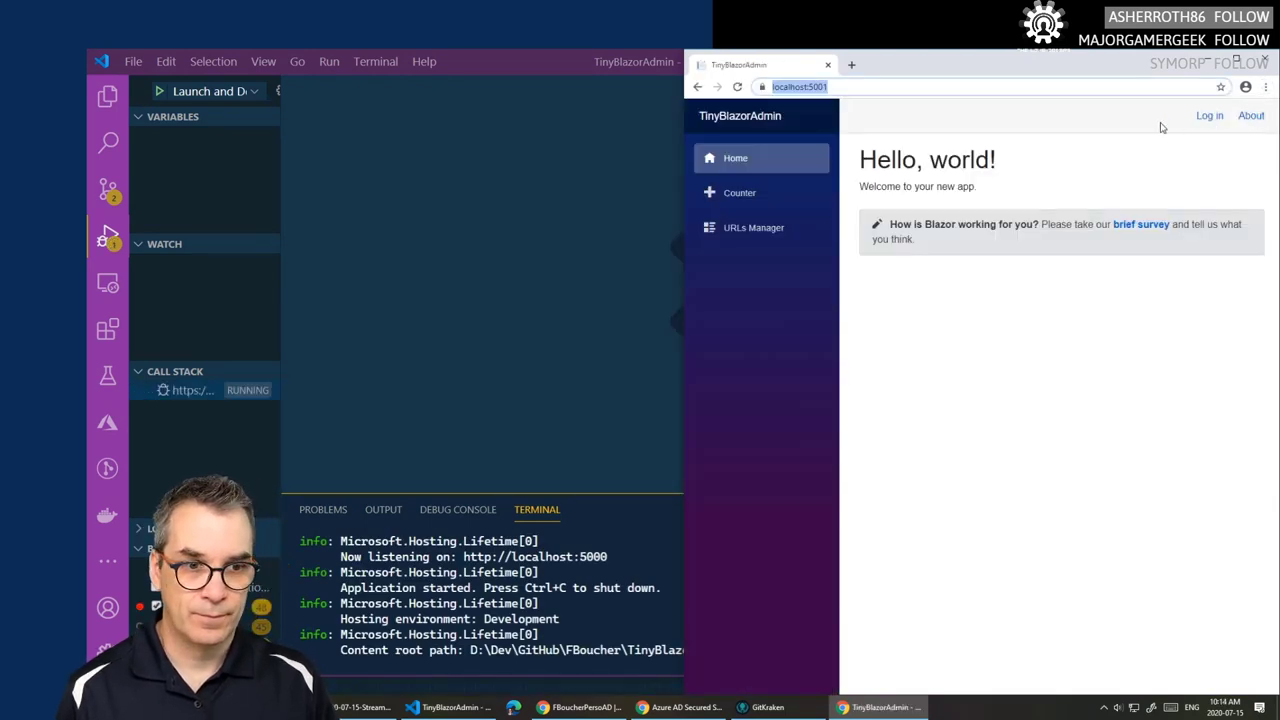
click(1210, 117)
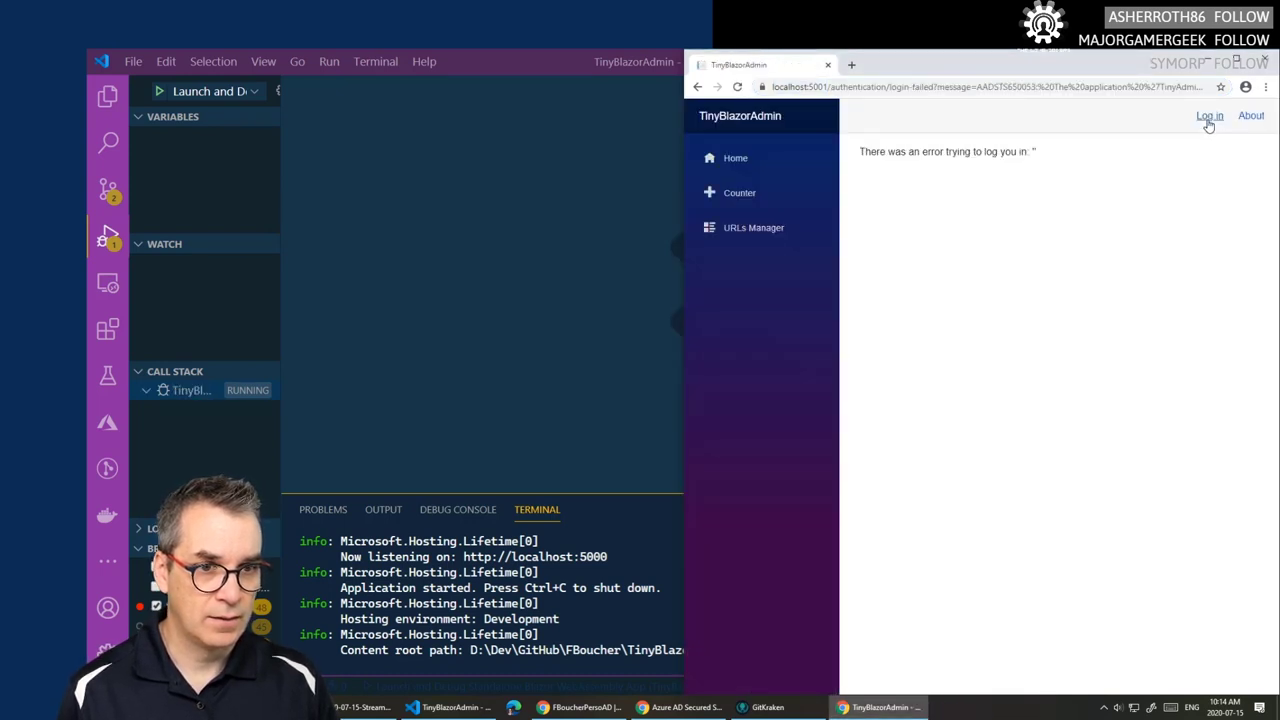
drag(1038, 152, 866, 158)
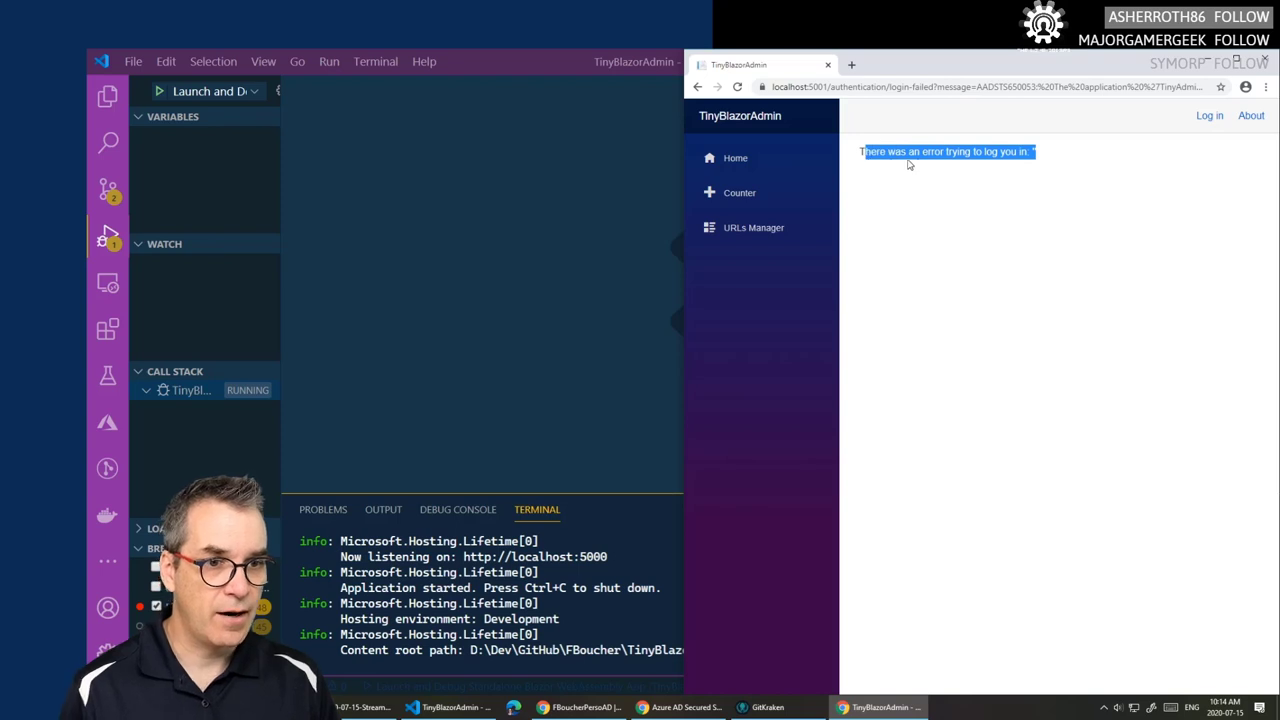
click(1034, 152)
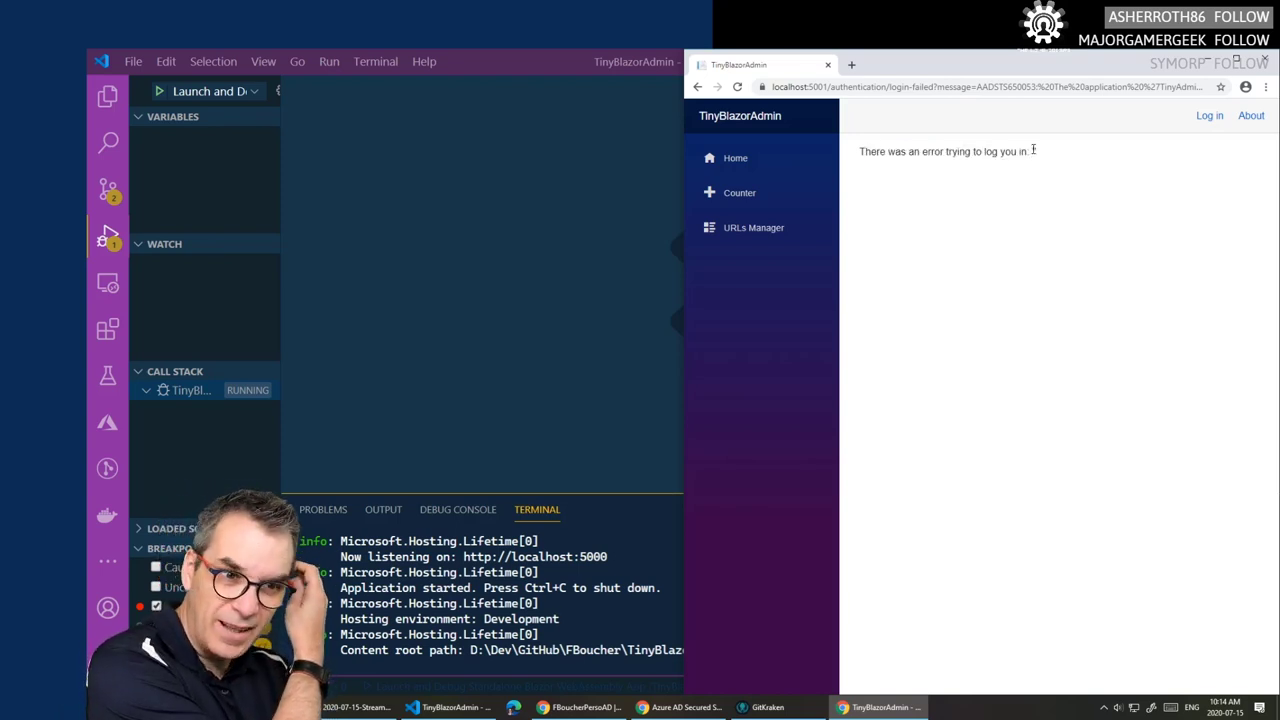
double_click(1034, 152)
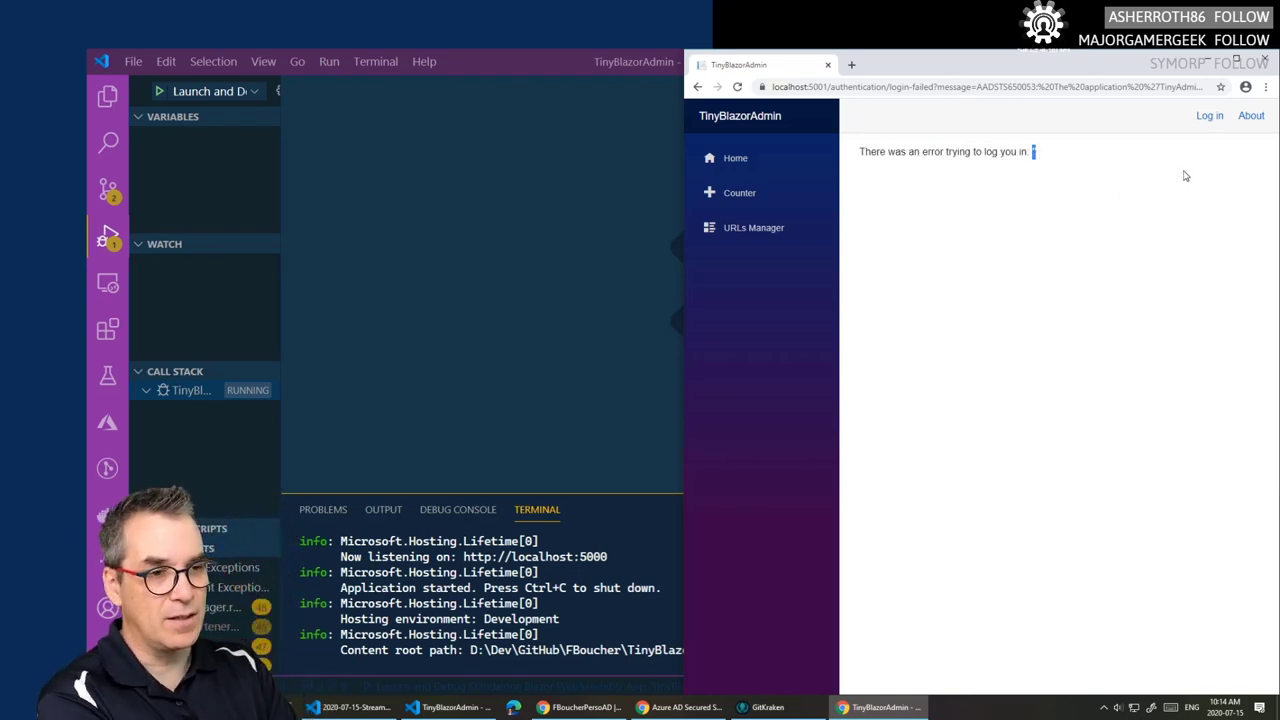
- Stop the debug session in VS Code and show the project's file tree
click(533, 408)
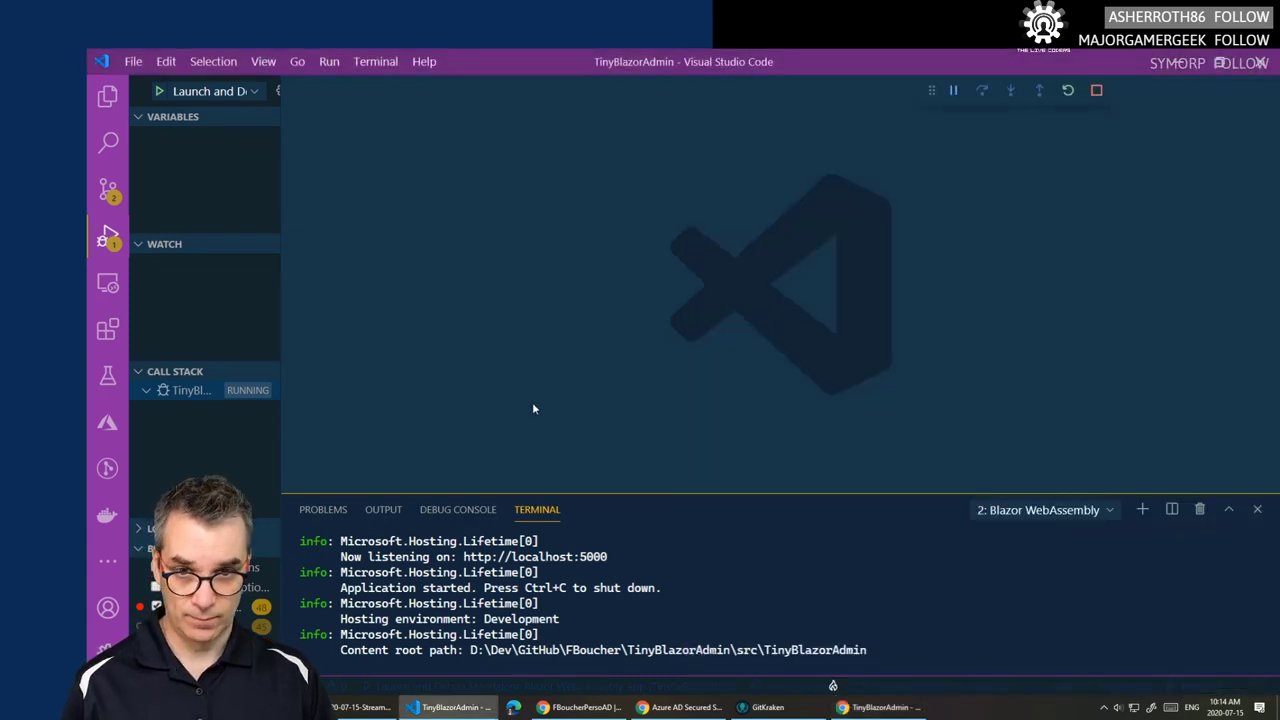
click(1096, 90)
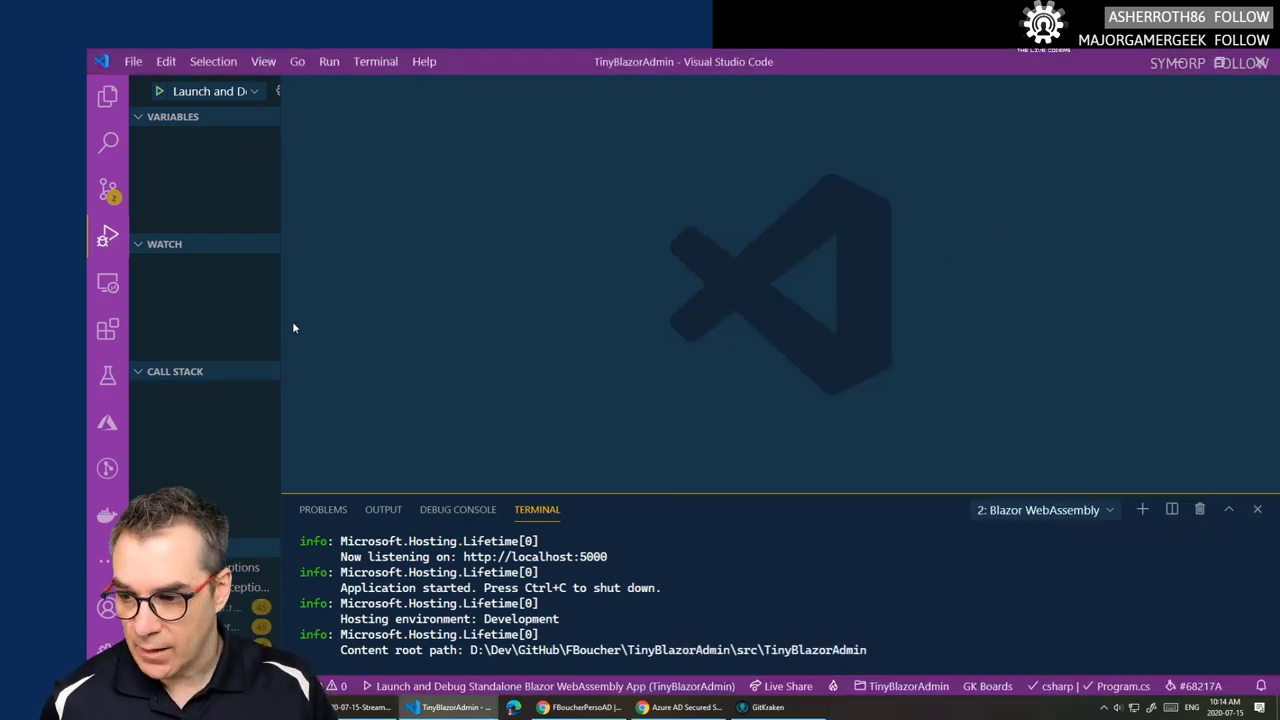
click(108, 99)
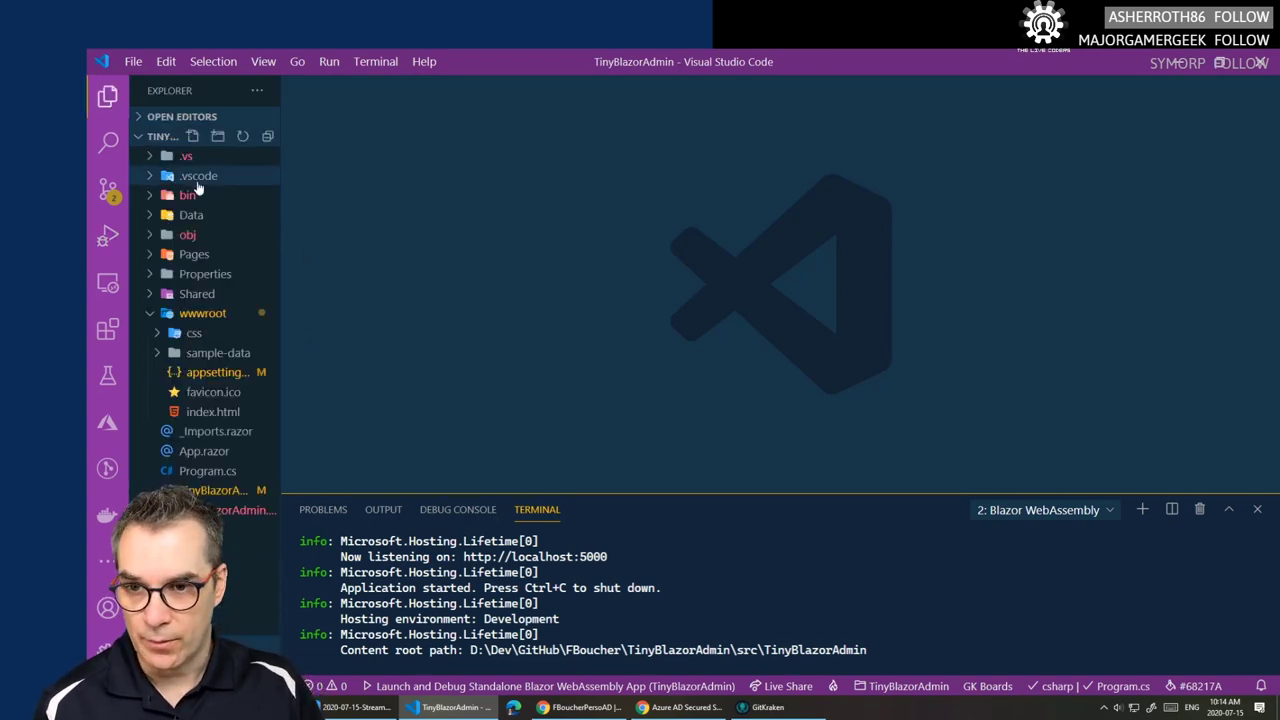